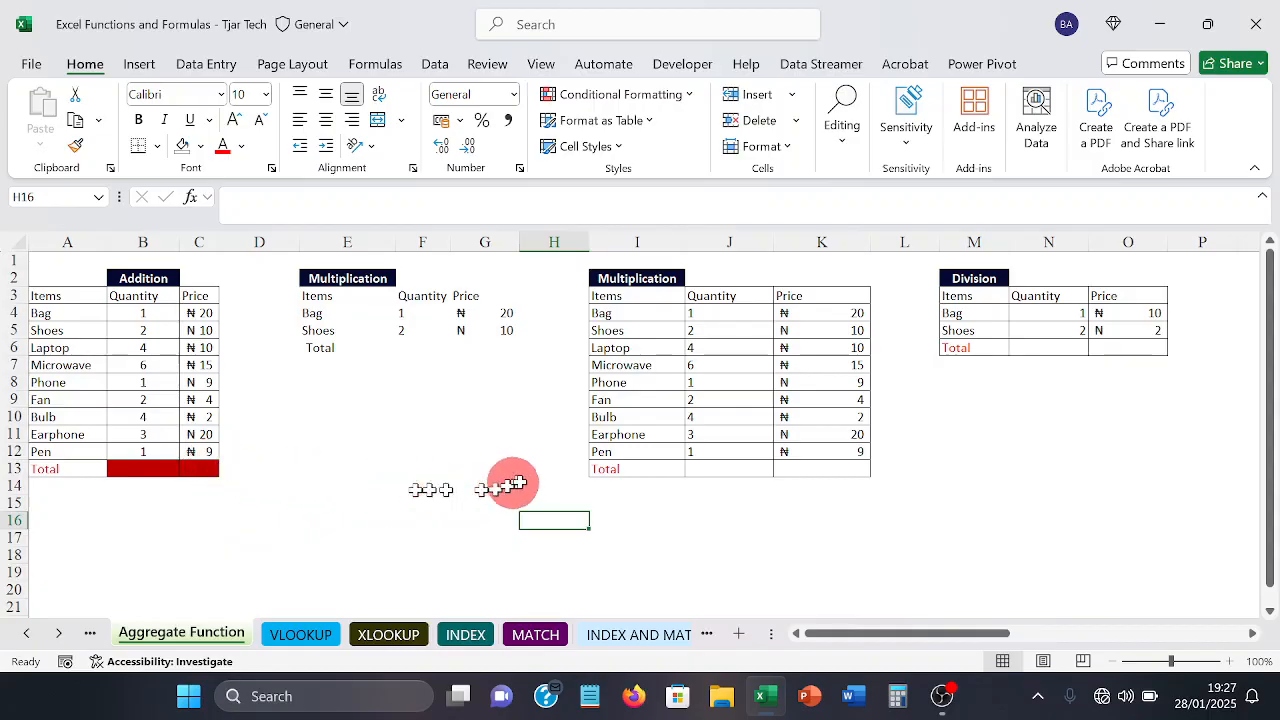
{"action": "left_click_drag", "start_coordinate": [94, 276], "coordinate": [124, 272]}
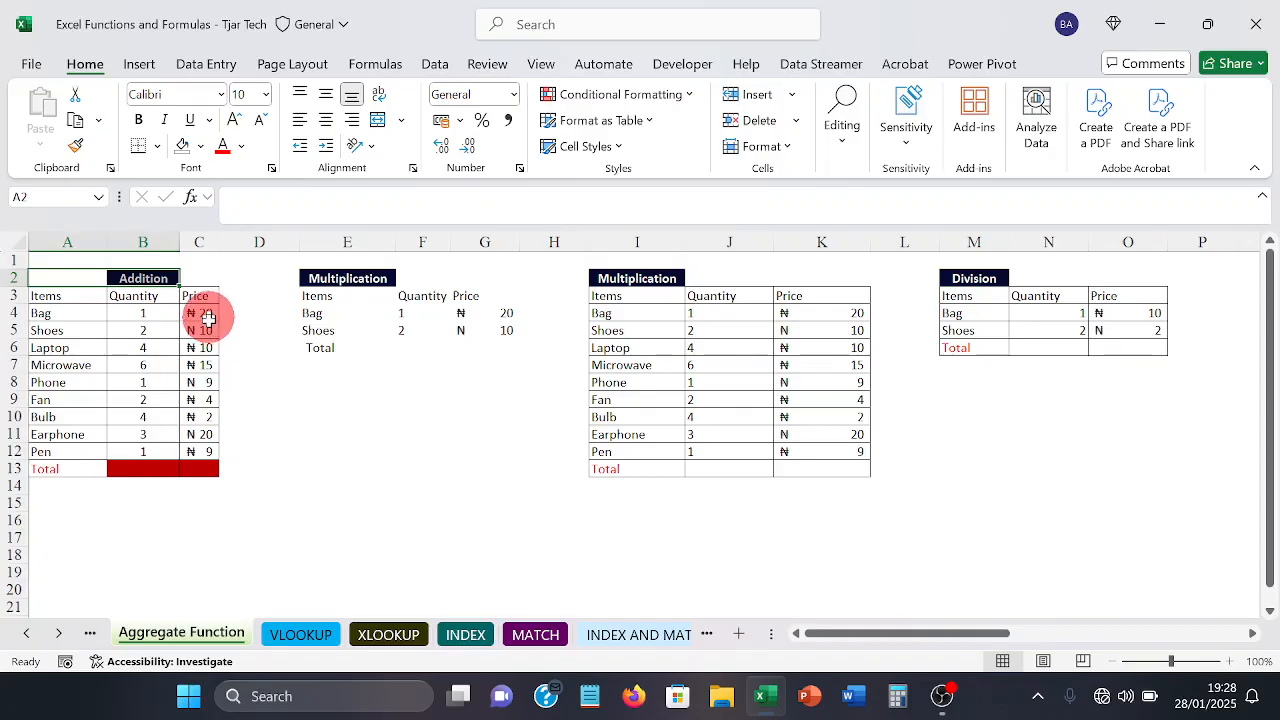
{"action": "left_click", "coordinate": [251, 412]}
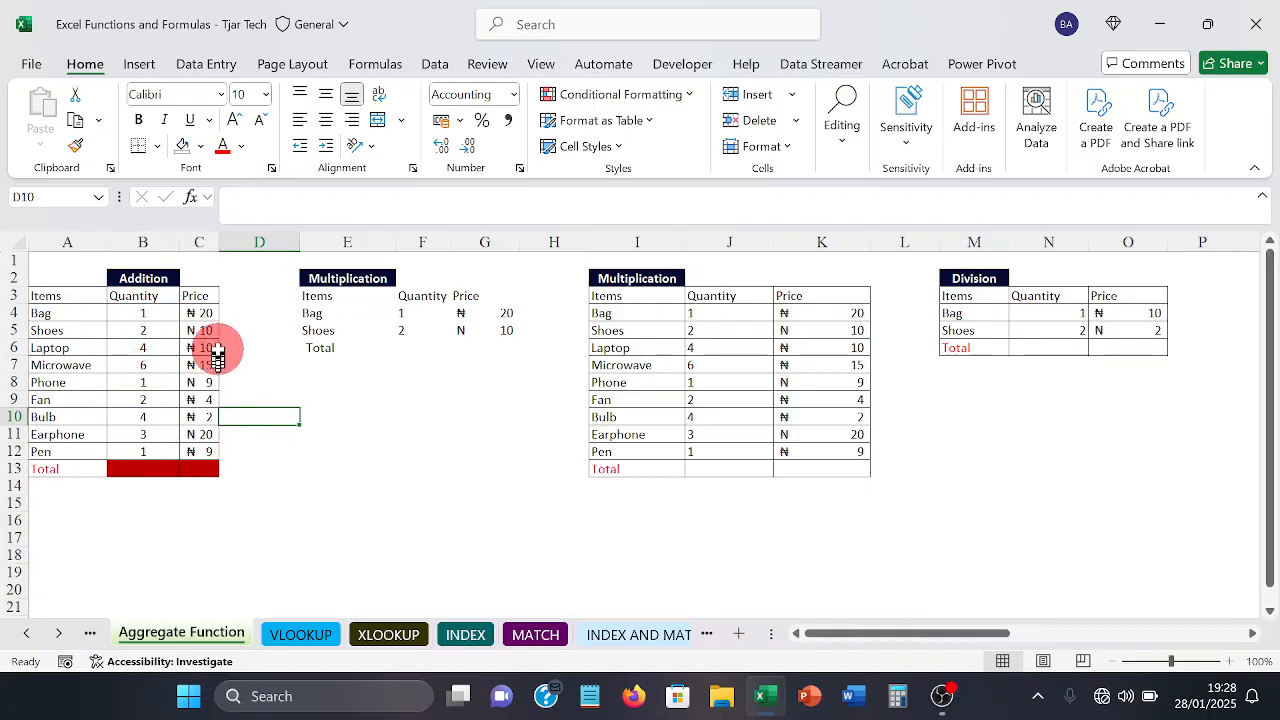
Step: Total the prices of the Addition table in C13 with the formula =SUM(C4:C12)
{"action": "left_click", "coordinate": [193, 471]}
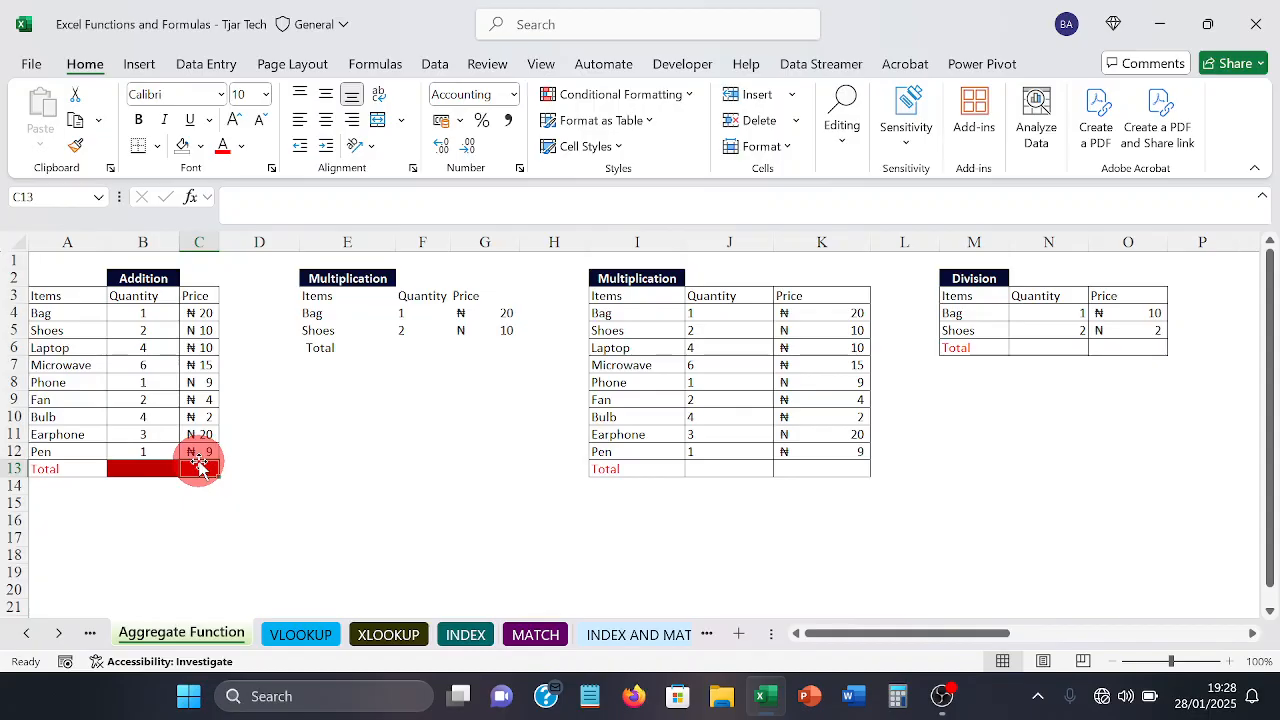
{"action": "type", "text": "="}
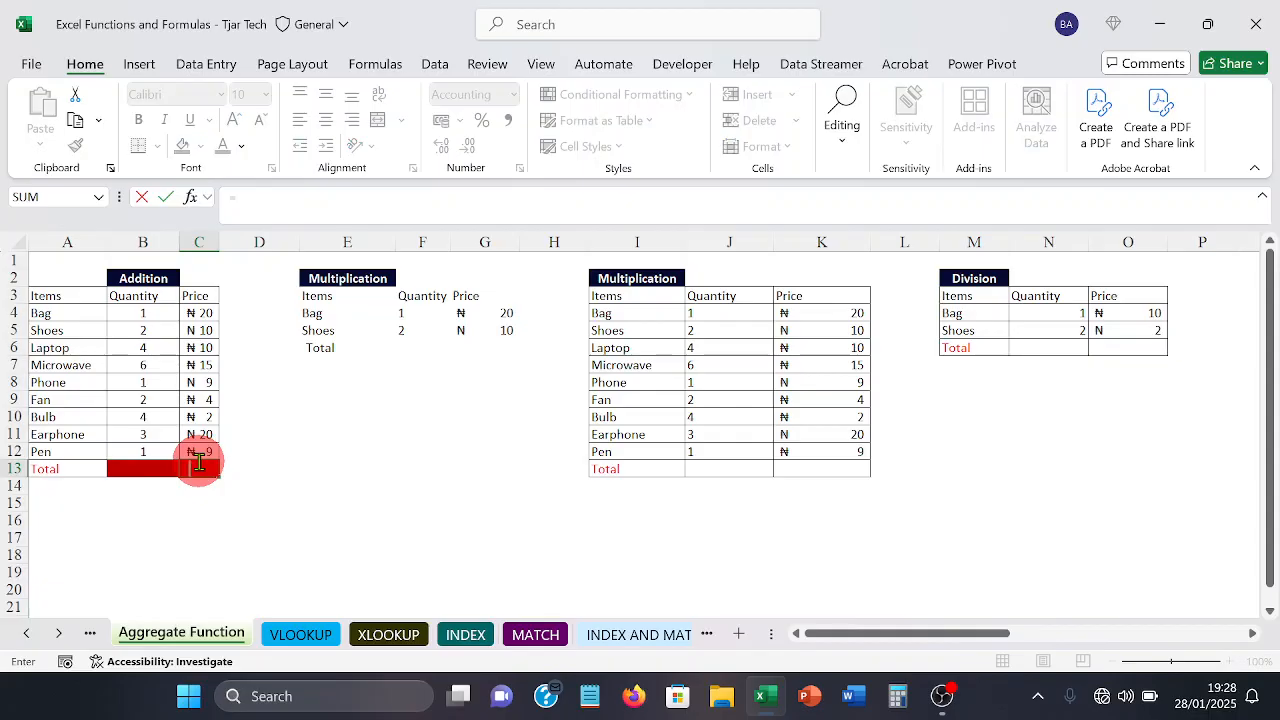
{"action": "type", "text": "s"}
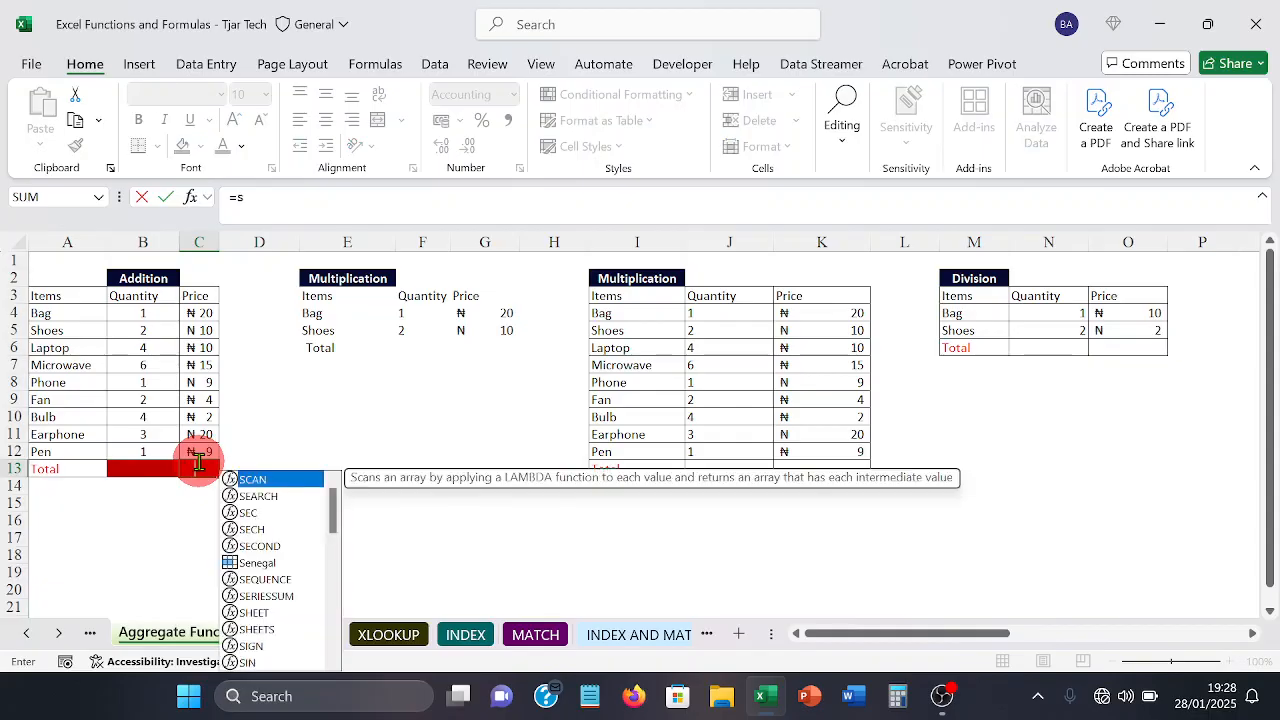
{"action": "type", "text": "um"}
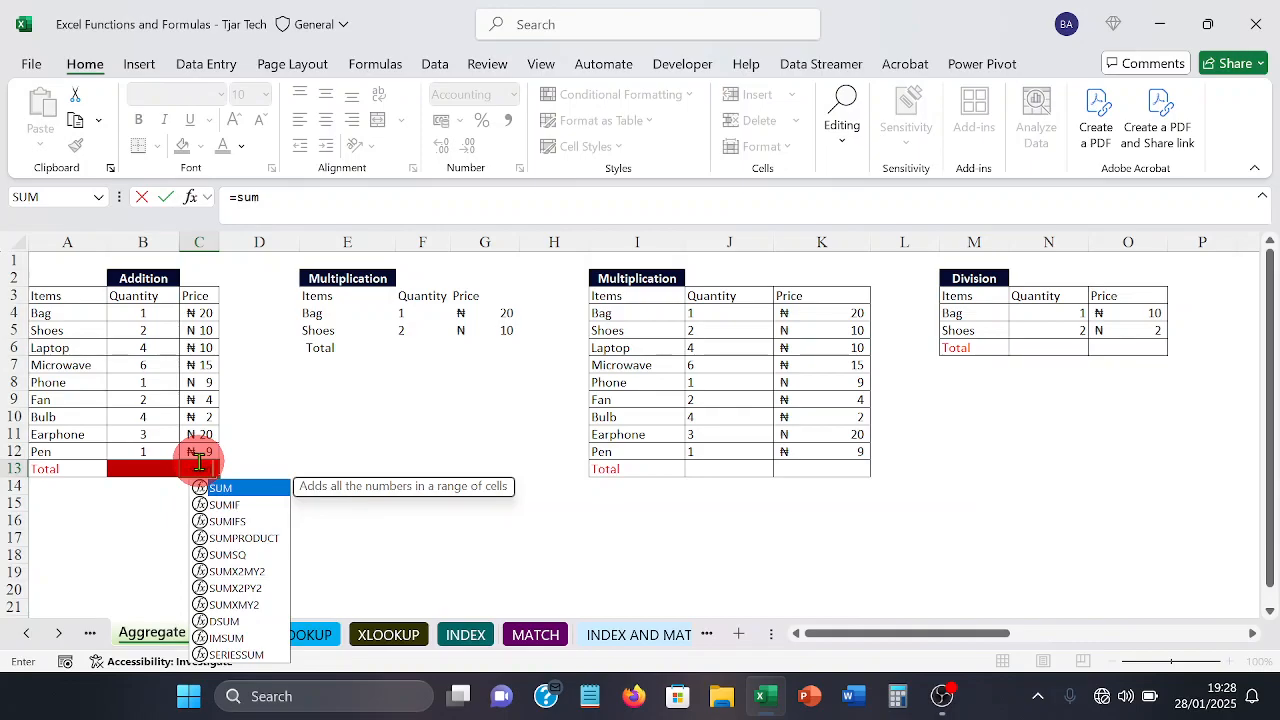
{"action": "key", "text": "Tab"}
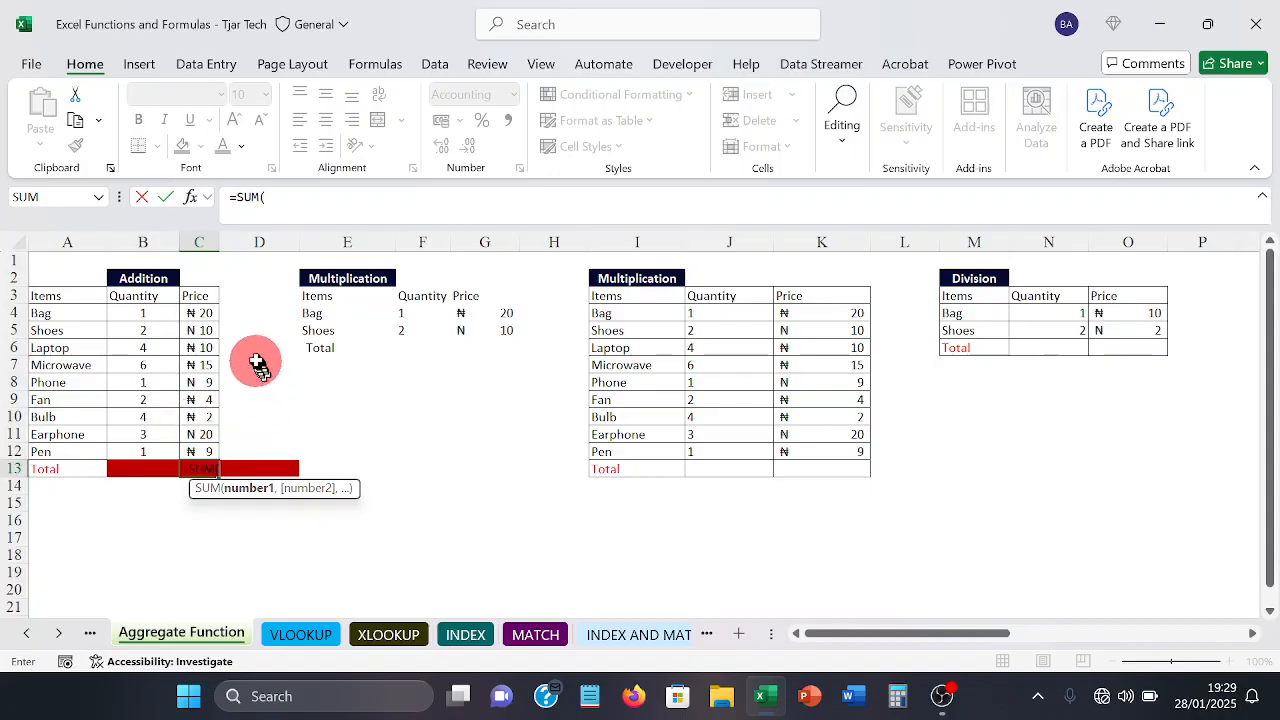
{"action": "left_click", "coordinate": [193, 312]}
{"action": "left_click_drag", "start_coordinate": [193, 312], "coordinate": [192, 447]}
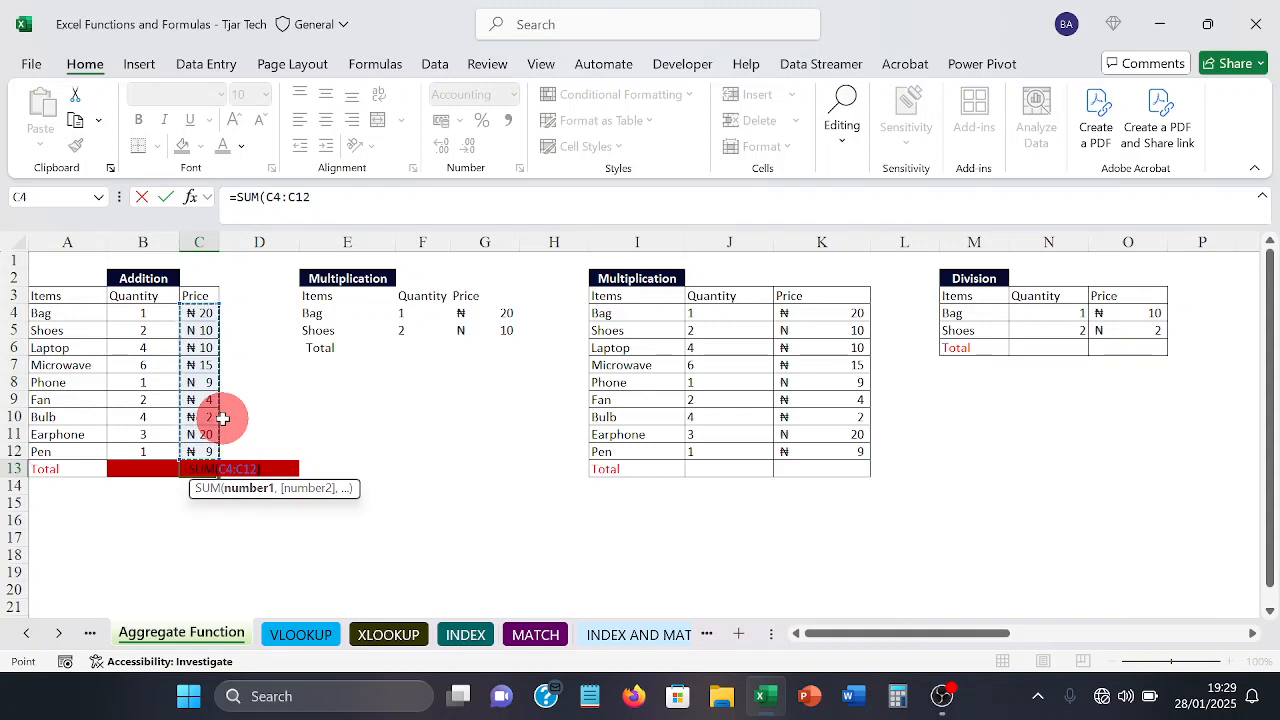
{"action": "type", "text": ")"}
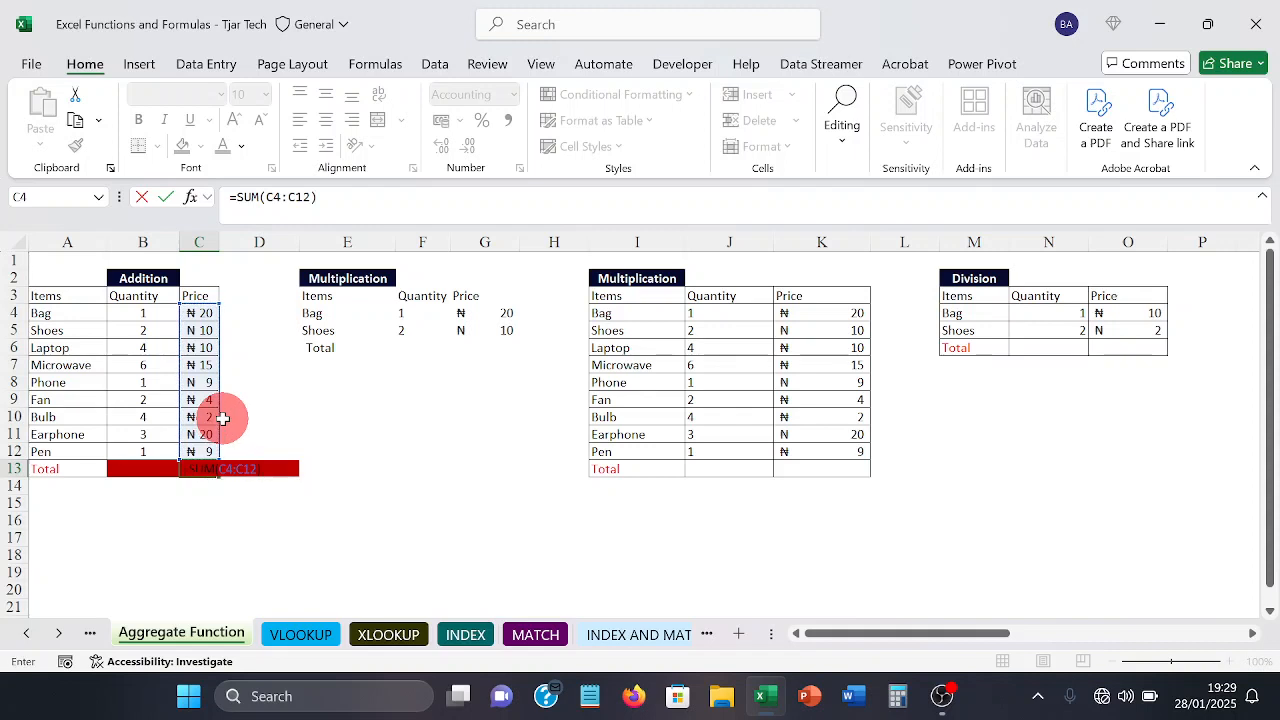
{"action": "key", "text": "Return"}
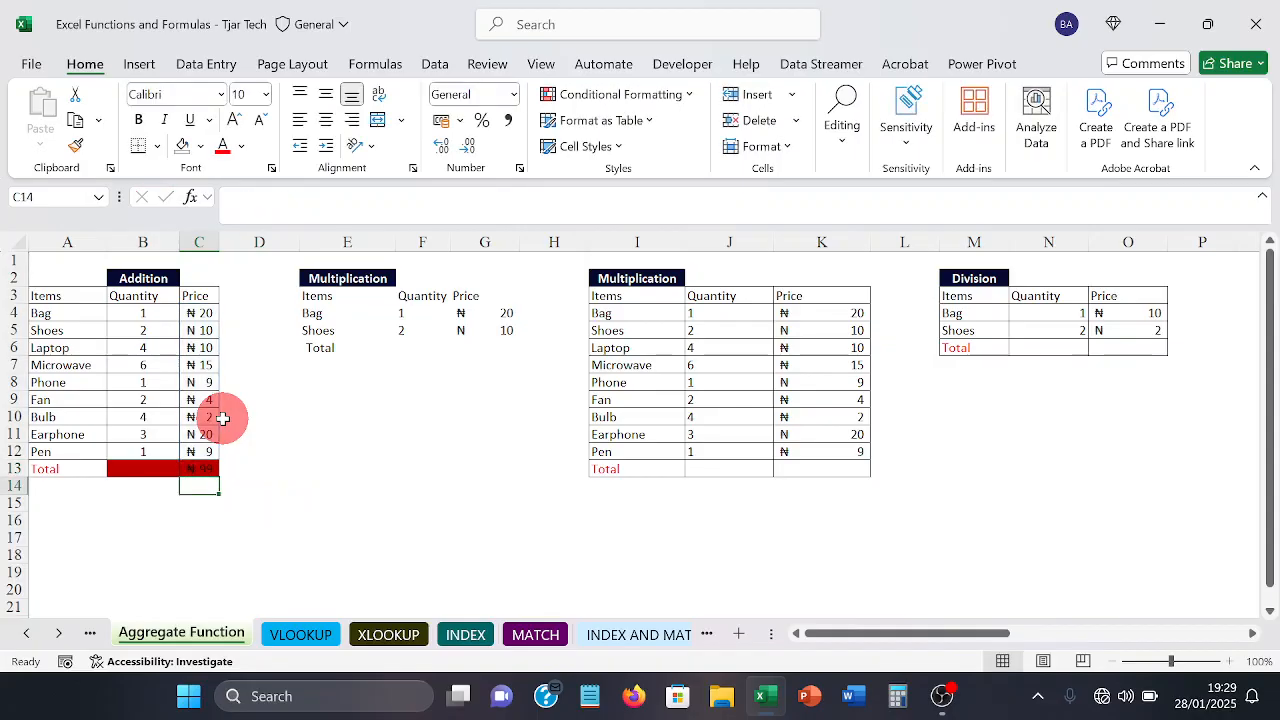
Step: Change the fill colour of the Addition table's total cells B13:C13 to White, Background 1
{"action": "left_click", "coordinate": [146, 470]}
{"action": "left_click_drag", "start_coordinate": [146, 470], "coordinate": [188, 468]}
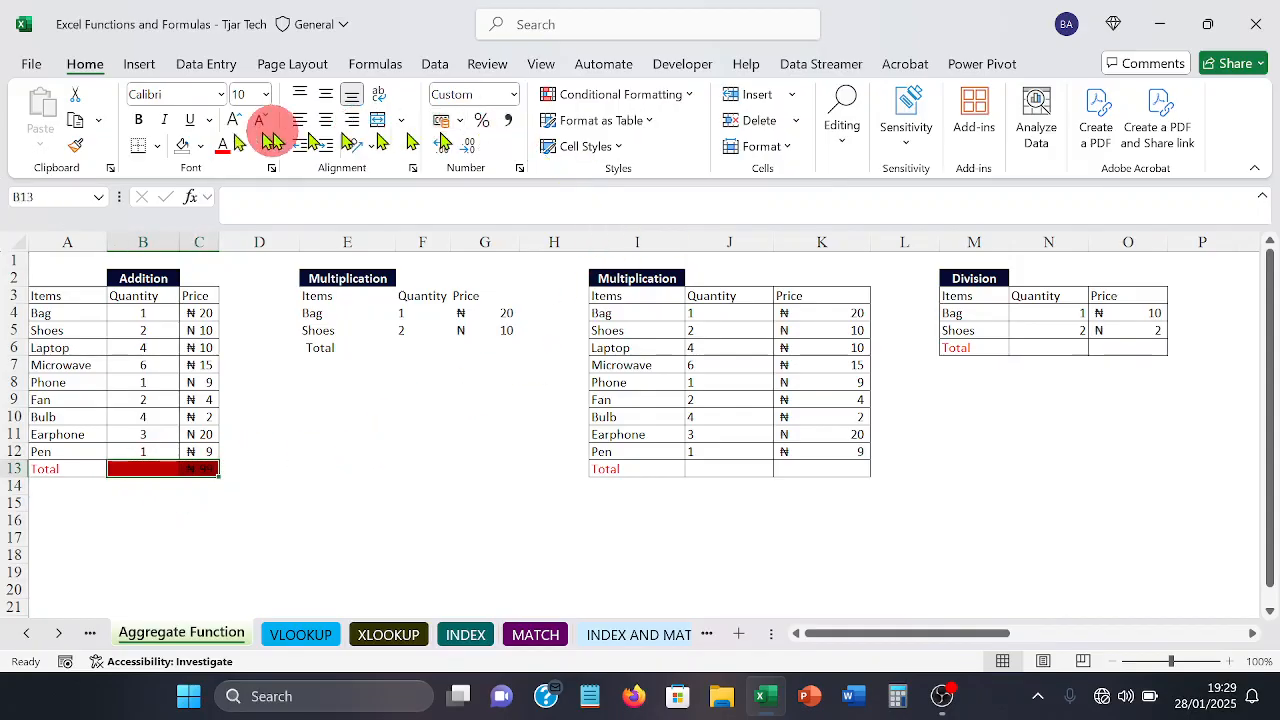
{"action": "left_click", "coordinate": [204, 148]}
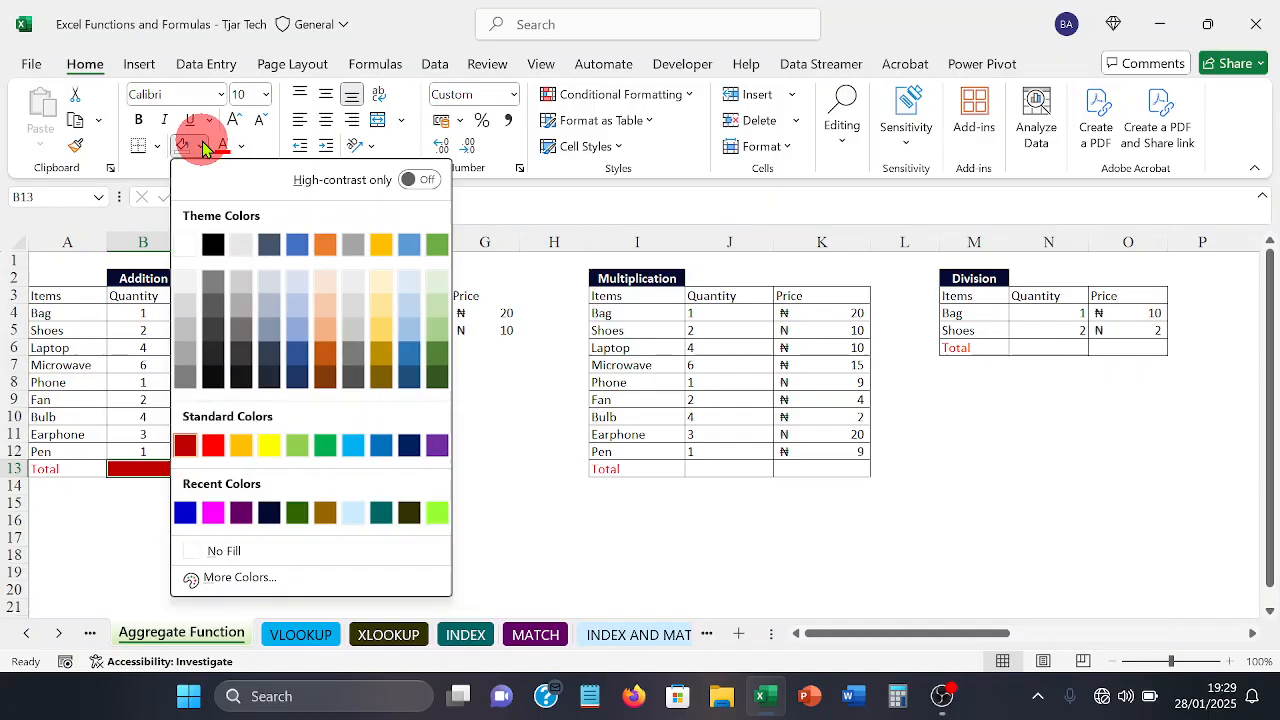
{"action": "left_click", "coordinate": [188, 256]}
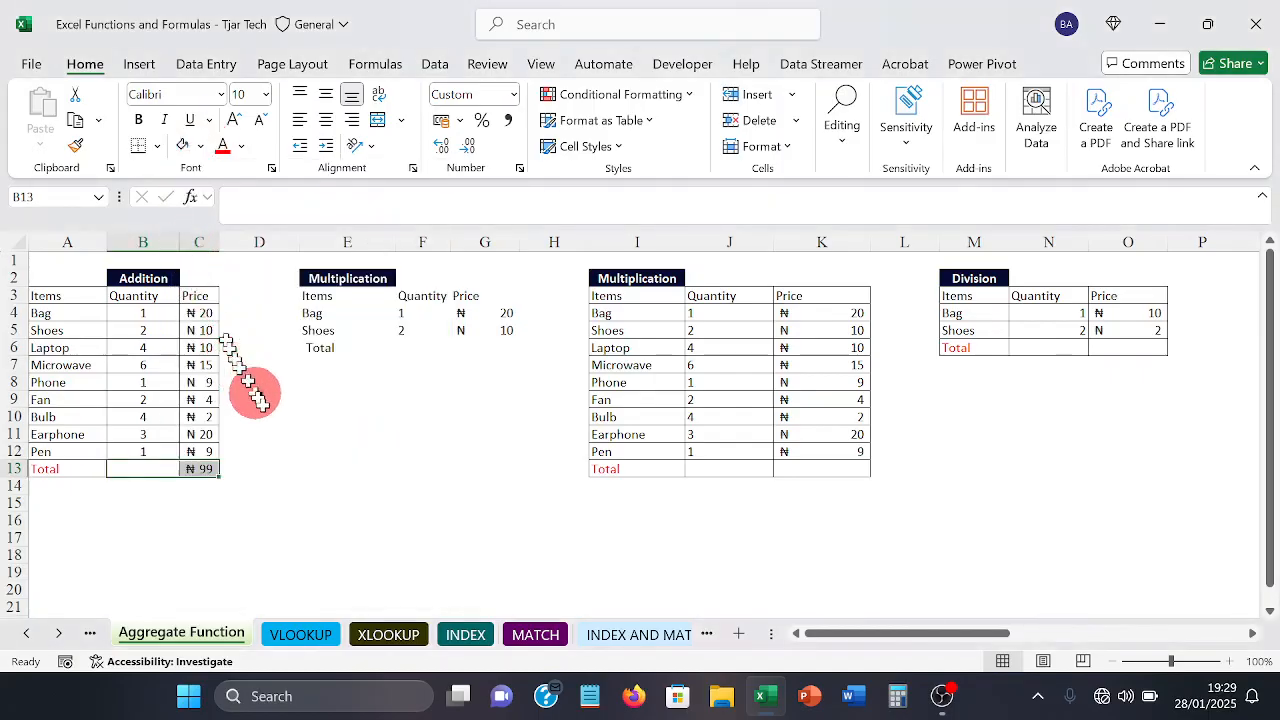
{"action": "left_click", "coordinate": [306, 484]}
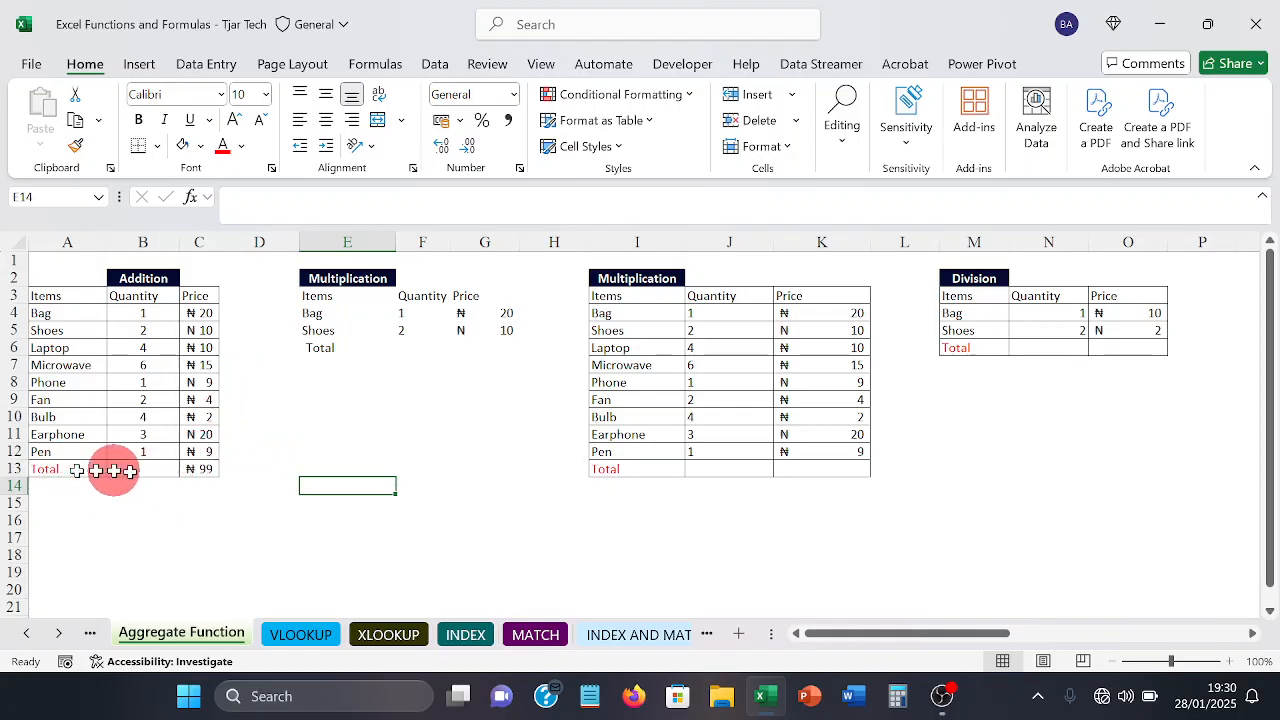
Step: Set the font colour of the Addition table's price total in C13 to standard red
{"action": "left_click", "coordinate": [201, 469]}
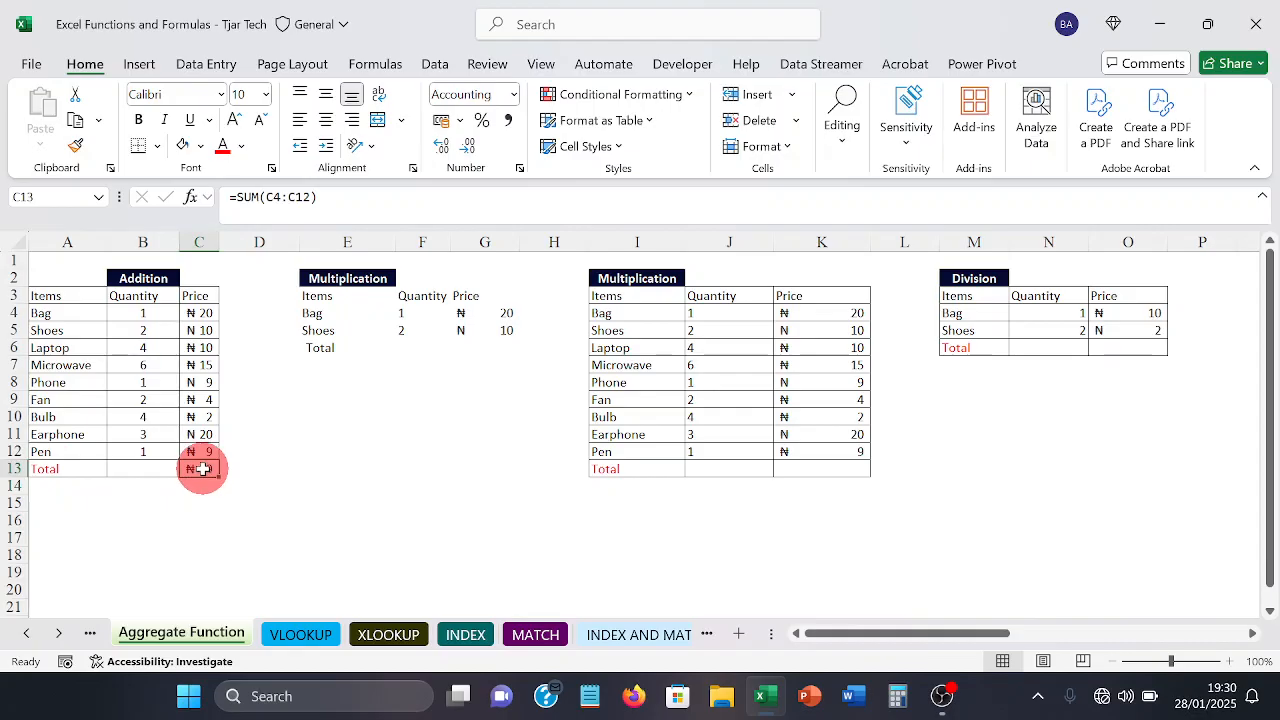
{"action": "left_click", "coordinate": [241, 146]}
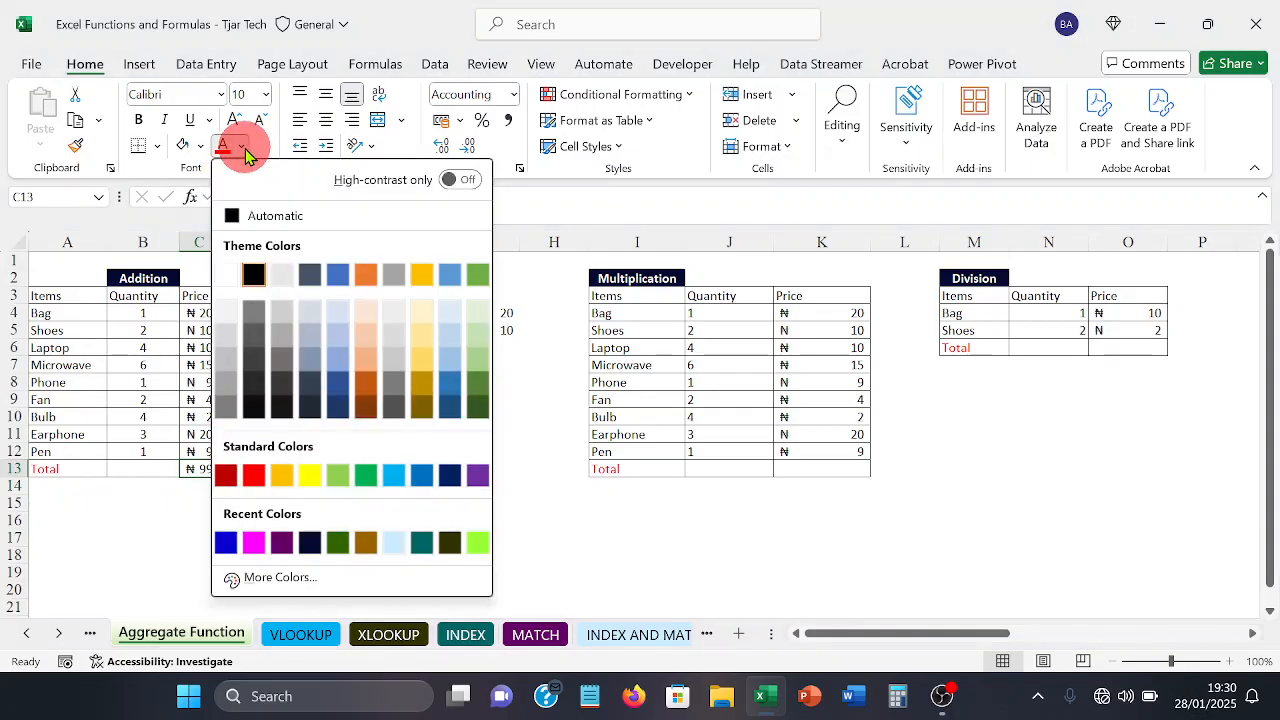
{"action": "left_click", "coordinate": [254, 476]}
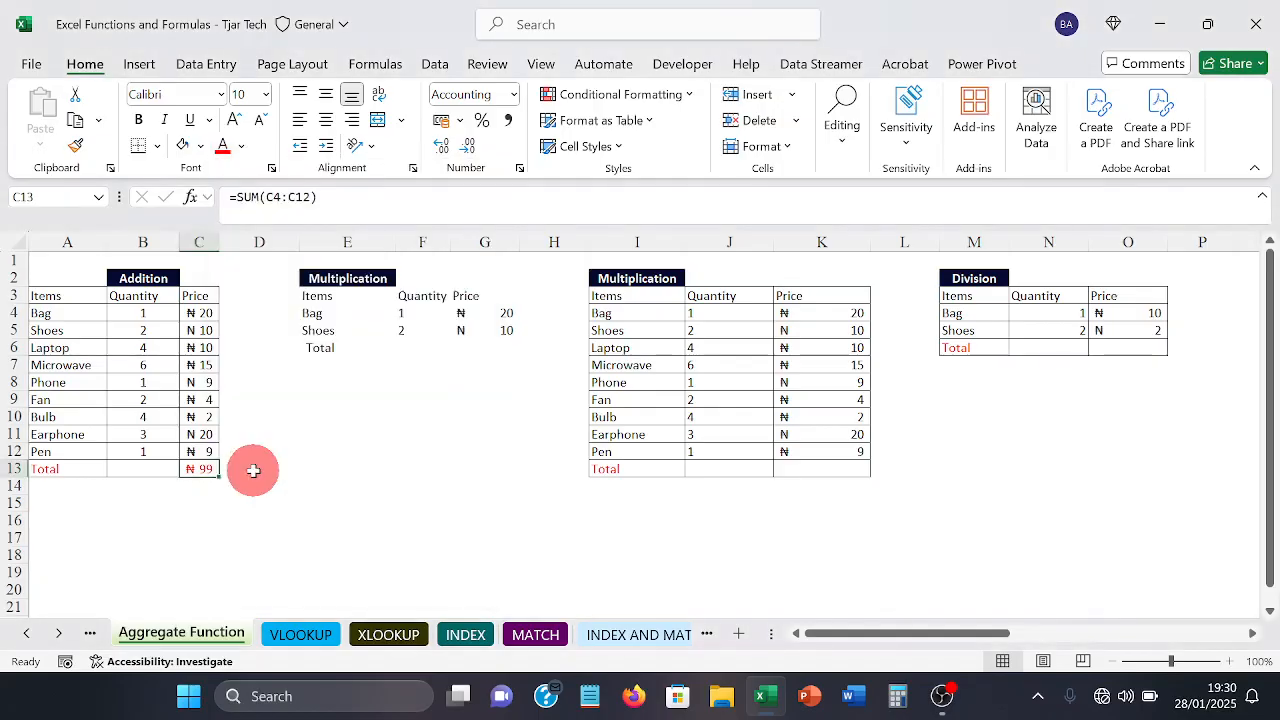
{"action": "double_click", "coordinate": [253, 470]}
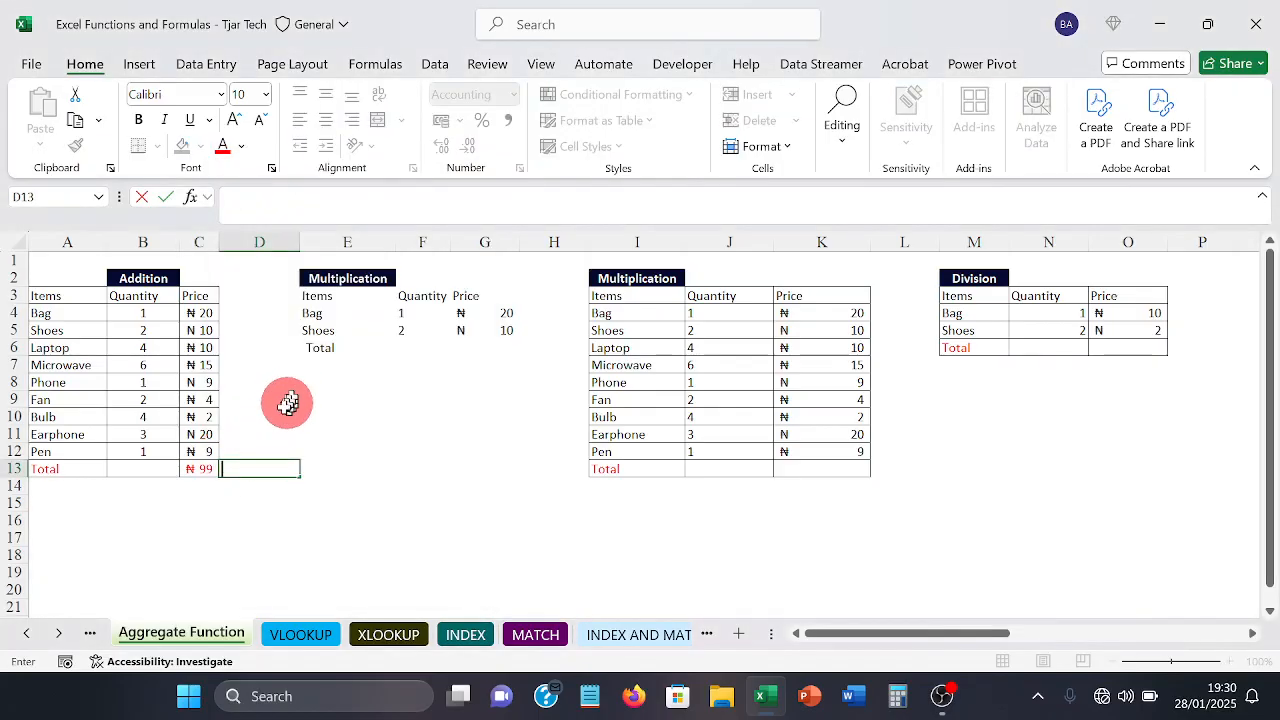
{"action": "left_click", "coordinate": [276, 415]}
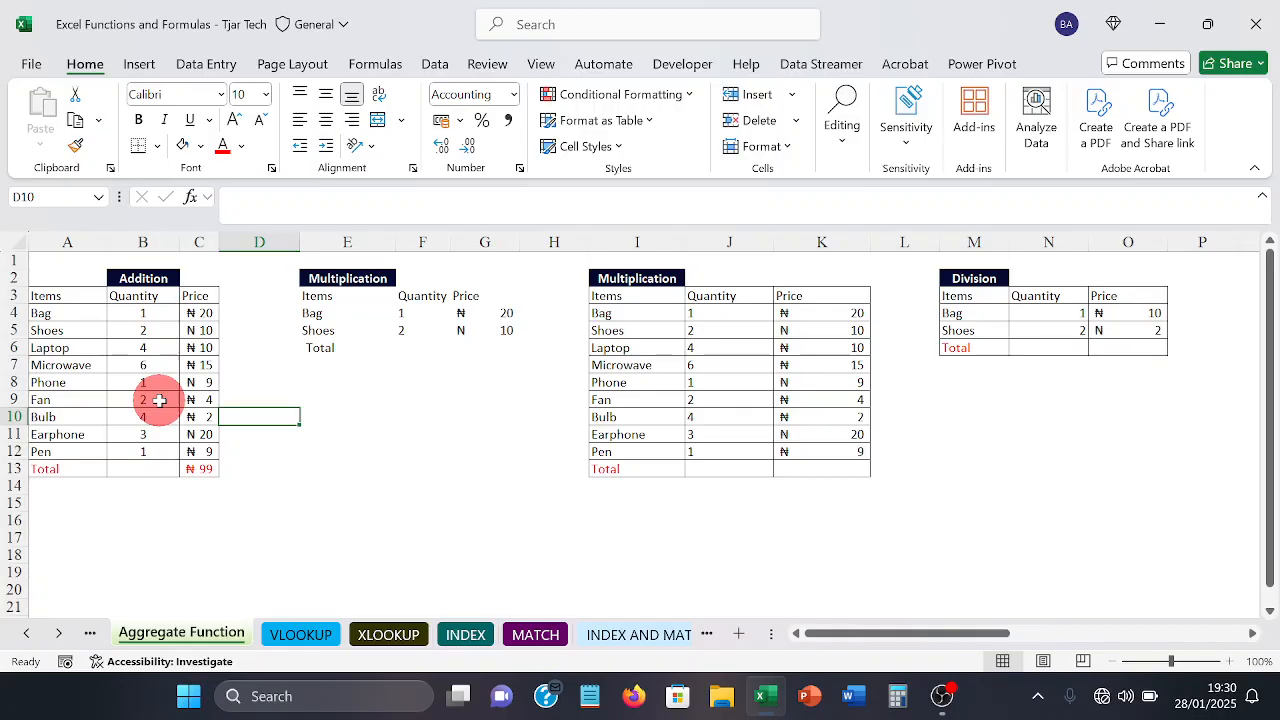
Step: Apply All Borders to the first Multiplication table, cells E3:G6
{"action": "left_click", "coordinate": [470, 349]}
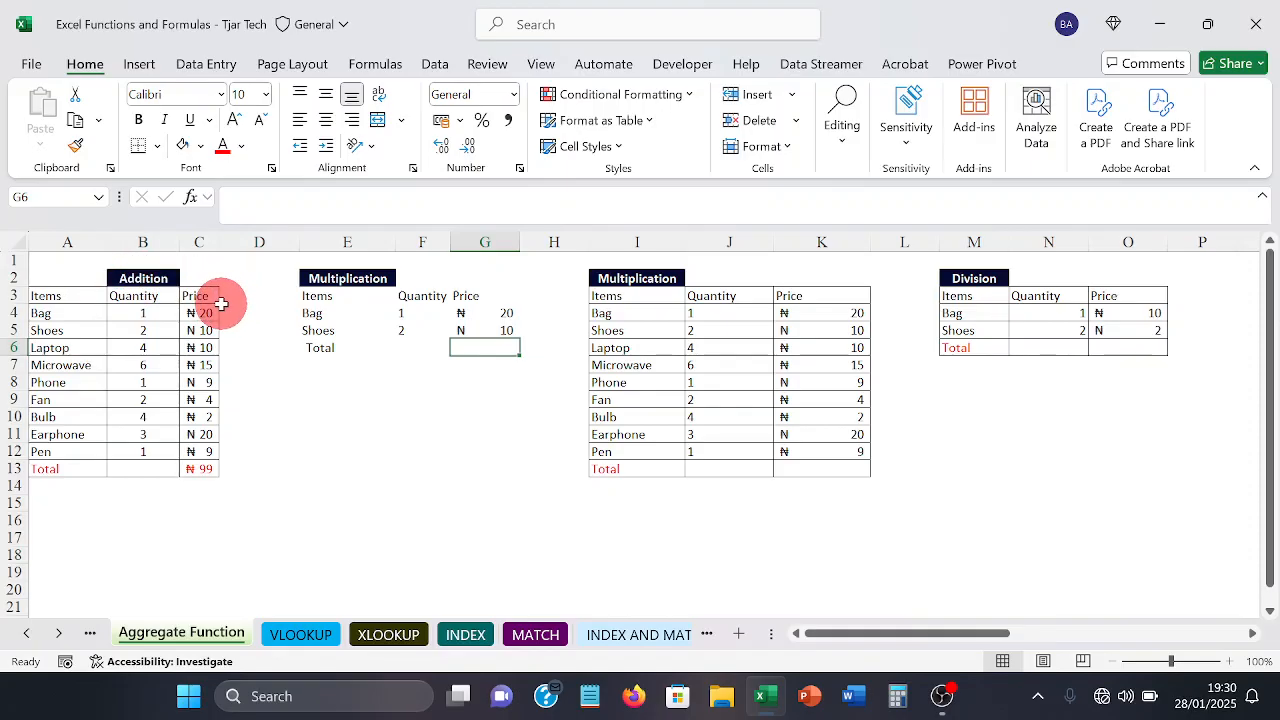
{"action": "left_click", "coordinate": [307, 296]}
{"action": "left_click_drag", "start_coordinate": [307, 296], "coordinate": [472, 343]}
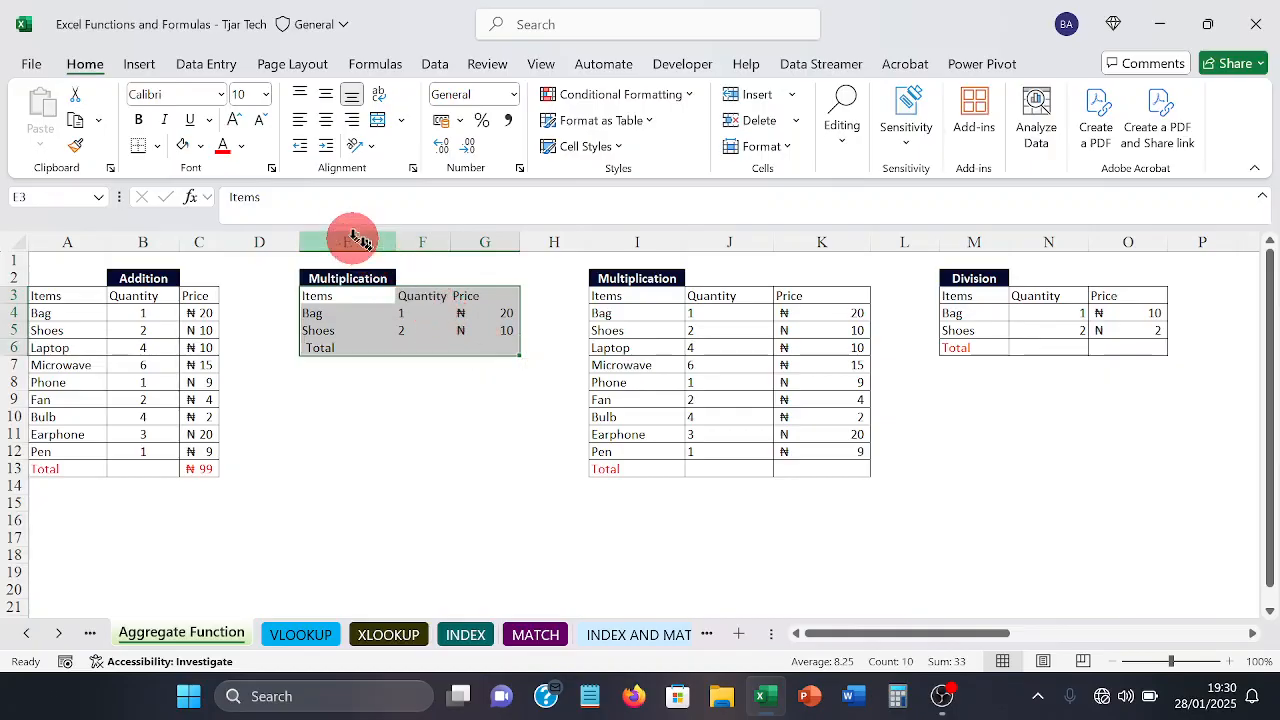
{"action": "left_click", "coordinate": [157, 147]}
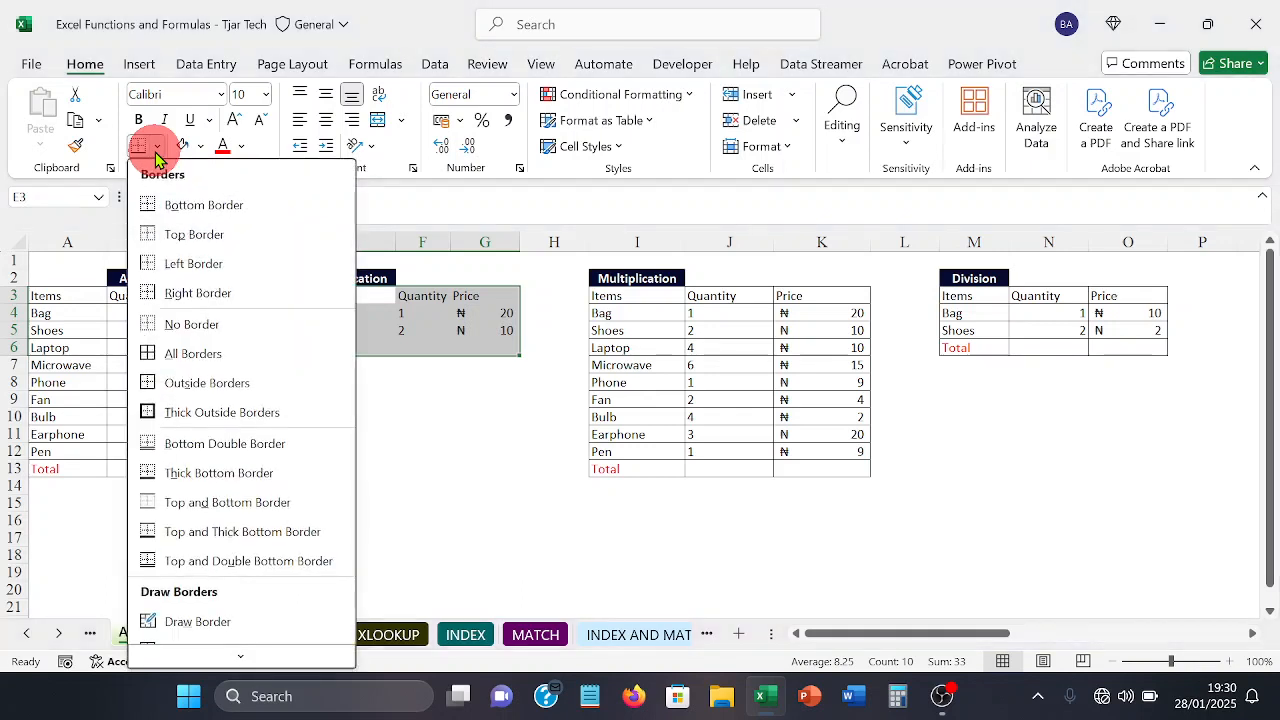
{"action": "left_click", "coordinate": [192, 354]}
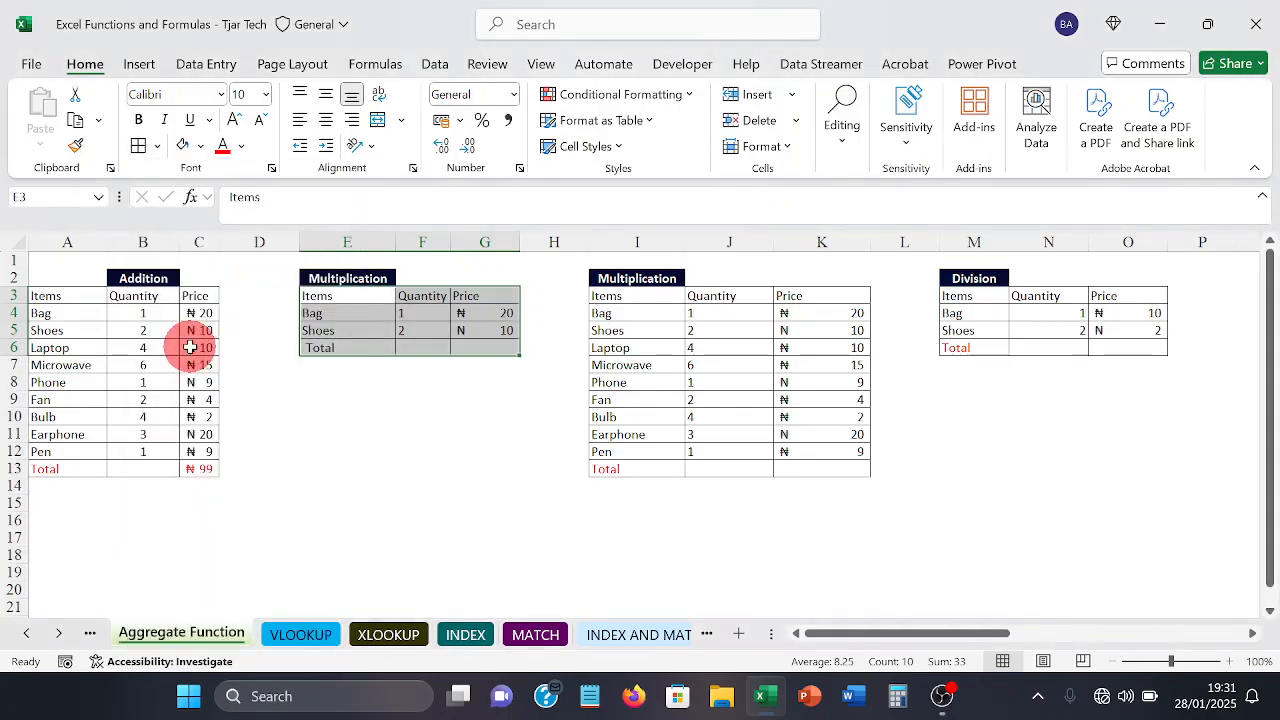
{"action": "left_click", "coordinate": [322, 381]}
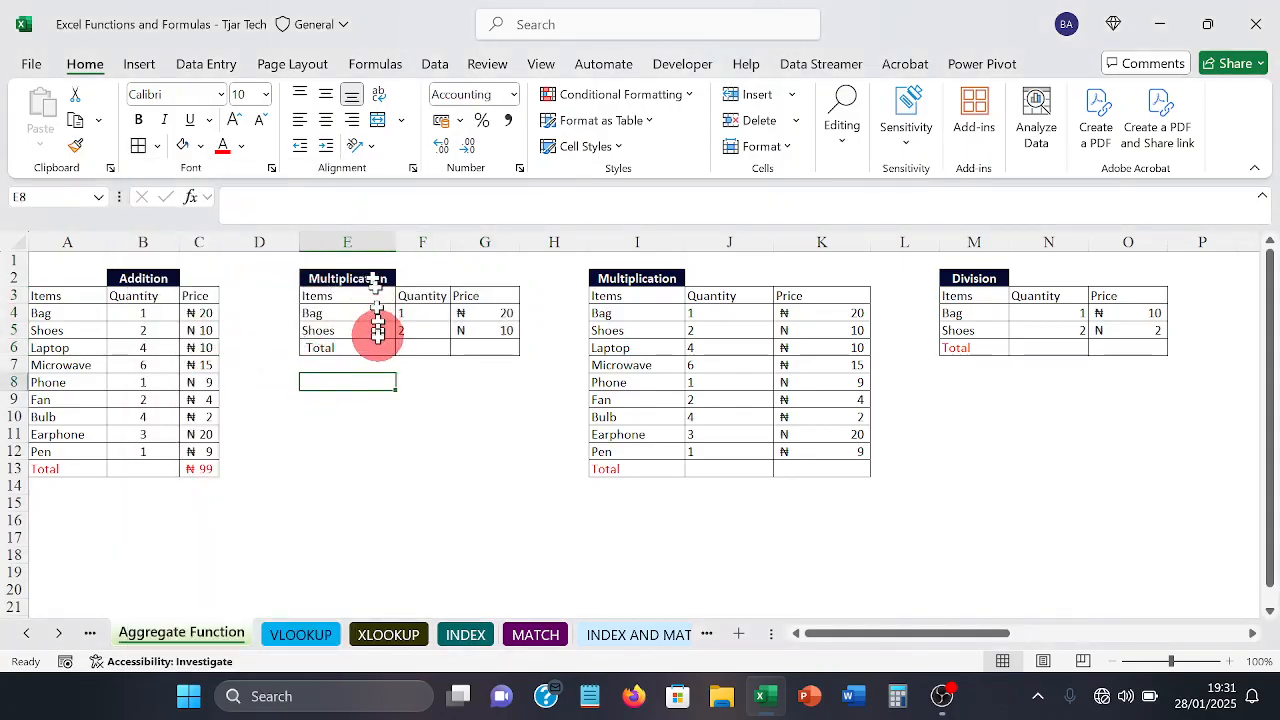
Step: Multiply the Bag and Shoes prices in G6 of the first Multiplication table with the formula =G4*G5
{"action": "left_click", "coordinate": [460, 349]}
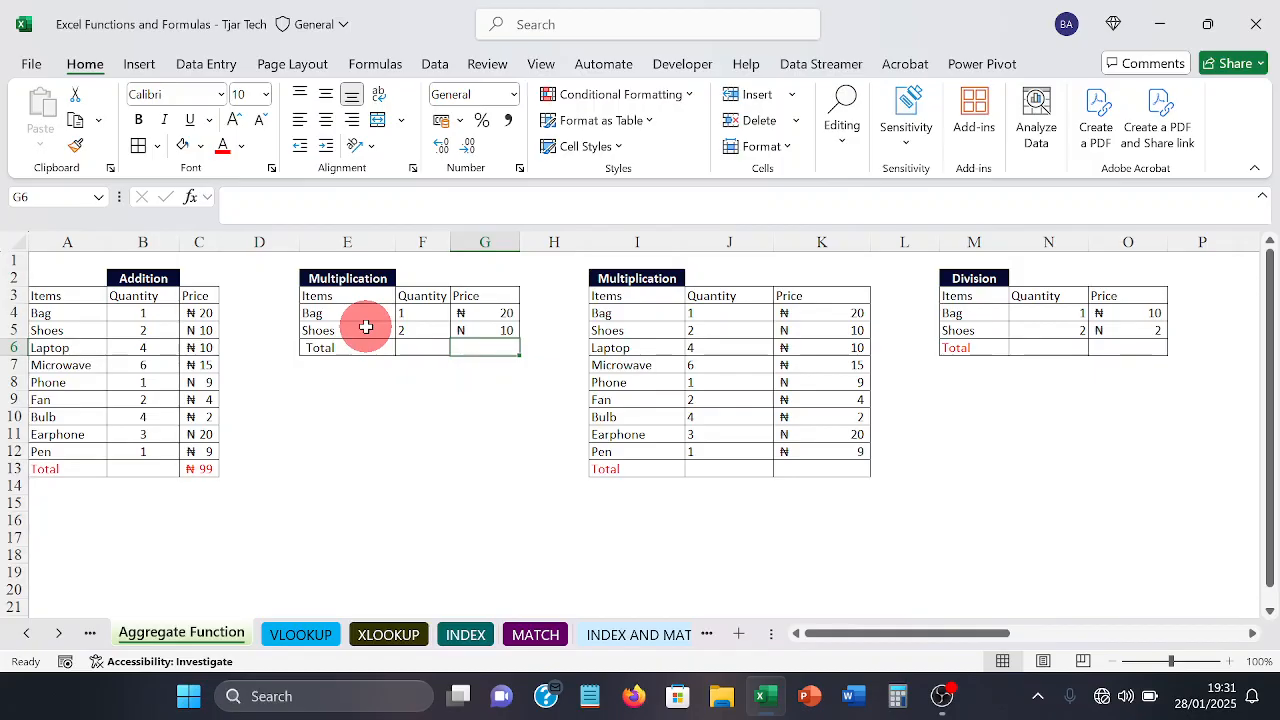
{"action": "type", "text": "="}
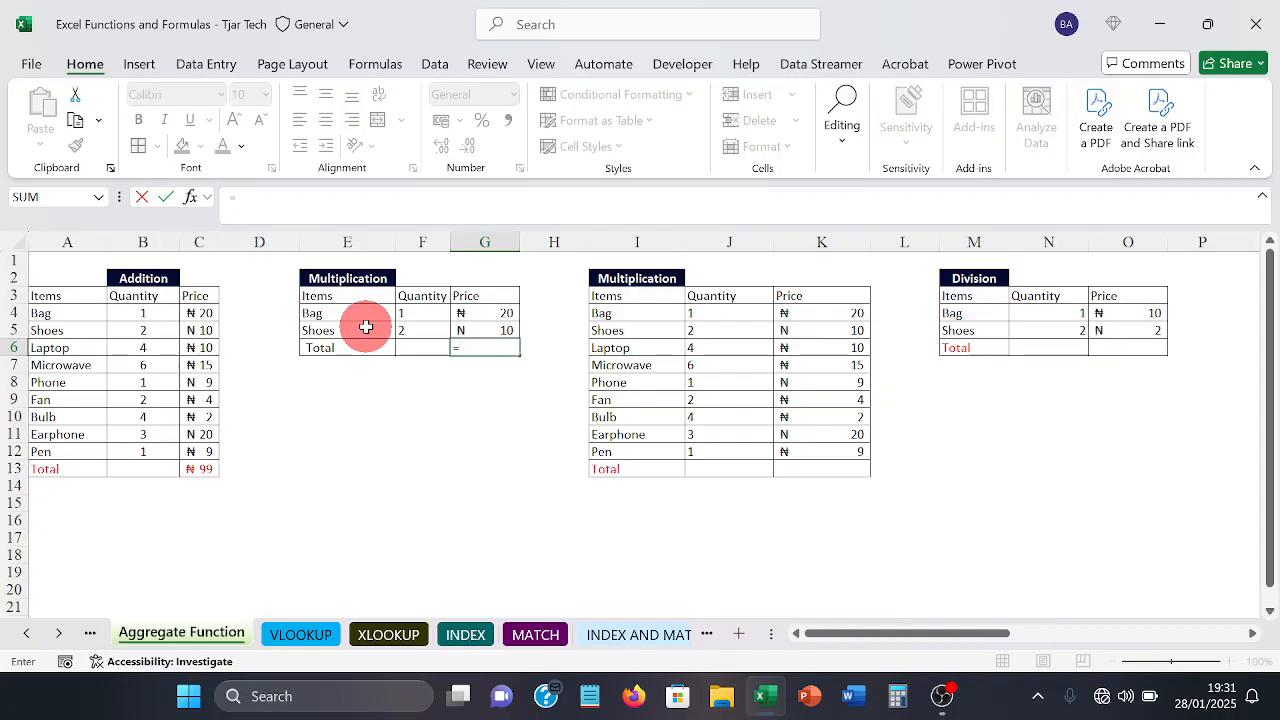
{"action": "type", "text": "g"}
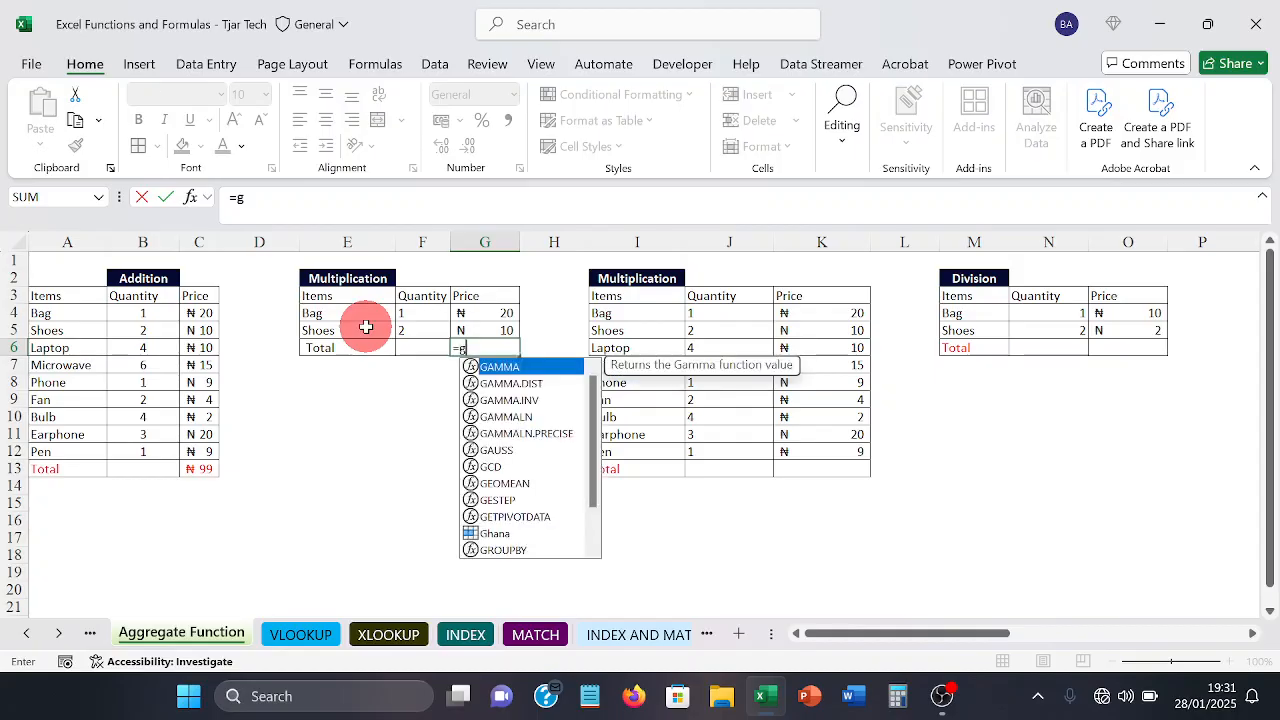
{"action": "type", "text": "3"}
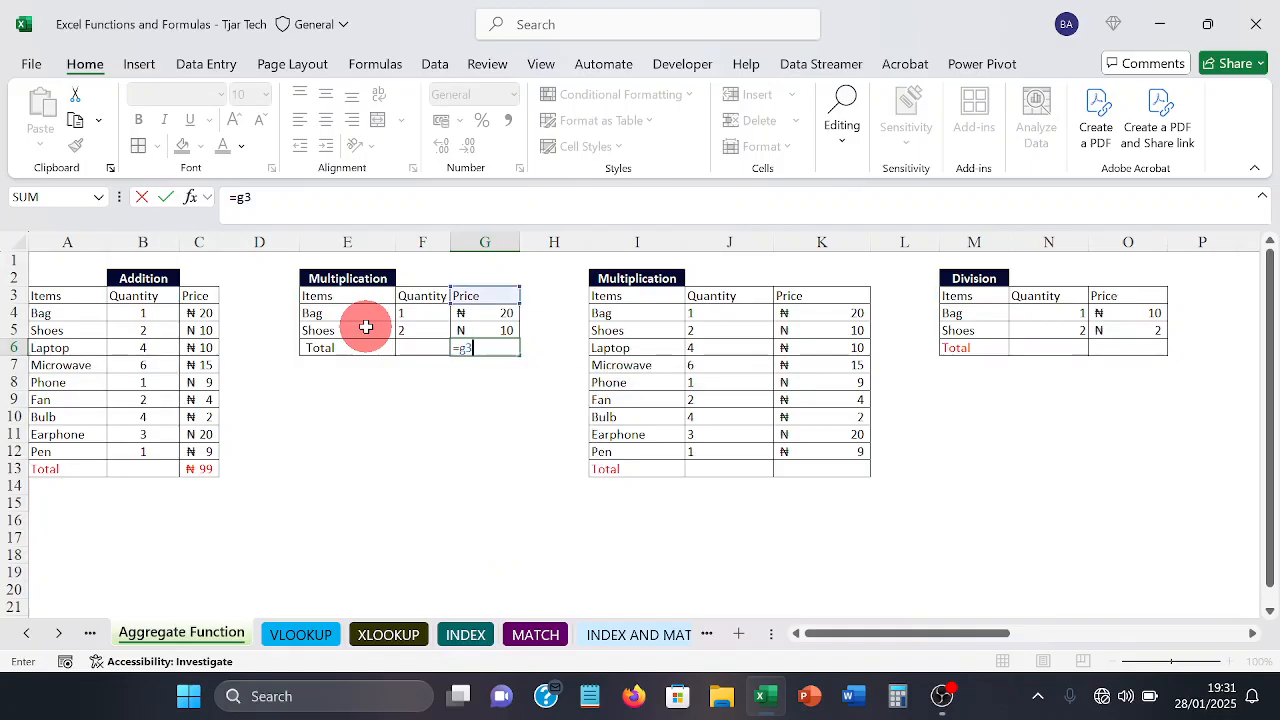
{"action": "key", "text": "BackSpace"}
{"action": "type", "text": "5"}
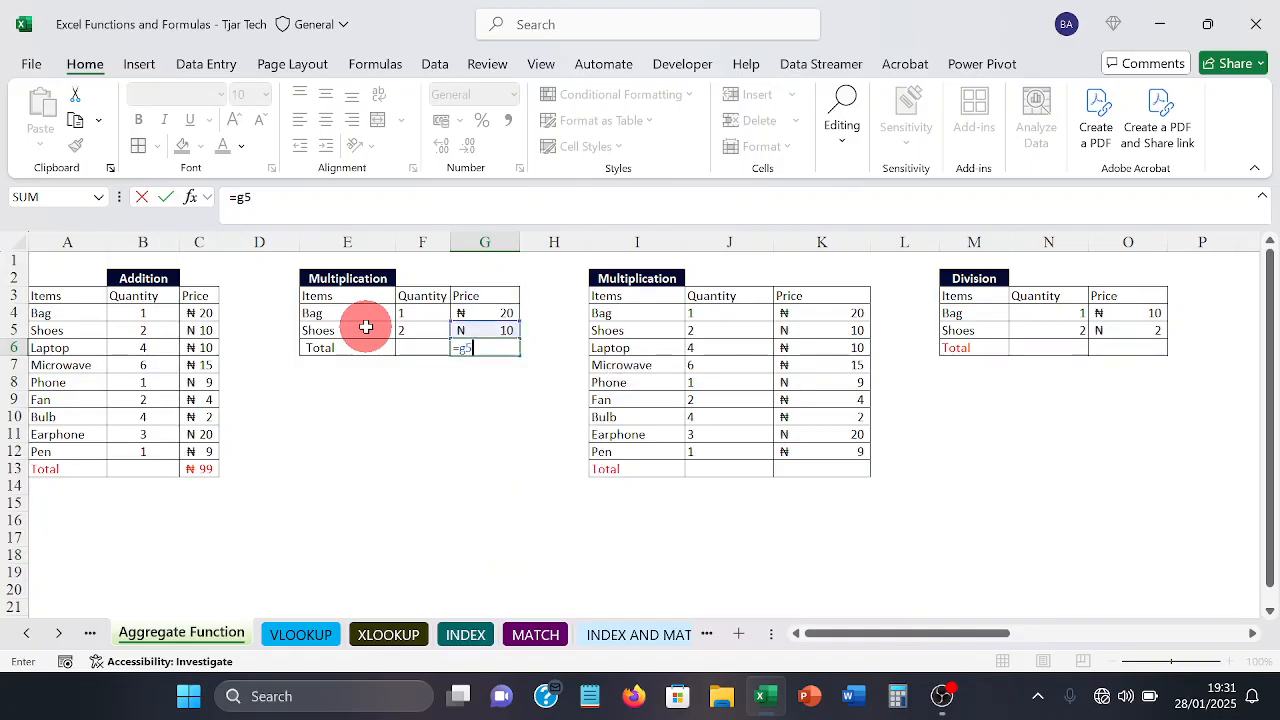
{"action": "key", "text": "BackSpace"}
{"action": "type", "text": "4"}
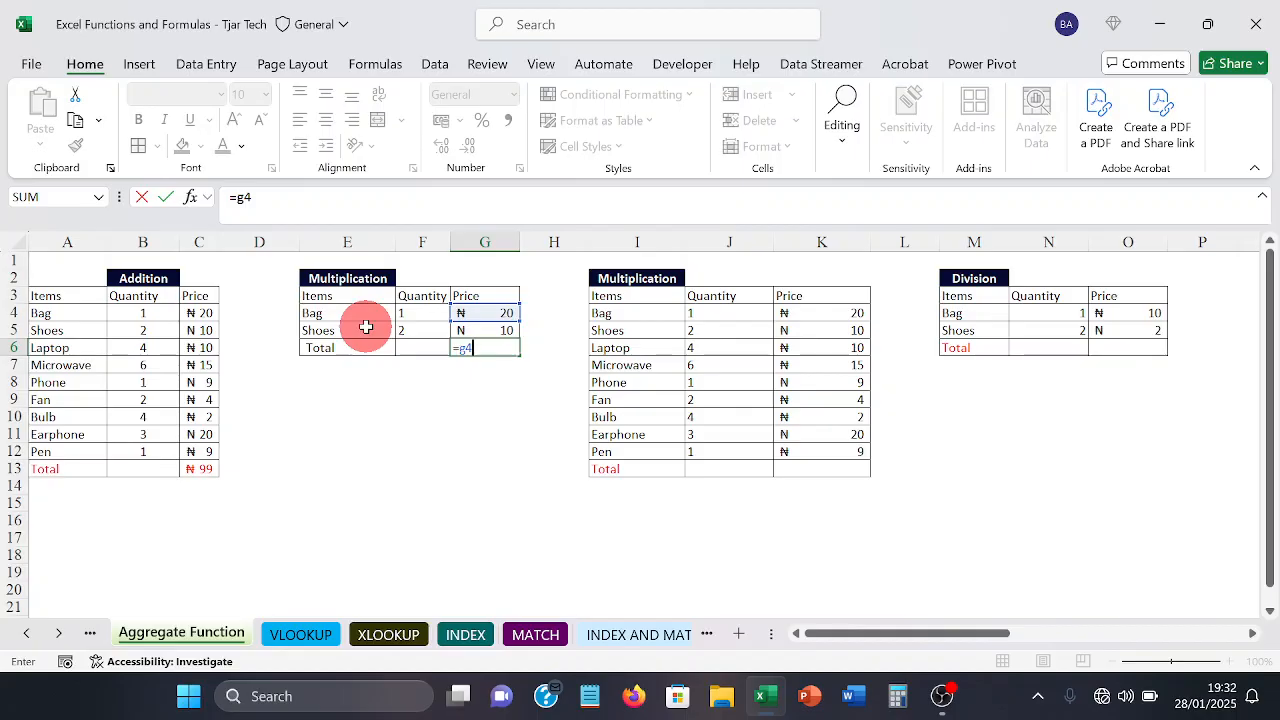
{"action": "type", "text": "*"}
{"action": "type", "text": "g5"}
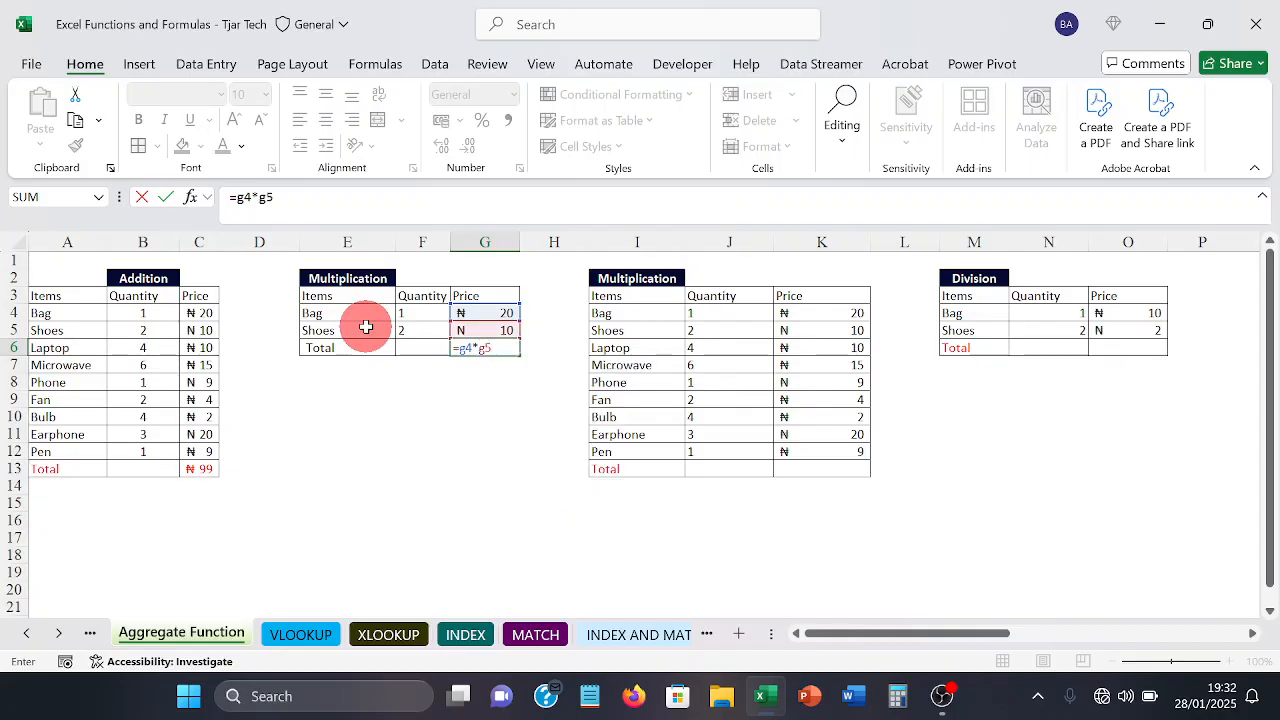
{"action": "key", "text": "Return"}
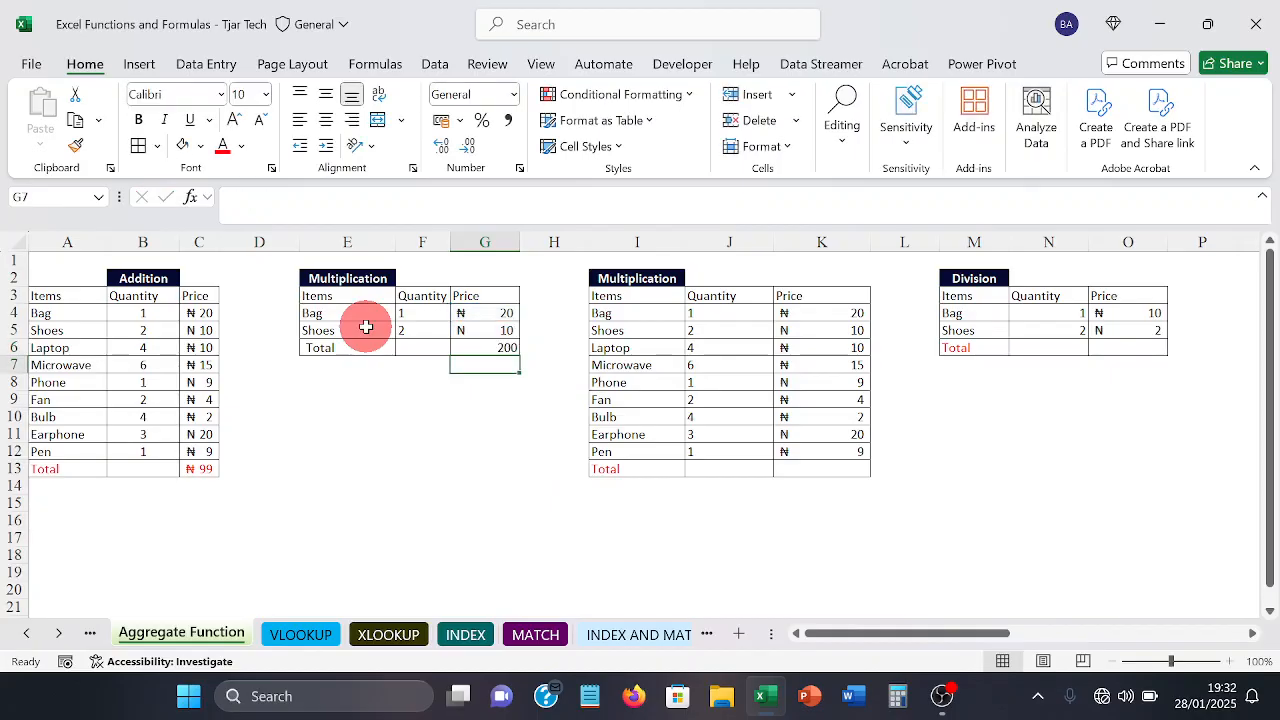
Step: Give the price total in G6 of the first Multiplication table the Accounting number format with 0 decimal places
{"action": "left_click", "coordinate": [482, 350]}
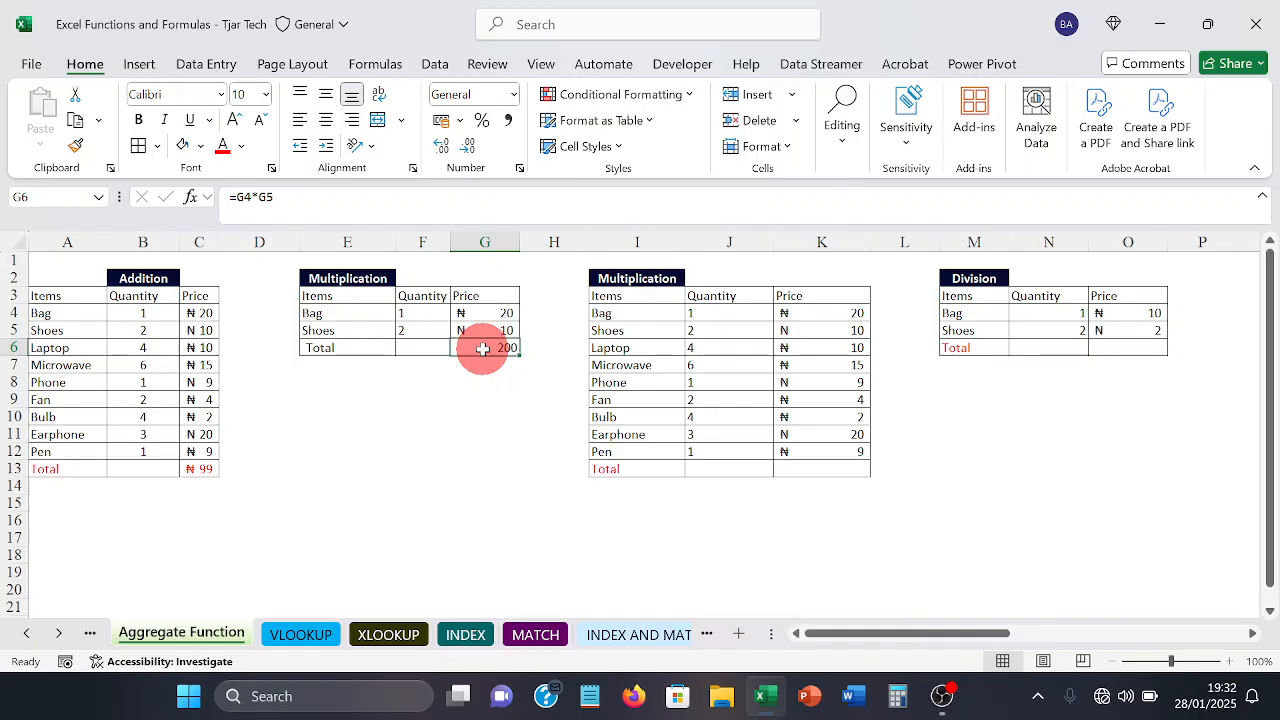
{"action": "left_click", "coordinate": [463, 399]}
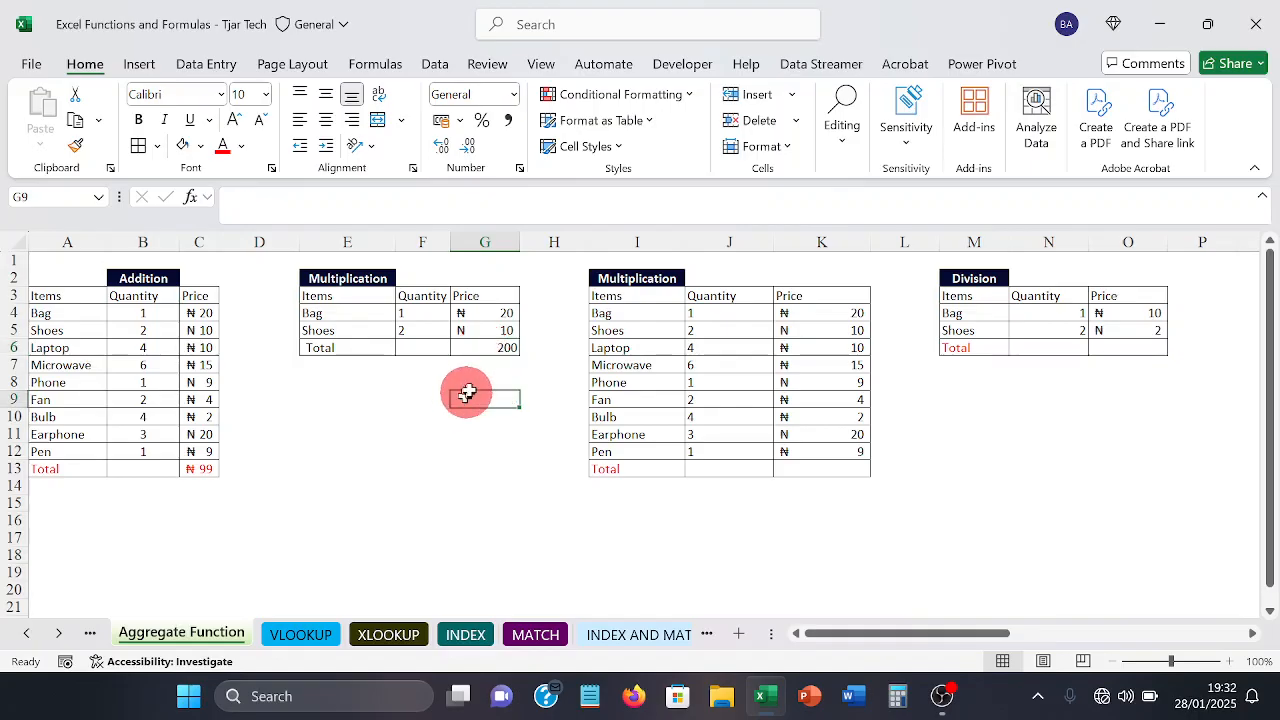
{"action": "left_click", "coordinate": [484, 346]}
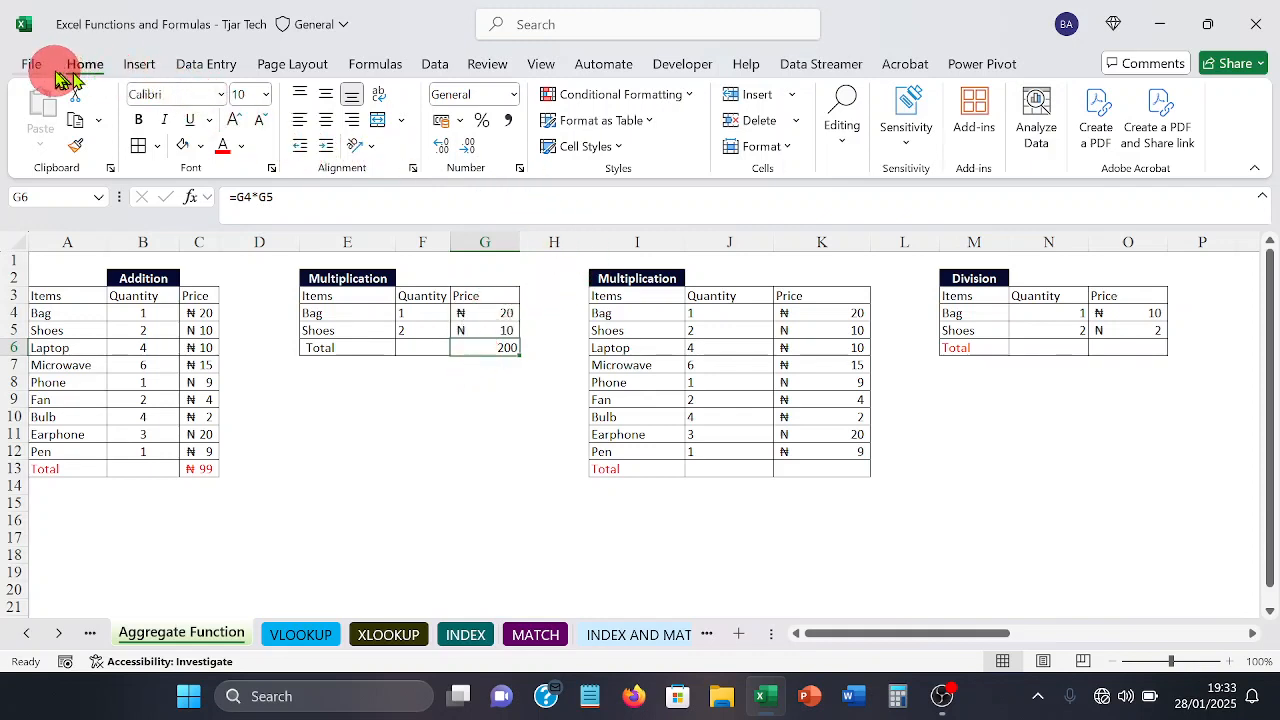
{"action": "left_click", "coordinate": [459, 122]}
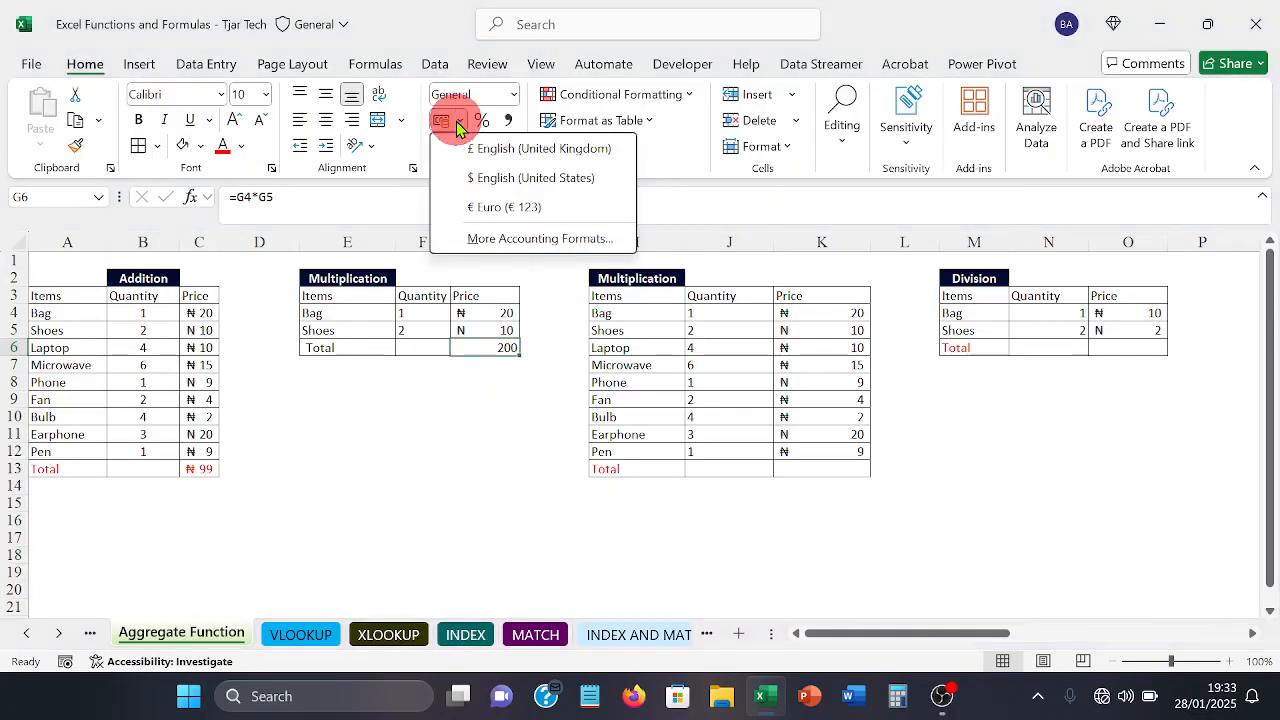
{"action": "left_click", "coordinate": [468, 238]}
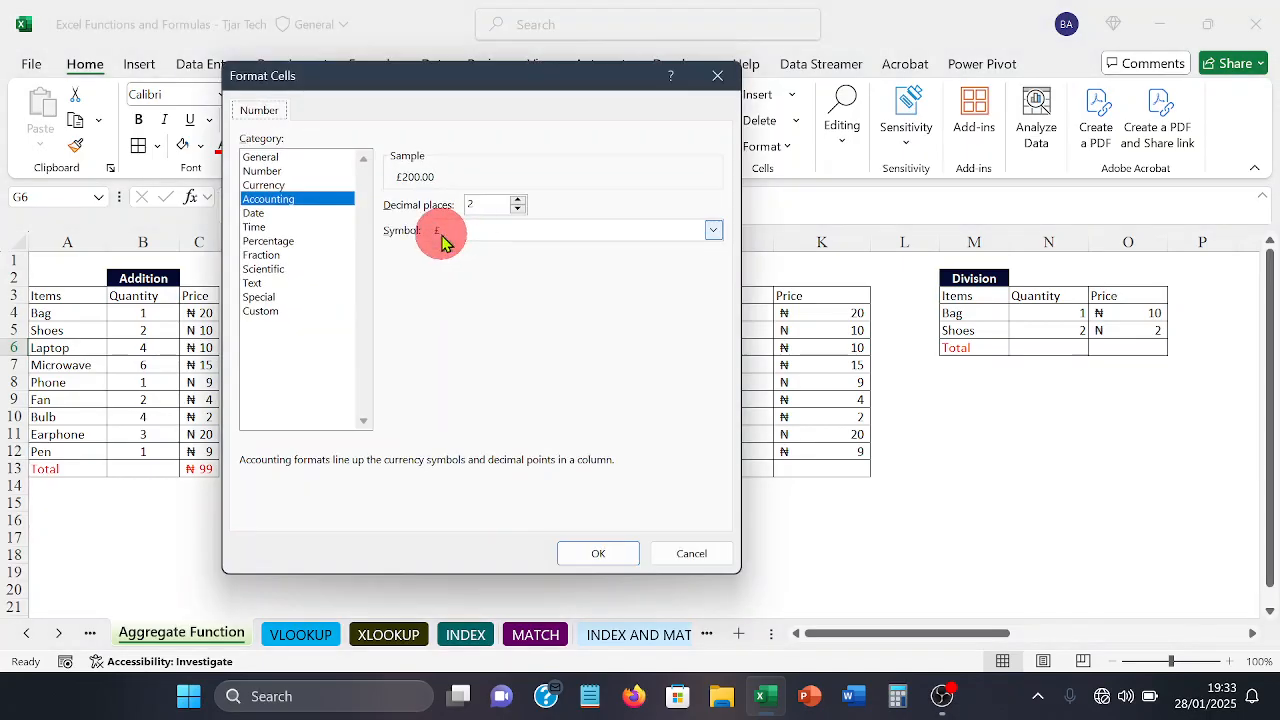
{"action": "left_click_drag", "start_coordinate": [467, 86], "coordinate": [781, 104]}
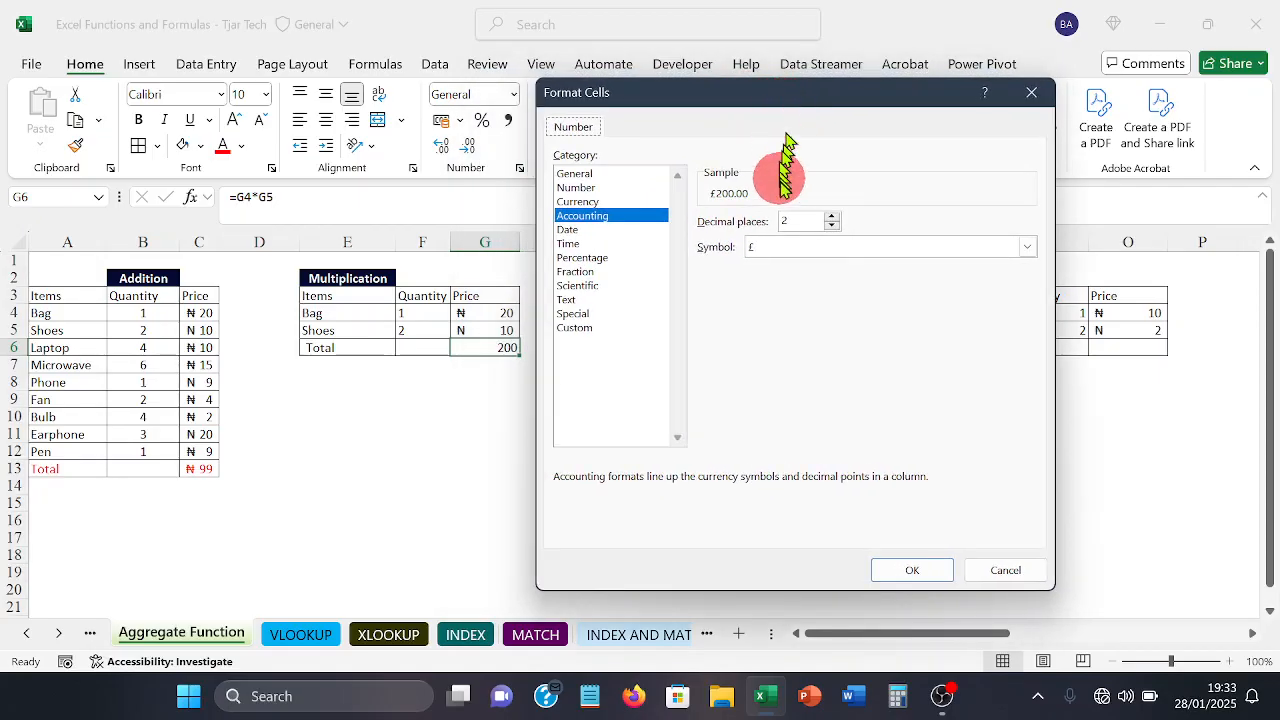
{"action": "left_click", "coordinate": [831, 227]}
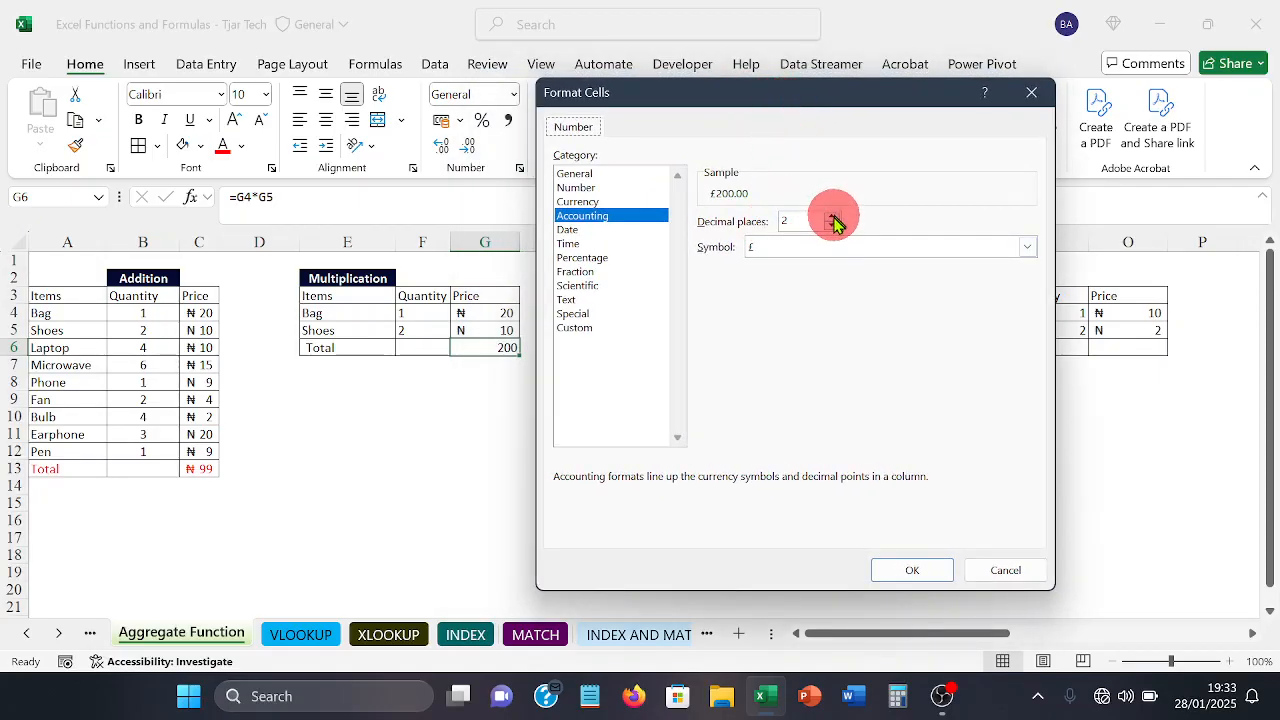
{"action": "left_click", "coordinate": [831, 227]}
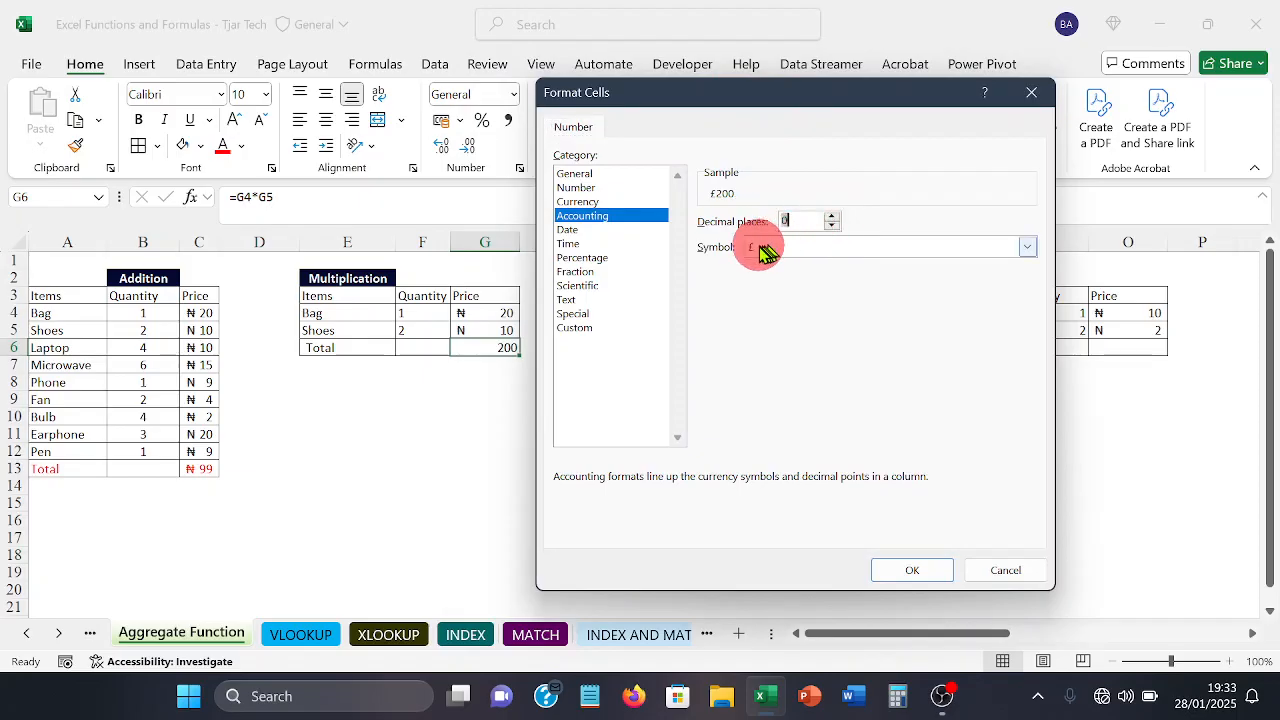
Step: Set the accounting currency symbol for G6 to ₦ Edo and apply the format
{"action": "left_click", "coordinate": [1025, 248]}
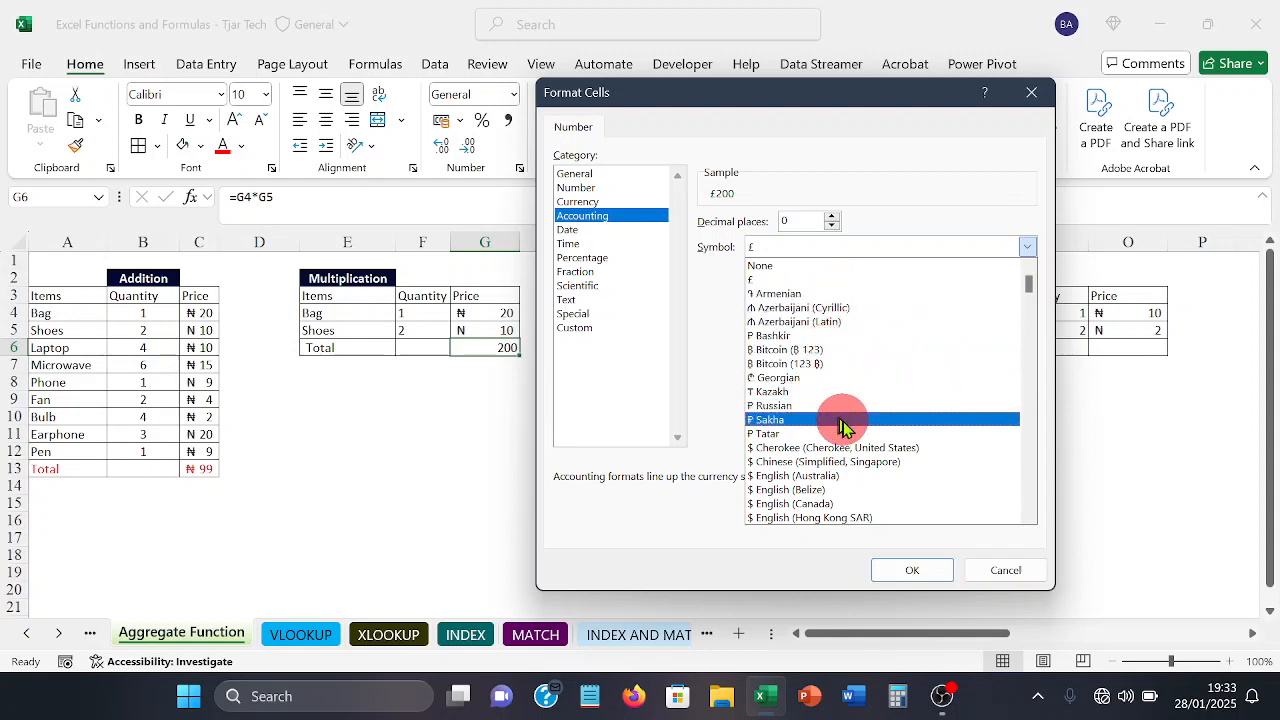
{"action": "scroll", "coordinate": [835, 428], "scroll_direction": "down", "scroll_amount": 2}
{"action": "scroll", "coordinate": [835, 425], "scroll_direction": "down", "scroll_amount": 2}
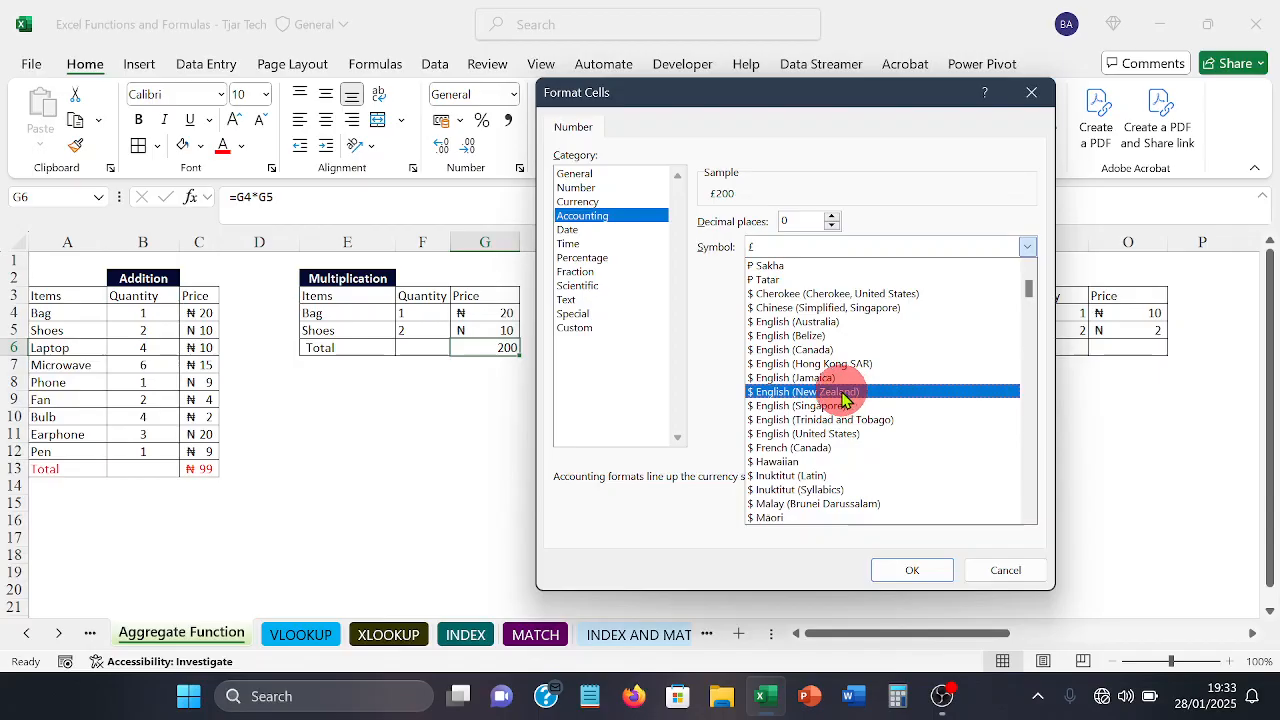
{"action": "scroll", "coordinate": [840, 402], "scroll_direction": "down", "scroll_amount": 6}
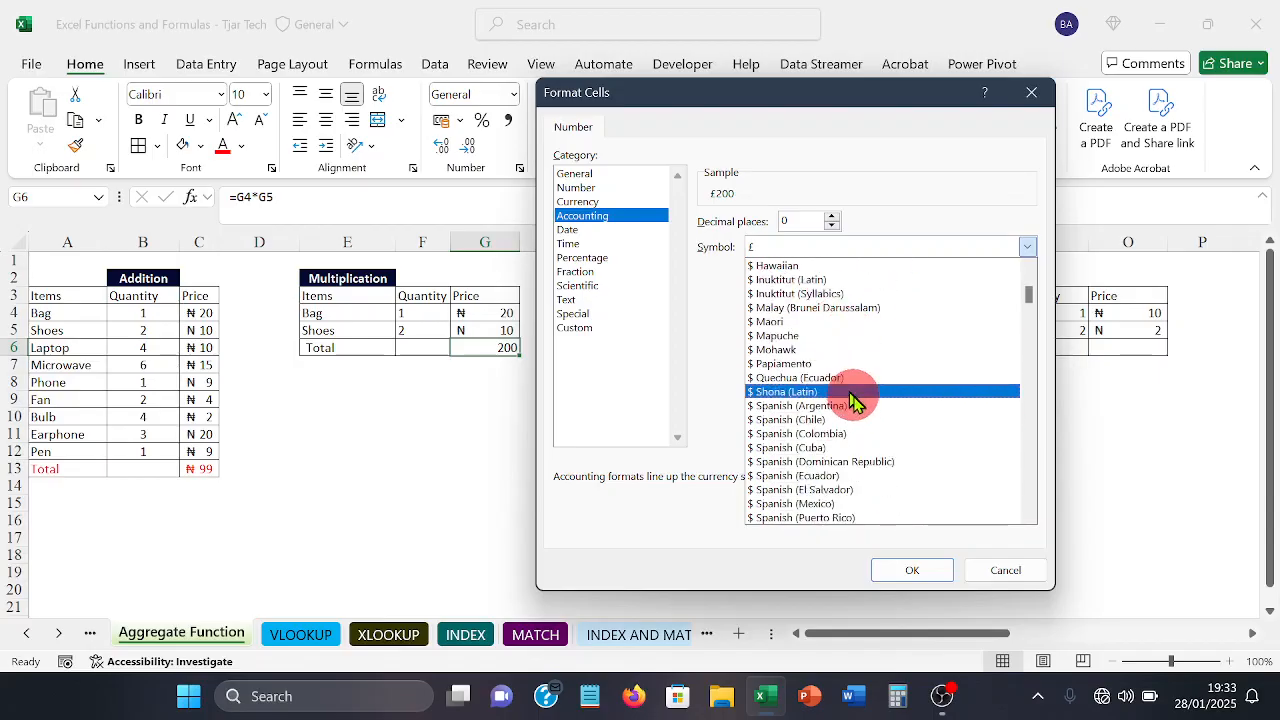
{"action": "scroll", "coordinate": [855, 400], "scroll_direction": "down", "scroll_amount": 6}
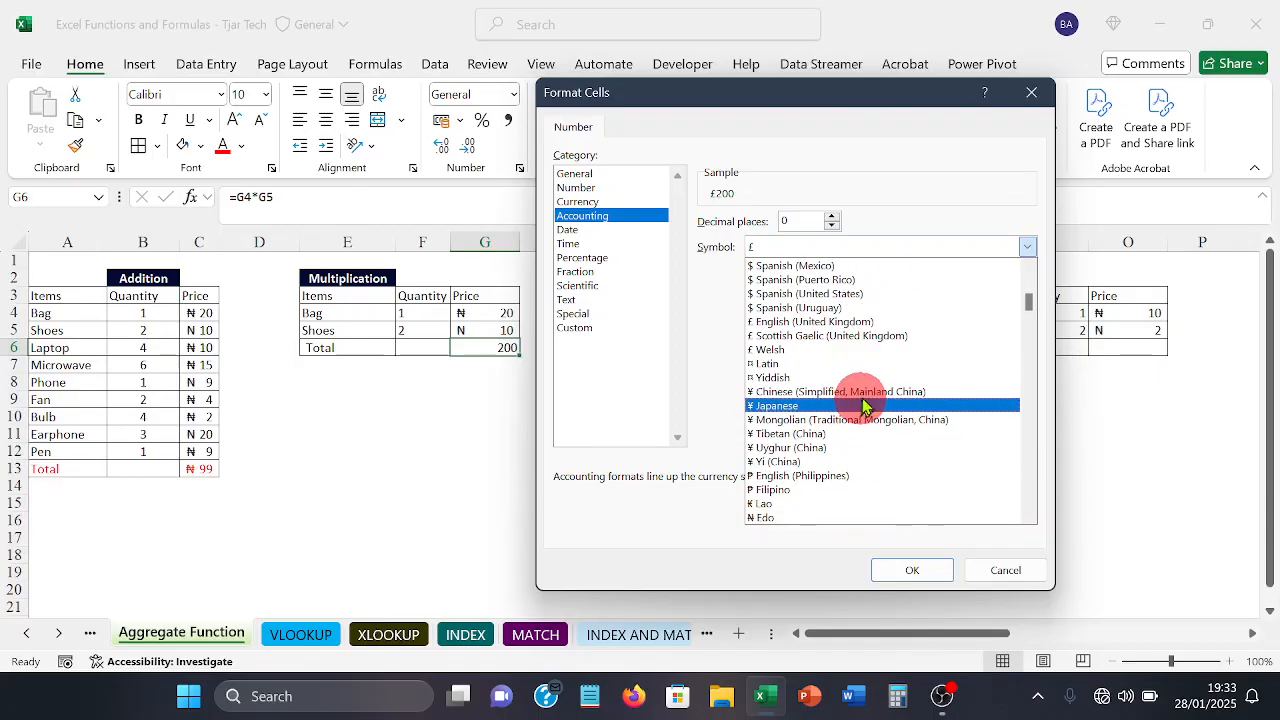
{"action": "scroll", "coordinate": [870, 408], "scroll_direction": "down", "scroll_amount": 2}
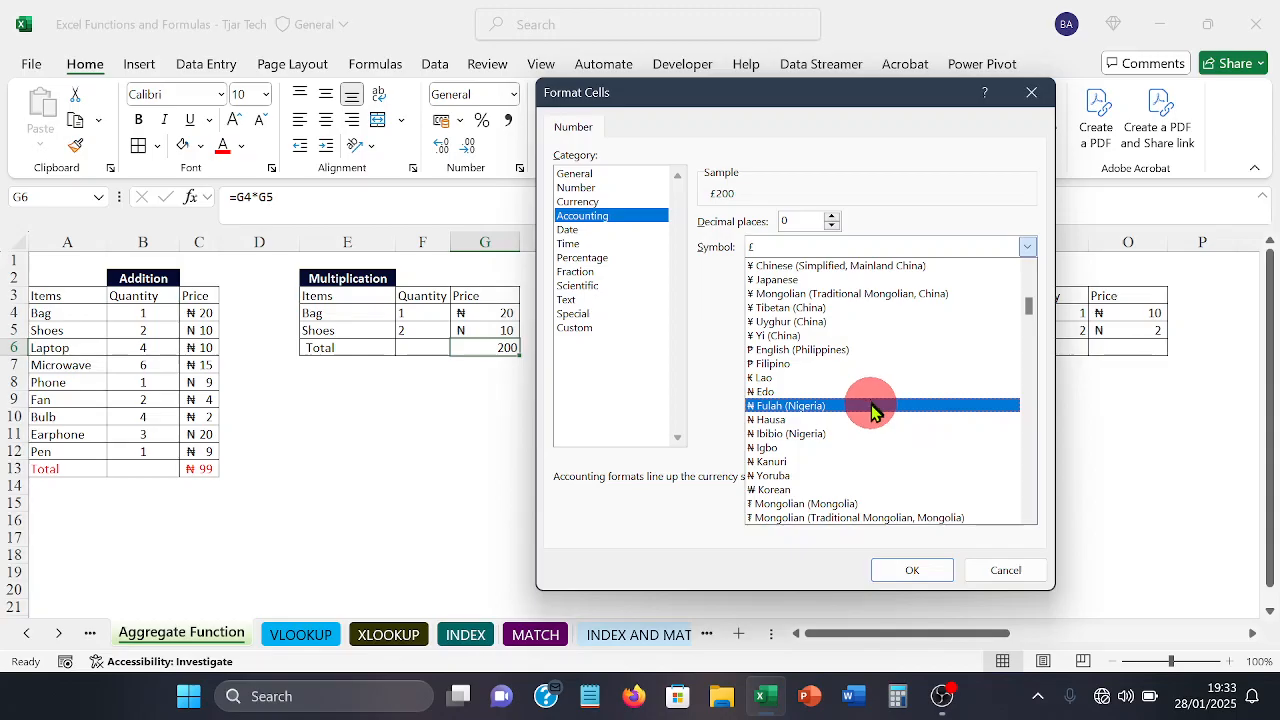
{"action": "left_click", "coordinate": [793, 394]}
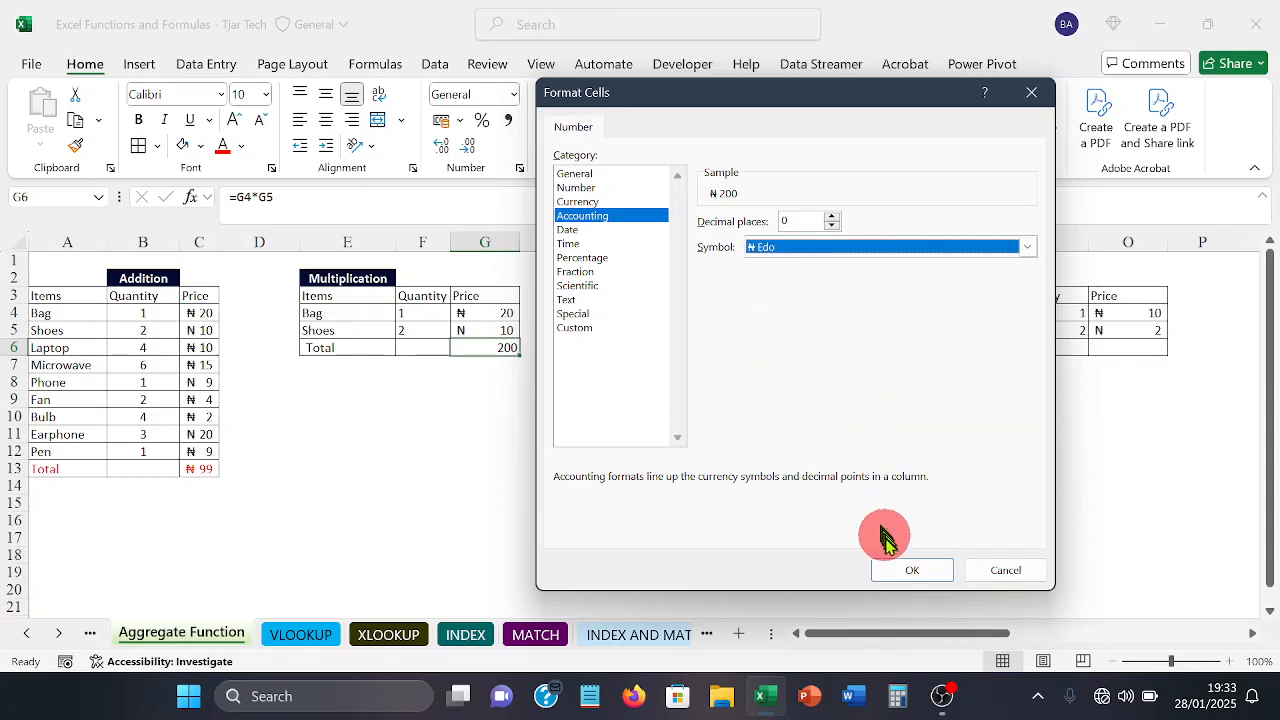
{"action": "left_click", "coordinate": [897, 568]}
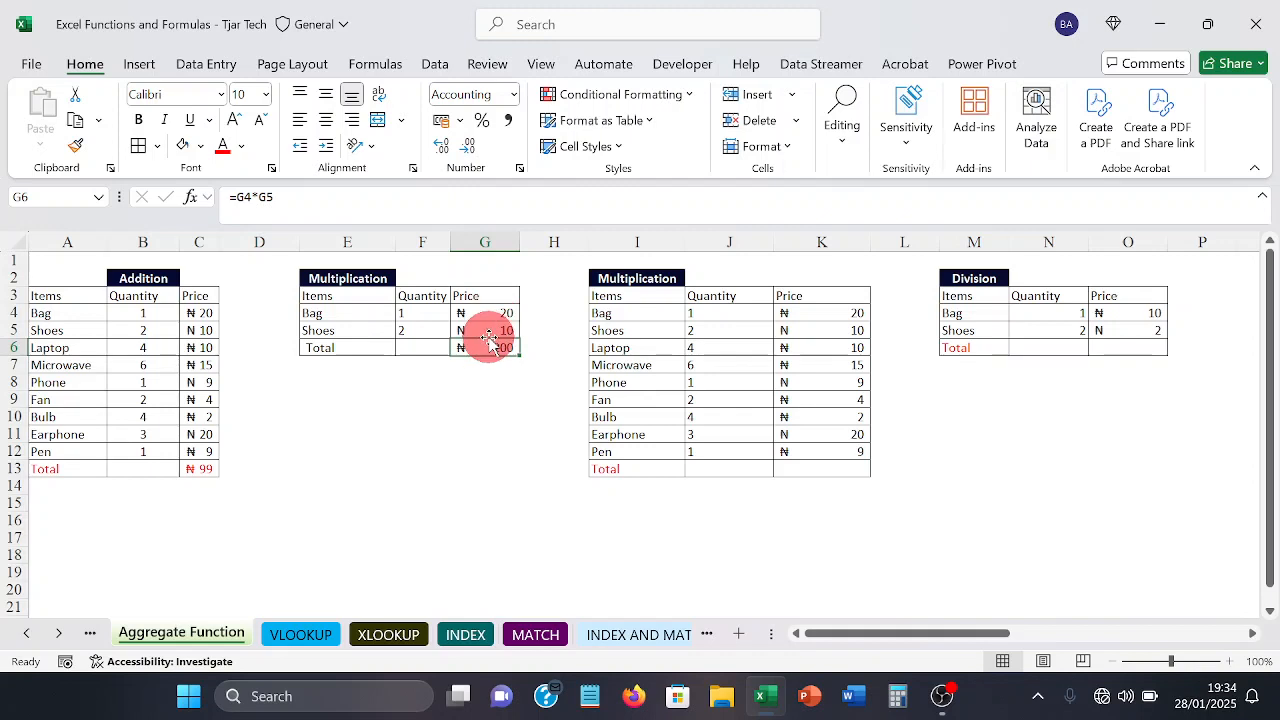
{"action": "left_click", "coordinate": [523, 470]}
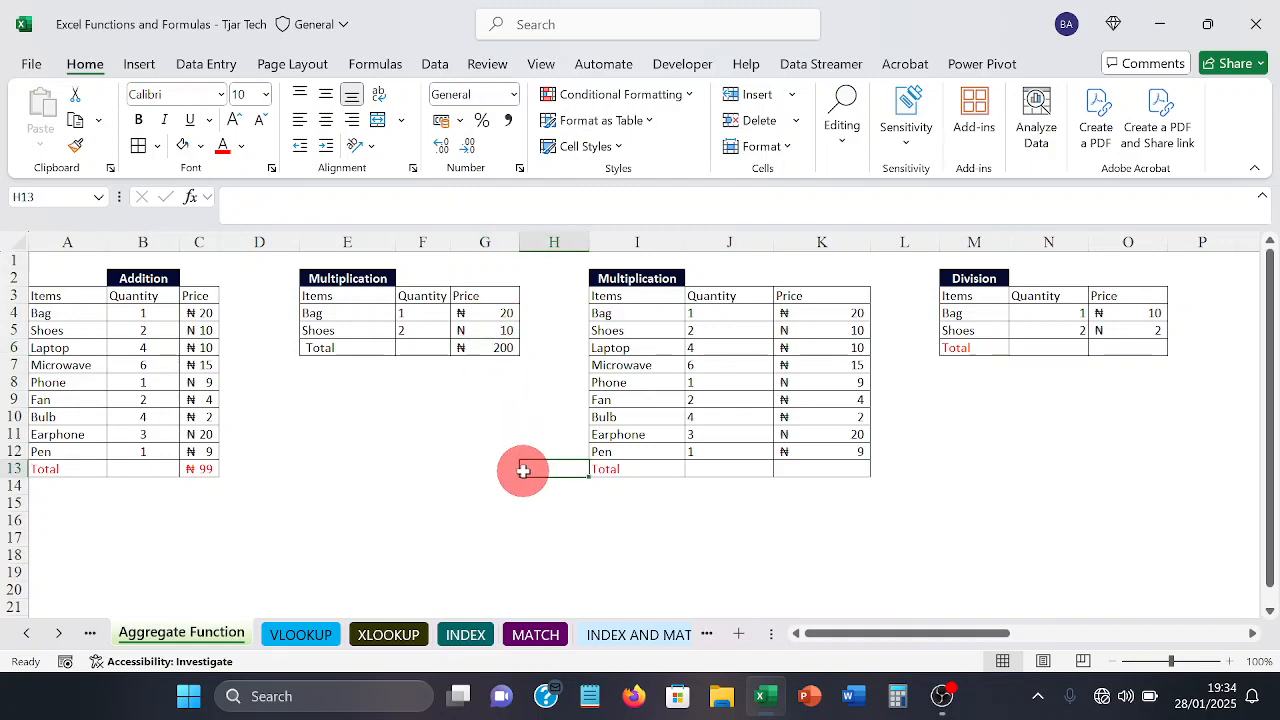
Step: Multiply all prices of the second Multiplication table in K13 with the formula =PRODUCT(K4:K12)
{"action": "key", "text": "Right"}
{"action": "key", "text": "Right"}
{"action": "key", "text": "Right"}
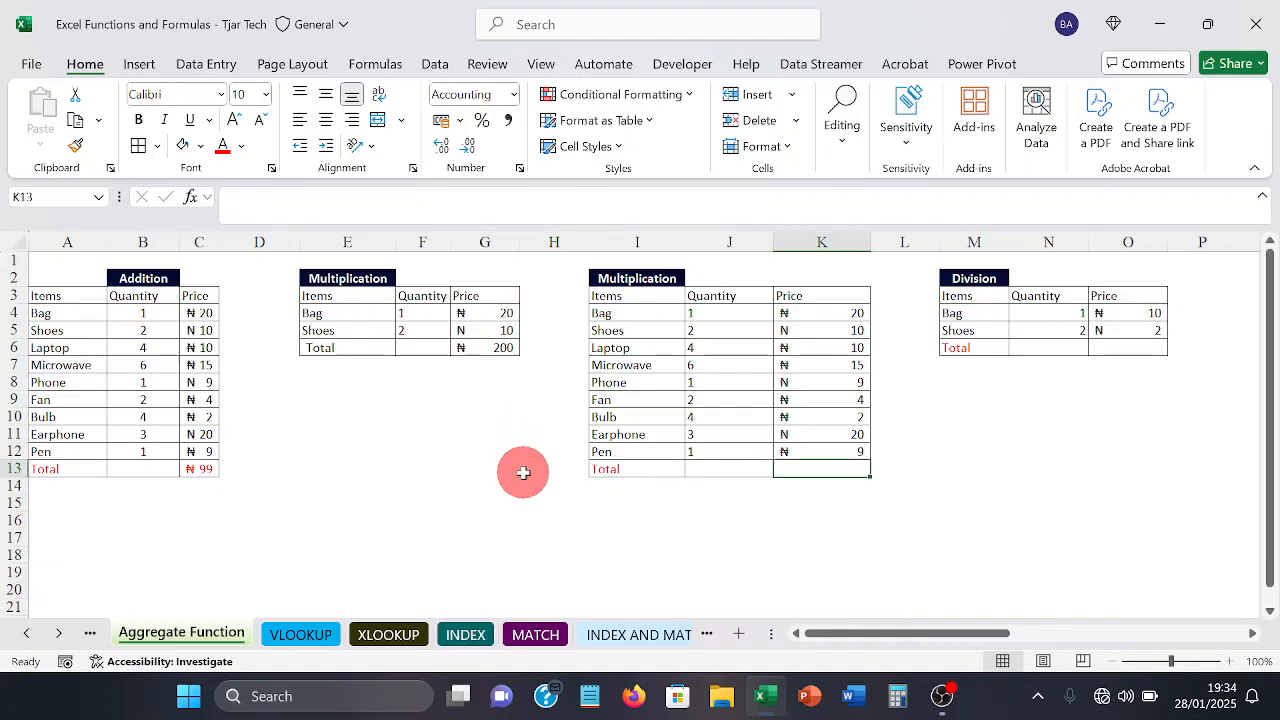
{"action": "key", "text": "Right"}
{"action": "key", "text": "Right"}
{"action": "key", "text": "Right"}
{"action": "key", "text": "Right"}
{"action": "key", "text": "Right"}
{"action": "key", "text": "Right"}
{"action": "key", "text": "Right"}
{"action": "key", "text": "Right"}
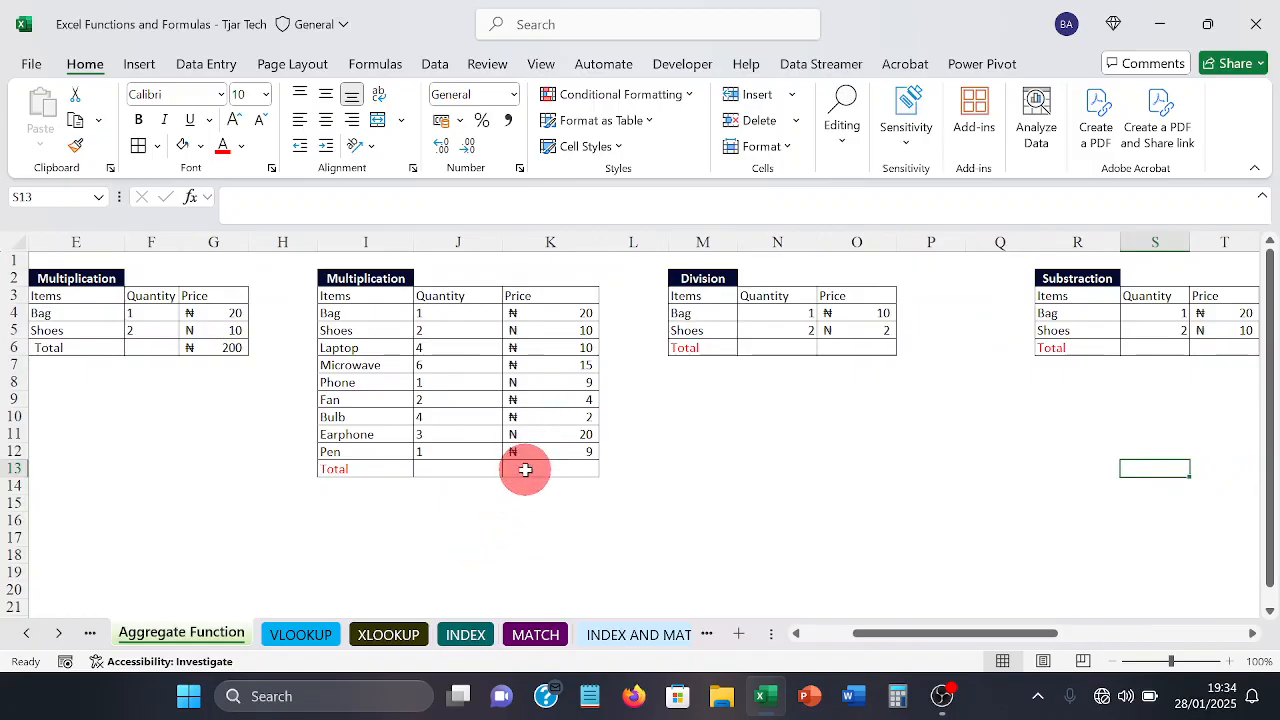
{"action": "left_click", "coordinate": [525, 469]}
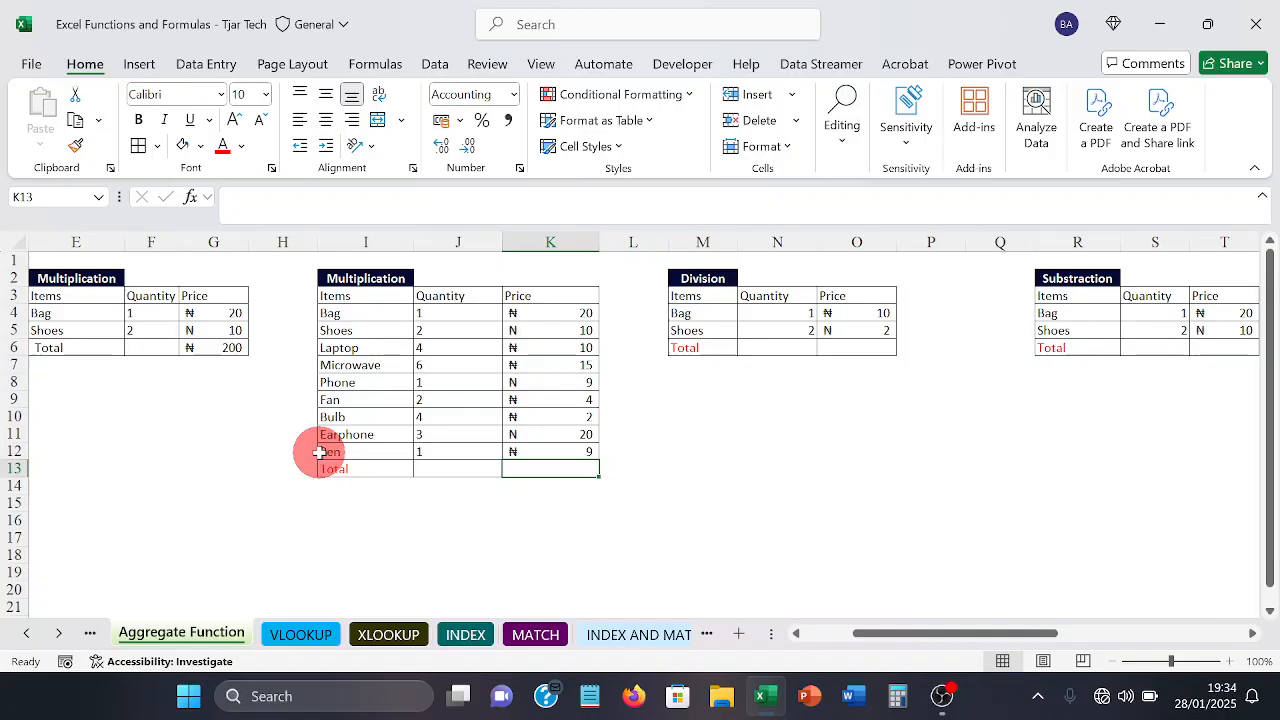
{"action": "type", "text": "="}
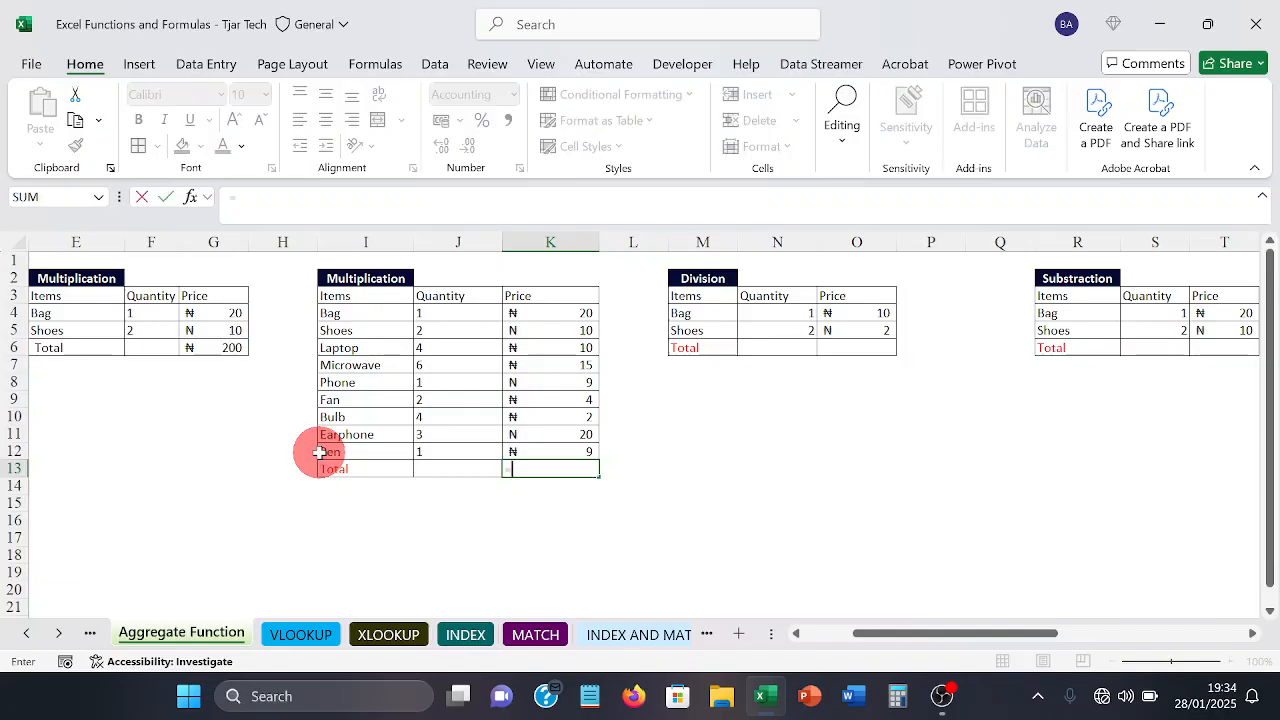
{"action": "type", "text": "p"}
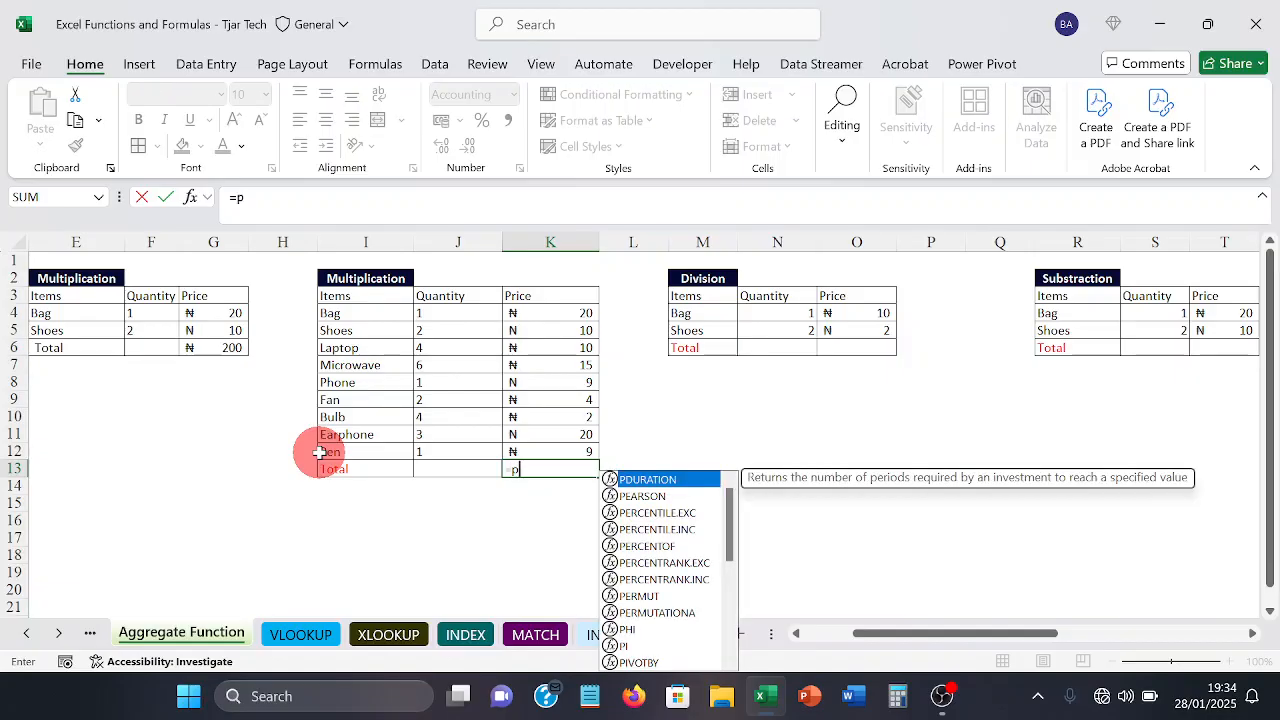
{"action": "type", "text": "ro"}
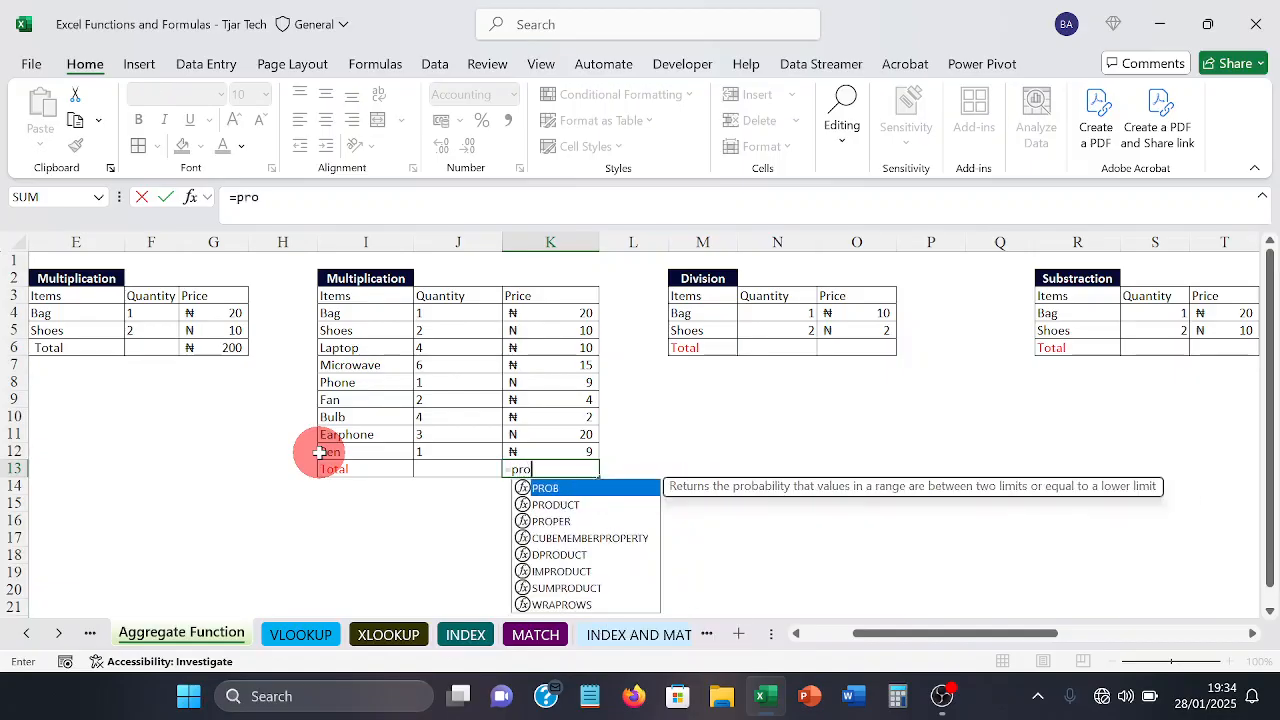
{"action": "key", "text": "Down"}
{"action": "key", "text": "Tab"}
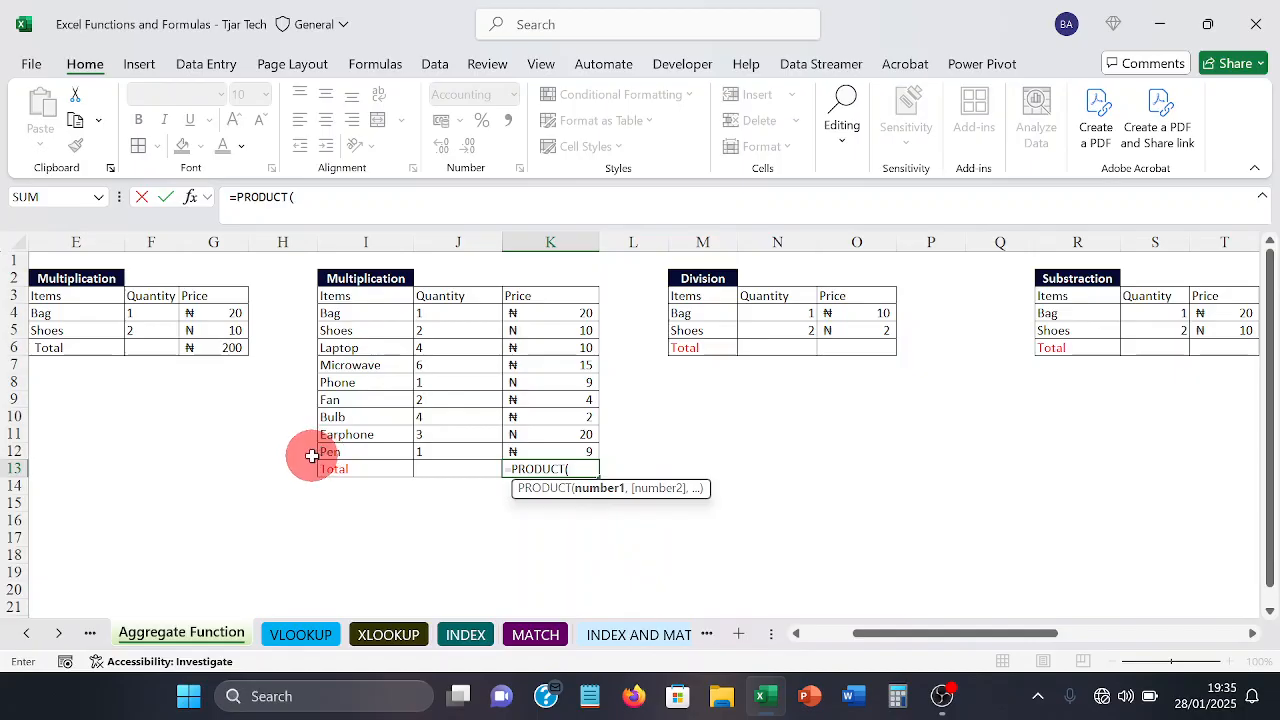
{"action": "left_click", "coordinate": [562, 314]}
{"action": "left_click_drag", "start_coordinate": [562, 314], "coordinate": [559, 437]}
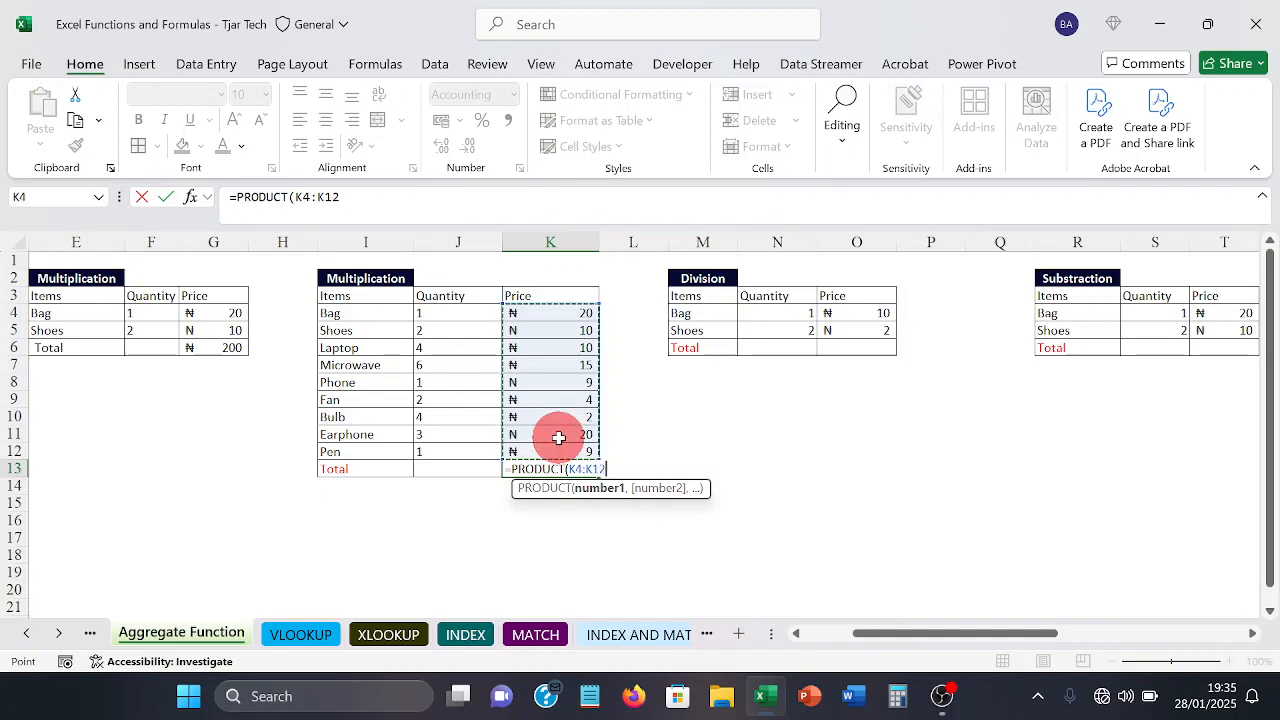
{"action": "type", "text": ")"}
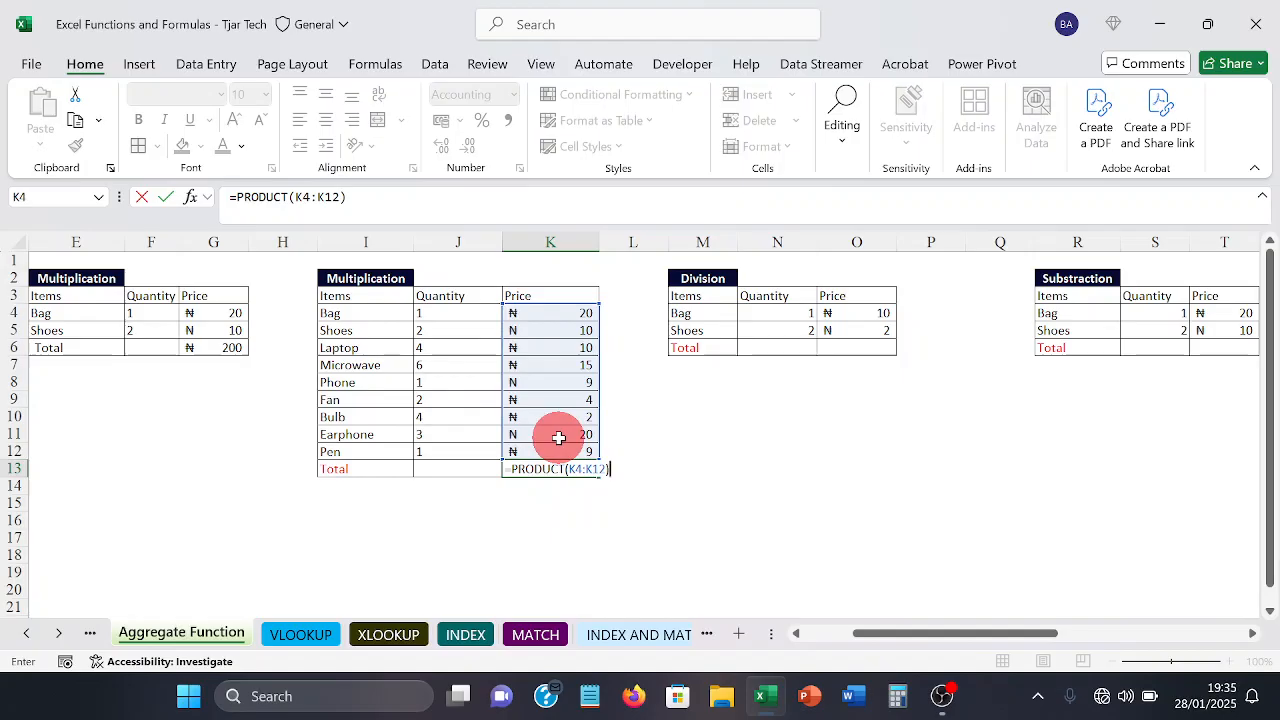
{"action": "key", "text": "Return"}
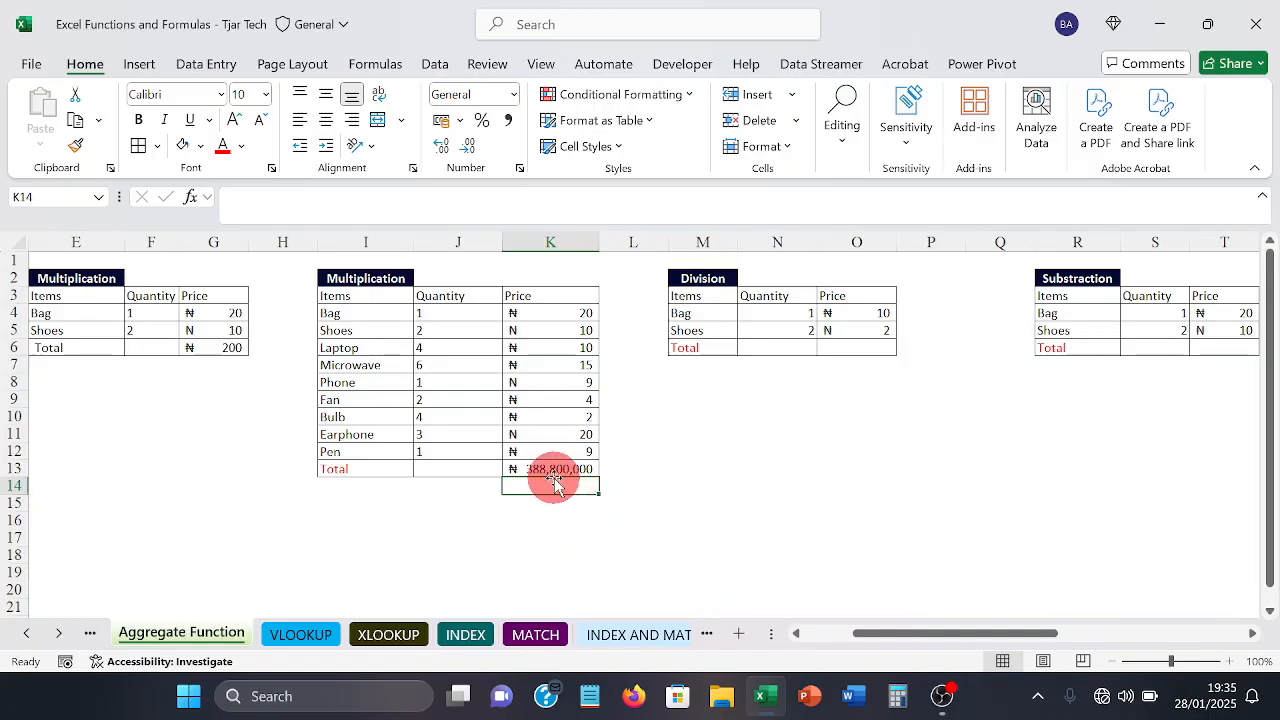
Step: Review the product formula in K13 and the price range K4:K12 that it multiplies
{"action": "left_click", "coordinate": [548, 472]}
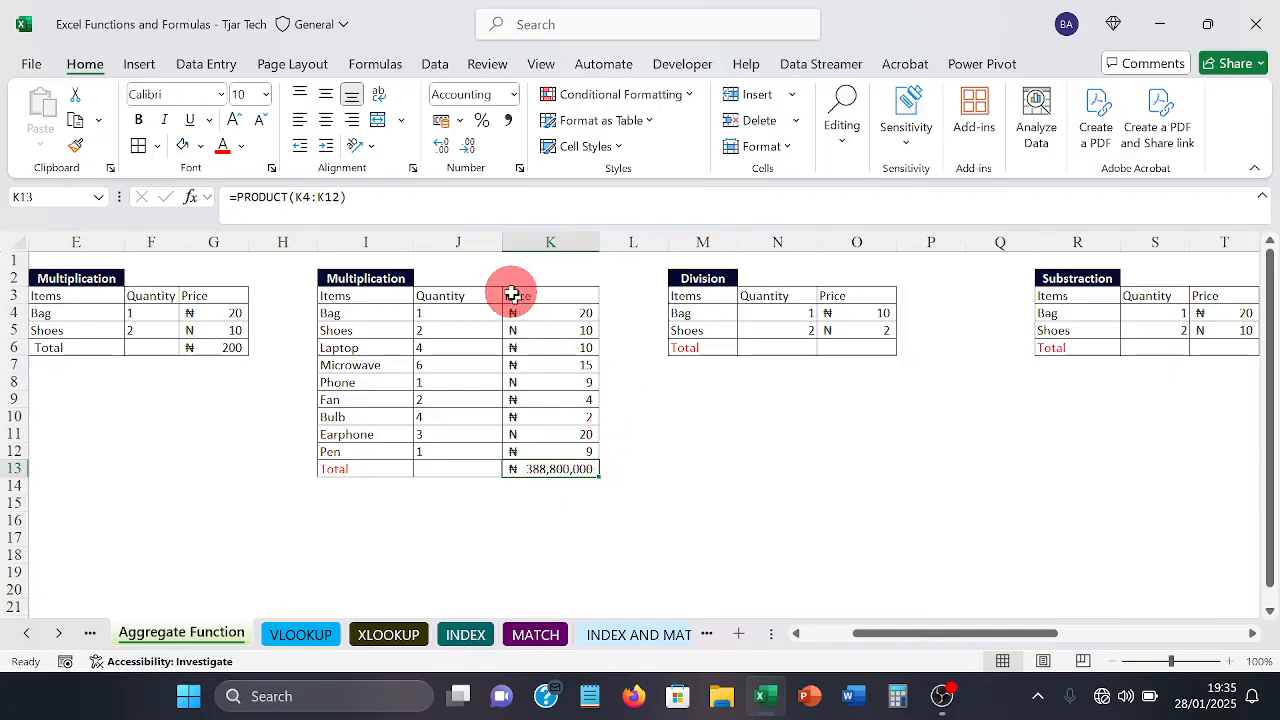
{"action": "left_click_drag", "start_coordinate": [523, 309], "coordinate": [528, 445]}
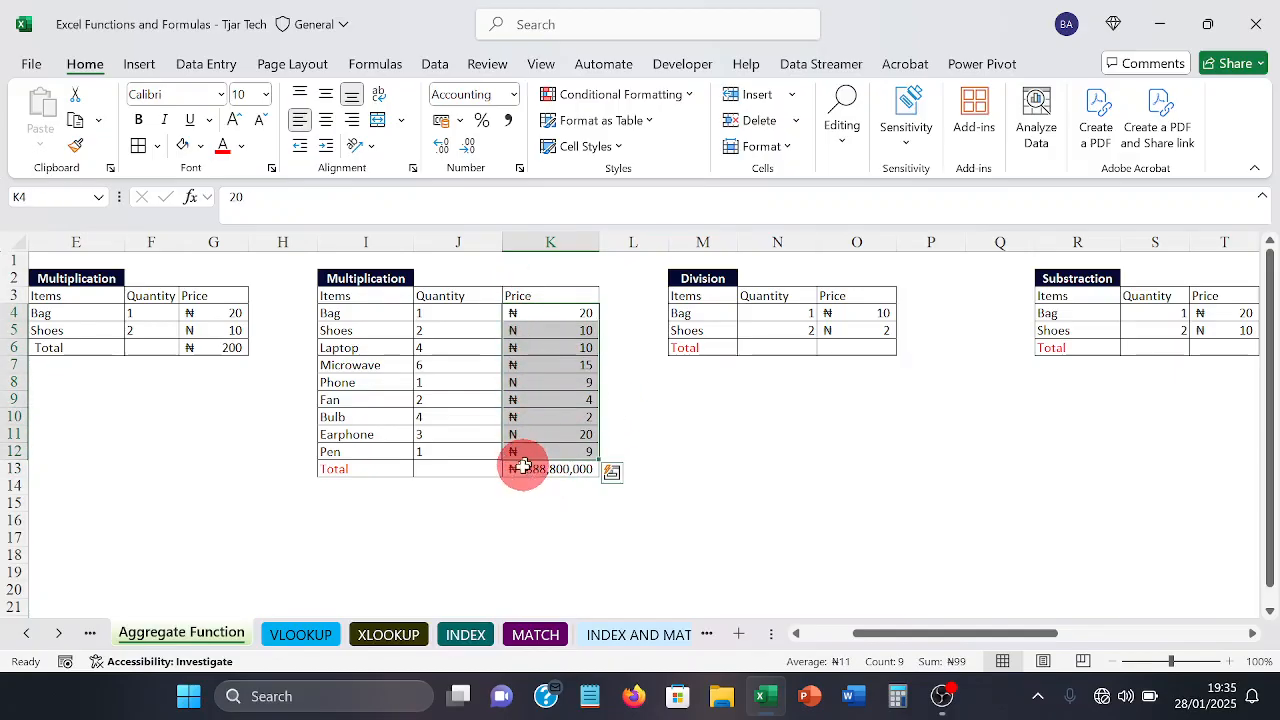
{"action": "left_click", "coordinate": [536, 482]}
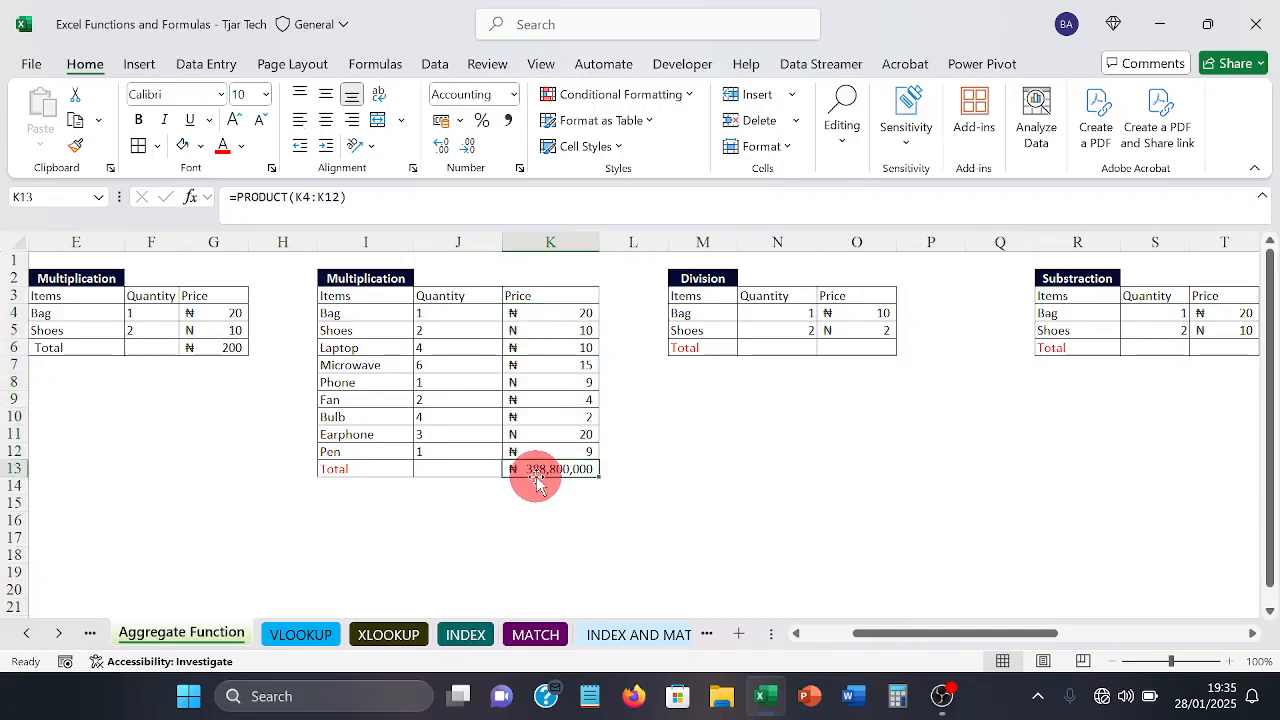
Step: Divide the bag price by the shoes price in O6 of the Division table with the formula =O4/O5
{"action": "left_click", "coordinate": [673, 505]}
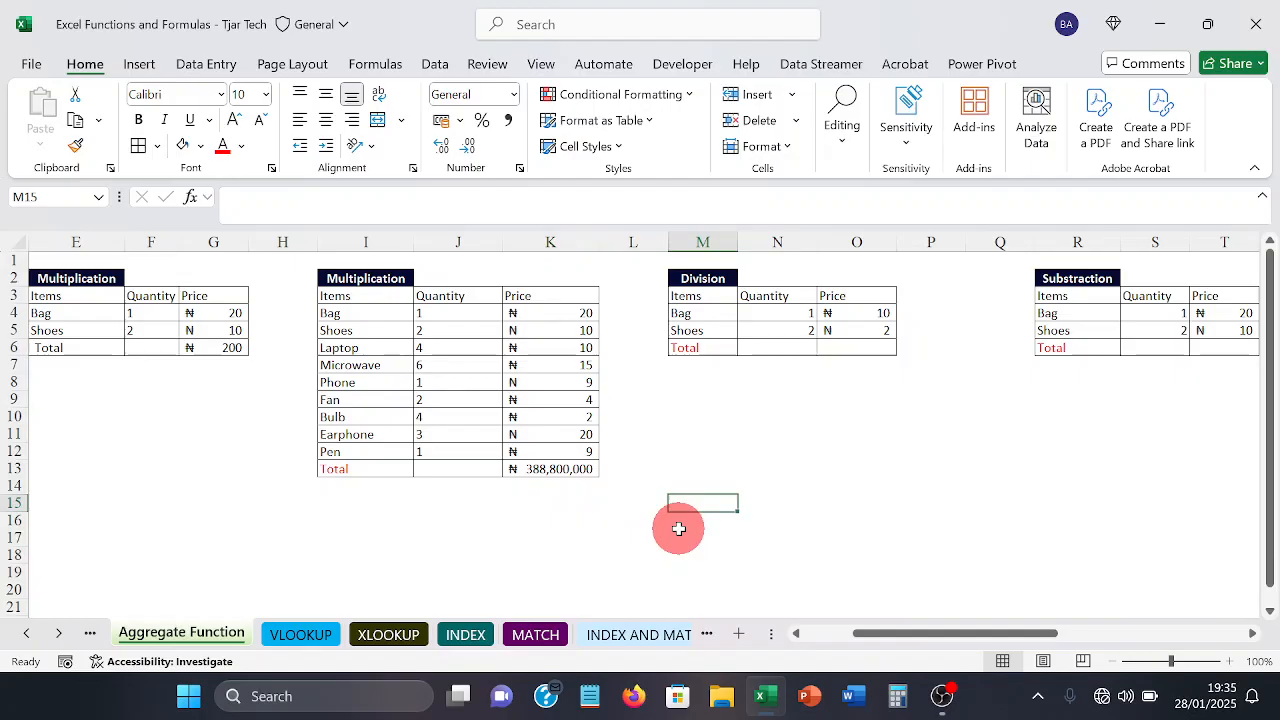
{"action": "key", "text": "Right"}
{"action": "key", "text": "Right"}
{"action": "key", "text": "Right"}
{"action": "key", "text": "Right"}
{"action": "key", "text": "Right"}
{"action": "key", "text": "Right"}
{"action": "key", "text": "Right"}
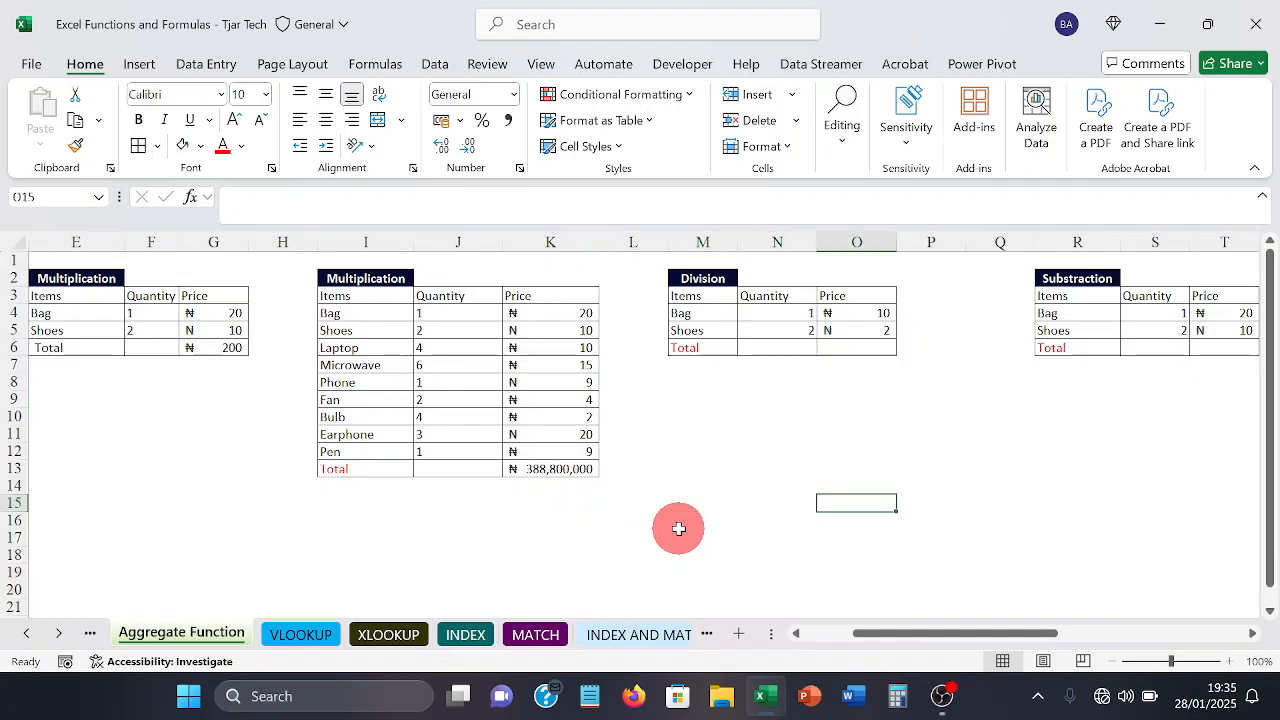
{"action": "key", "text": "Right"}
{"action": "key", "text": "Right"}
{"action": "key", "text": "Right"}
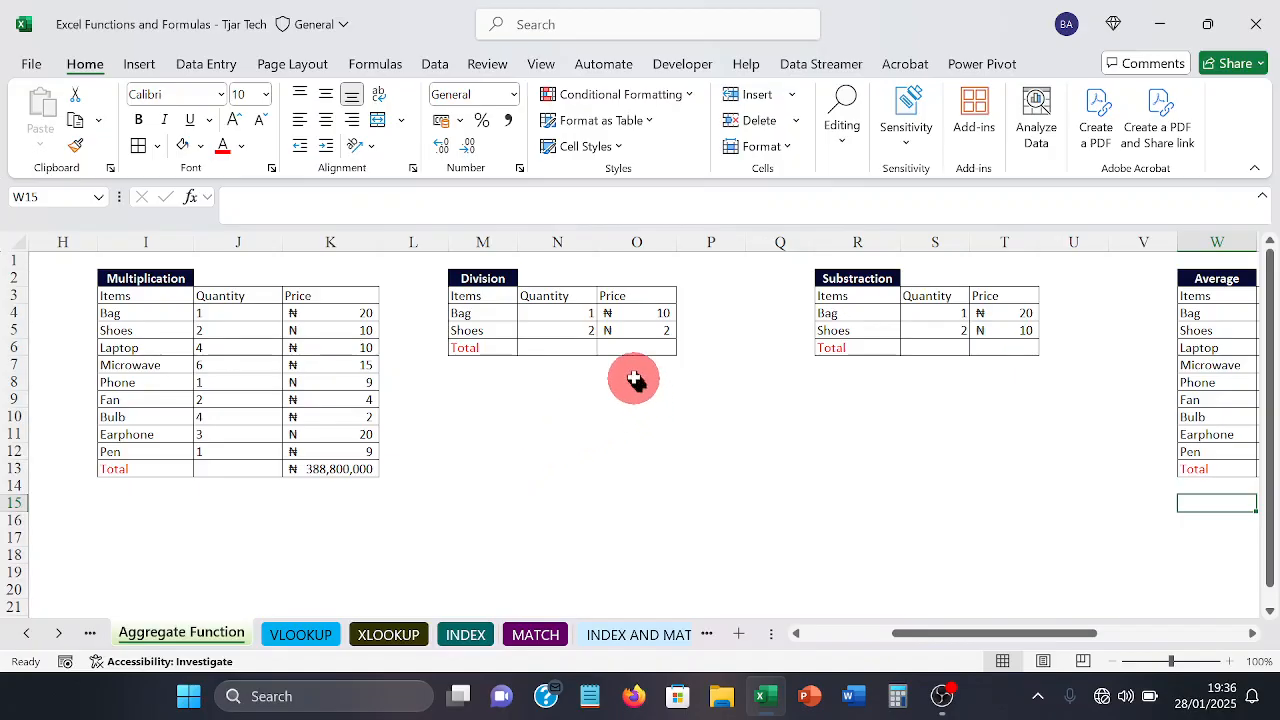
{"action": "left_click", "coordinate": [622, 350]}
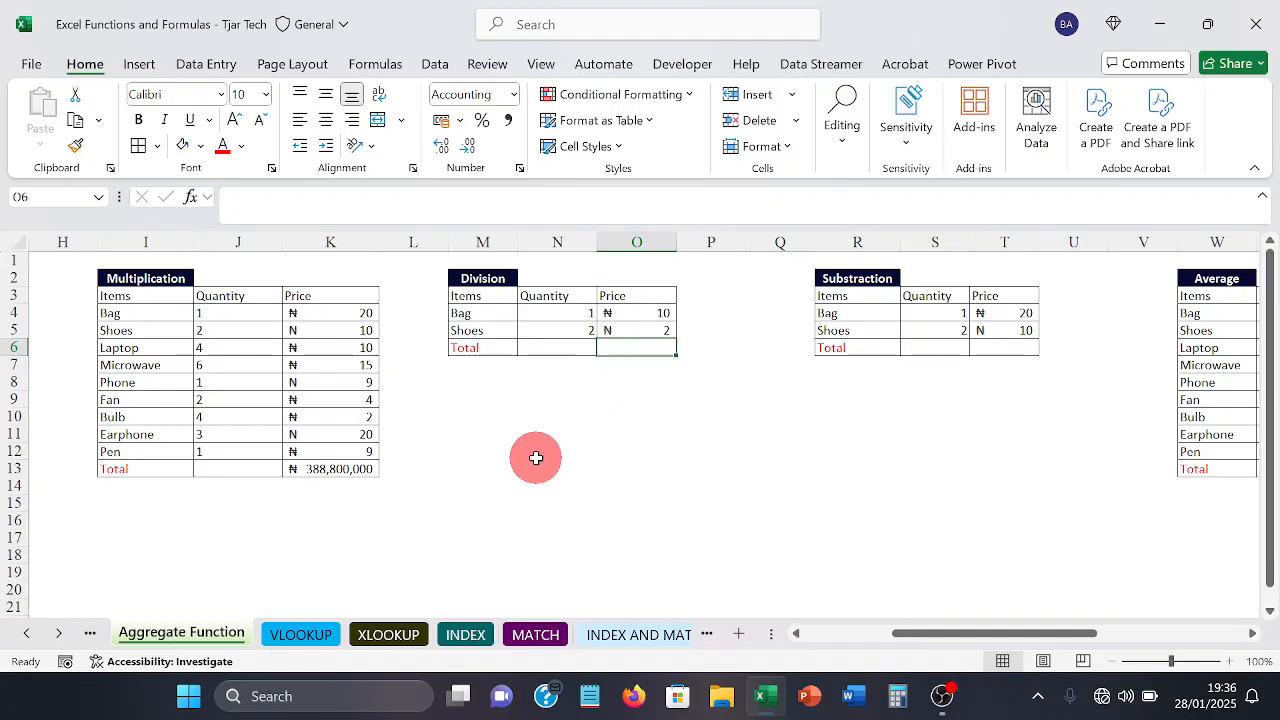
{"action": "type", "text": "="}
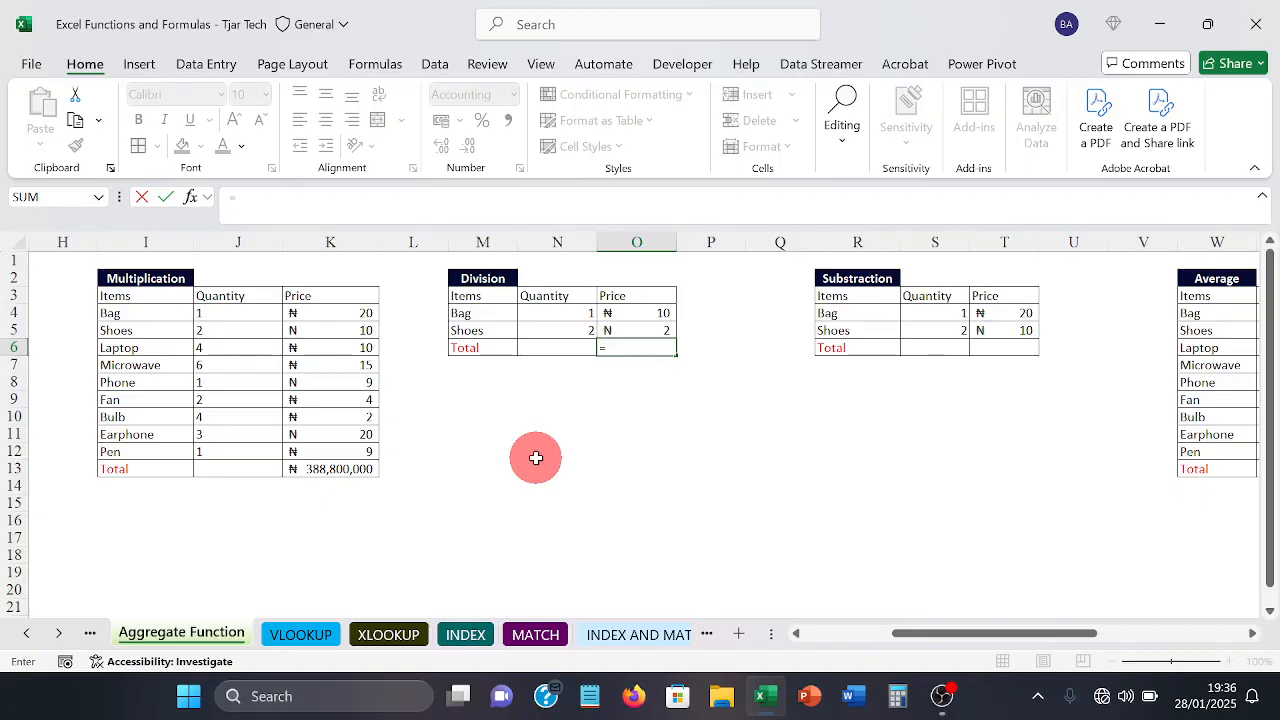
{"action": "type", "text": "o"}
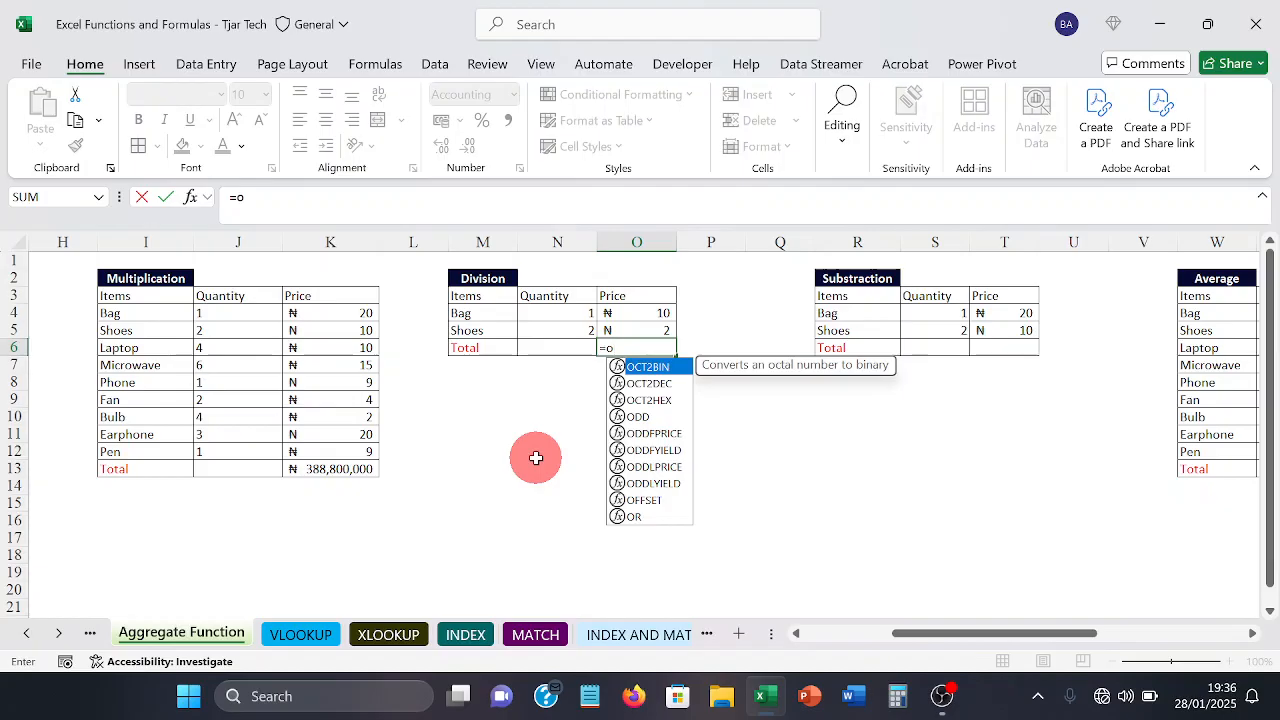
{"action": "type", "text": "4"}
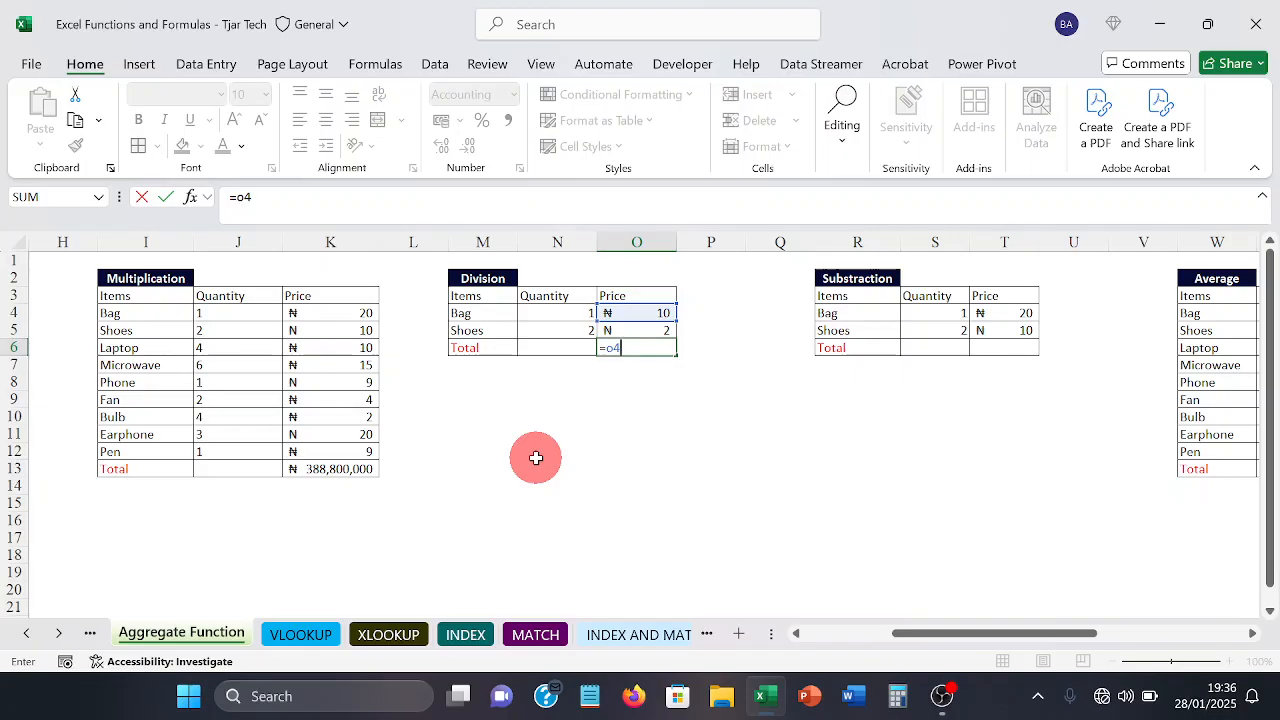
{"action": "type", "text": "/o5"}
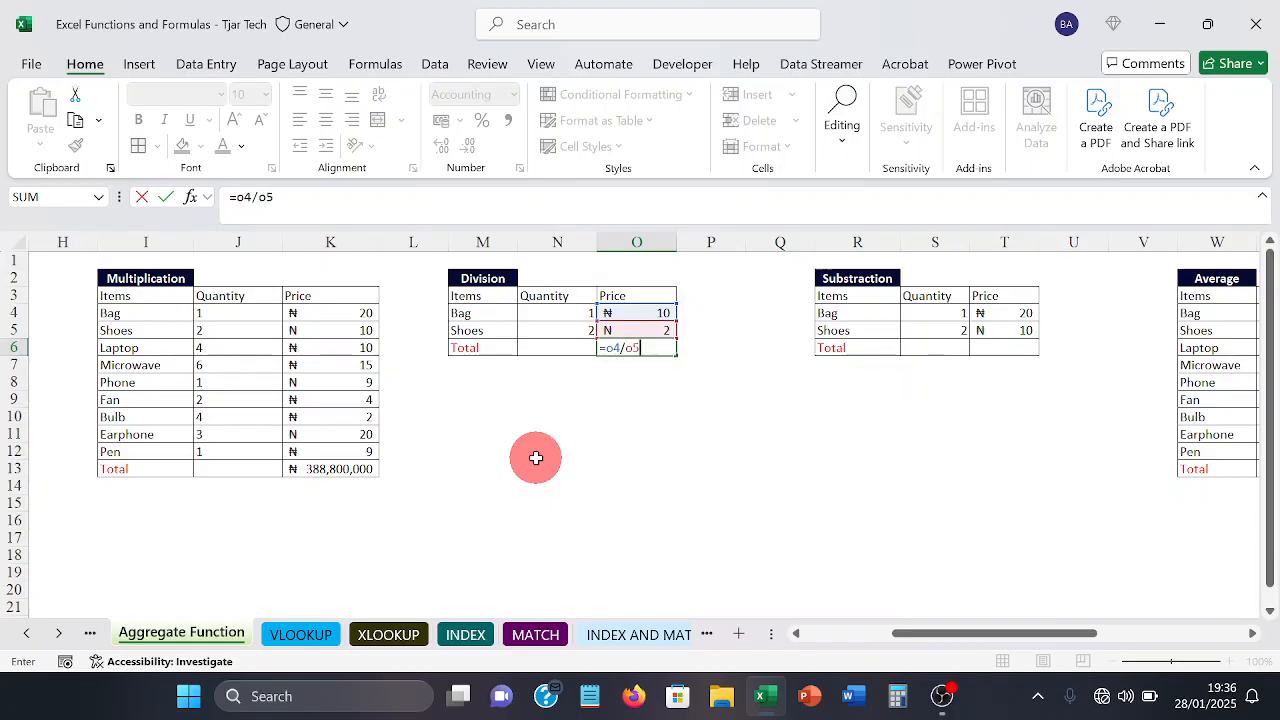
{"action": "key", "text": "Return"}
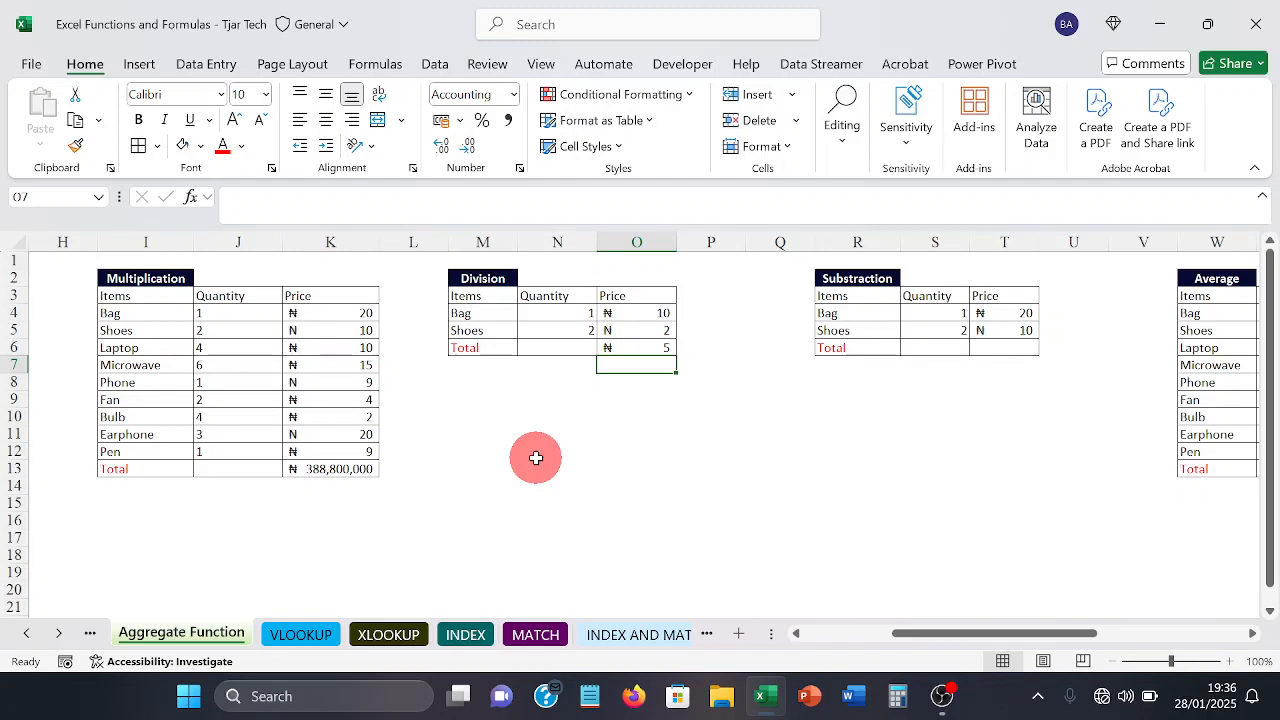
Step: Subtract the shoes price from the bag price in T6 of the Substraction table with =T4-T5, and check the formula
{"action": "left_click", "coordinate": [537, 457]}
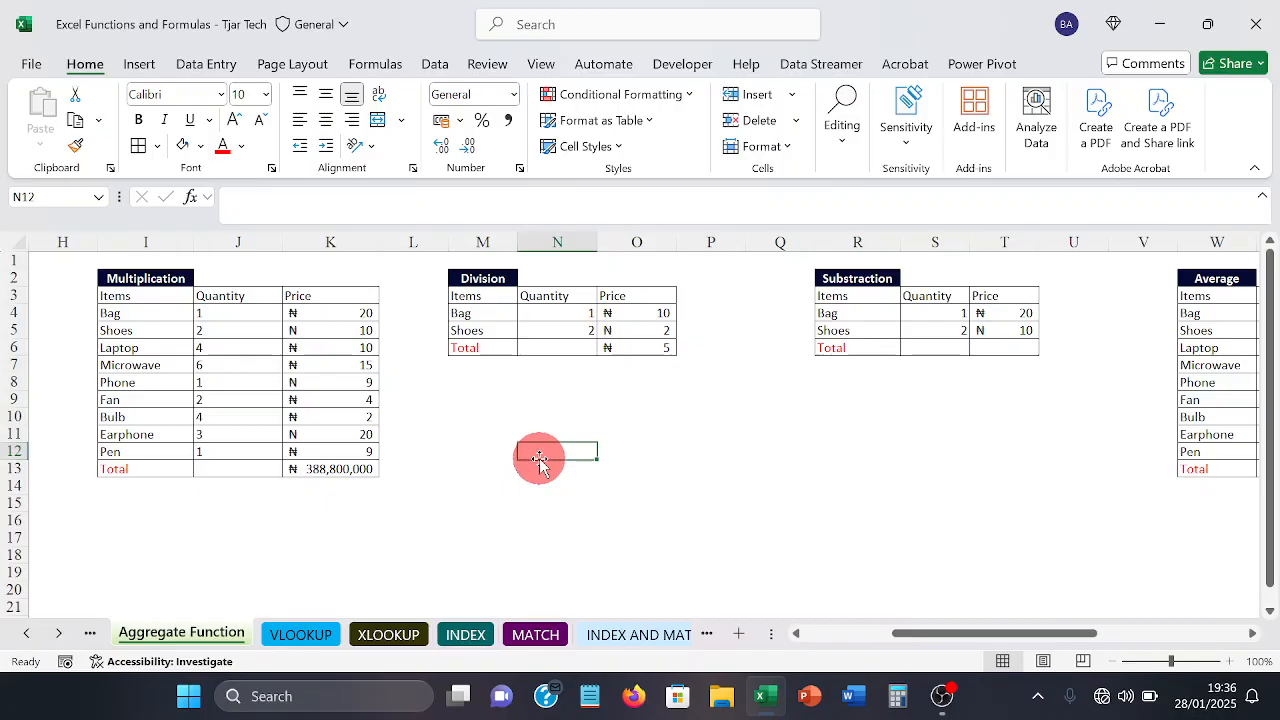
{"action": "key", "text": "Right"}
{"action": "key", "text": "Right"}
{"action": "key", "text": "Right"}
{"action": "key", "text": "Right"}
{"action": "key", "text": "Right"}
{"action": "key", "text": "Right"}
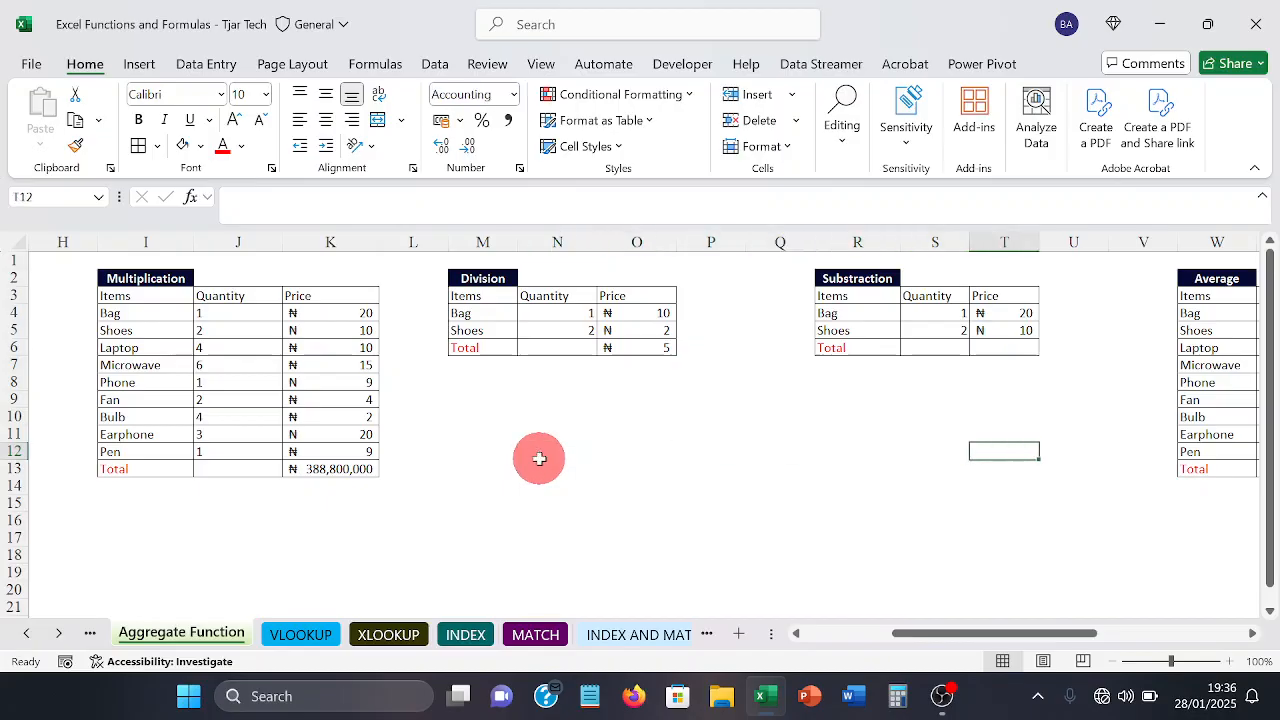
{"action": "key", "text": "Right"}
{"action": "key", "text": "Right"}
{"action": "key", "text": "Right"}
{"action": "key", "text": "Right"}
{"action": "key", "text": "Right"}
{"action": "key", "text": "Right"}
{"action": "key", "text": "Right"}
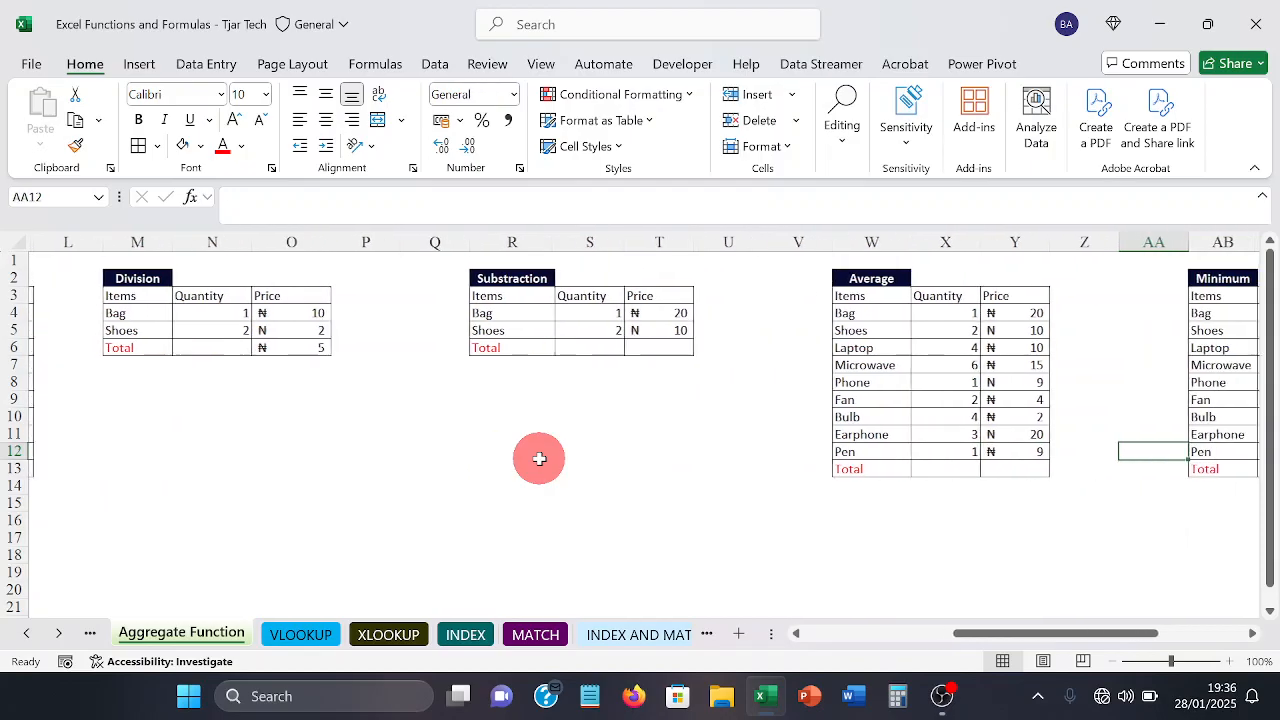
{"action": "key", "text": "Right"}
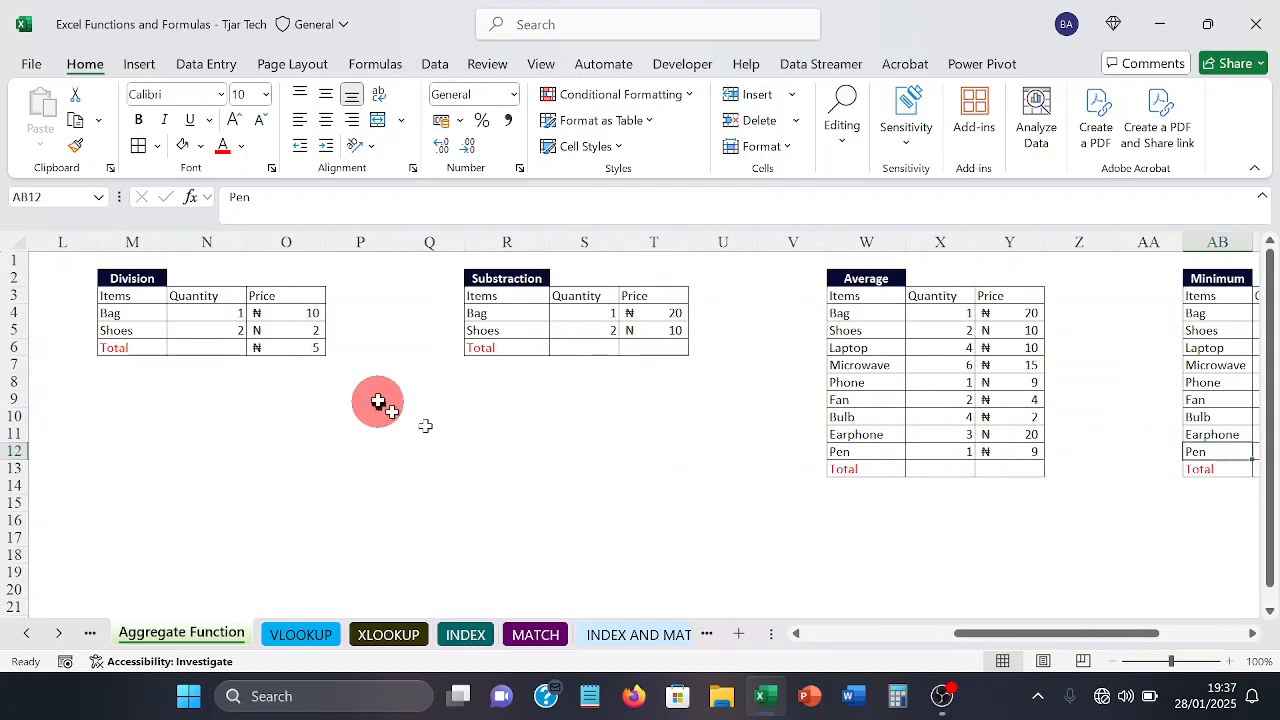
{"action": "left_click", "coordinate": [676, 349]}
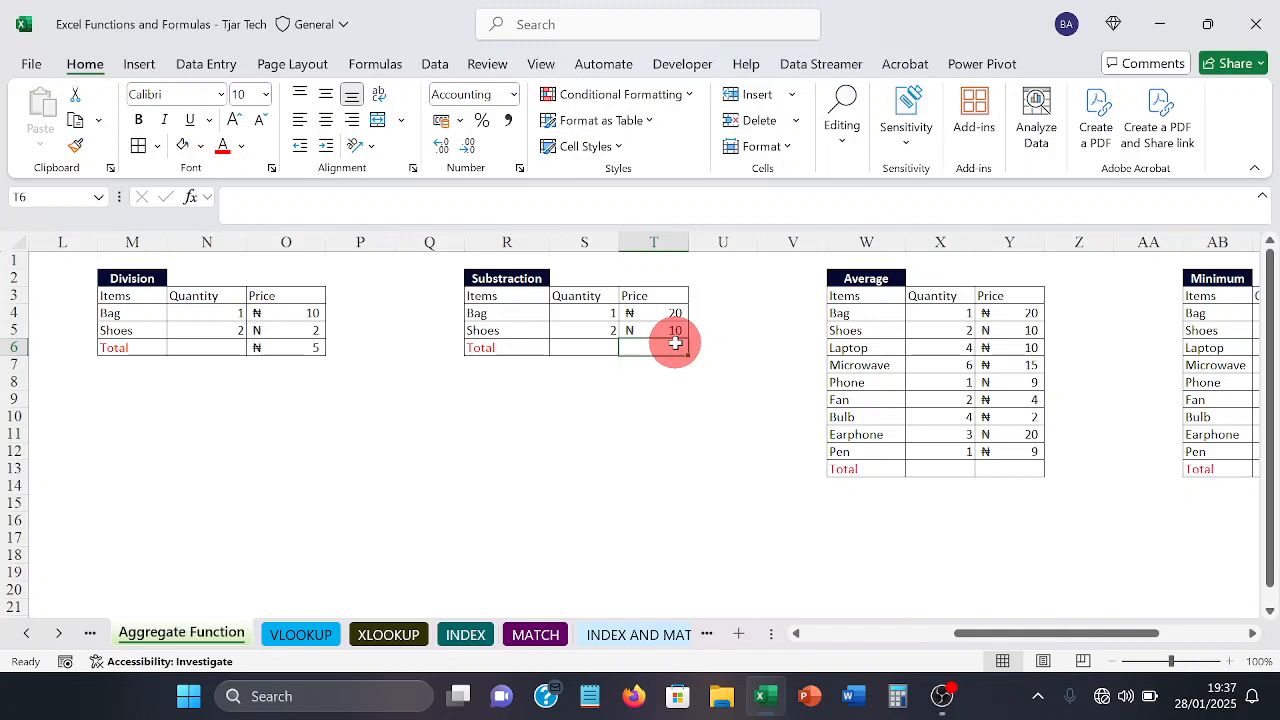
{"action": "type", "text": "="}
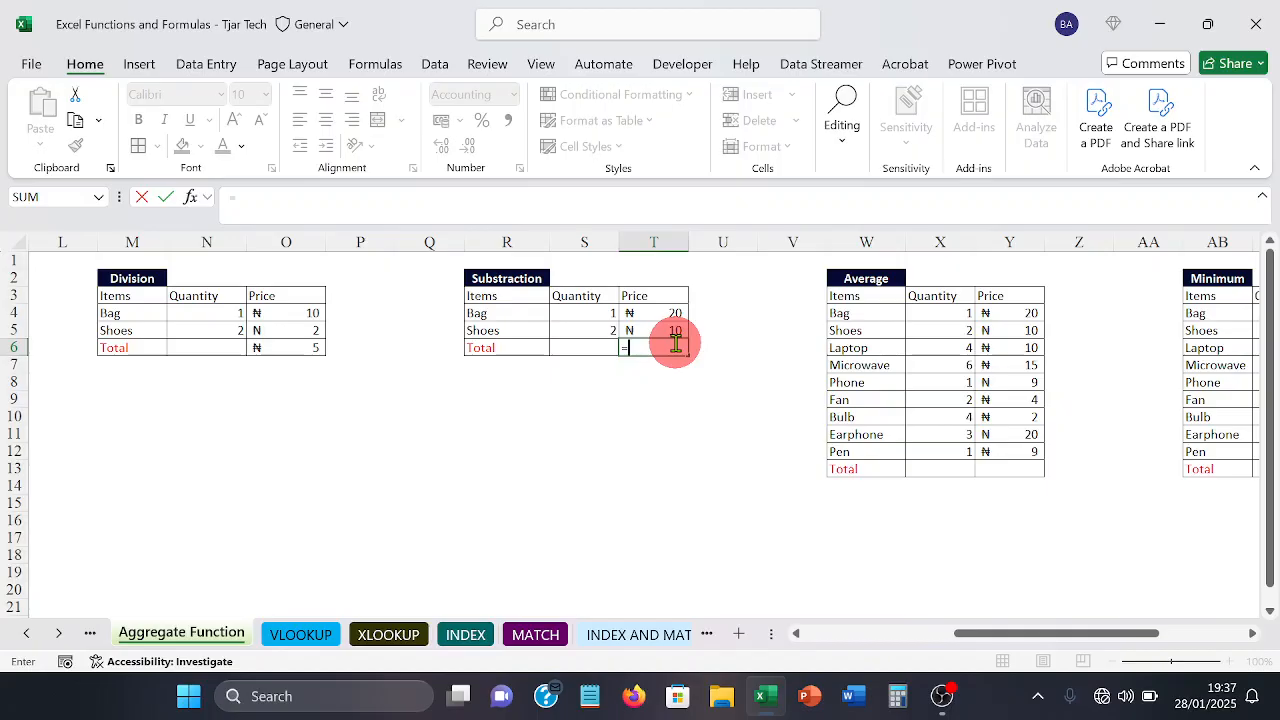
{"action": "type", "text": "t4"}
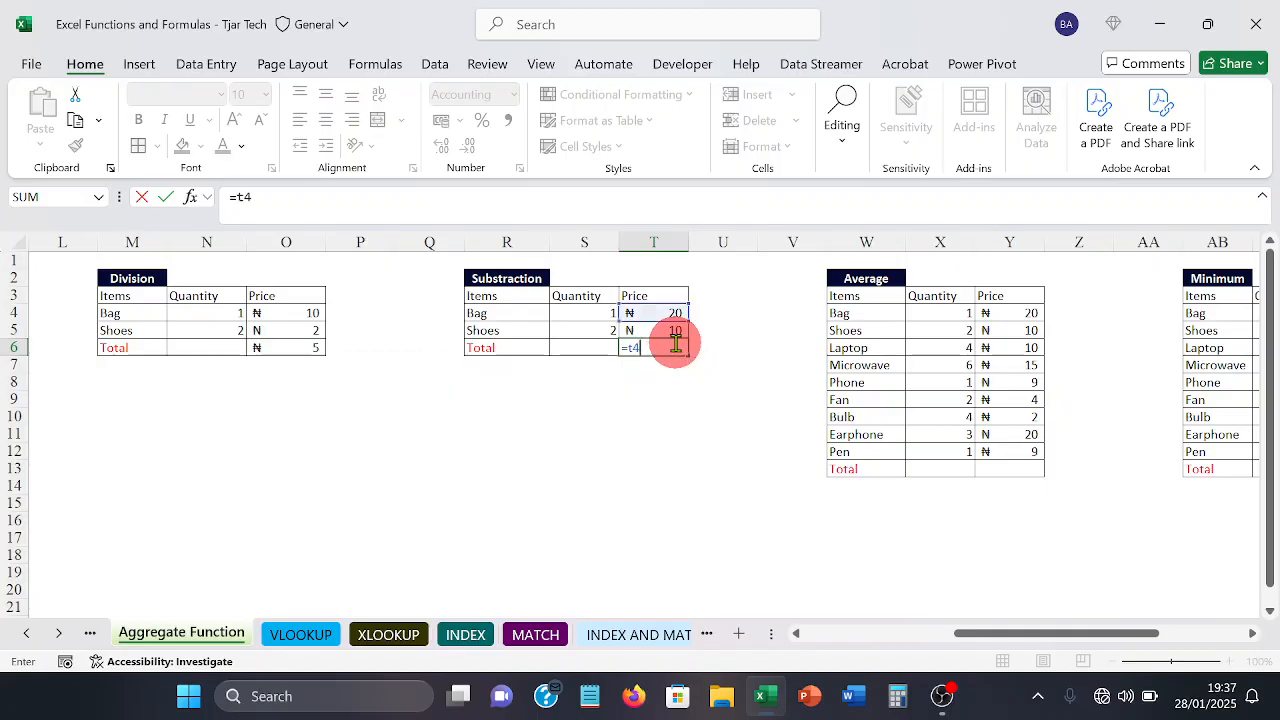
{"action": "type", "text": "-t5"}
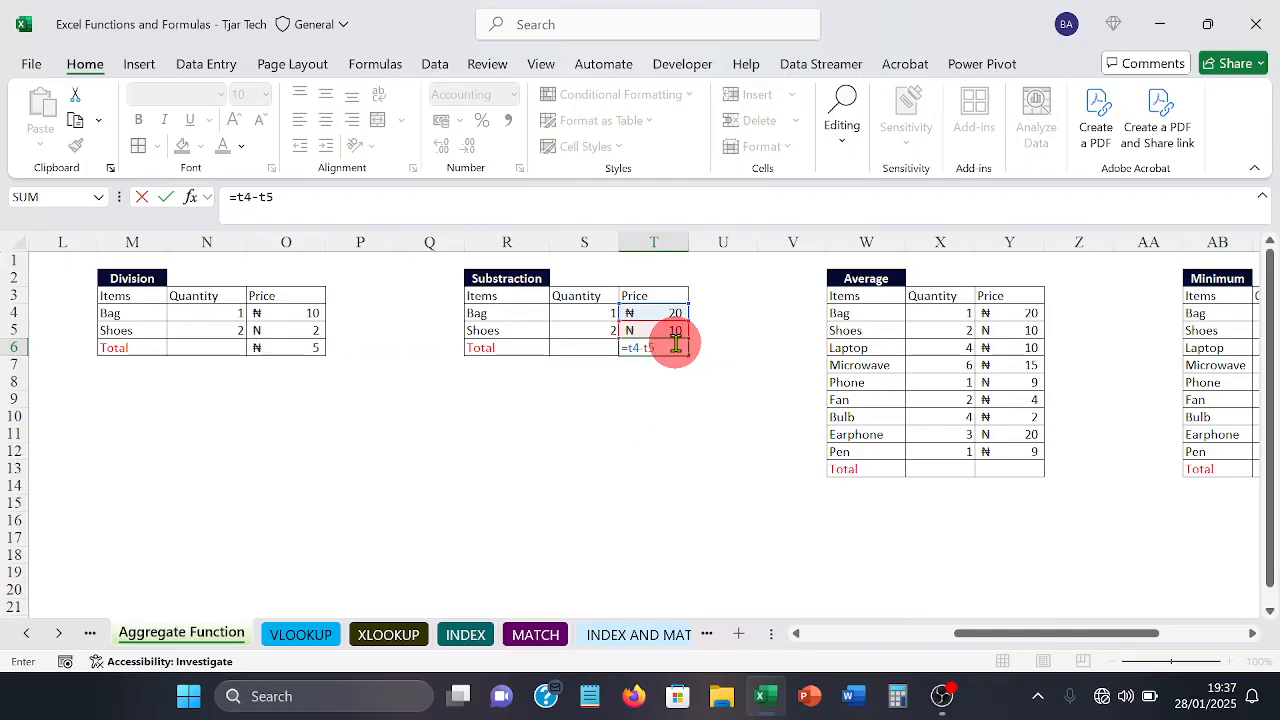
{"action": "key", "text": "Return"}
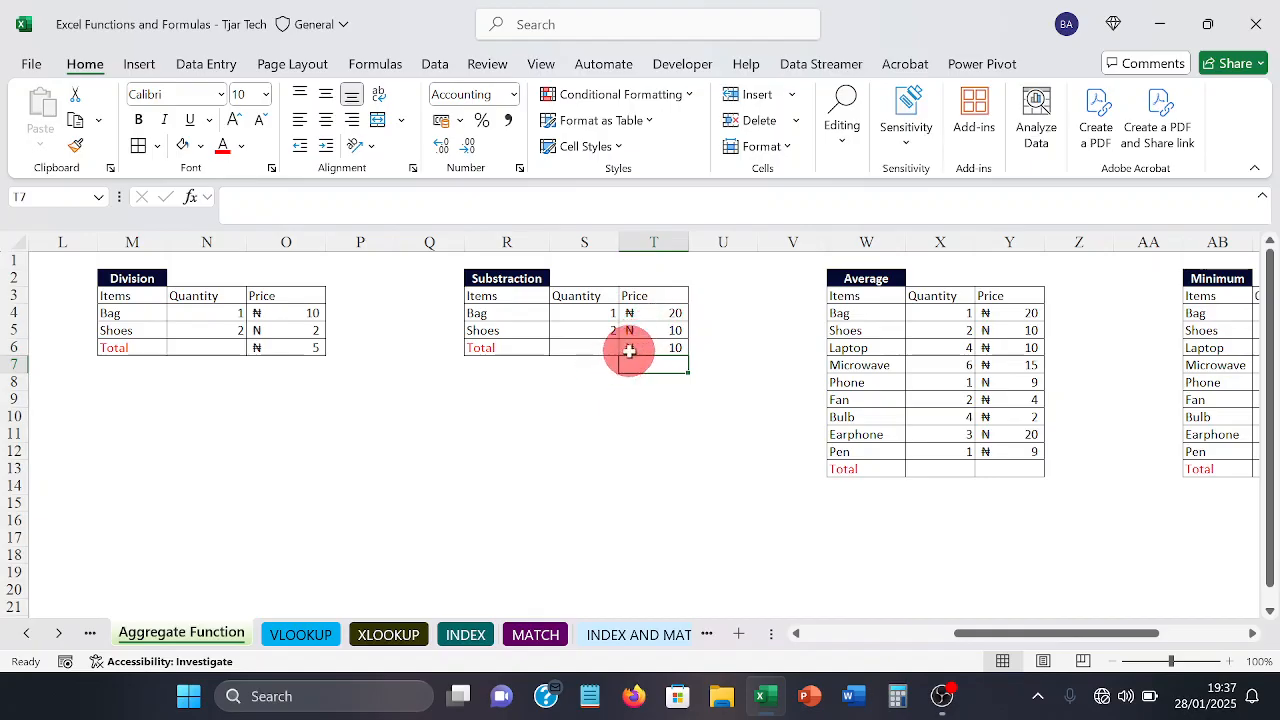
{"action": "left_click", "coordinate": [629, 350]}
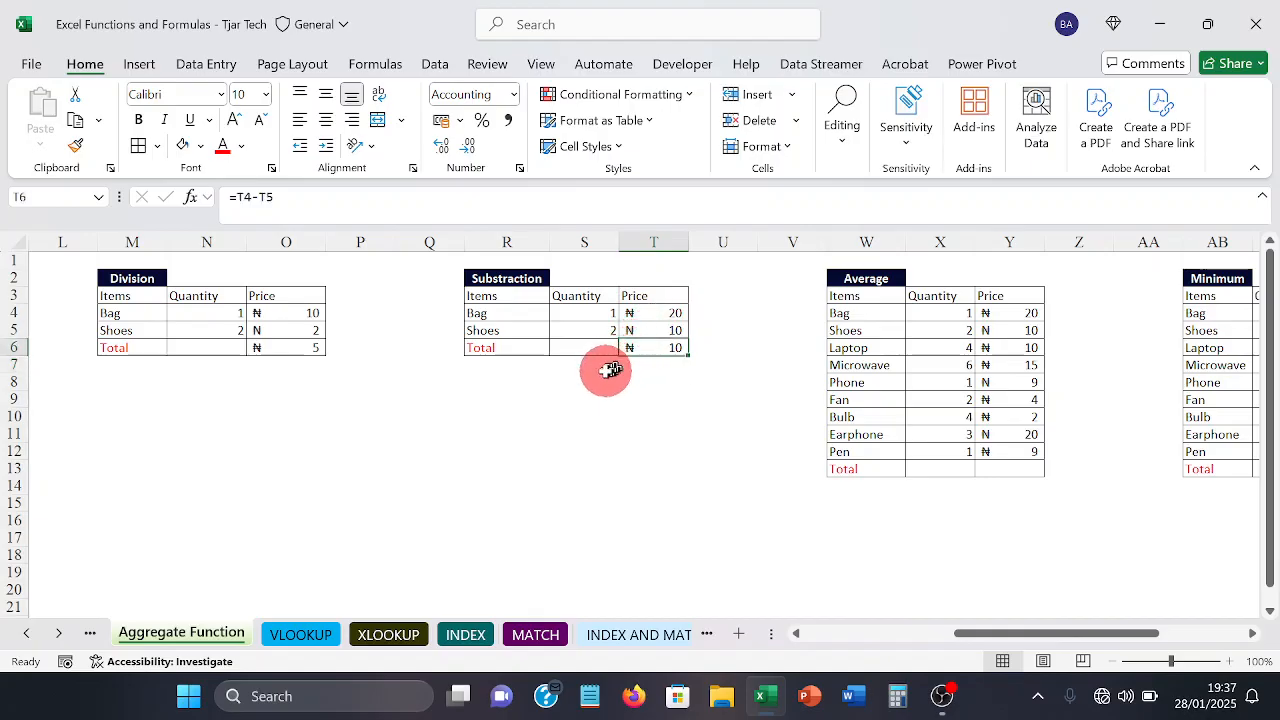
{"action": "left_click", "coordinate": [604, 372]}
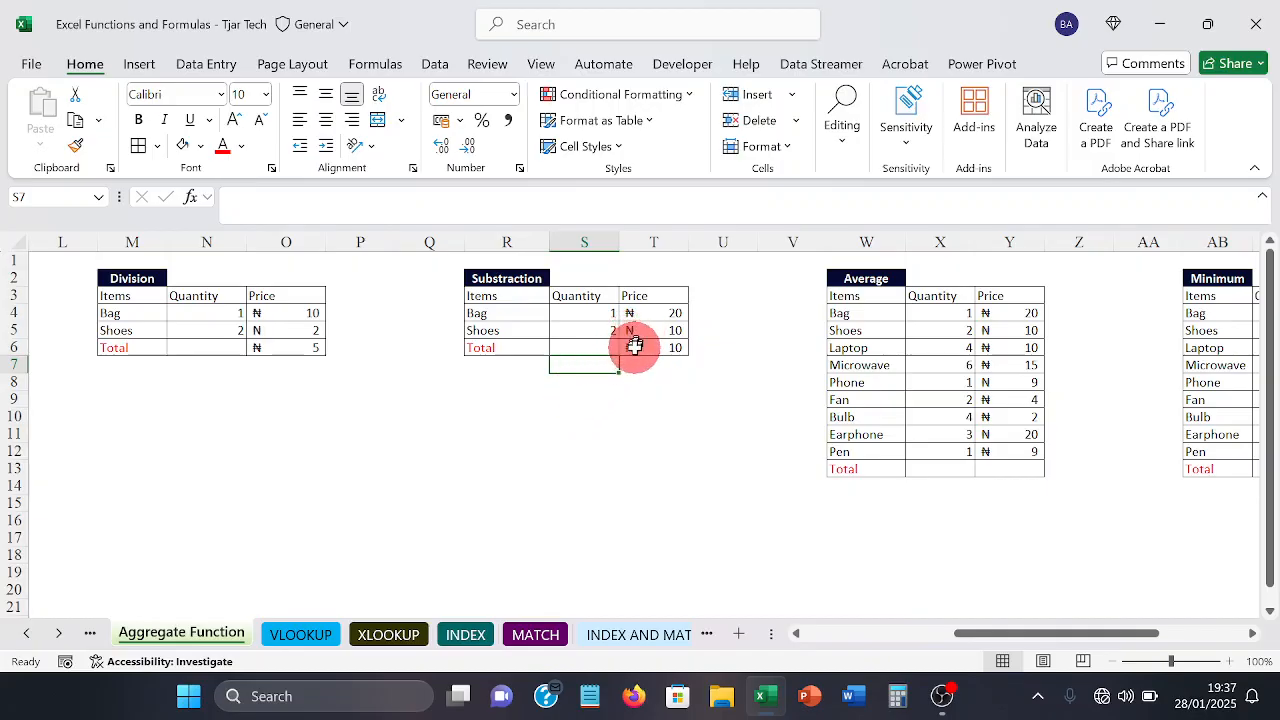
Step: Average all prices of the Average table in Y13 with the formula =AVERAGE(Y4:Y12), and check the formula
{"action": "left_click", "coordinate": [653, 417]}
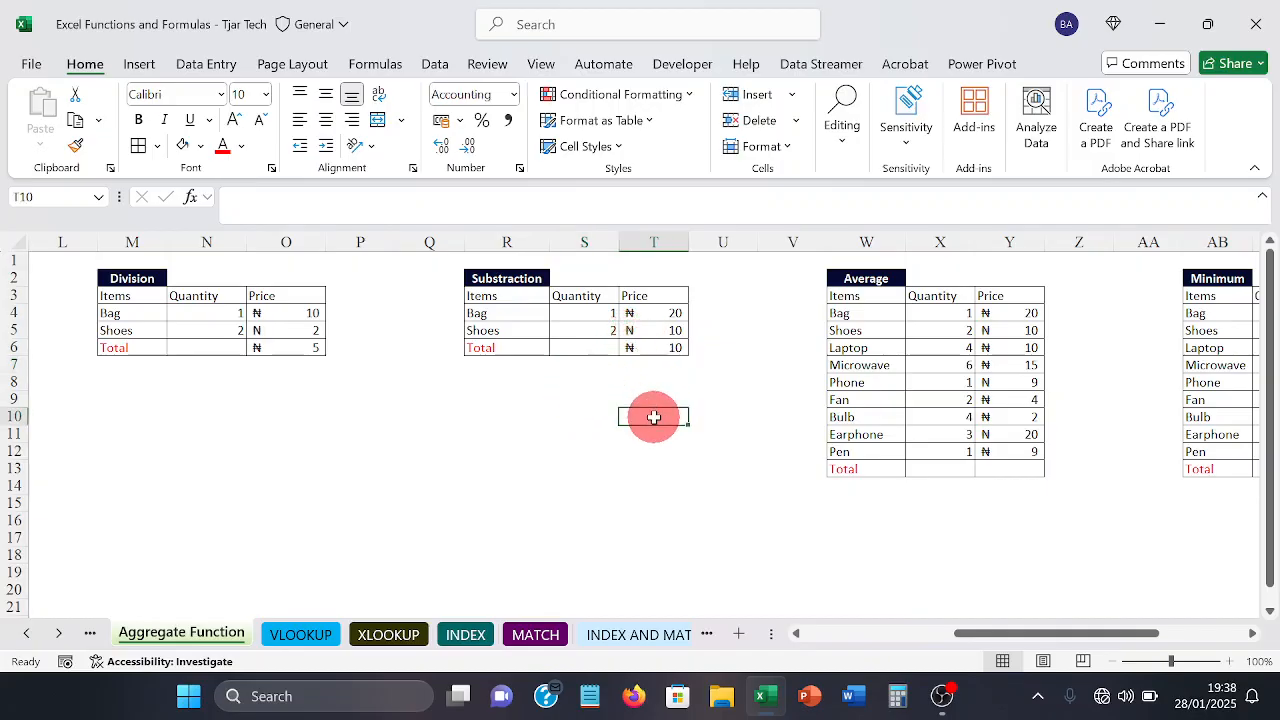
{"action": "key", "text": "Right"}
{"action": "key", "text": "Right"}
{"action": "key", "text": "Right"}
{"action": "key", "text": "Right"}
{"action": "key", "text": "Right"}
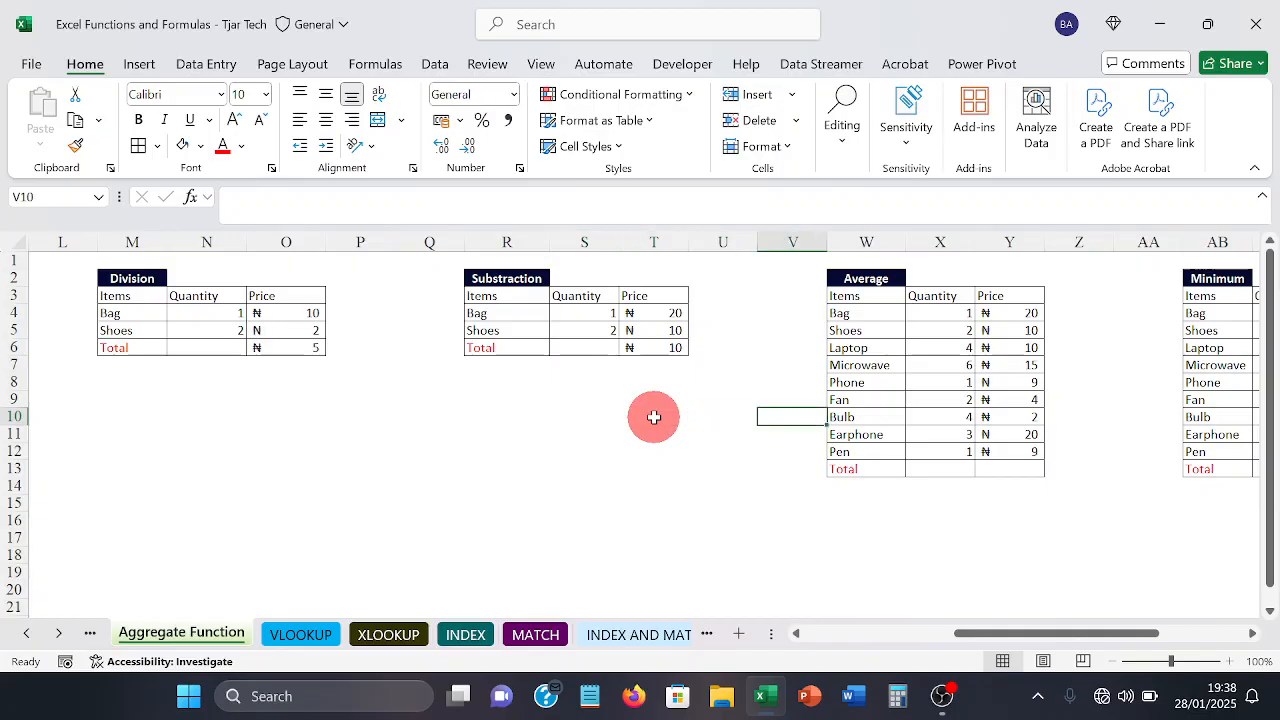
{"action": "key", "text": "Right"}
{"action": "key", "text": "Right"}
{"action": "key", "text": "Right"}
{"action": "key", "text": "Right"}
{"action": "key", "text": "Right"}
{"action": "key", "text": "Right"}
{"action": "key", "text": "Right"}
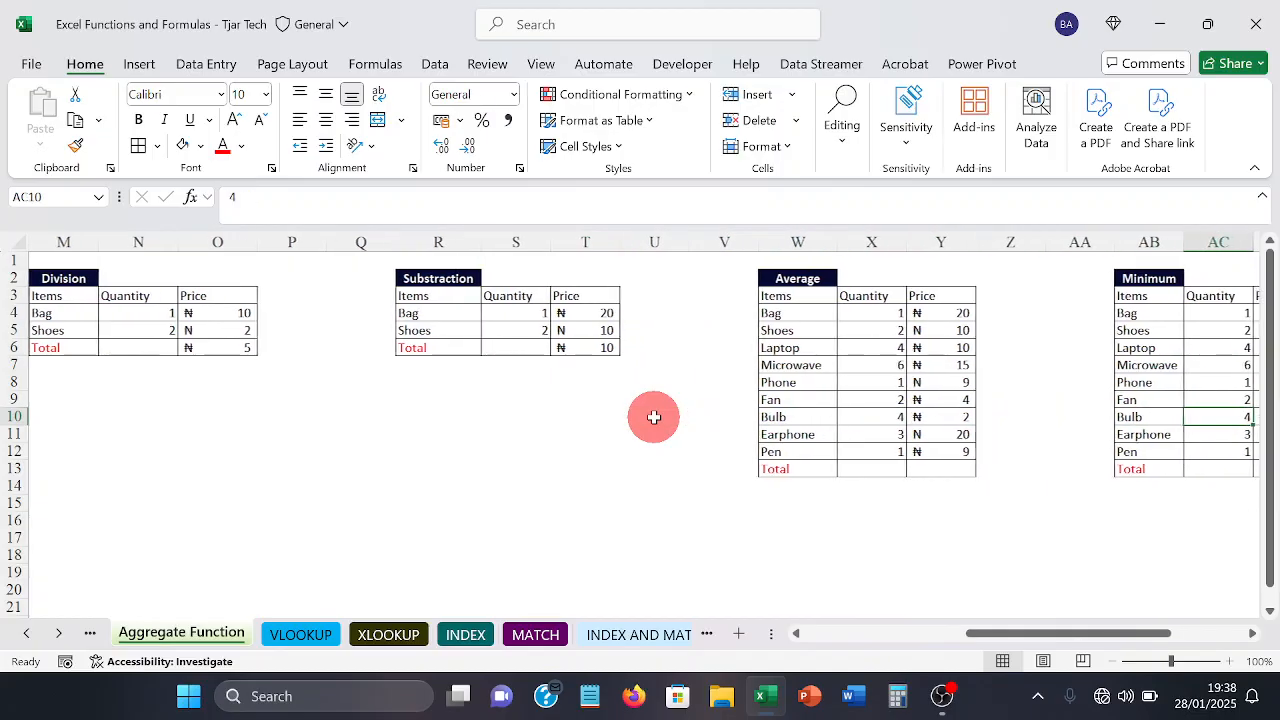
{"action": "key", "text": "Right"}
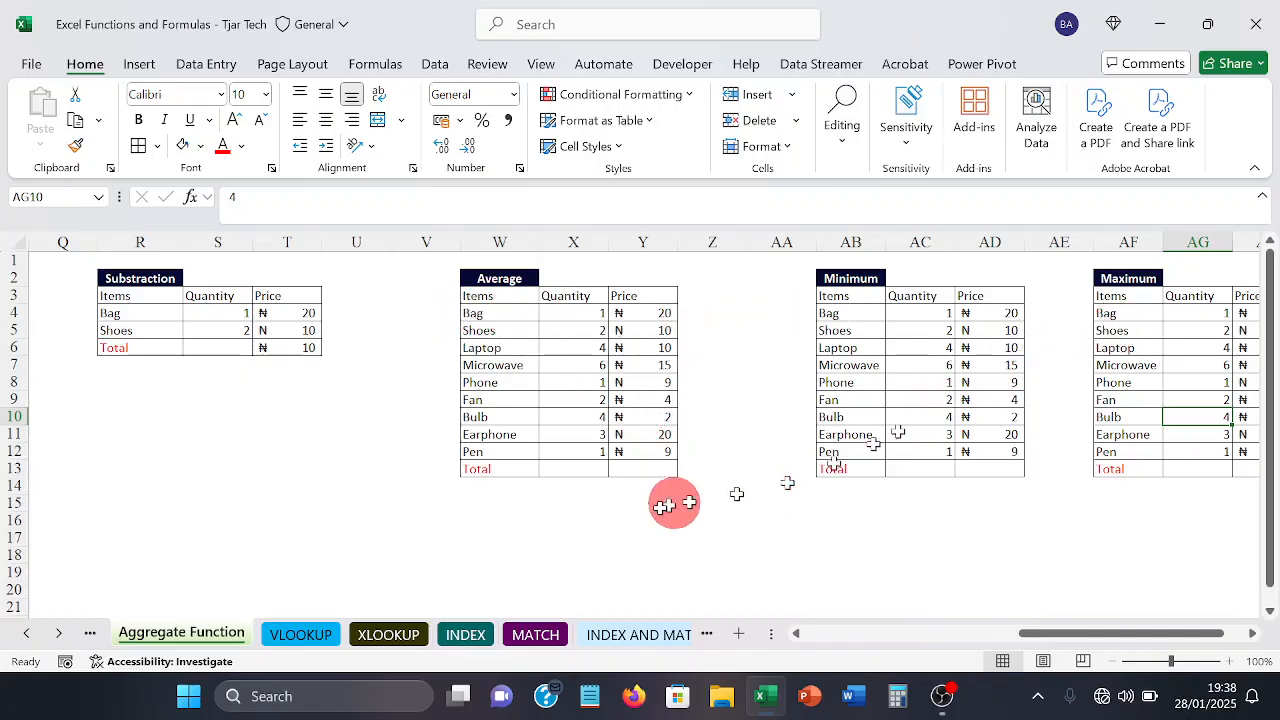
{"action": "left_click", "coordinate": [637, 464]}
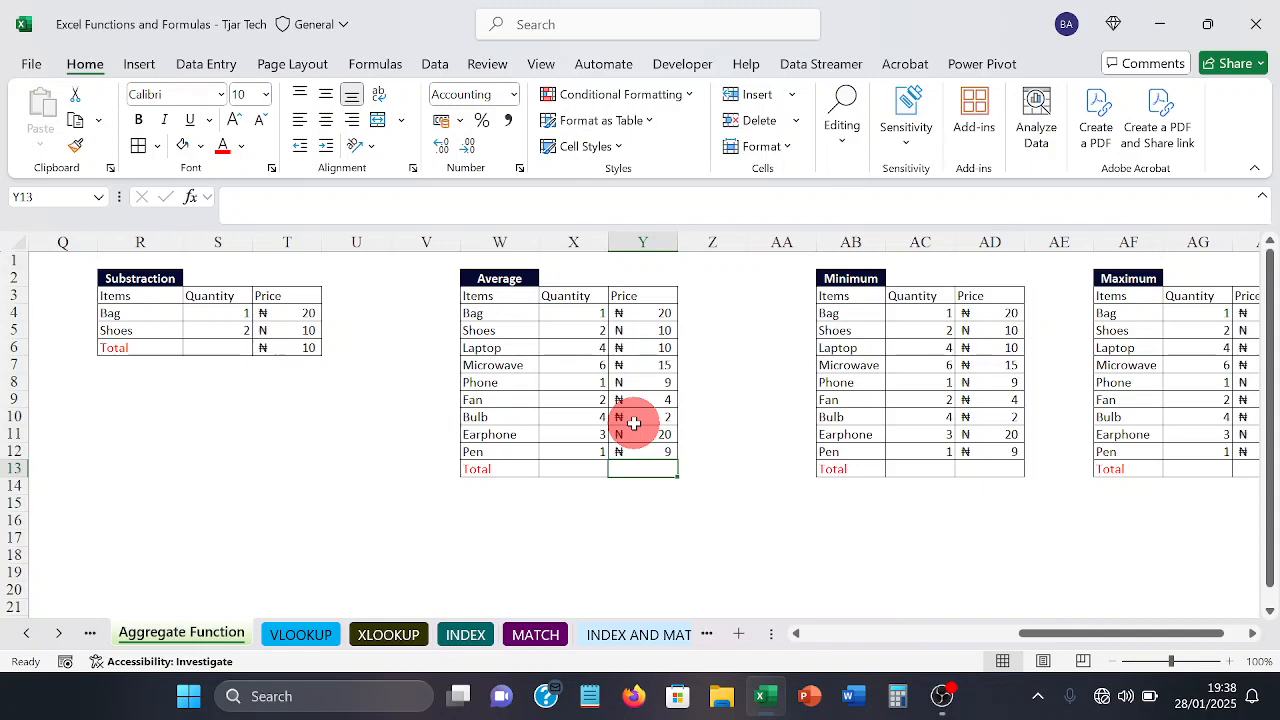
{"action": "type", "text": "="}
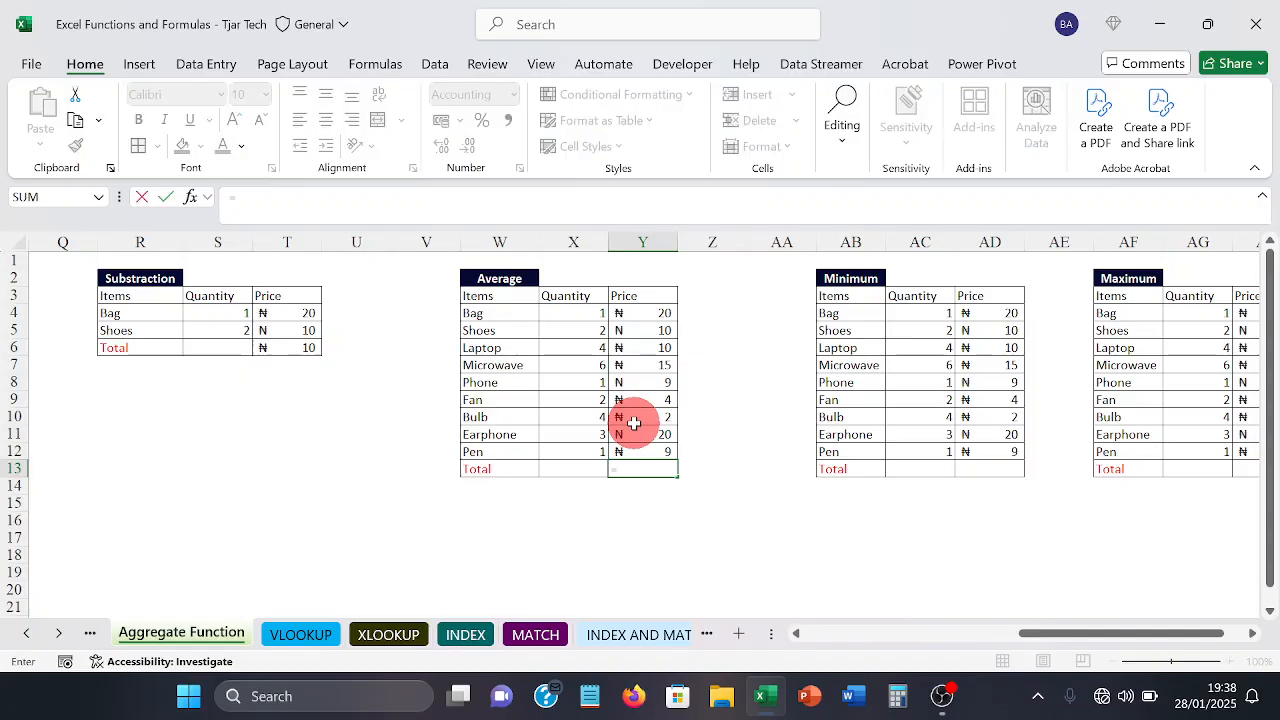
{"action": "type", "text": "av"}
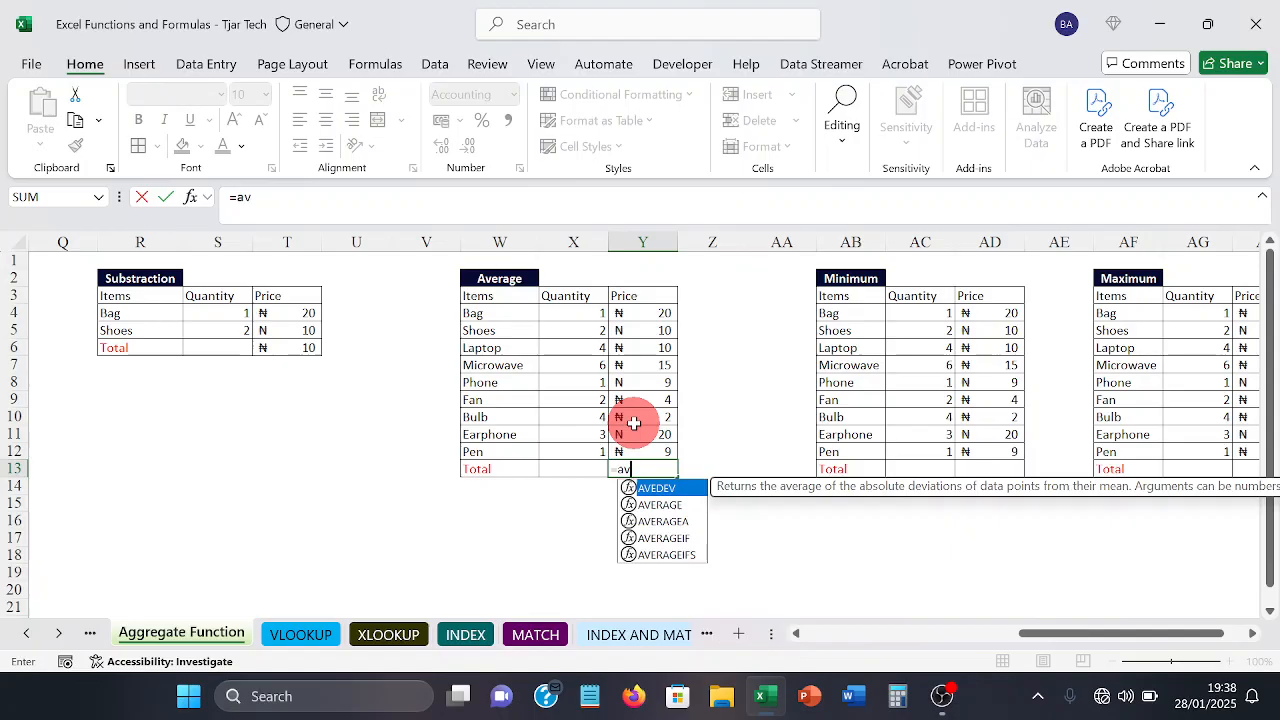
{"action": "key", "text": "Down"}
{"action": "key", "text": "Tab"}
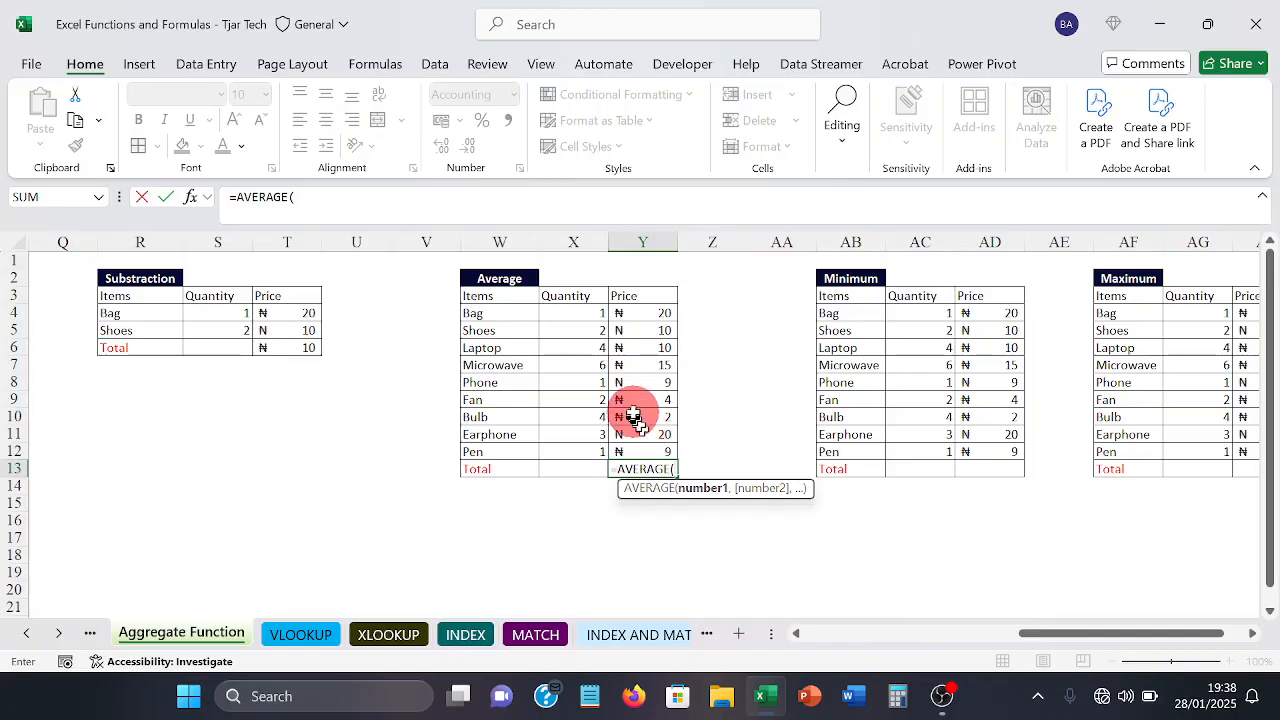
{"action": "left_click", "coordinate": [644, 314]}
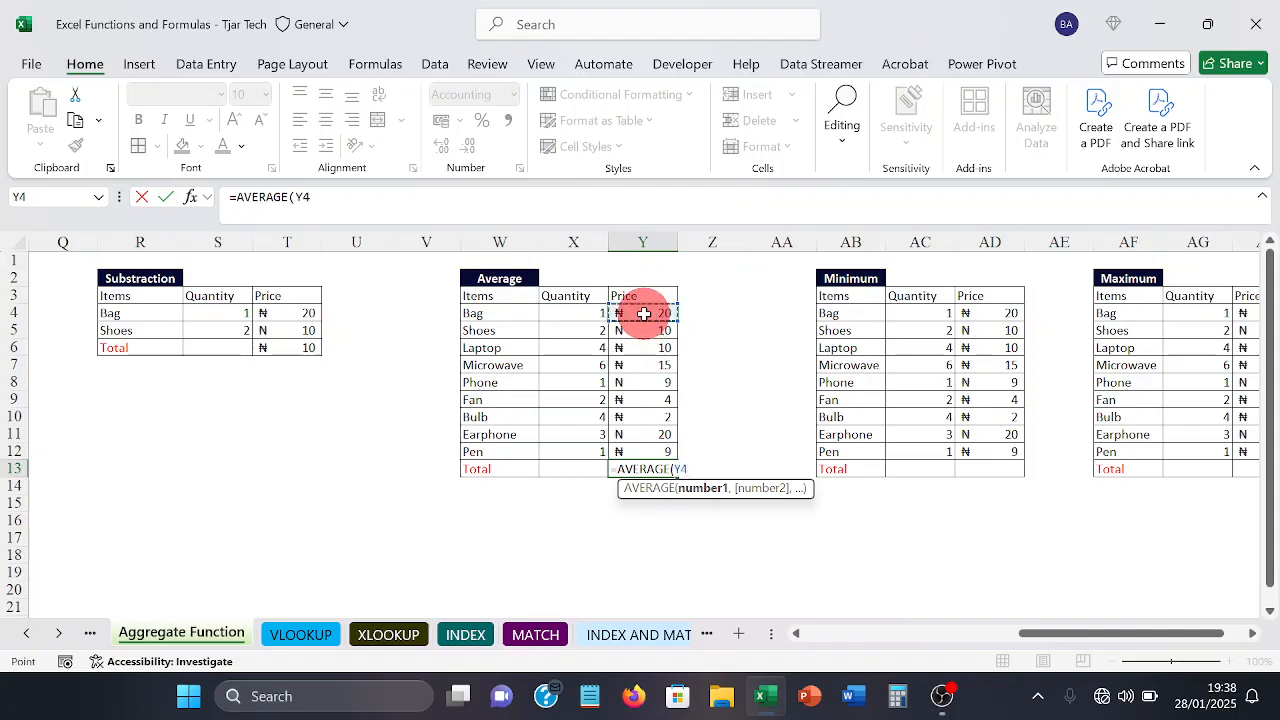
{"action": "left_click_drag", "start_coordinate": [644, 314], "coordinate": [640, 444]}
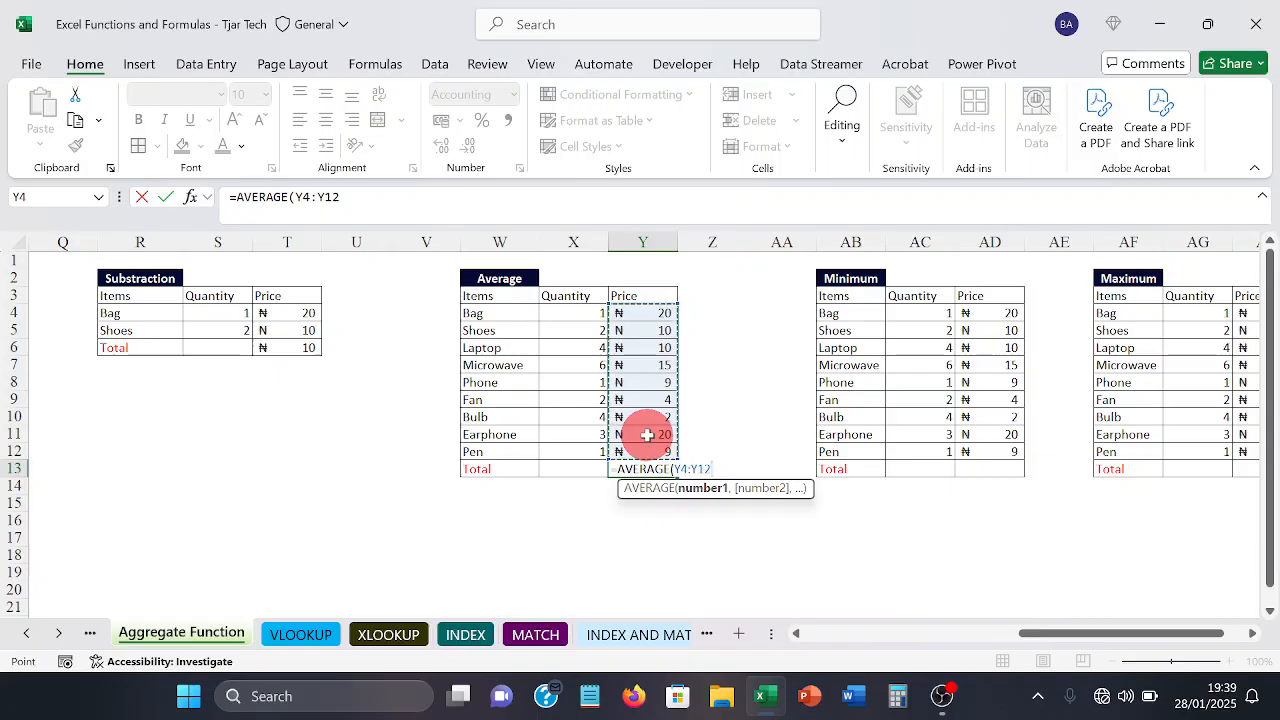
{"action": "key", "text": "Return"}
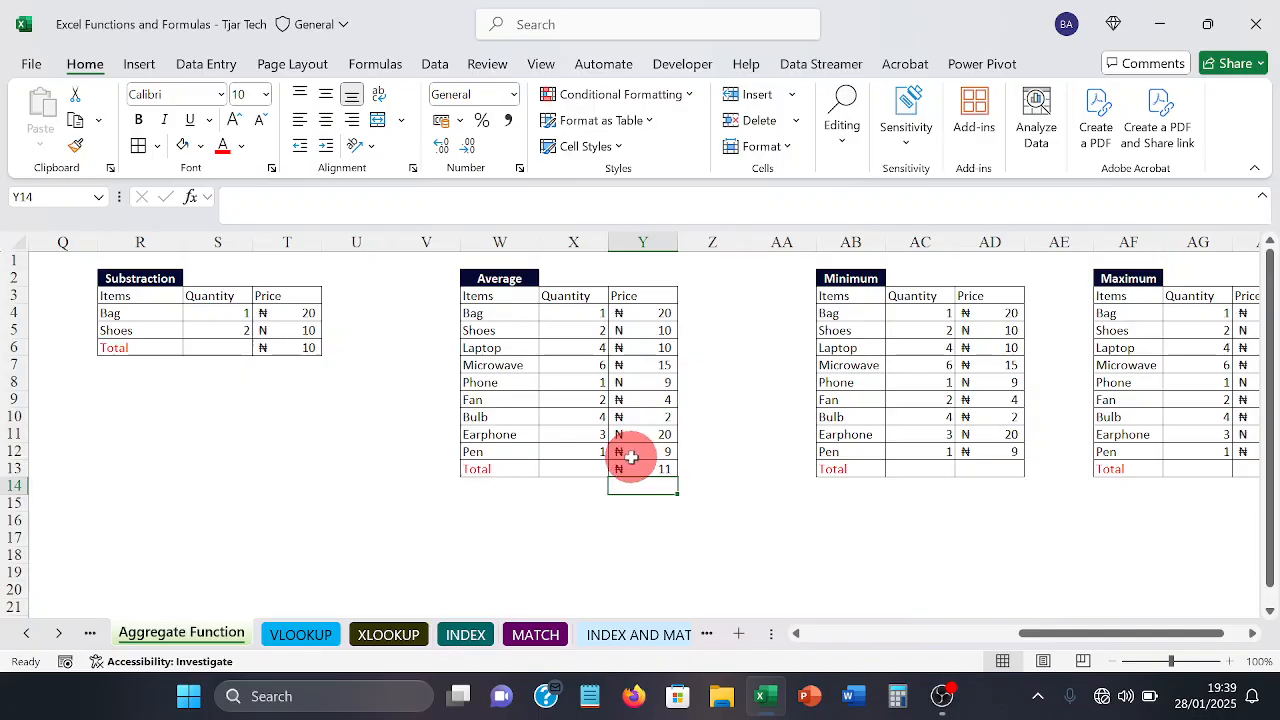
{"action": "left_click", "coordinate": [632, 468]}
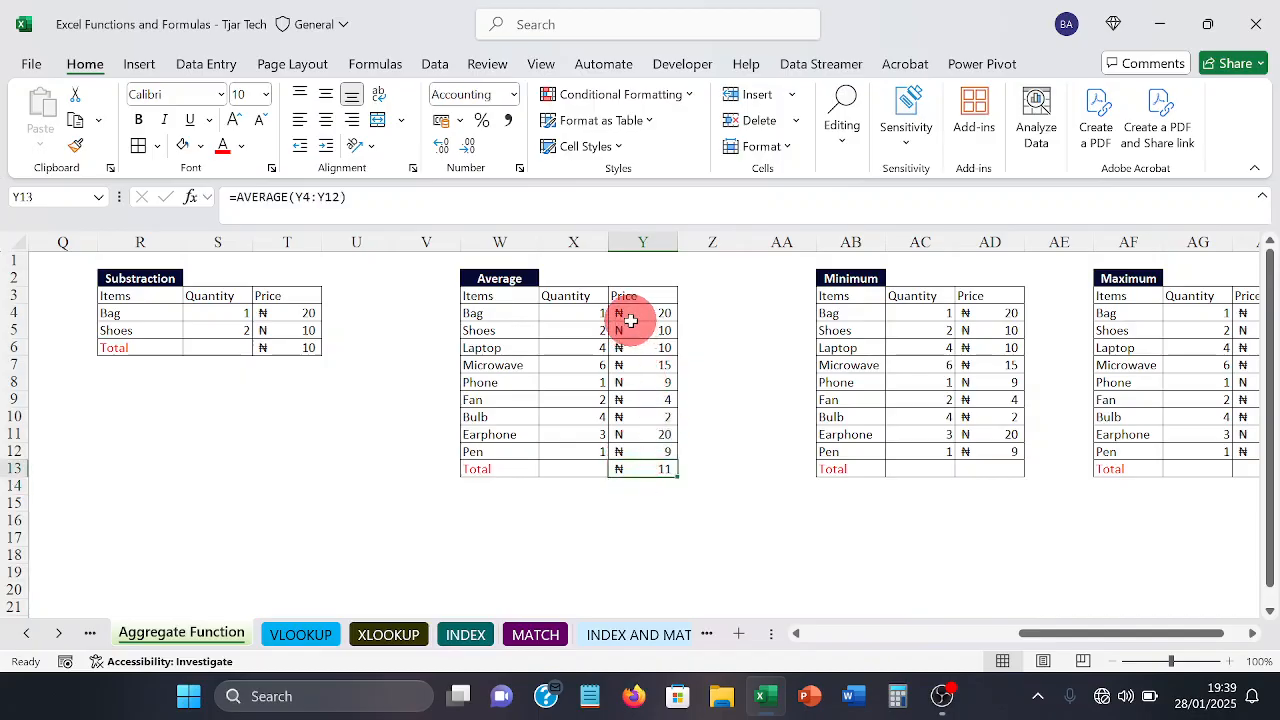
Step: Find the lowest price of the Minimum table in AD13 with the formula =MIN(AD4:AD12), and check the formula
{"action": "left_click", "coordinate": [665, 519]}
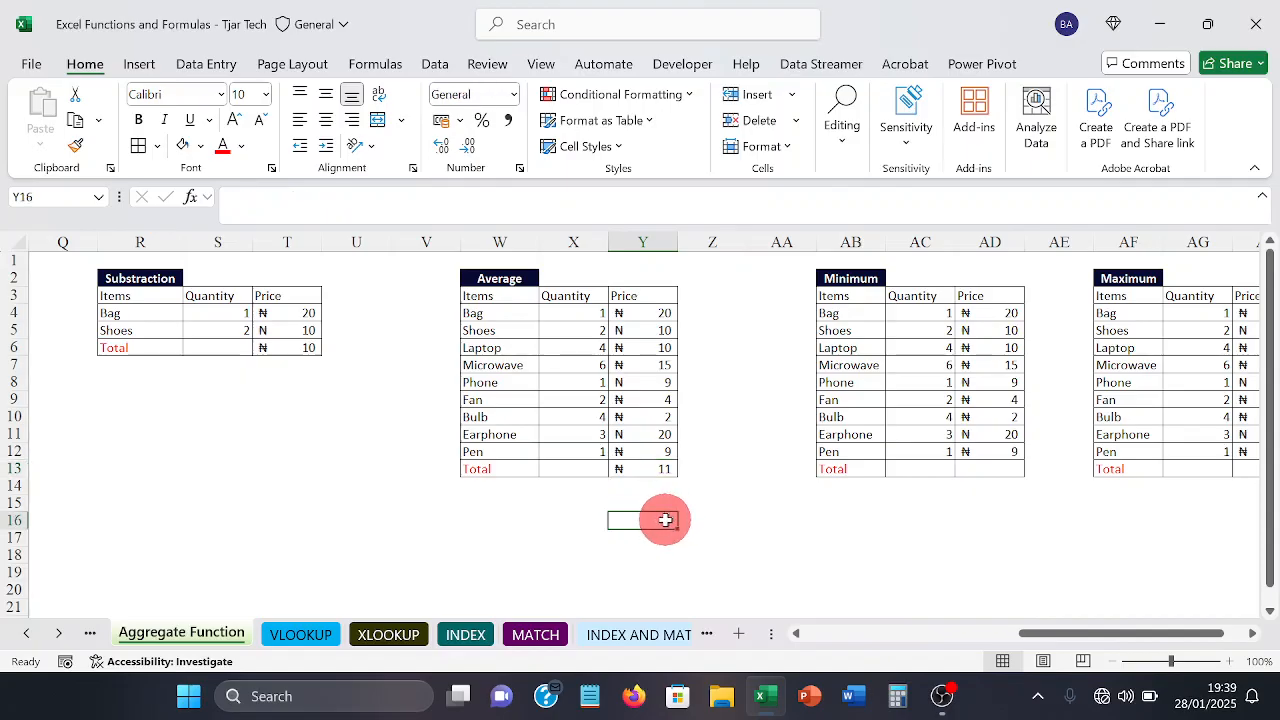
{"action": "key", "text": "Right"}
{"action": "key", "text": "Right"}
{"action": "key", "text": "Right"}
{"action": "key", "text": "Right"}
{"action": "key", "text": "Right"}
{"action": "key", "text": "Right"}
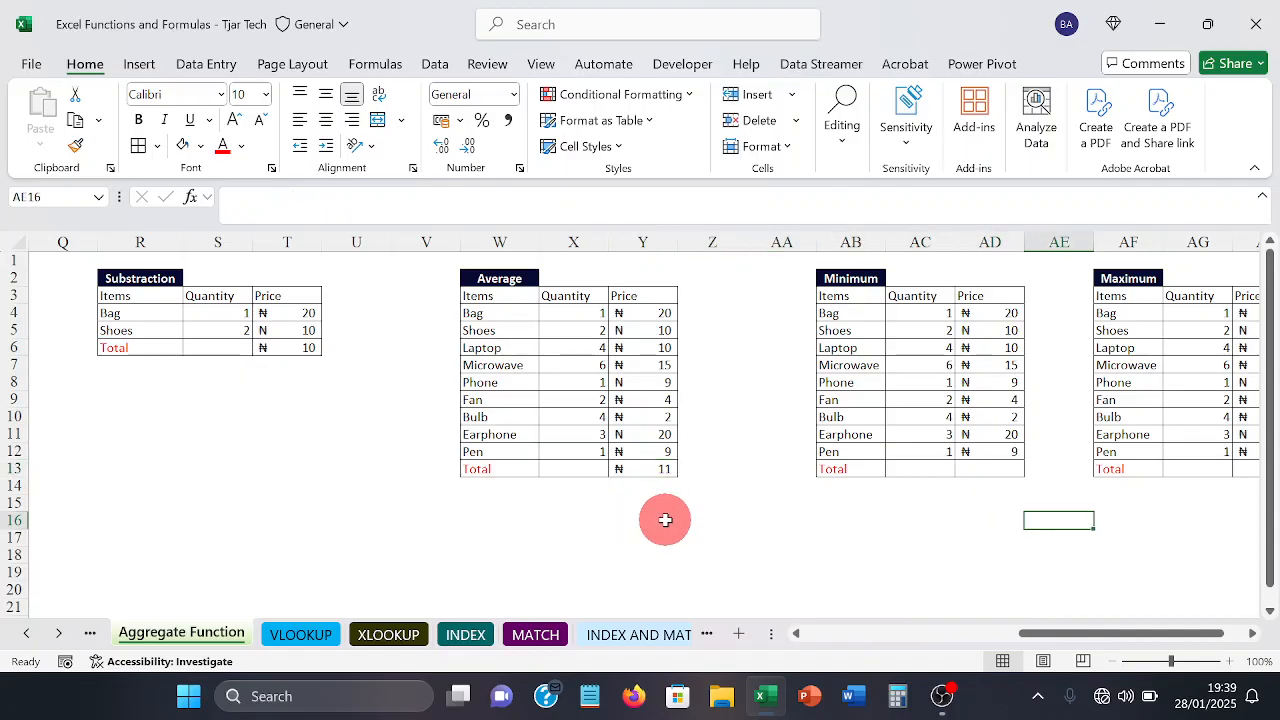
{"action": "key", "text": "Right"}
{"action": "key", "text": "Right"}
{"action": "key", "text": "Right"}
{"action": "key", "text": "Right"}
{"action": "key", "text": "Right"}
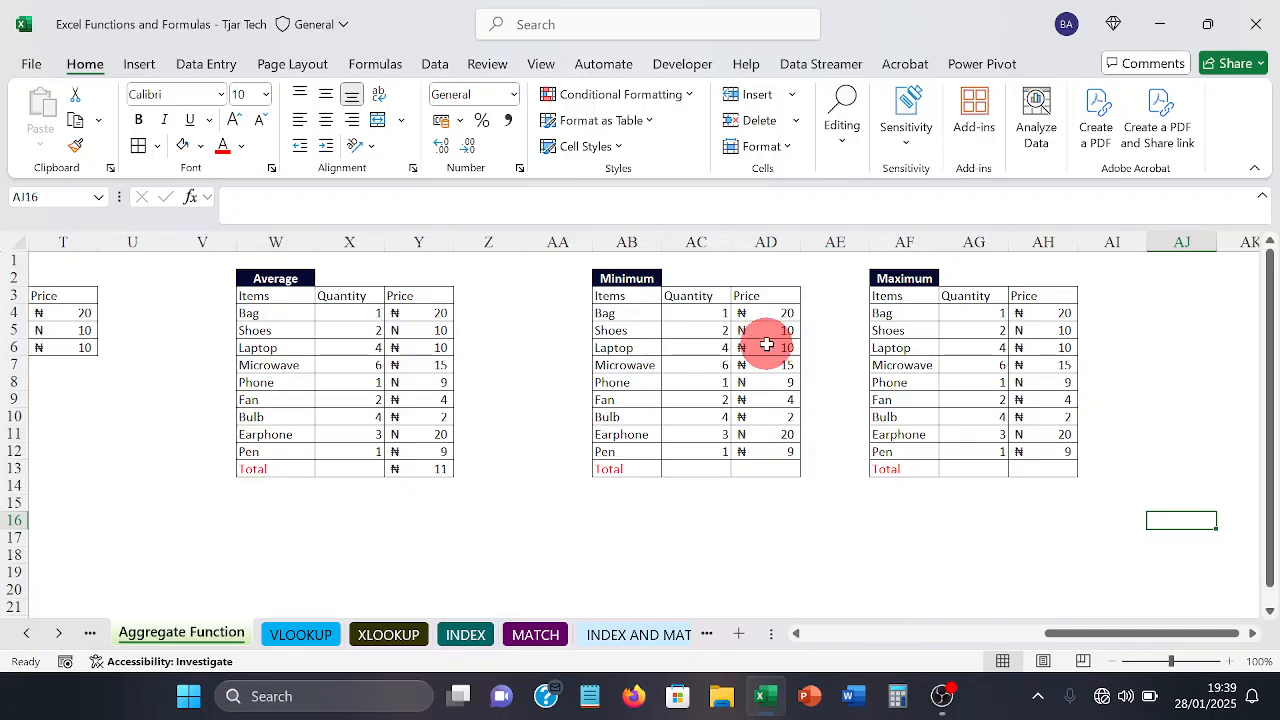
{"action": "left_click", "coordinate": [755, 474]}
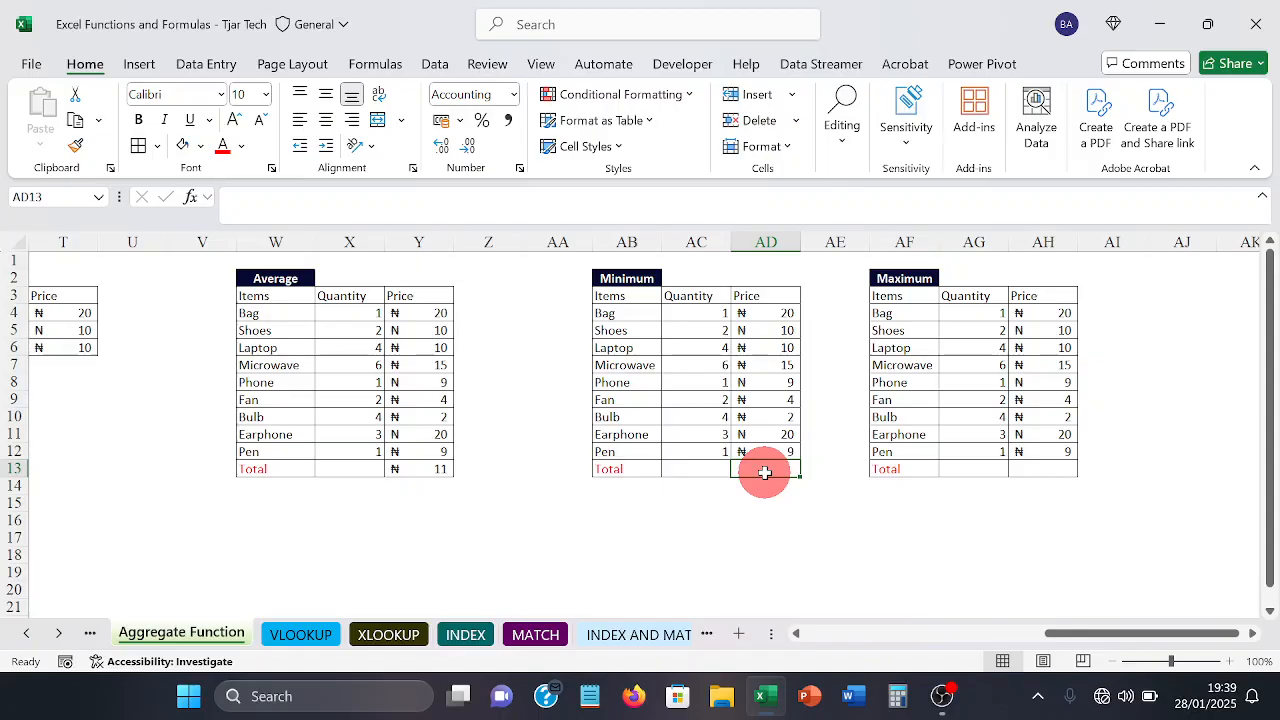
{"action": "type", "text": "="}
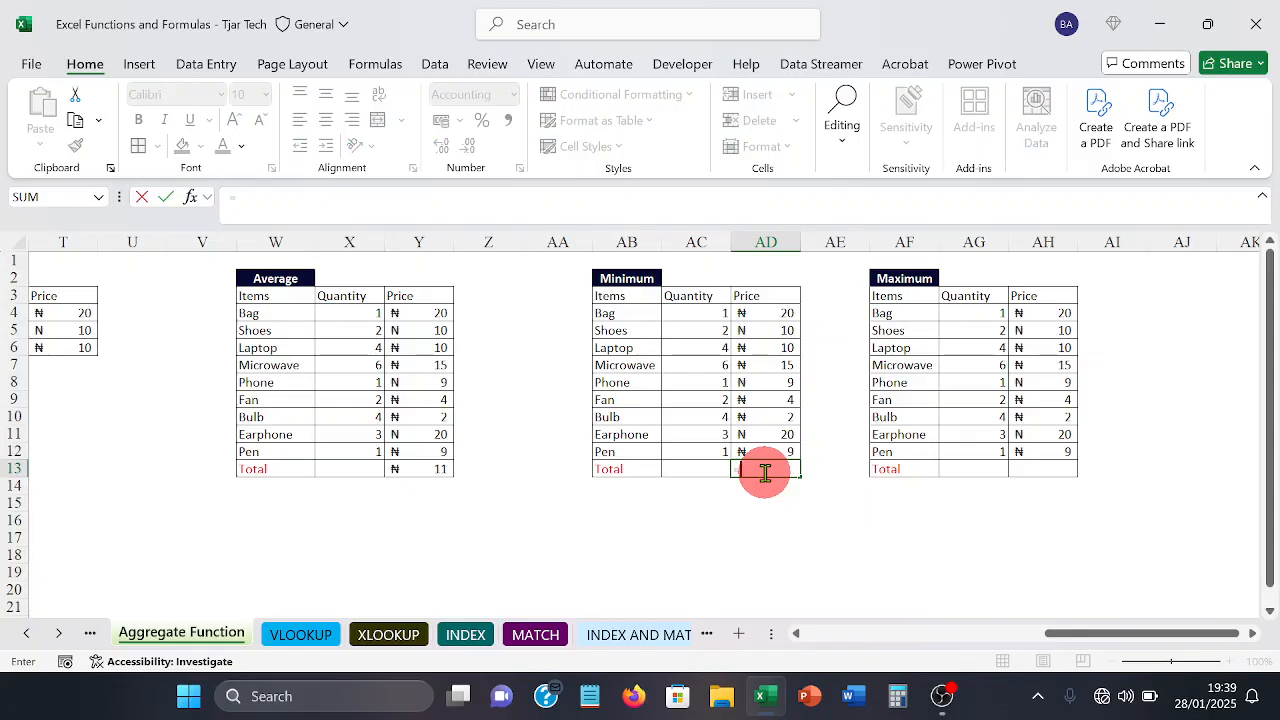
{"action": "type", "text": "MIN("}
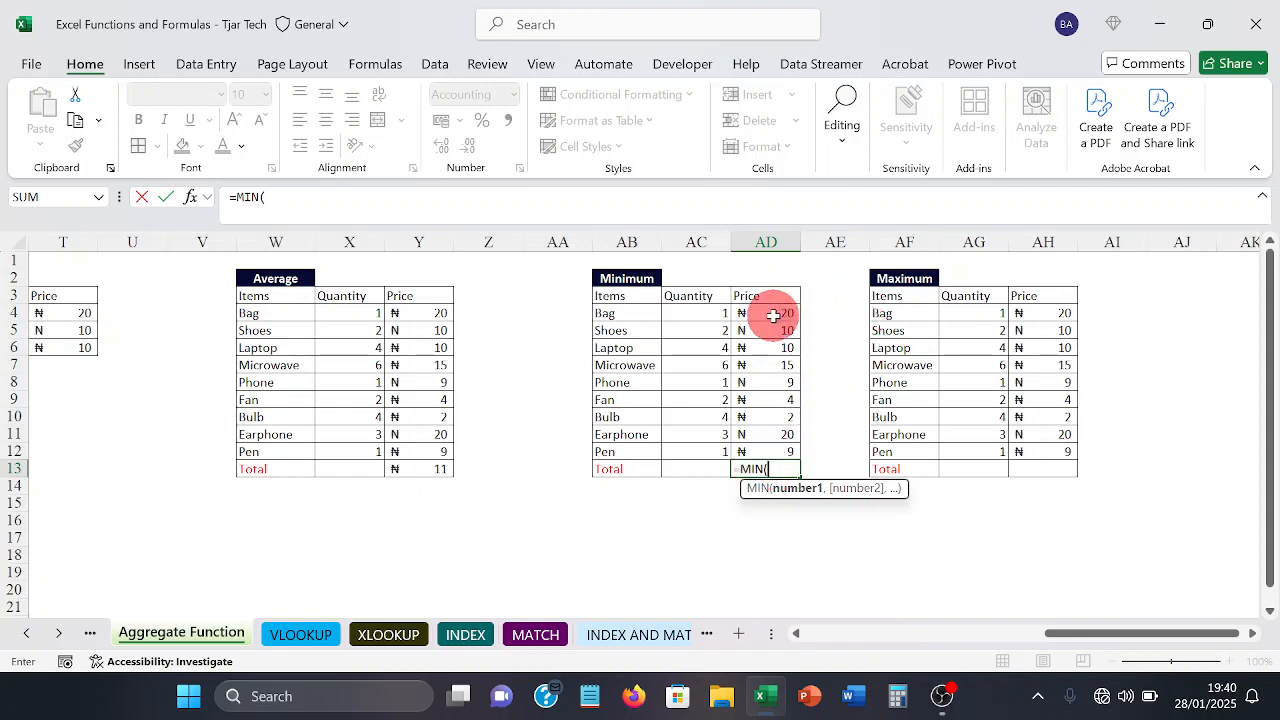
{"action": "left_click", "coordinate": [776, 316]}
{"action": "left_click_drag", "start_coordinate": [773, 318], "coordinate": [768, 452]}
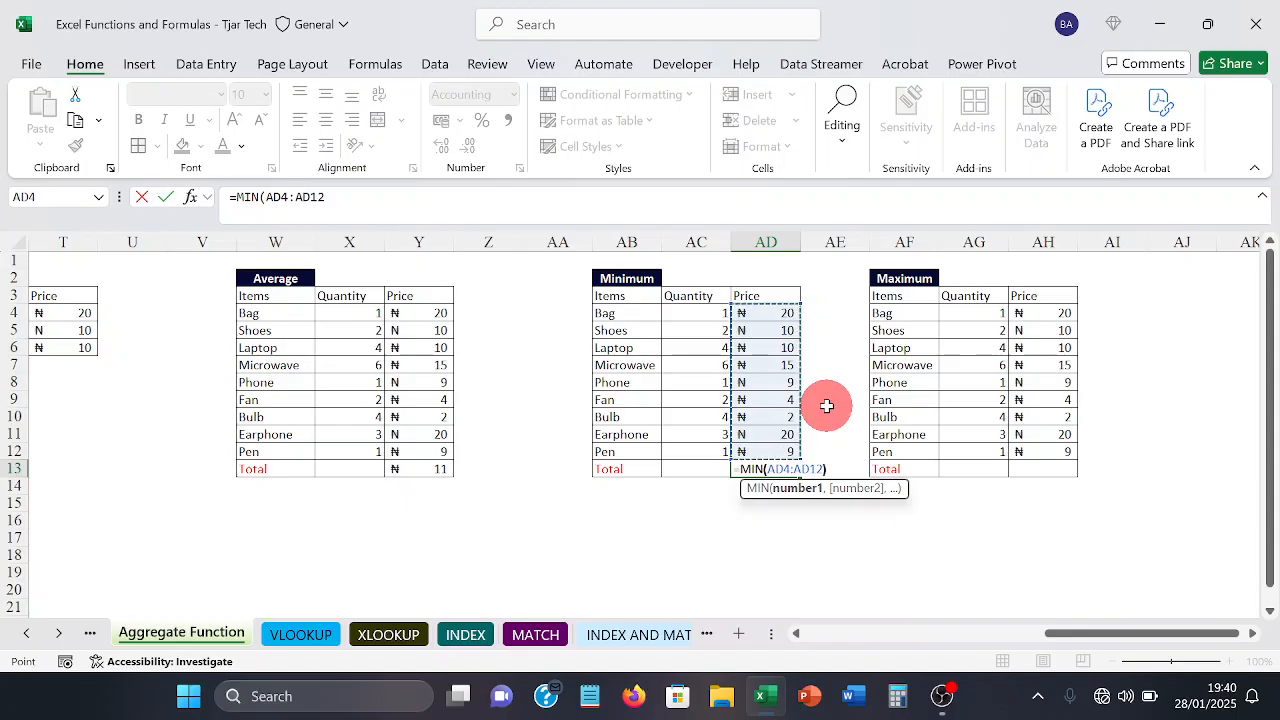
{"action": "type", "text": ")"}
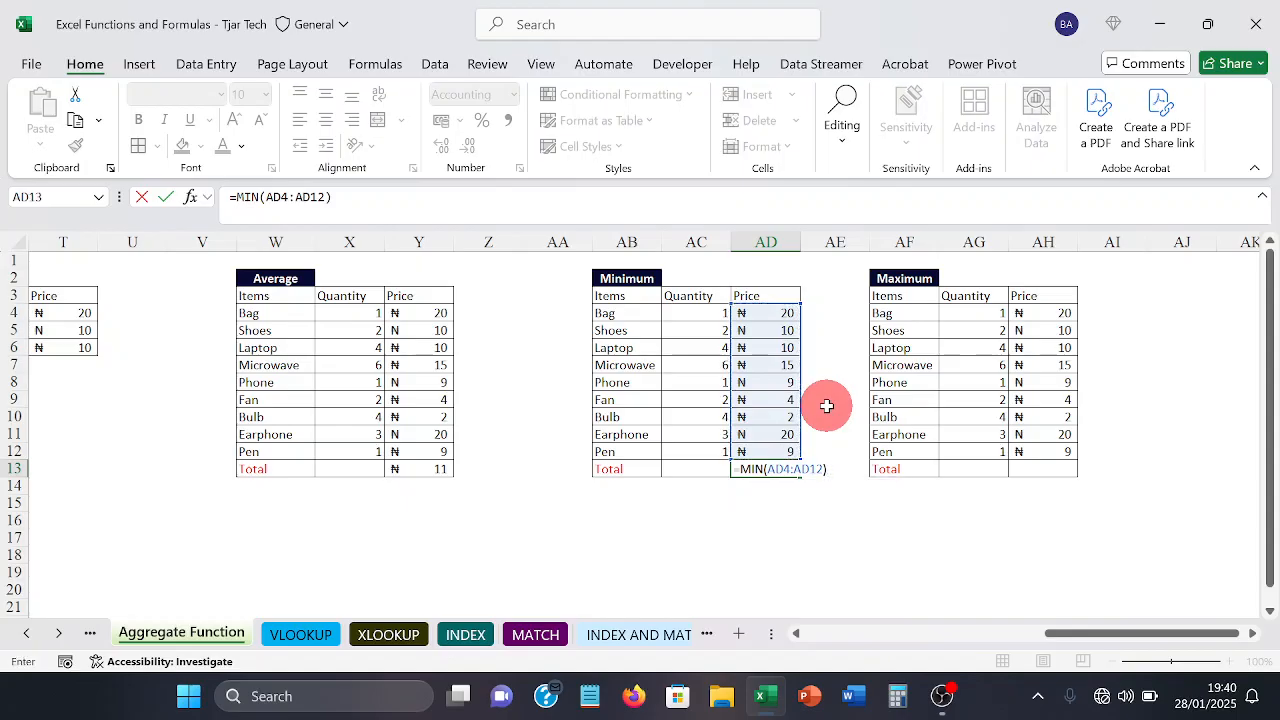
{"action": "key", "text": "Return"}
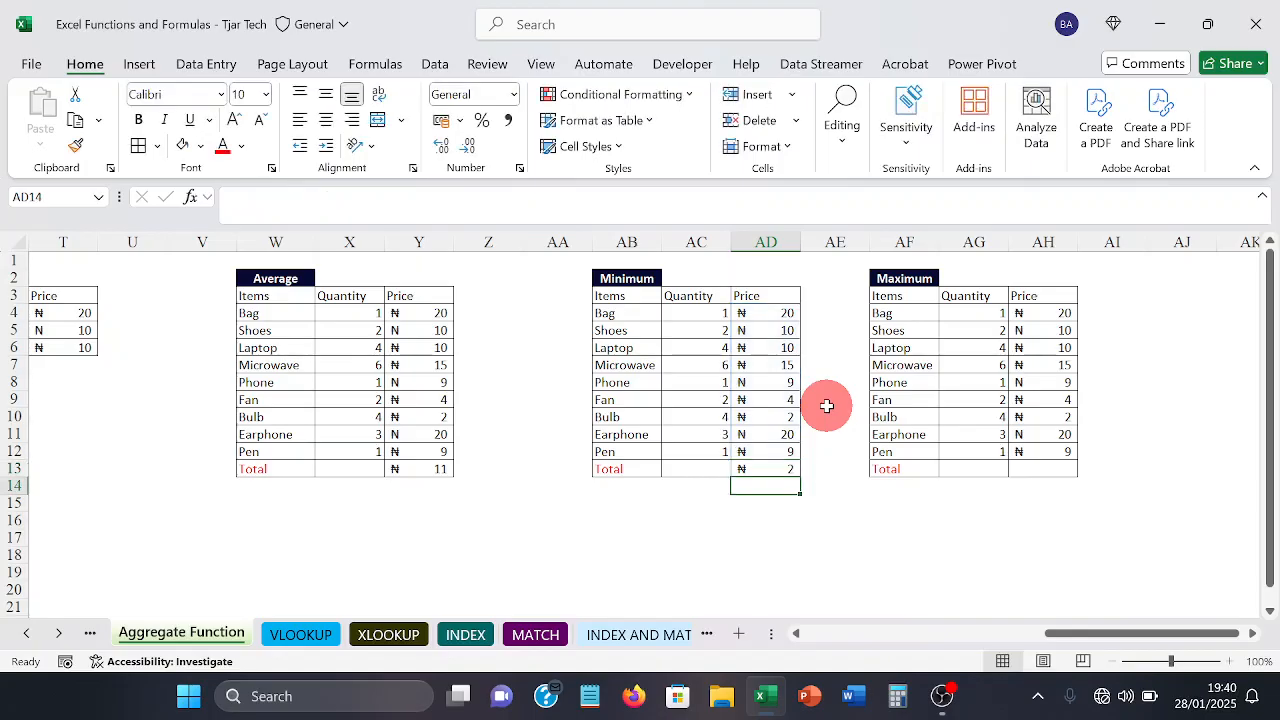
{"action": "left_click", "coordinate": [770, 465]}
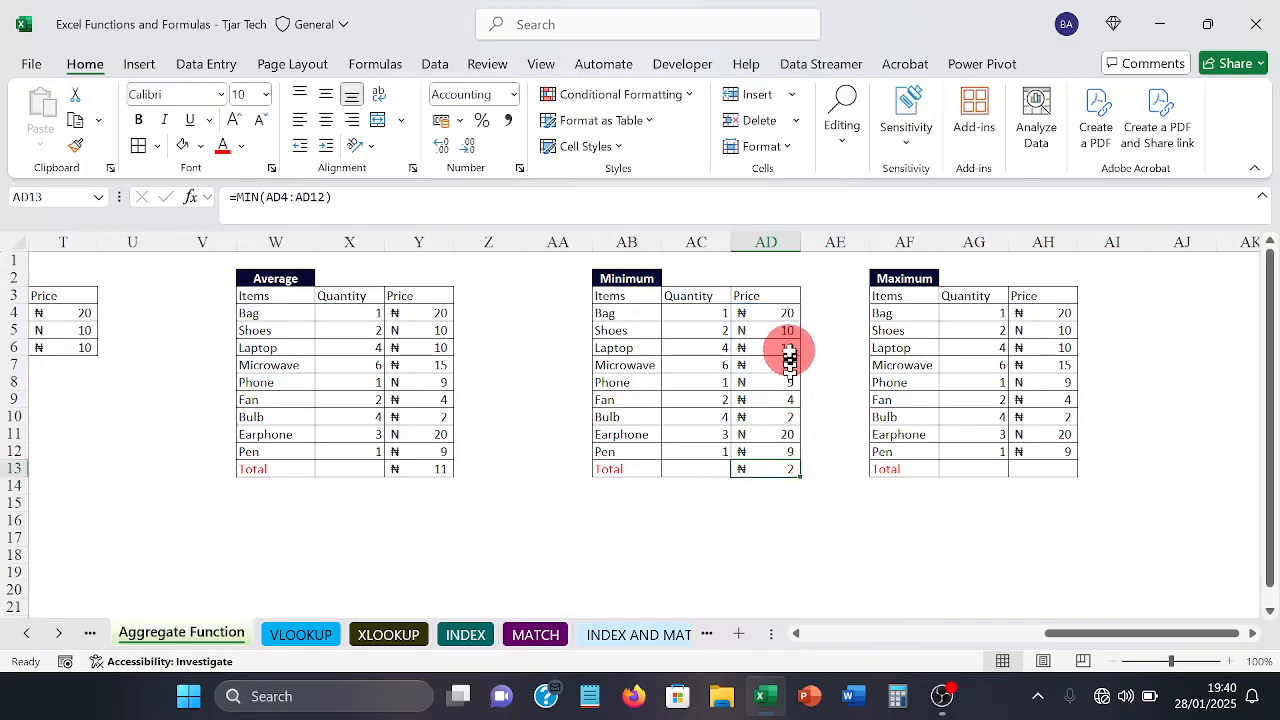
Step: Set the Bulb price in AD10 of the Minimum table to 60 and check the Fan row against the total
{"action": "left_click", "coordinate": [767, 416]}
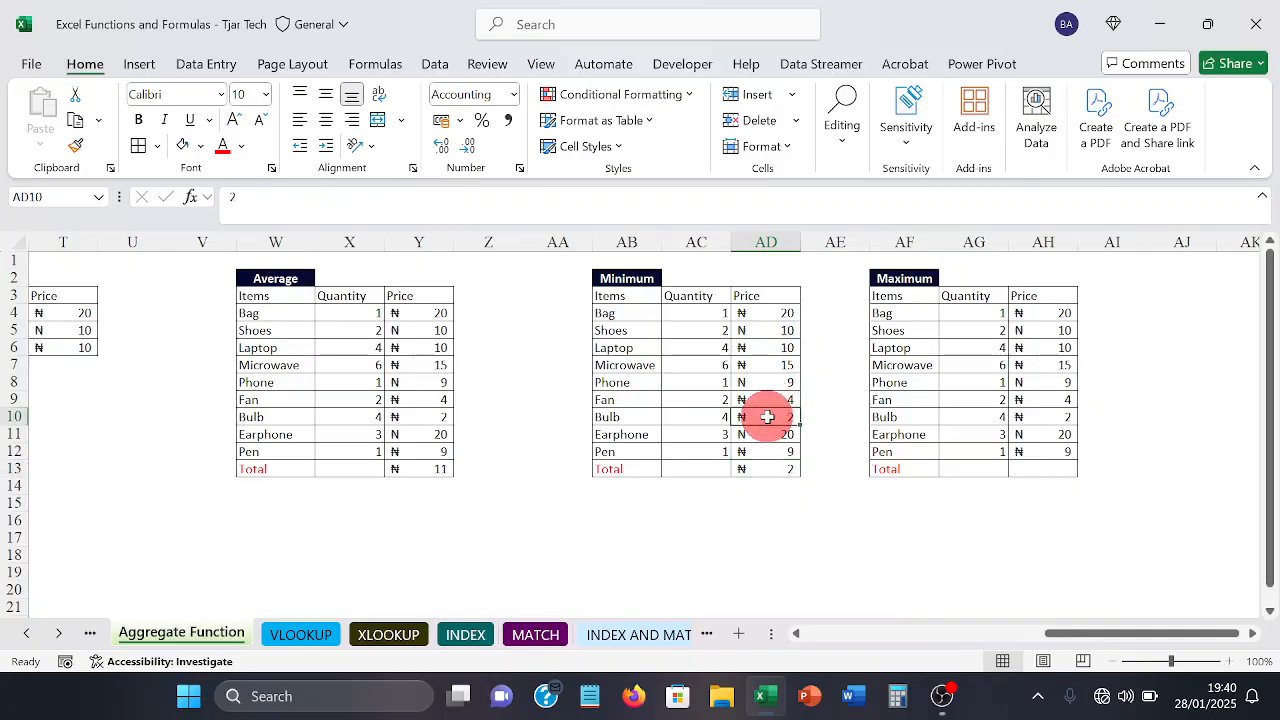
{"action": "type", "text": "60"}
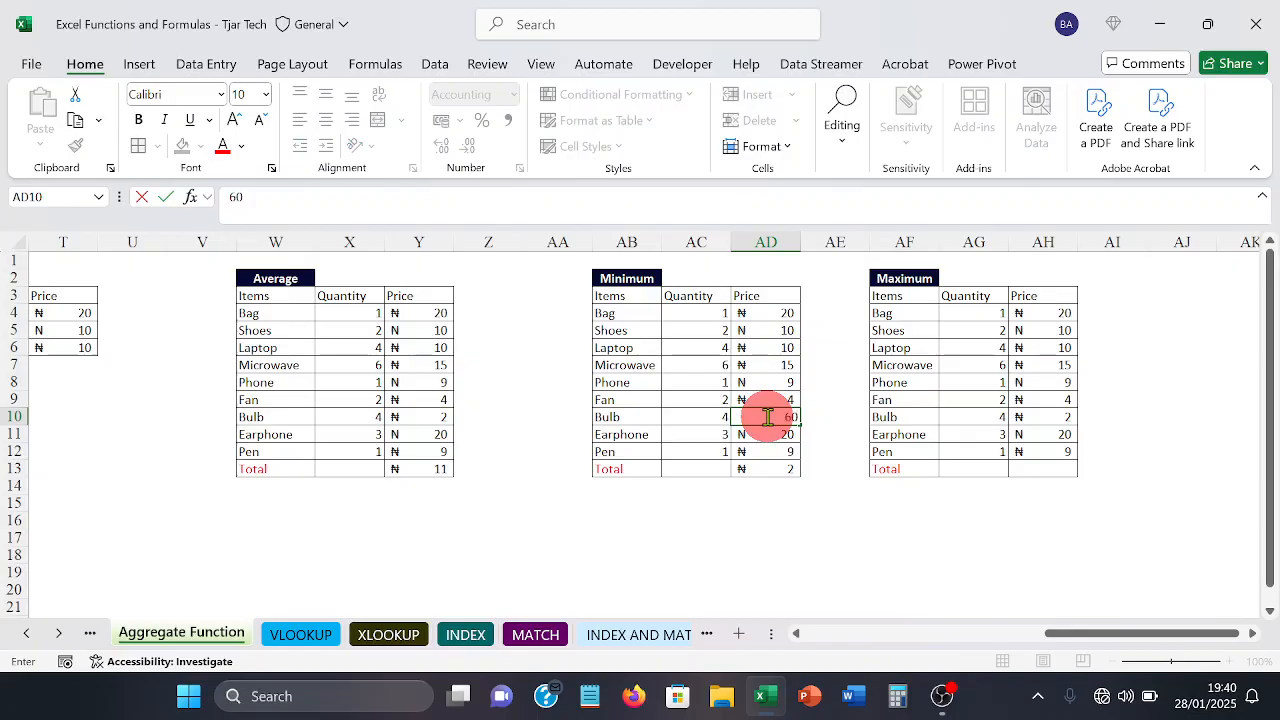
{"action": "key", "text": "Return"}
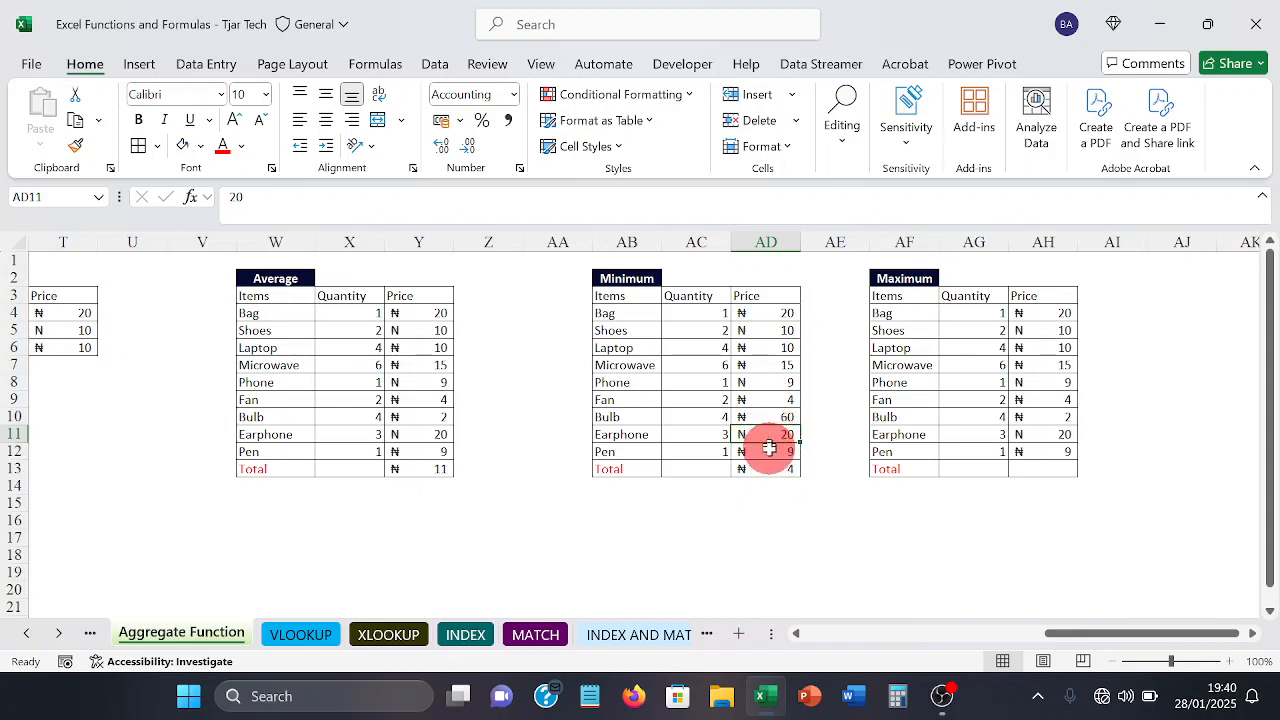
{"action": "left_click", "coordinate": [755, 401]}
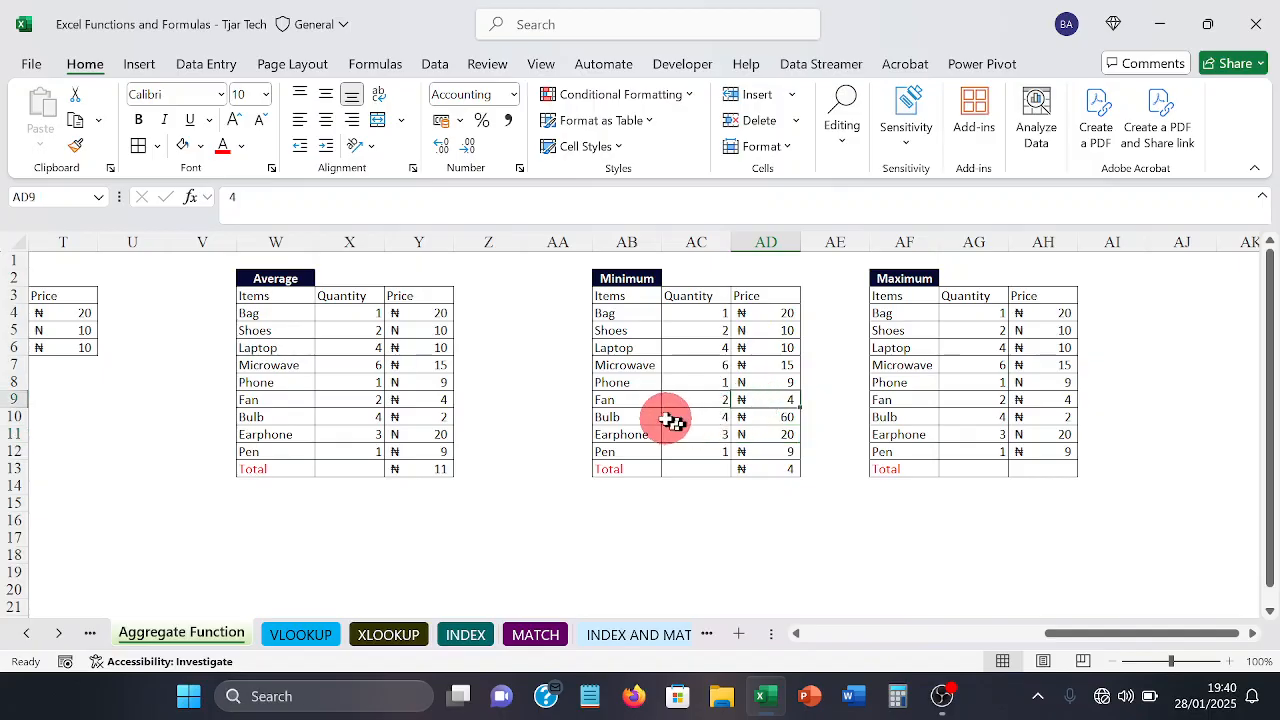
{"action": "left_click", "coordinate": [648, 398]}
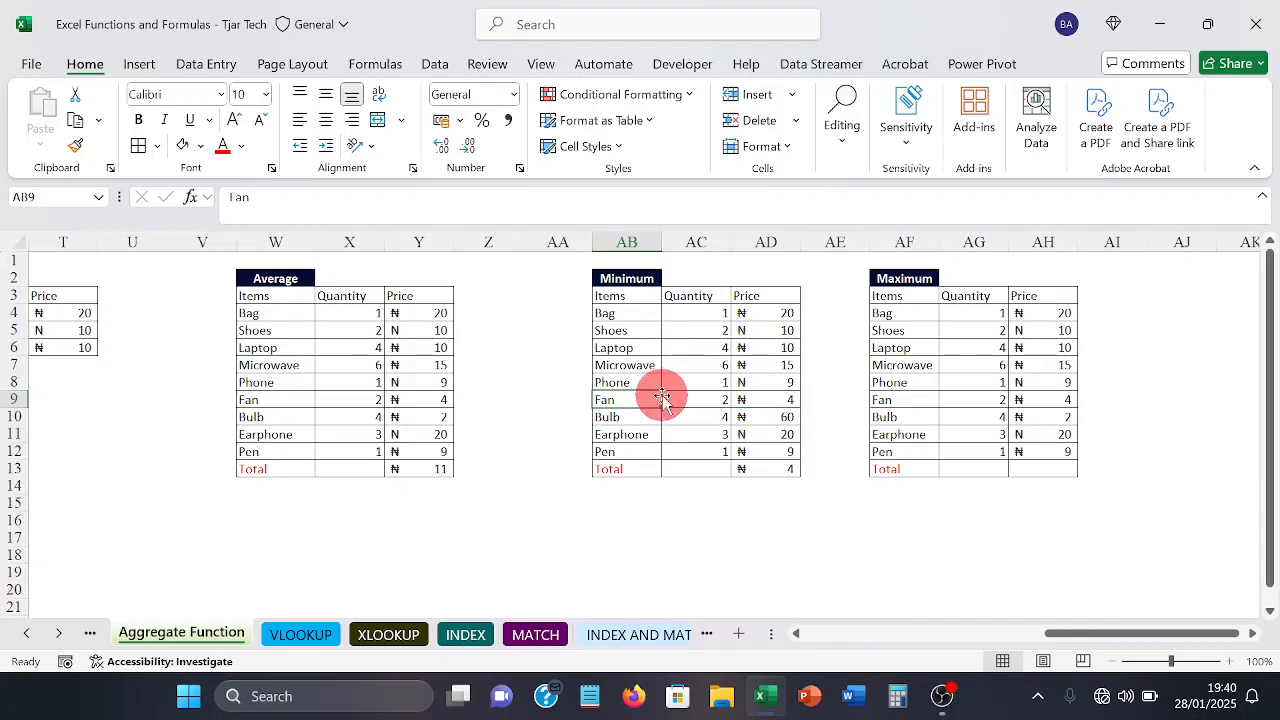
Step: Find the highest price of the Maximum table in AH13 with the formula =MAX(AH4:AH12)
{"action": "left_click", "coordinate": [1030, 470]}
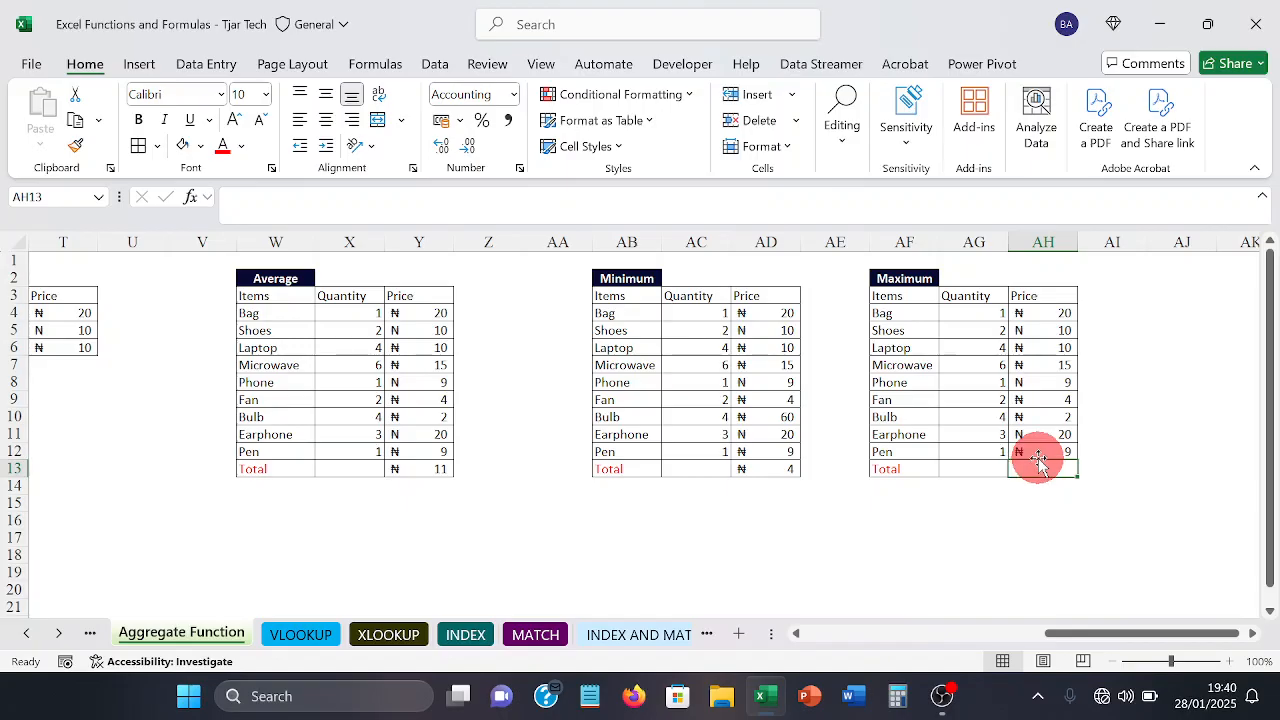
{"action": "type", "text": "="}
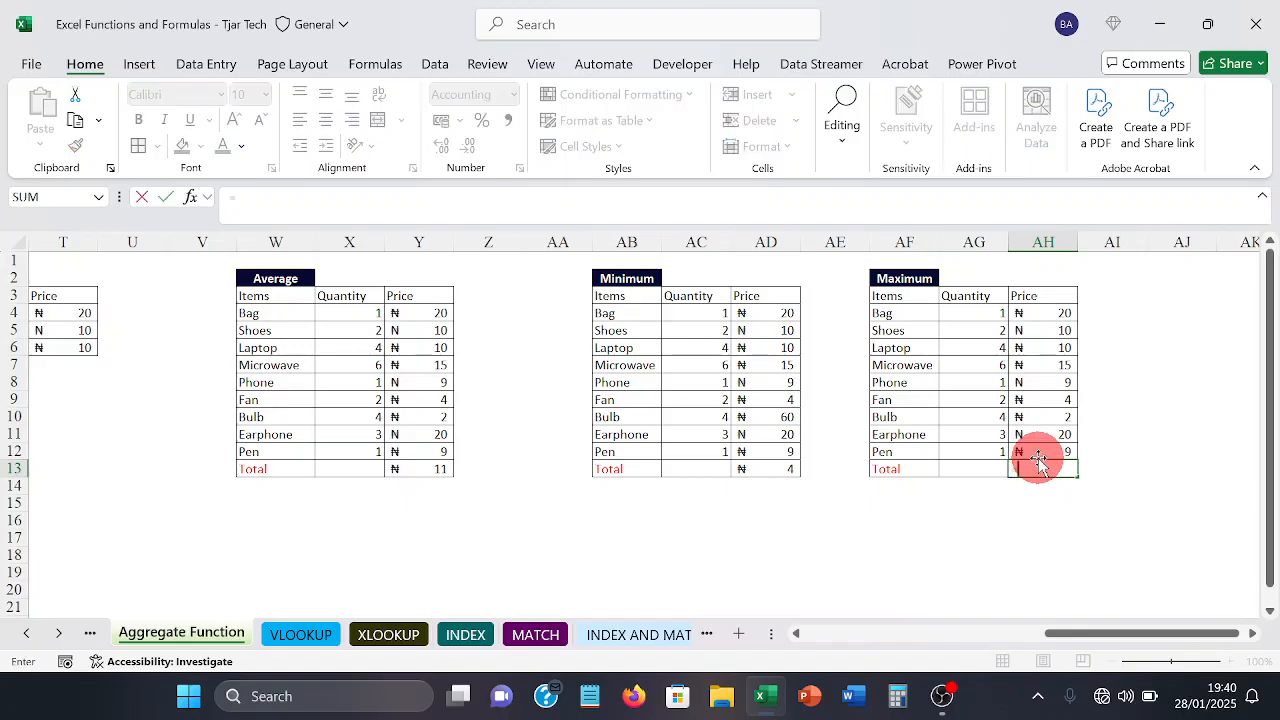
{"action": "type", "text": "m"}
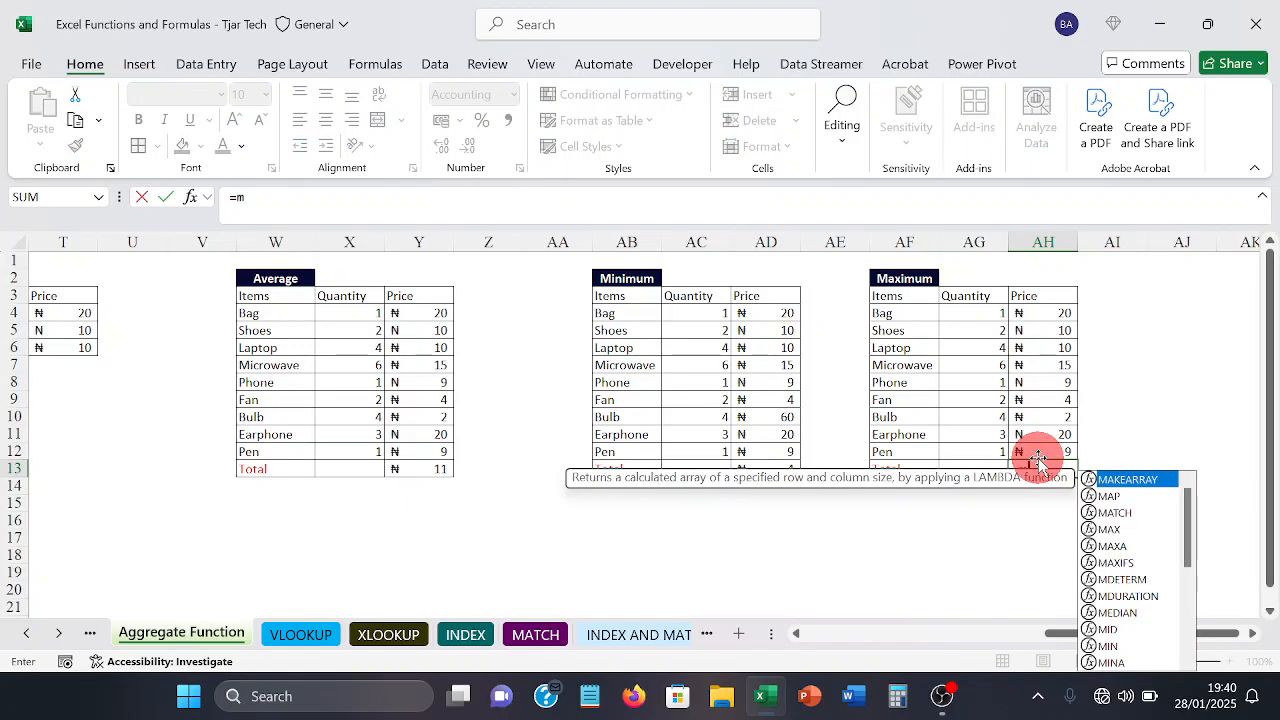
{"action": "type", "text": "ax"}
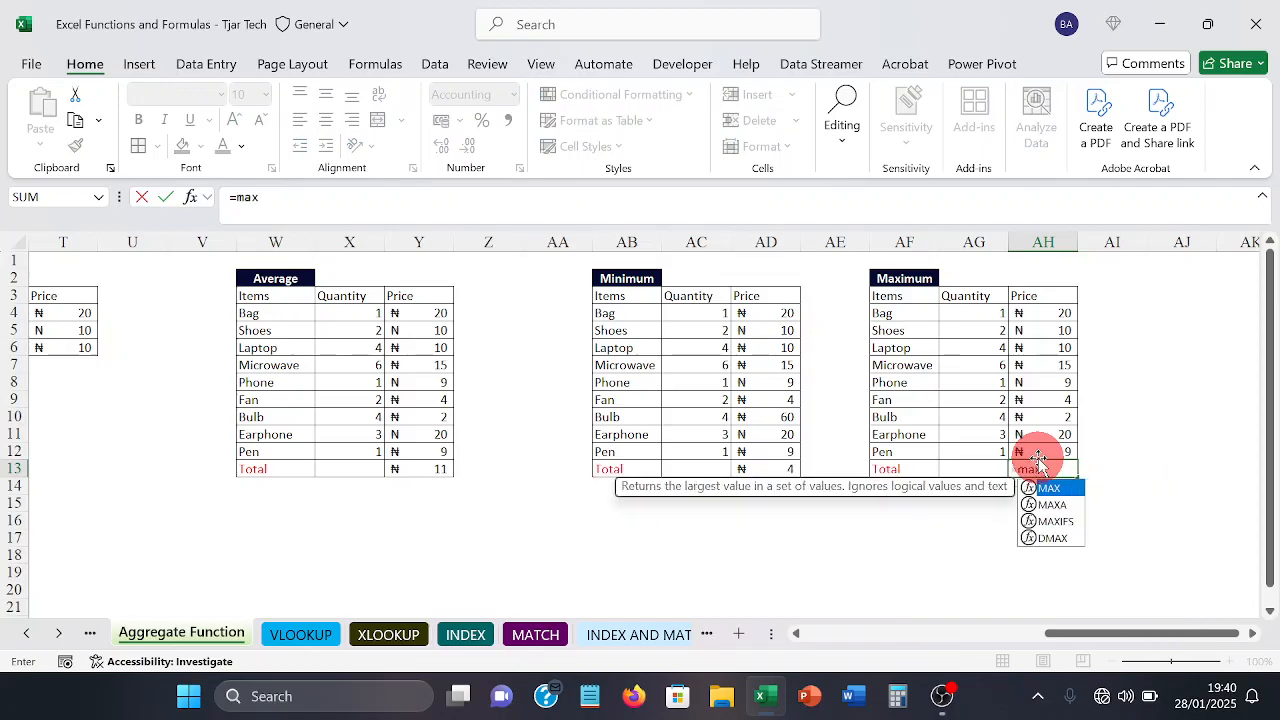
{"action": "key", "text": "Tab"}
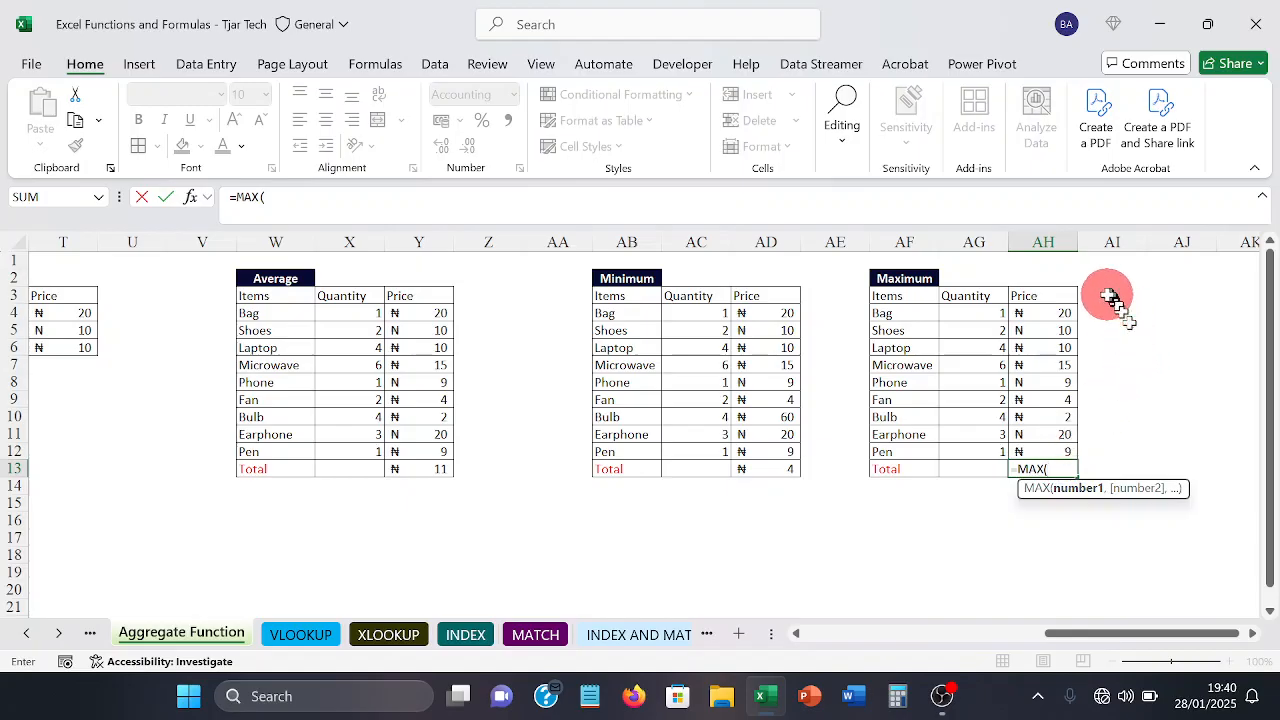
{"action": "left_click_drag", "start_coordinate": [1060, 308], "coordinate": [1045, 442]}
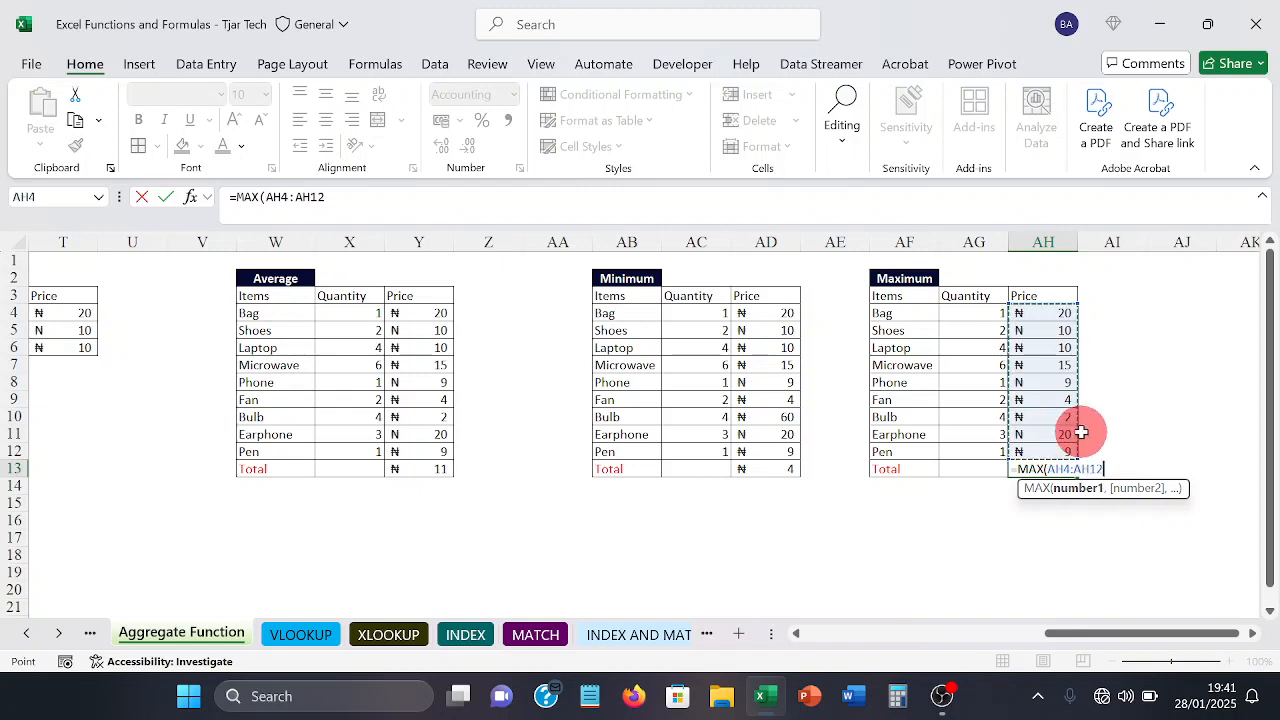
{"action": "key", "text": "Return"}
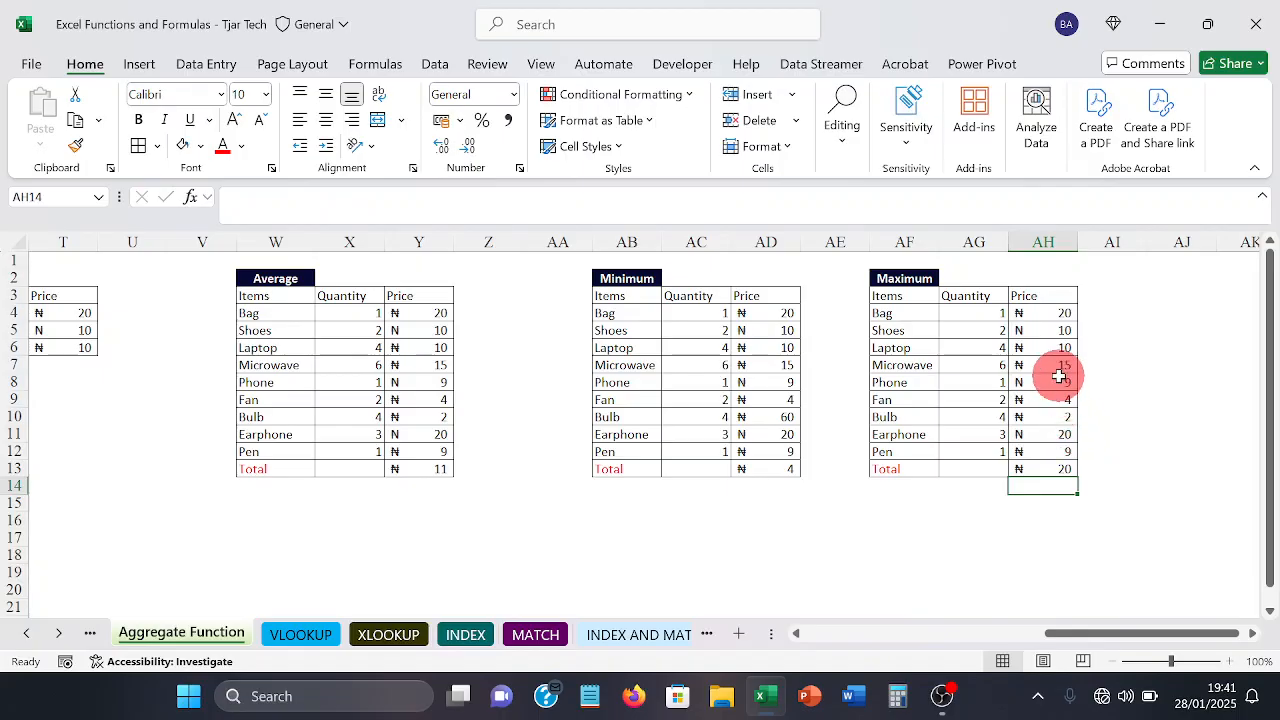
Step: Set the Bag price in AH4 of the Maximum table to 80 and check the formula in AH13
{"action": "left_click", "coordinate": [1050, 313]}
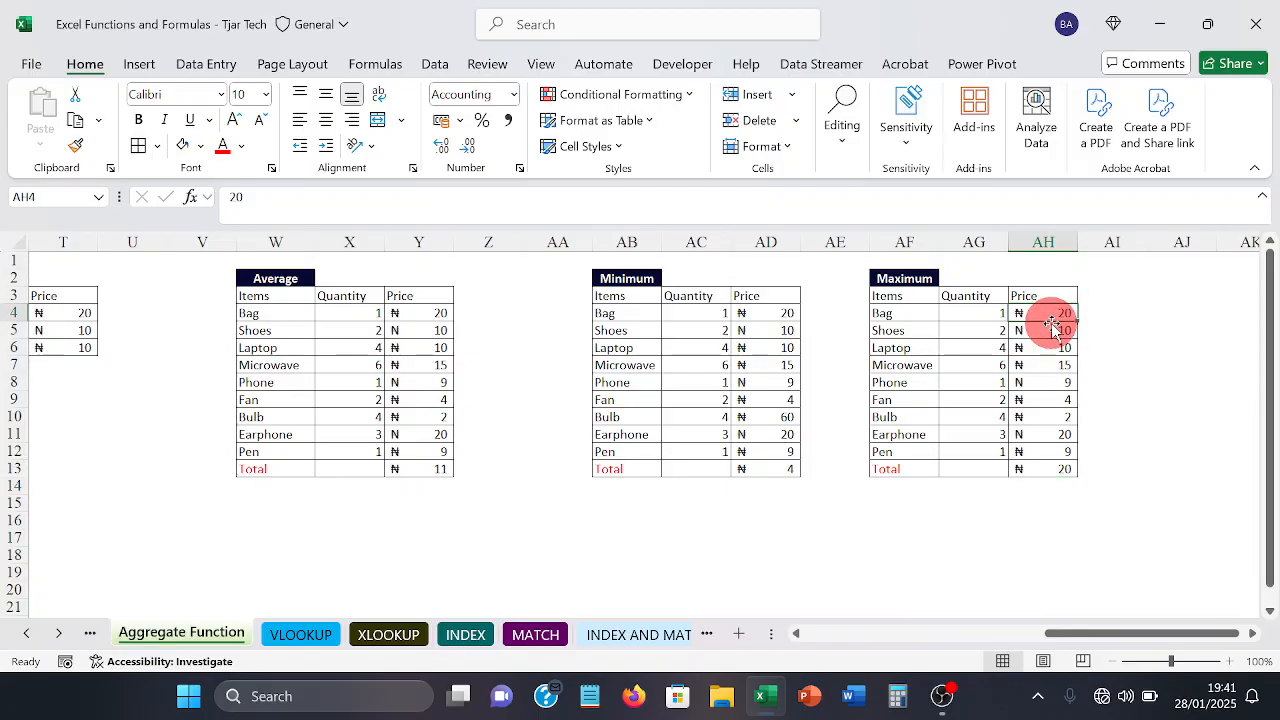
{"action": "type", "text": "8"}
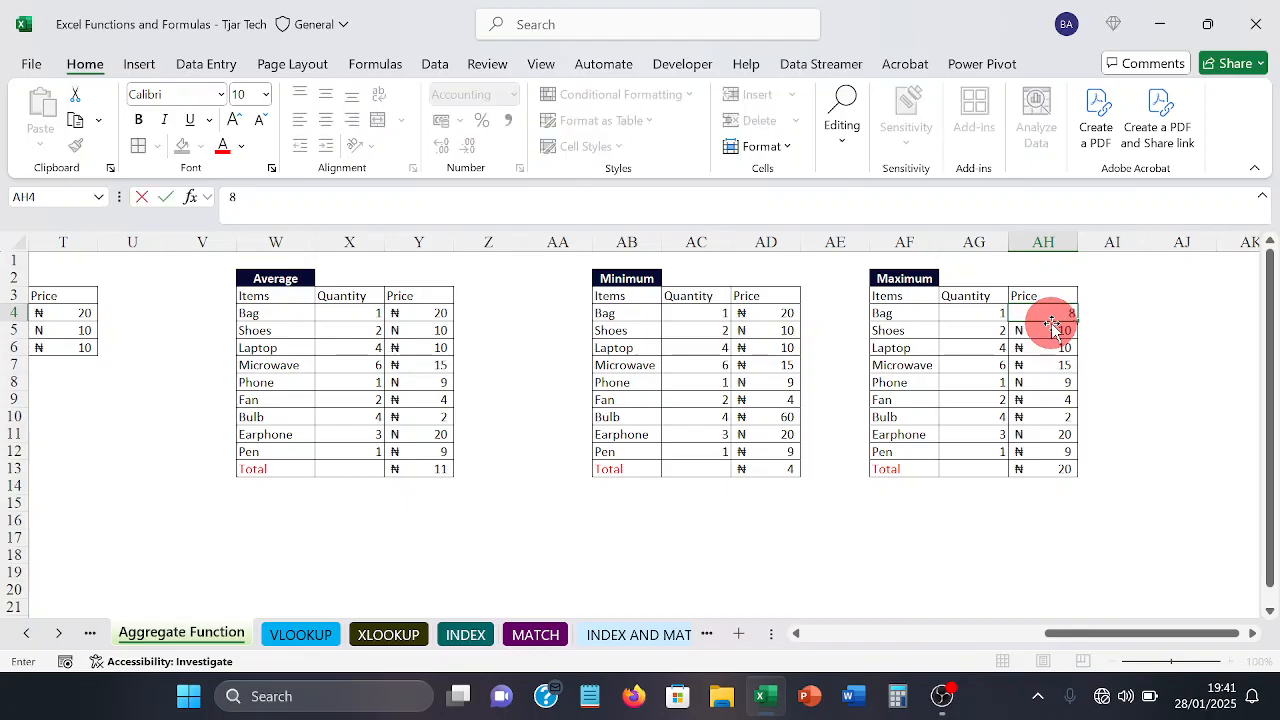
{"action": "type", "text": "0"}
{"action": "key", "text": "Return"}
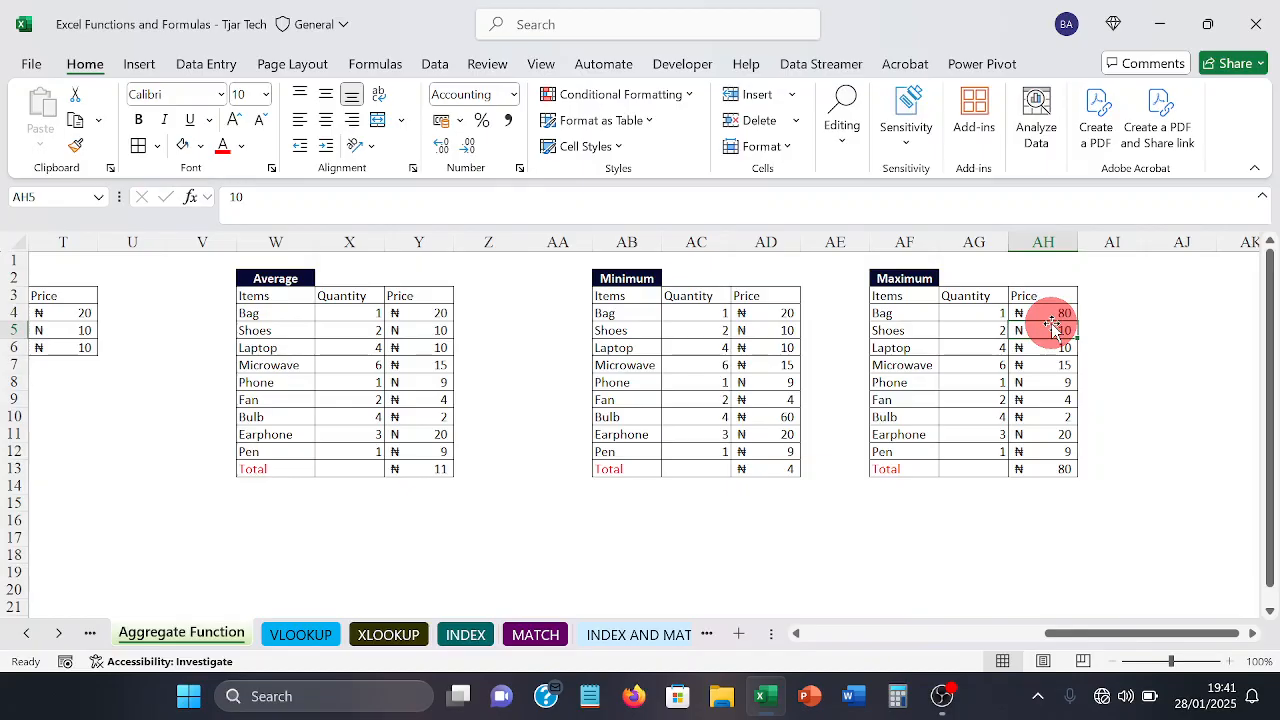
{"action": "left_click", "coordinate": [1039, 470]}
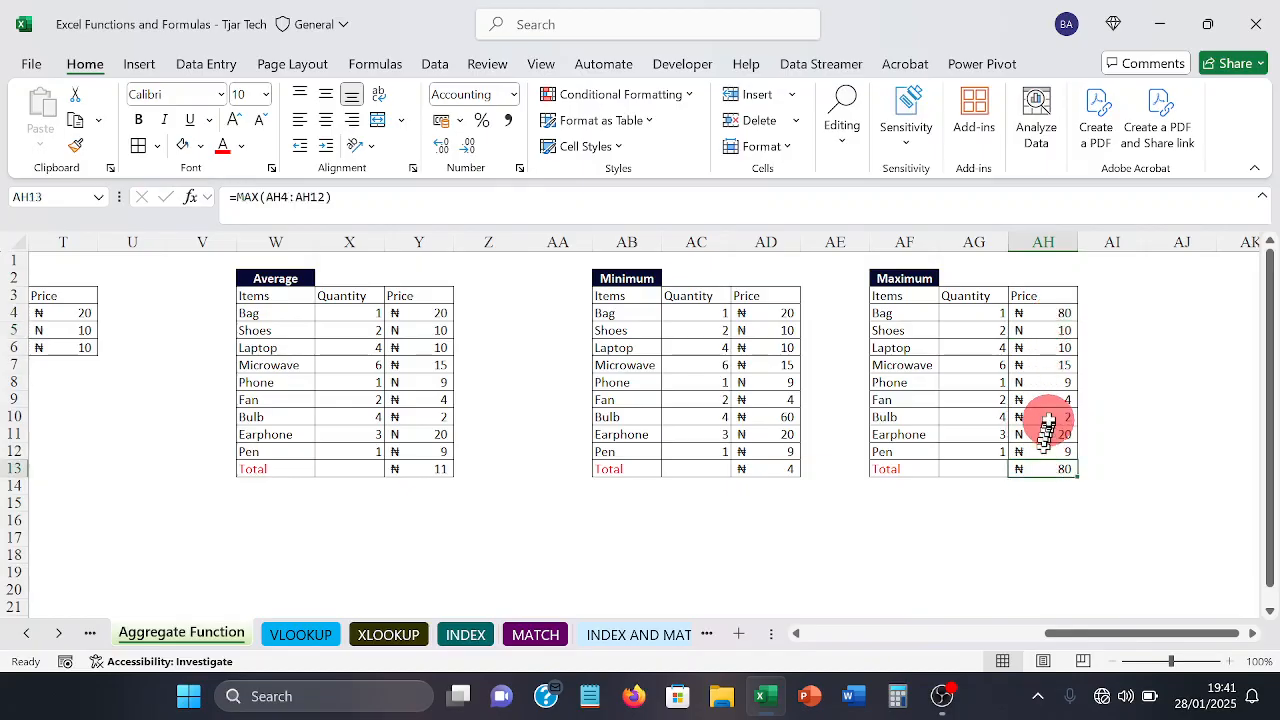
{"action": "left_click", "coordinate": [1045, 314]}
{"action": "left_click_drag", "start_coordinate": [1040, 325], "coordinate": [1020, 403]}
{"action": "left_click", "coordinate": [990, 433]}
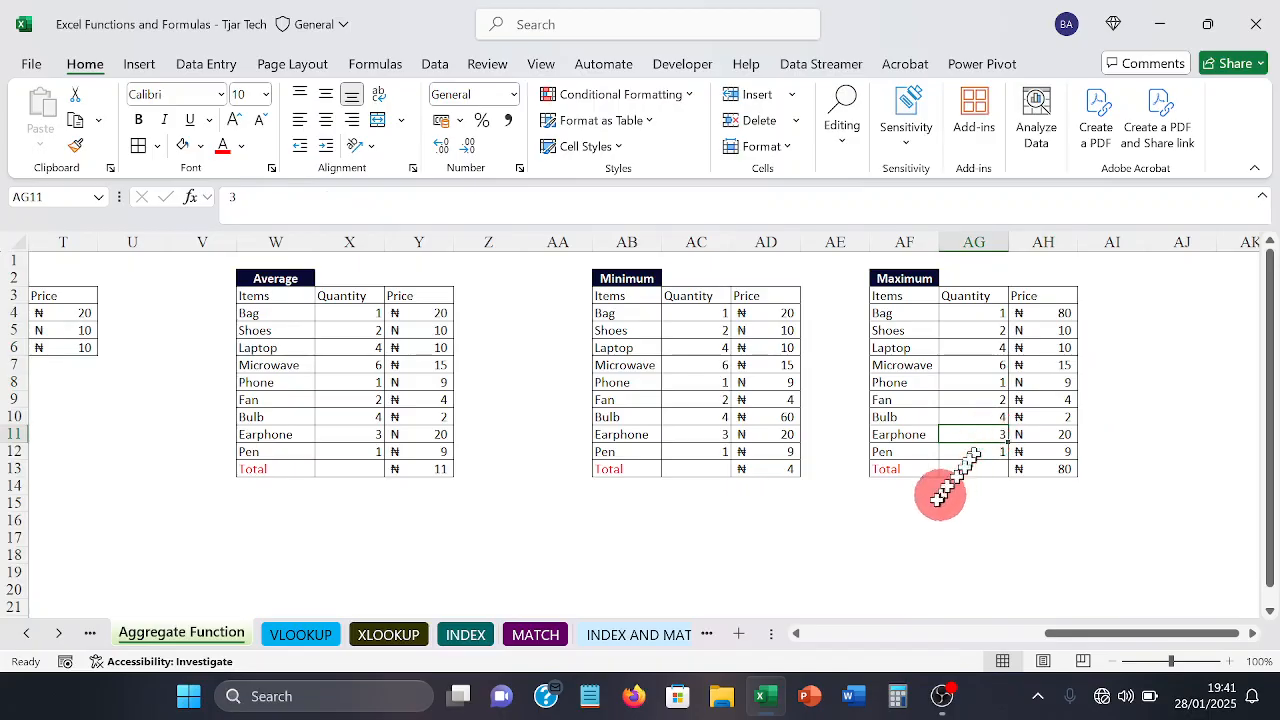
{"action": "left_click", "coordinate": [893, 536]}
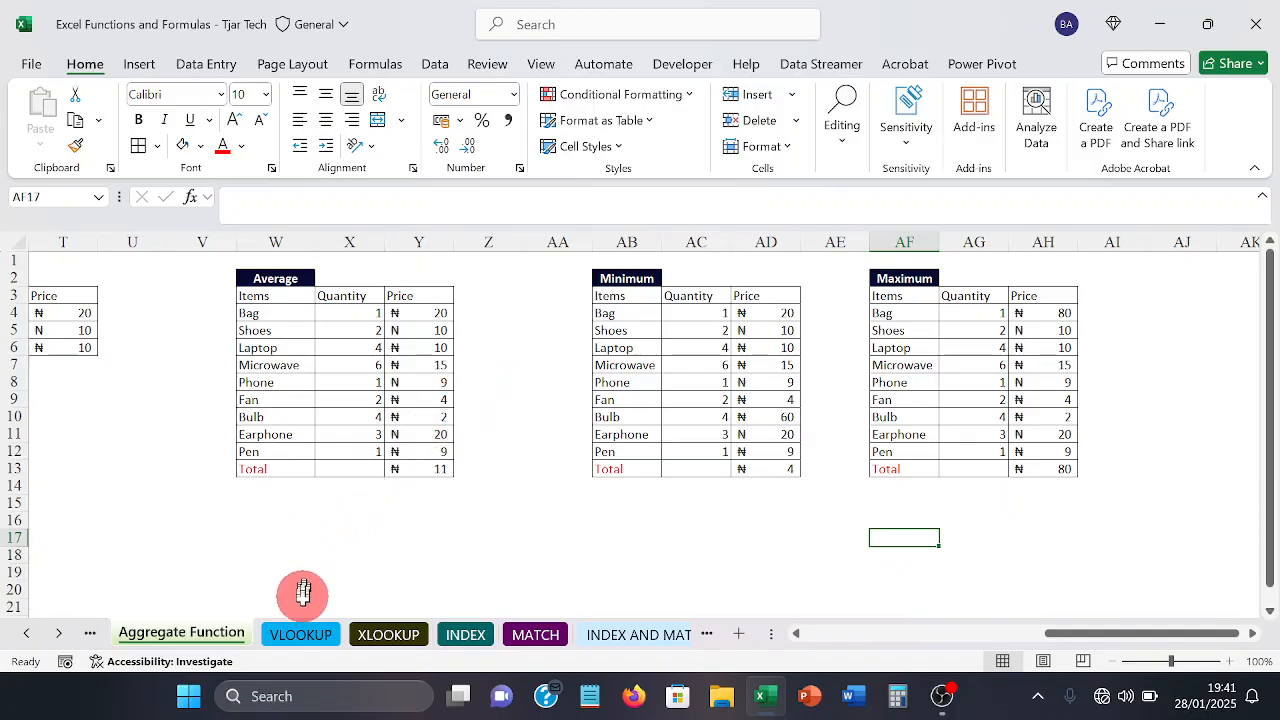
Step: Switch to the VLOOKUP sheet and delete the existing phone result in B18 and the full name in A18
{"action": "left_click", "coordinate": [299, 636]}
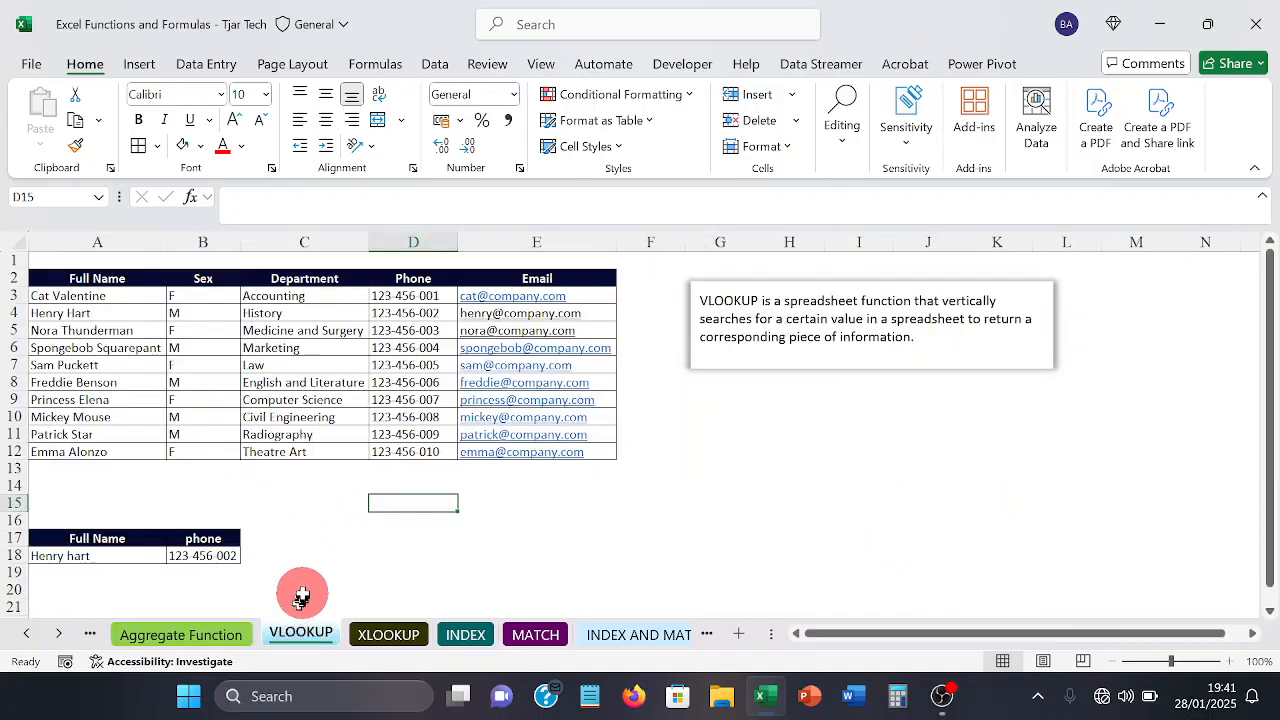
{"action": "left_click", "coordinate": [229, 561]}
{"action": "key", "text": "Delete"}
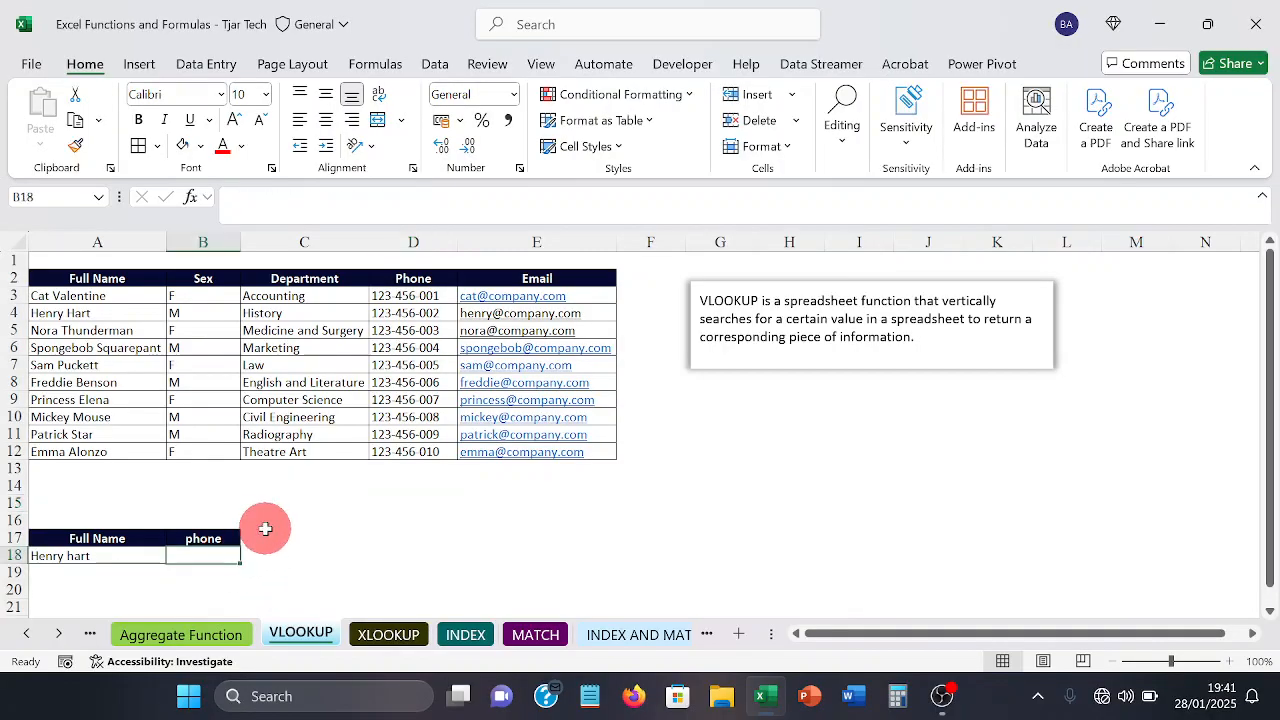
{"action": "key", "text": "Left"}
{"action": "key", "text": "Delete"}
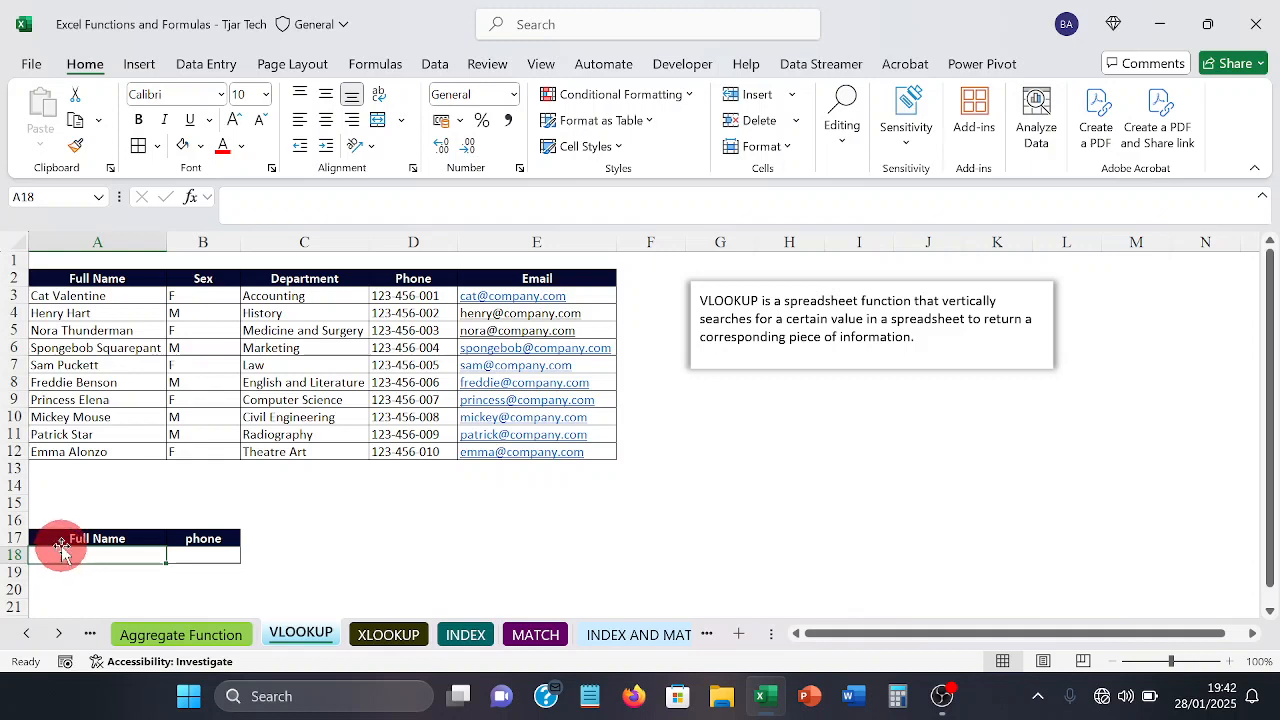
Step: Clear all contents and formatting from the old lookup block in A17:B18
{"action": "left_click_drag", "start_coordinate": [52, 540], "coordinate": [184, 547]}
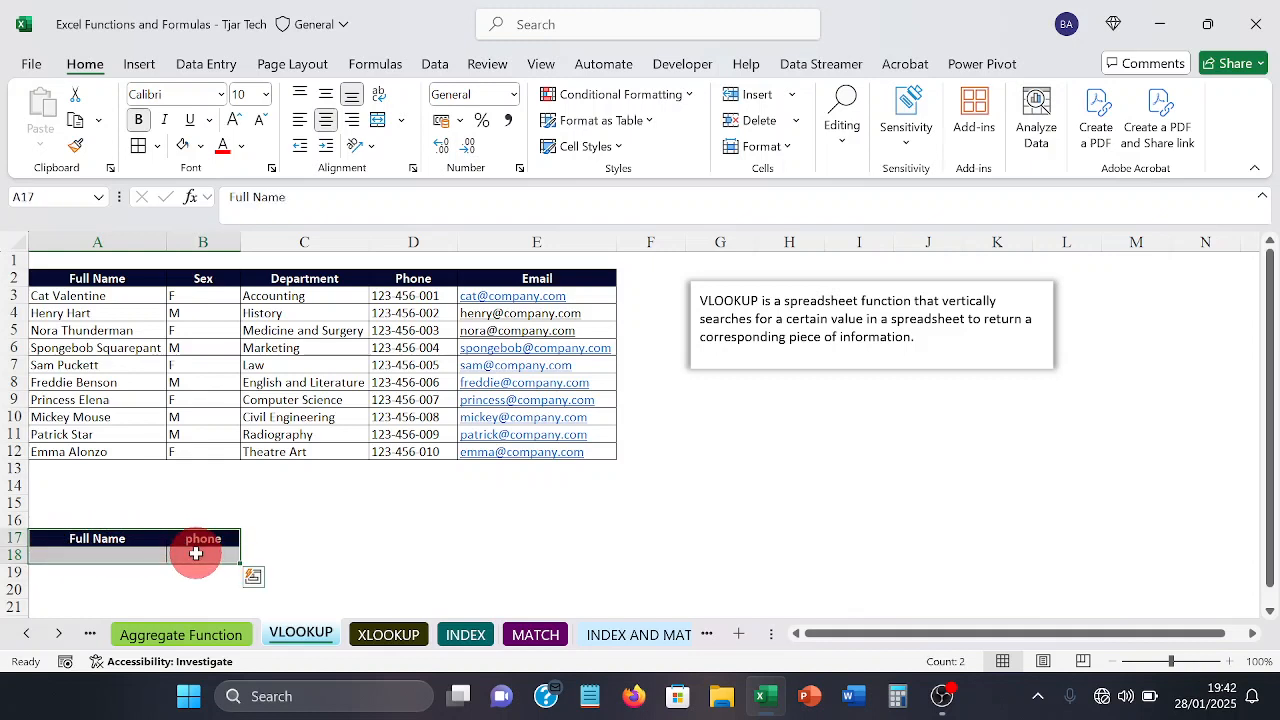
{"action": "key", "text": "Delete"}
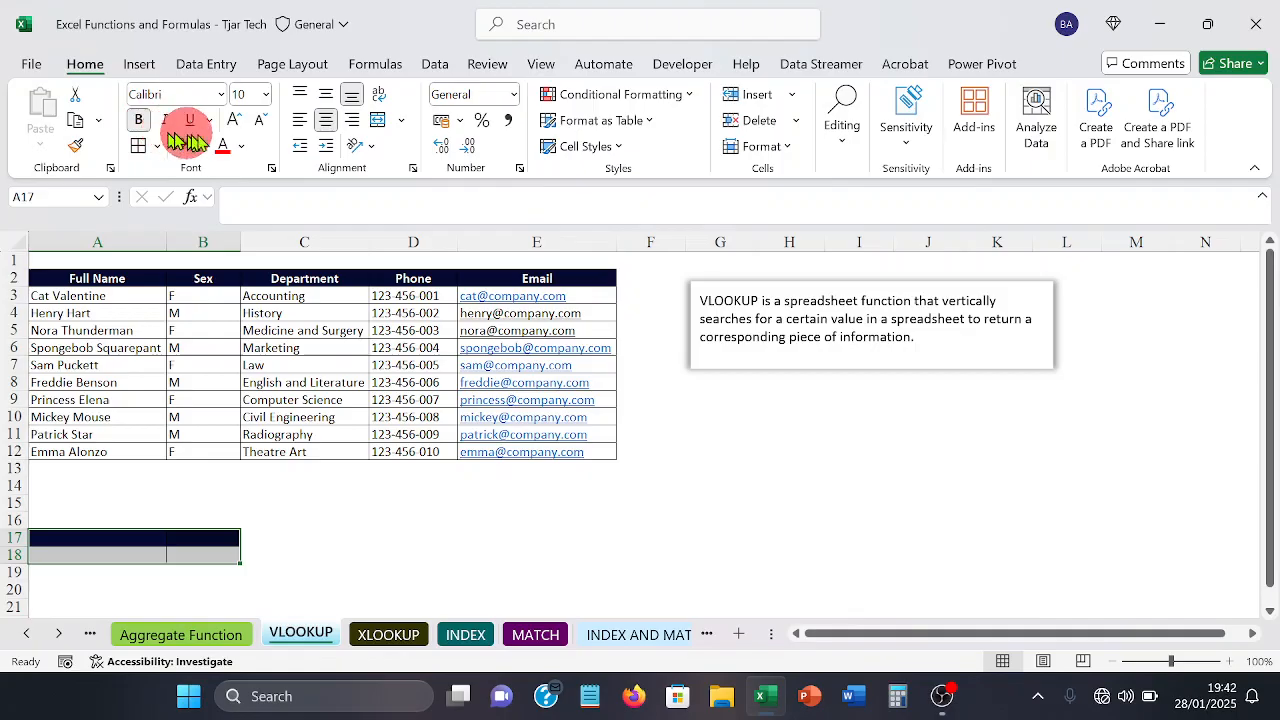
{"action": "left_click", "coordinate": [838, 155]}
{"action": "left_click", "coordinate": [865, 239]}
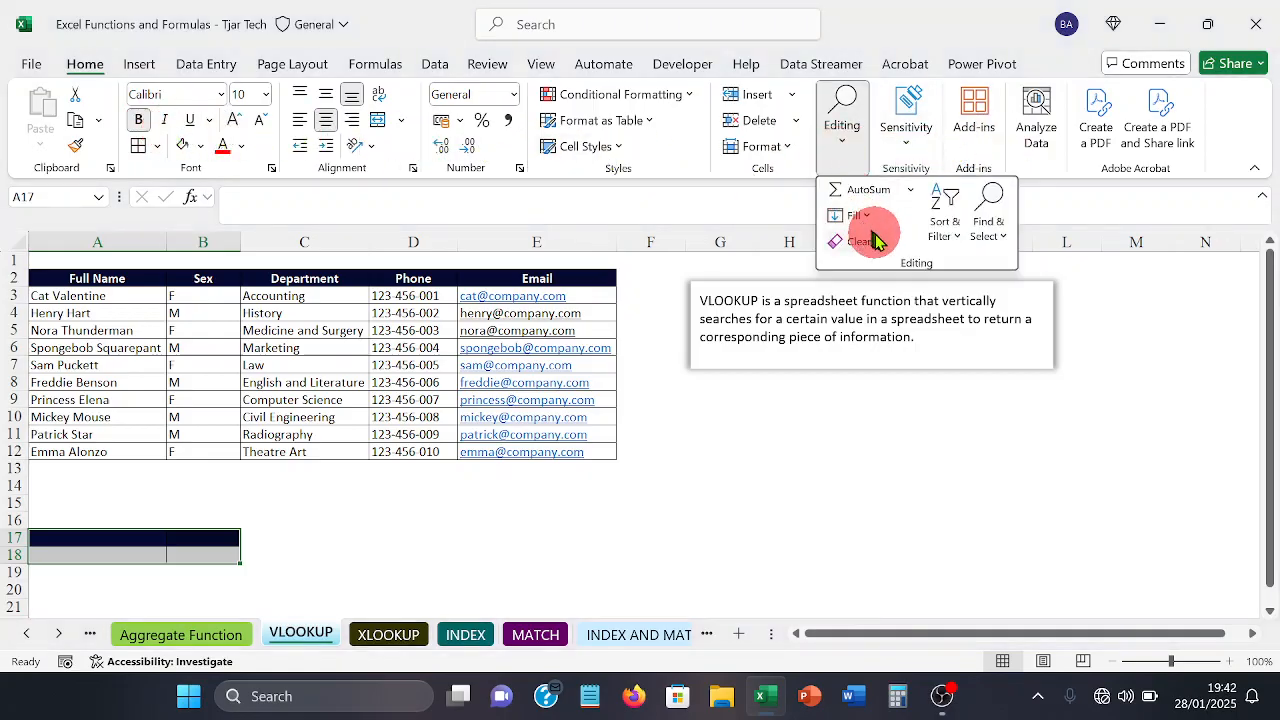
{"action": "left_click", "coordinate": [870, 268]}
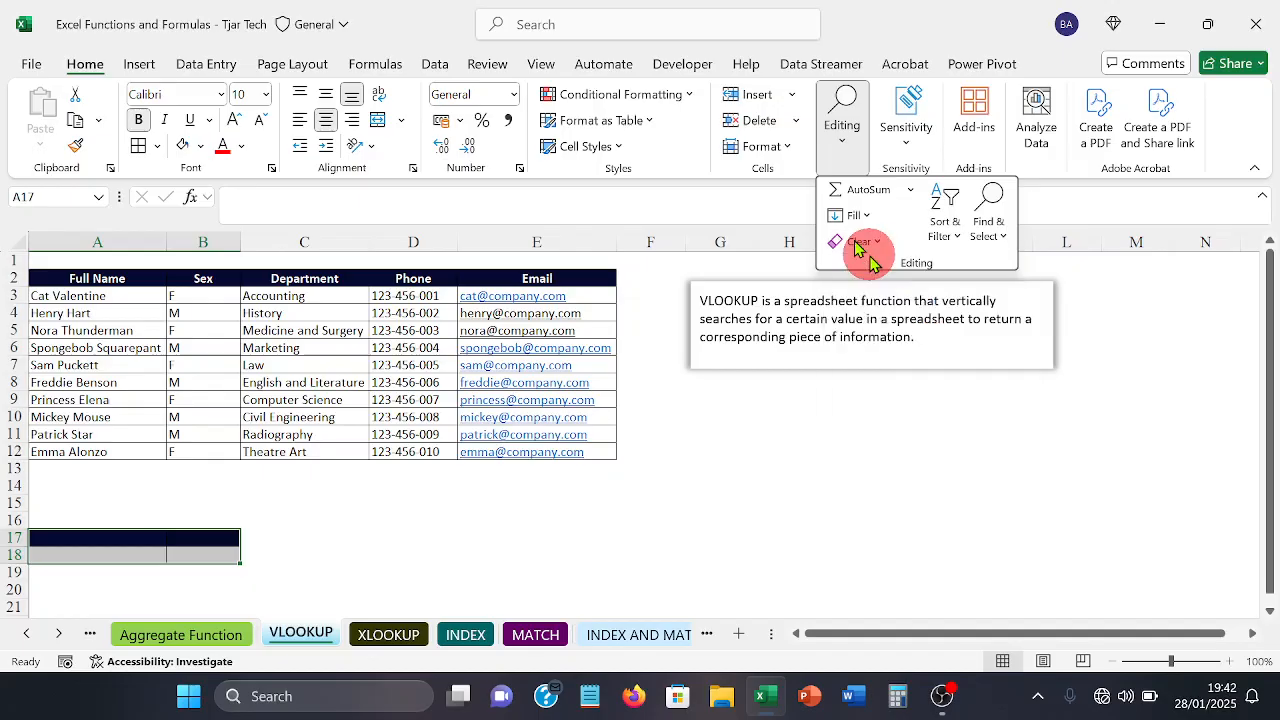
{"action": "left_click", "coordinate": [208, 475]}
{"action": "left_click", "coordinate": [205, 471]}
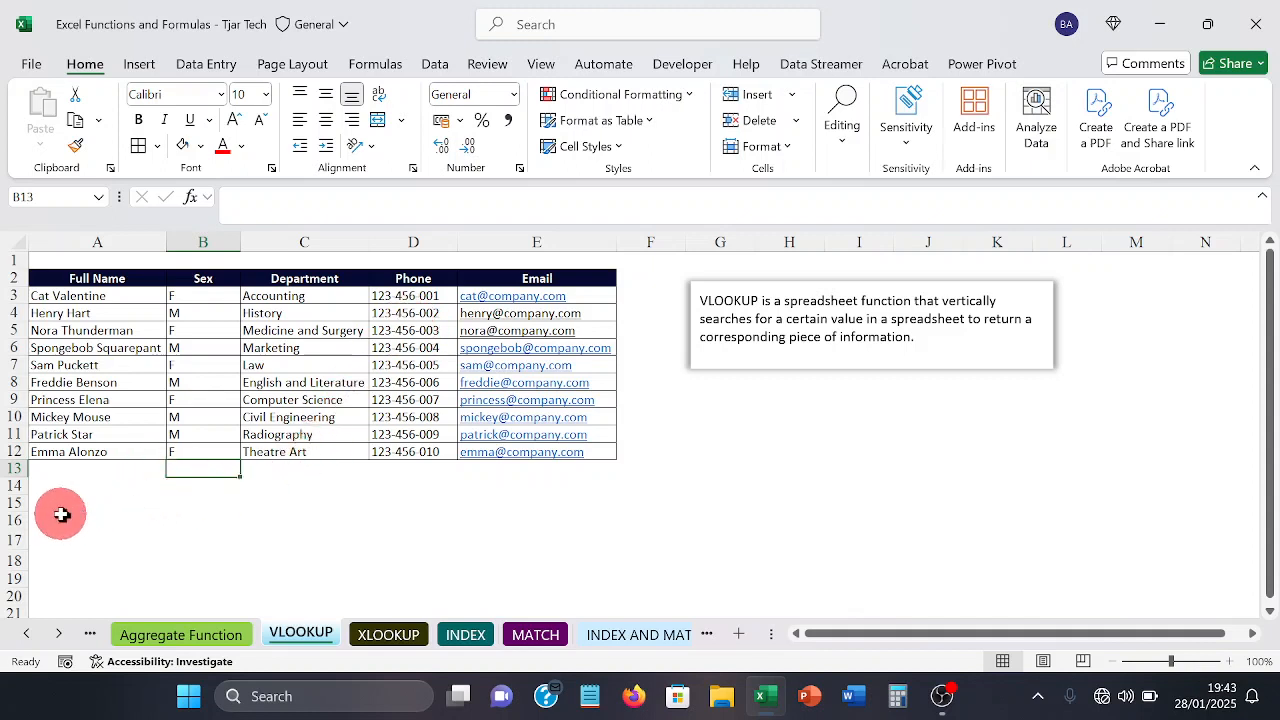
Step: Add all borders to A15:B16 and enter the headers Full Name in A15 and Phone in B15
{"action": "left_click_drag", "start_coordinate": [57, 503], "coordinate": [174, 503]}
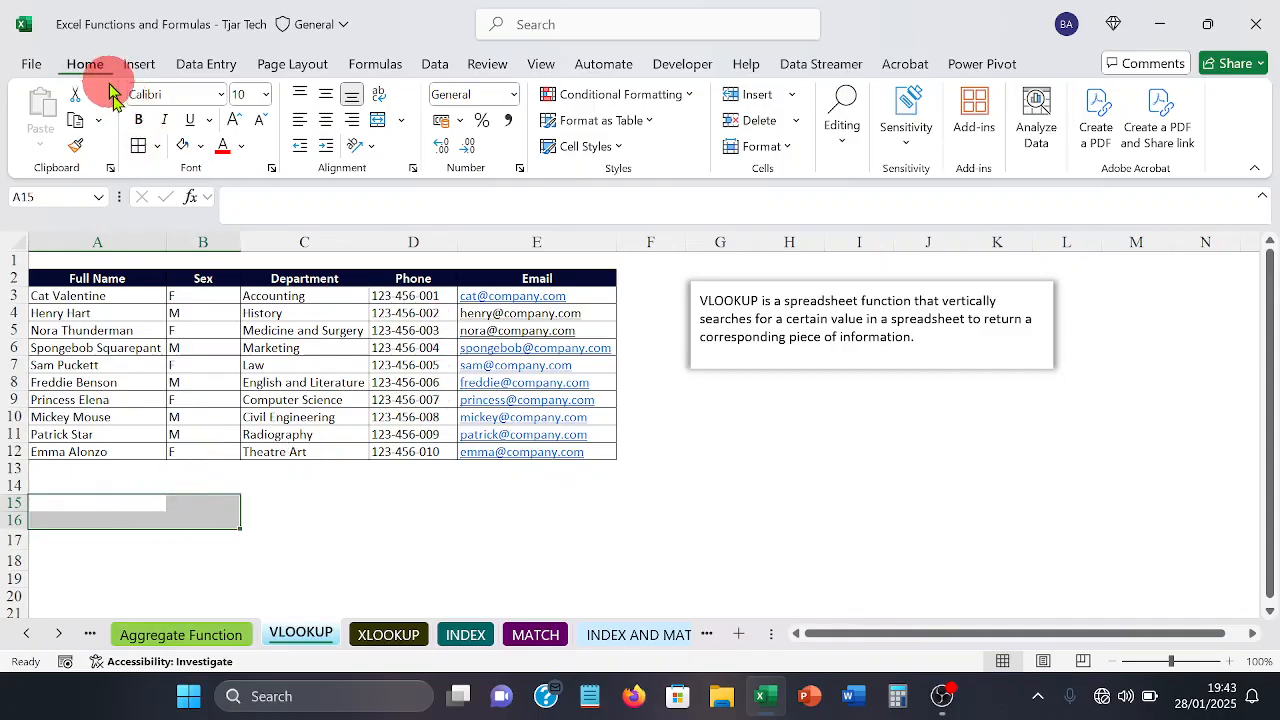
{"action": "left_click", "coordinate": [137, 147]}
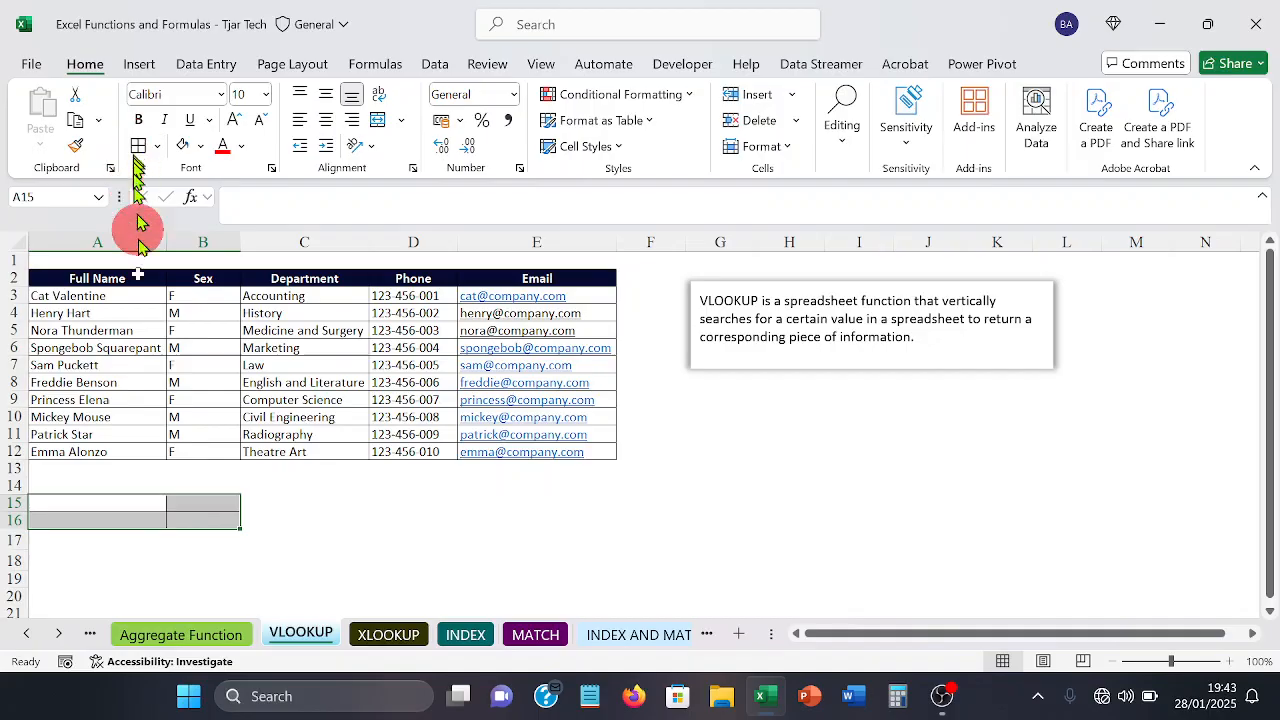
{"action": "left_click", "coordinate": [59, 505]}
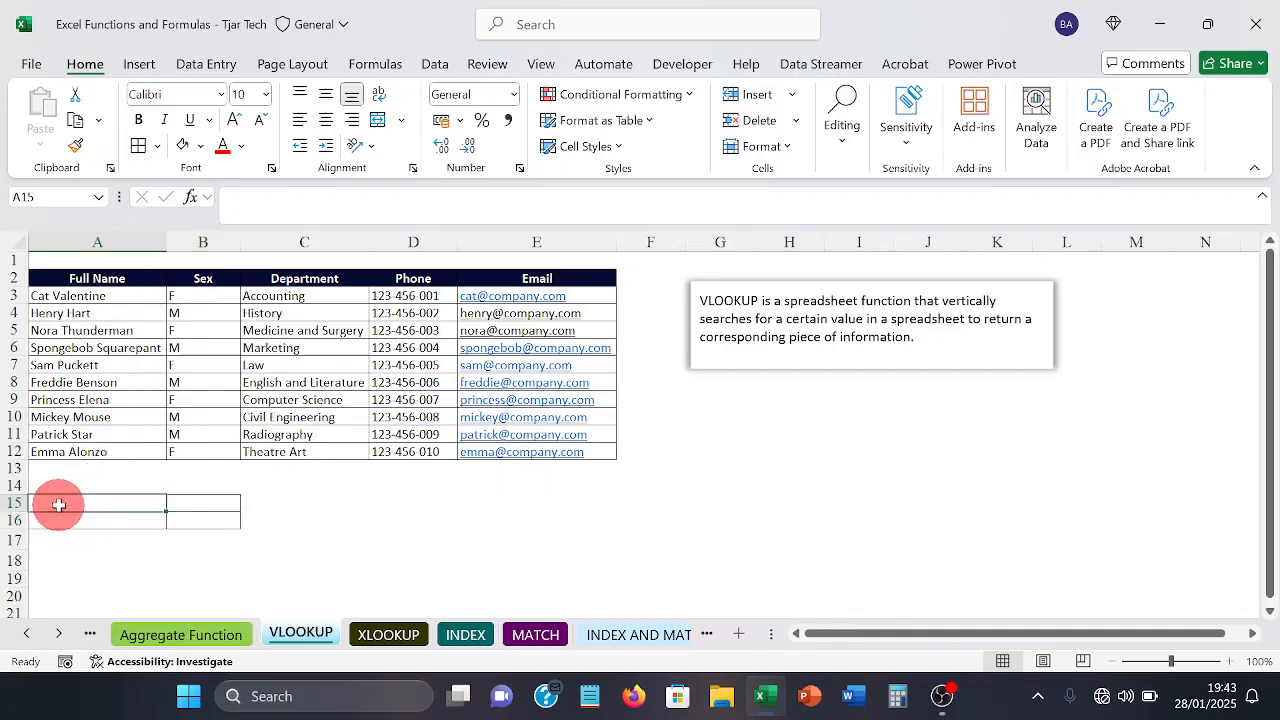
{"action": "type", "text": "Full"}
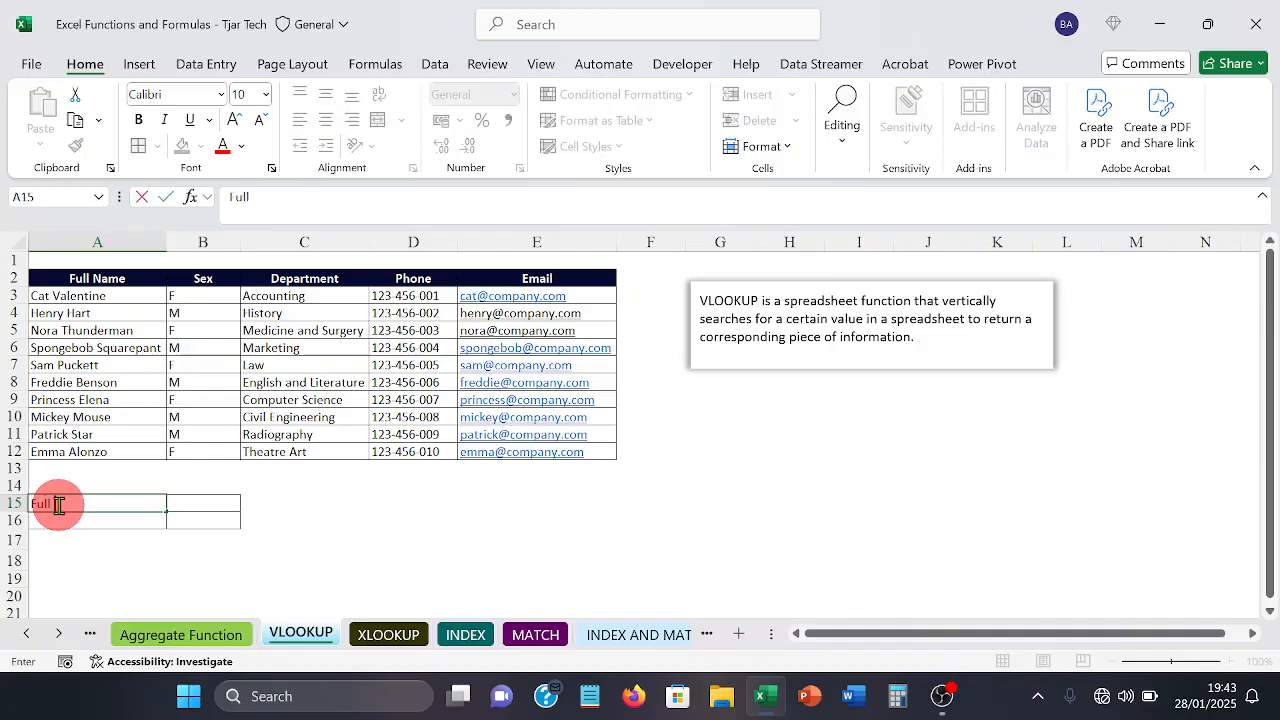
{"action": "type", "text": "Name"}
{"action": "key", "text": "Tab"}
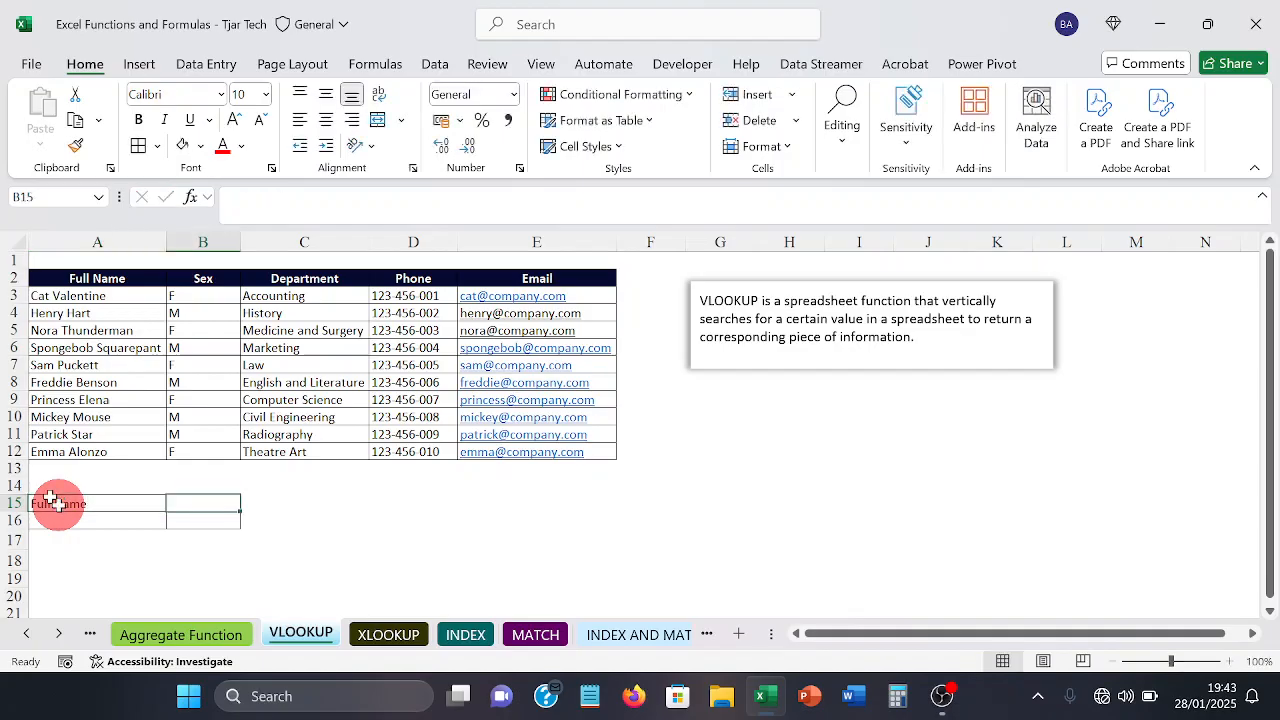
{"action": "type", "text": "Pho"}
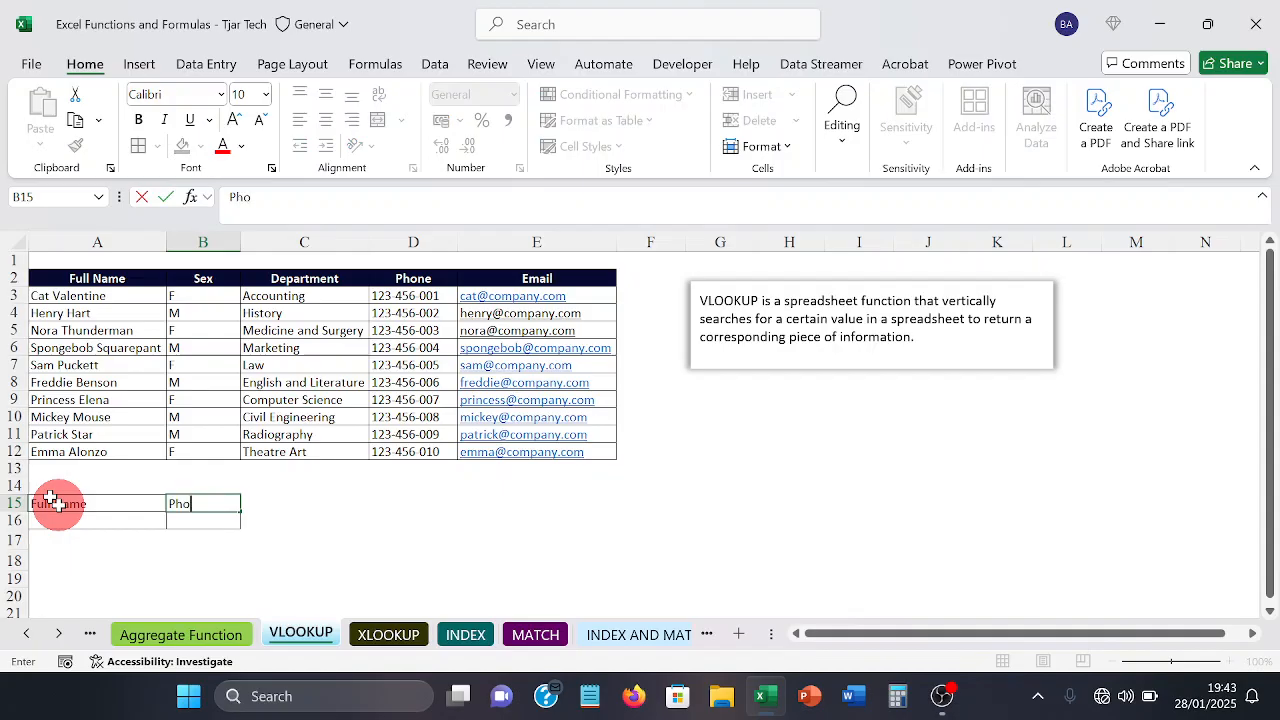
{"action": "type", "text": "ne"}
{"action": "key", "text": "Return"}
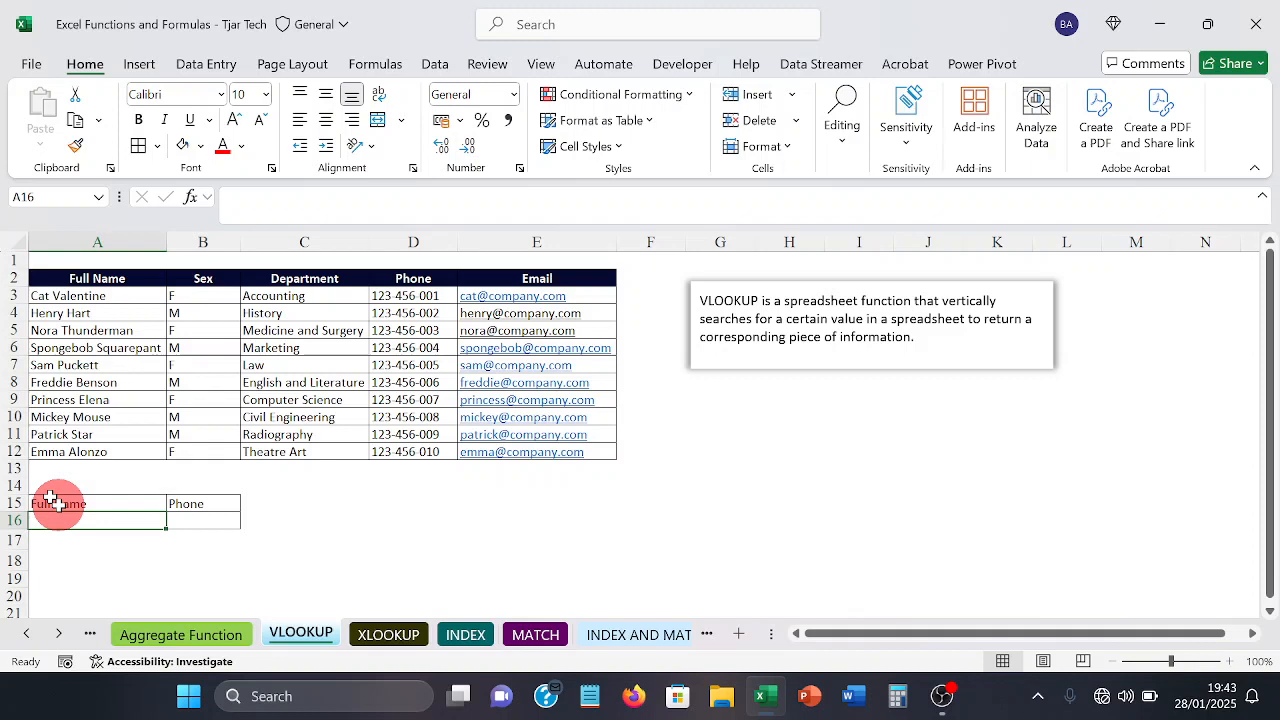
Step: Enter the full name of the Civil Engineering person from A10 as the lookup value in A16
{"action": "type", "text": "Mi"}
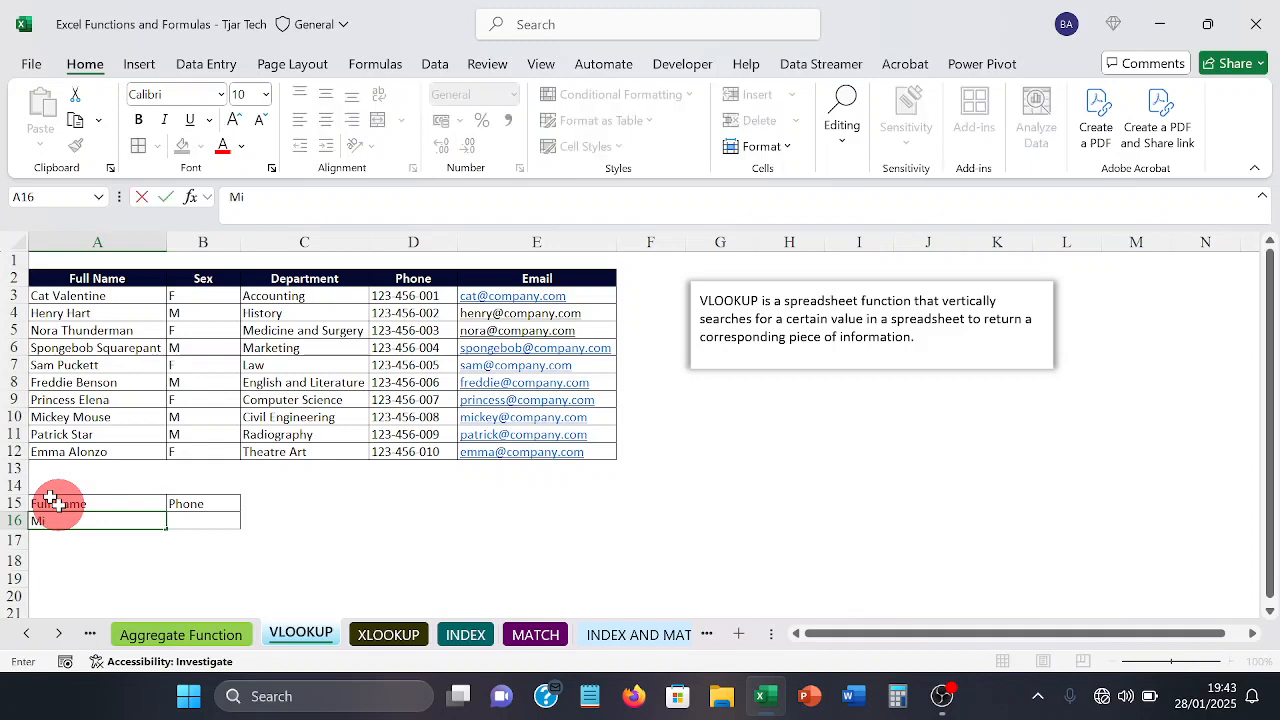
{"action": "type", "text": "ckey Mouse"}
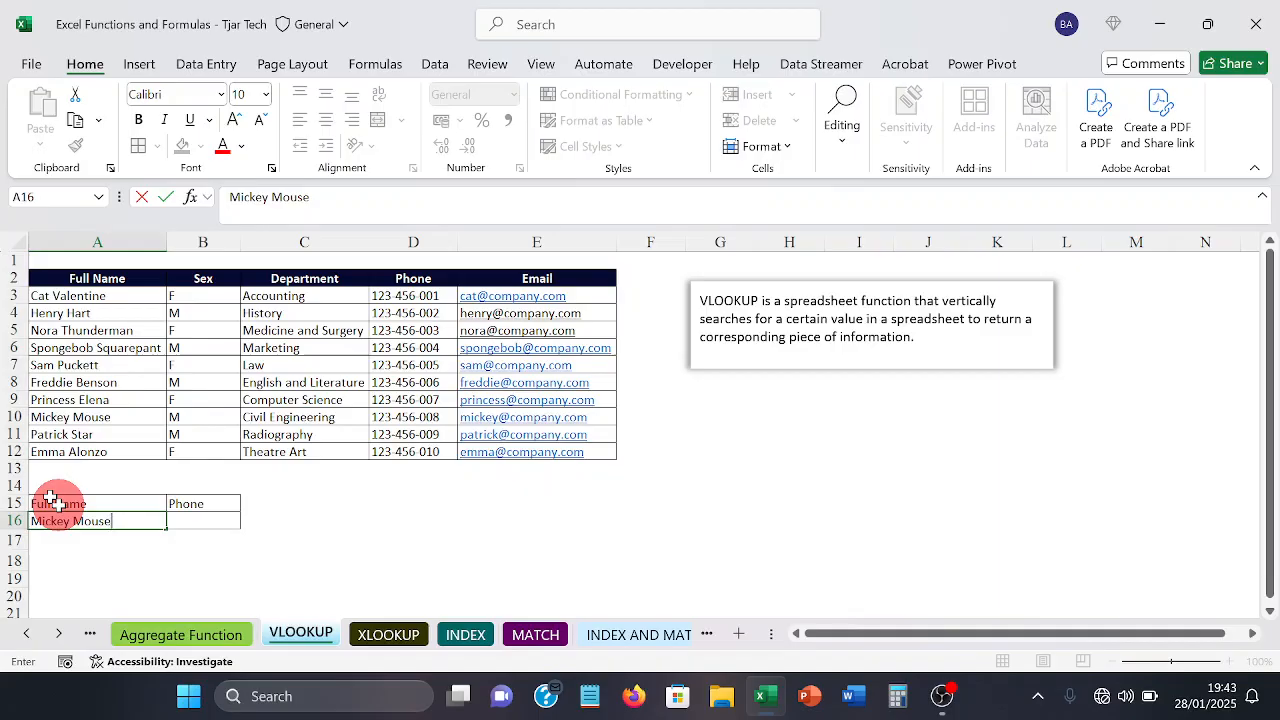
{"action": "key", "text": "Tab"}
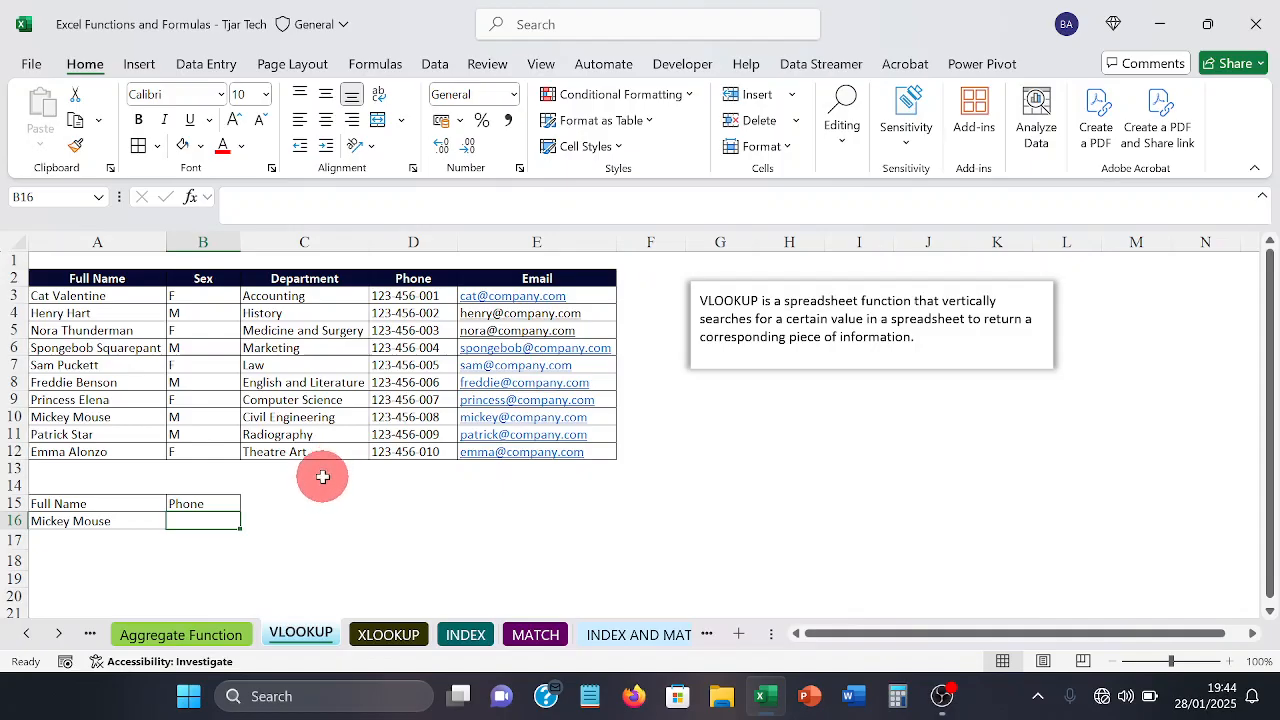
Step: Look up the phone number for A16 in cell B16 with the formula =VLOOKUP(A16,A3:E12,4,0)
{"action": "type", "text": "="}
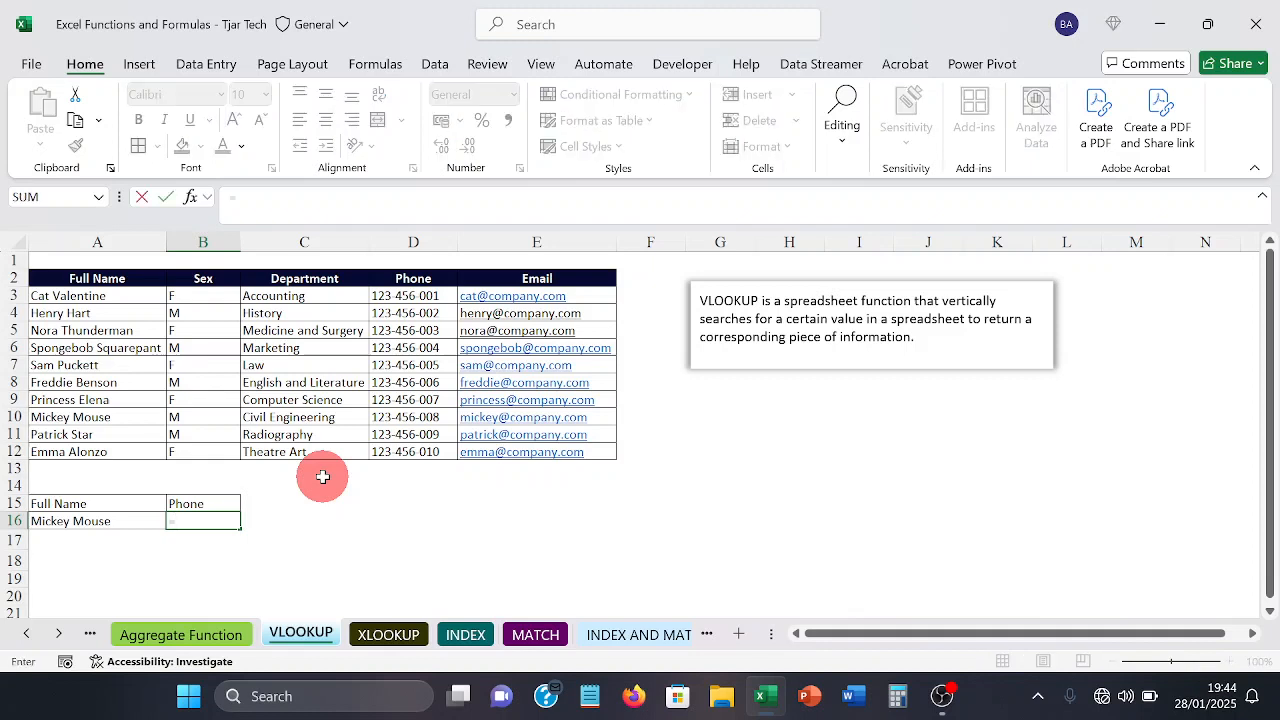
{"action": "type", "text": "vl"}
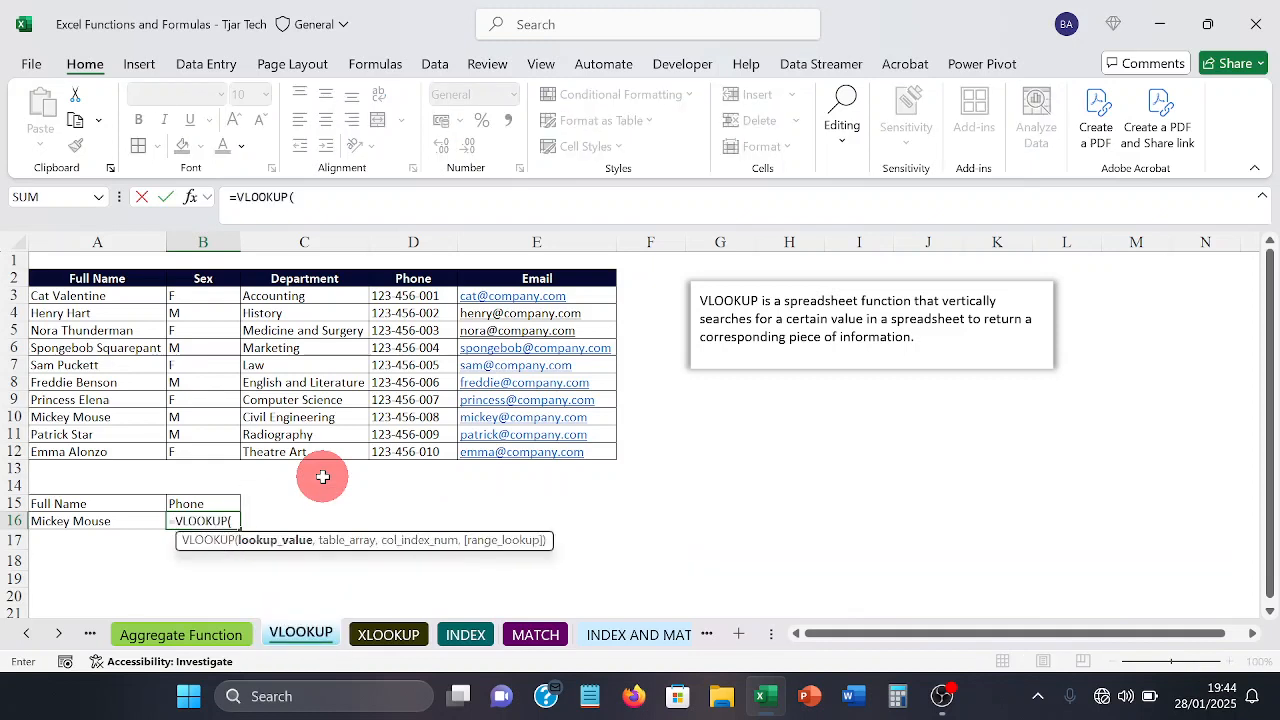
{"action": "key", "text": "Tab"}
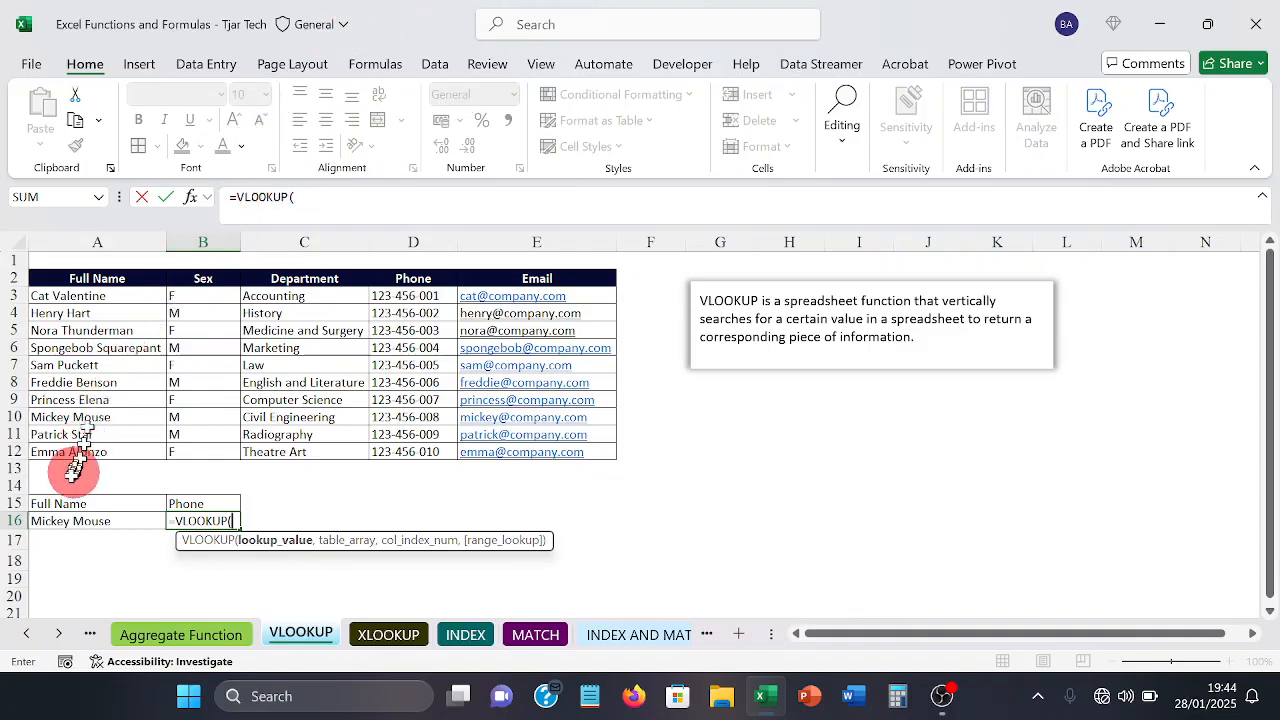
{"action": "left_click", "coordinate": [46, 521]}
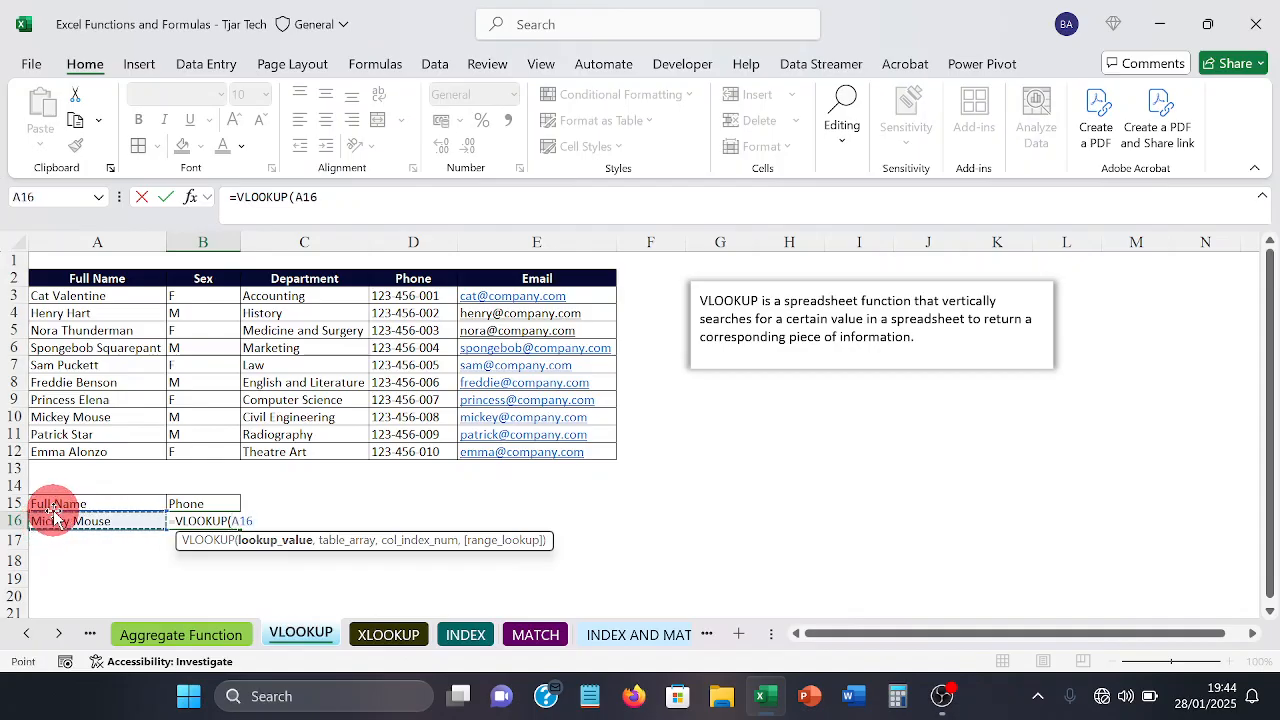
{"action": "type", "text": ","}
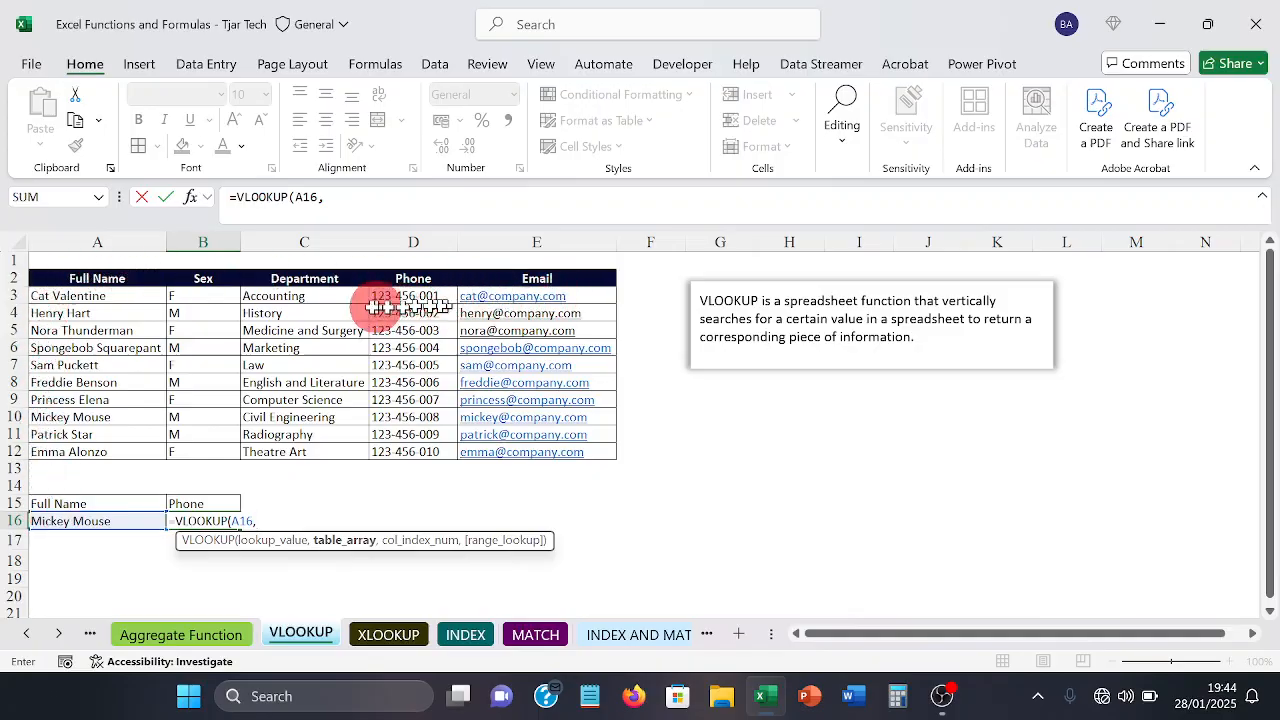
{"action": "left_click", "coordinate": [98, 298]}
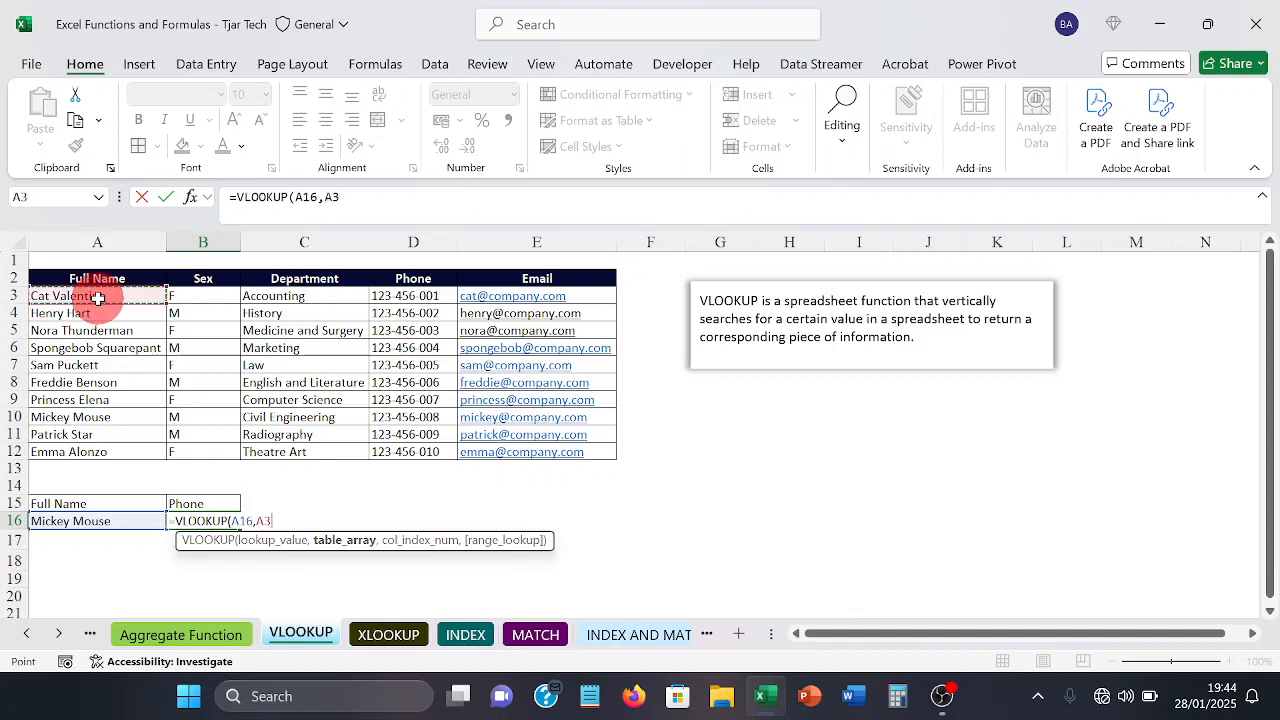
{"action": "left_click_drag", "start_coordinate": [170, 300], "coordinate": [520, 450]}
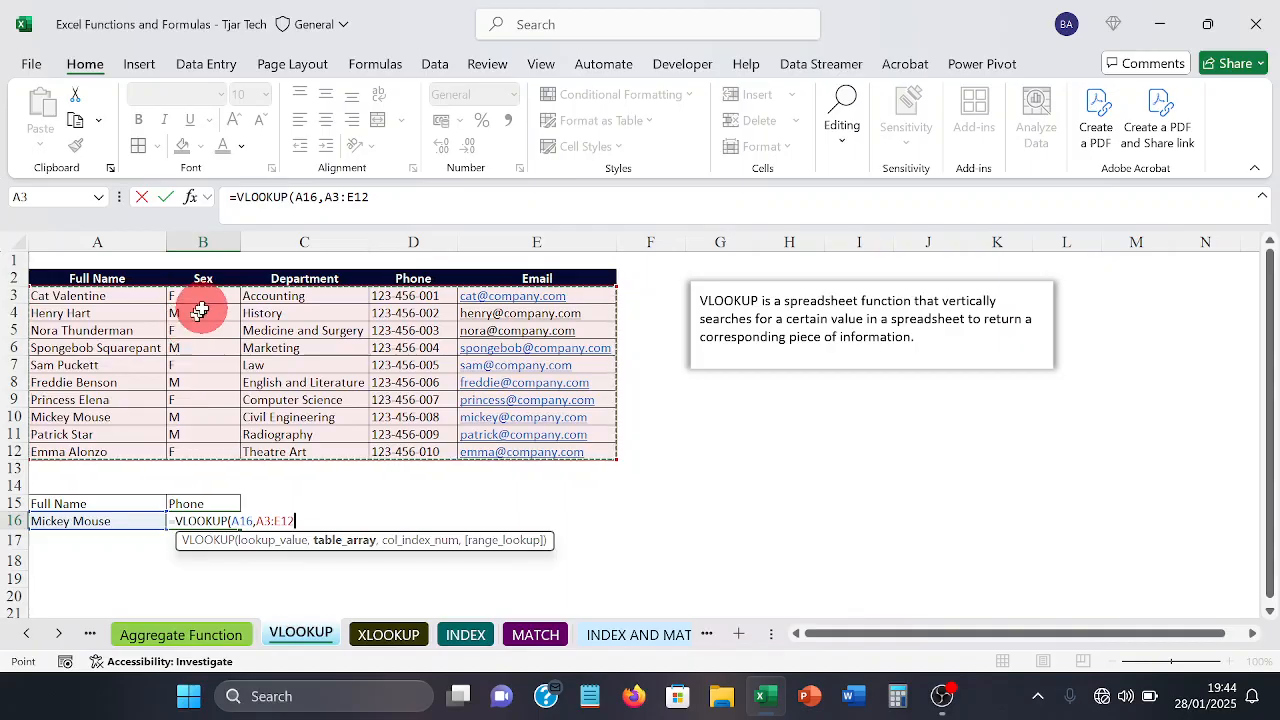
{"action": "type", "text": ",4"}
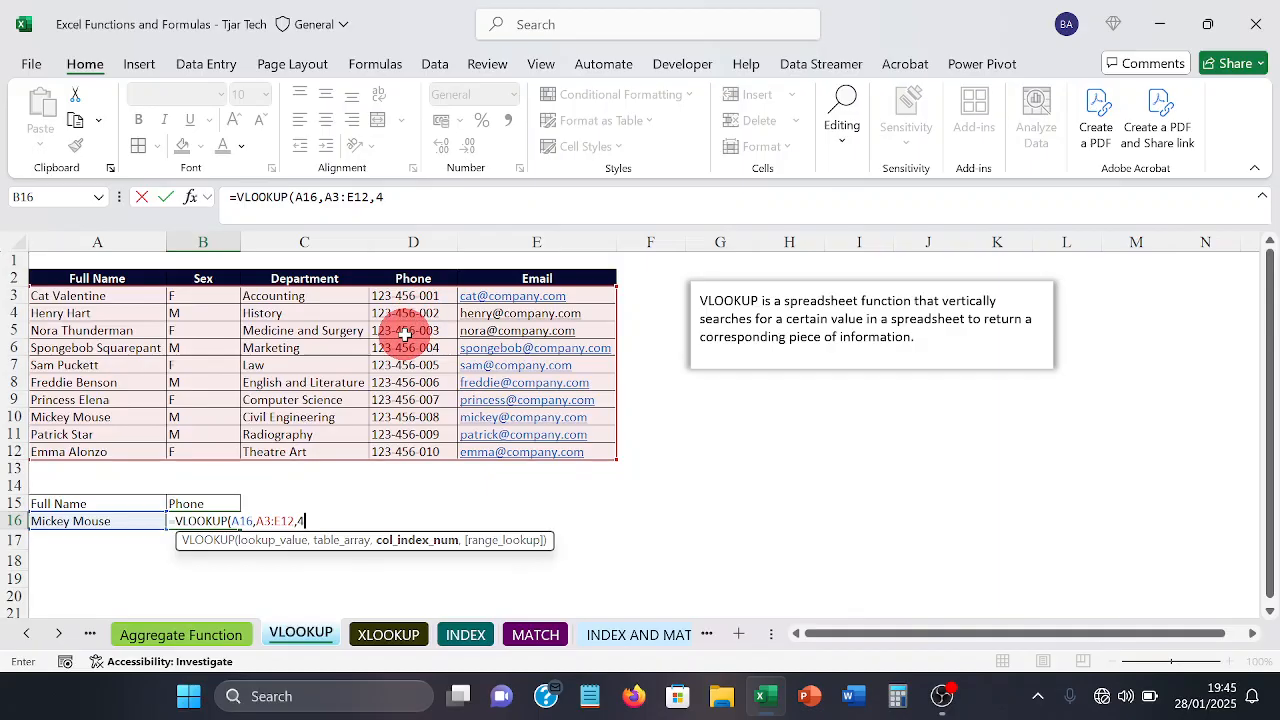
{"action": "type", "text": ","}
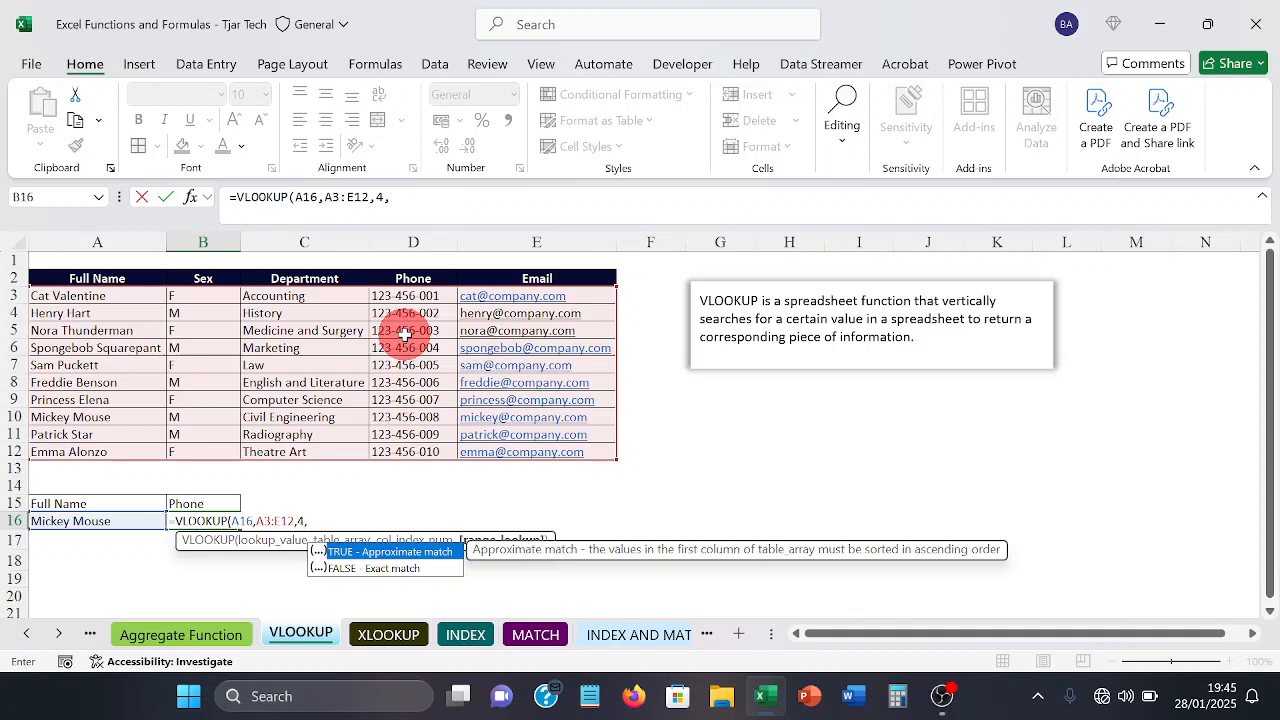
{"action": "key", "text": "Down"}
{"action": "type", "text": "0)"}
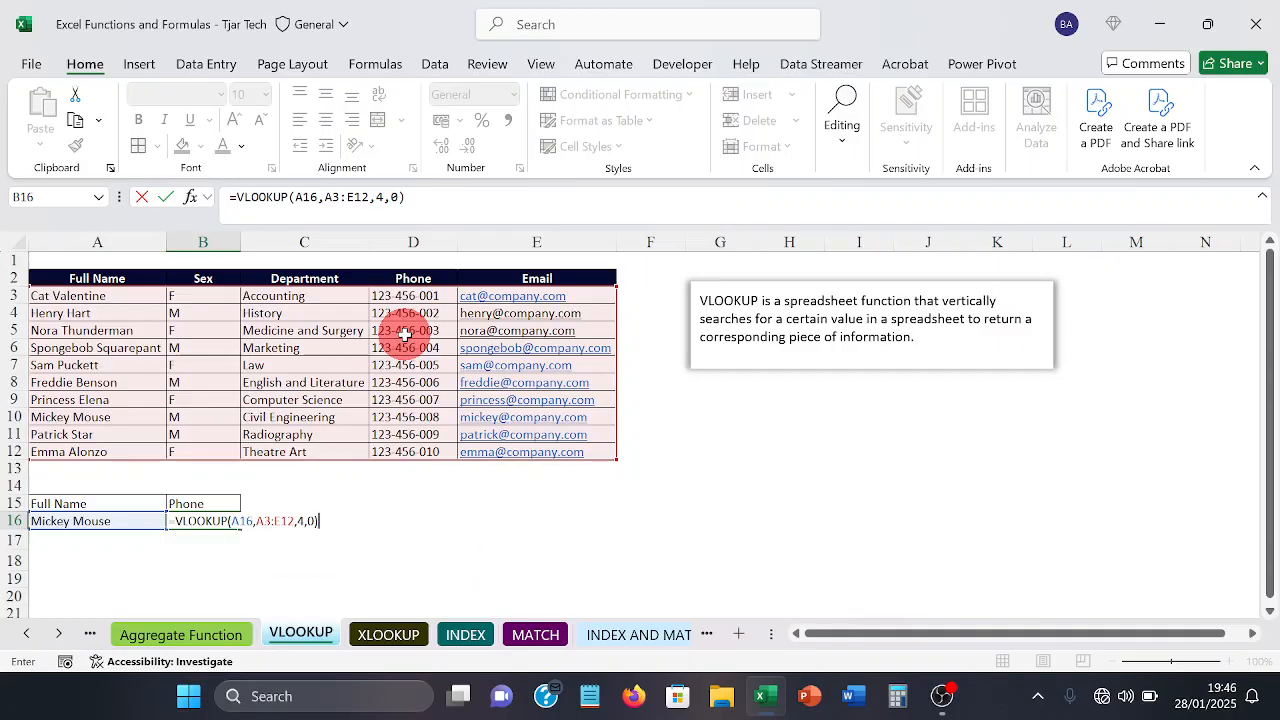
{"action": "key", "text": "Return"}
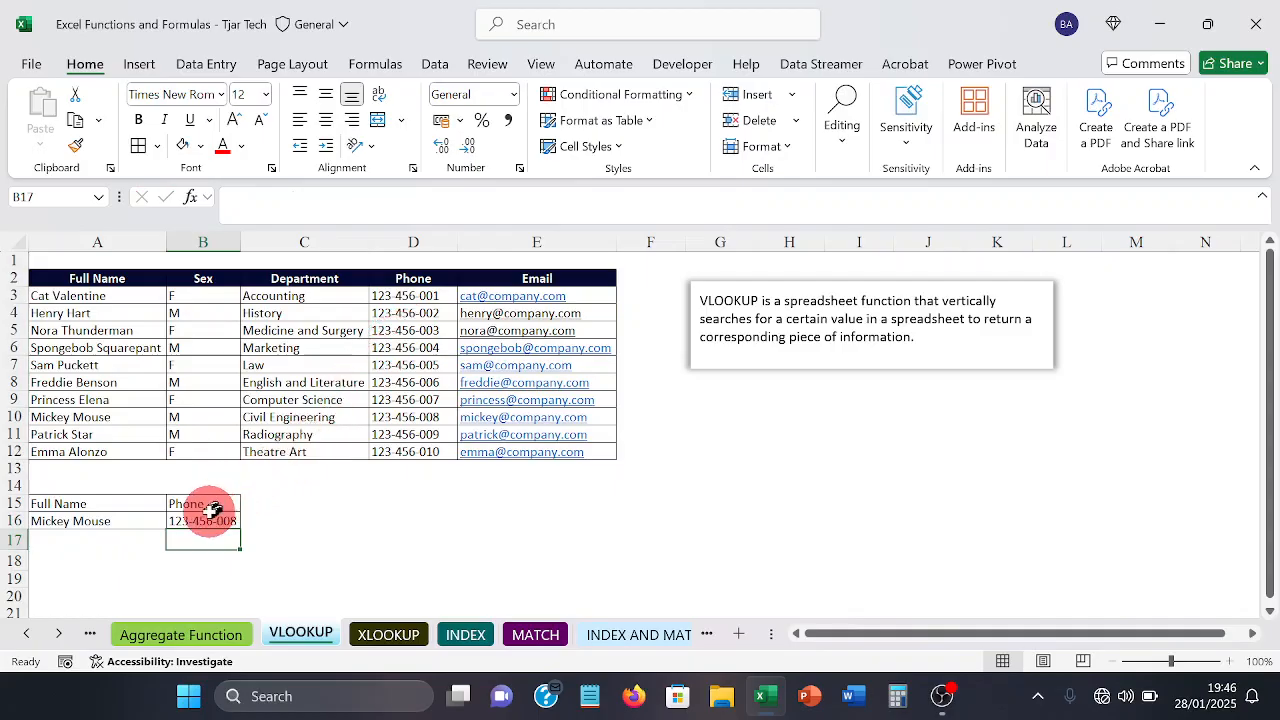
Step: Replace the lookup name in A16 with the Theatre Art person's full name from A12 and check the formula in B16
{"action": "left_click", "coordinate": [132, 519]}
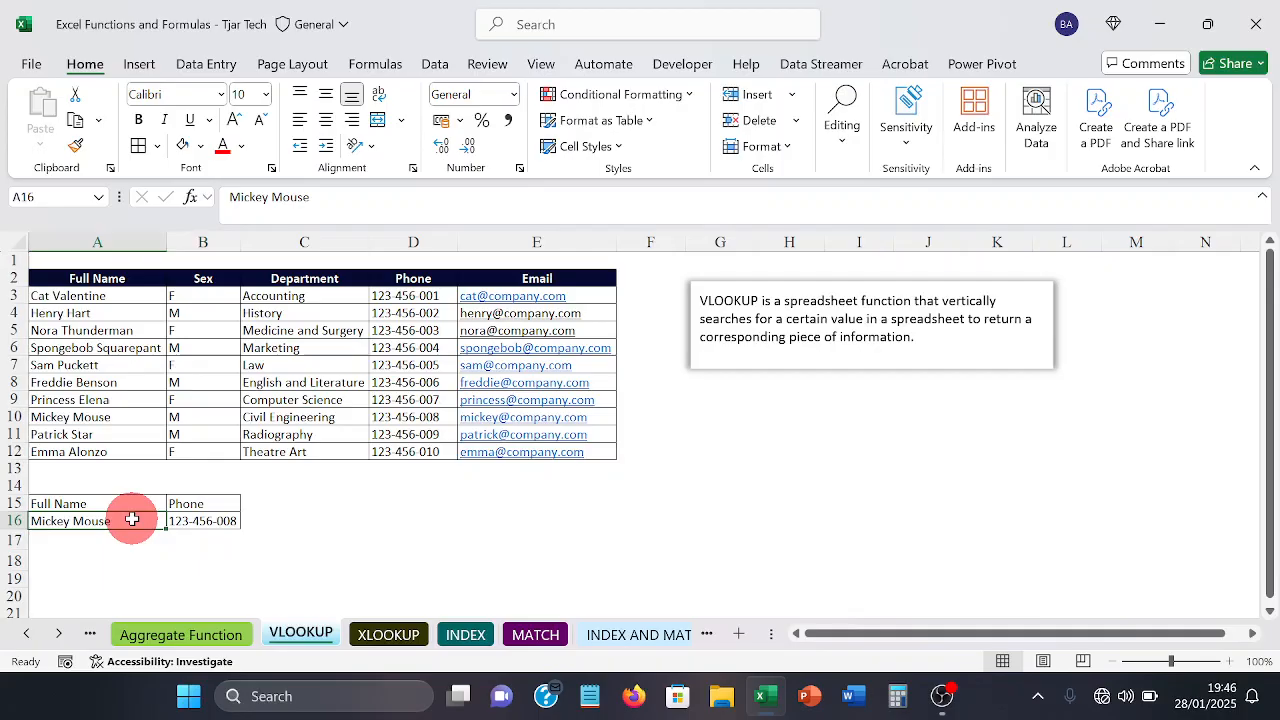
{"action": "key", "text": "BackSpace"}
{"action": "type", "text": "Emm"}
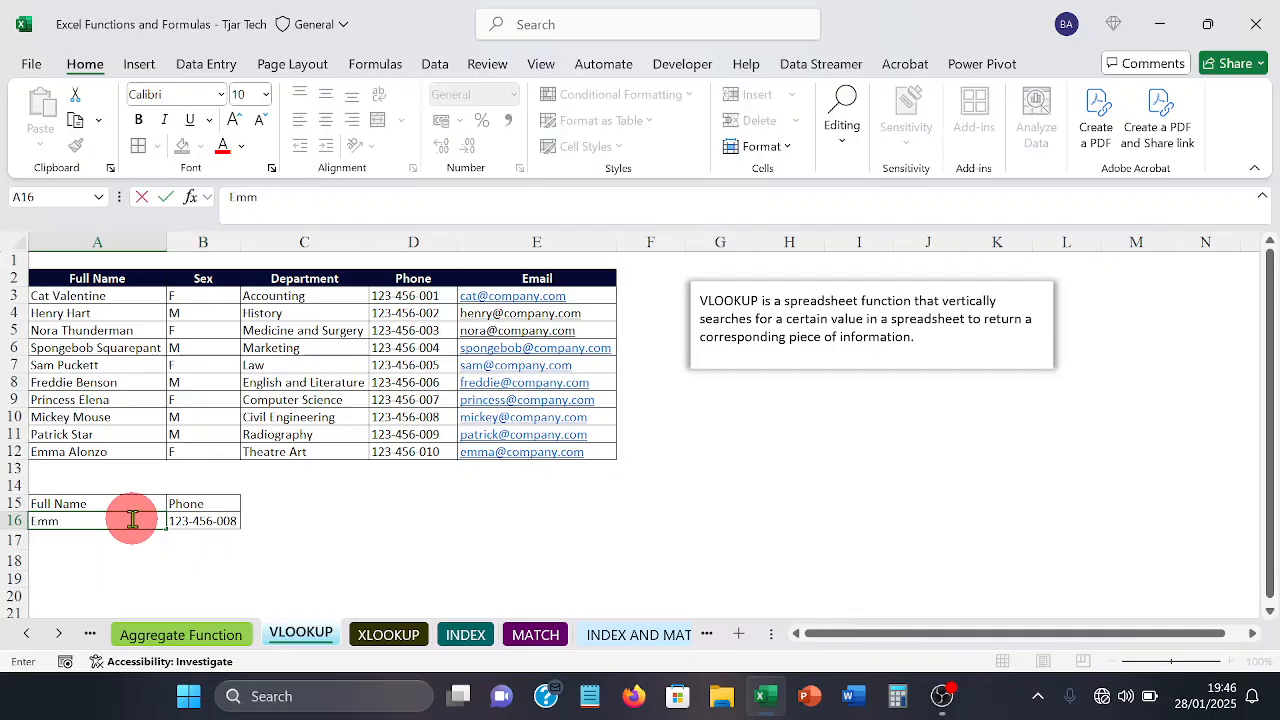
{"action": "type", "text": "a Alonzo"}
{"action": "key", "text": "Return"}
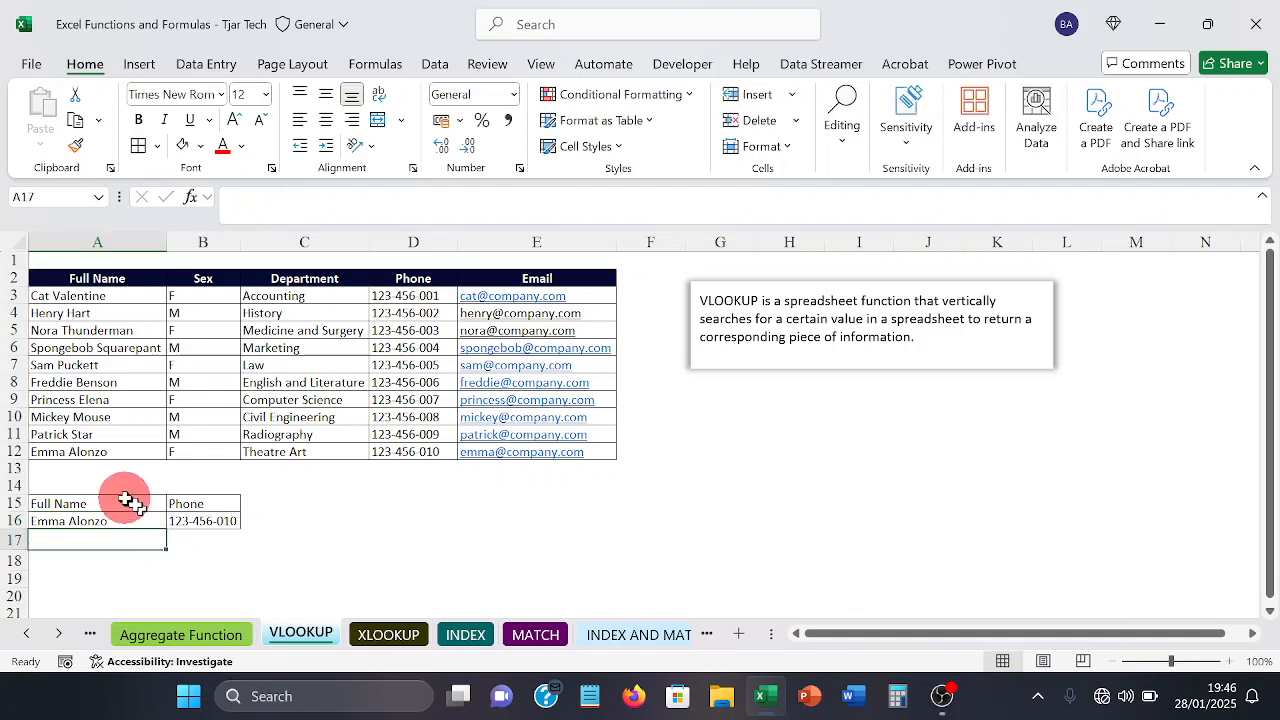
{"action": "left_click", "coordinate": [189, 524]}
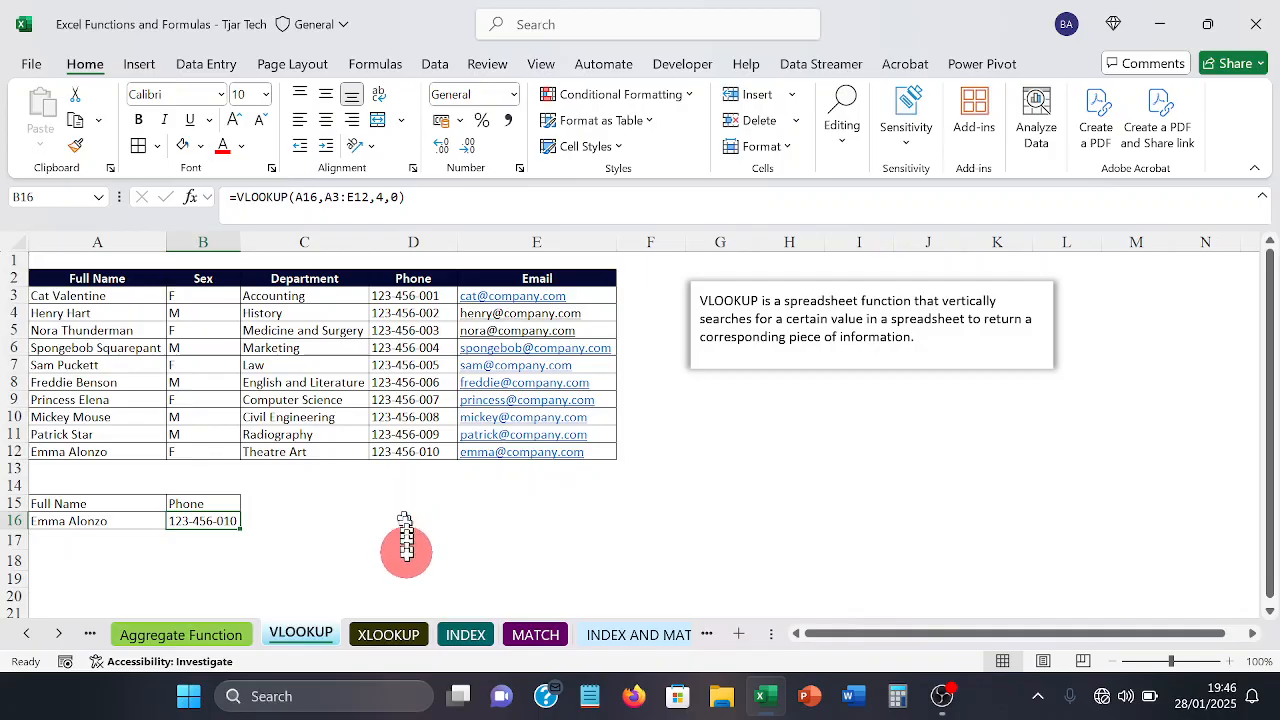
Step: Switch to the XLOOKUP sheet and delete the existing revenue result in F3 and the employee name in E3
{"action": "left_click", "coordinate": [385, 637]}
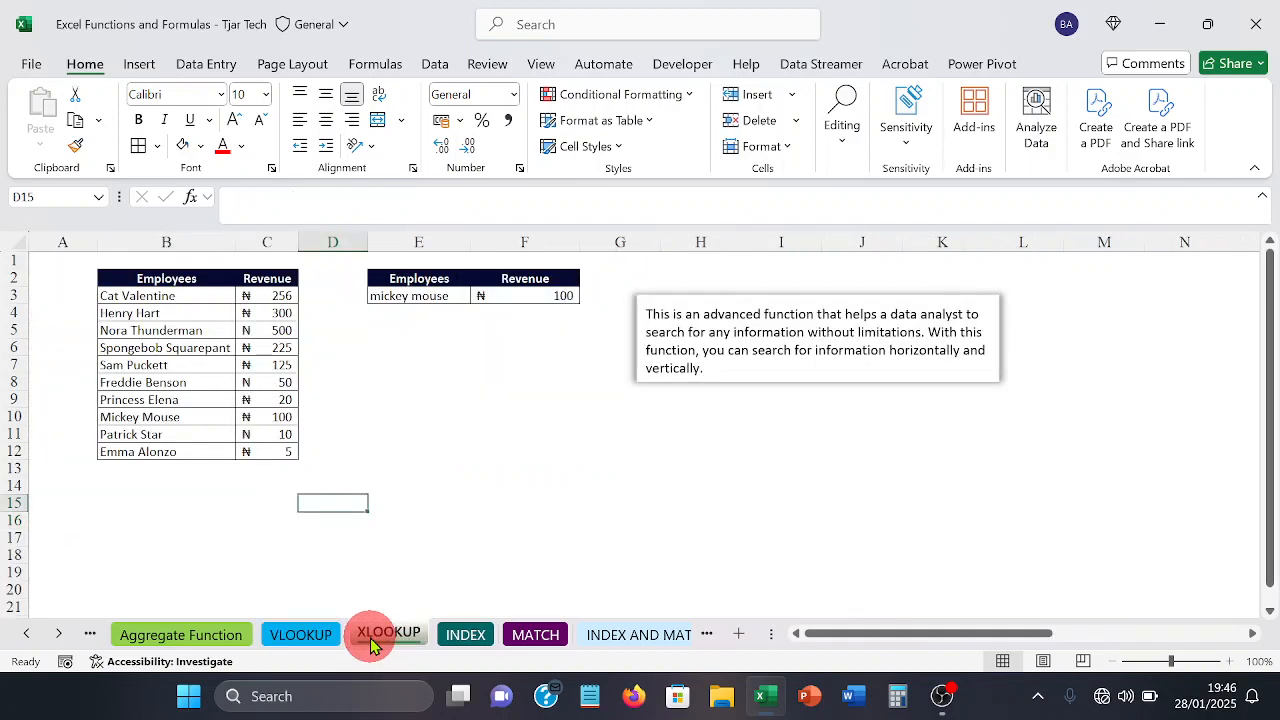
{"action": "left_click", "coordinate": [545, 303]}
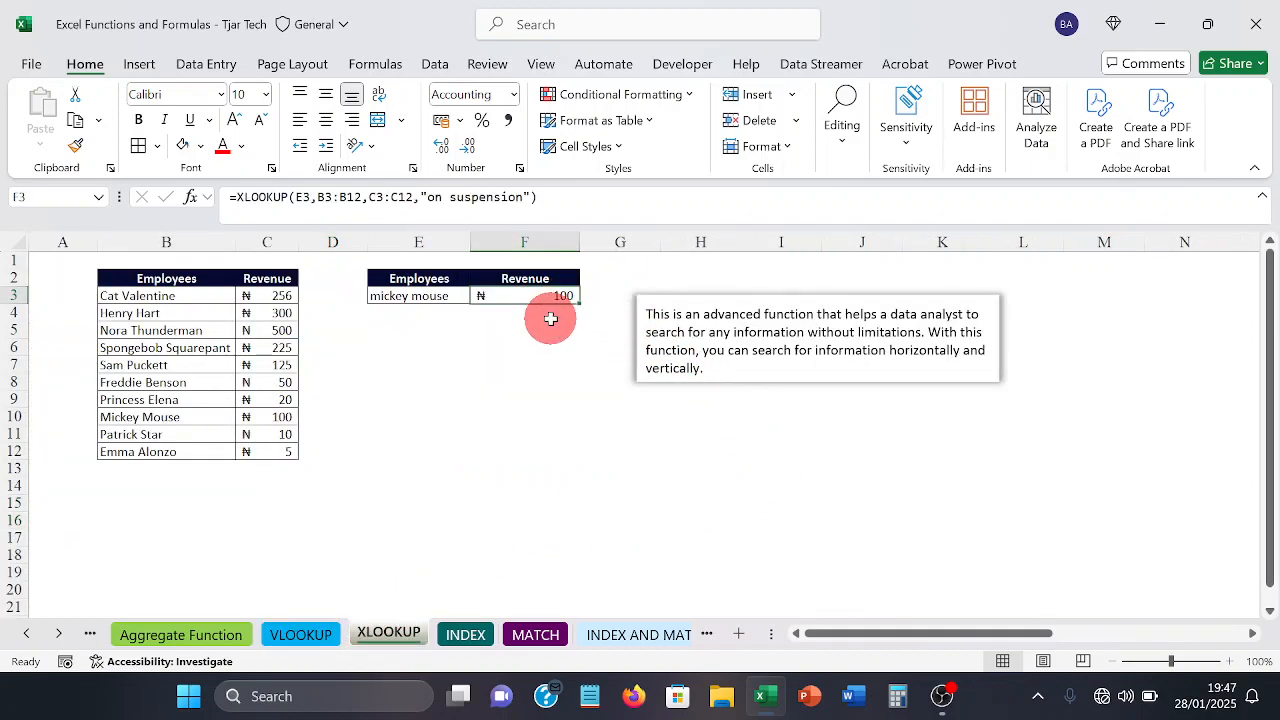
{"action": "key", "text": "Delete"}
{"action": "key", "text": "Left"}
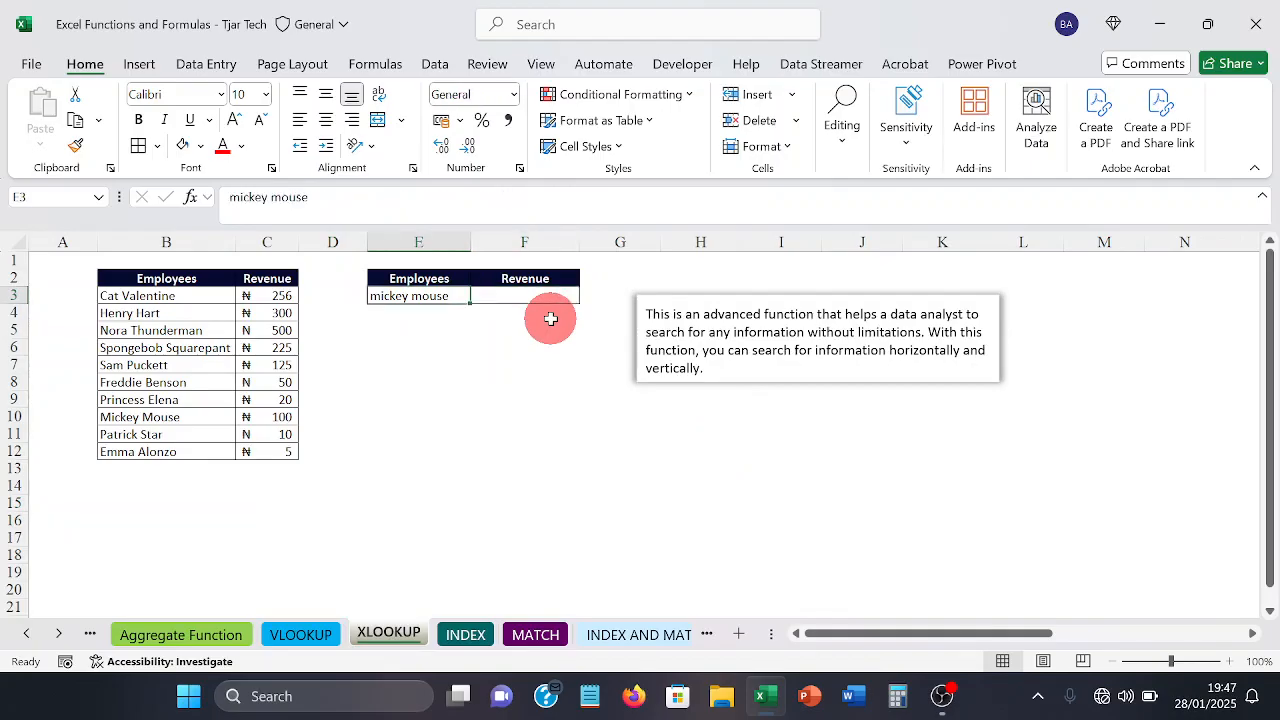
{"action": "key", "text": "Delete"}
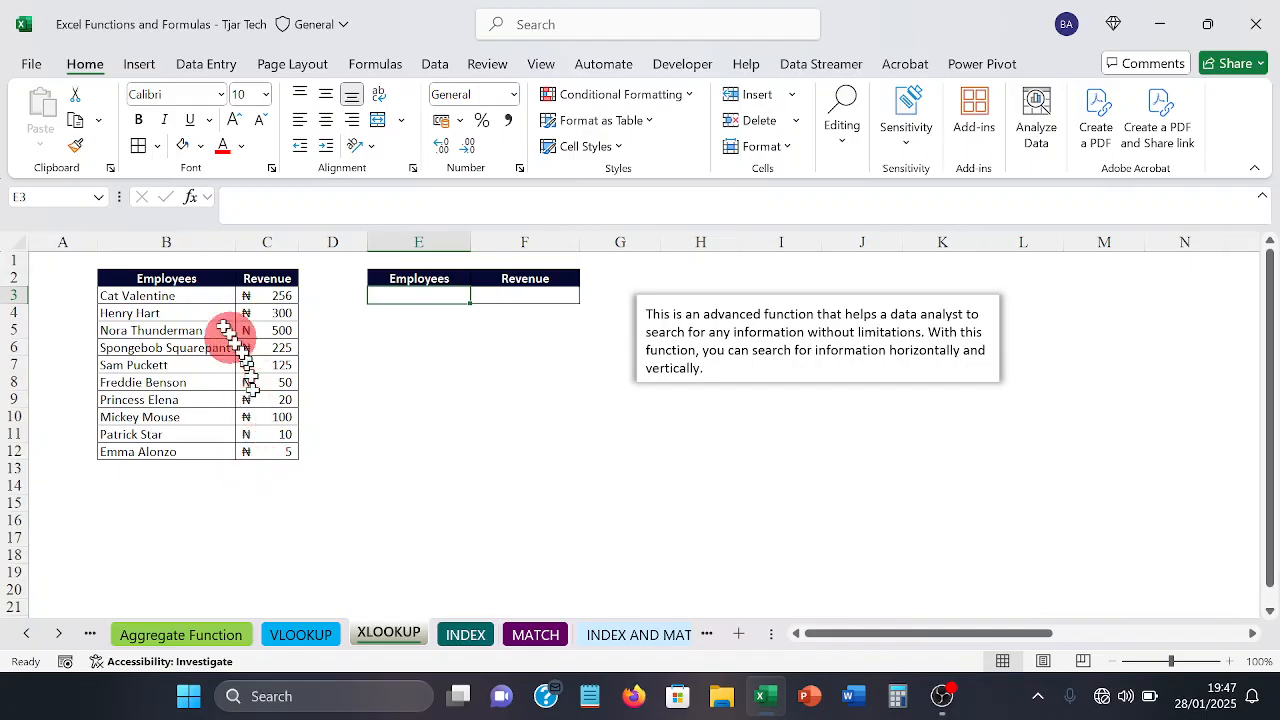
{"action": "left_click", "coordinate": [165, 245]}
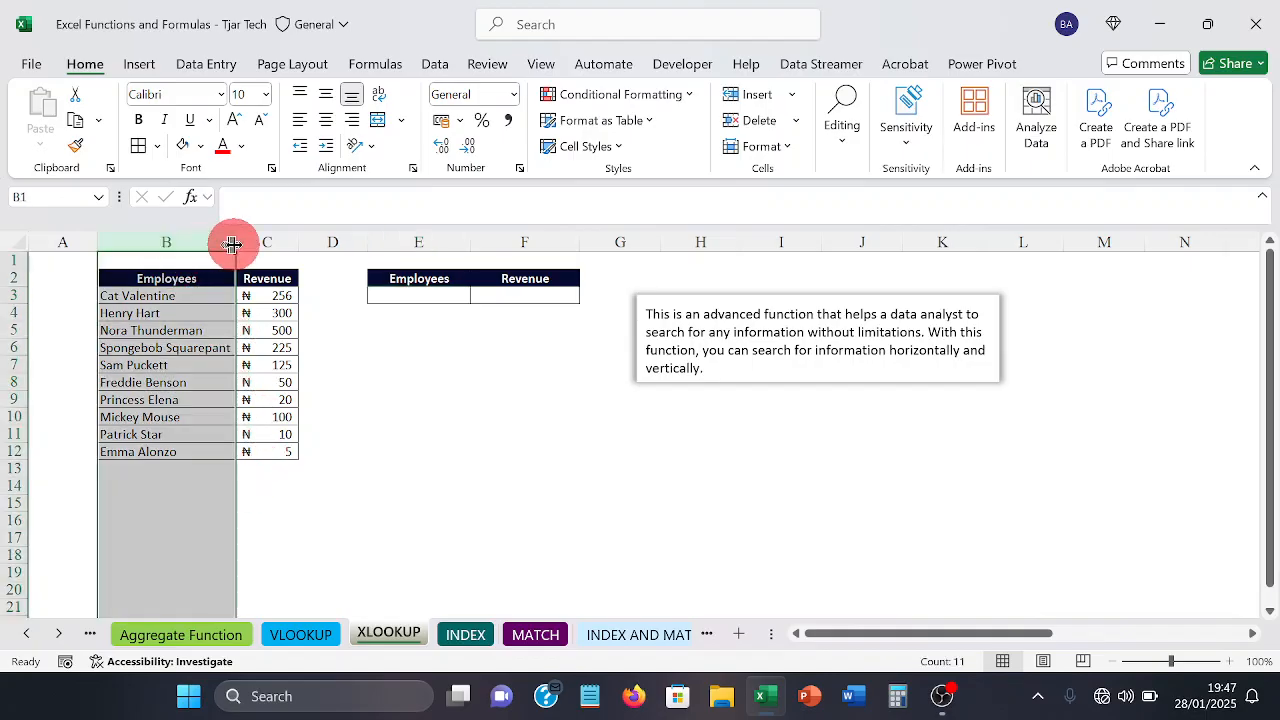
{"action": "left_click_drag", "start_coordinate": [250, 242], "coordinate": [191, 240]}
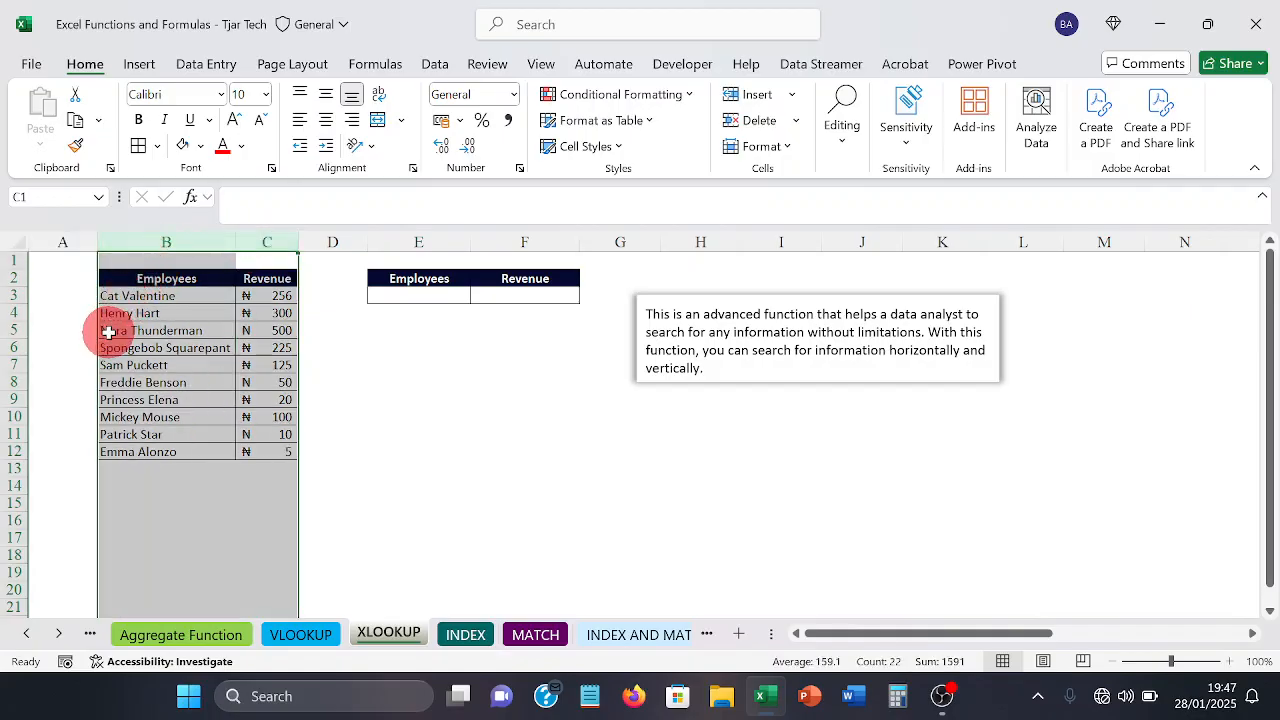
{"action": "left_click", "coordinate": [372, 535]}
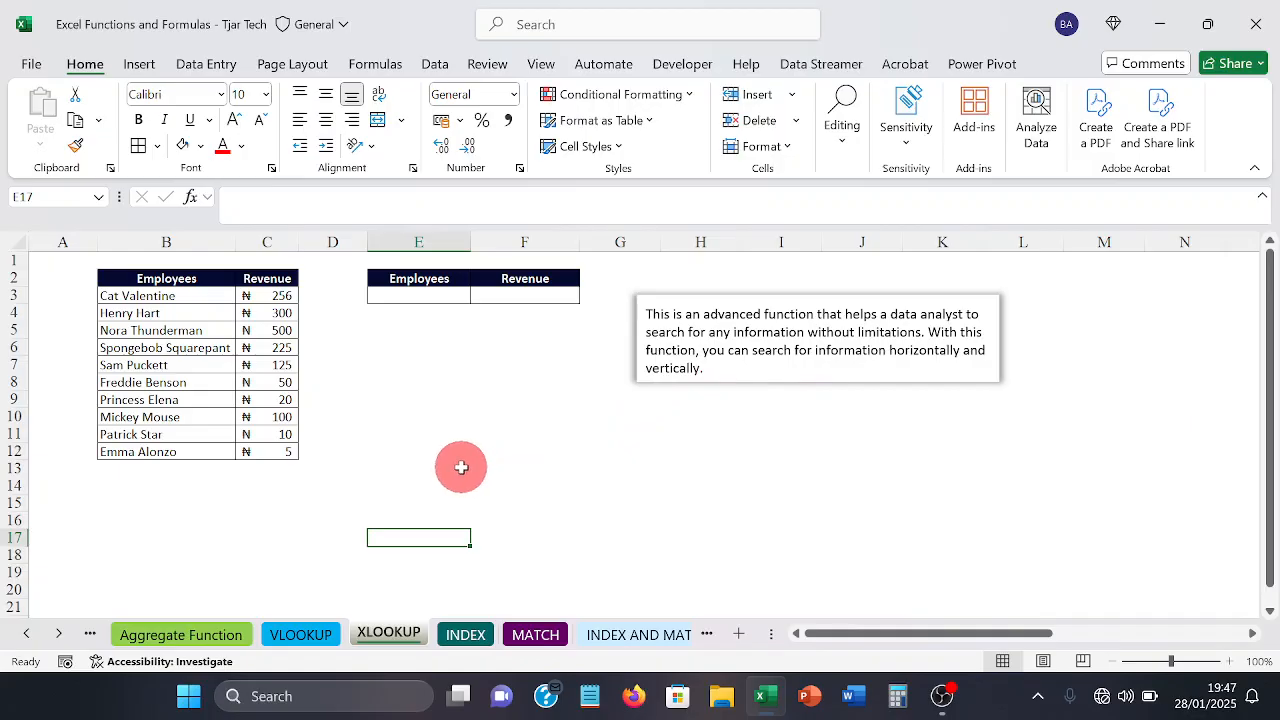
{"action": "left_click", "coordinate": [438, 295]}
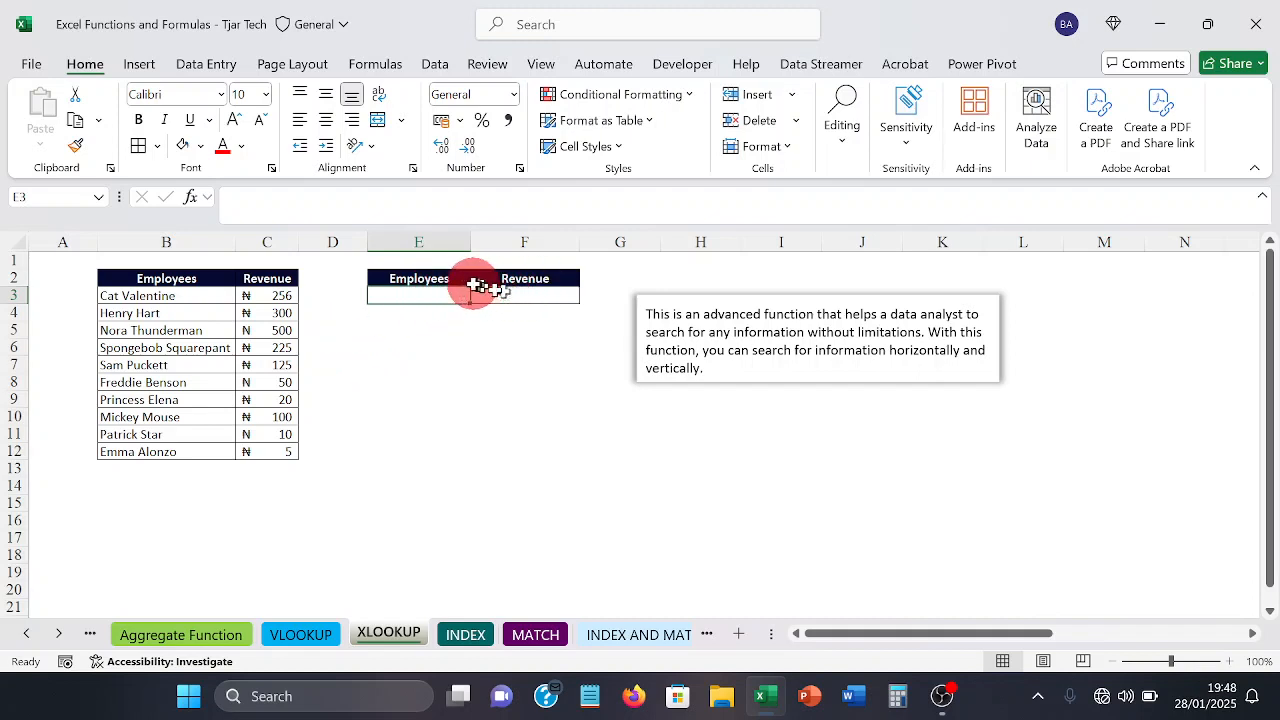
{"action": "left_click", "coordinate": [434, 279]}
{"action": "left_click_drag", "start_coordinate": [434, 279], "coordinate": [509, 291]}
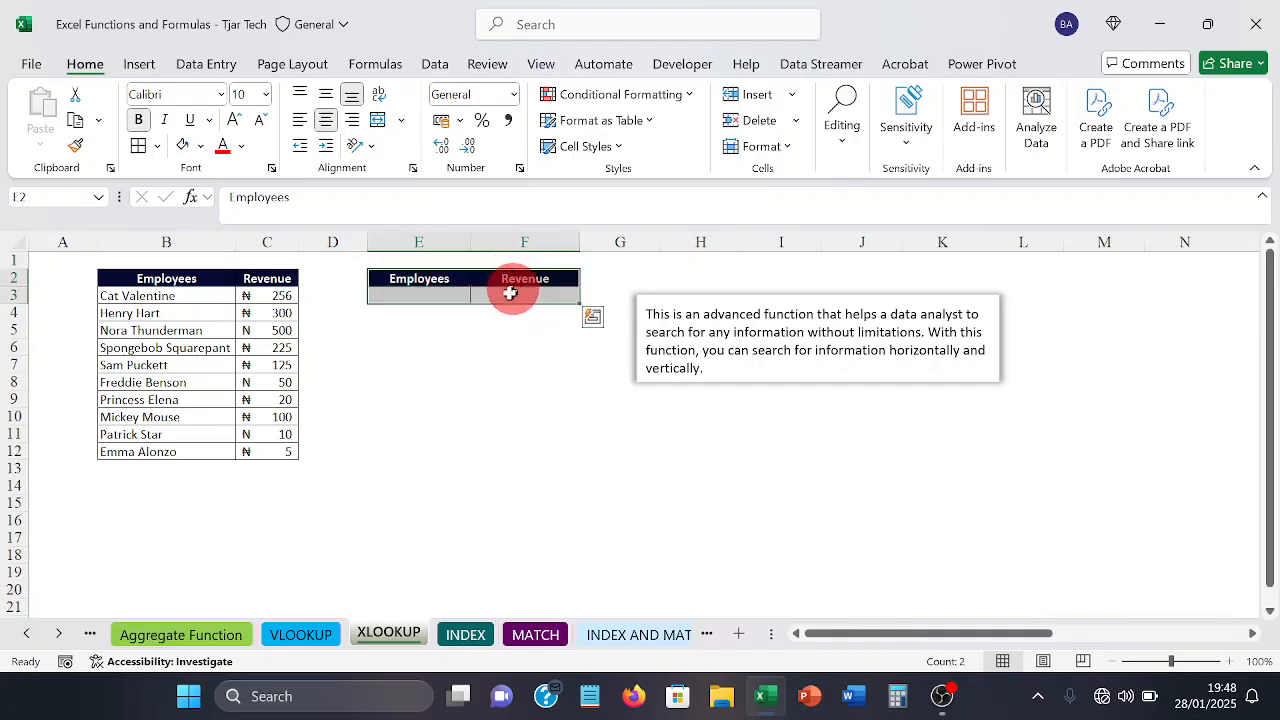
Step: Enter the full name of the employee from B4 as the lookup value in E3
{"action": "left_click", "coordinate": [432, 298]}
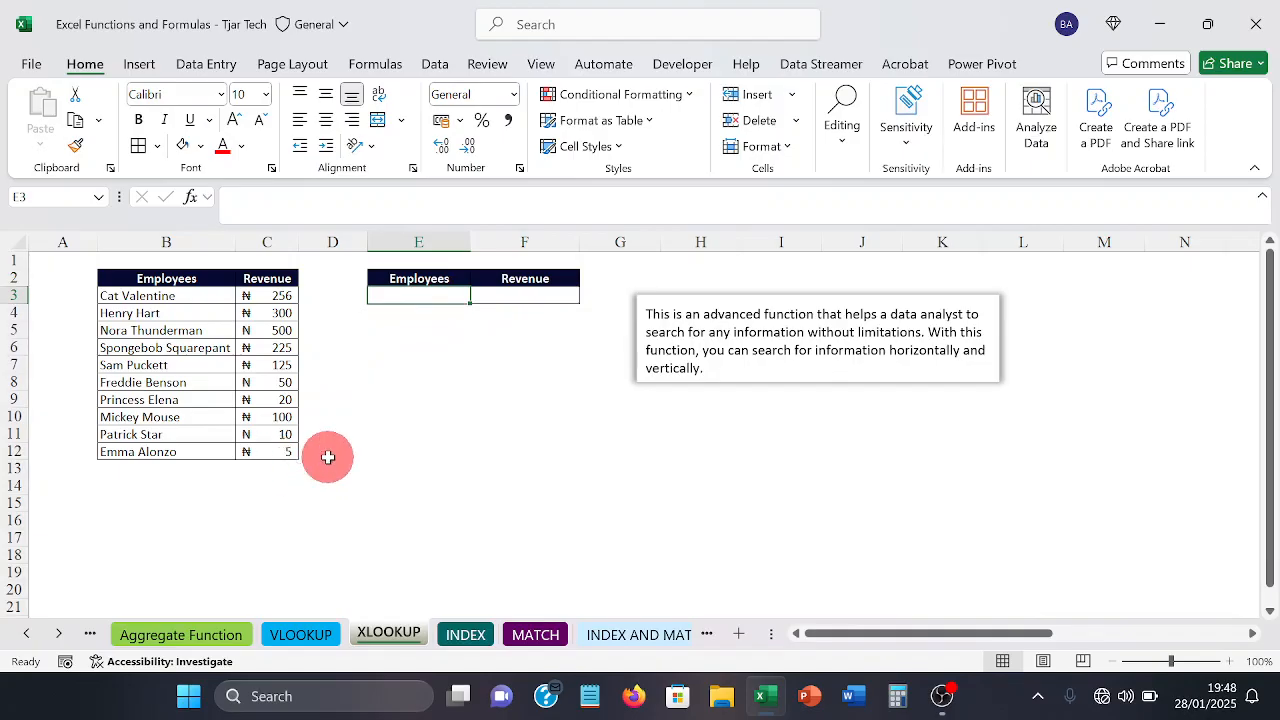
{"action": "type", "text": "He"}
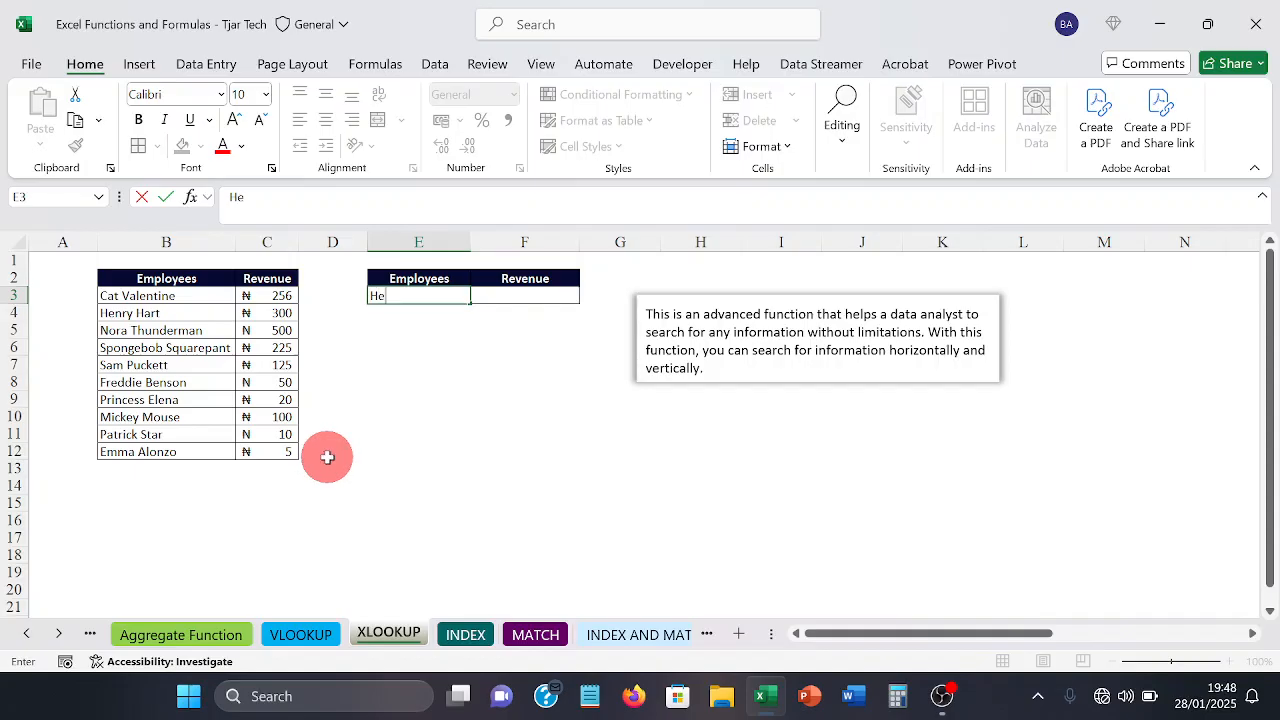
{"action": "type", "text": "nry hart"}
{"action": "key", "text": "Tab"}
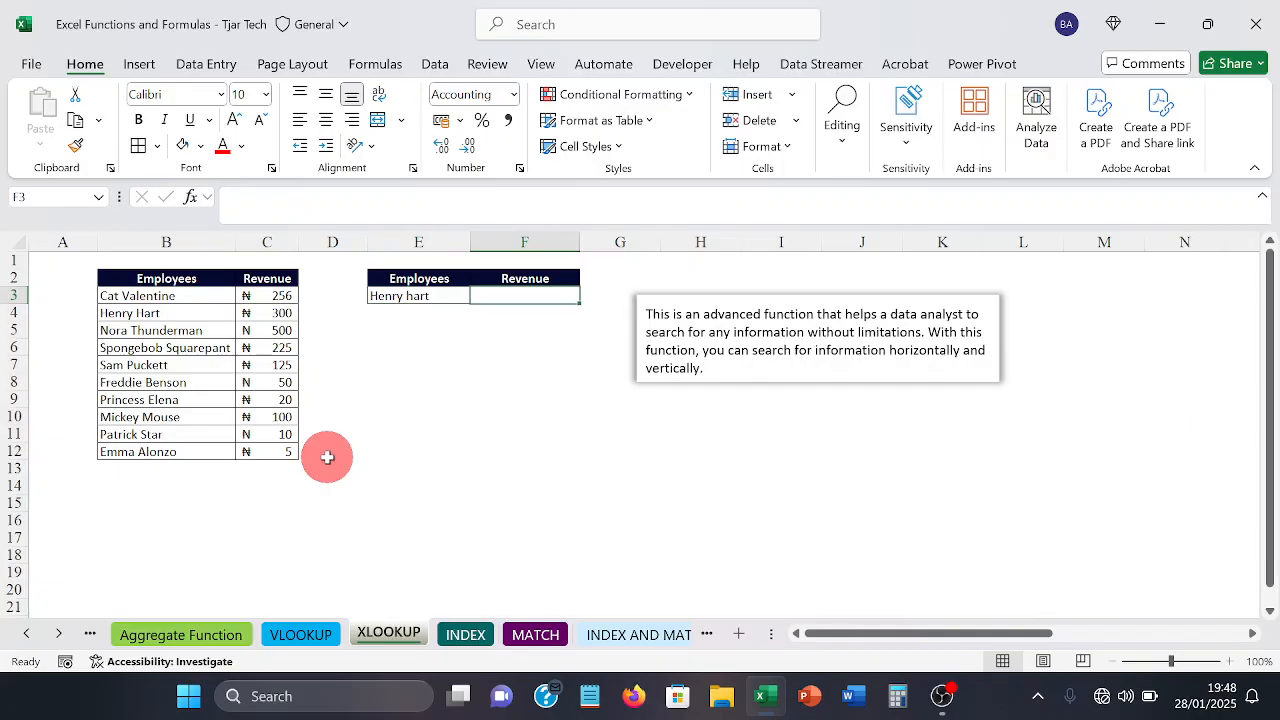
Step: Begin an XLOOKUP formula in F3 with E3 as the lookup value and B3:B12 as the lookup array
{"action": "type", "text": "="}
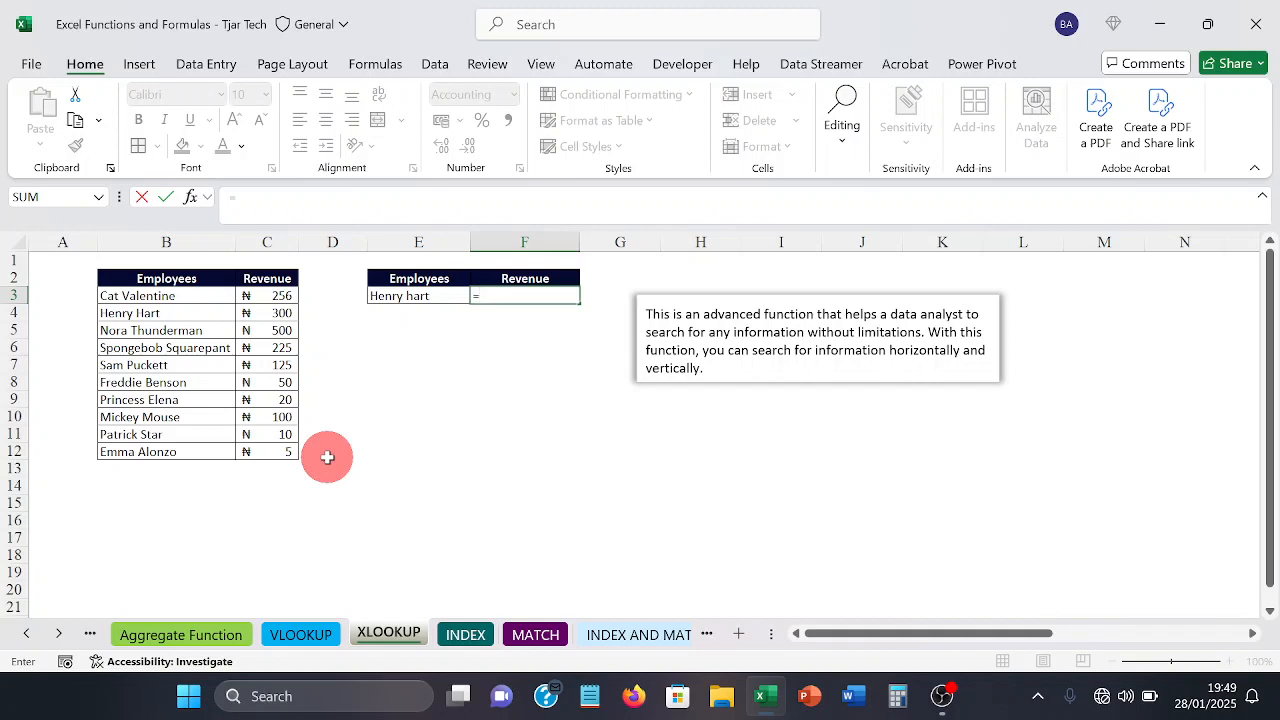
{"action": "type", "text": "xl"}
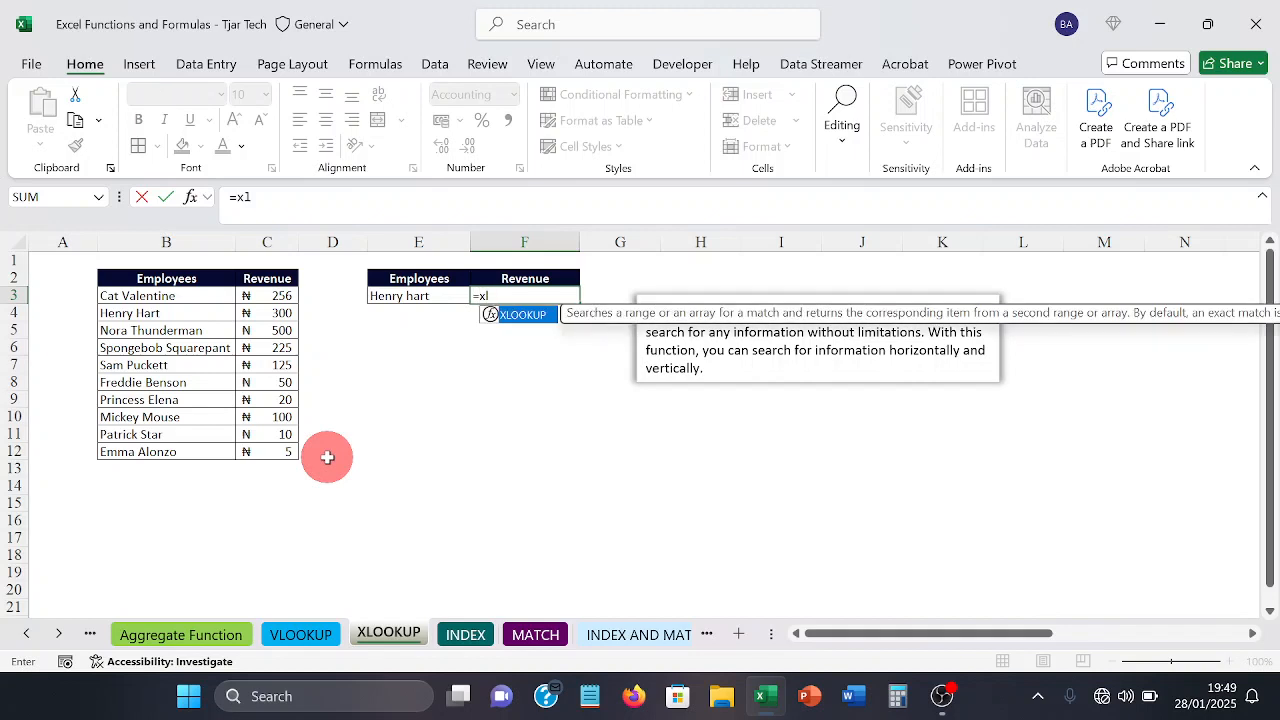
{"action": "key", "text": "Tab"}
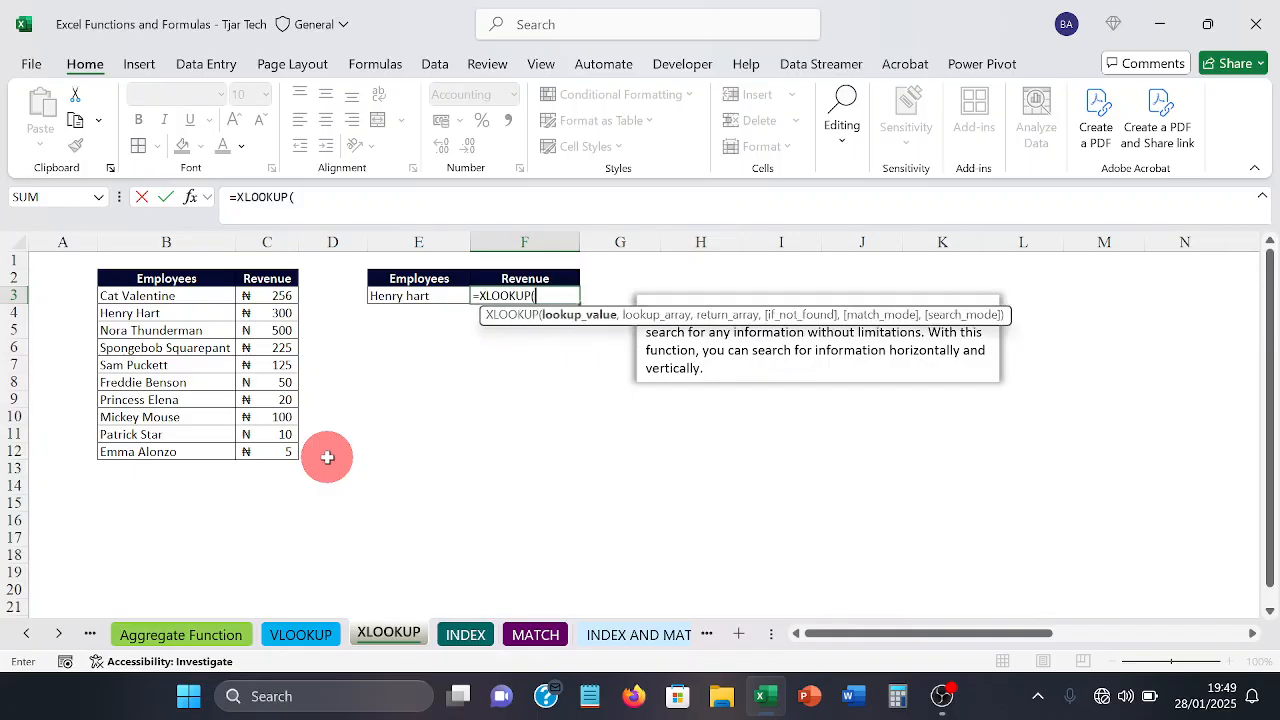
{"action": "left_click", "coordinate": [405, 297]}
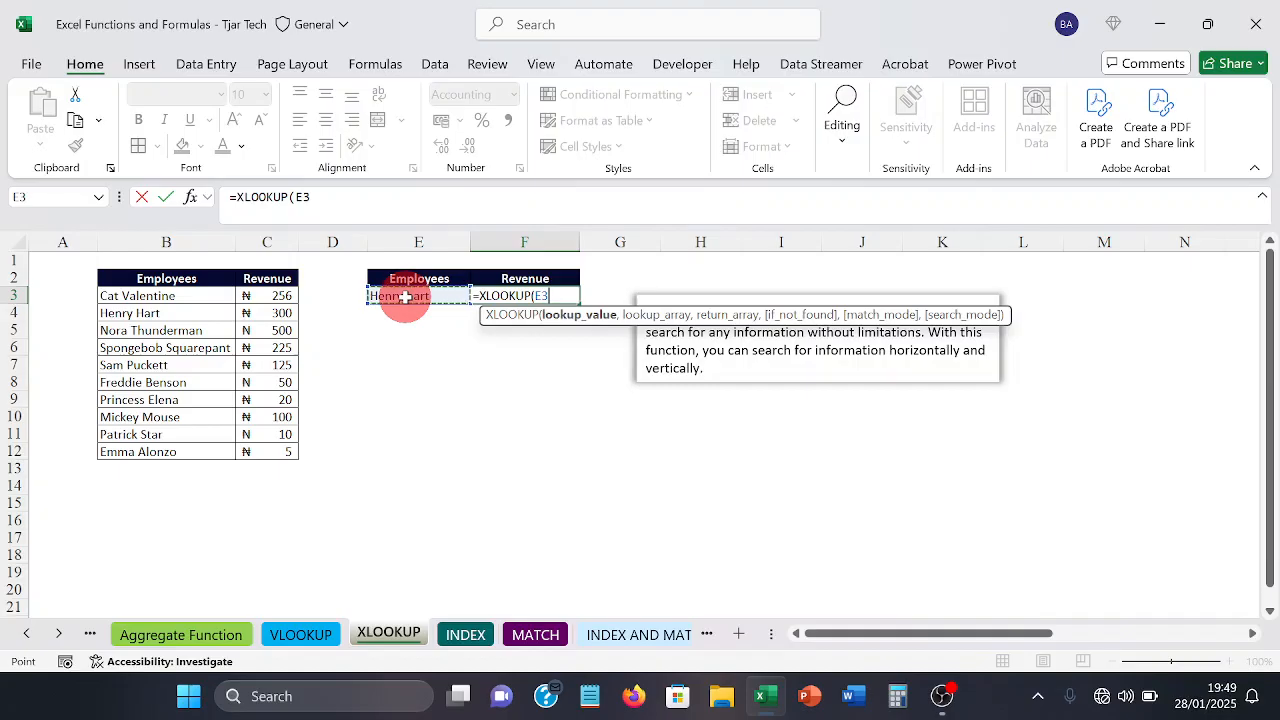
{"action": "type", "text": ","}
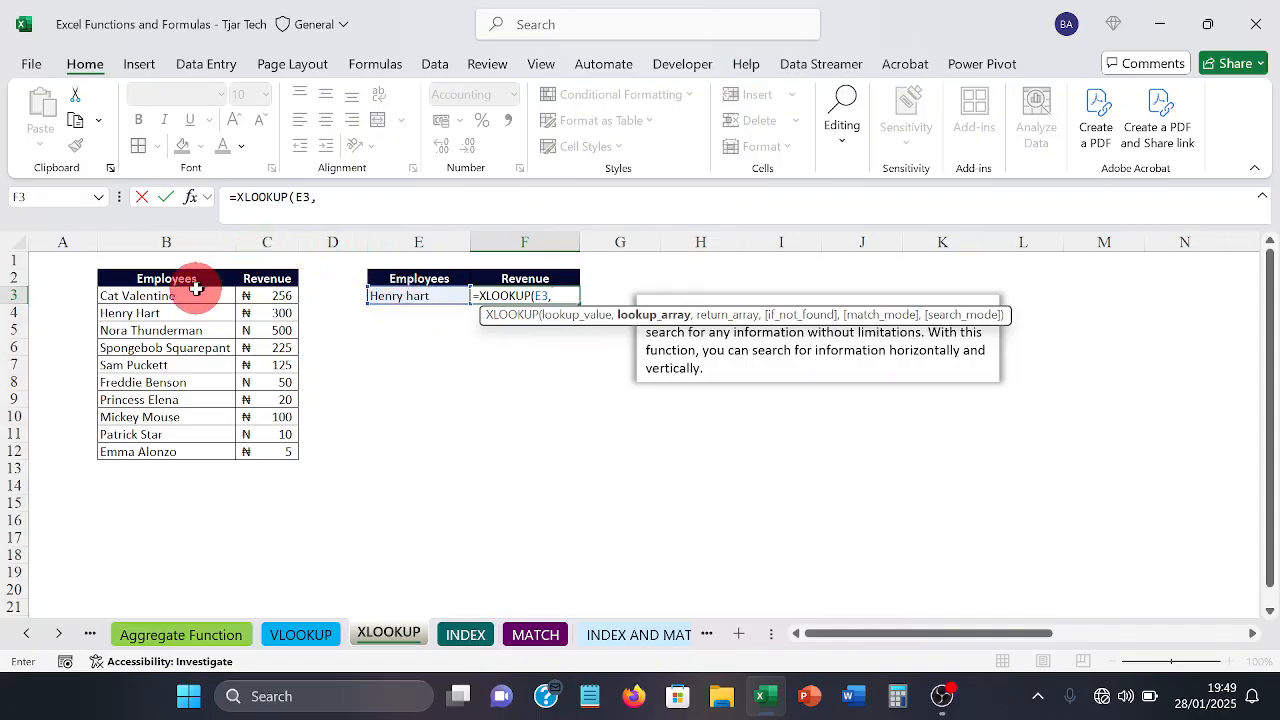
{"action": "left_click_drag", "start_coordinate": [193, 296], "coordinate": [161, 443]}
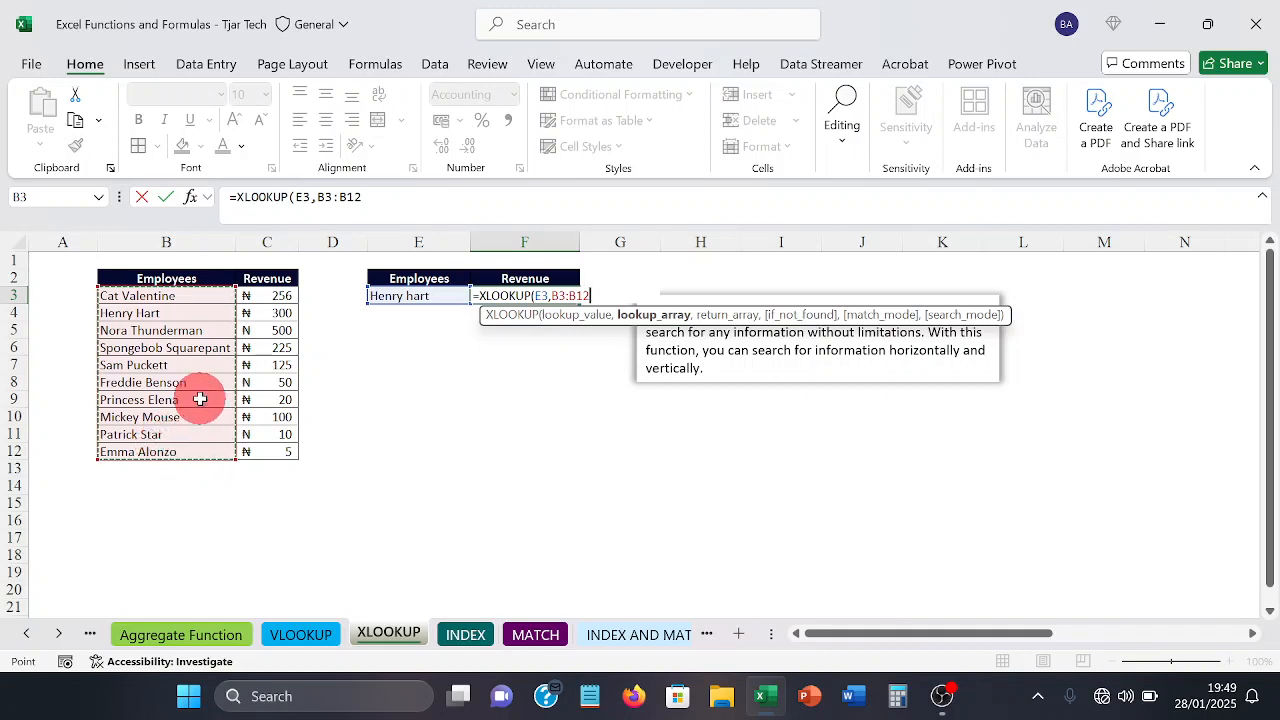
{"action": "type", "text": ","}
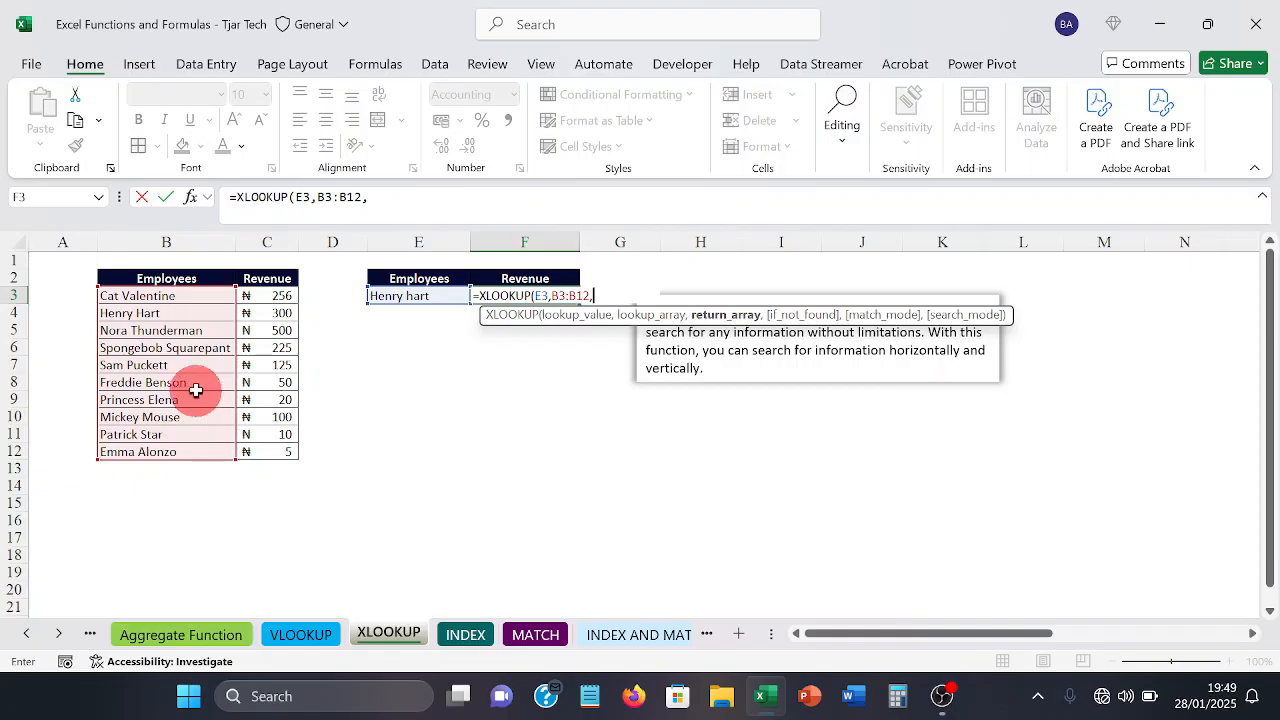
Step: Complete the F3 formula with return array C3:C12 and the if-not-found text "not a staff"
{"action": "left_click", "coordinate": [265, 297]}
{"action": "left_click_drag", "start_coordinate": [264, 297], "coordinate": [267, 451]}
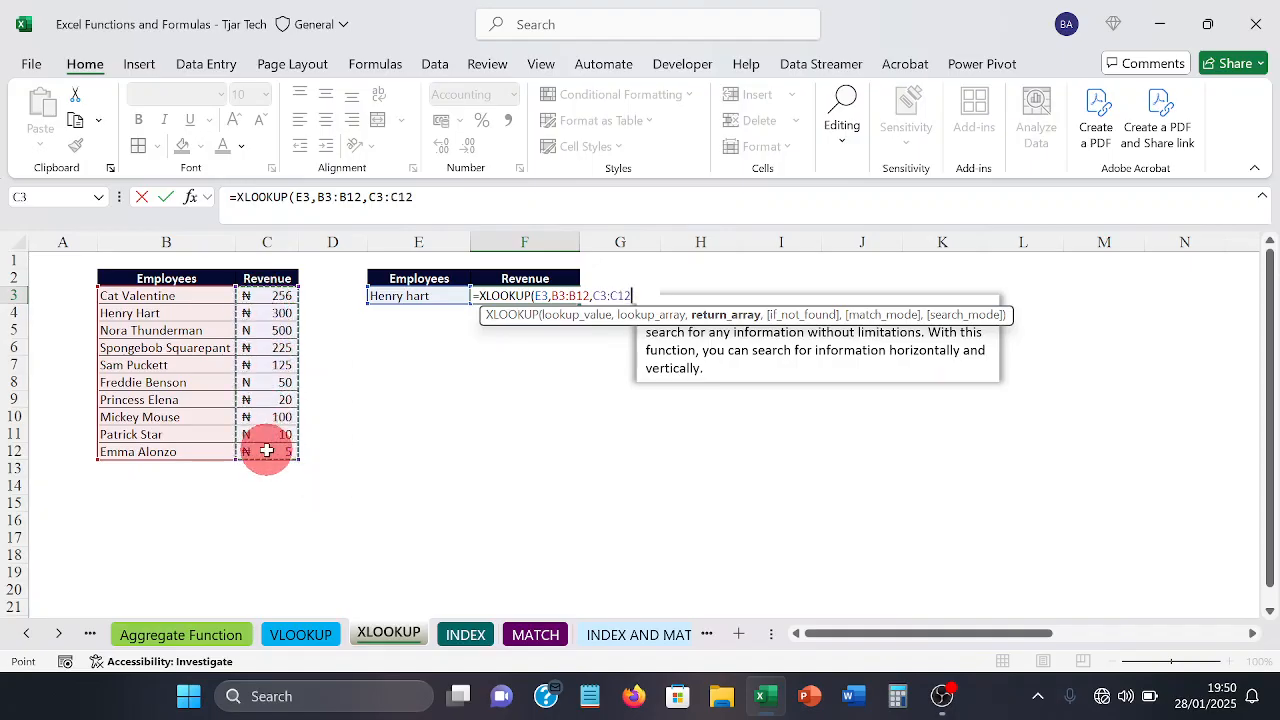
{"action": "type", "text": ","}
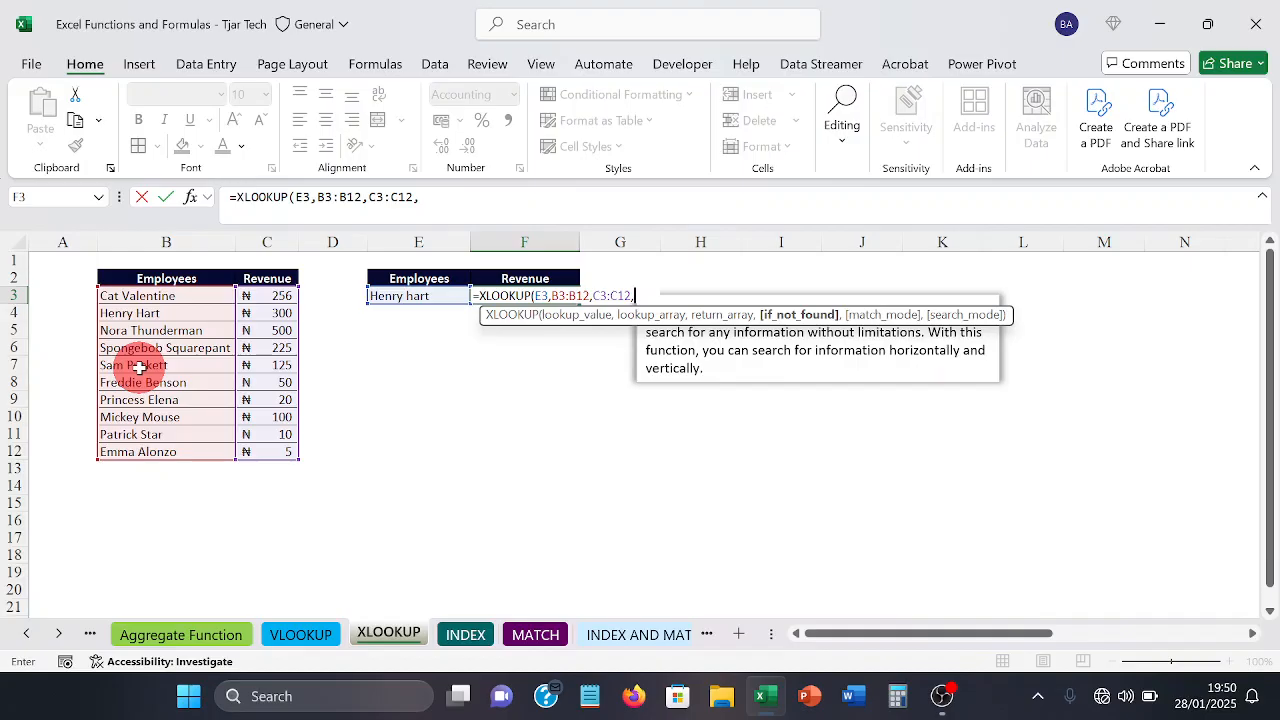
{"action": "type", "text": "\"not a s"}
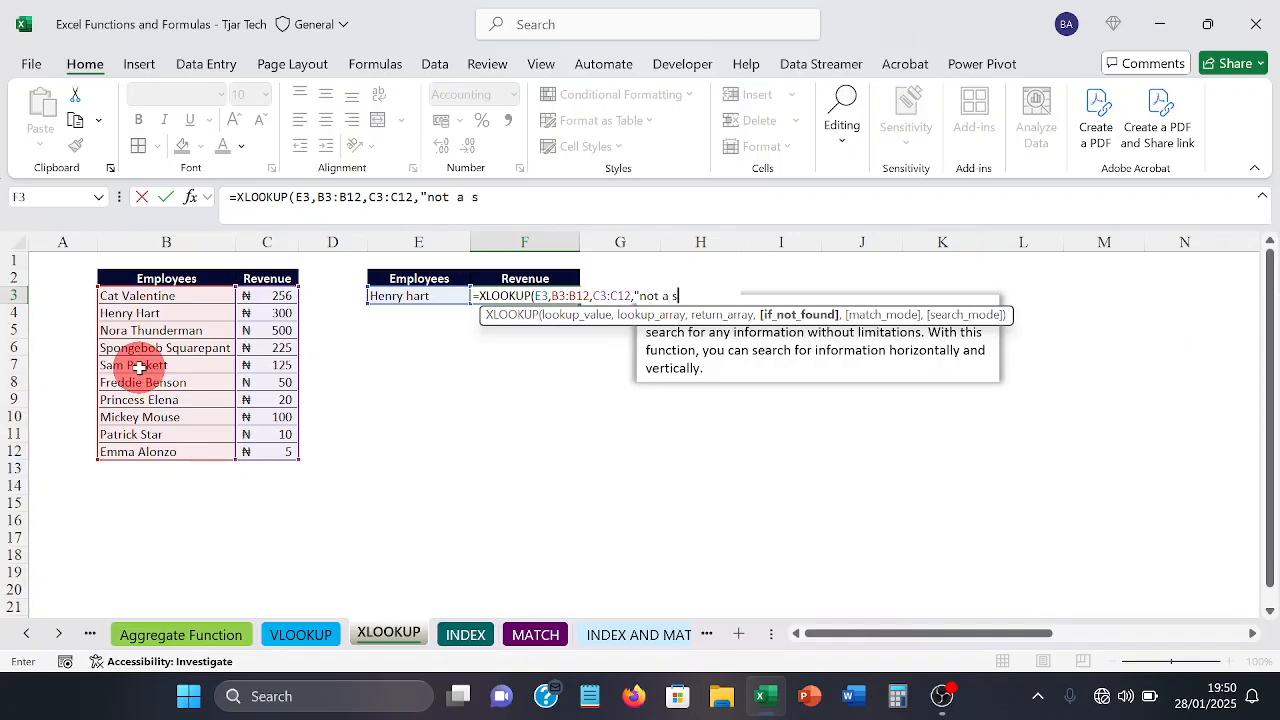
{"action": "type", "text": "taff\")"}
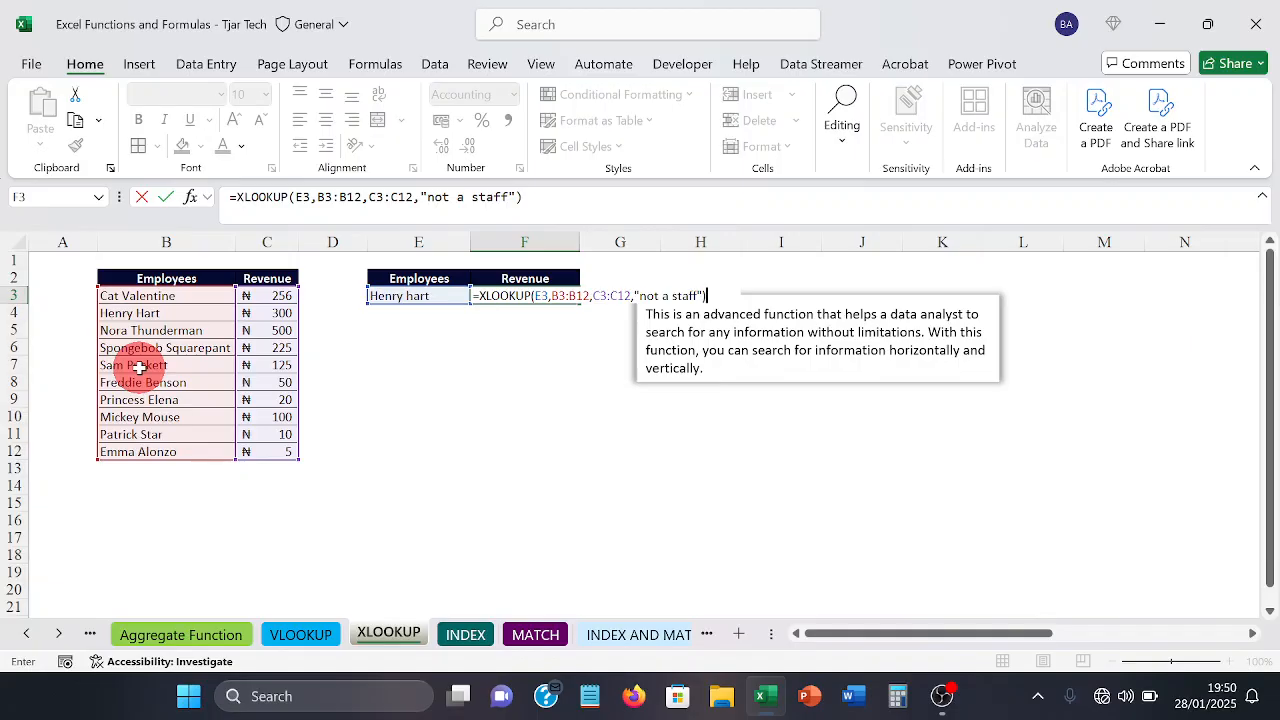
{"action": "key", "text": "Return"}
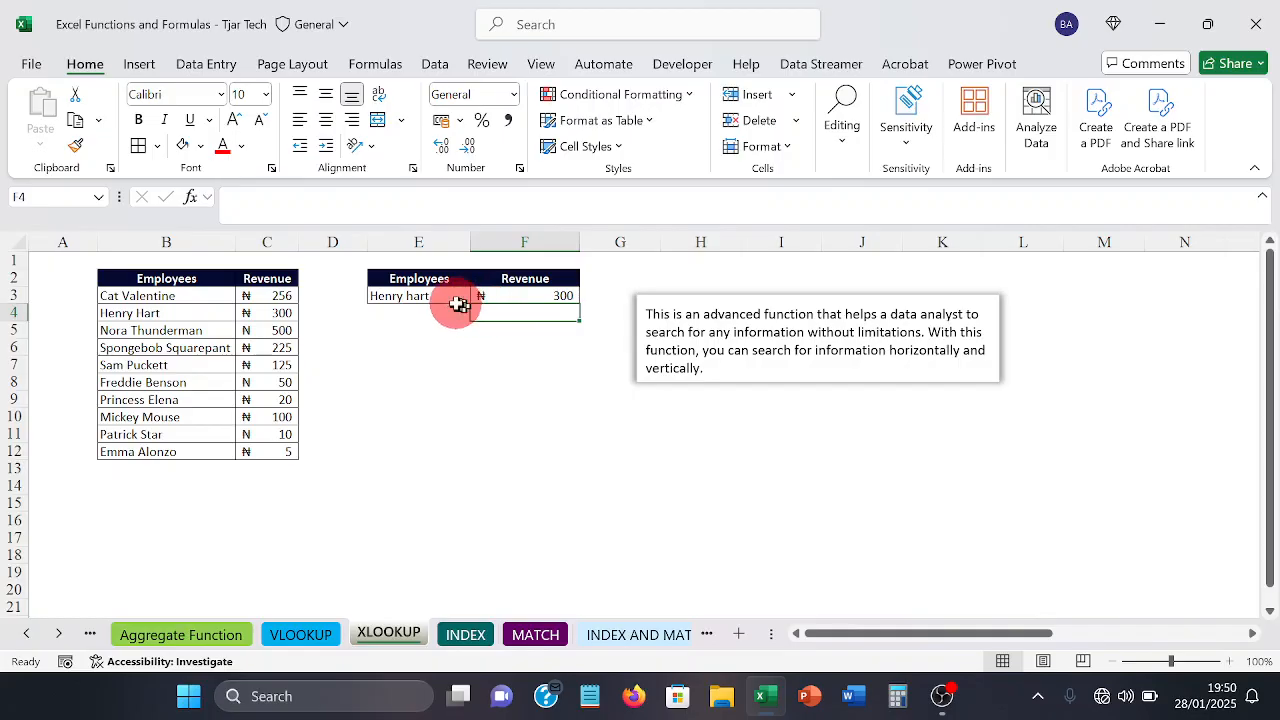
Step: Replace the lookup name in E3 with a first name missing from the employee list and check the formula in F3
{"action": "left_click", "coordinate": [408, 295]}
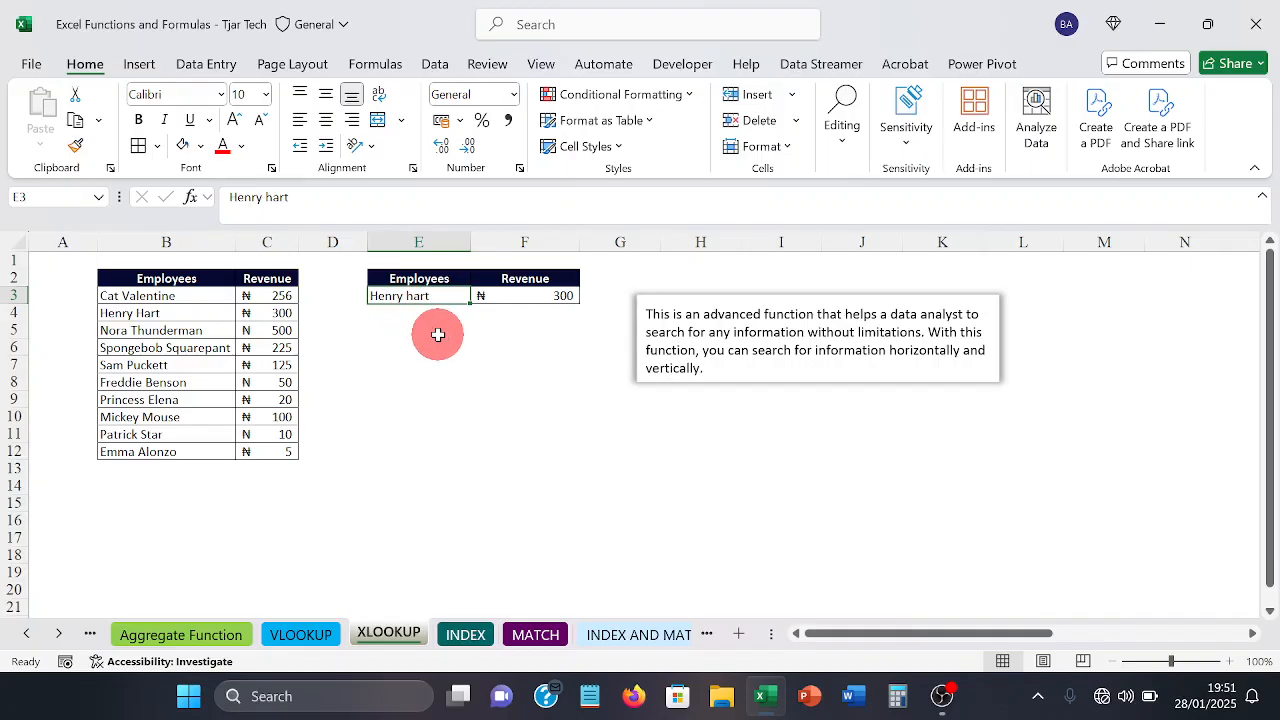
{"action": "type", "text": "br"}
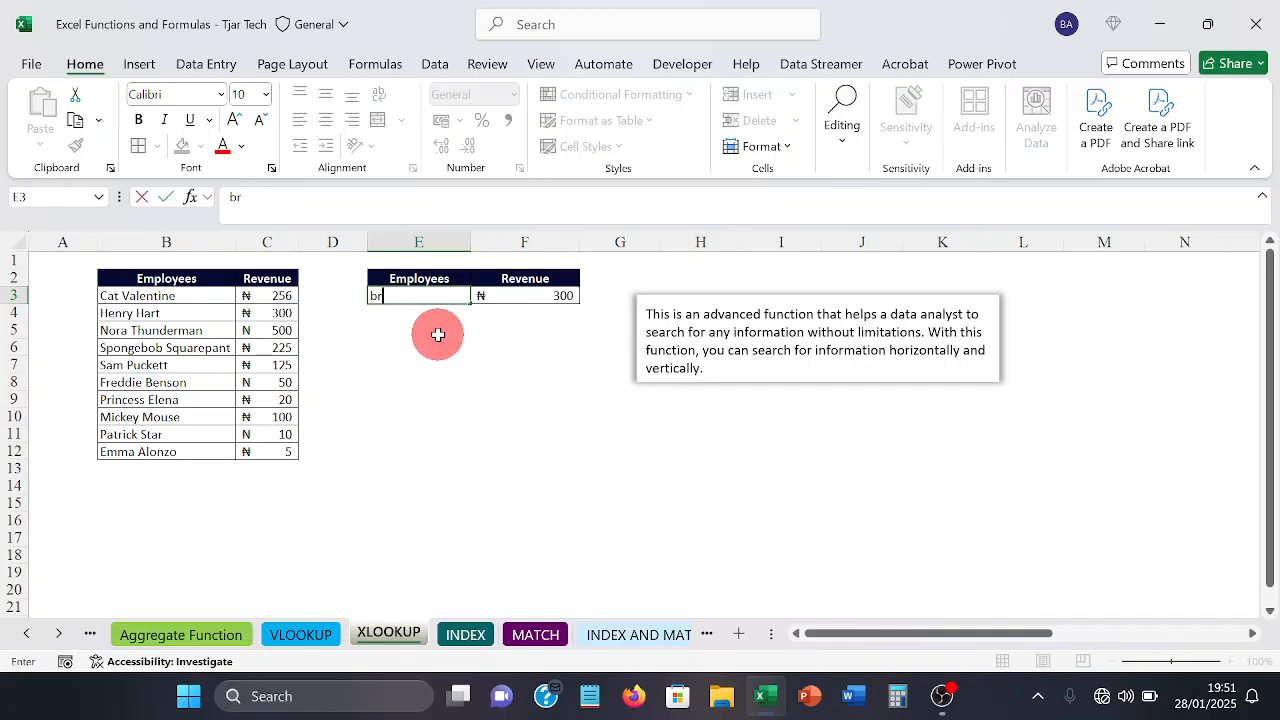
{"action": "type", "text": "ight"}
{"action": "key", "text": "Return"}
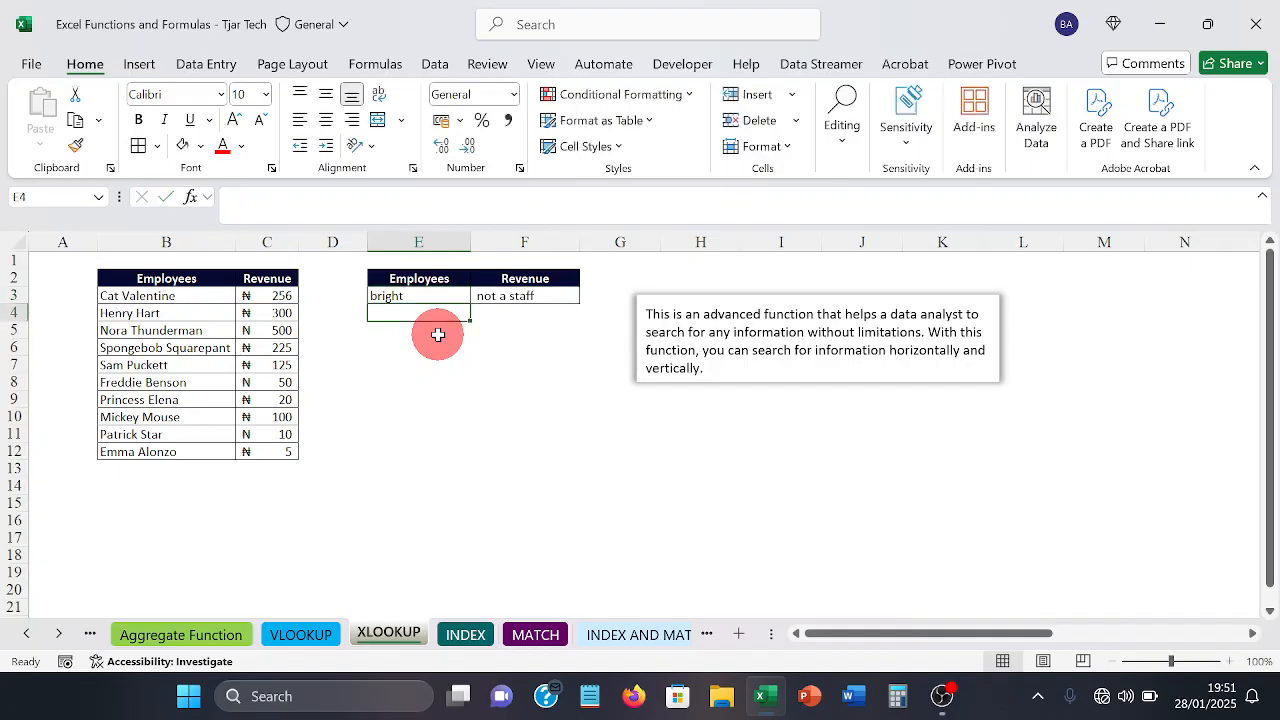
{"action": "left_click", "coordinate": [494, 298]}
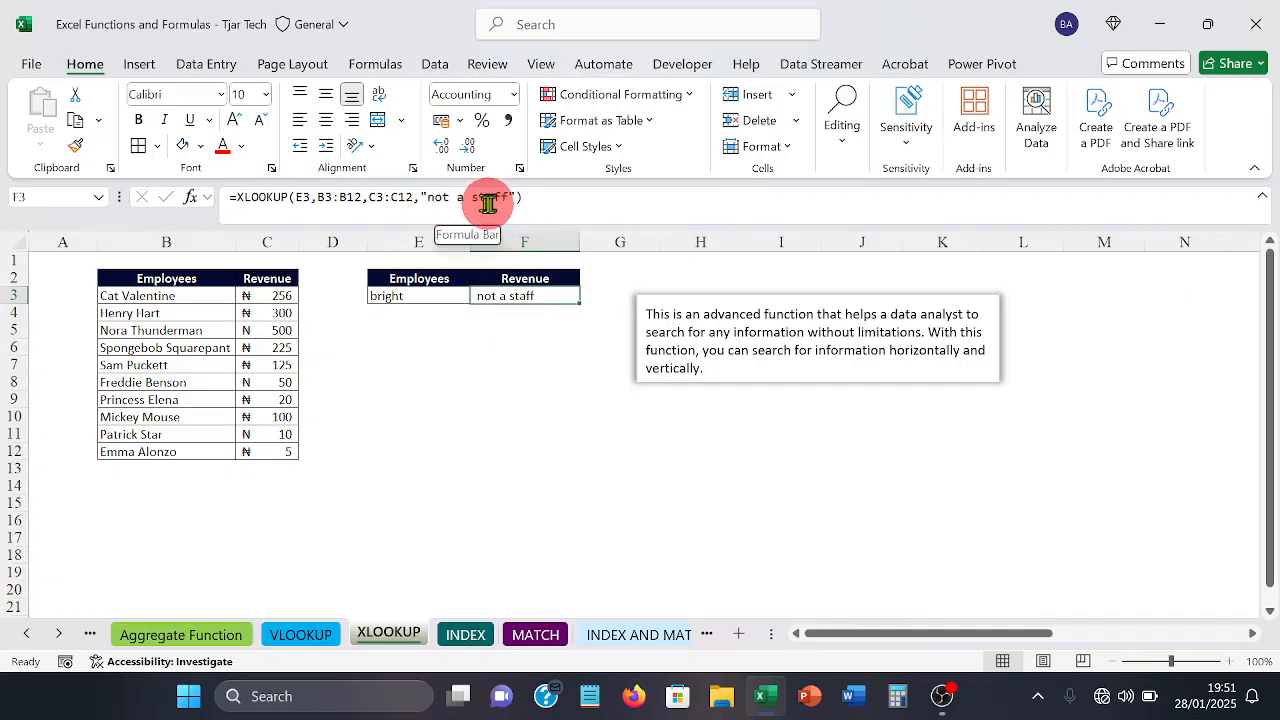
{"action": "left_click", "coordinate": [484, 354]}
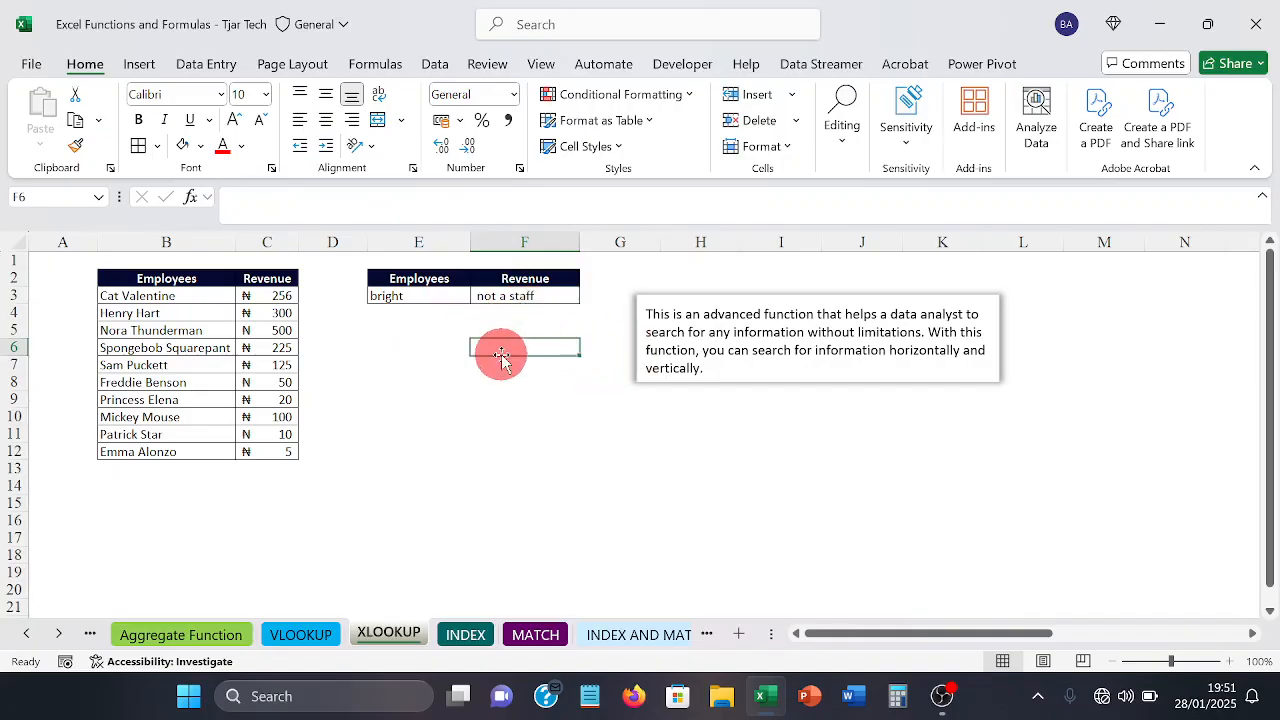
Step: Insert a blank column between Employees and Revenue and check the XLOOKUP formula in G3
{"action": "left_click", "coordinate": [268, 242]}
{"action": "right_click", "coordinate": [268, 242]}
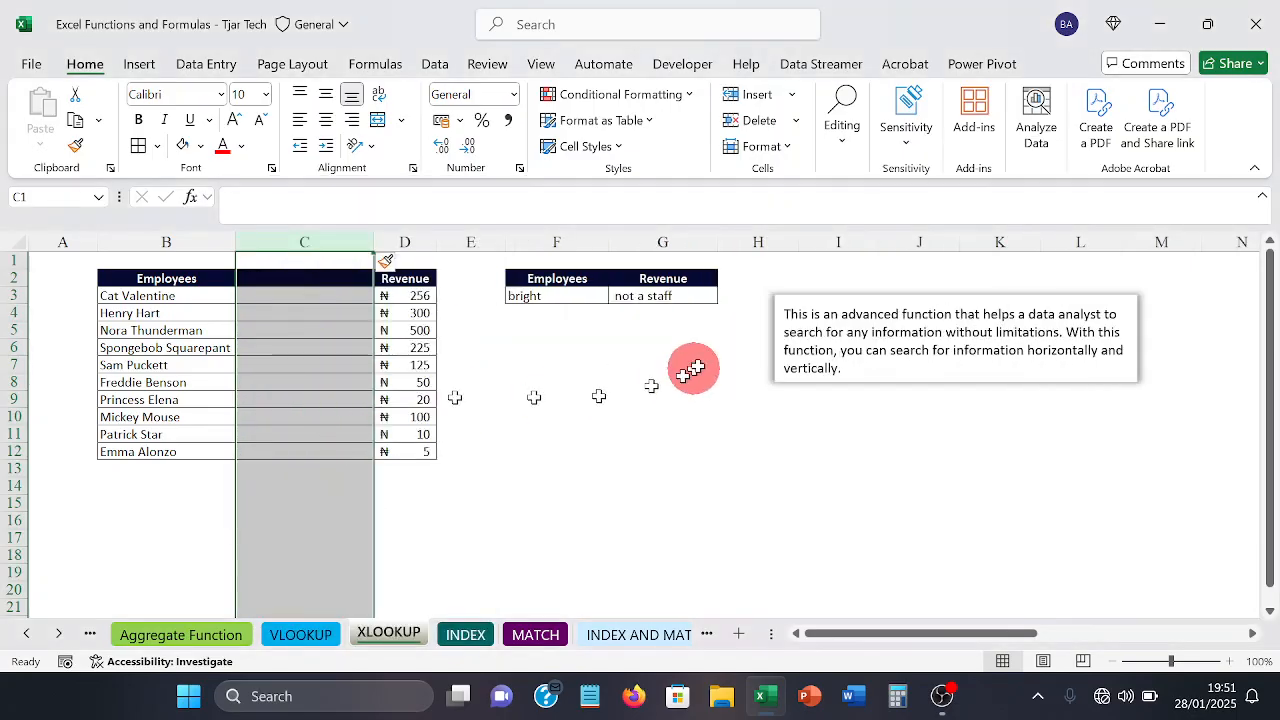
{"action": "left_click", "coordinate": [663, 296]}
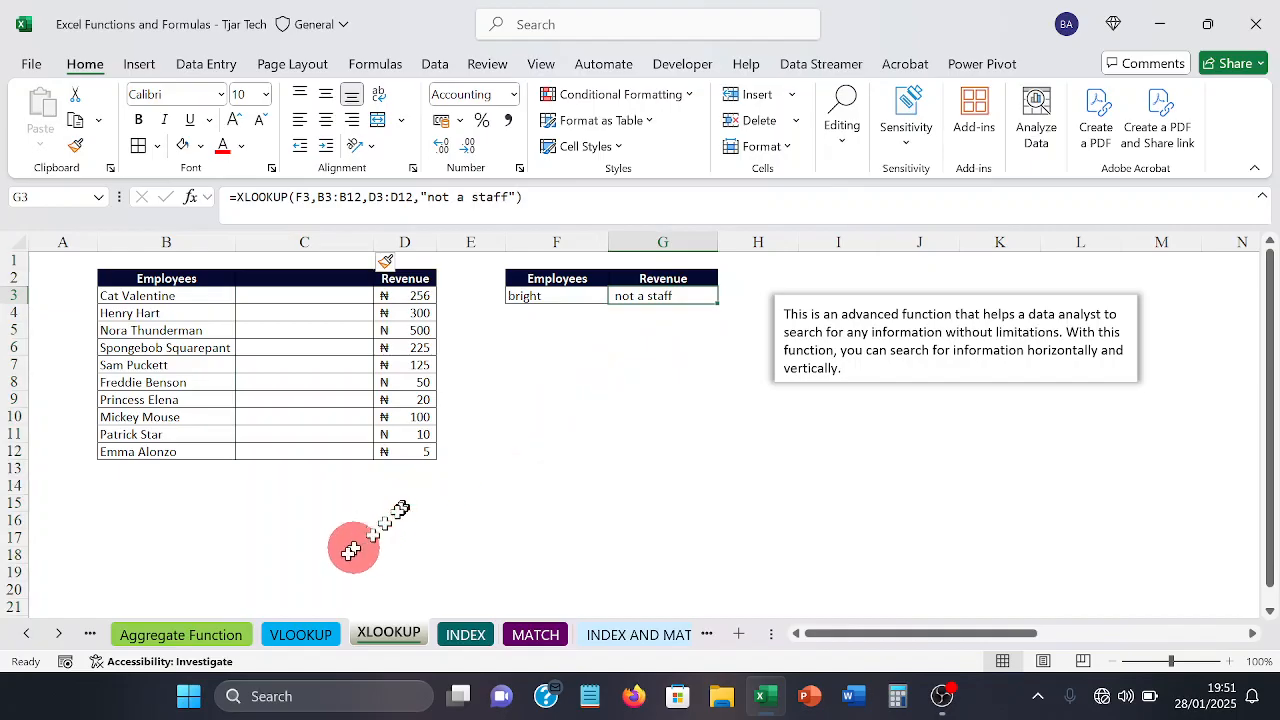
Step: On the VLOOKUP sheet, insert a blank column before Phone and check the formula in B16
{"action": "left_click", "coordinate": [298, 634]}
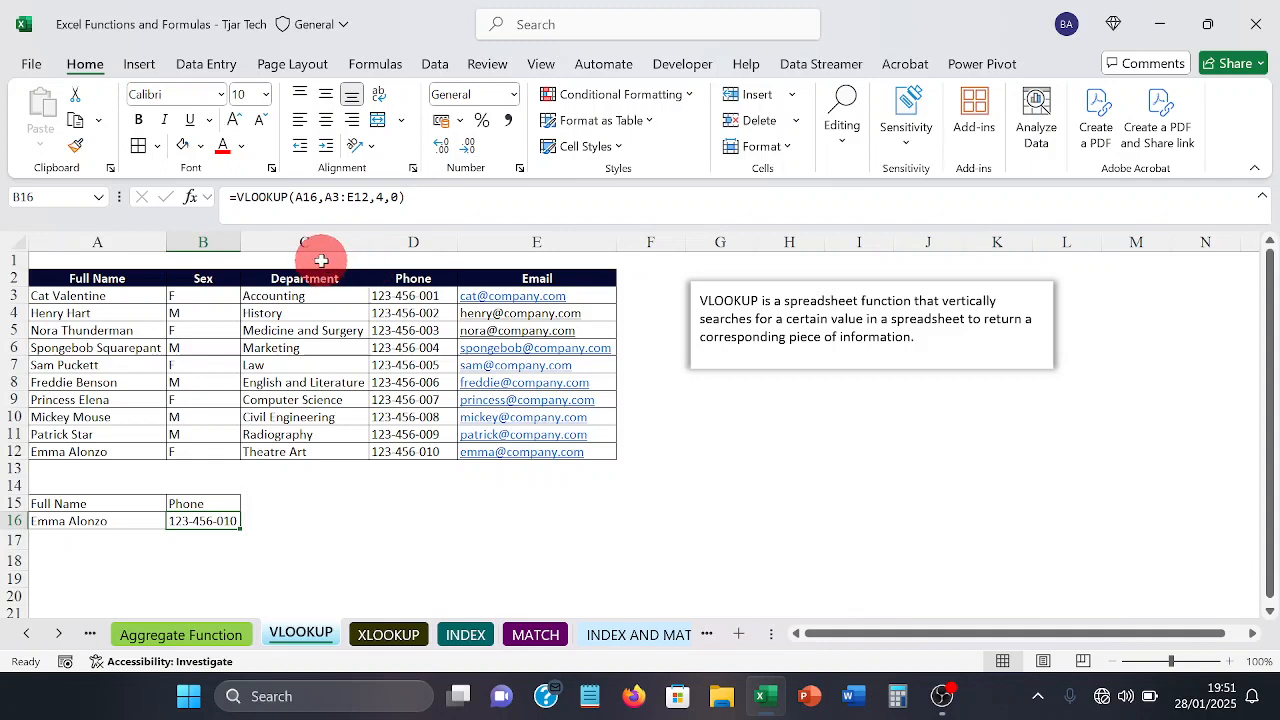
{"action": "left_click", "coordinate": [399, 231]}
{"action": "right_click", "coordinate": [399, 231]}
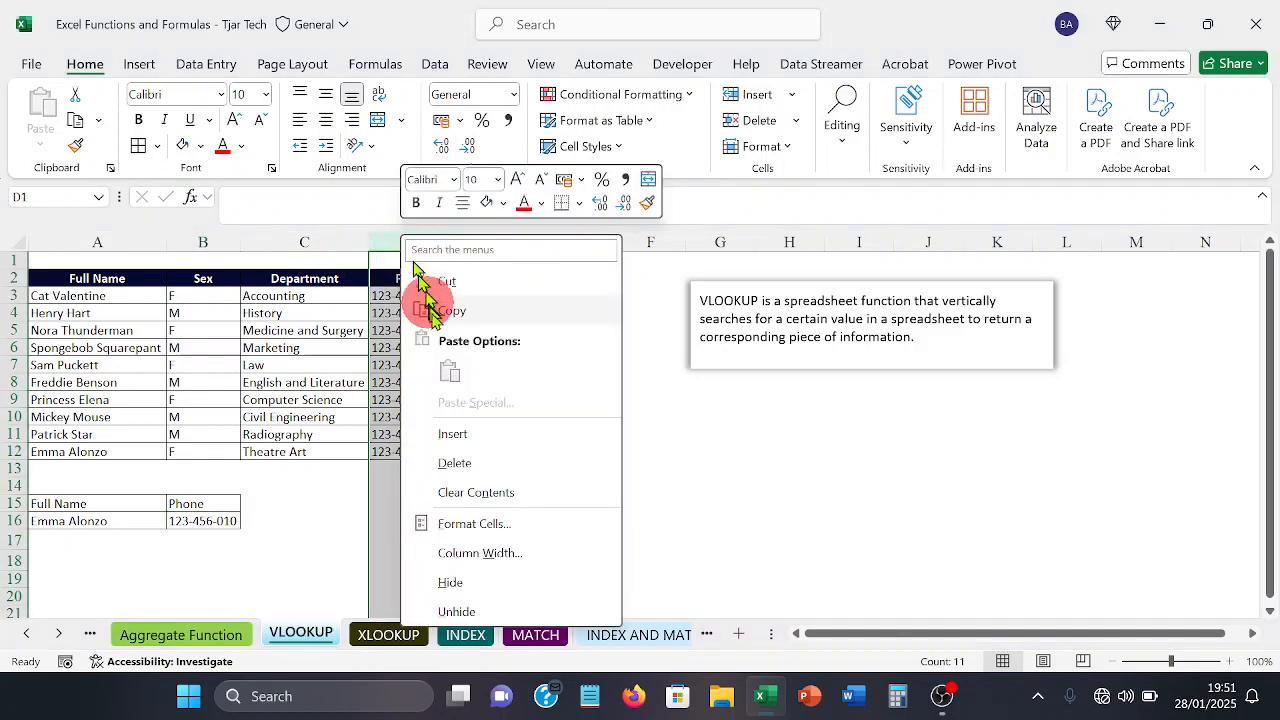
{"action": "left_click", "coordinate": [450, 436]}
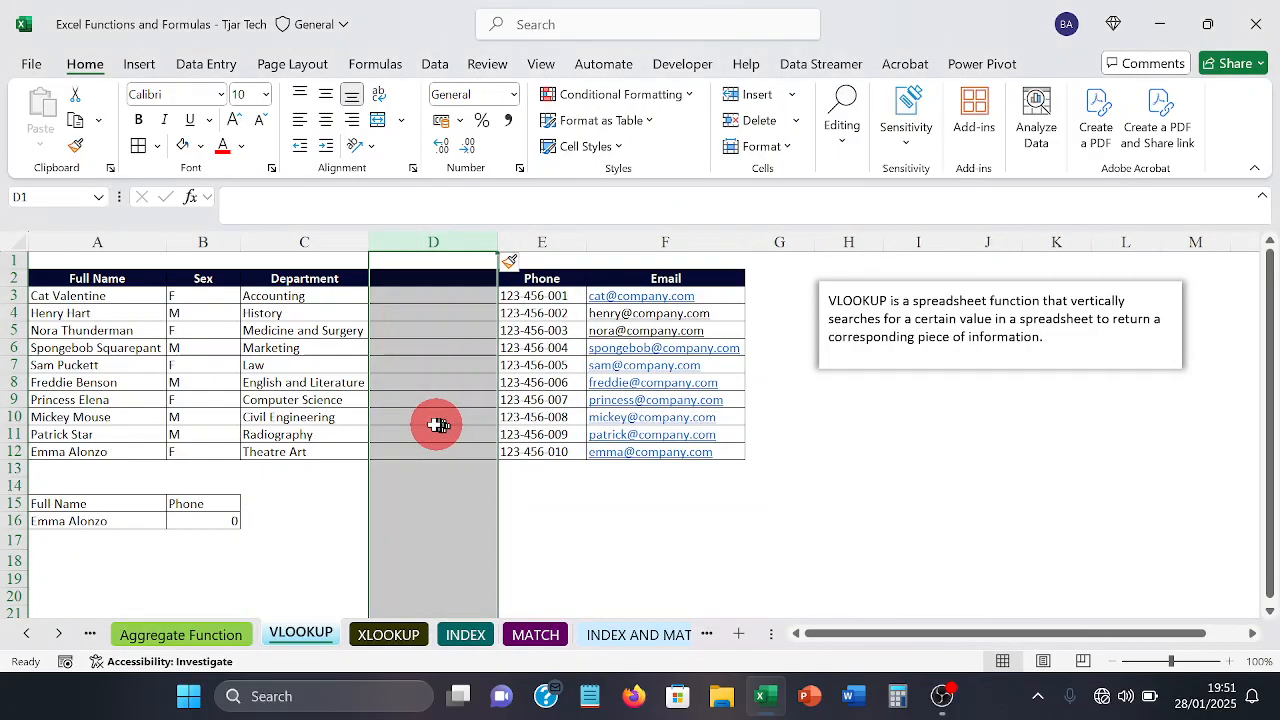
{"action": "left_click", "coordinate": [230, 518]}
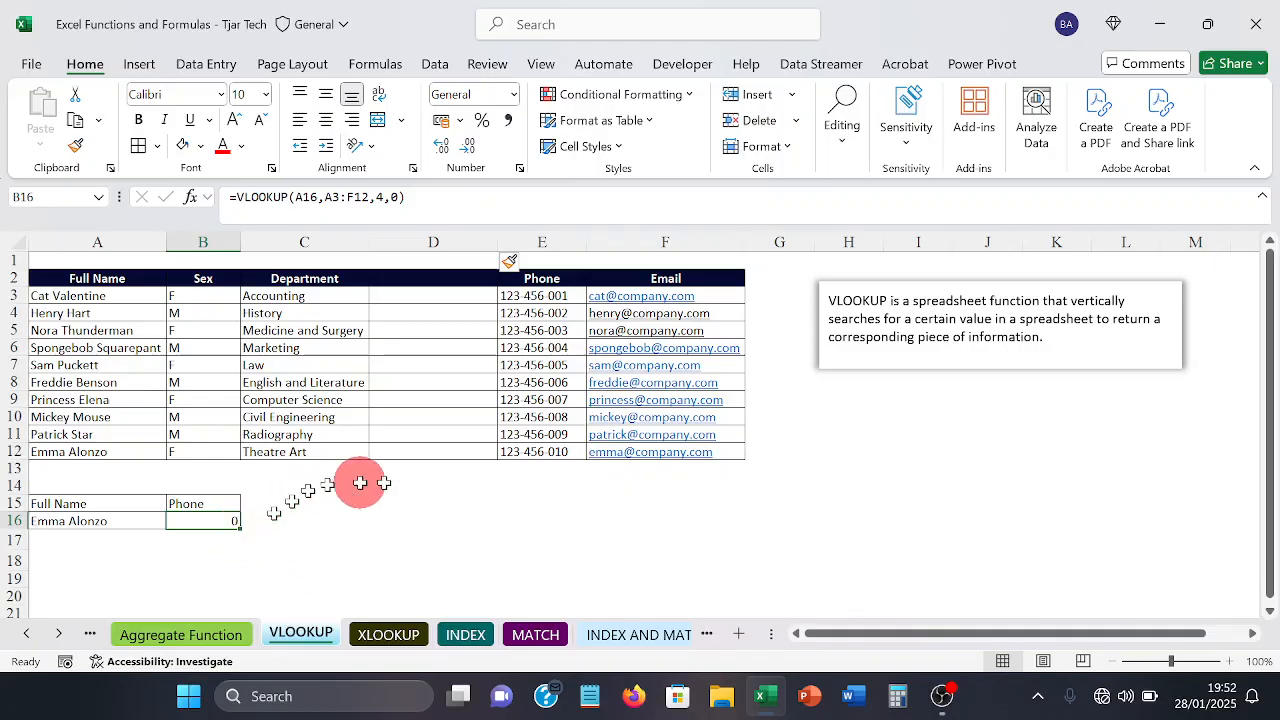
Step: Delete the blank column D between Department and Phone
{"action": "left_click", "coordinate": [436, 244]}
{"action": "right_click", "coordinate": [436, 246]}
{"action": "left_click", "coordinate": [472, 474]}
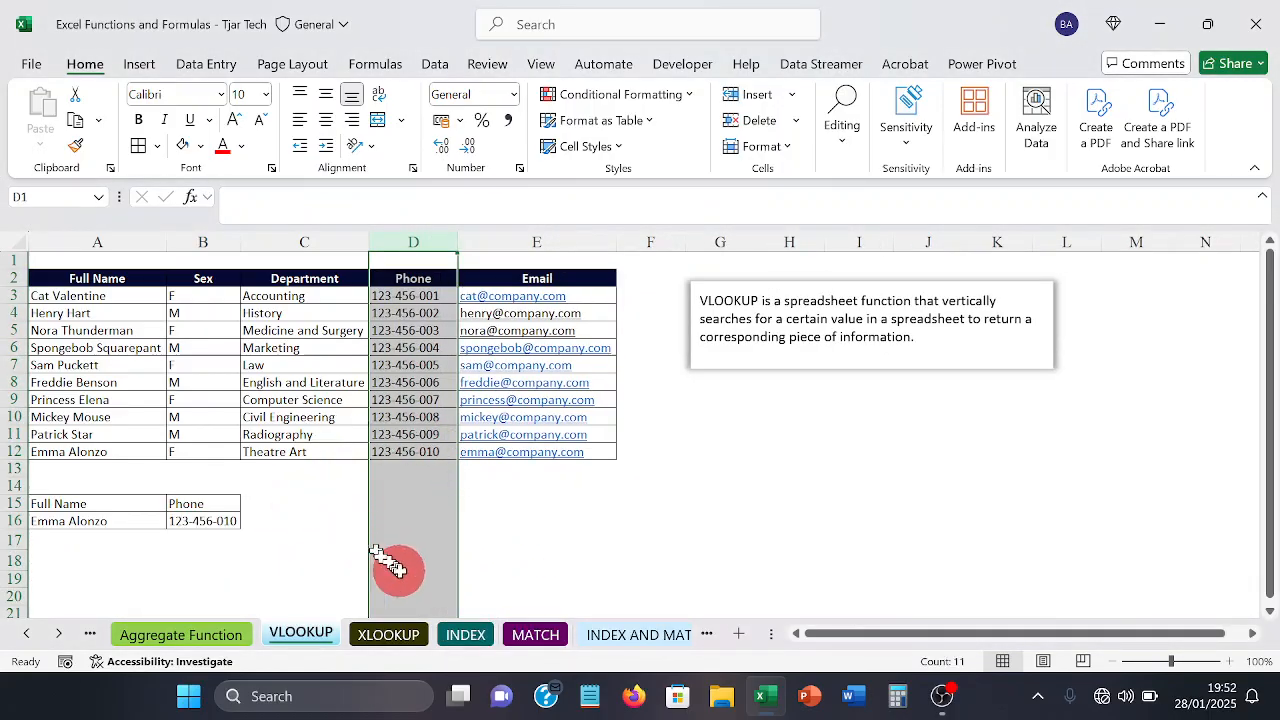
Step: Revisit the XLOOKUP sheet and switch to the INDEX sheet
{"action": "left_click", "coordinate": [387, 634]}
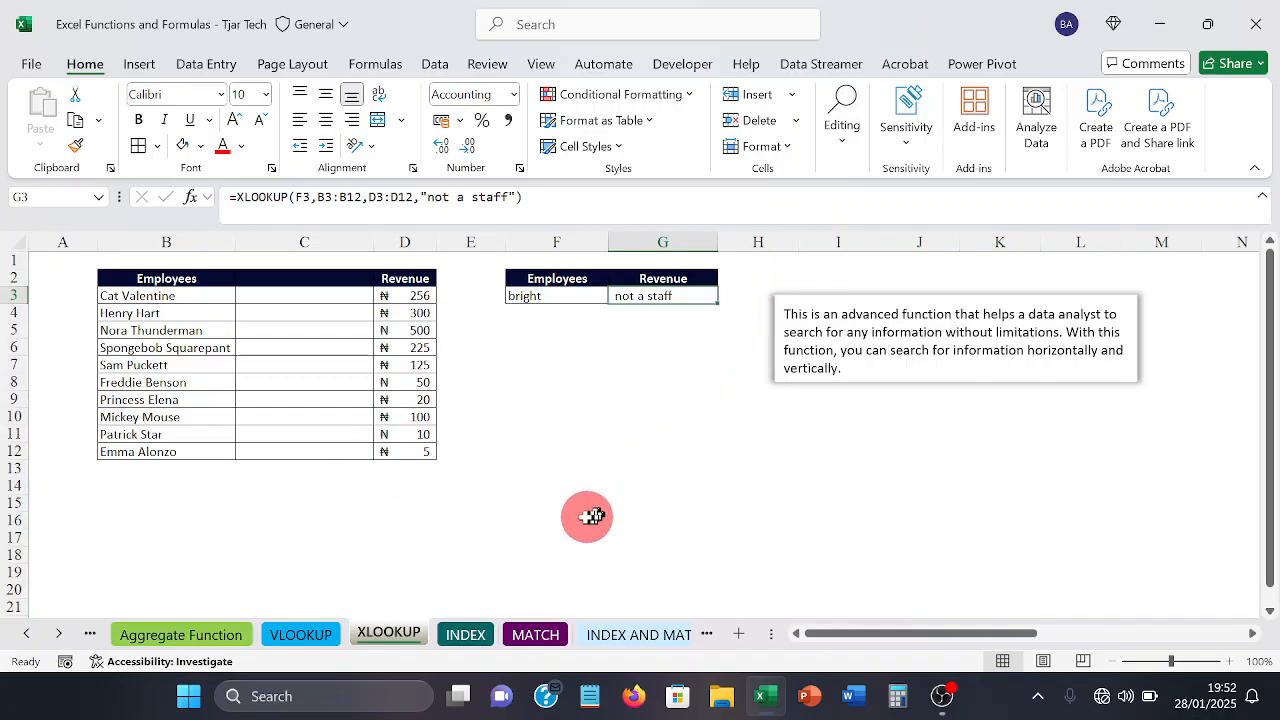
{"action": "left_click", "coordinate": [465, 636]}
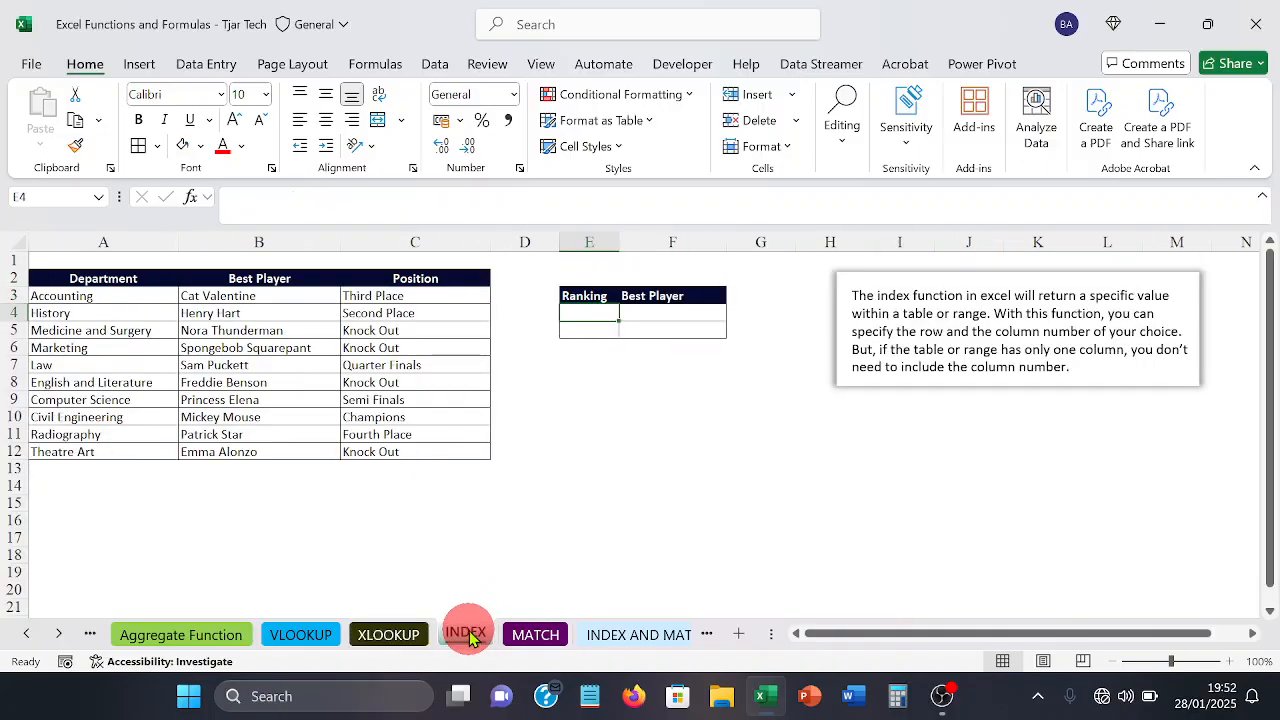
{"action": "left_click", "coordinate": [662, 537]}
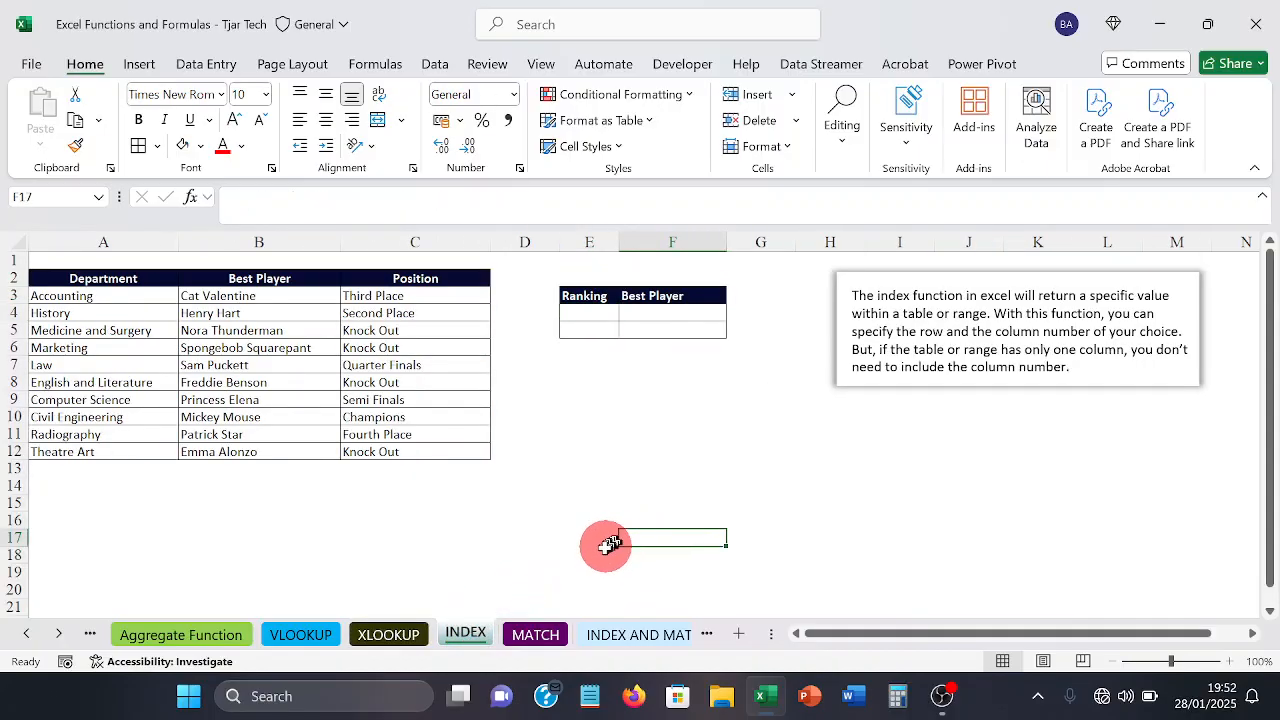
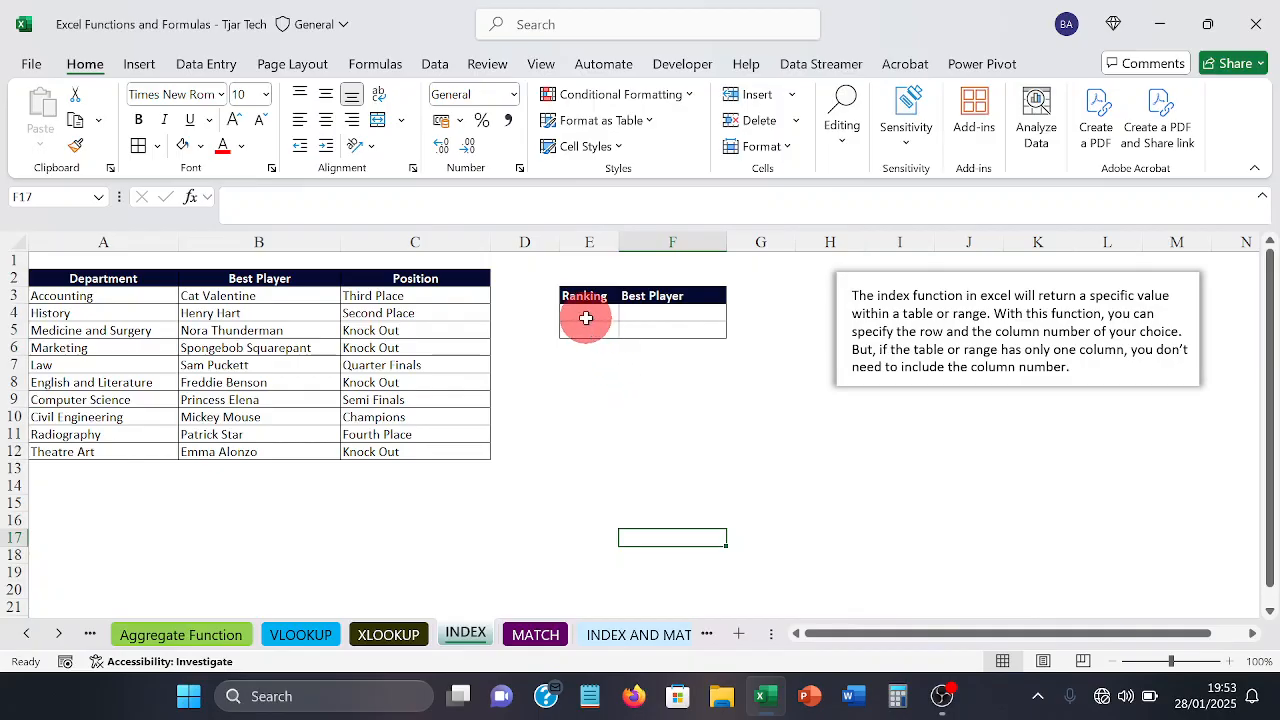
Step: Examine the empty Ranking cell and how the department rows from Accounting to Marketing are ordered in the table
{"action": "left_click", "coordinate": [586, 317]}
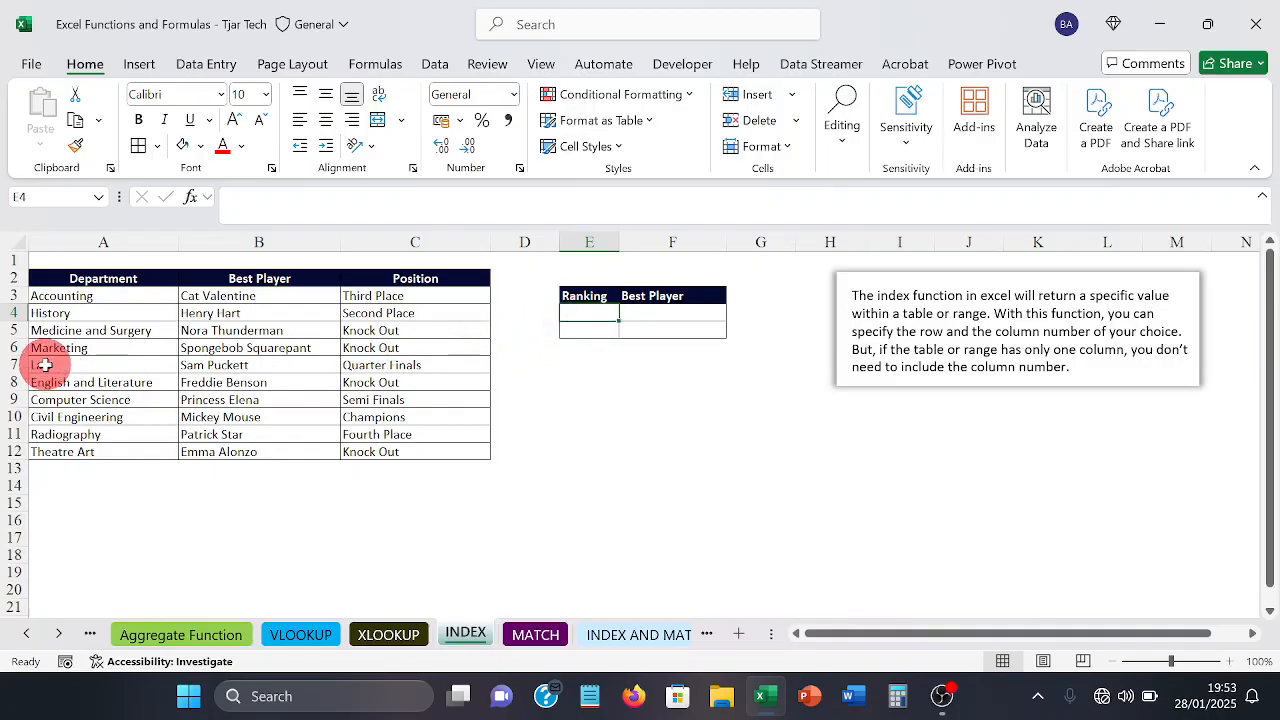
{"action": "left_click", "coordinate": [64, 293]}
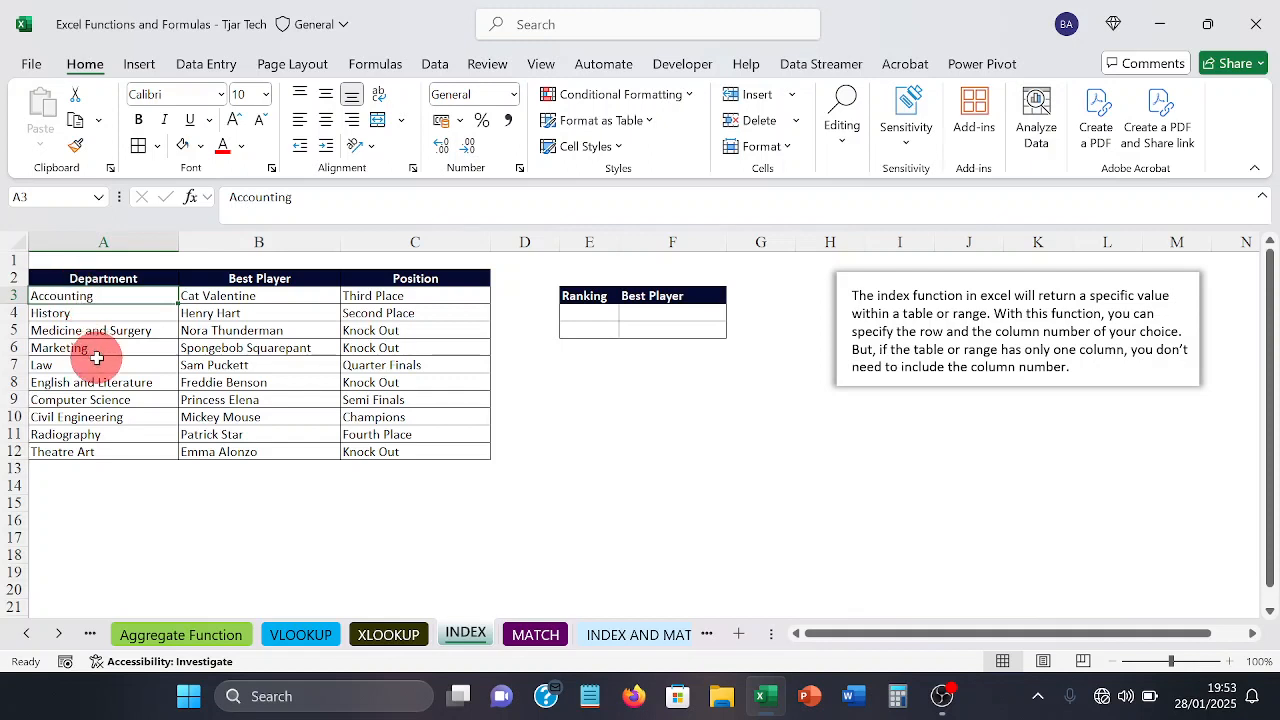
{"action": "key", "text": "Down"}
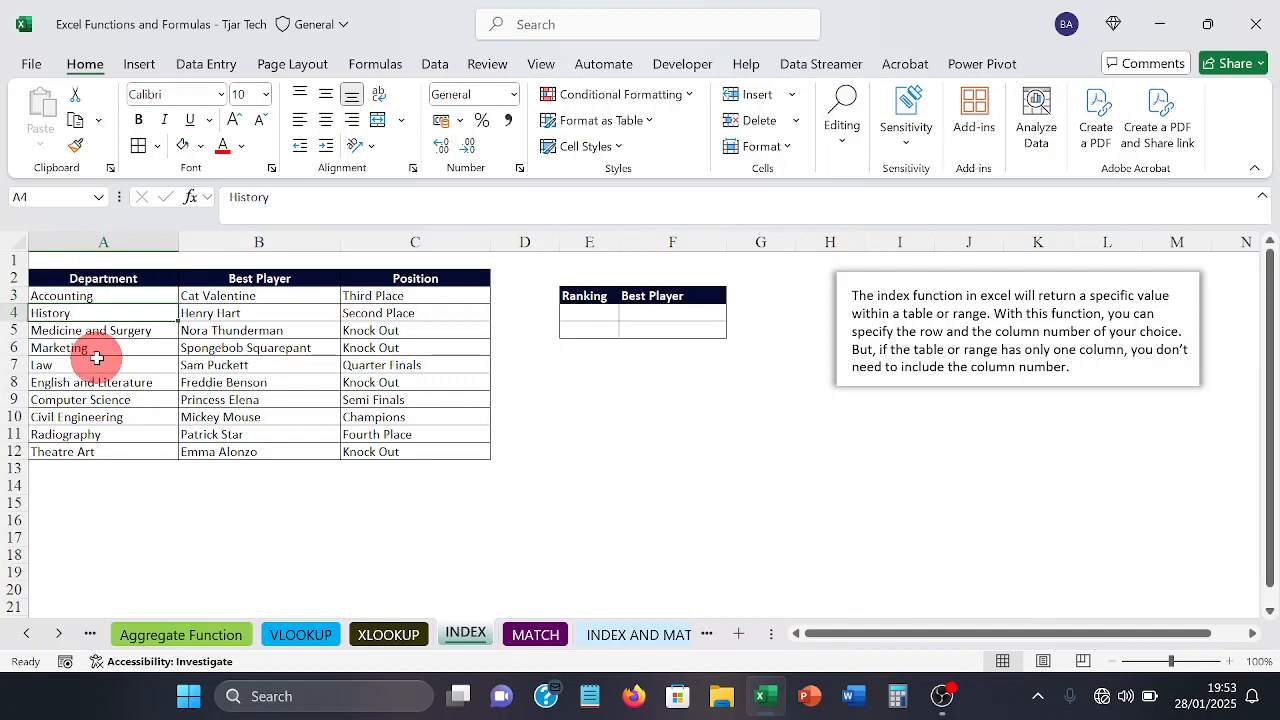
{"action": "key", "text": "Down"}
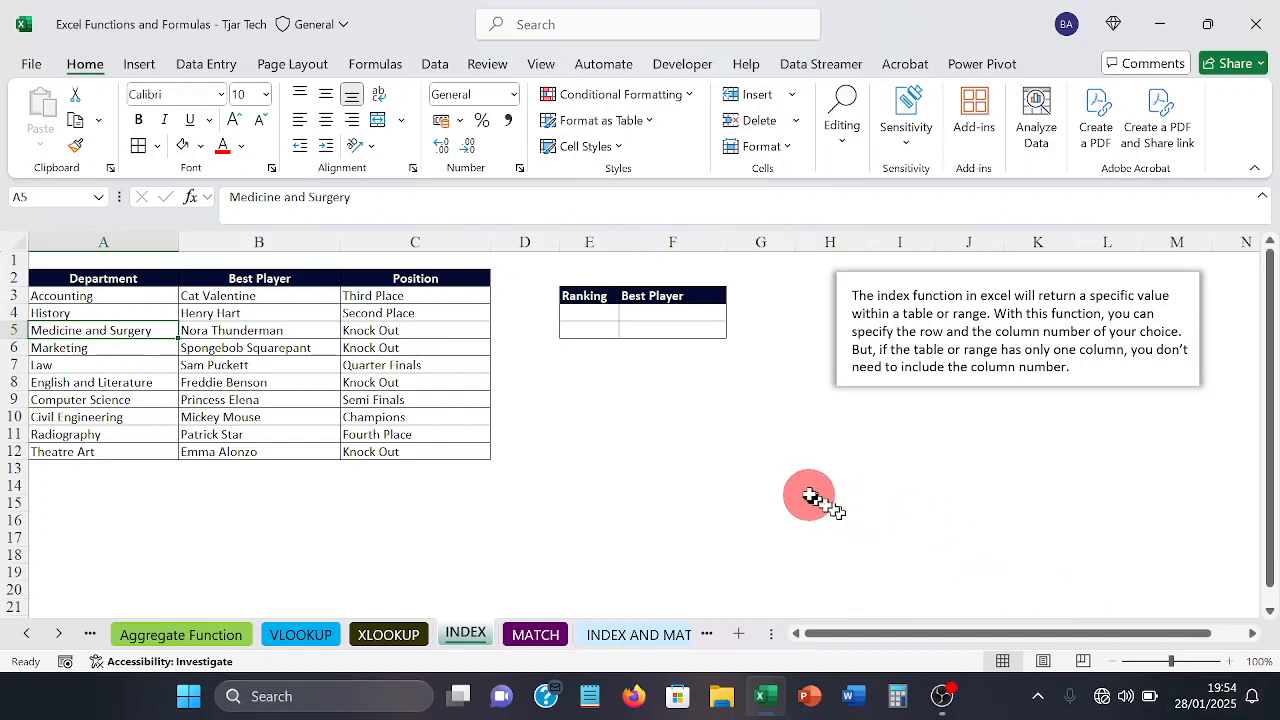
{"action": "left_click", "coordinate": [104, 296]}
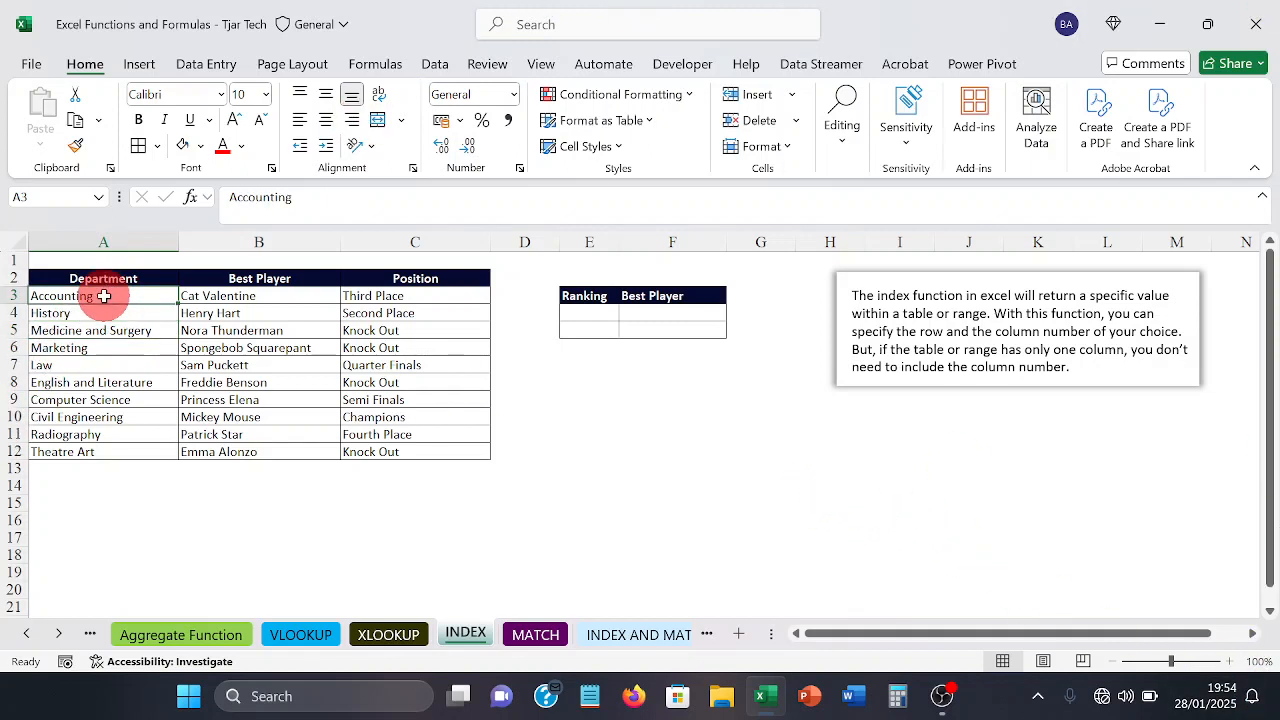
{"action": "key", "text": "Down"}
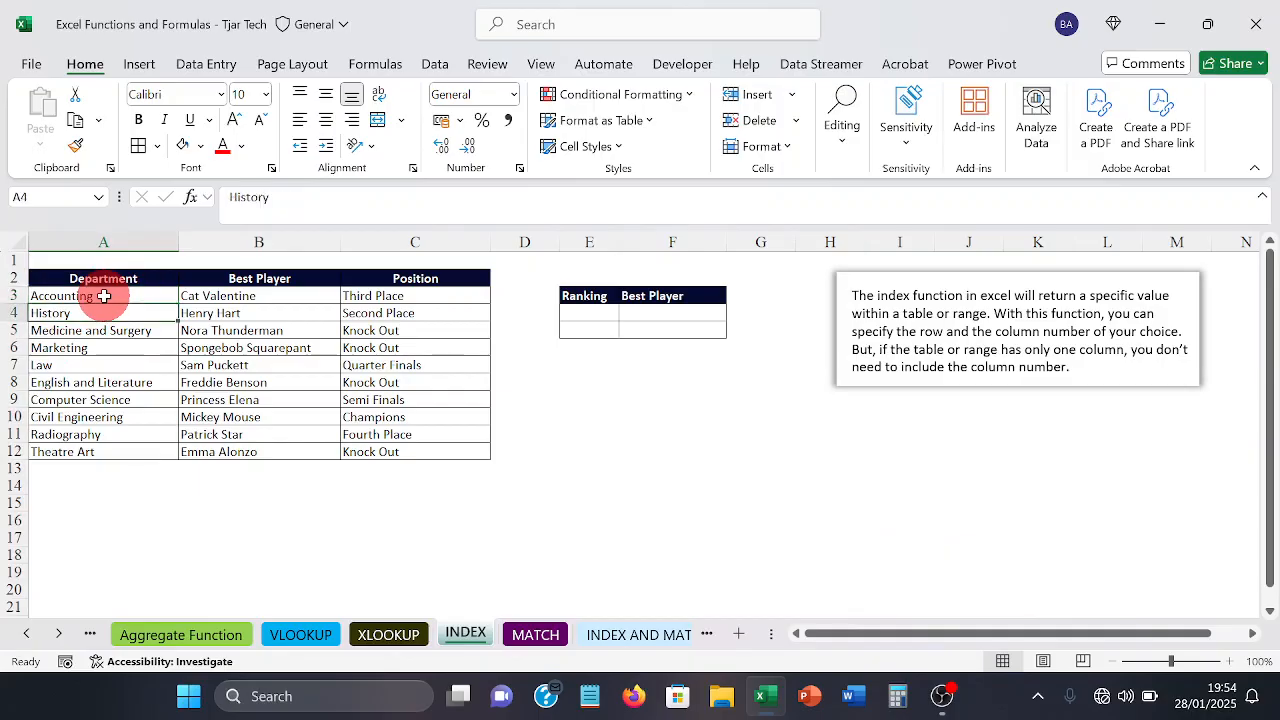
{"action": "key", "text": "Down"}
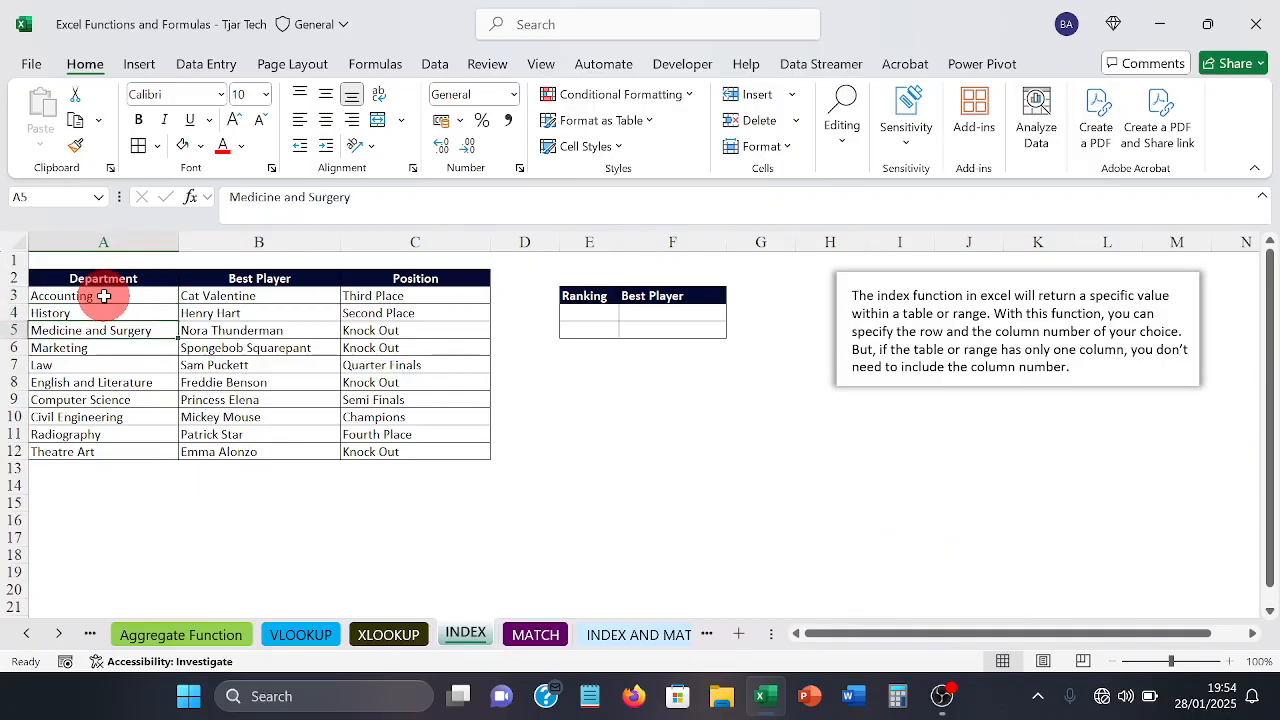
{"action": "key", "text": "Down"}
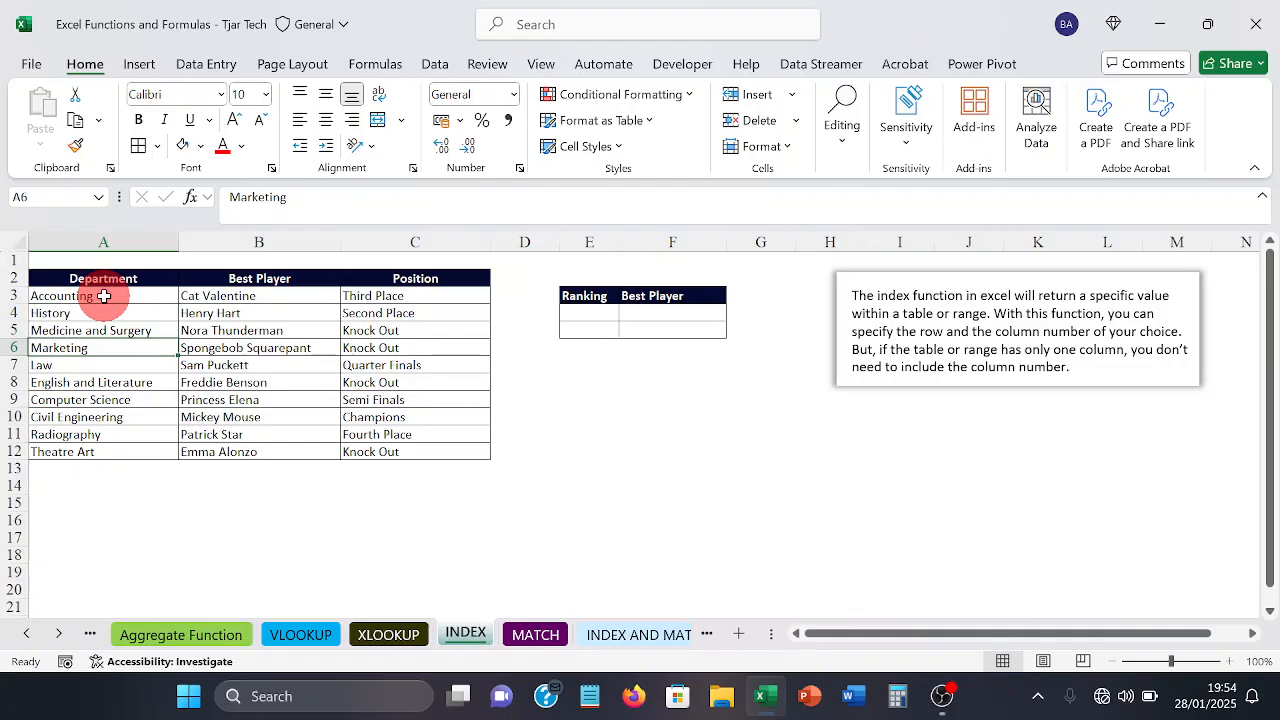
Step: Enter 4 as the ranking in E4 of the small lookup table
{"action": "left_click", "coordinate": [582, 312]}
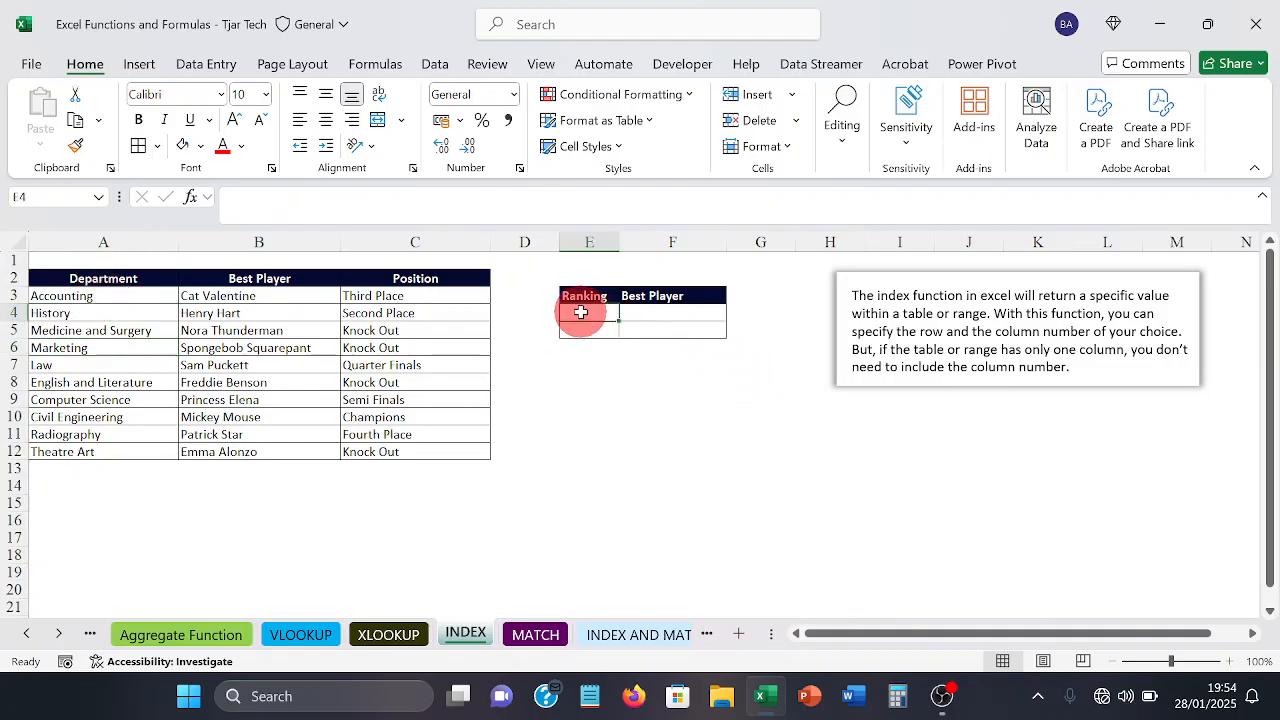
{"action": "type", "text": "4"}
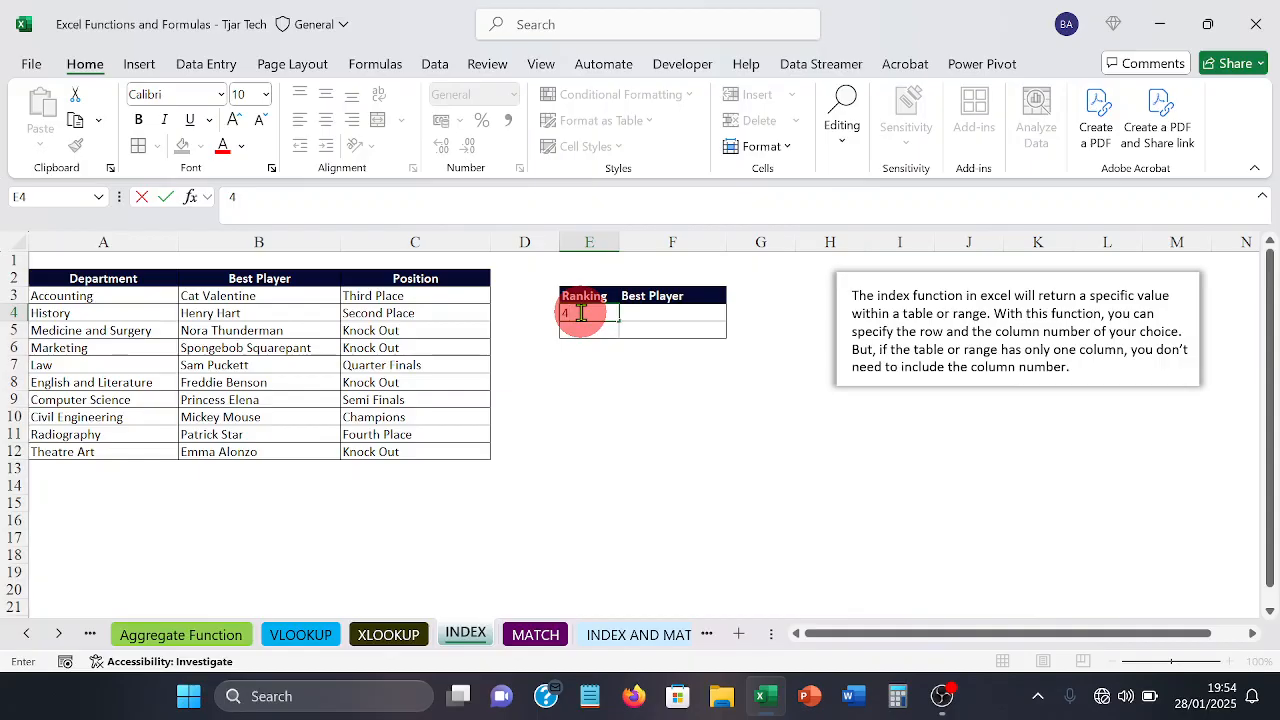
{"action": "key", "text": "Tab"}
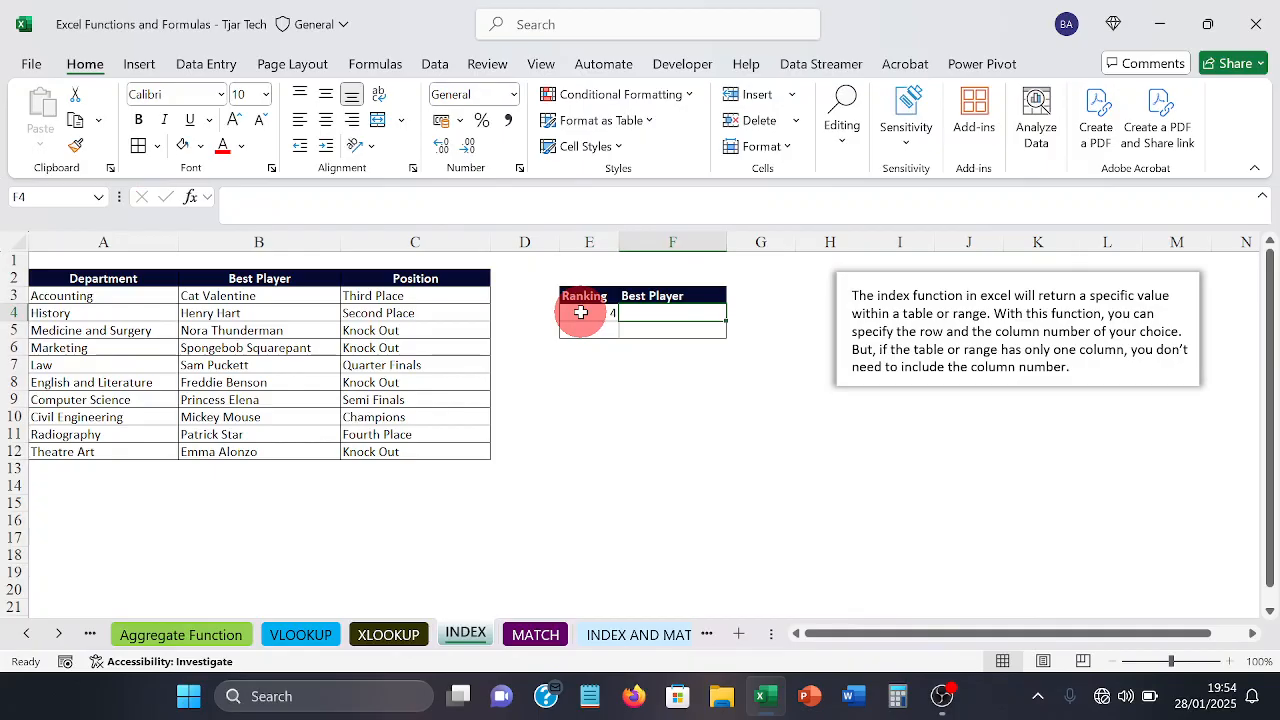
Step: Enter =INDEX(A3:C12,E4,2) in F4 to return the best player for the ranking in E4
{"action": "type", "text": "=in"}
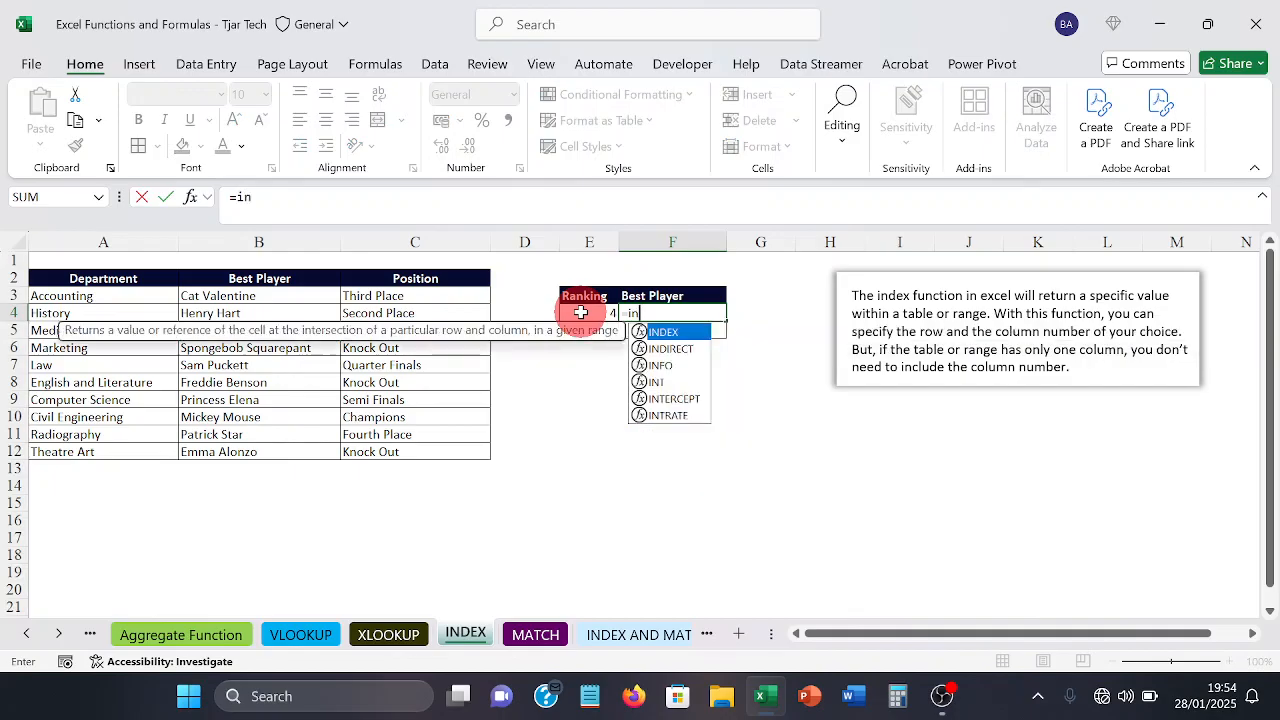
{"action": "key", "text": "Tab"}
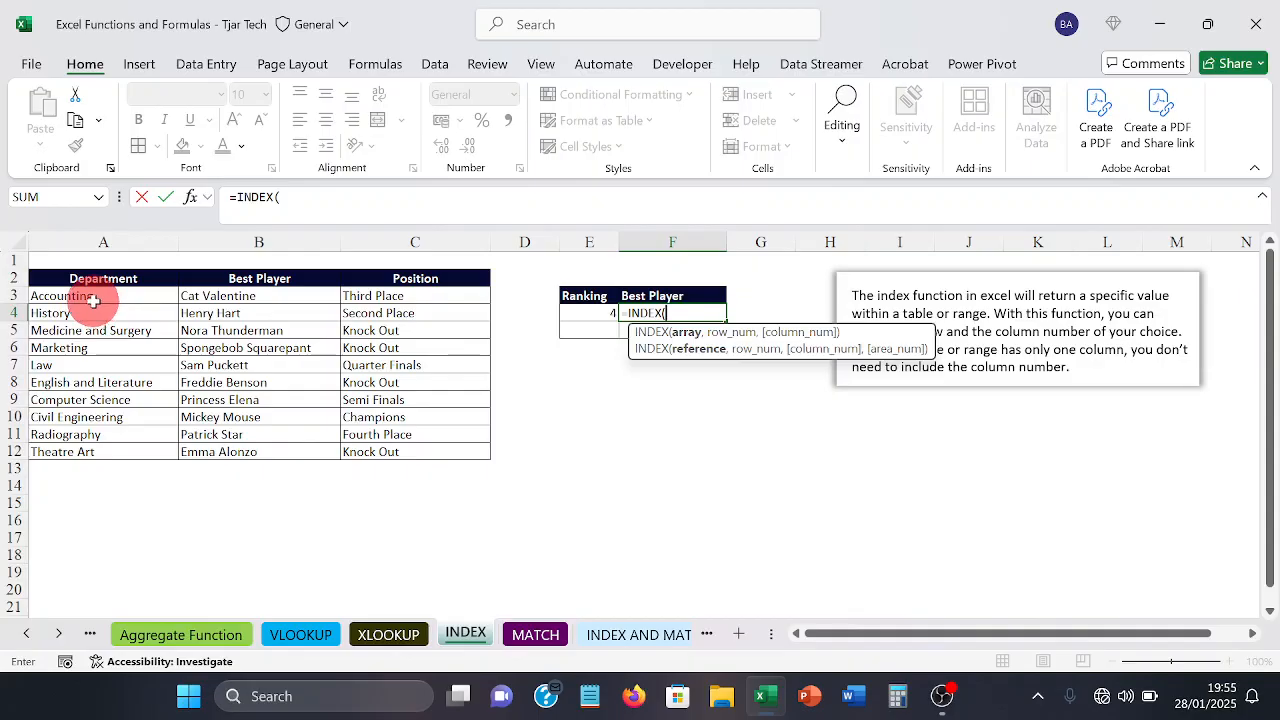
{"action": "left_click_drag", "start_coordinate": [94, 298], "coordinate": [435, 452]}
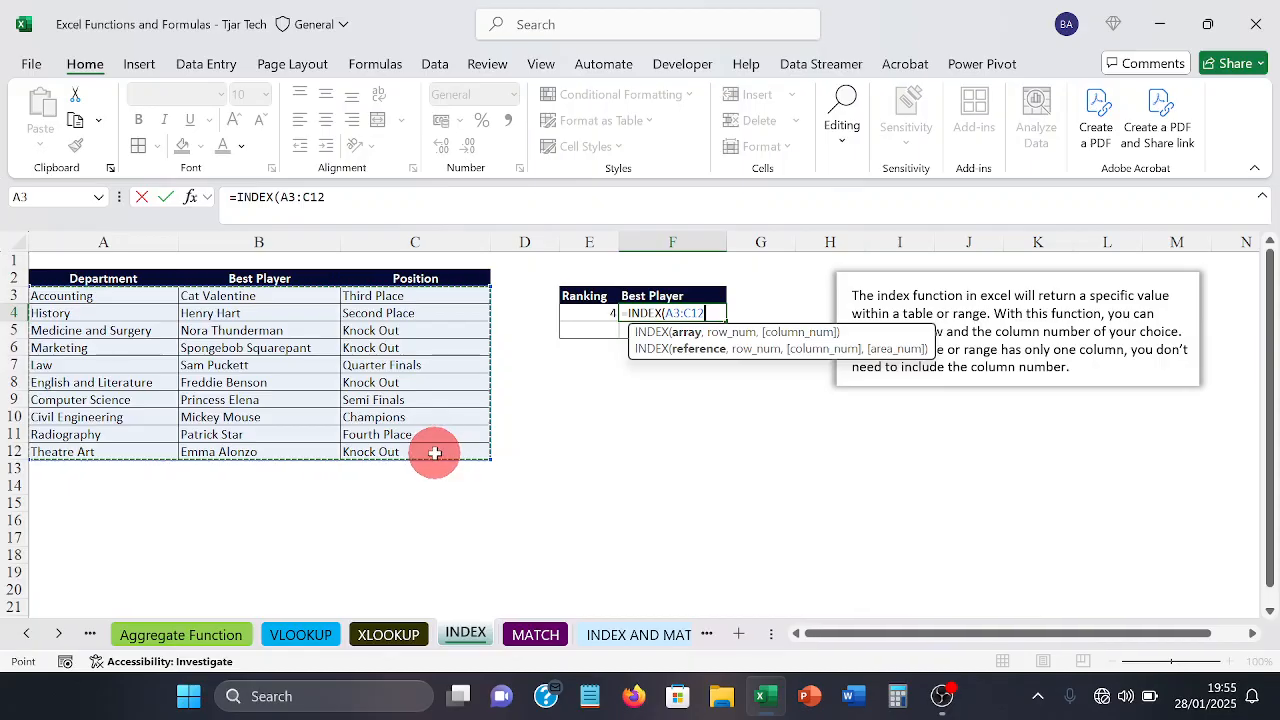
{"action": "type", "text": ","}
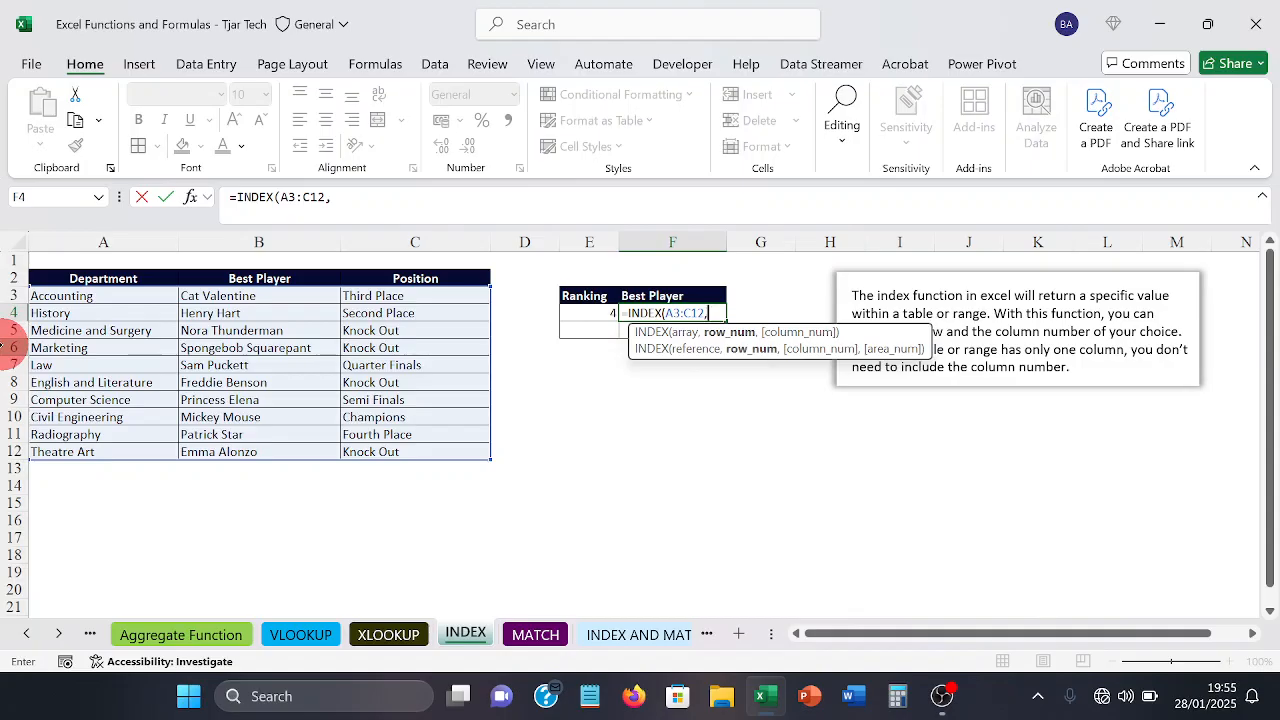
{"action": "left_click", "coordinate": [577, 313]}
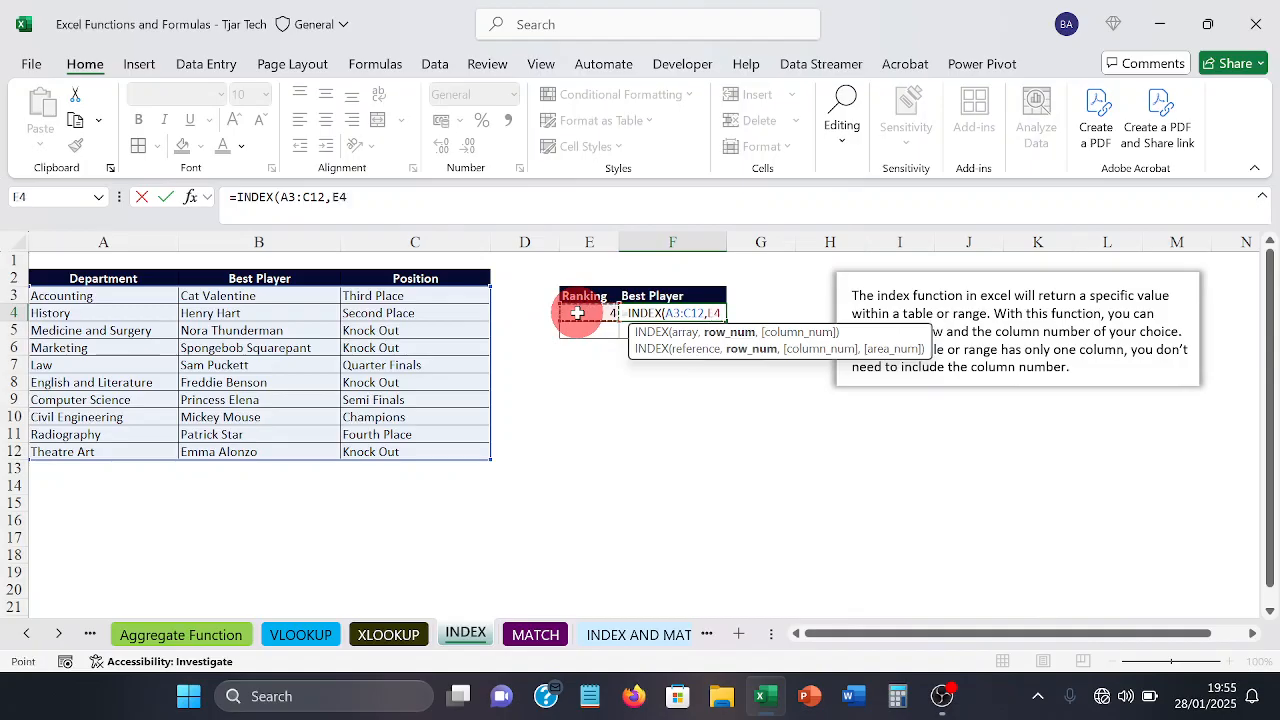
{"action": "type", "text": ","}
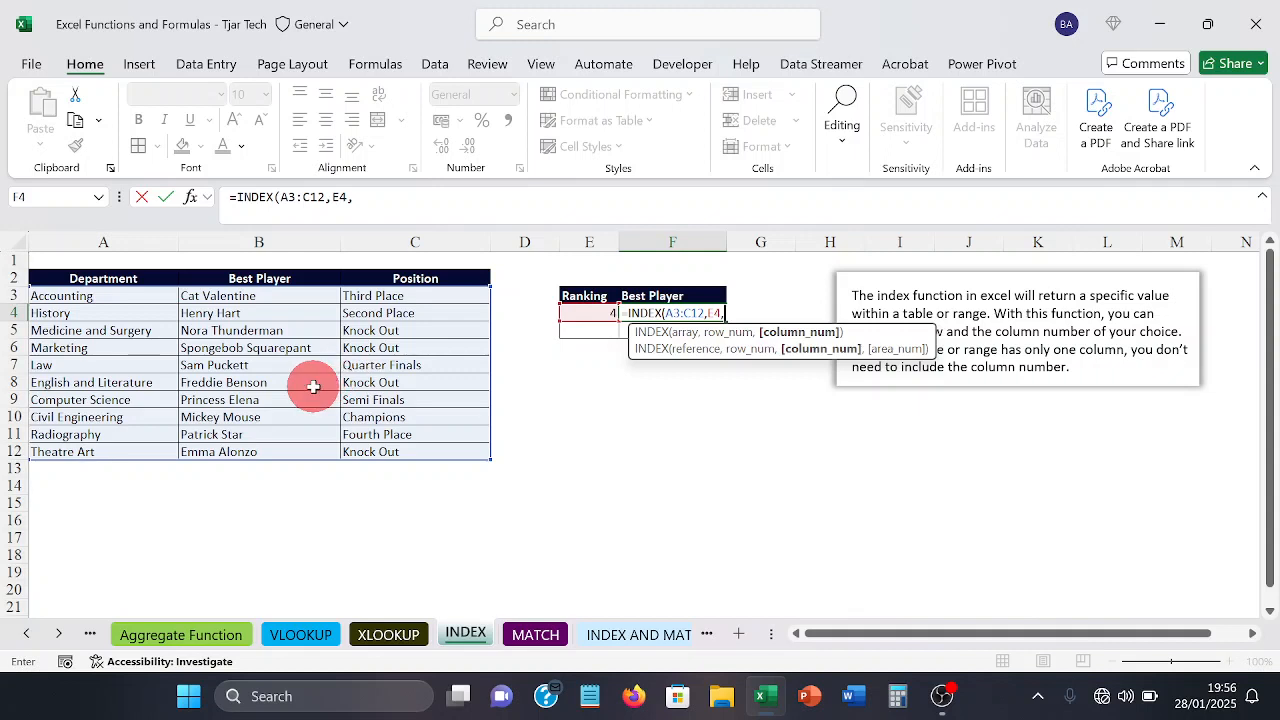
{"action": "type", "text": "2)"}
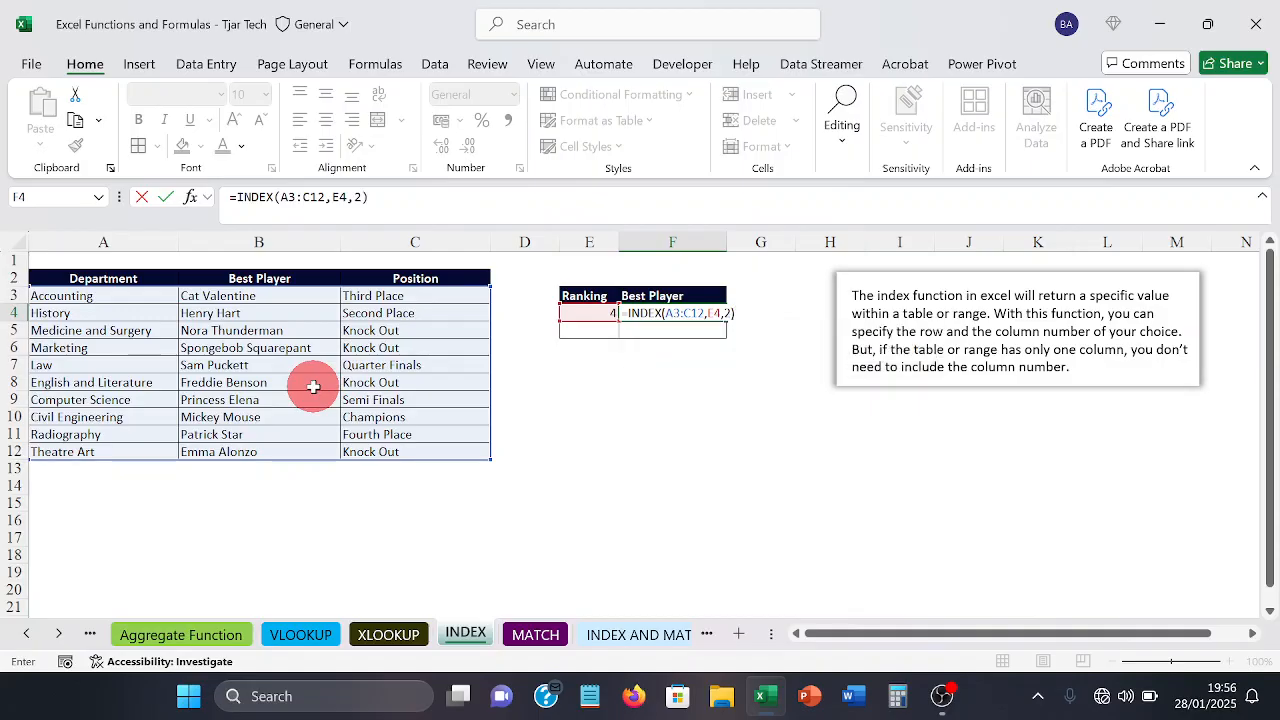
{"action": "key", "text": "Return"}
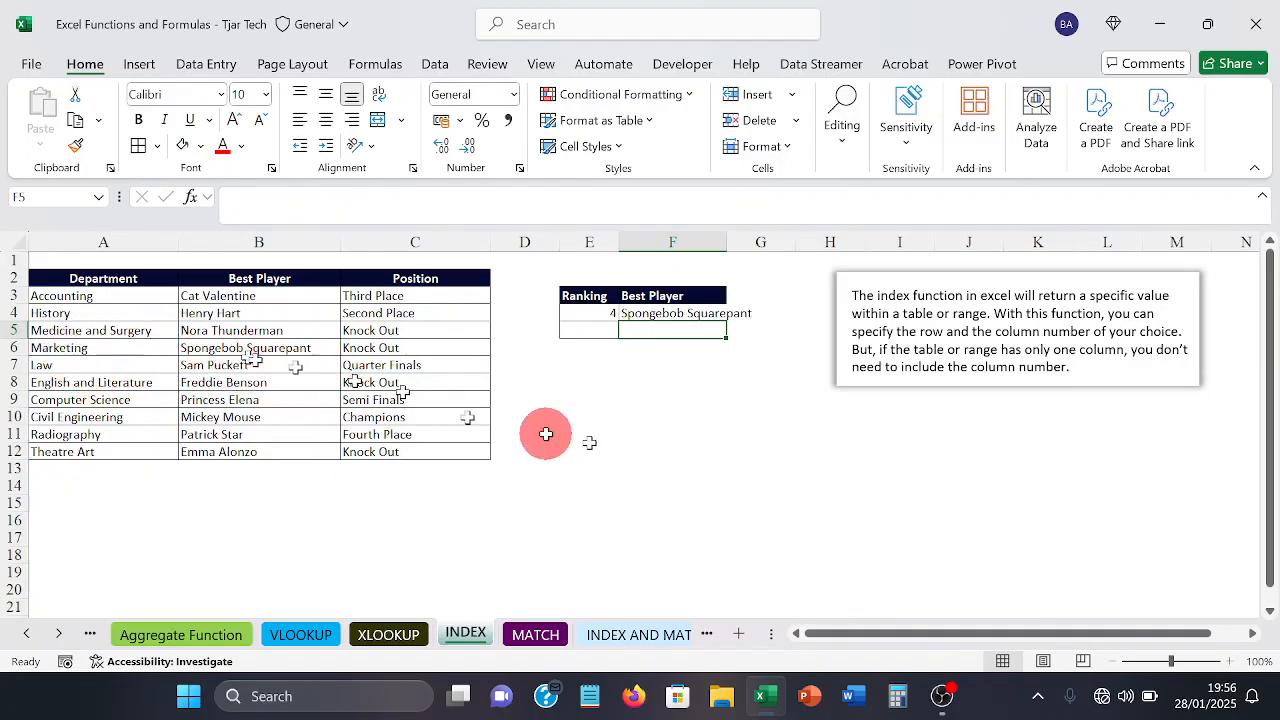
Step: Widen column F so the full best player name fits within the cell
{"action": "left_click", "coordinate": [693, 483]}
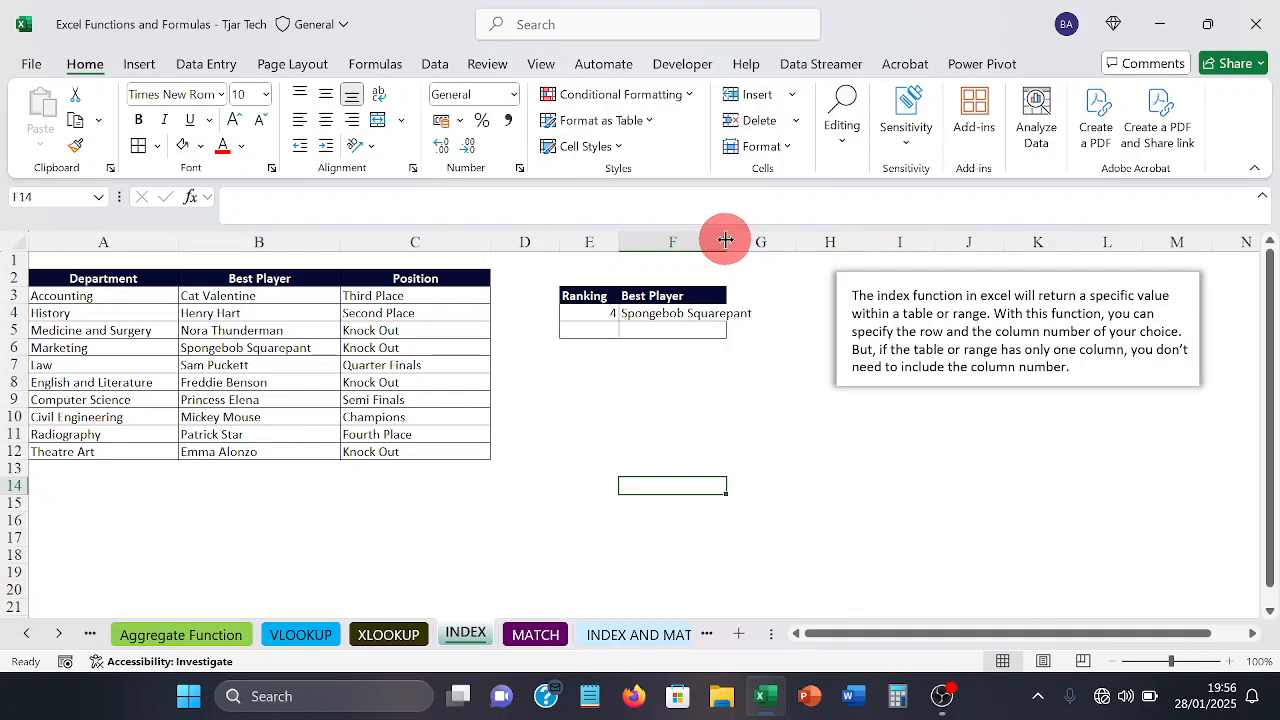
{"action": "left_click_drag", "start_coordinate": [726, 240], "coordinate": [757, 240]}
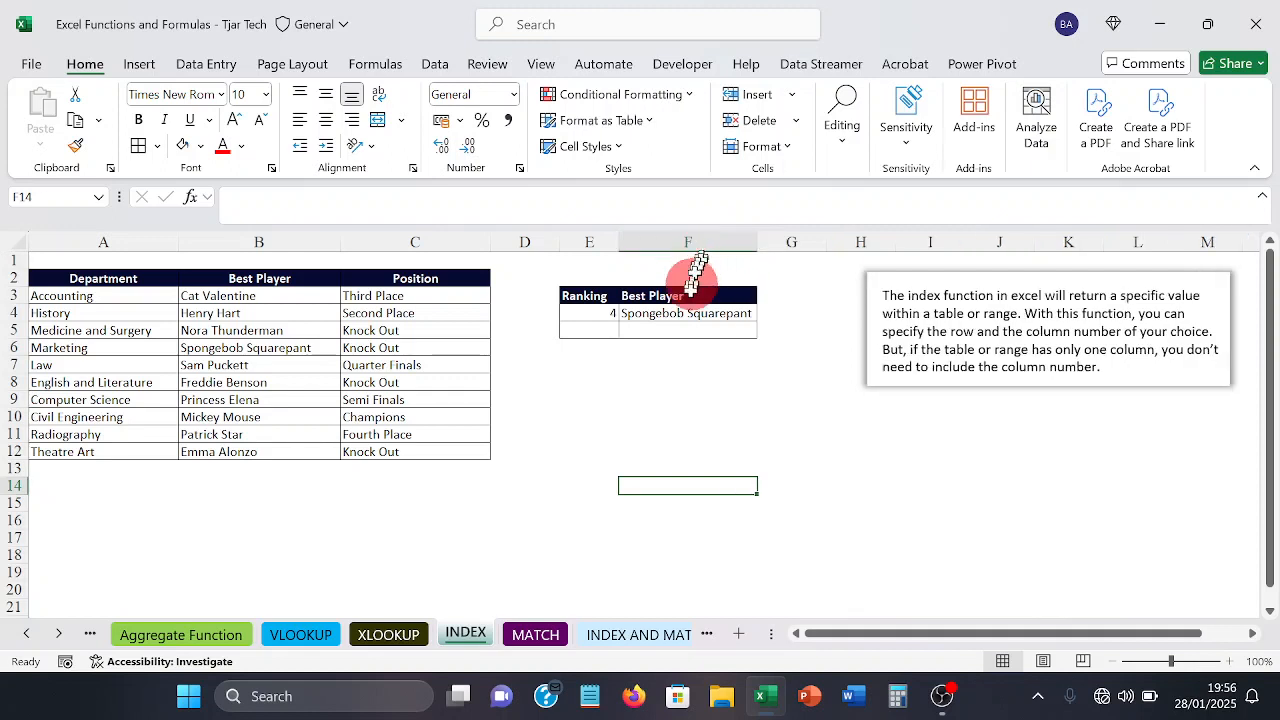
{"action": "left_click", "coordinate": [700, 382]}
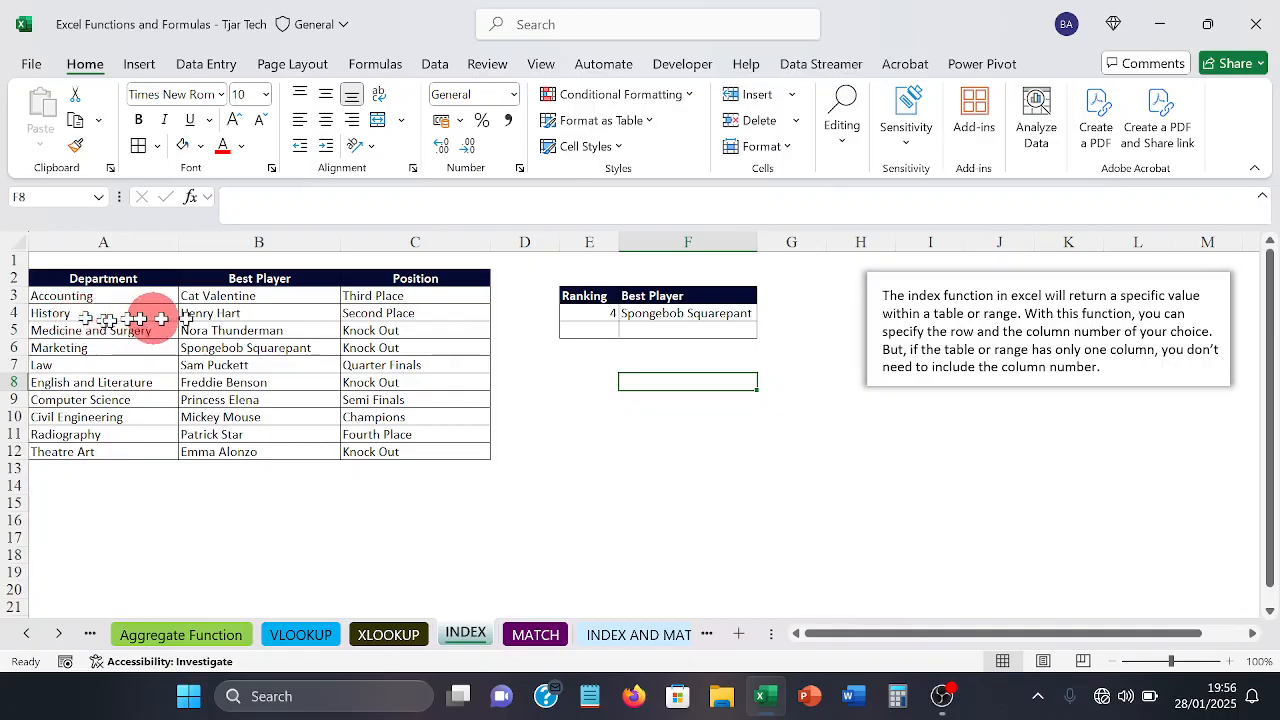
Step: Change the ranking in E4 to 5 and check the returned player against the Law row
{"action": "left_click", "coordinate": [587, 316]}
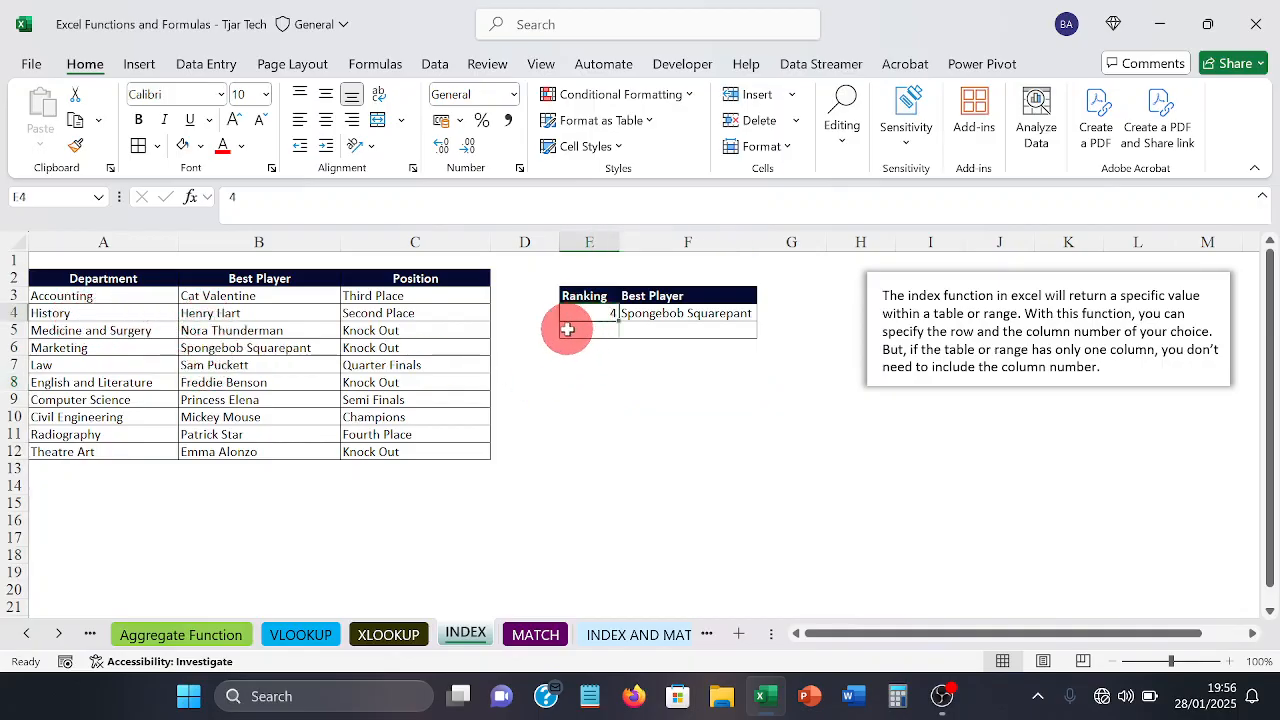
{"action": "type", "text": "5"}
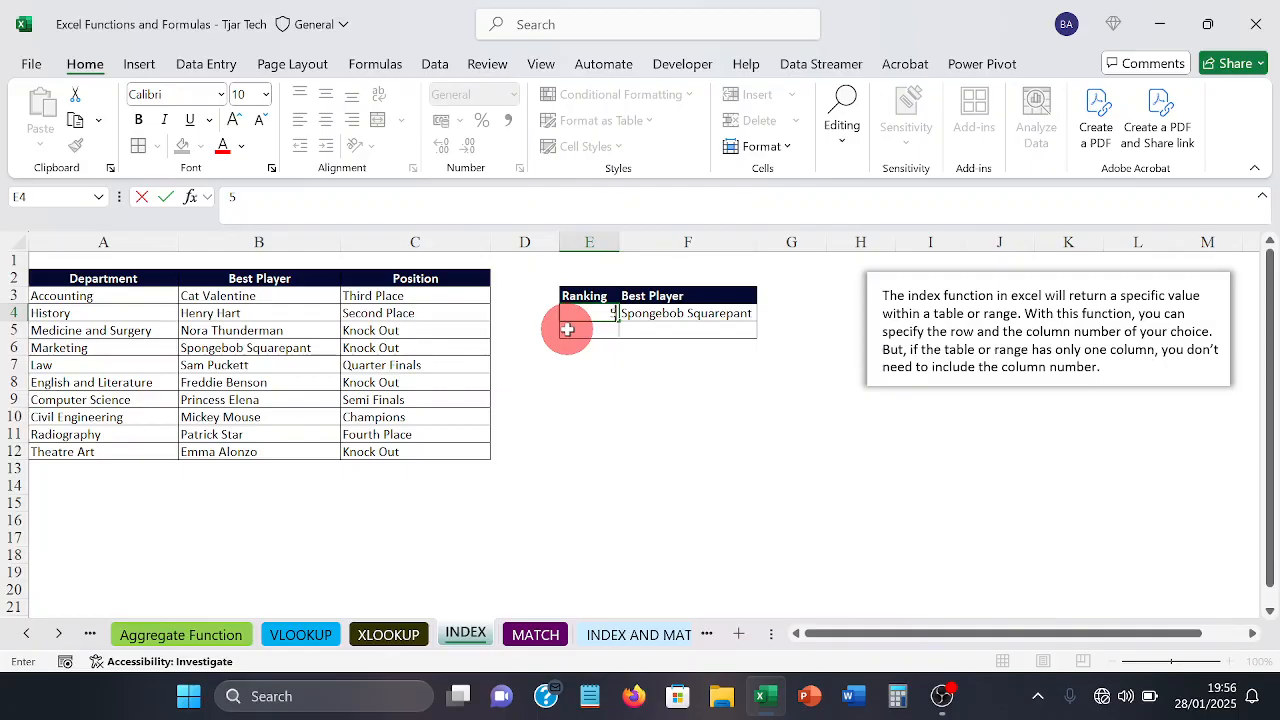
{"action": "key", "text": "Return"}
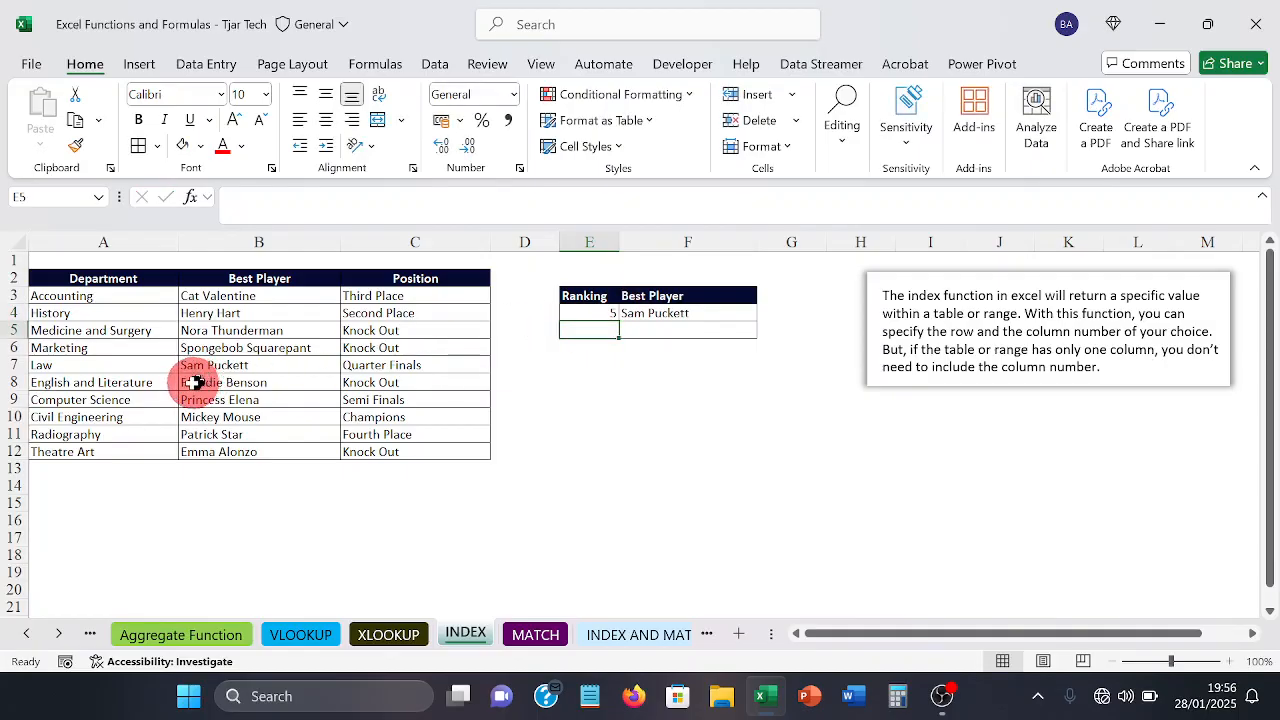
{"action": "left_click", "coordinate": [116, 367]}
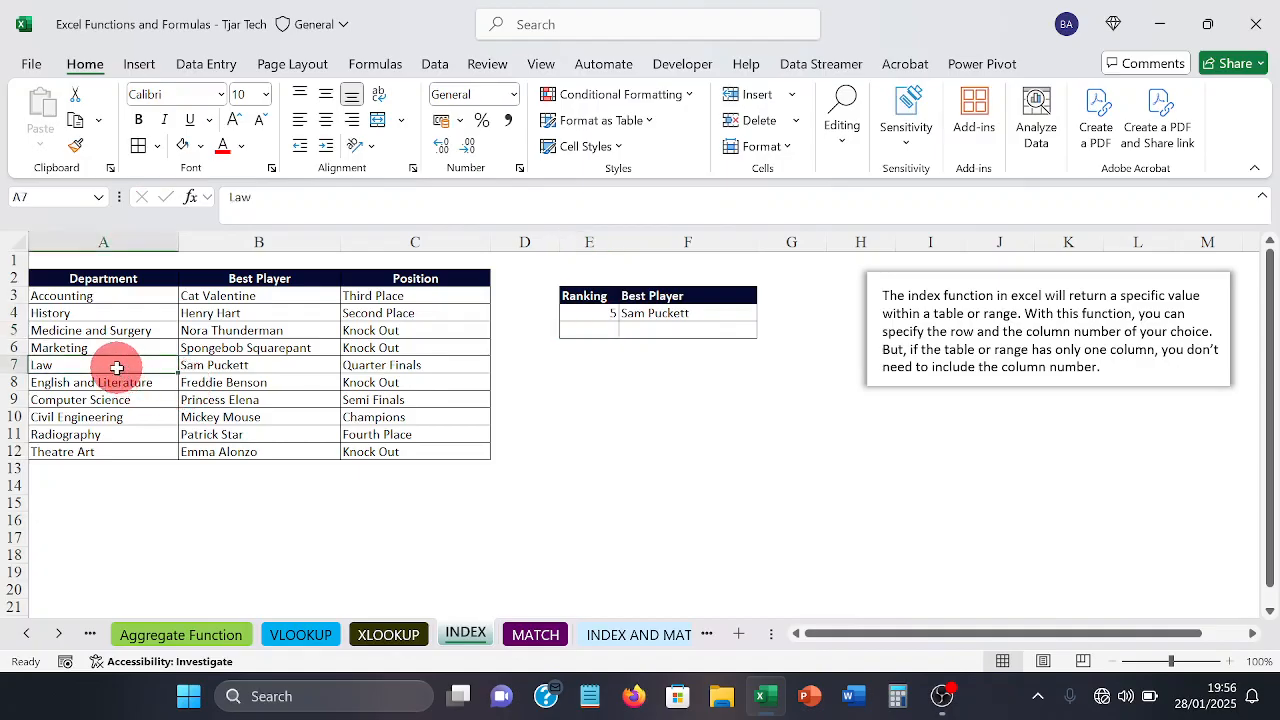
{"action": "left_click", "coordinate": [271, 361]}
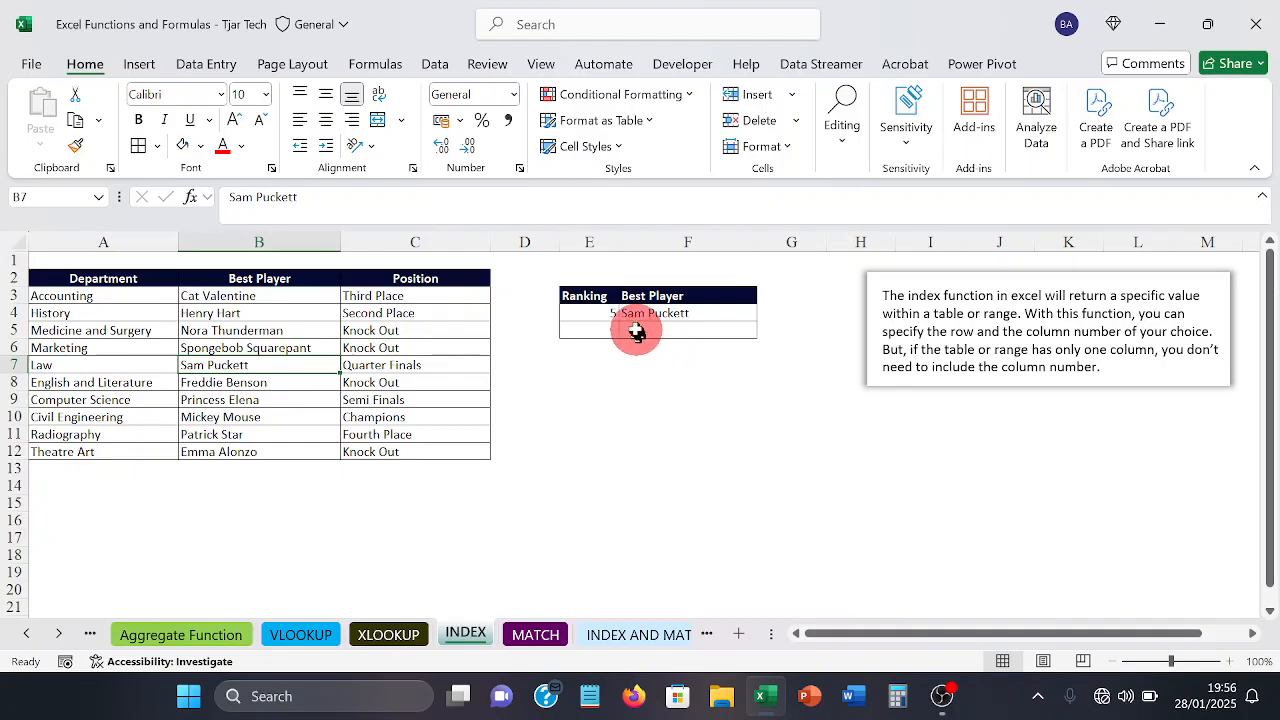
{"action": "left_click", "coordinate": [607, 316]}
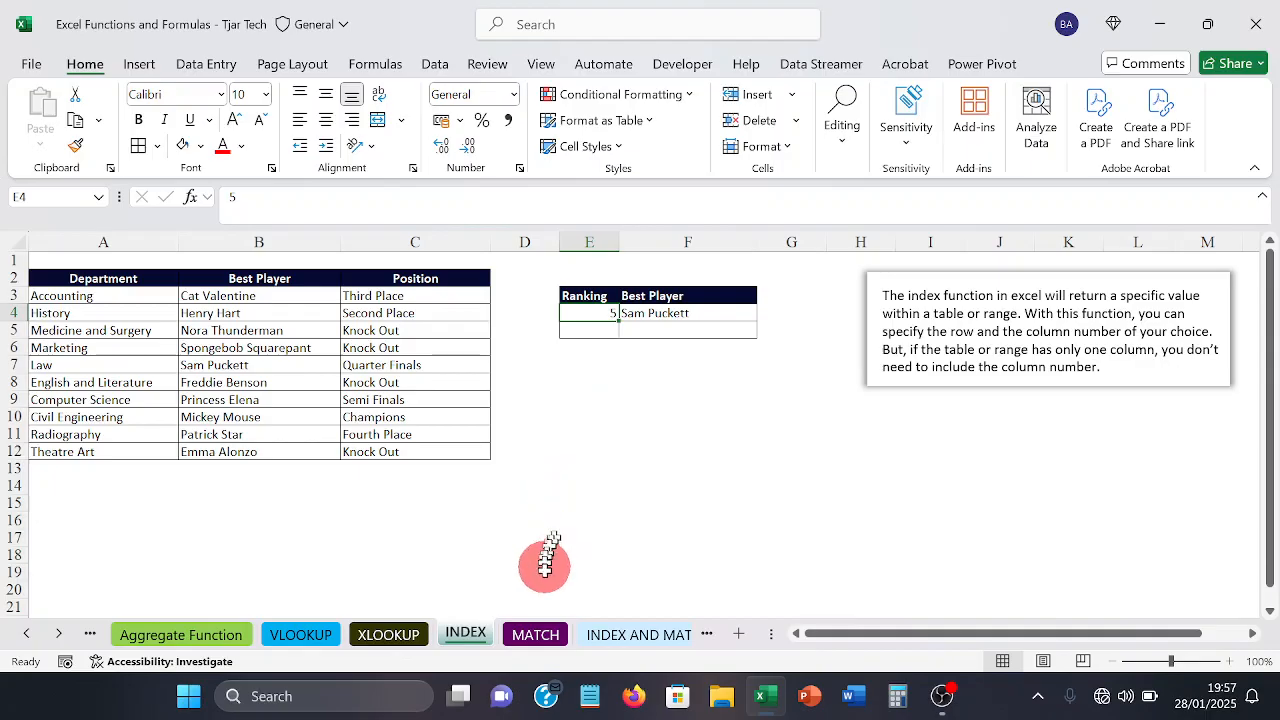
Step: Switch to the MATCH sheet, briefly revisiting INDEX, and examine the History row in the department list
{"action": "left_click", "coordinate": [536, 640]}
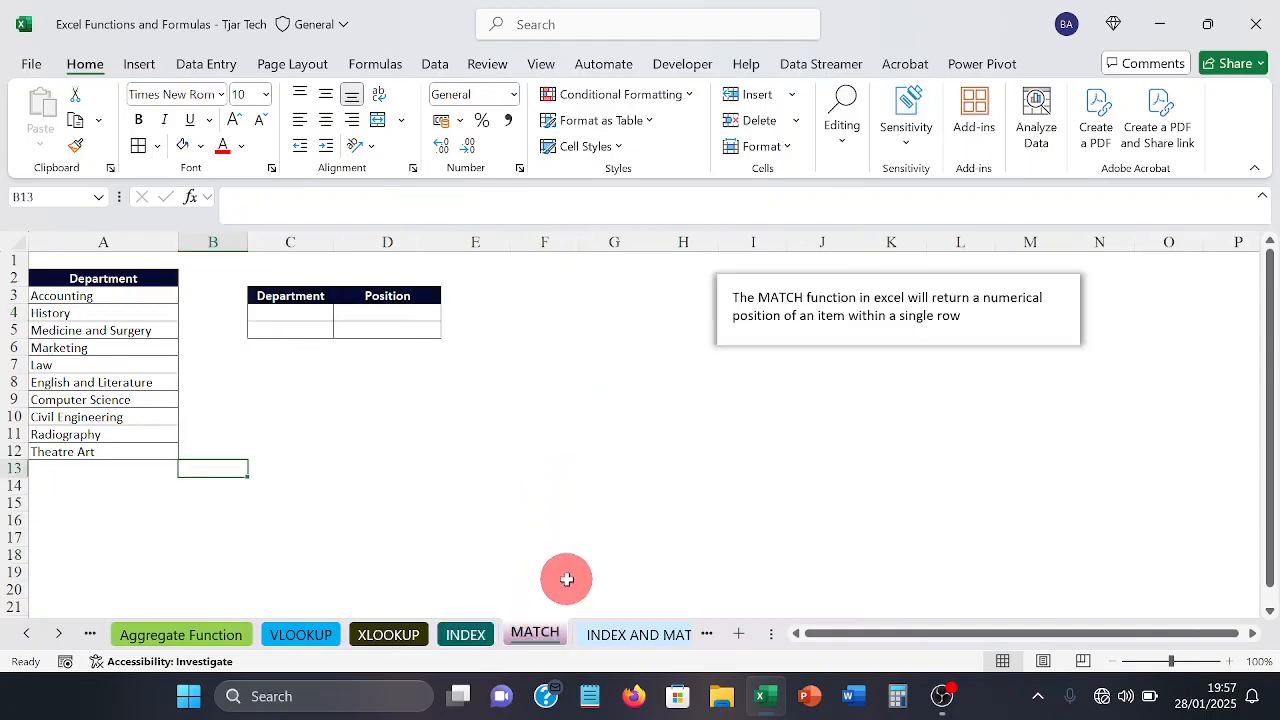
{"action": "left_click", "coordinate": [472, 641]}
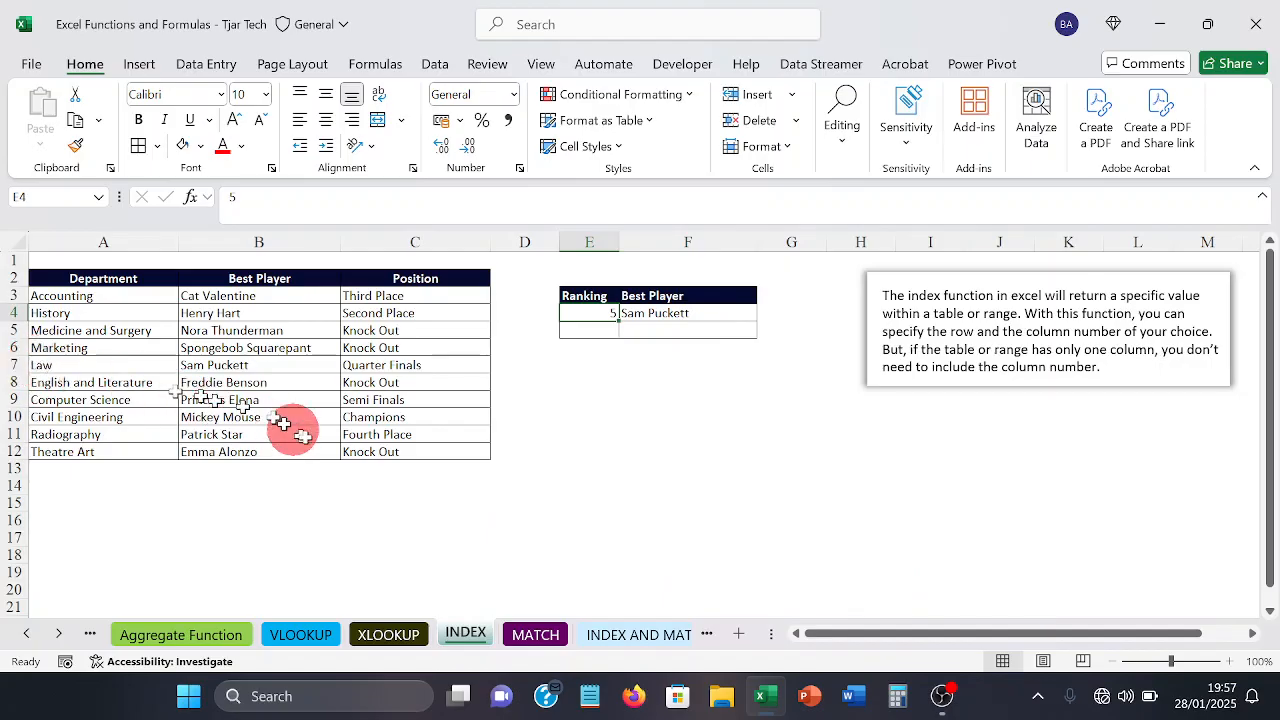
{"action": "left_click", "coordinate": [534, 640]}
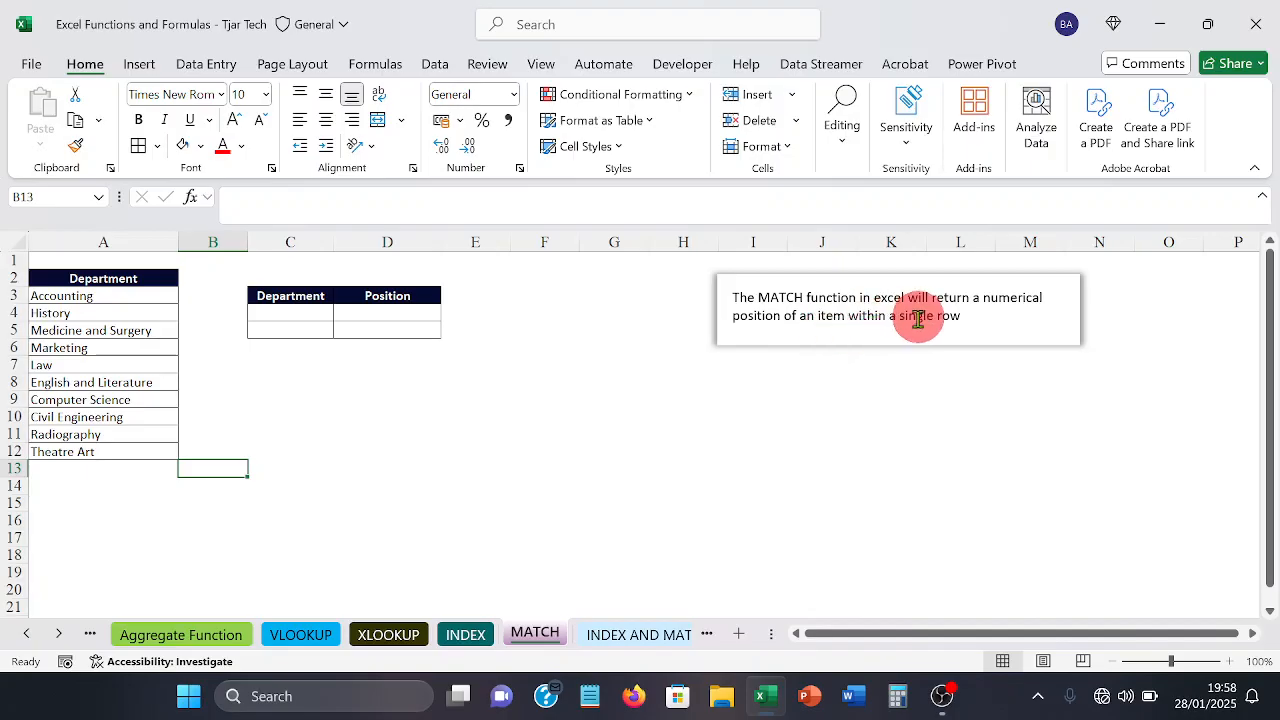
{"action": "left_click", "coordinate": [12, 314]}
{"action": "left_click", "coordinate": [60, 316]}
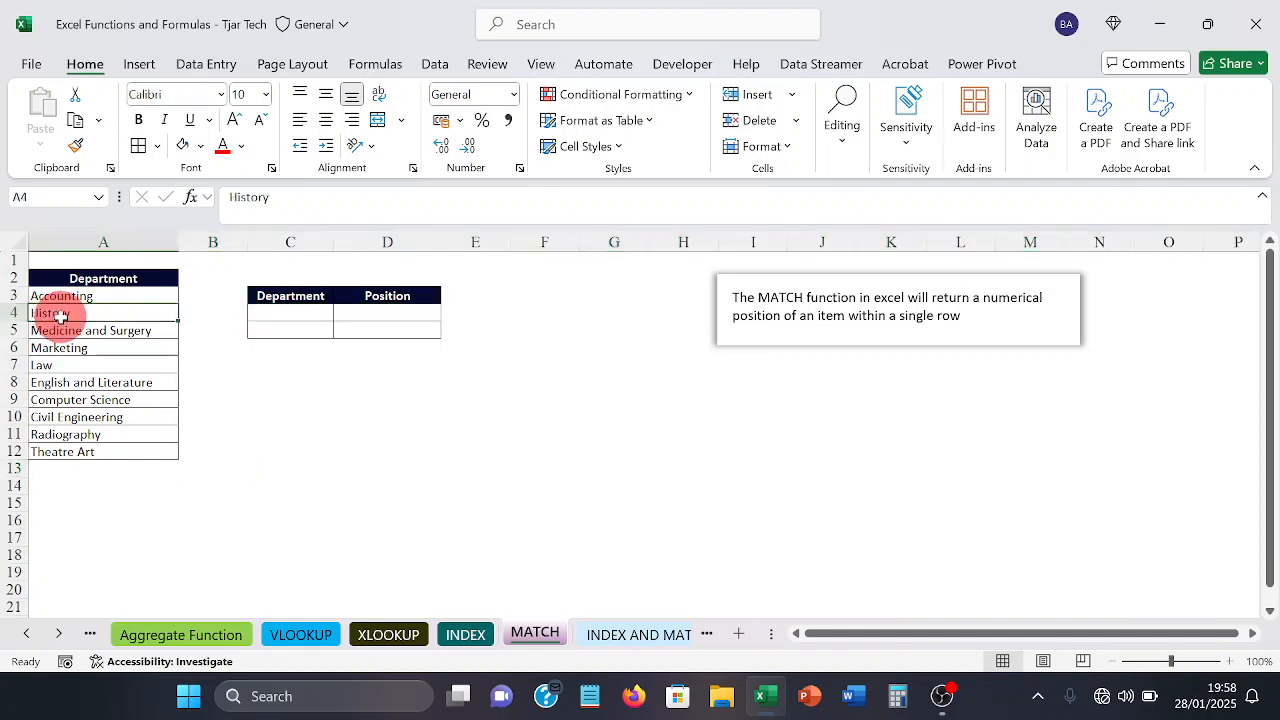
Step: Enter Radiography in C4 as the department whose position is looked up
{"action": "left_click", "coordinate": [291, 312]}
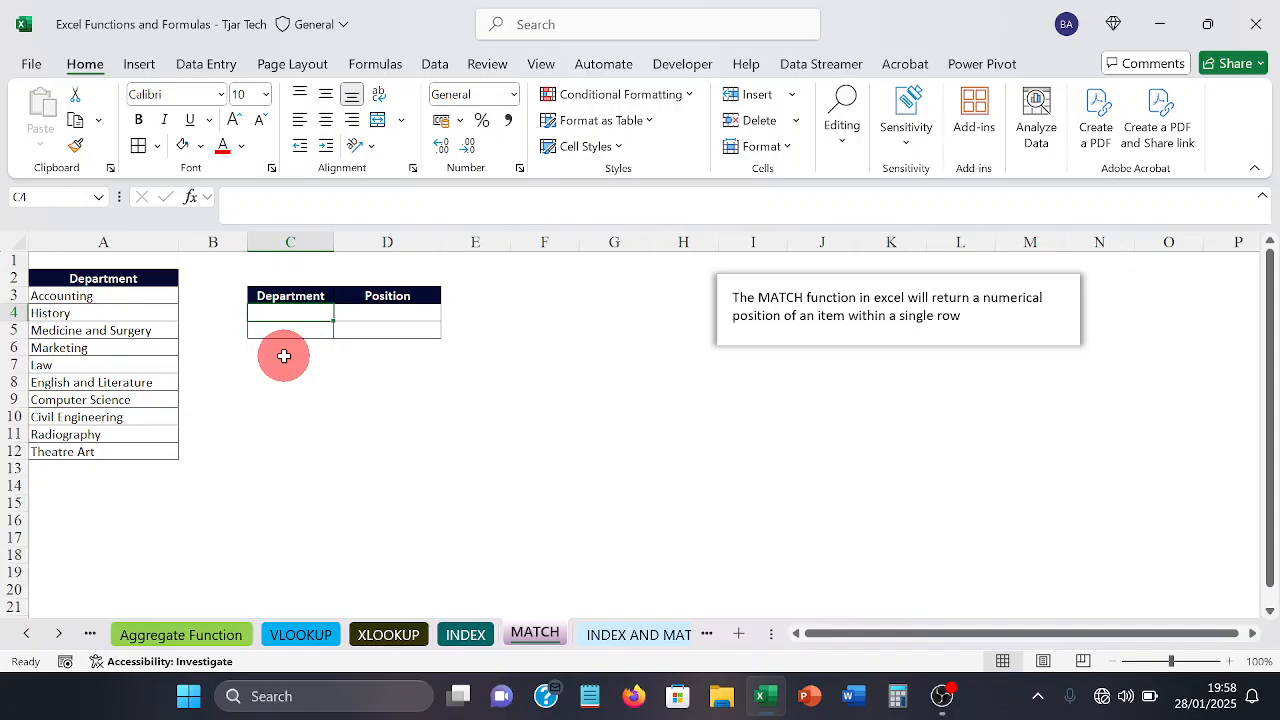
{"action": "type", "text": "Rad"}
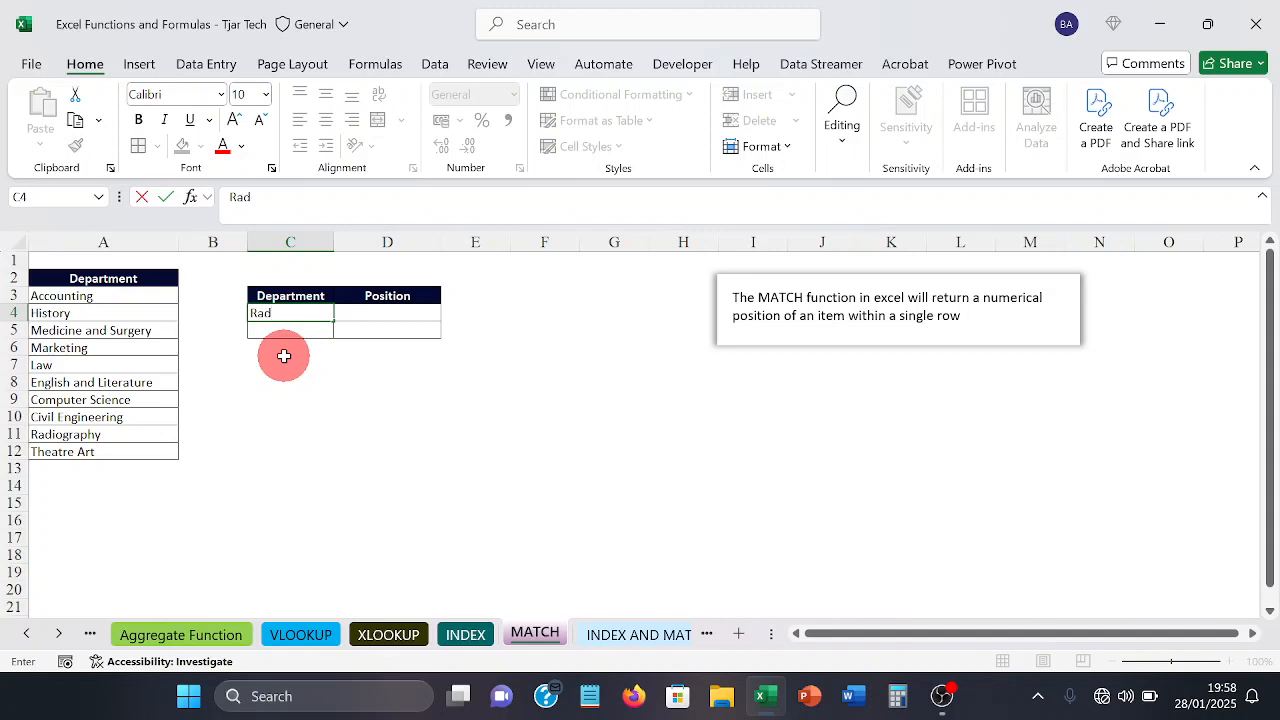
{"action": "type", "text": "iography"}
{"action": "key", "text": "Tab"}
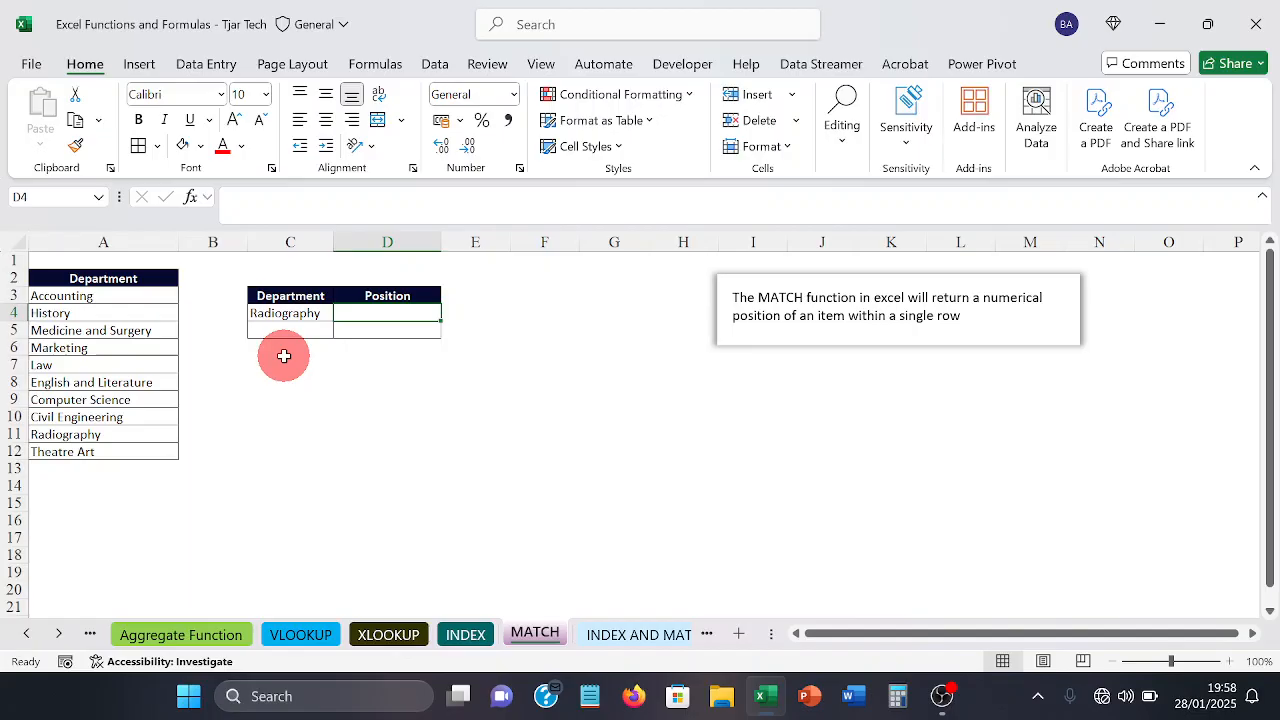
Step: Enter =MATCH(C4,A3:A12,0) in D4 to return the position of the department in C4 using an exact match
{"action": "type", "text": "="}
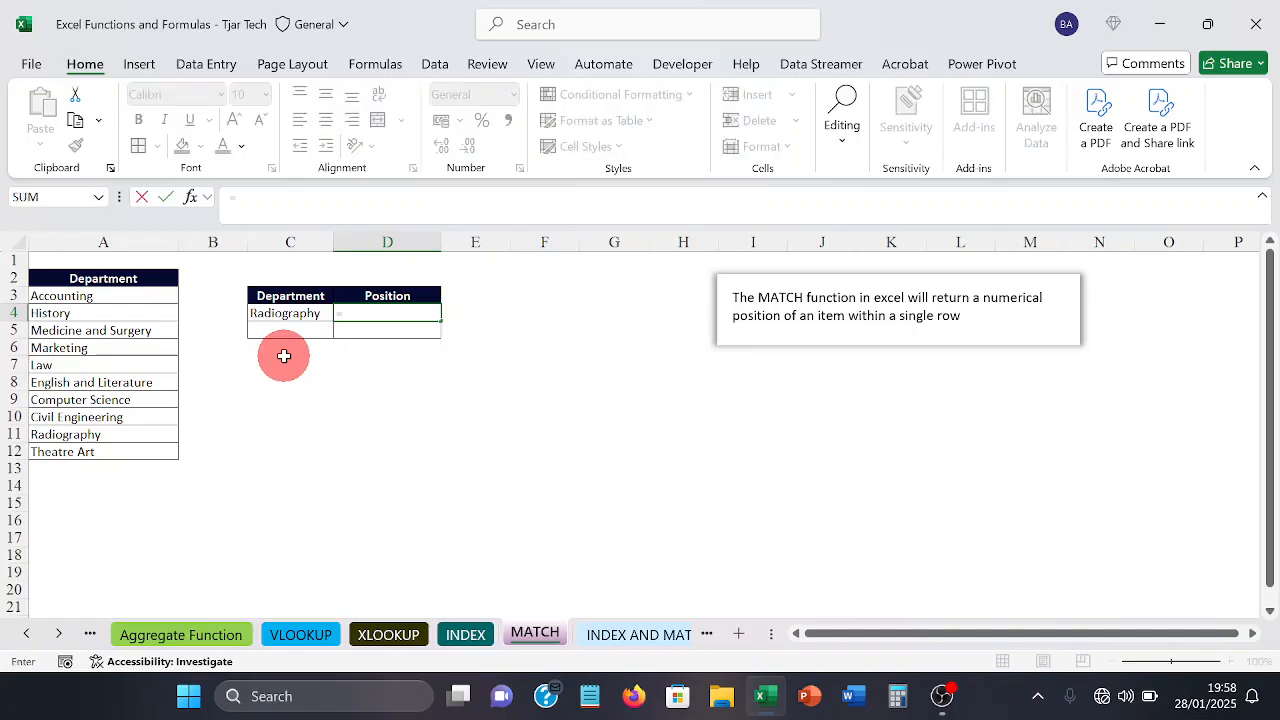
{"action": "type", "text": "m"}
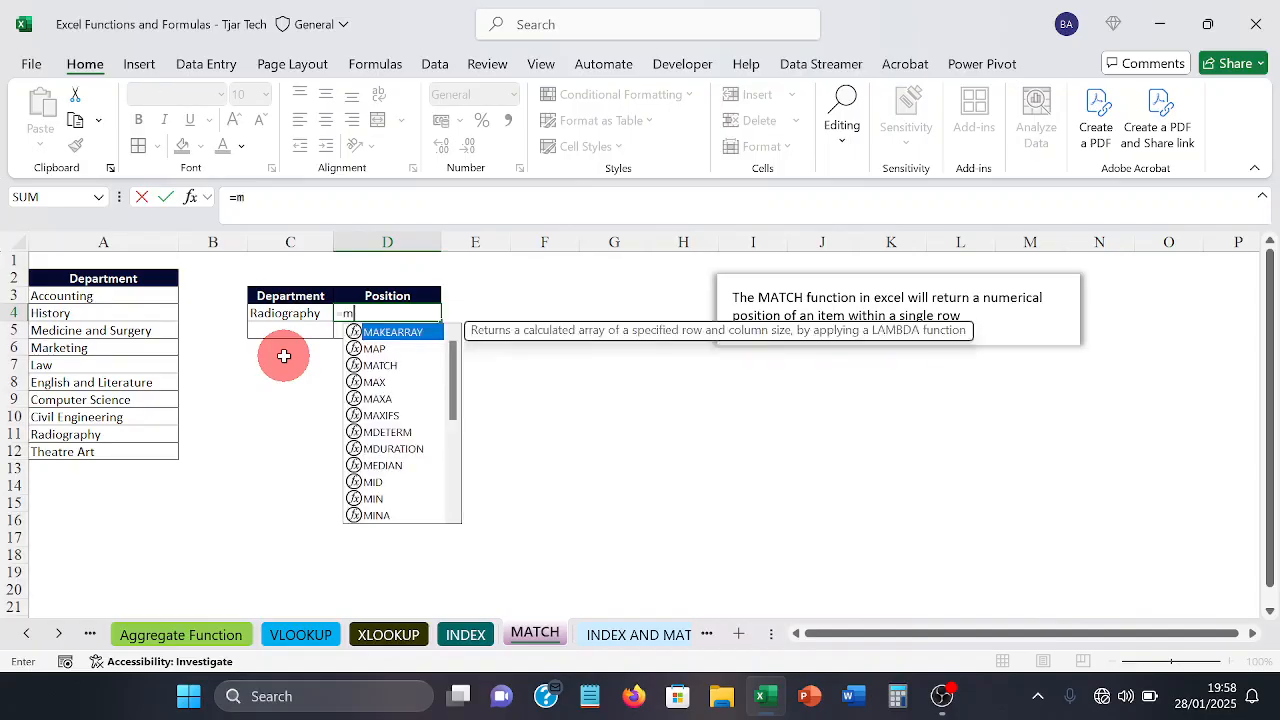
{"action": "type", "text": "atch"}
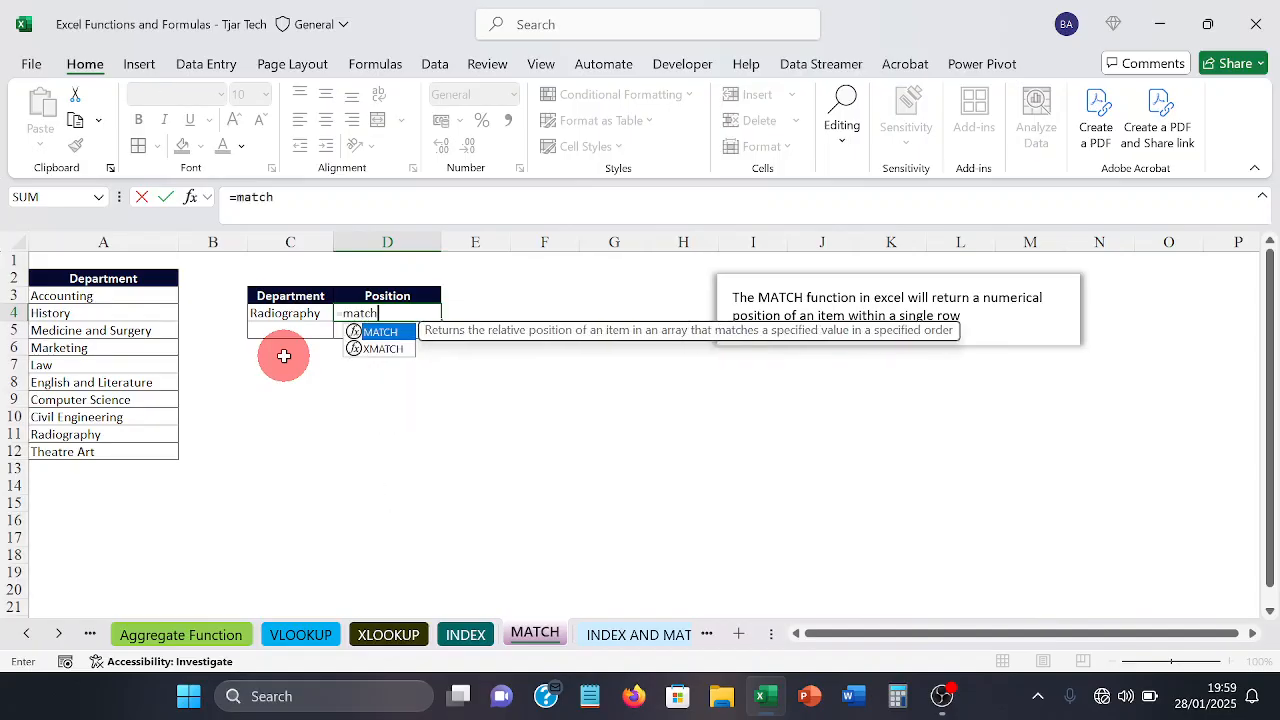
{"action": "key", "text": "Tab"}
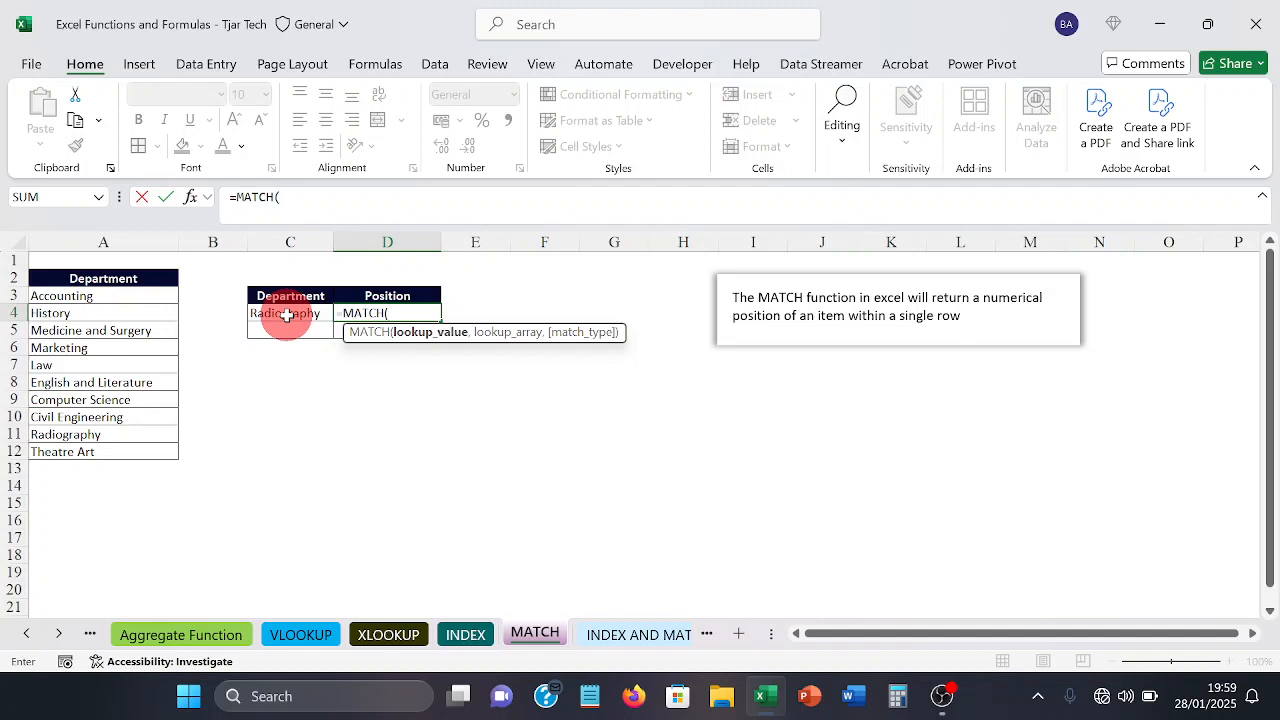
{"action": "left_click", "coordinate": [287, 315]}
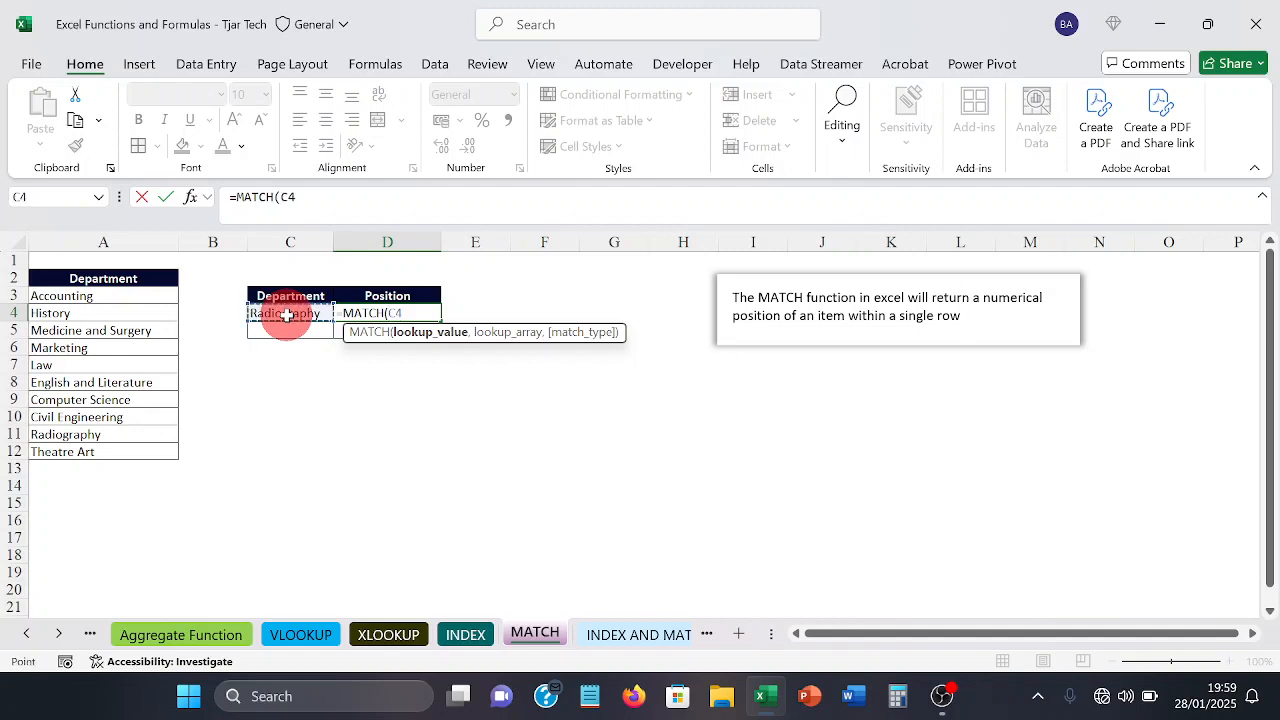
{"action": "type", "text": ","}
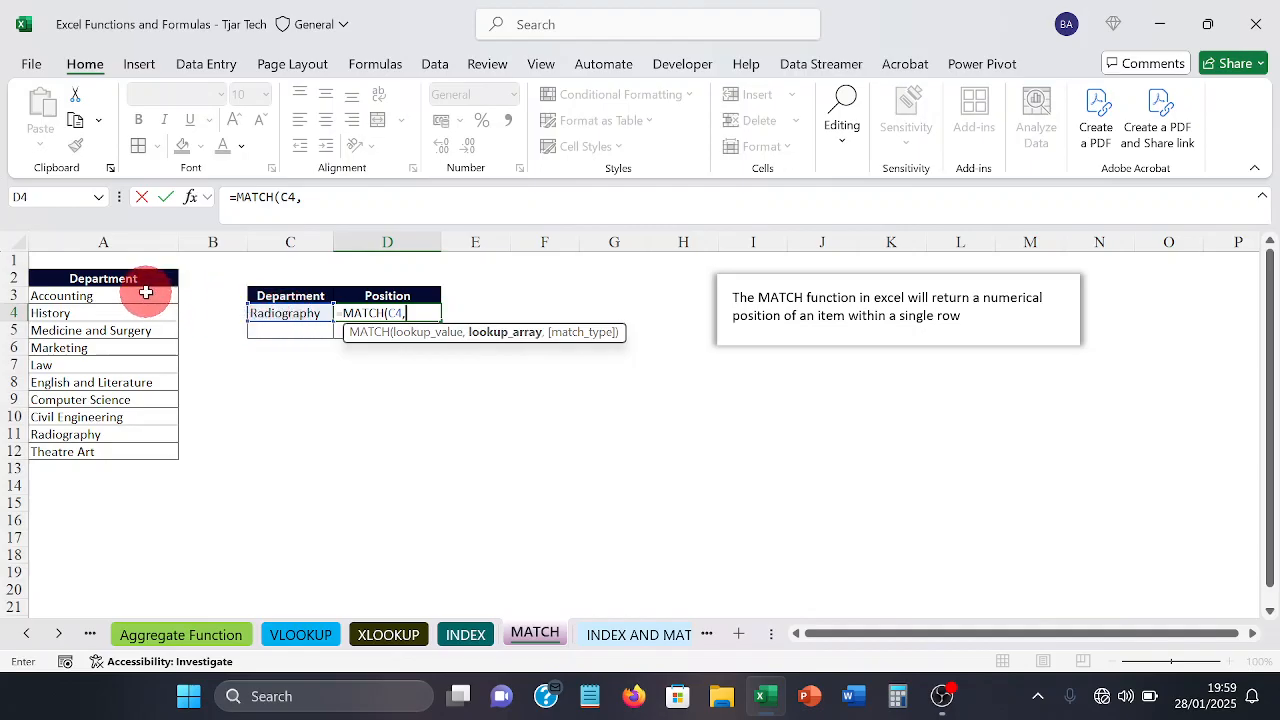
{"action": "left_click_drag", "start_coordinate": [145, 292], "coordinate": [130, 441]}
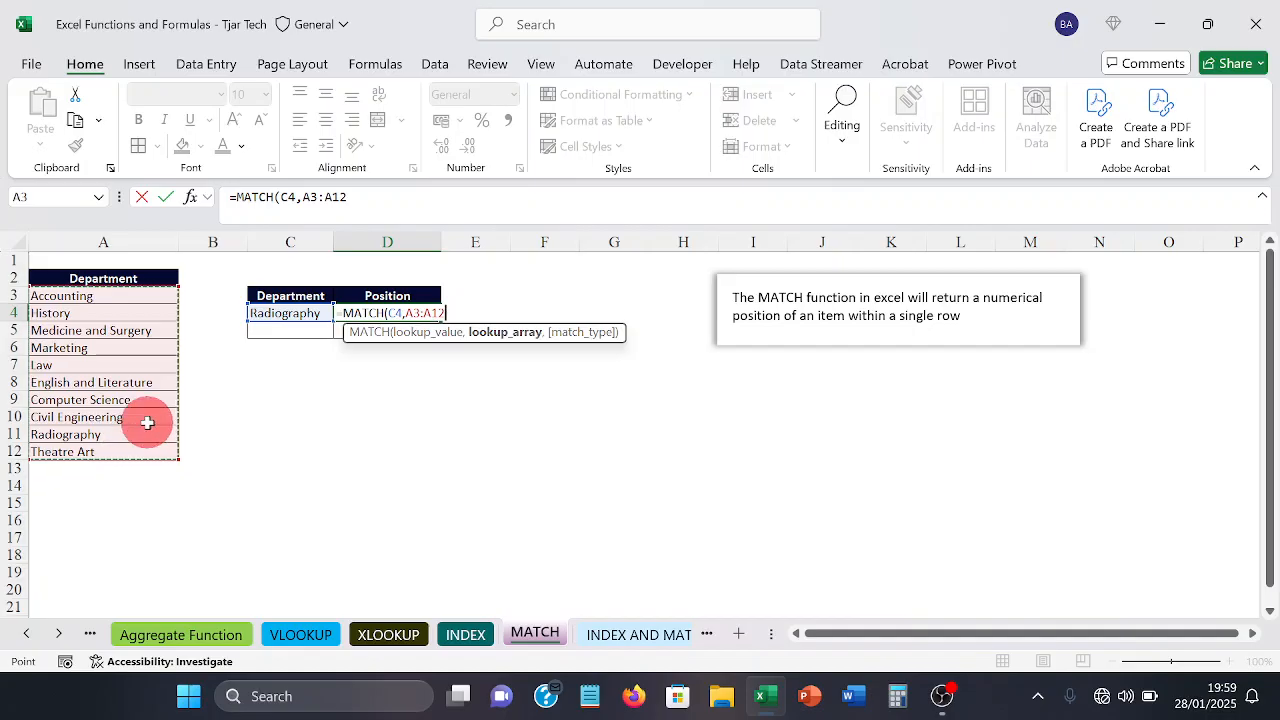
{"action": "type", "text": ","}
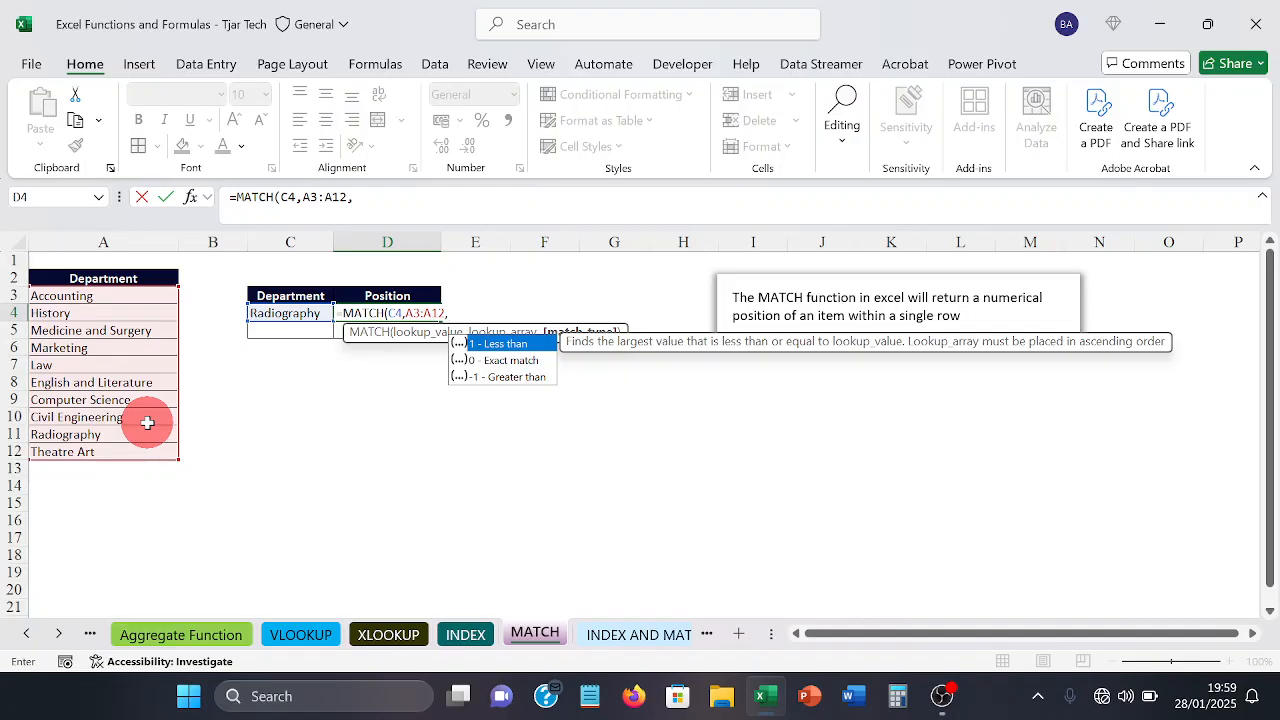
{"action": "type", "text": "0"}
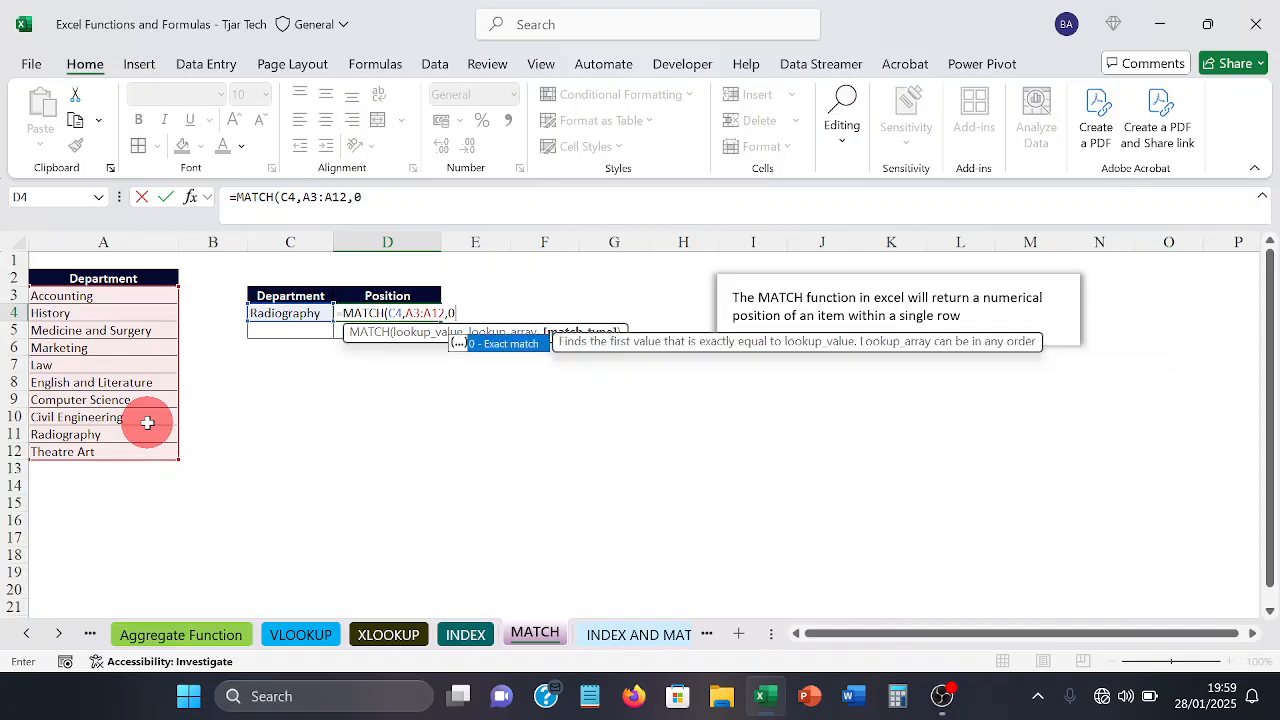
{"action": "type", "text": ")"}
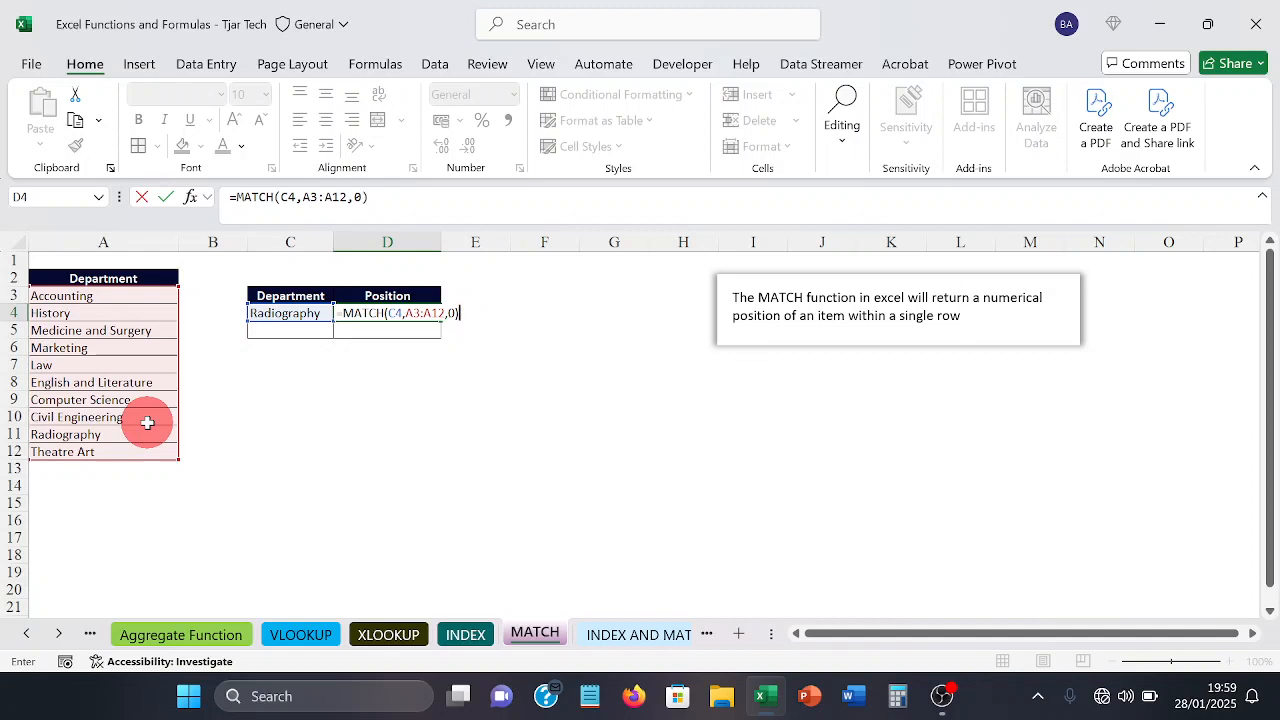
{"action": "key", "text": "Return"}
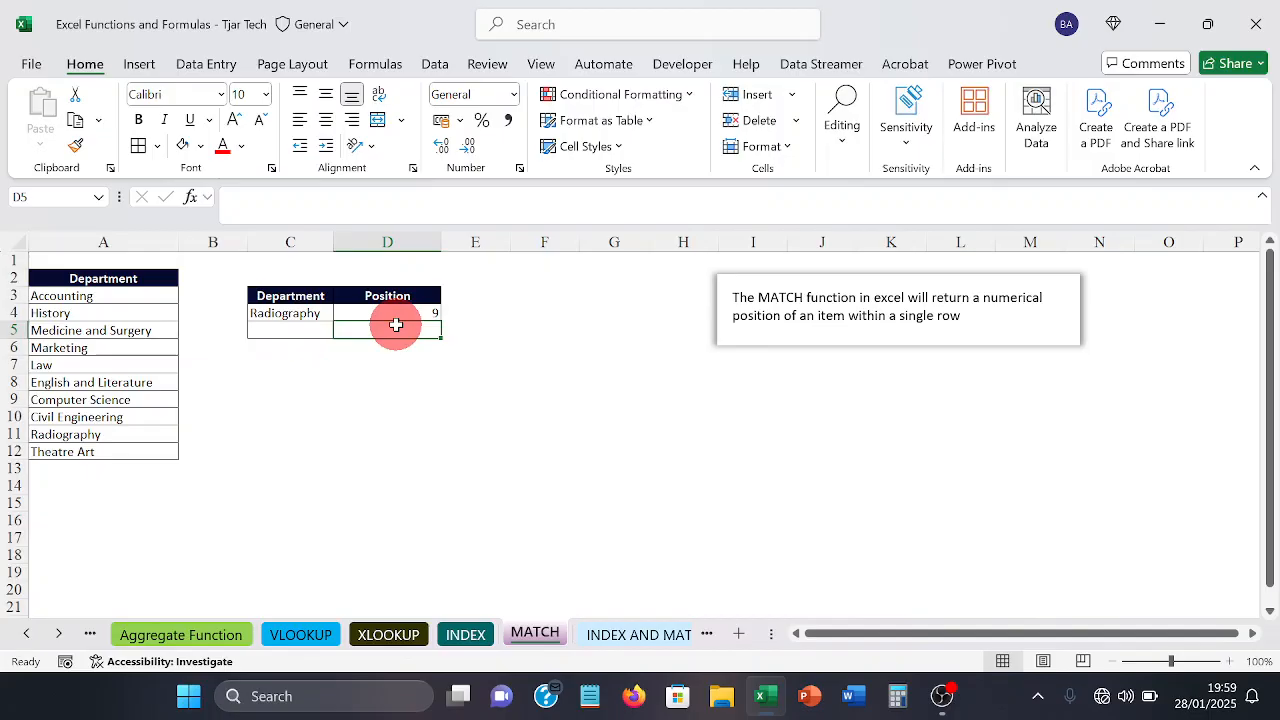
Step: Go through the department list cell by cell from Accounting to Radiography to check the returned position
{"action": "left_click", "coordinate": [135, 300]}
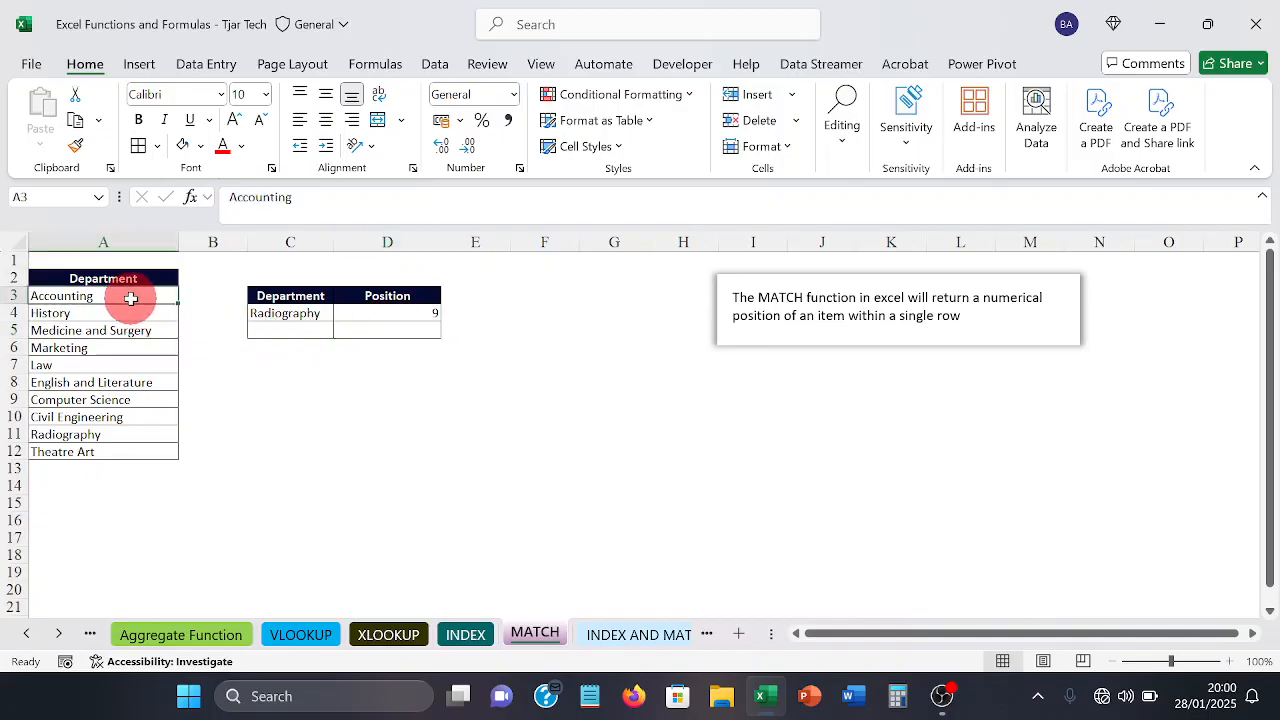
{"action": "key", "text": "Down"}
{"action": "key", "text": "Down"}
{"action": "key", "text": "Down"}
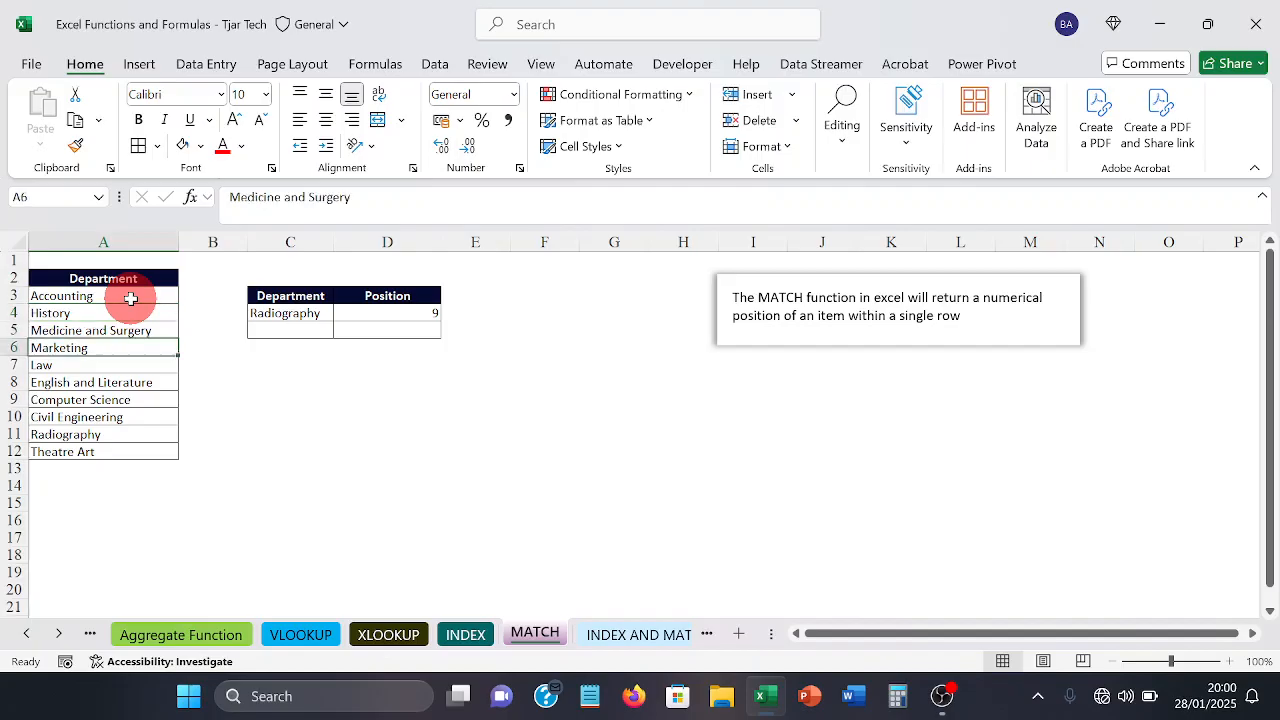
{"action": "key", "text": "Down"}
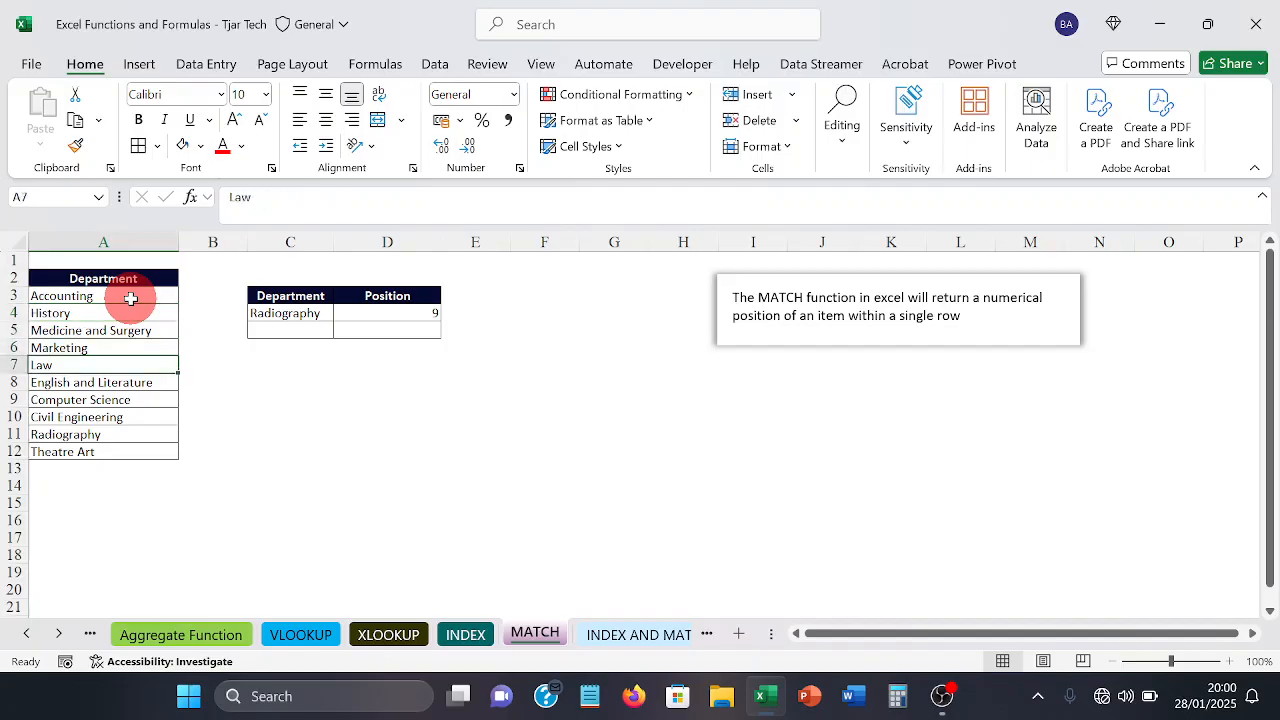
{"action": "key", "text": "Down"}
{"action": "key", "text": "Down"}
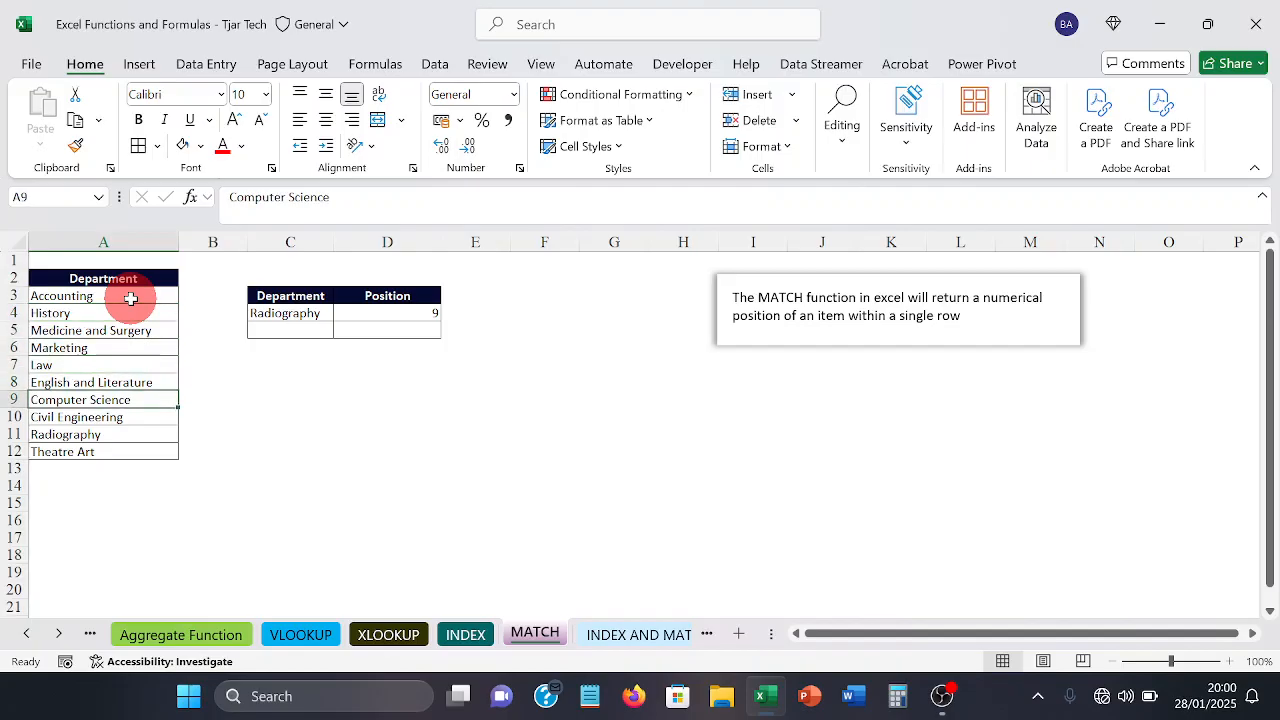
{"action": "key", "text": "Down"}
{"action": "key", "text": "Down"}
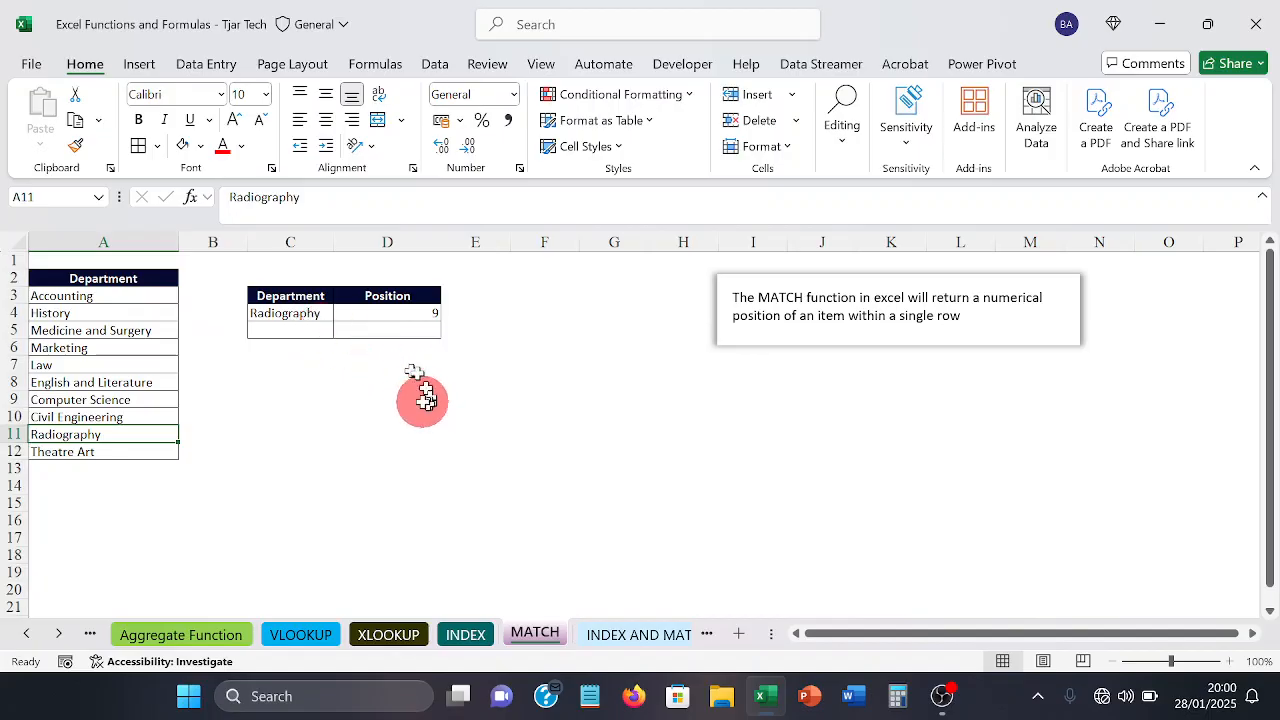
Step: Compare the ranking lookup on the INDEX sheet with the formula in D4 on the MATCH sheet
{"action": "left_click", "coordinate": [466, 634]}
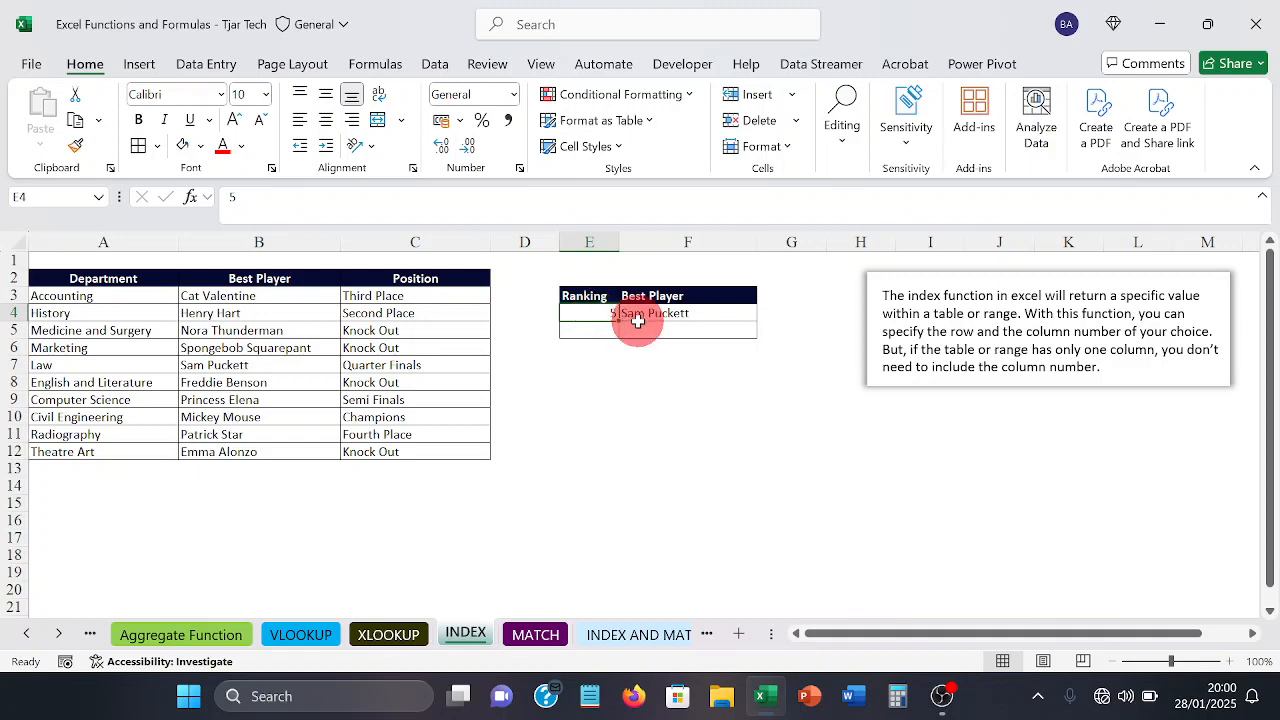
{"action": "left_click", "coordinate": [535, 640]}
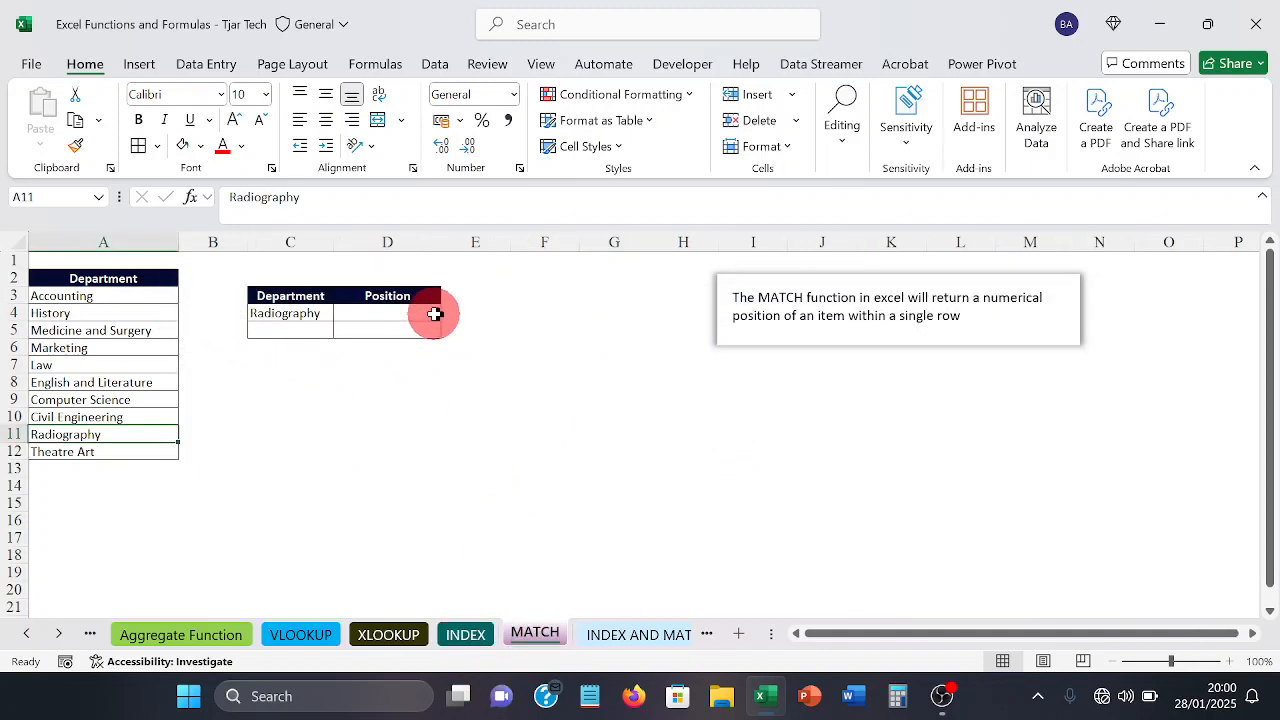
{"action": "left_click", "coordinate": [429, 311]}
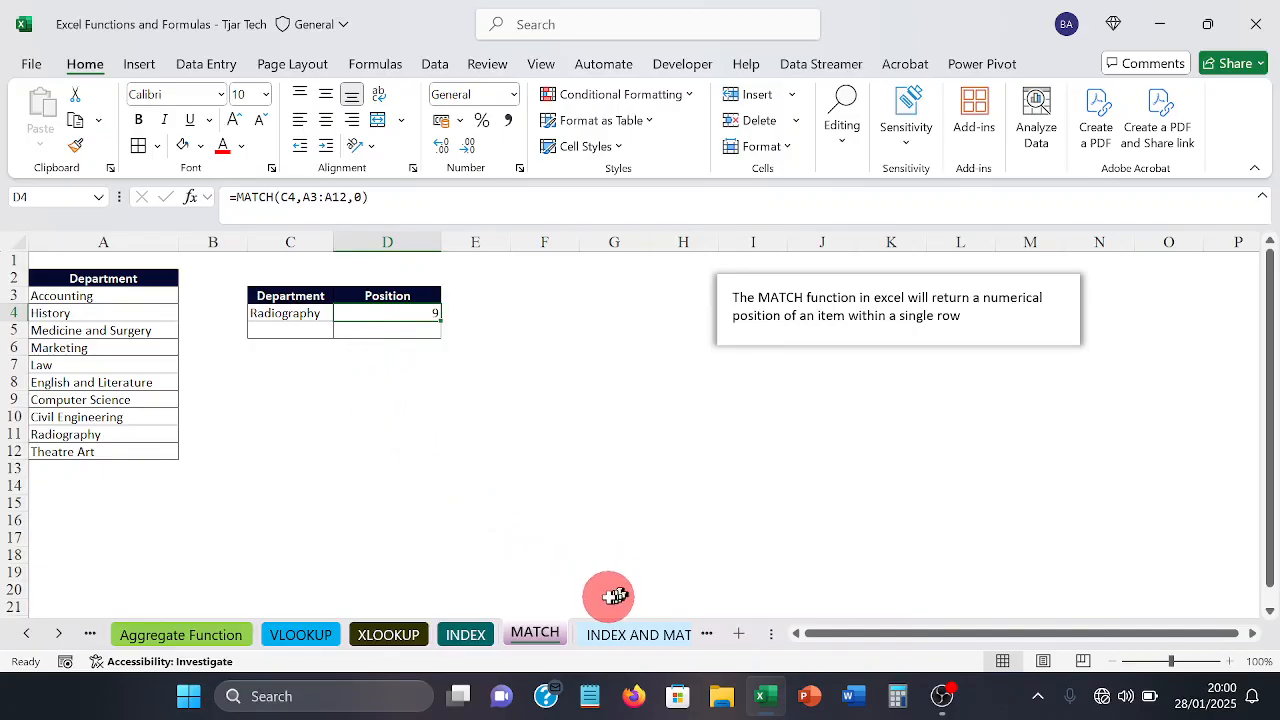
{"action": "left_click", "coordinate": [489, 516]}
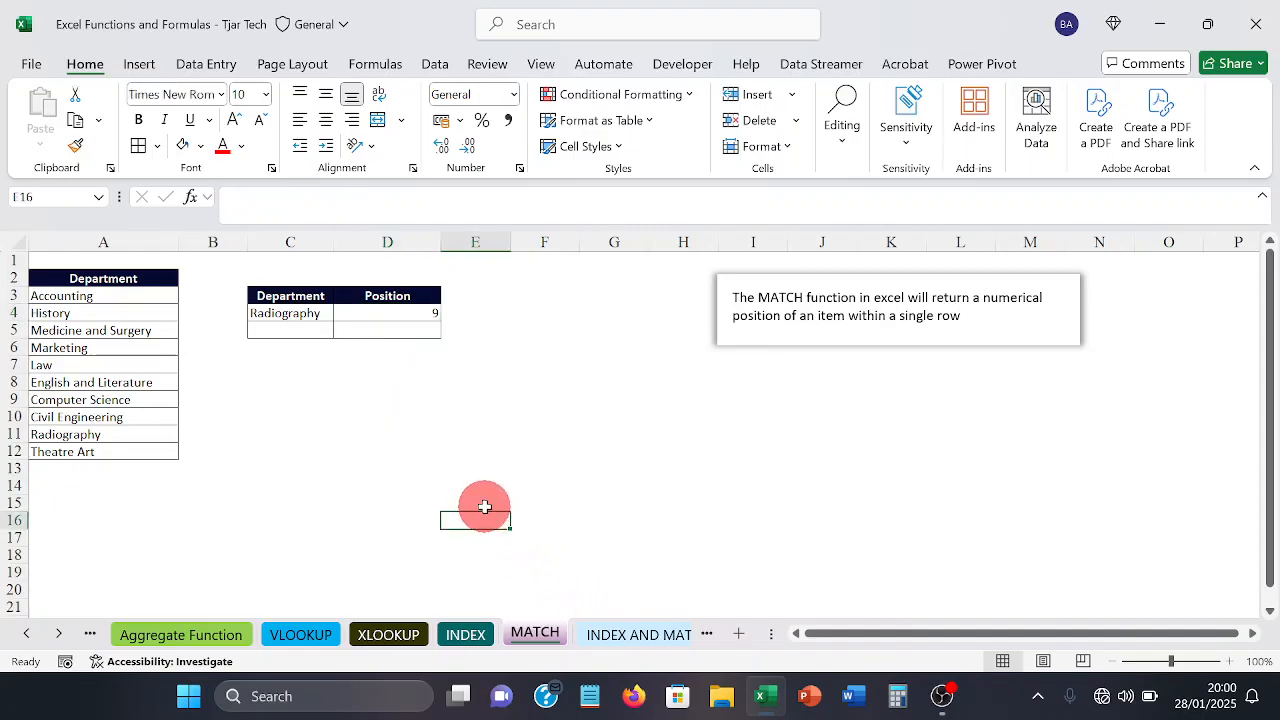
Step: Open the INDEX AND MATCH sheet and enter the ID from row 11 in A16 as the lookup value
{"action": "left_click", "coordinate": [640, 636]}
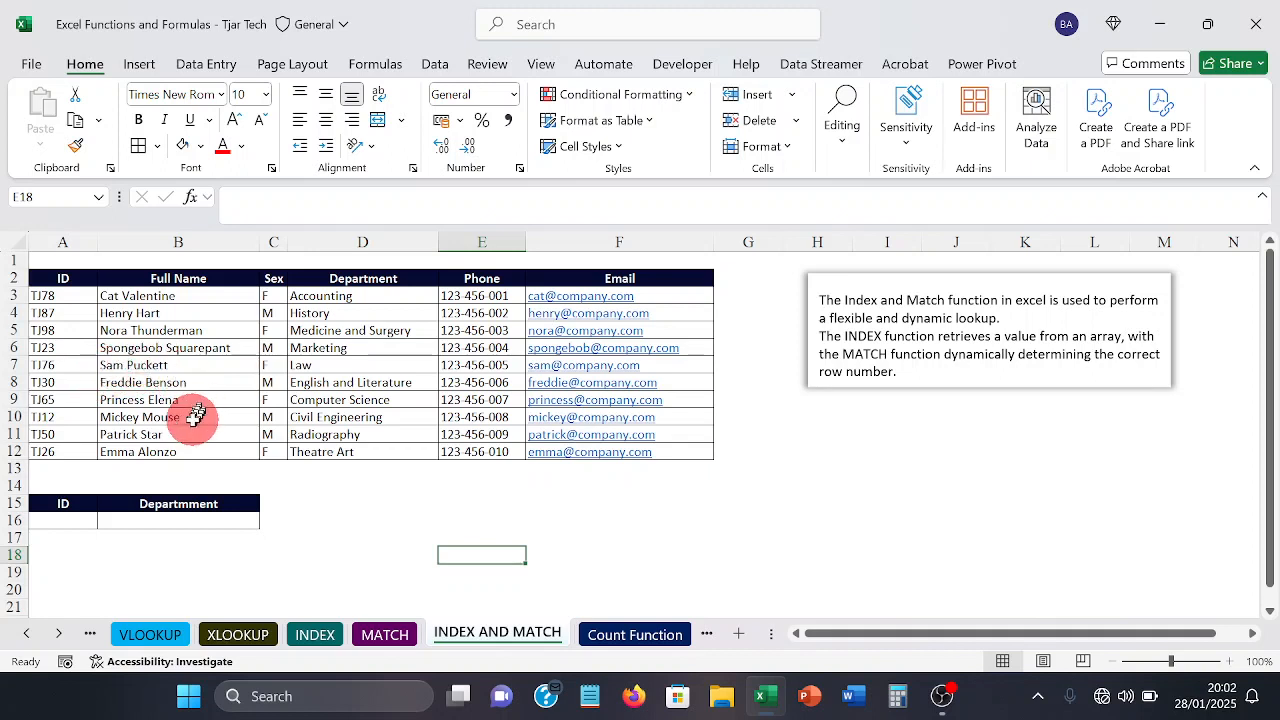
{"action": "left_click", "coordinate": [77, 520]}
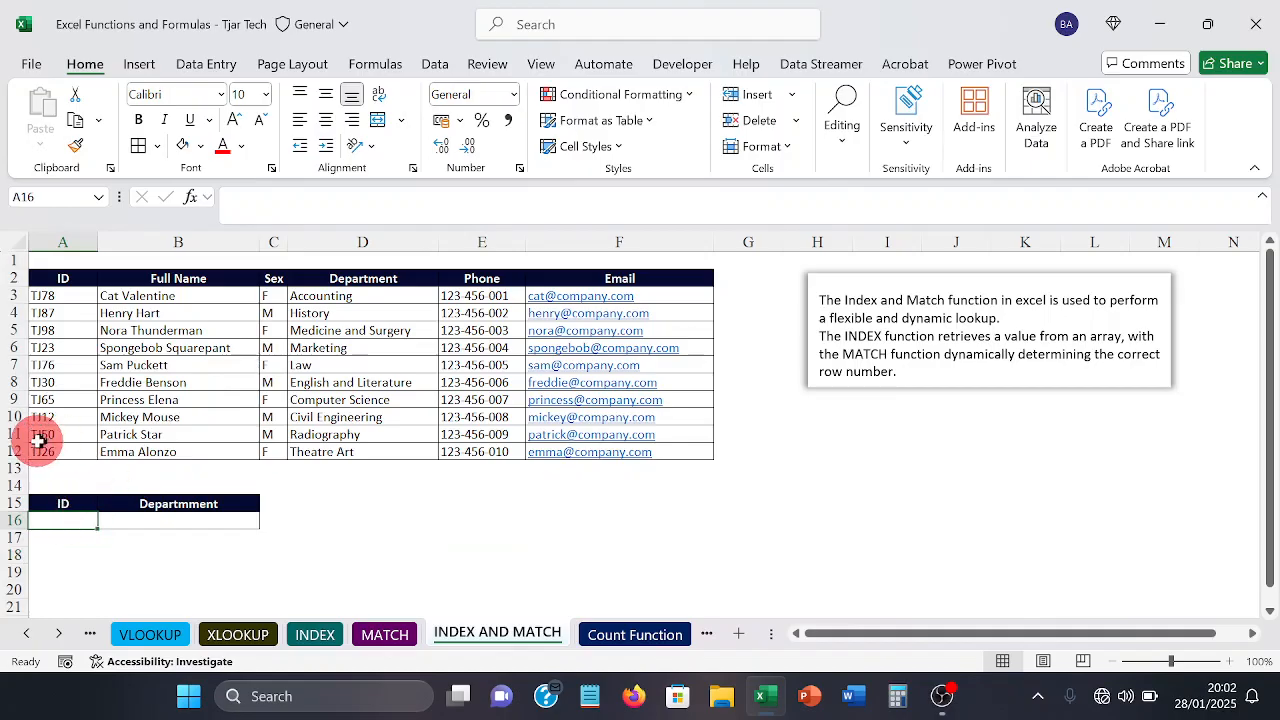
{"action": "left_click", "coordinate": [38, 440]}
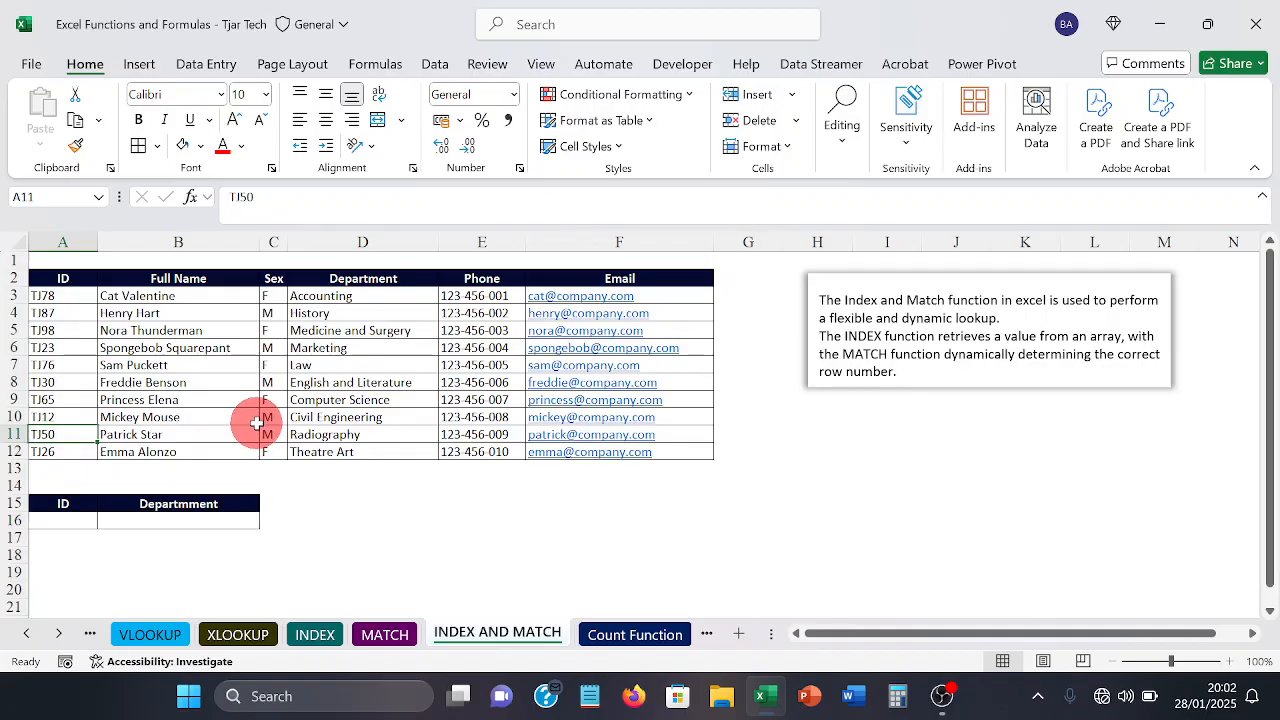
{"action": "left_click", "coordinate": [68, 536]}
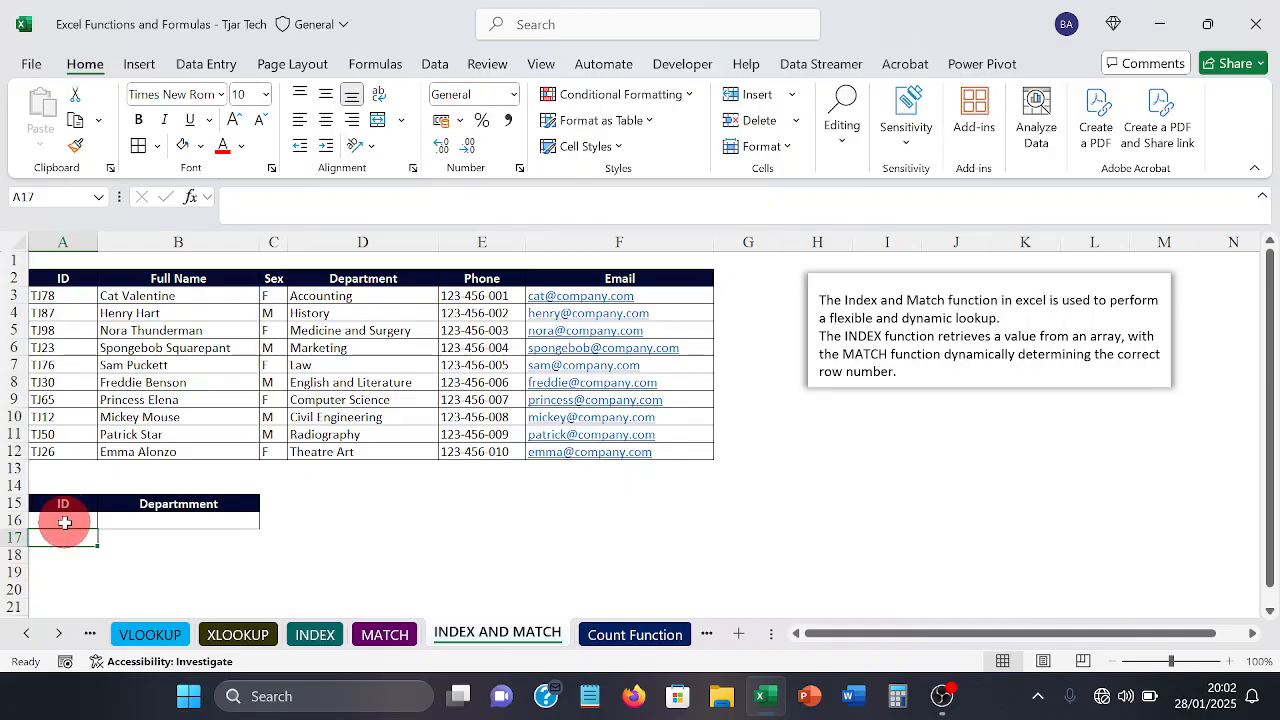
{"action": "left_click", "coordinate": [65, 522]}
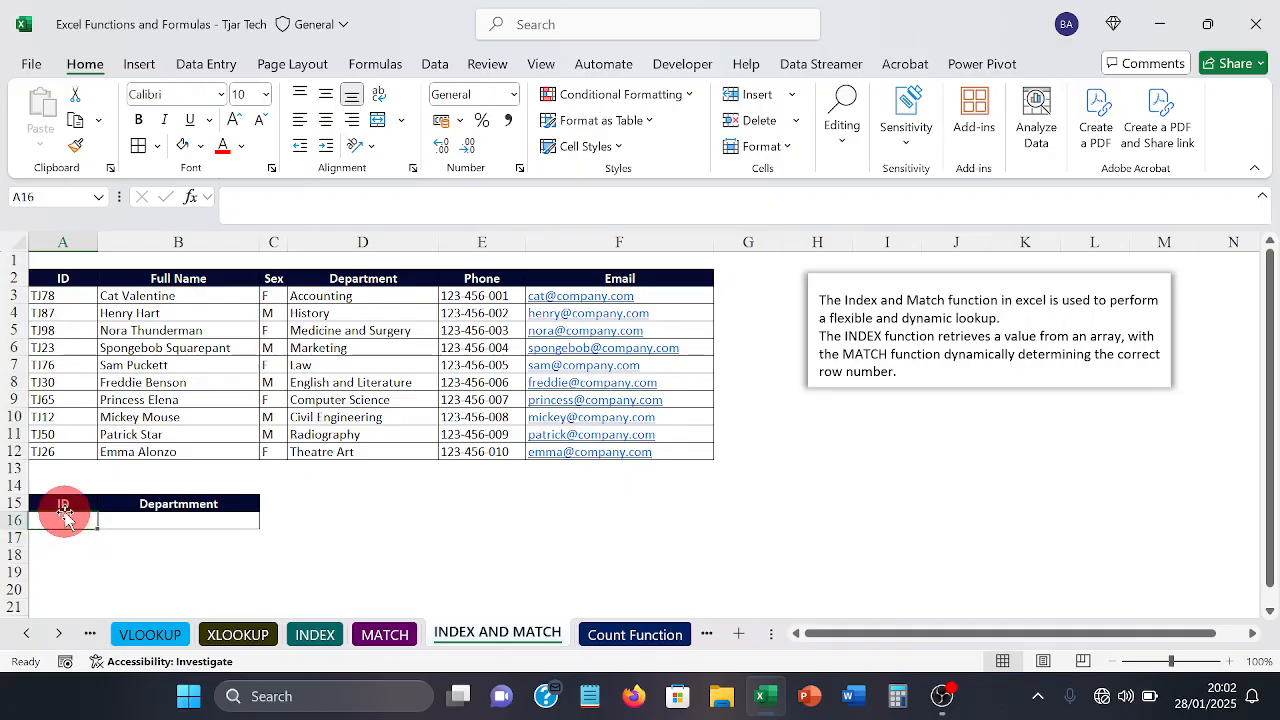
{"action": "type", "text": "tj"}
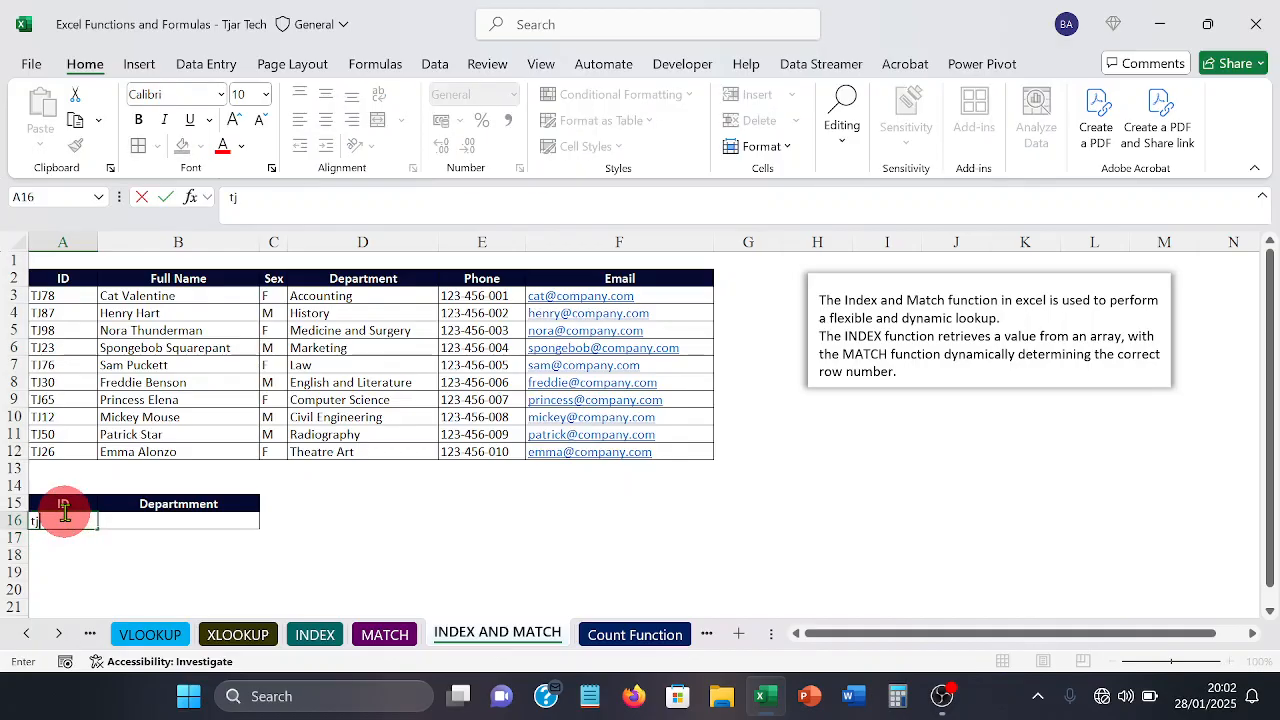
{"action": "type", "text": "50"}
{"action": "key", "text": "Tab"}
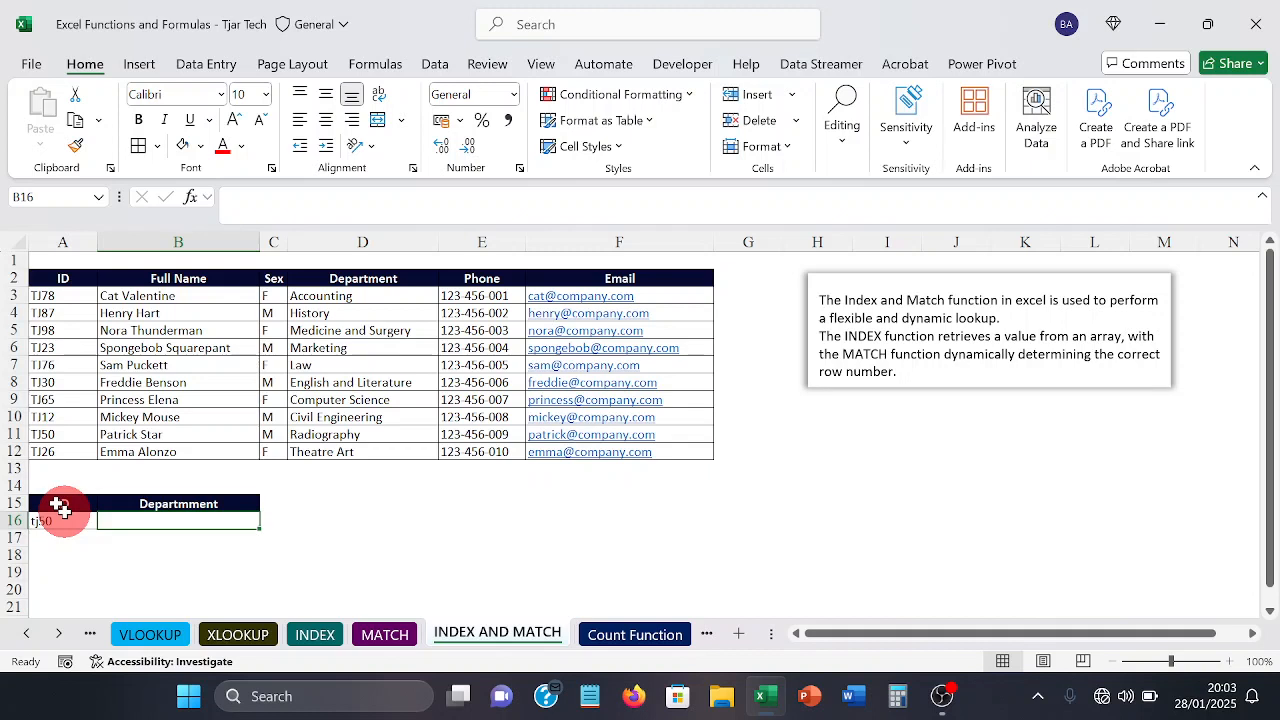
Step: Begin an INDEX formula in B16 with the department range D3:D12 as its array
{"action": "type", "text": "="}
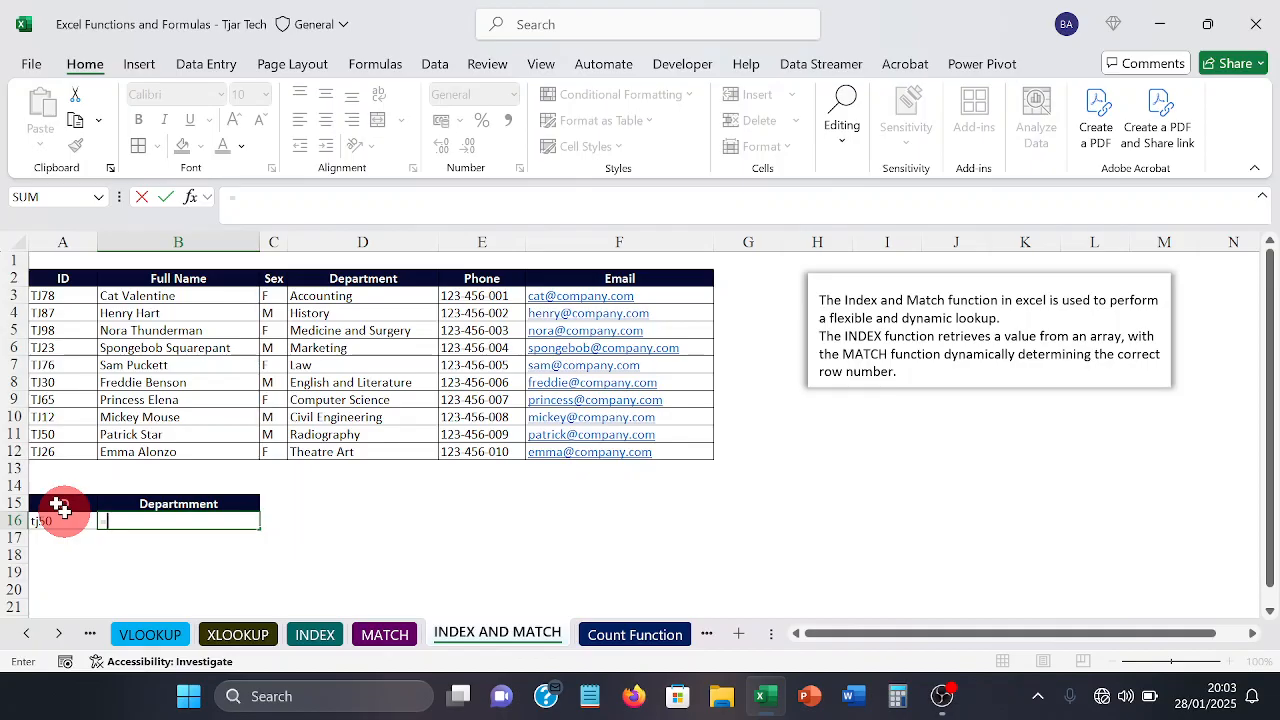
{"action": "type", "text": "index"}
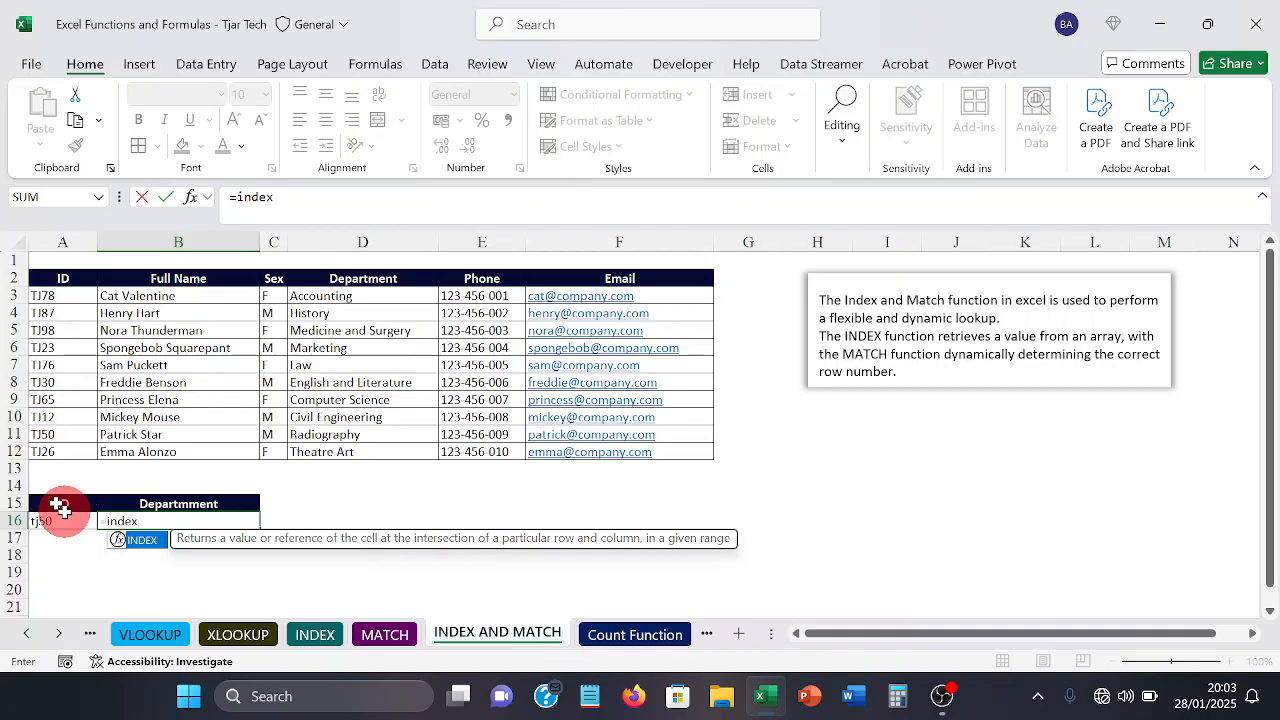
{"action": "key", "text": "Tab"}
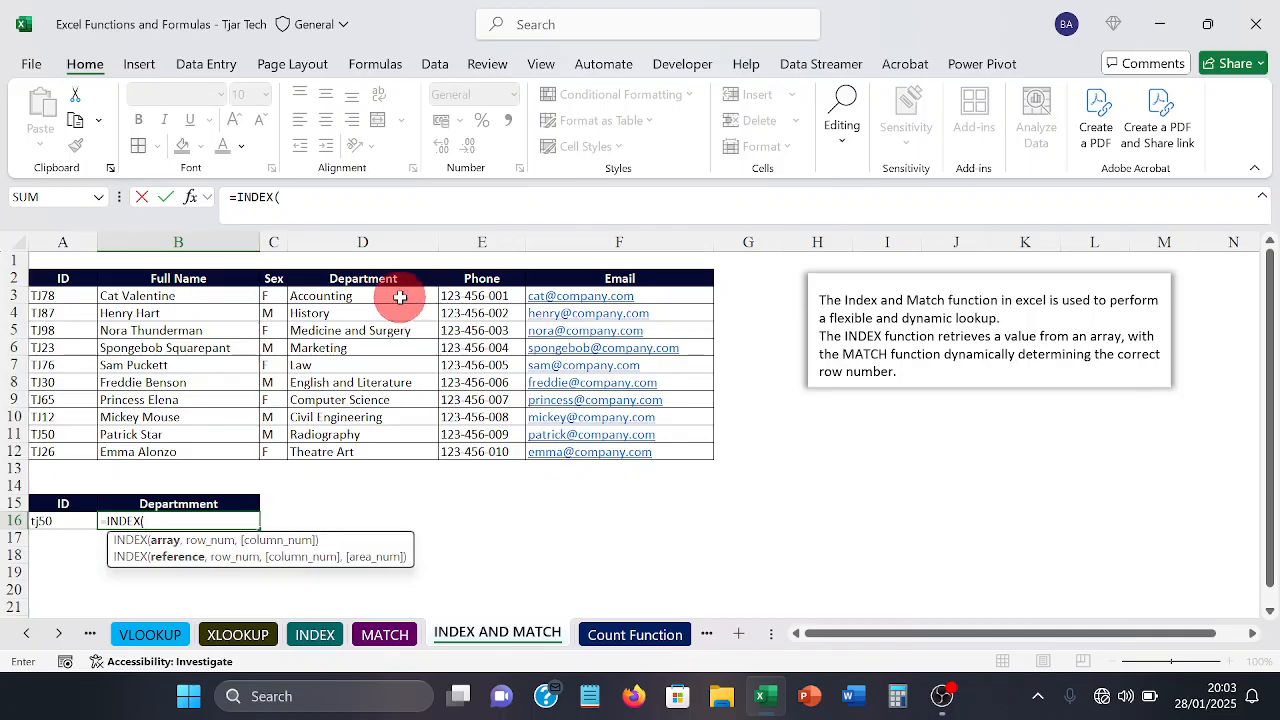
{"action": "left_click_drag", "start_coordinate": [400, 295], "coordinate": [361, 443]}
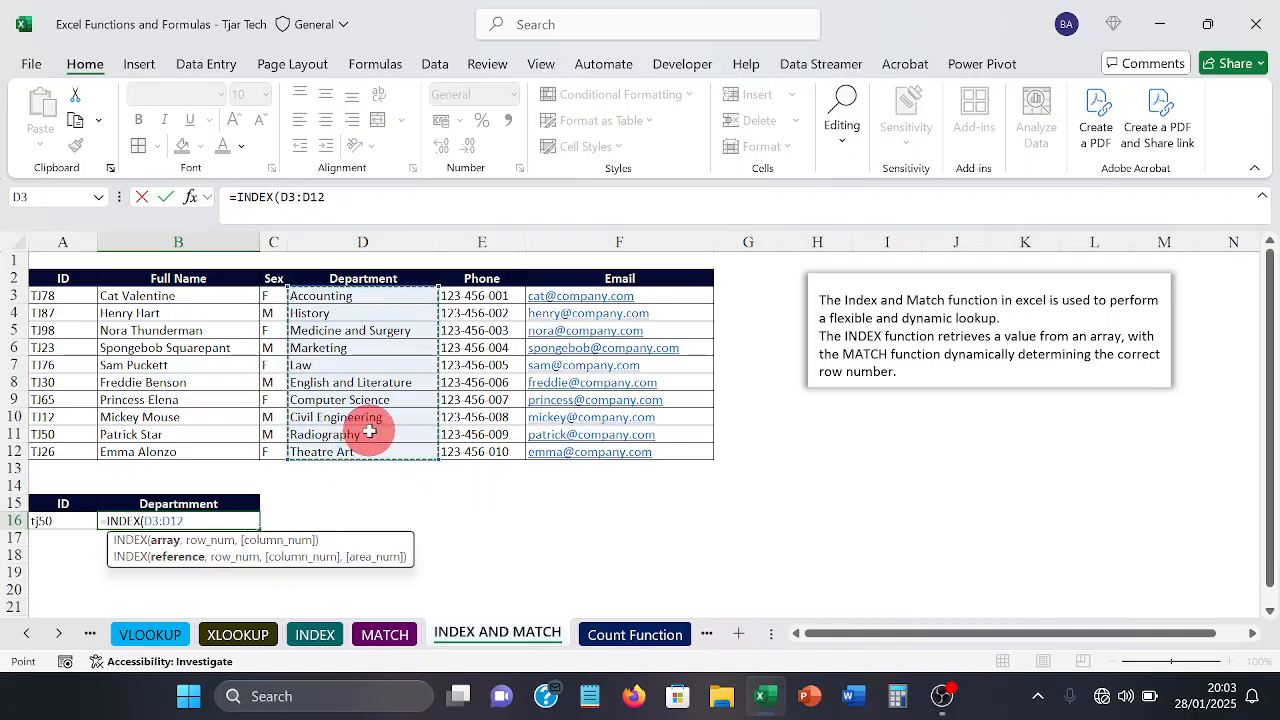
{"action": "type", "text": ","}
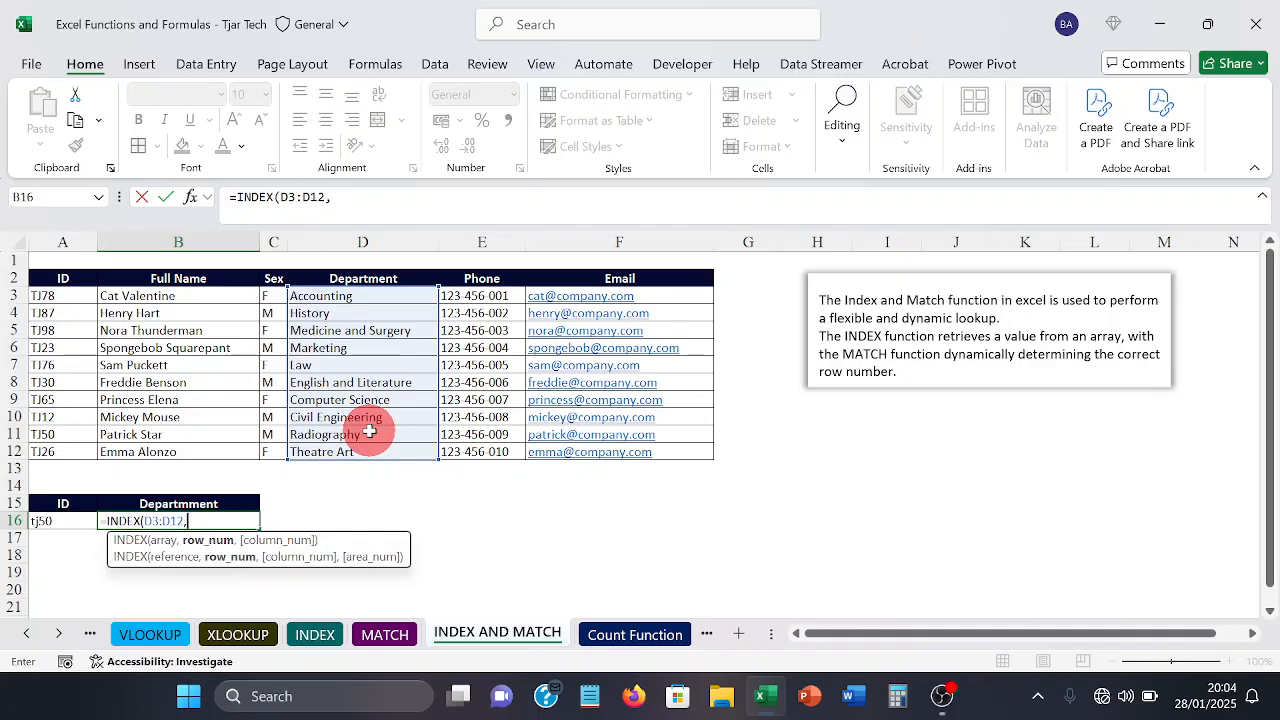
Step: Complete the B16 formula with a nested MATCH(A16,A3:A12,0) as the row number, giving =INDEX(D3:D12,MATCH(A16,A3:A12,0))
{"action": "type", "text": "m"}
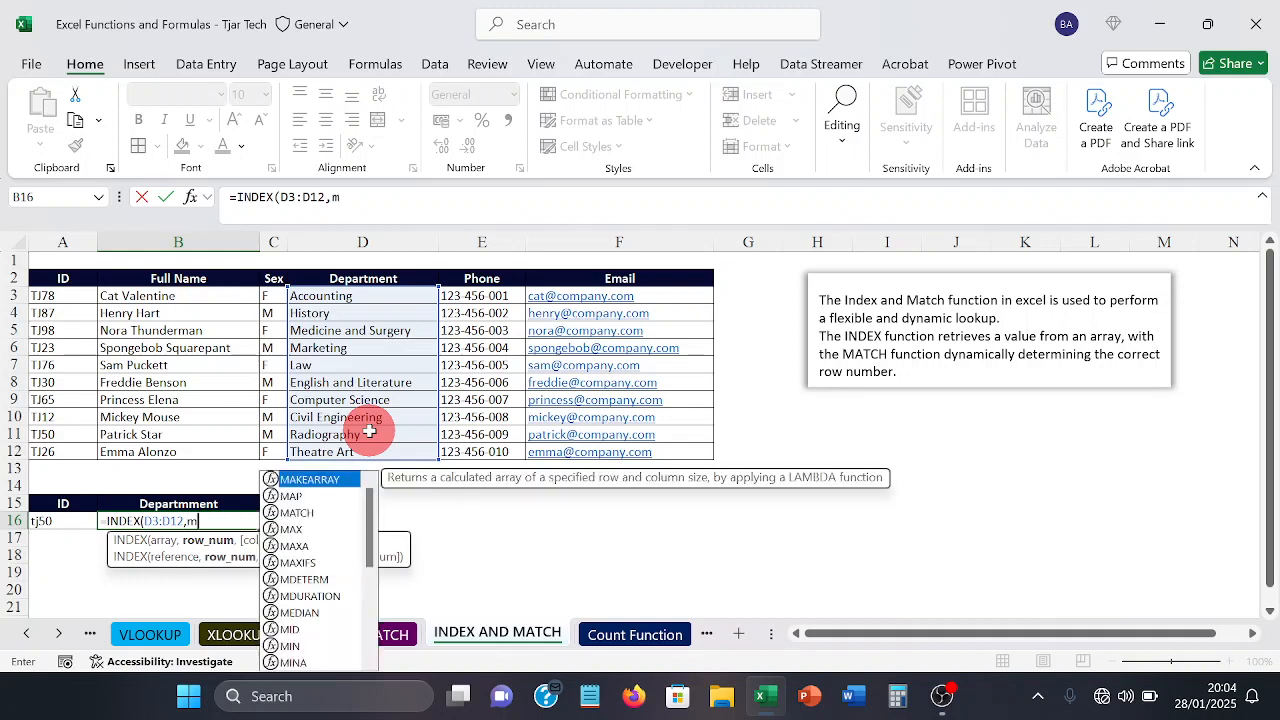
{"action": "type", "text": "atc"}
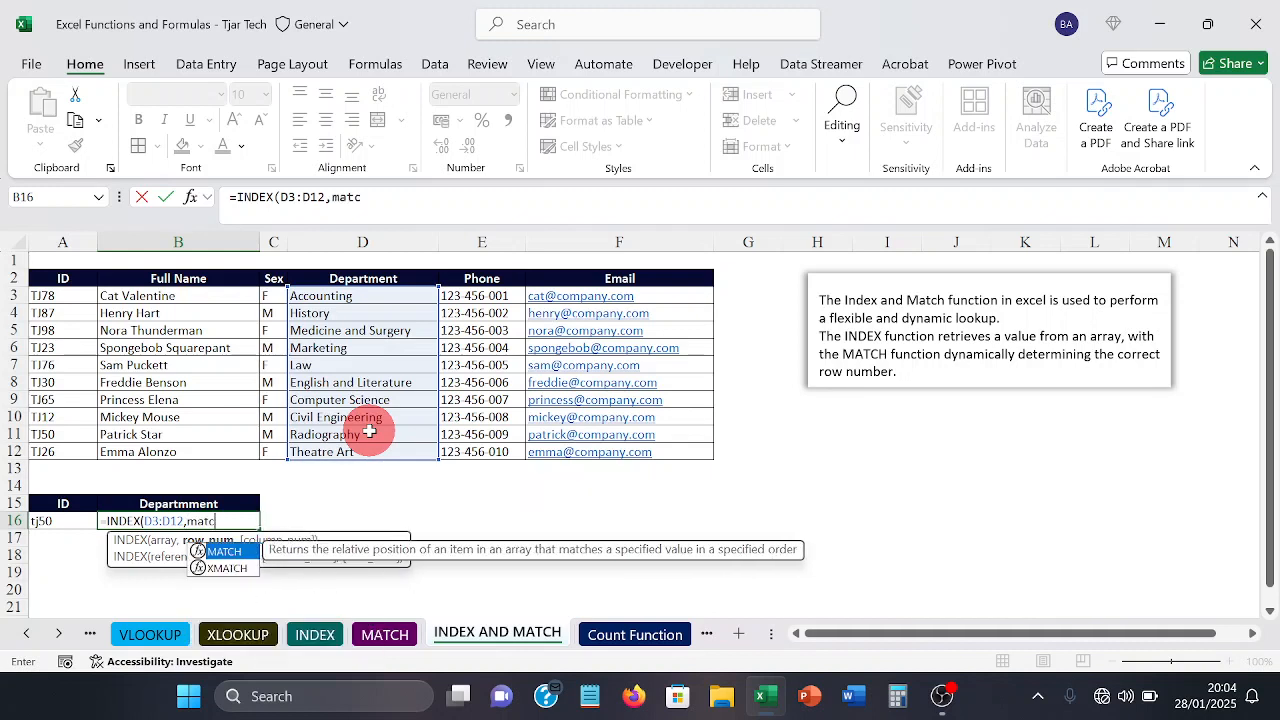
{"action": "type", "text": "h"}
{"action": "key", "text": "Tab"}
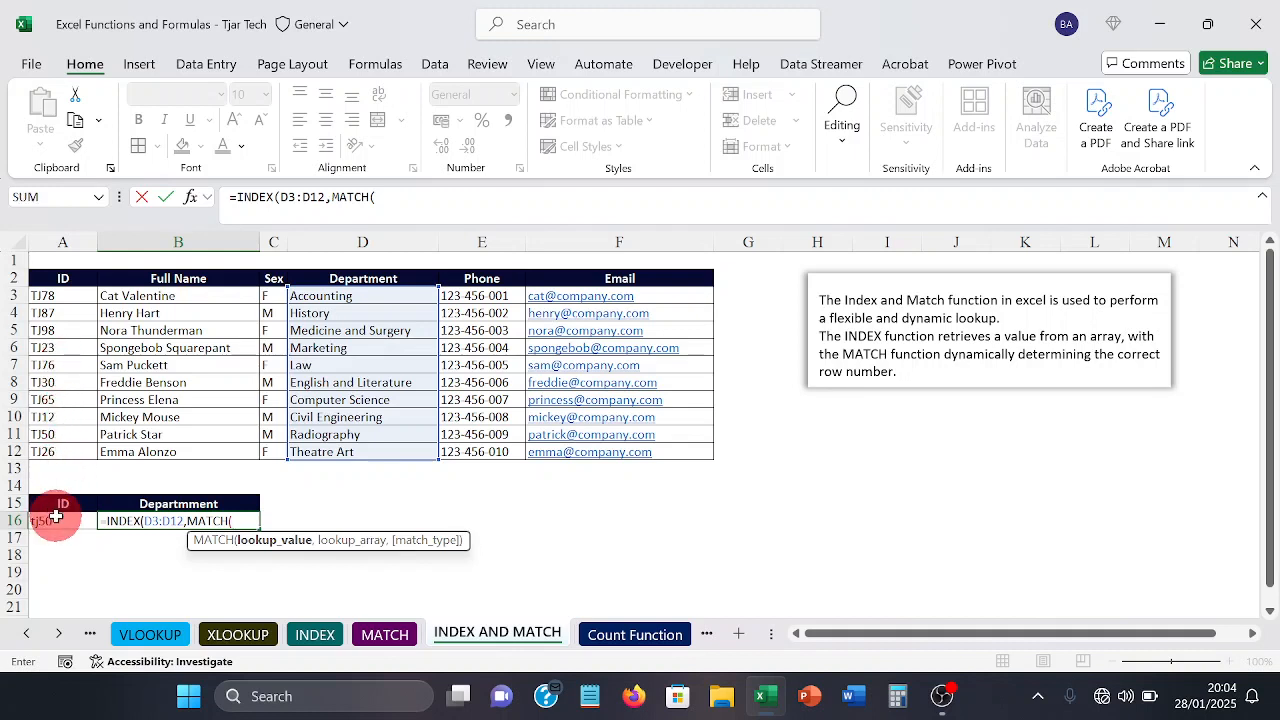
{"action": "left_click", "coordinate": [57, 517]}
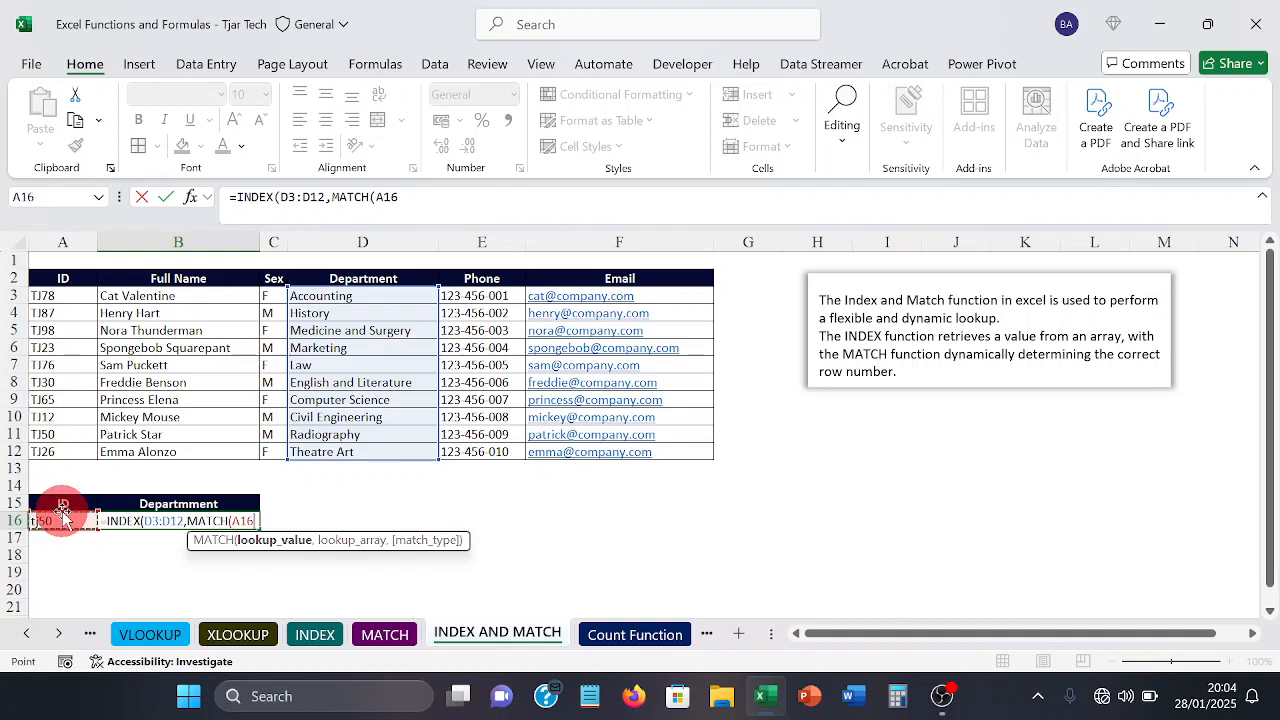
{"action": "type", "text": ","}
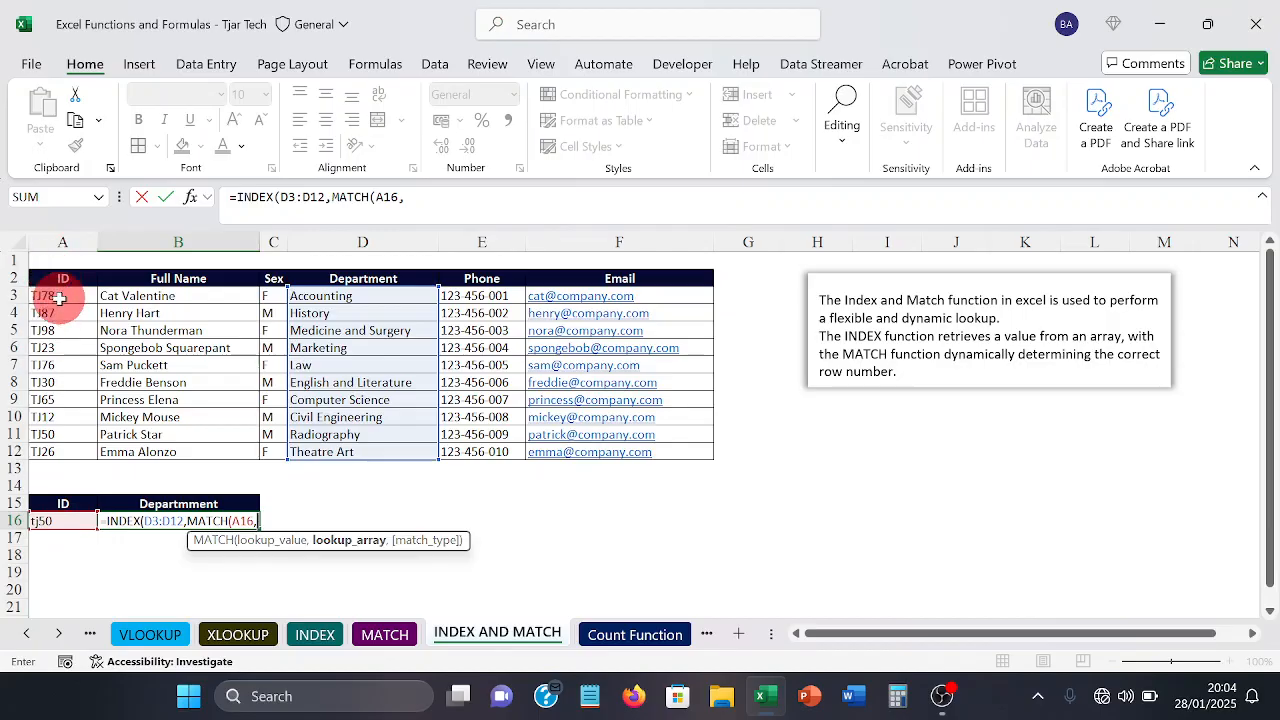
{"action": "left_click_drag", "start_coordinate": [59, 299], "coordinate": [59, 450]}
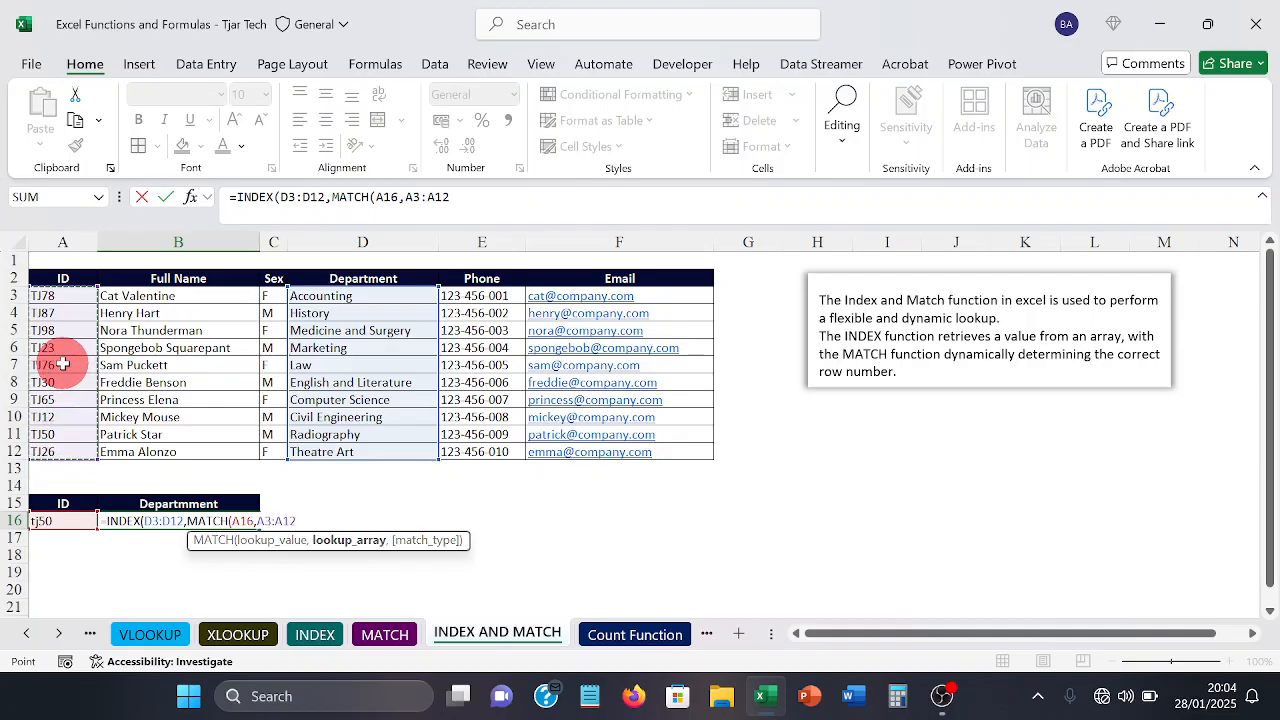
{"action": "type", "text": ","}
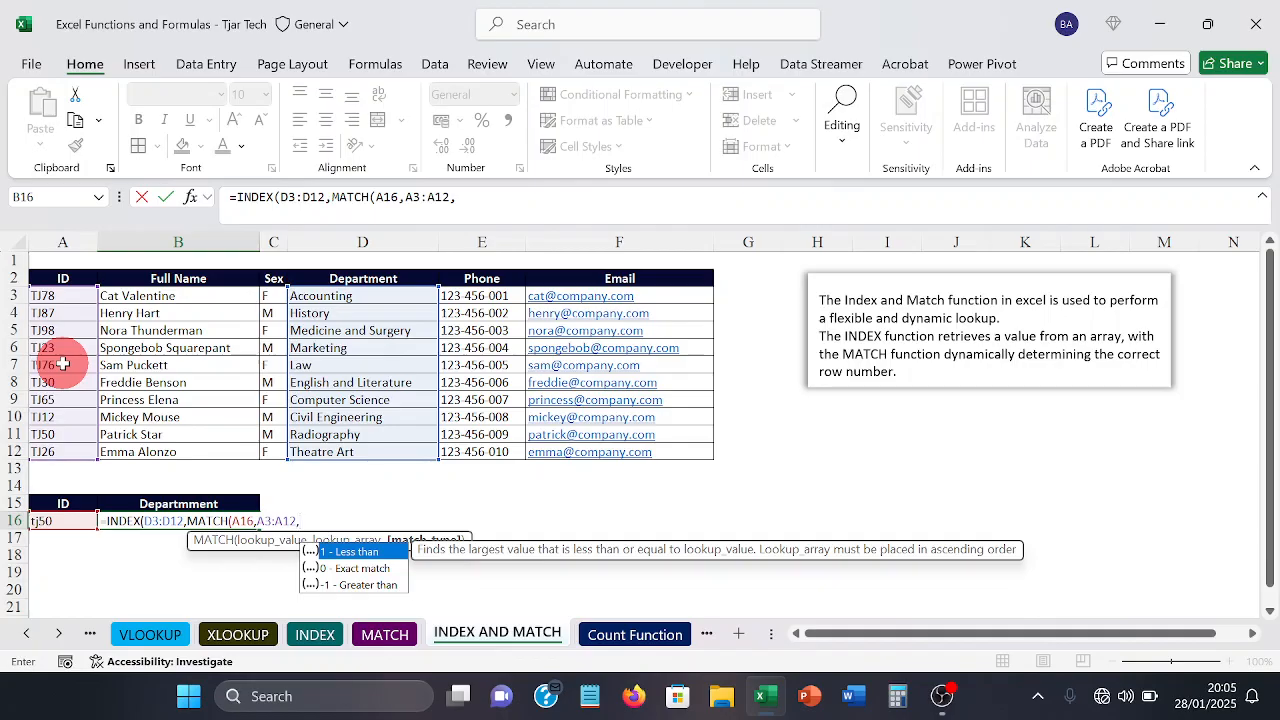
{"action": "type", "text": "0"}
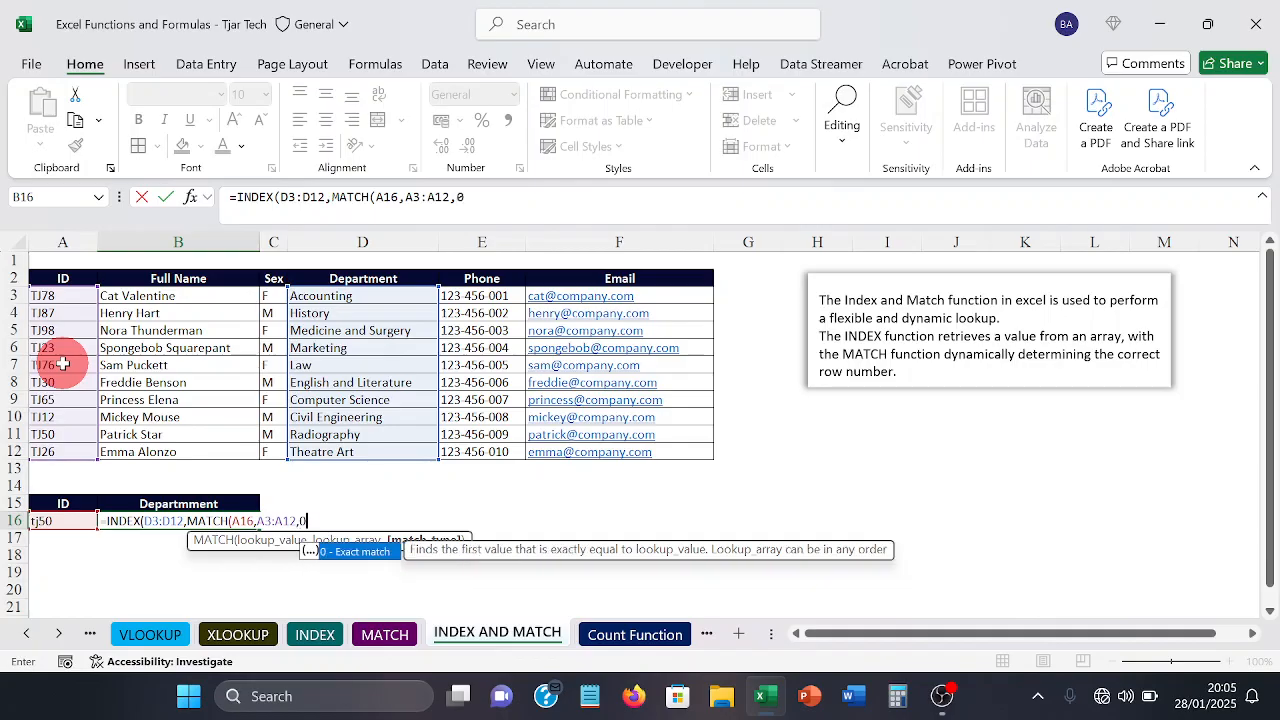
{"action": "type", "text": ")"}
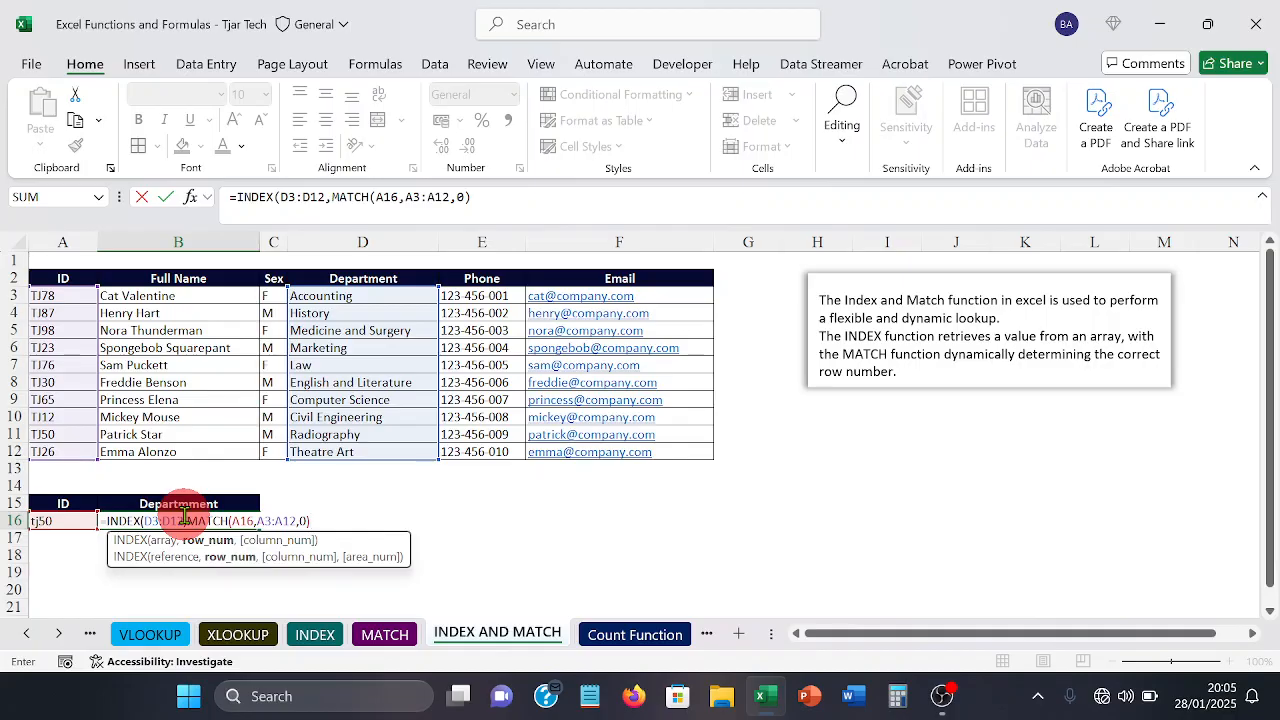
{"action": "type", "text": ")"}
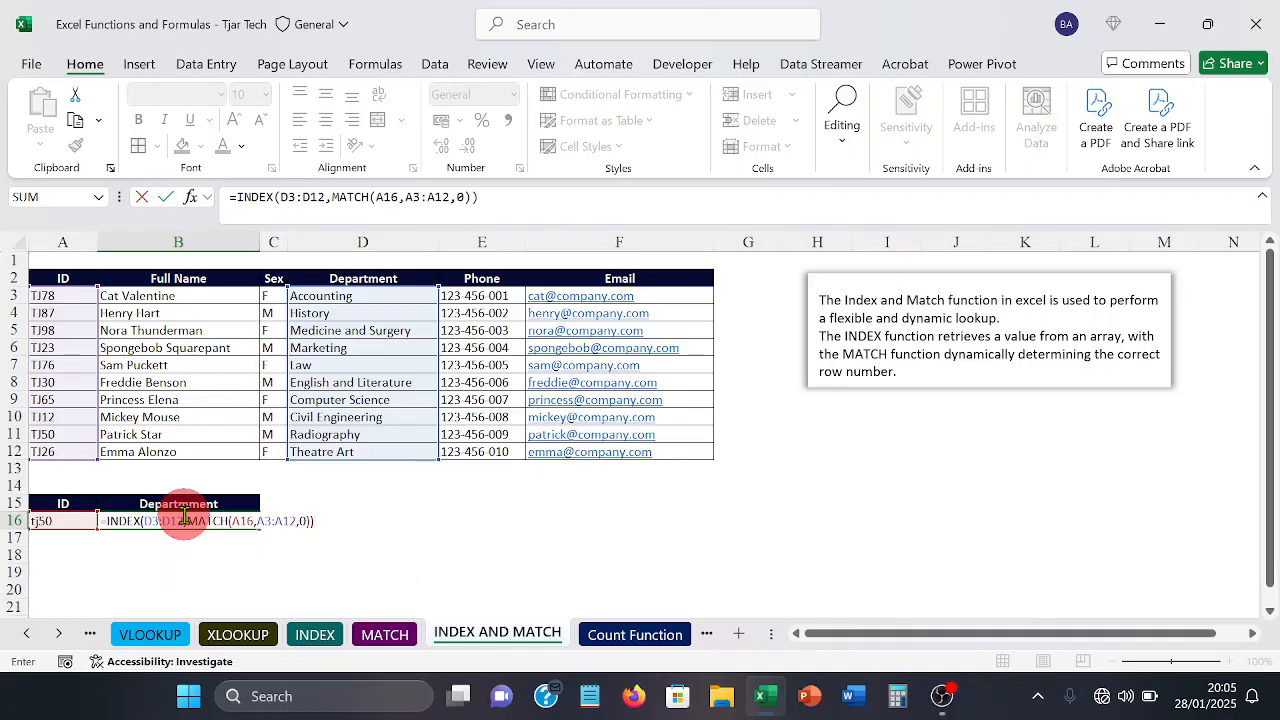
{"action": "key", "text": "Return"}
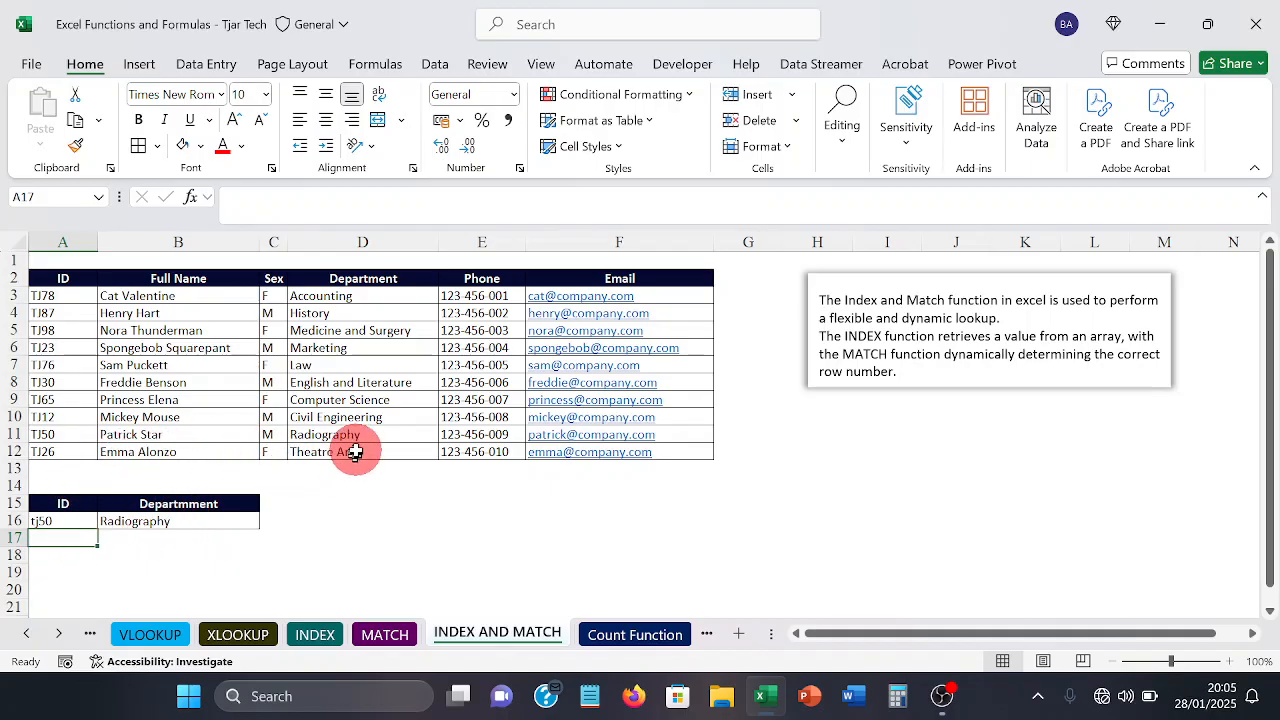
Step: Change the lookup ID in A16 to the ID from row 12 to test the department lookup
{"action": "left_click", "coordinate": [68, 519]}
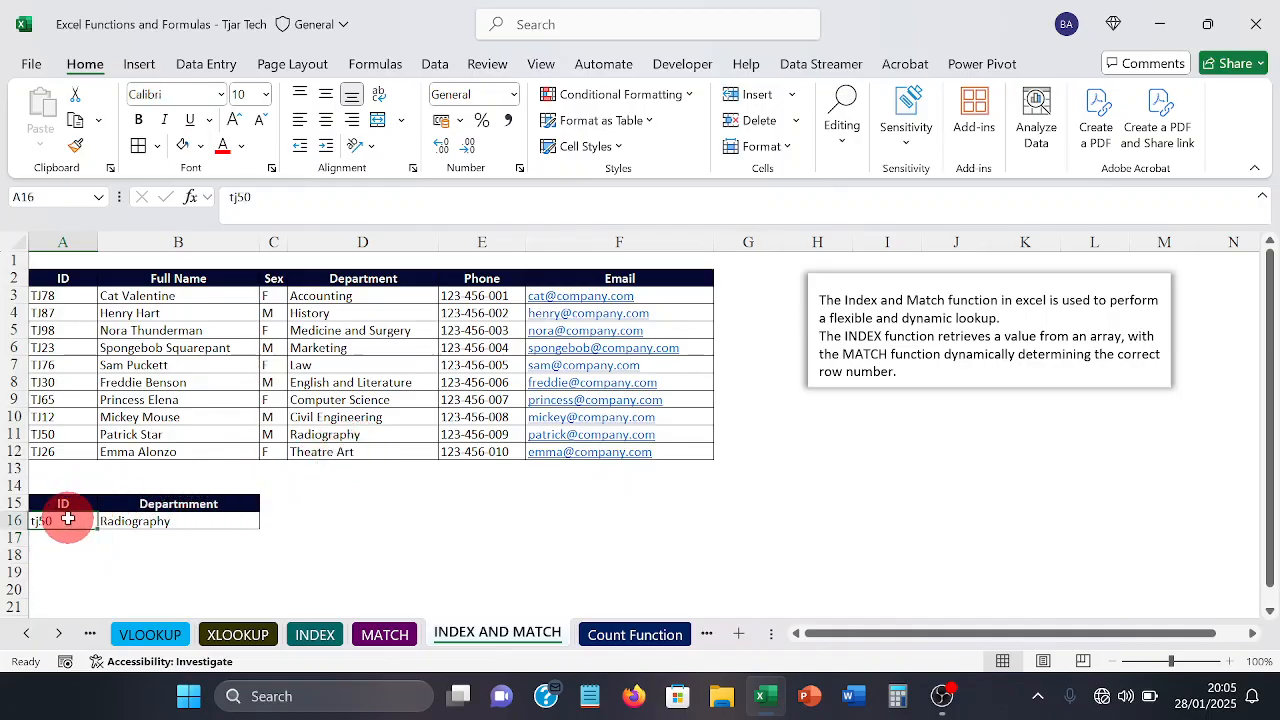
{"action": "left_click", "coordinate": [325, 201]}
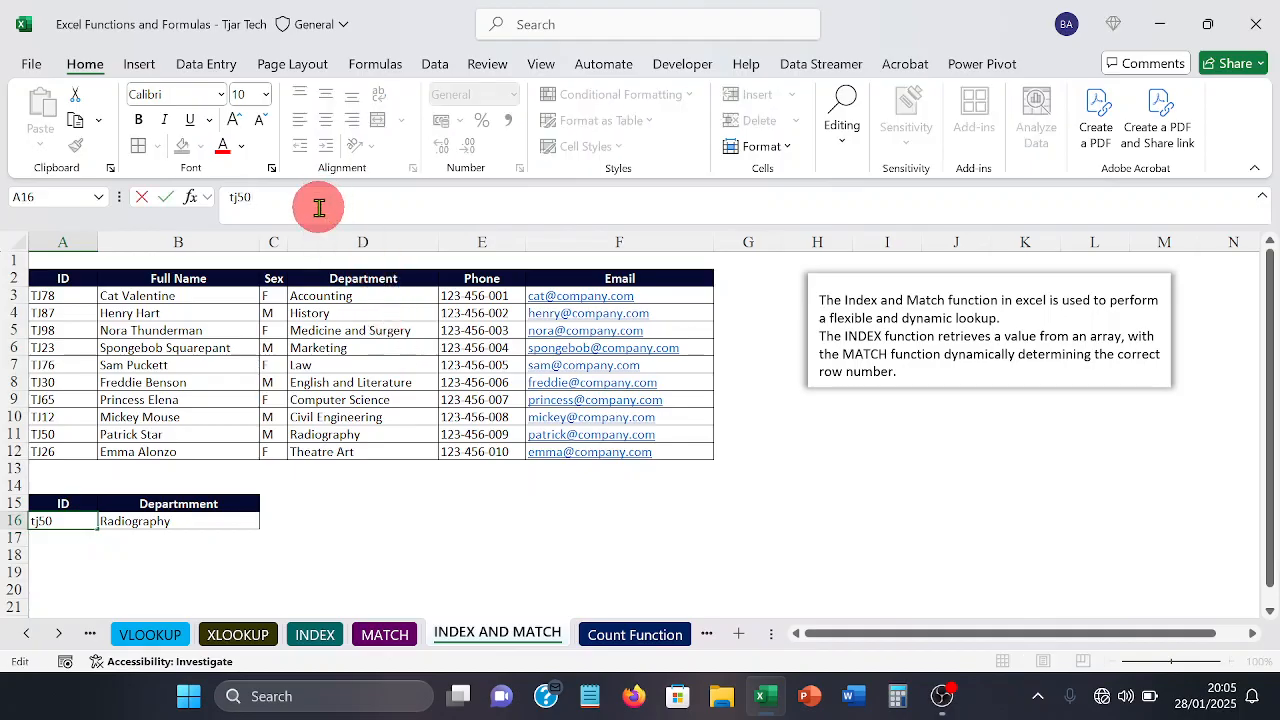
{"action": "key", "text": "BackSpace"}
{"action": "key", "text": "BackSpace"}
{"action": "type", "text": "26"}
{"action": "key", "text": "Return"}
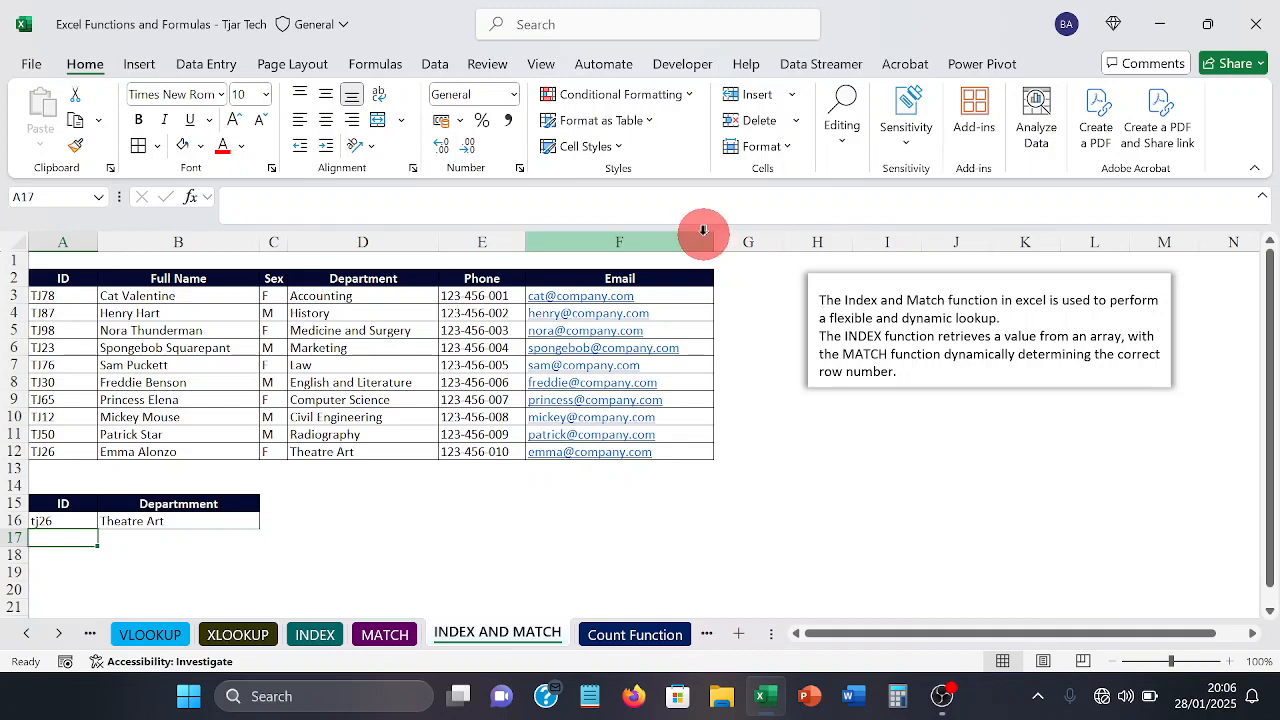
{"action": "left_click", "coordinate": [753, 282]}
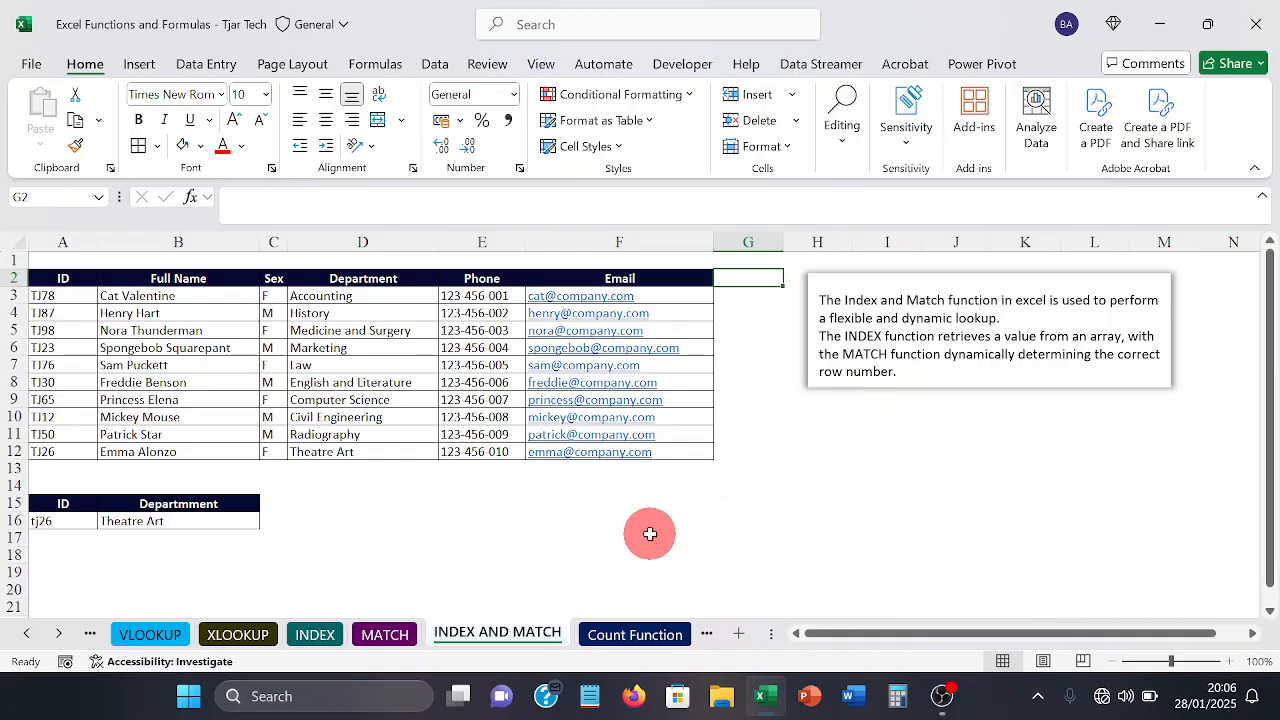
Step: Open the Count Function sheet and fill the blank cell A13 in the Cars column with dark blue-gray
{"action": "left_click", "coordinate": [628, 628]}
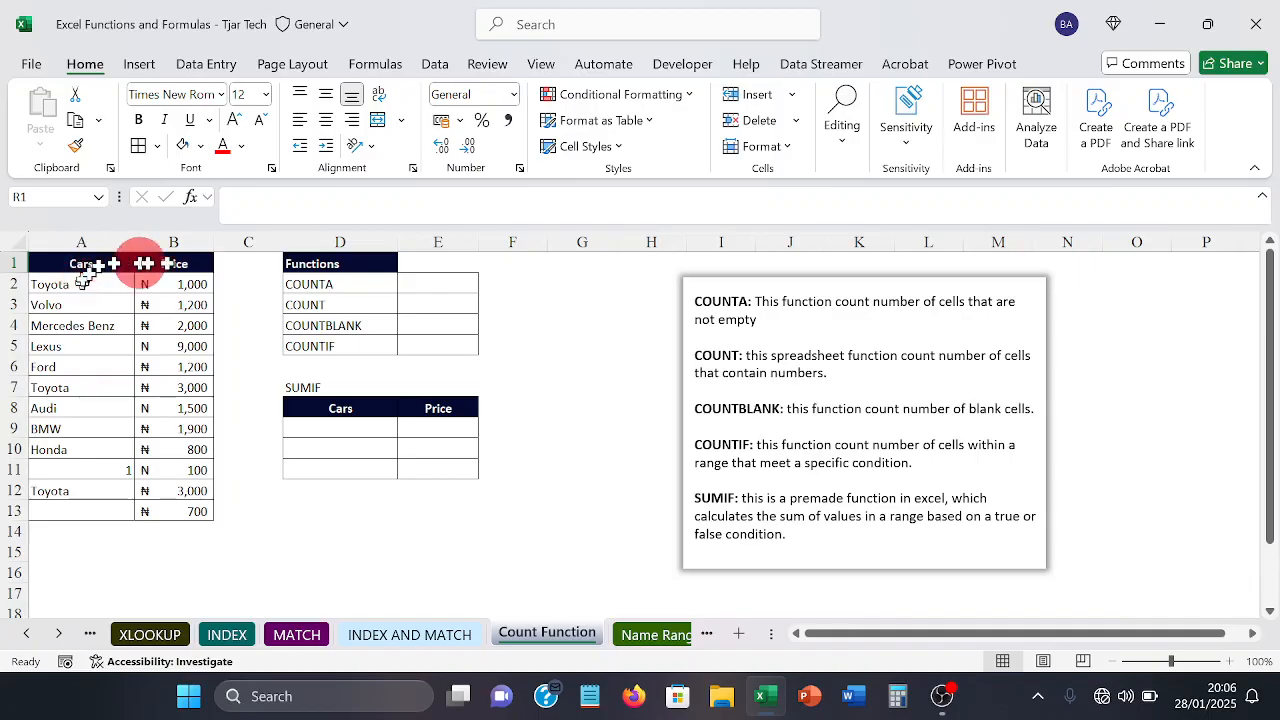
{"action": "left_click", "coordinate": [454, 282]}
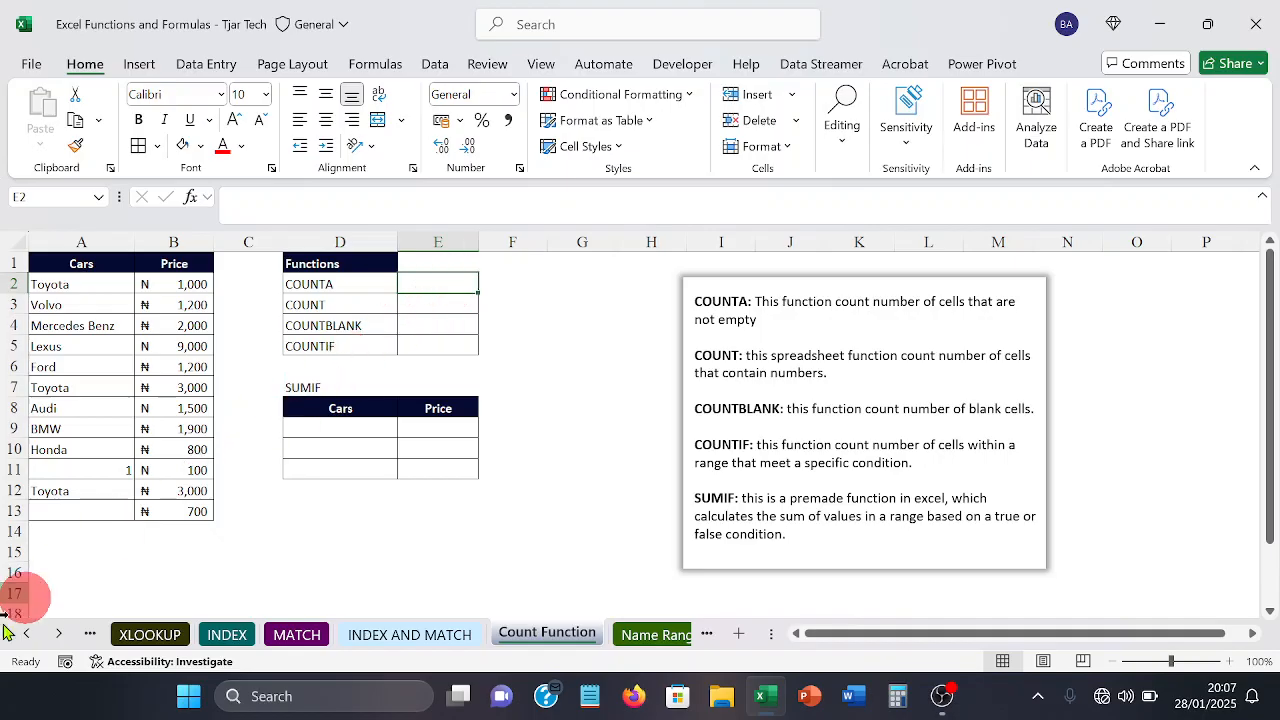
{"action": "left_click", "coordinate": [85, 517]}
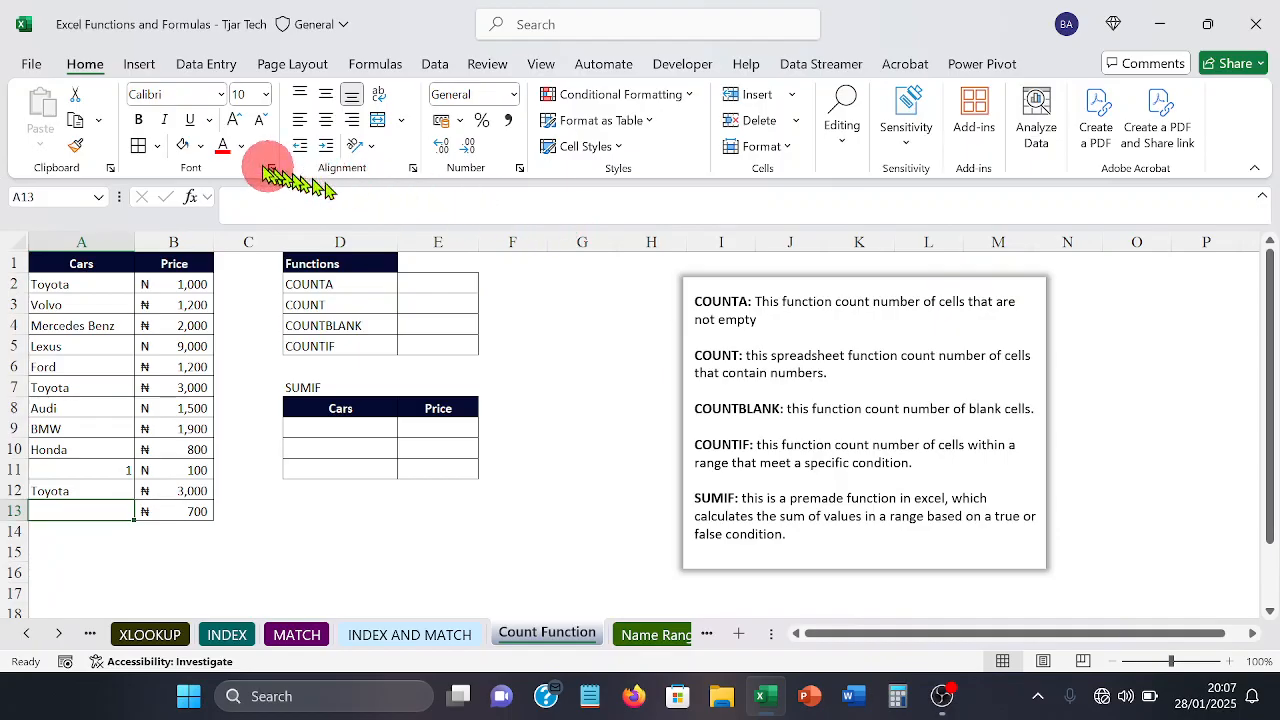
{"action": "left_click", "coordinate": [201, 150]}
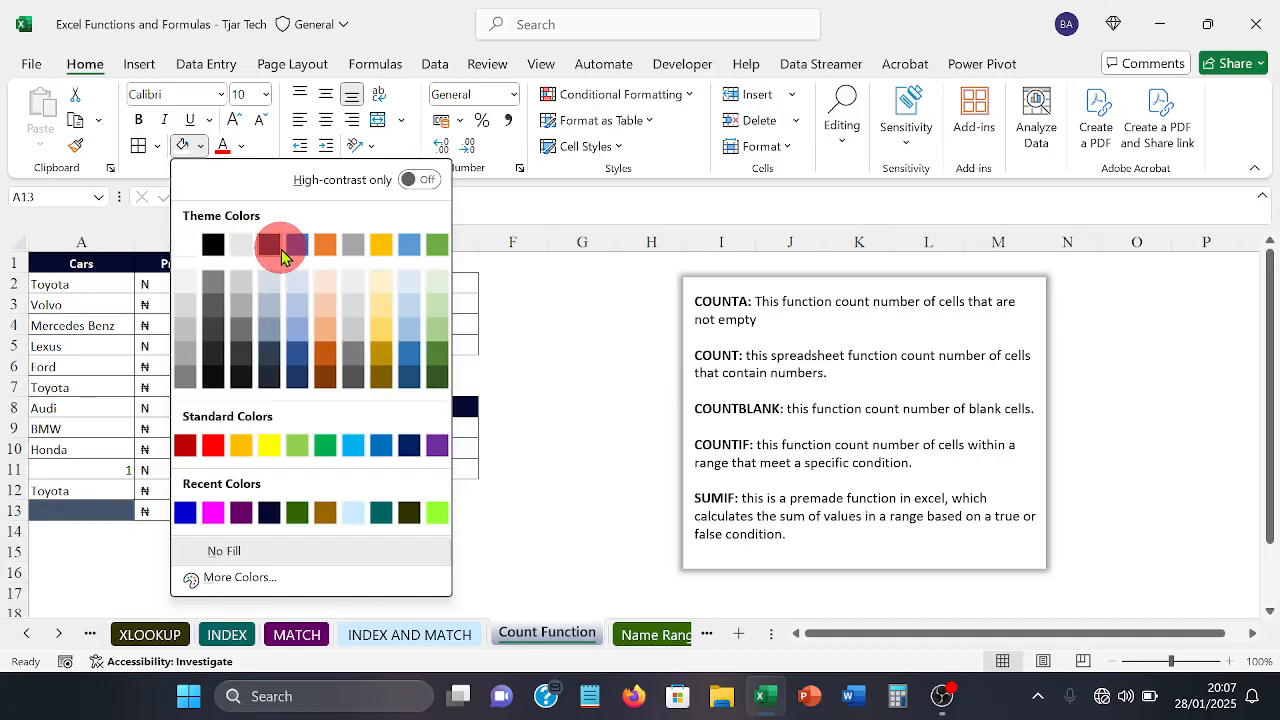
{"action": "left_click", "coordinate": [280, 250]}
{"action": "left_click", "coordinate": [108, 572]}
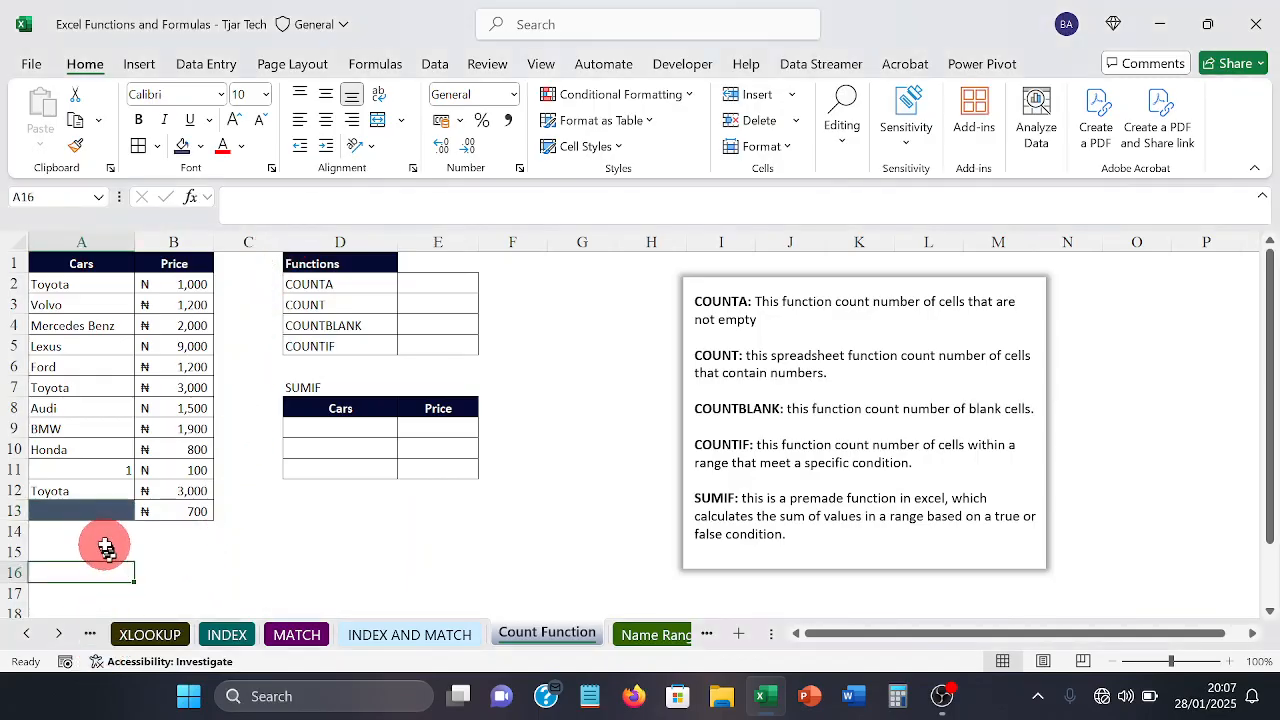
{"action": "left_click", "coordinate": [100, 519]}
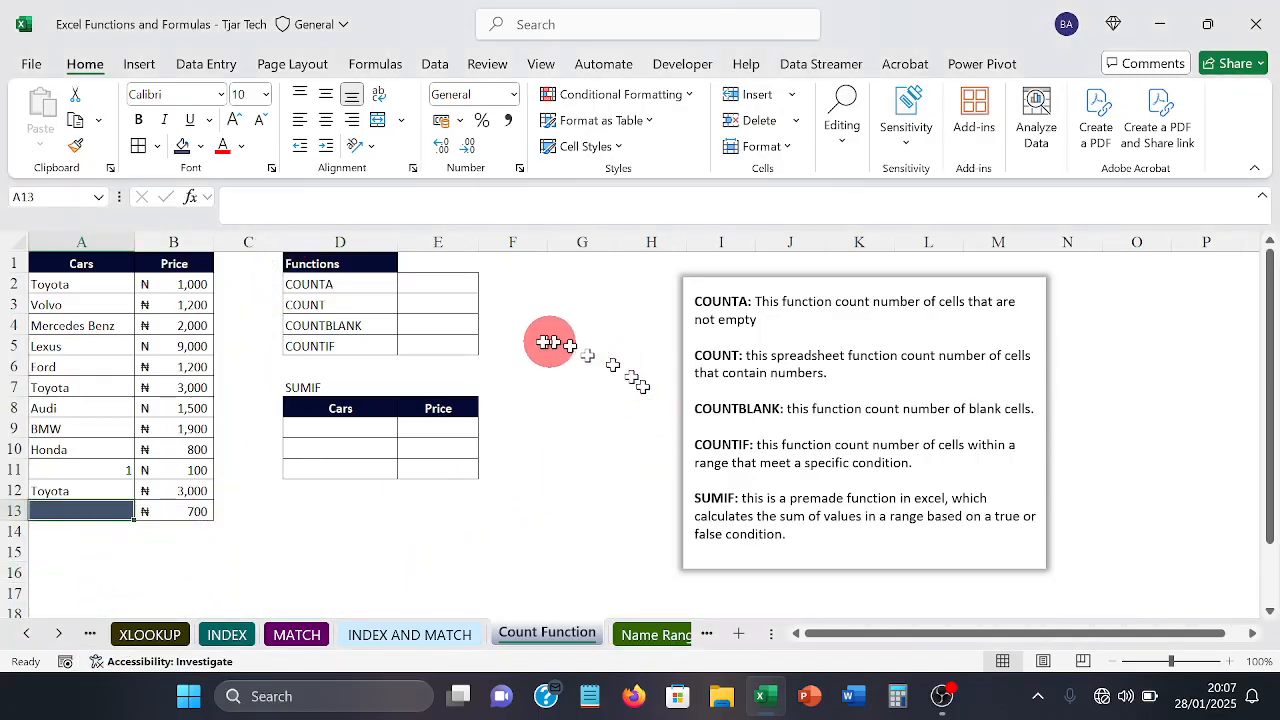
Step: Enter =COUNTA(A2:A13) in E2 to count the non-empty cells in the Cars column
{"action": "left_click", "coordinate": [423, 280]}
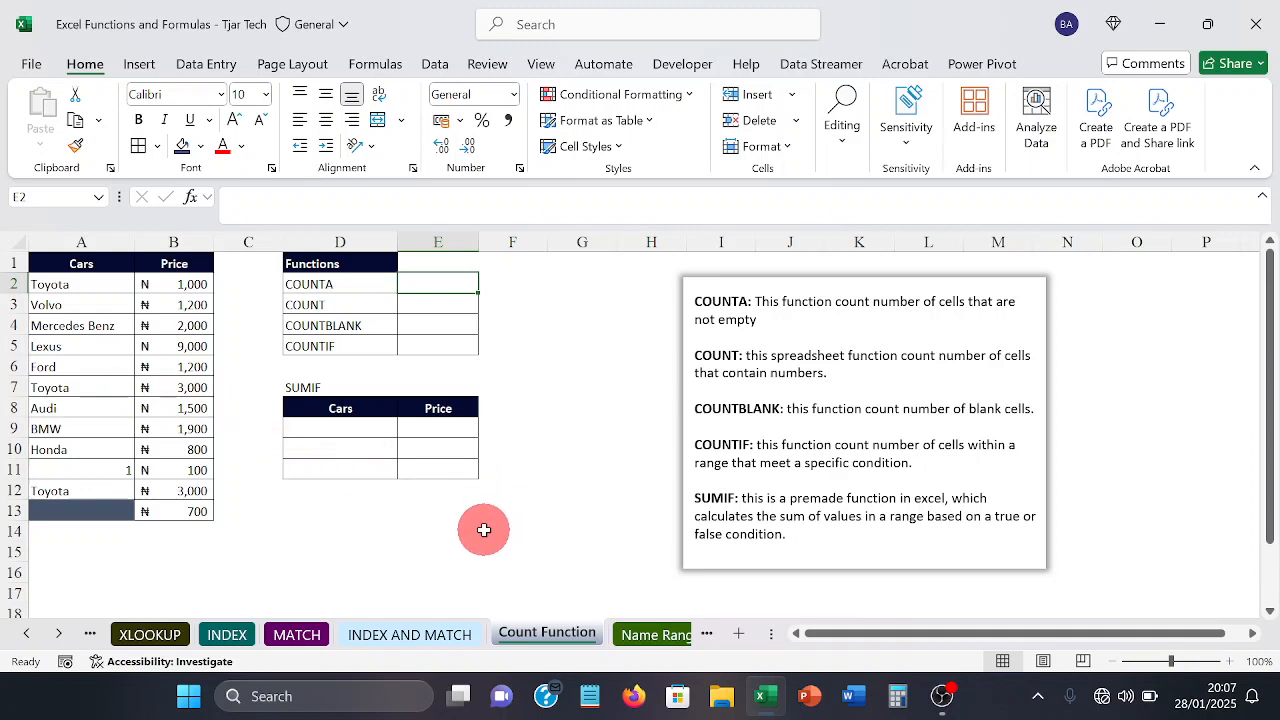
{"action": "type", "text": "="}
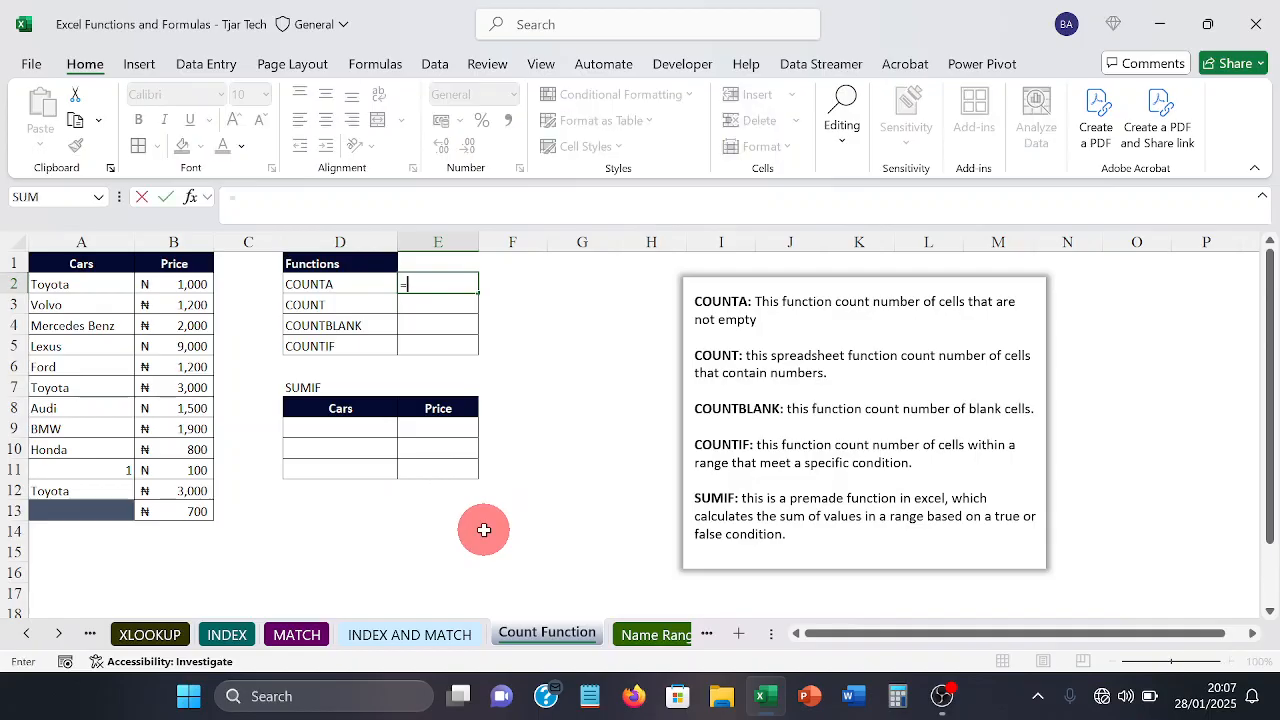
{"action": "type", "text": "count"}
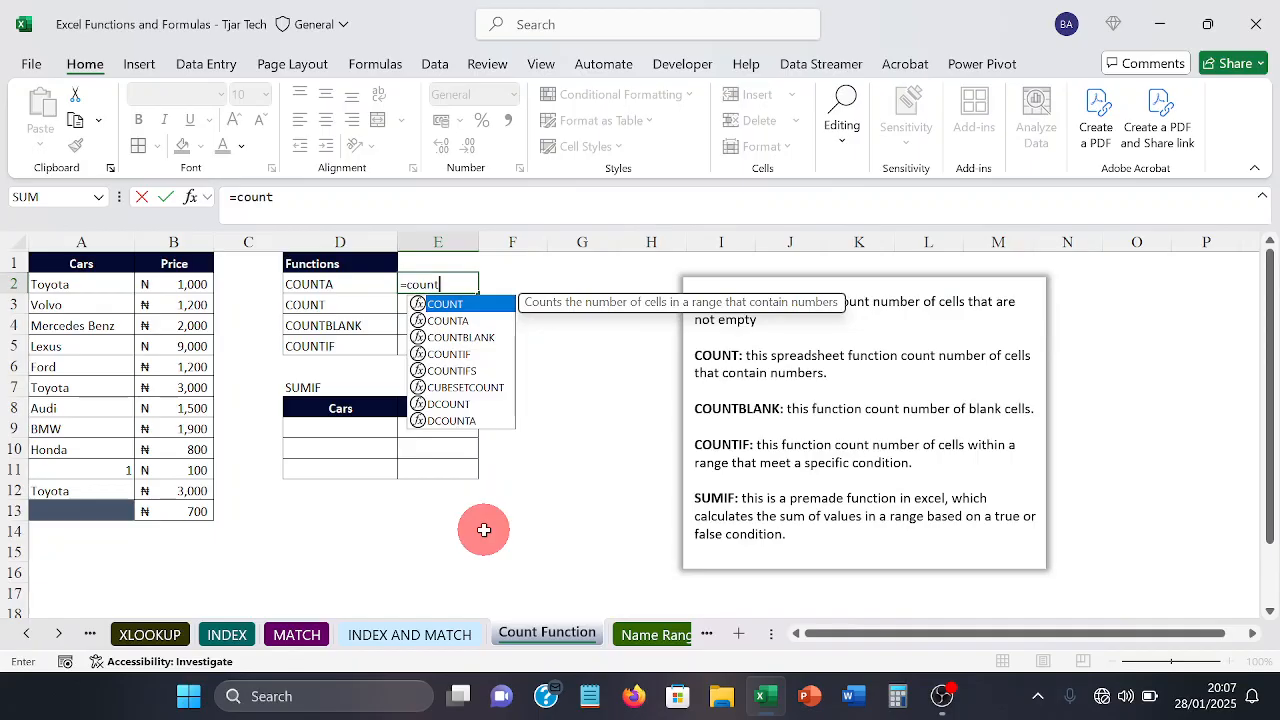
{"action": "type", "text": "a"}
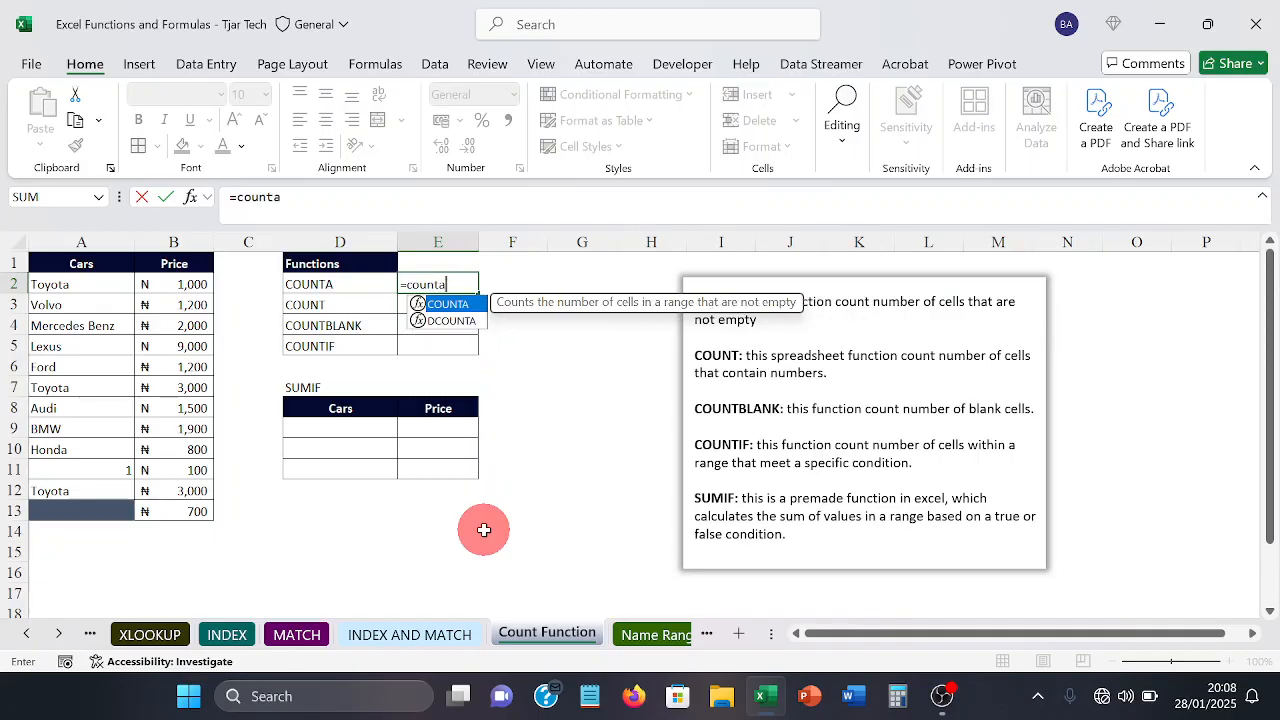
{"action": "key", "text": "Tab"}
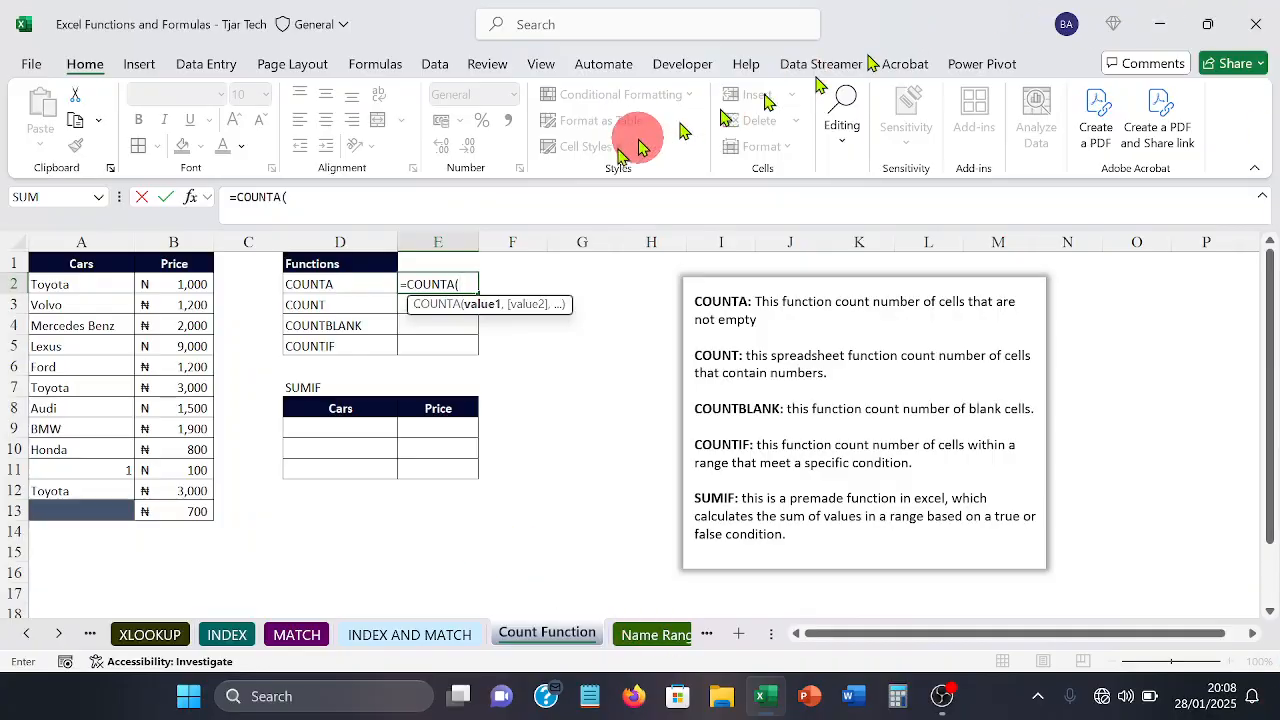
{"action": "left_click", "coordinate": [56, 285]}
{"action": "left_click_drag", "start_coordinate": [56, 285], "coordinate": [64, 503]}
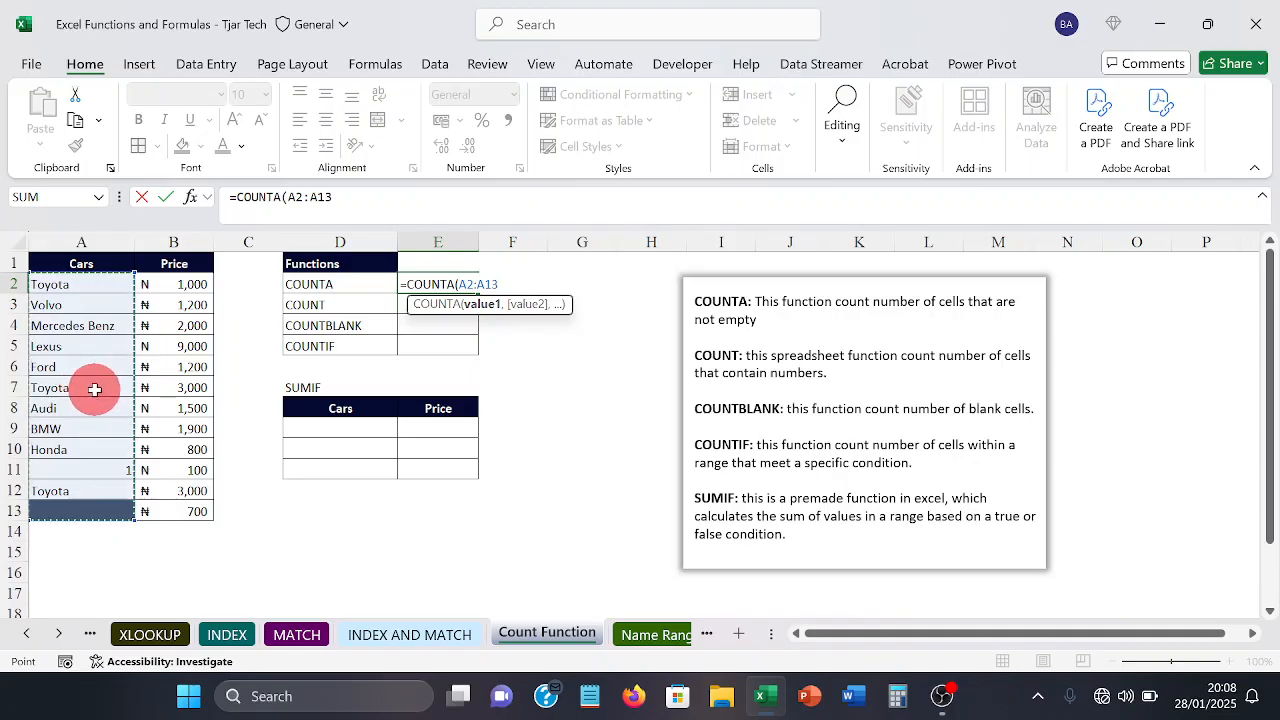
{"action": "type", "text": ")"}
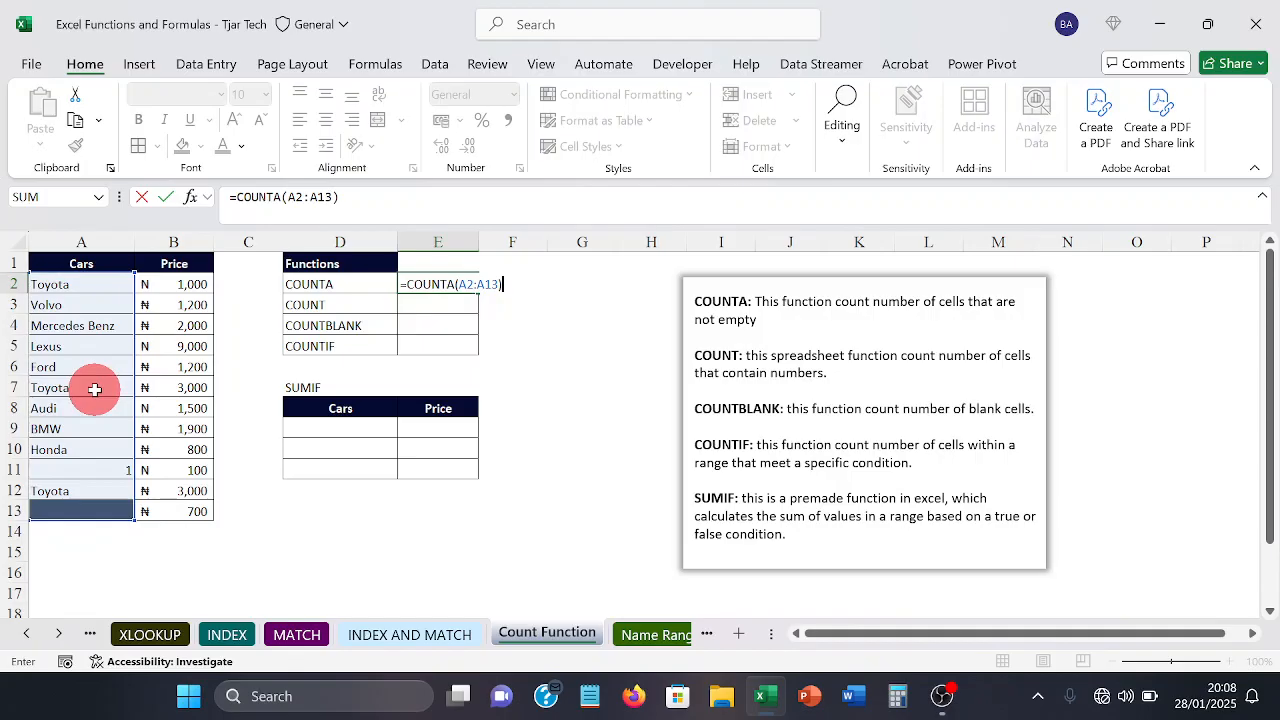
{"action": "key", "text": "Return"}
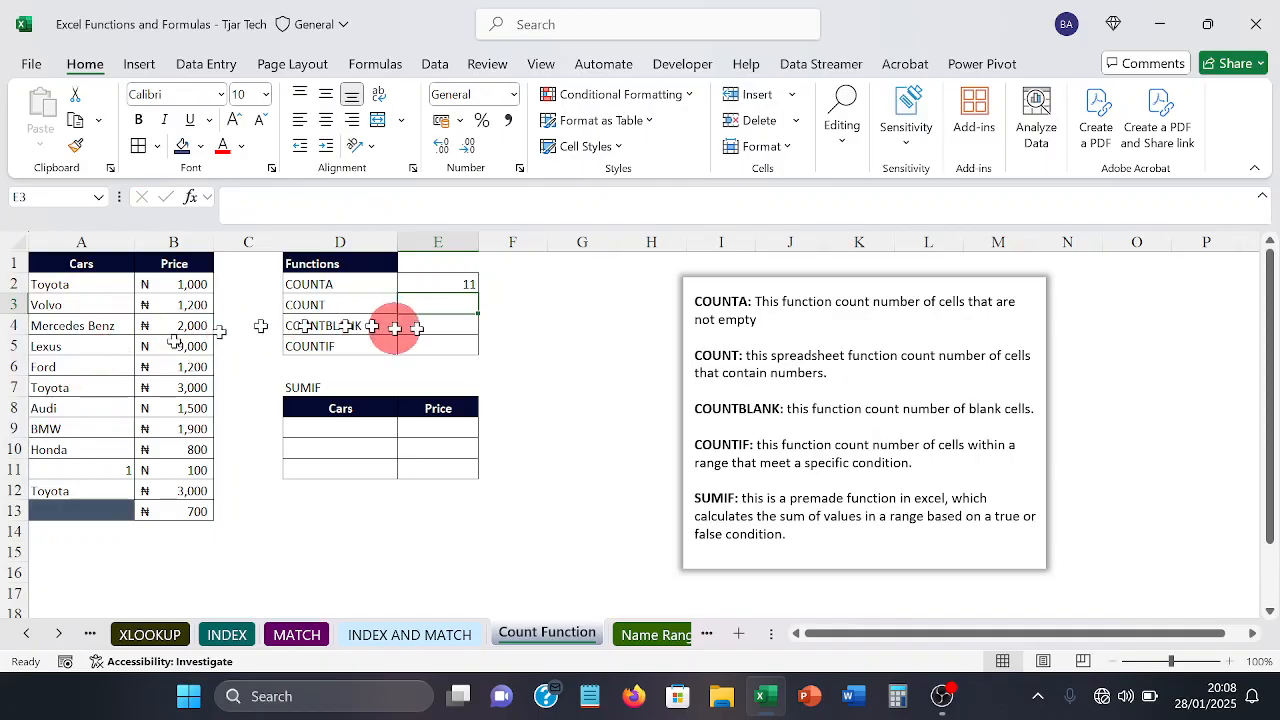
{"action": "left_click", "coordinate": [441, 285]}
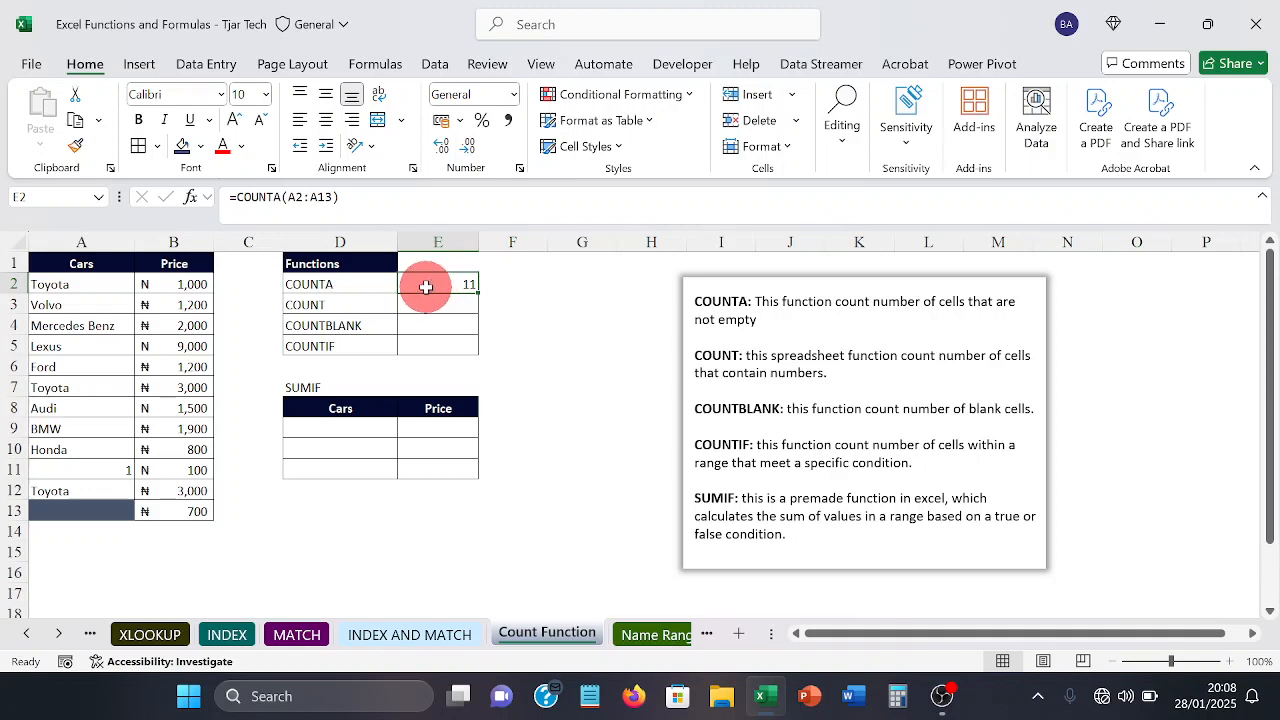
Step: Go through the Cars column entries from A2 to A12 one by one to check the COUNTA result
{"action": "left_click", "coordinate": [103, 282]}
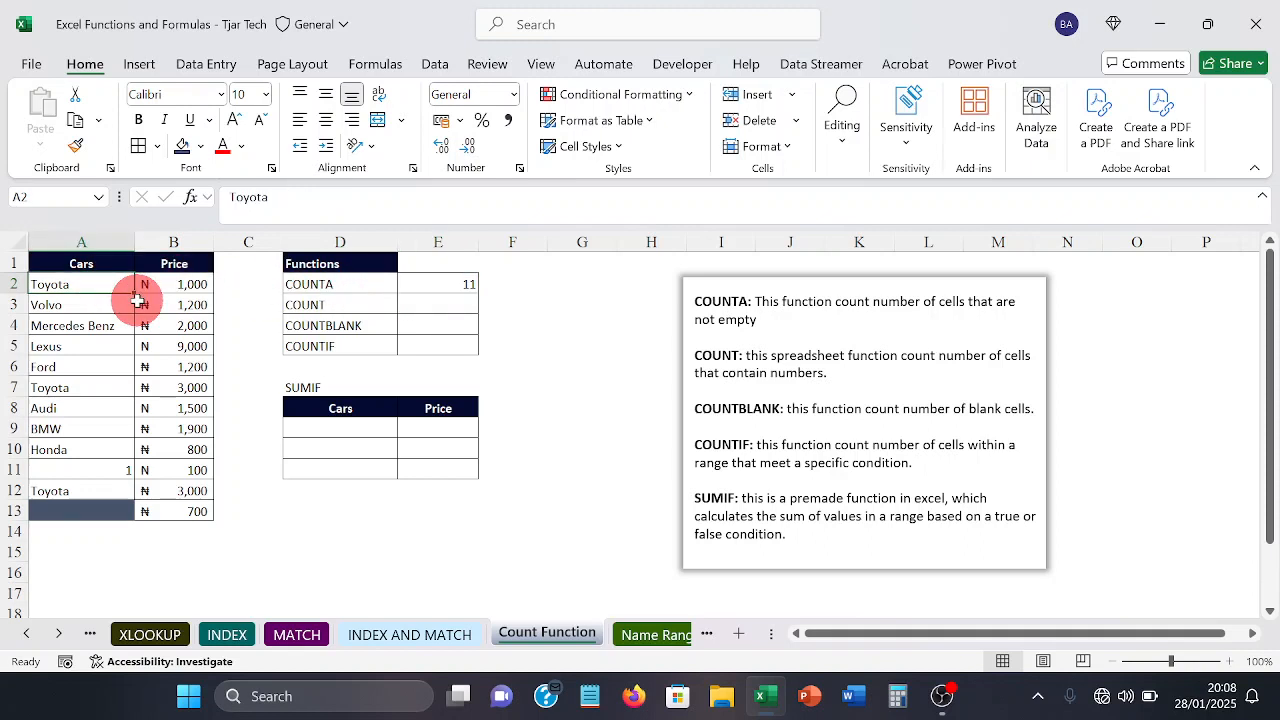
{"action": "key", "text": "Down"}
{"action": "key", "text": "Down"}
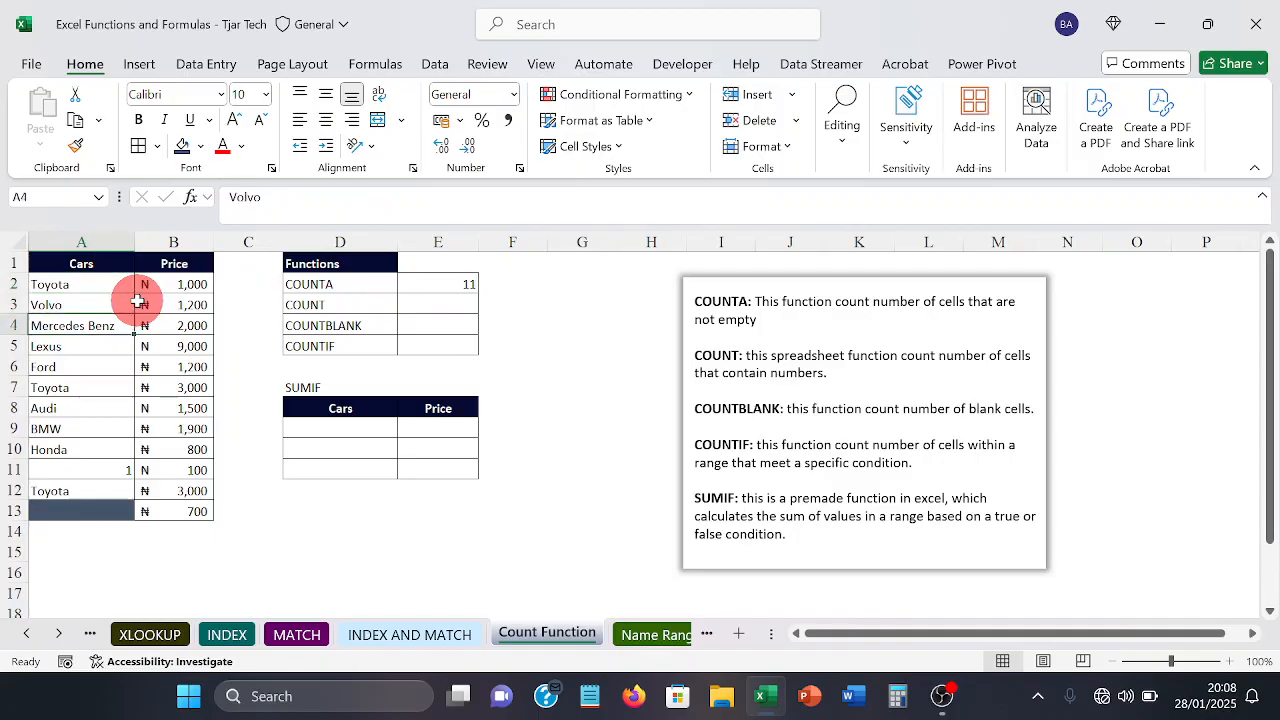
{"action": "key", "text": "Down"}
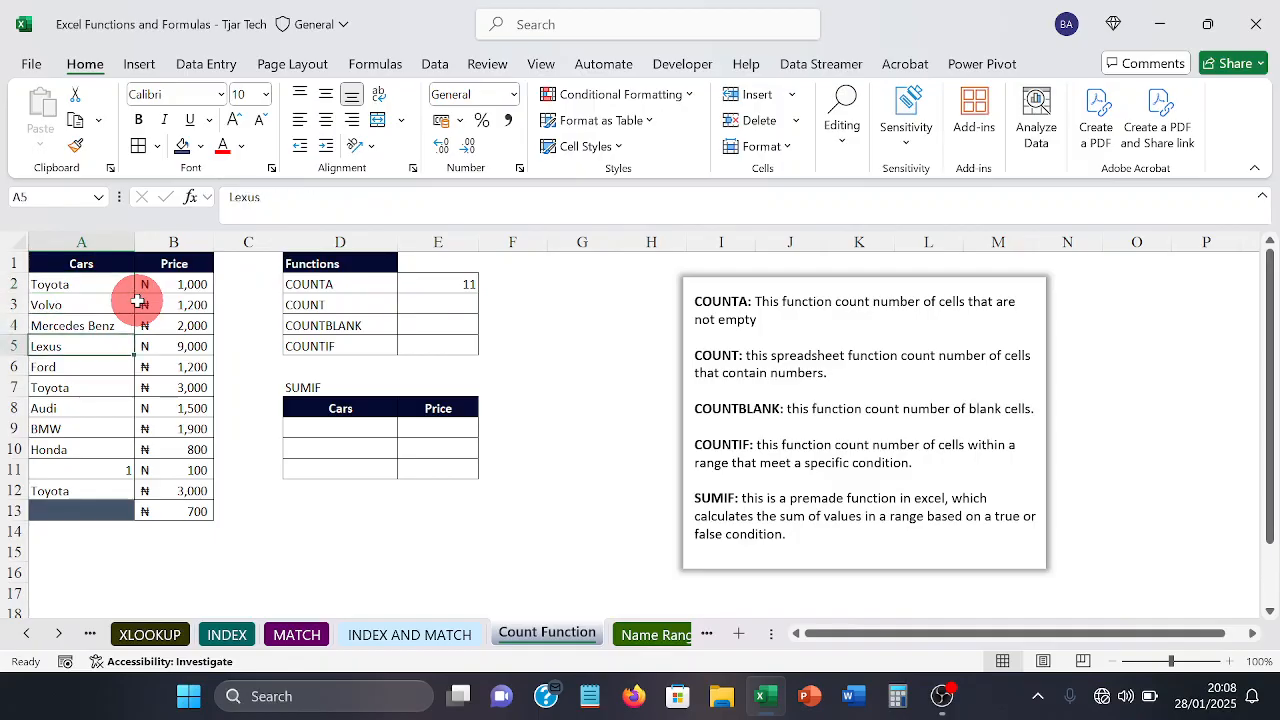
{"action": "key", "text": "Down"}
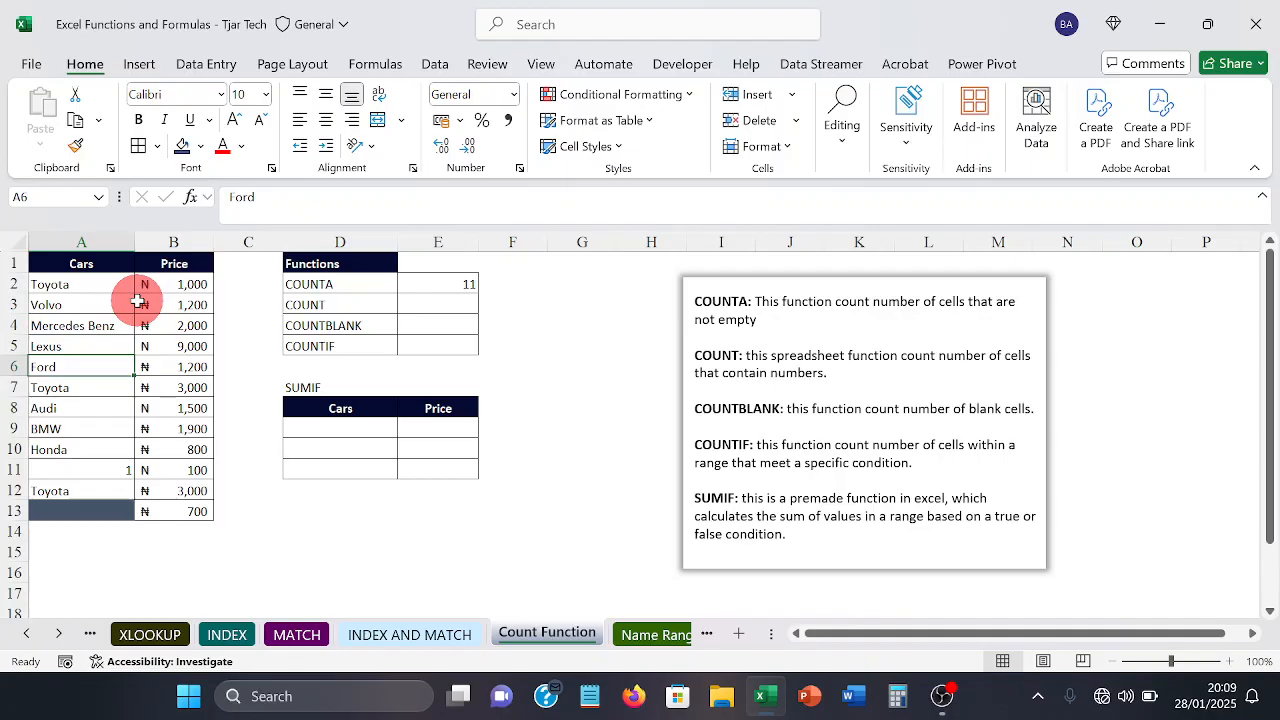
{"action": "key", "text": "Down"}
{"action": "key", "text": "Down"}
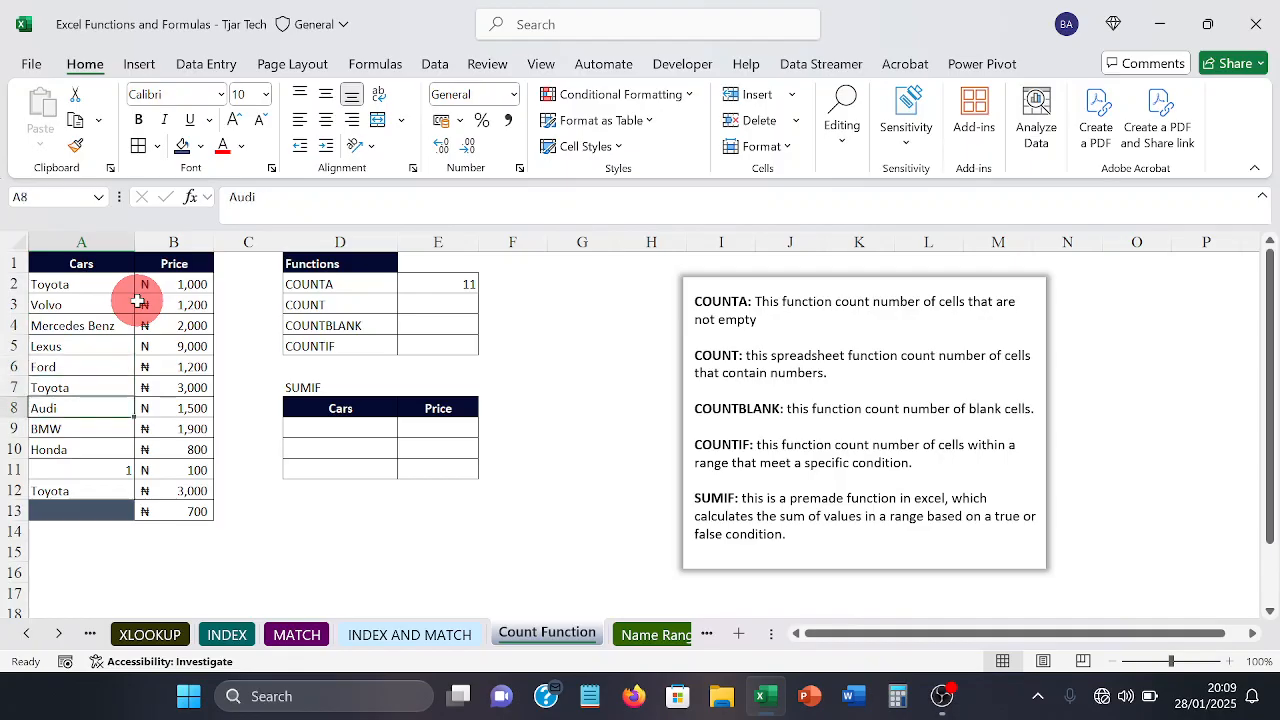
{"action": "key", "text": "Down"}
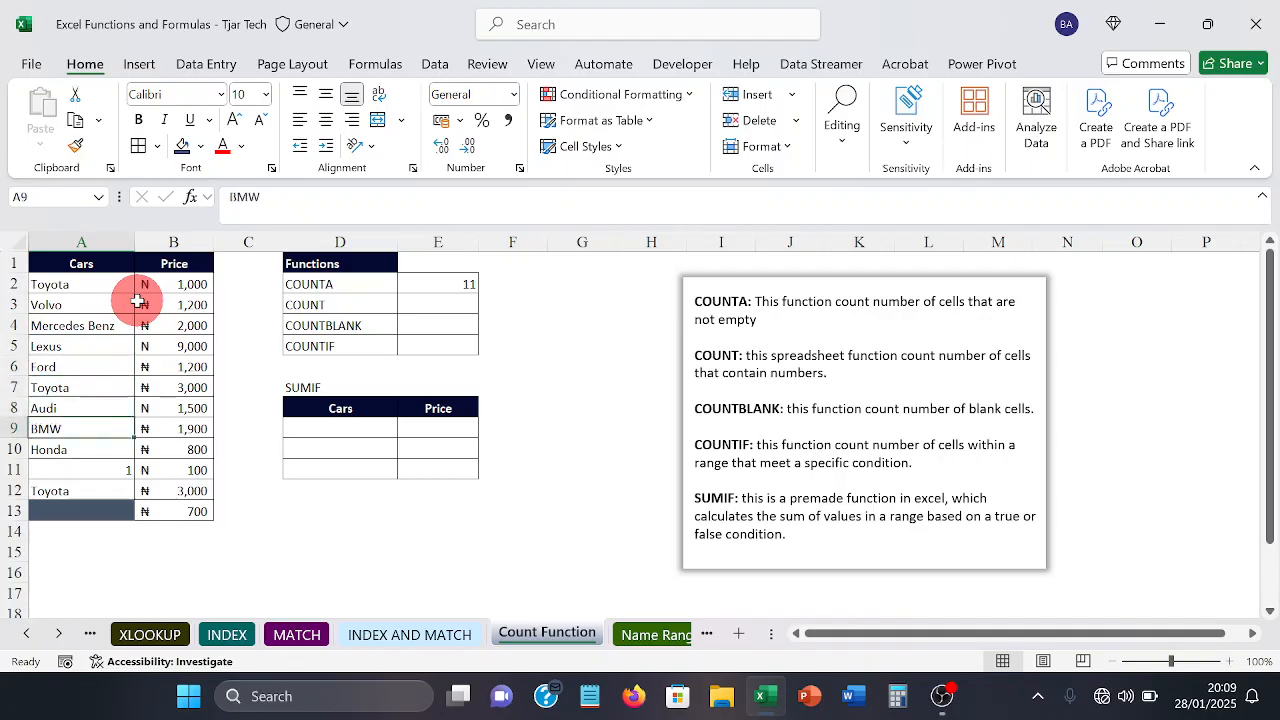
{"action": "key", "text": "Down"}
{"action": "key", "text": "Down"}
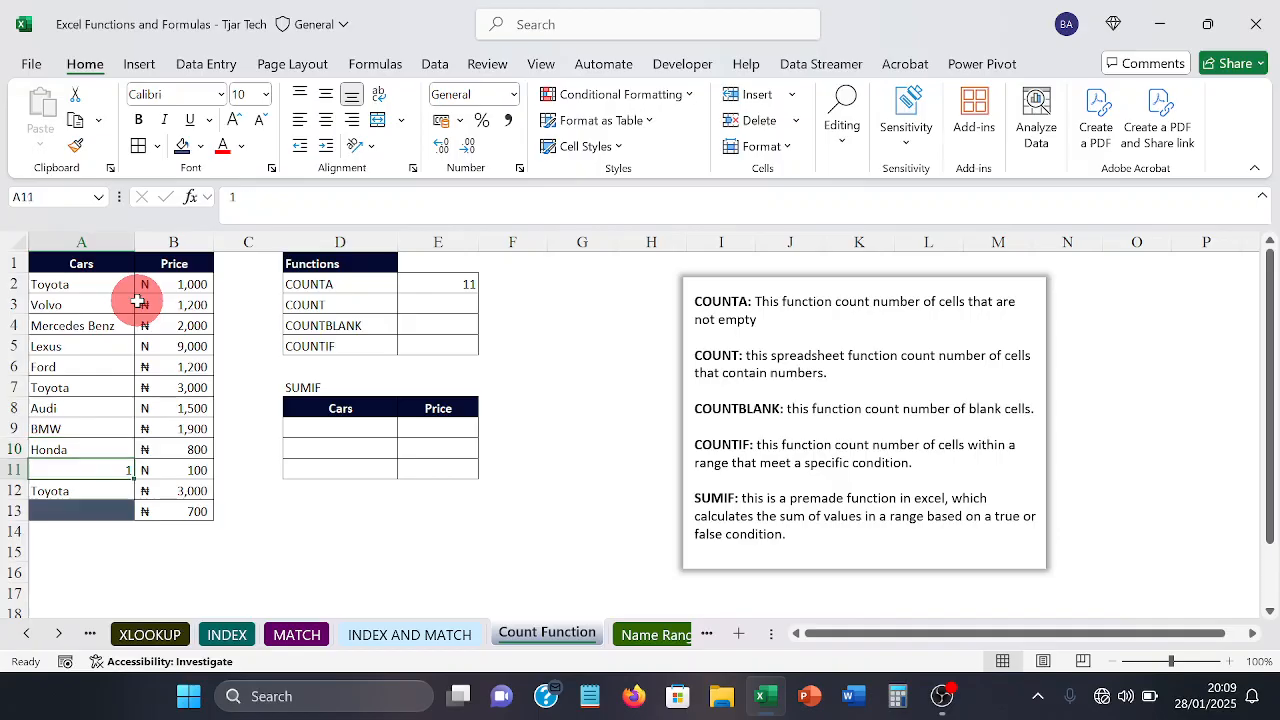
{"action": "key", "text": "Down"}
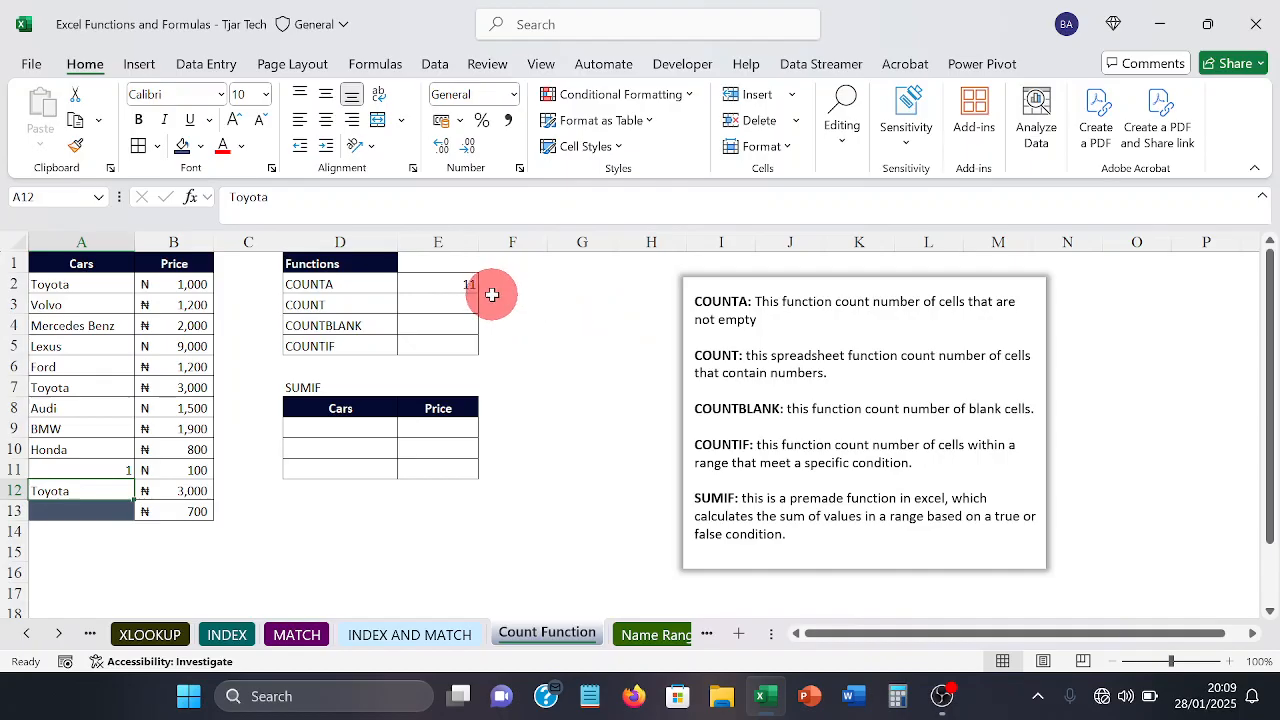
Step: Enter =COUNT(A2:A13) in E3 to count the numeric cells in the Cars column, and check it against A11
{"action": "left_click", "coordinate": [447, 306]}
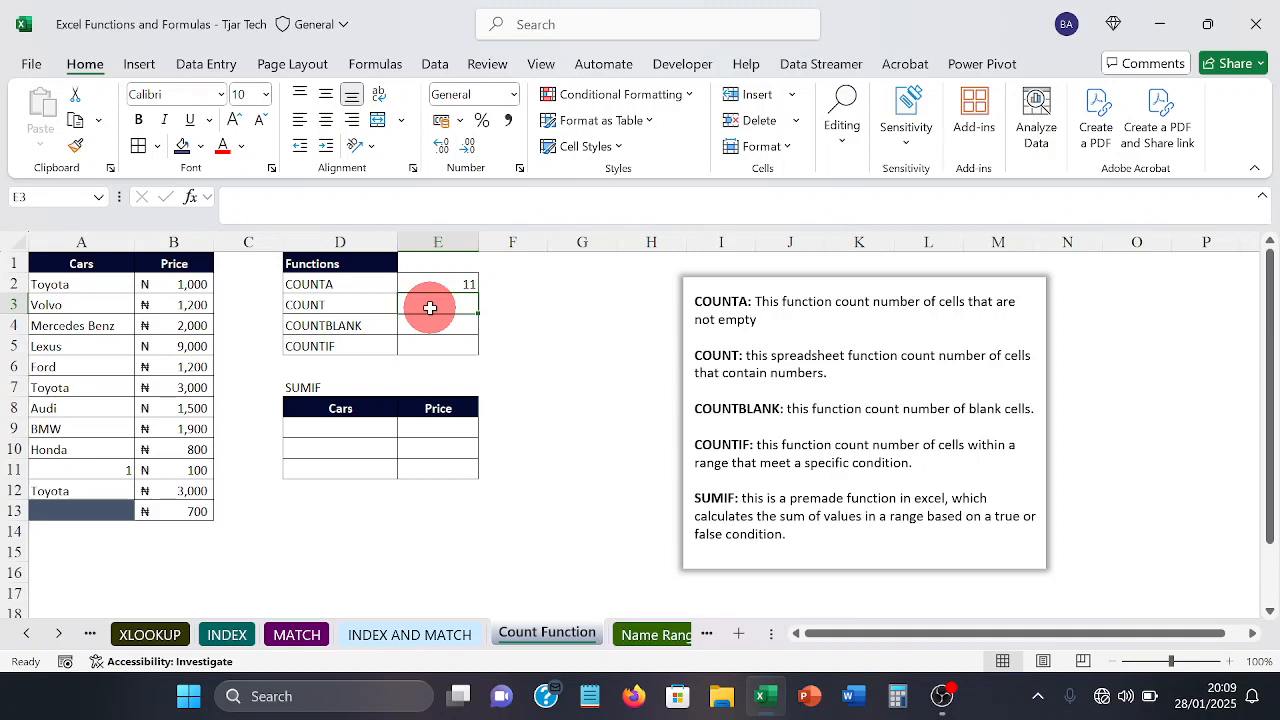
{"action": "type", "text": "="}
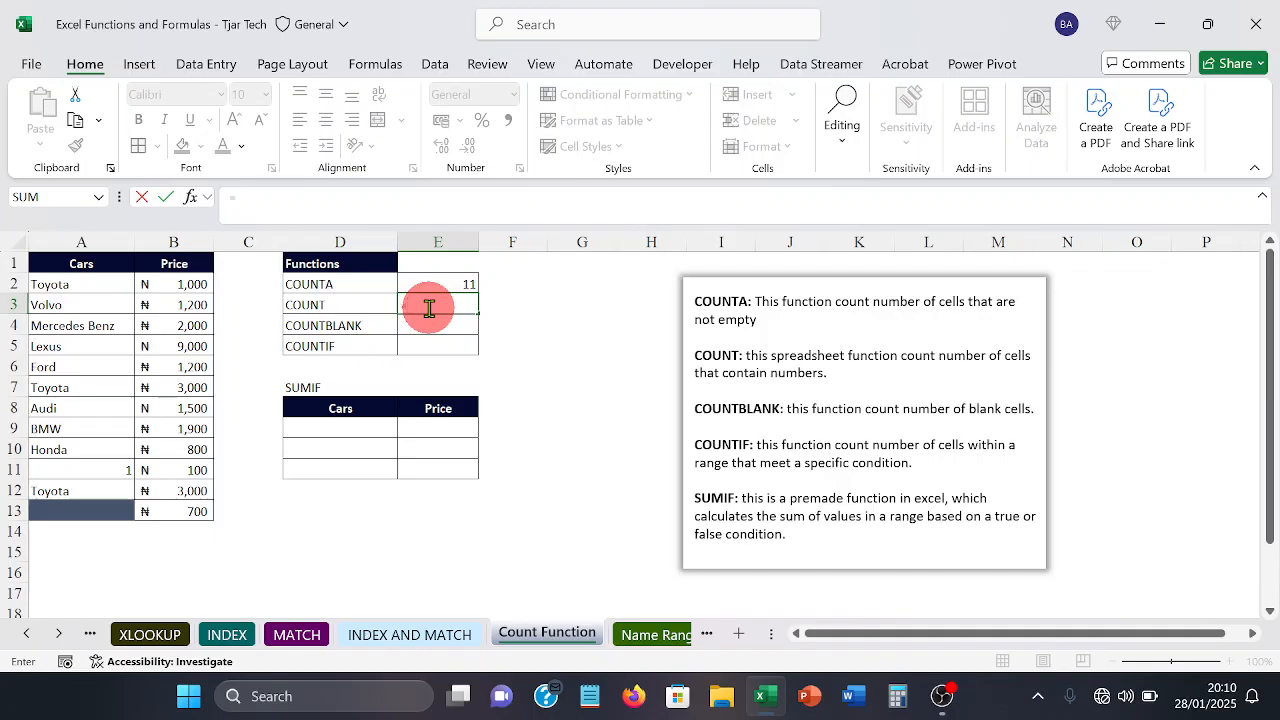
{"action": "type", "text": "coun"}
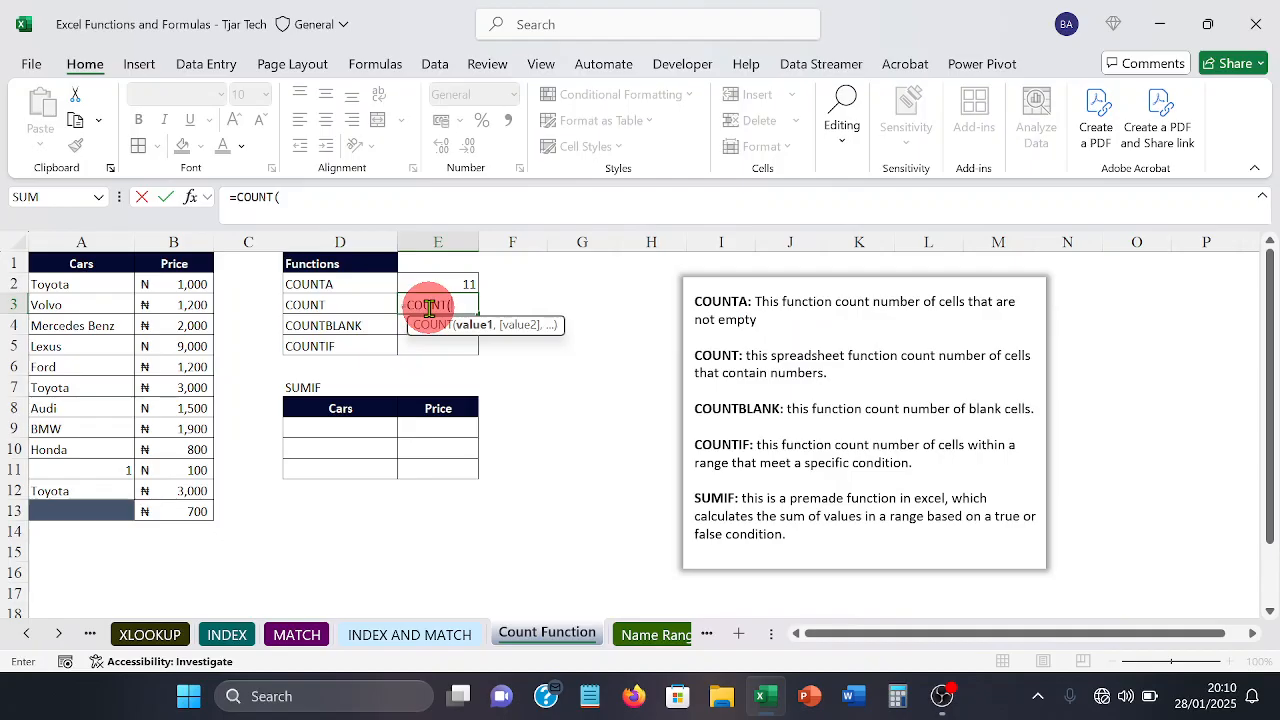
{"action": "left_click", "coordinate": [98, 284]}
{"action": "left_click_drag", "start_coordinate": [98, 284], "coordinate": [57, 505]}
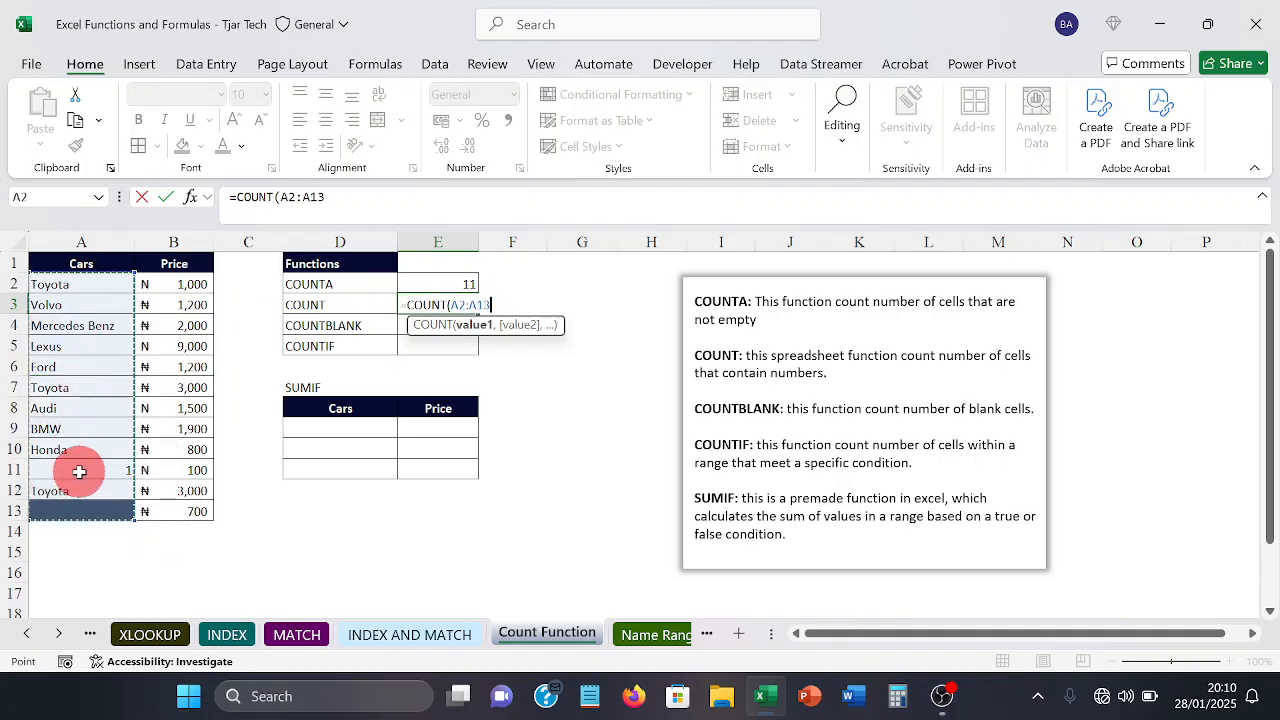
{"action": "type", "text": ")"}
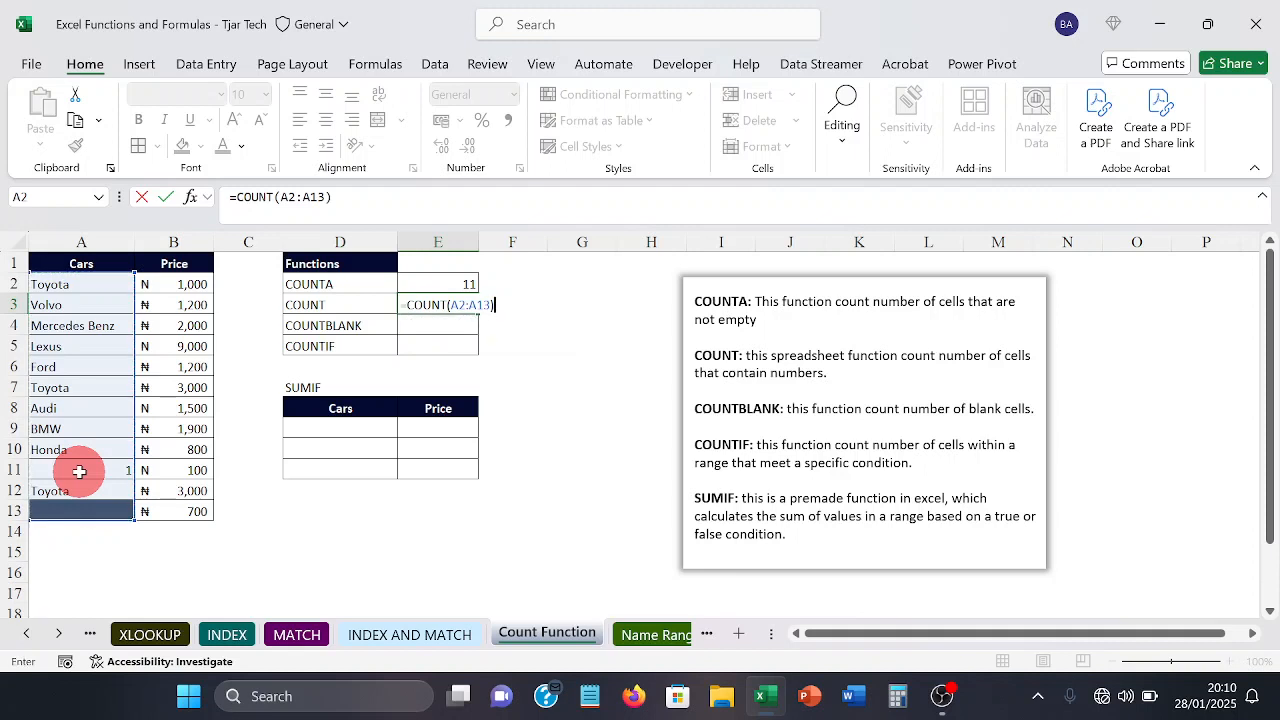
{"action": "key", "text": "Return"}
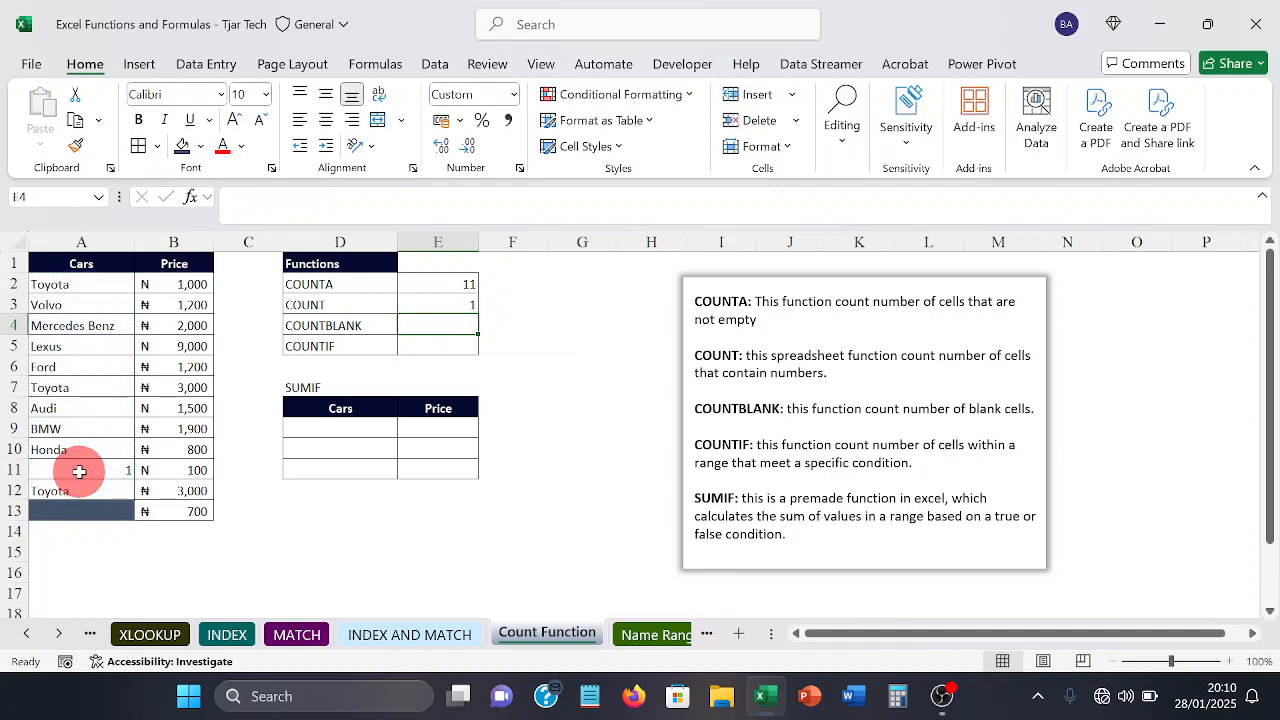
{"action": "left_click", "coordinate": [441, 302]}
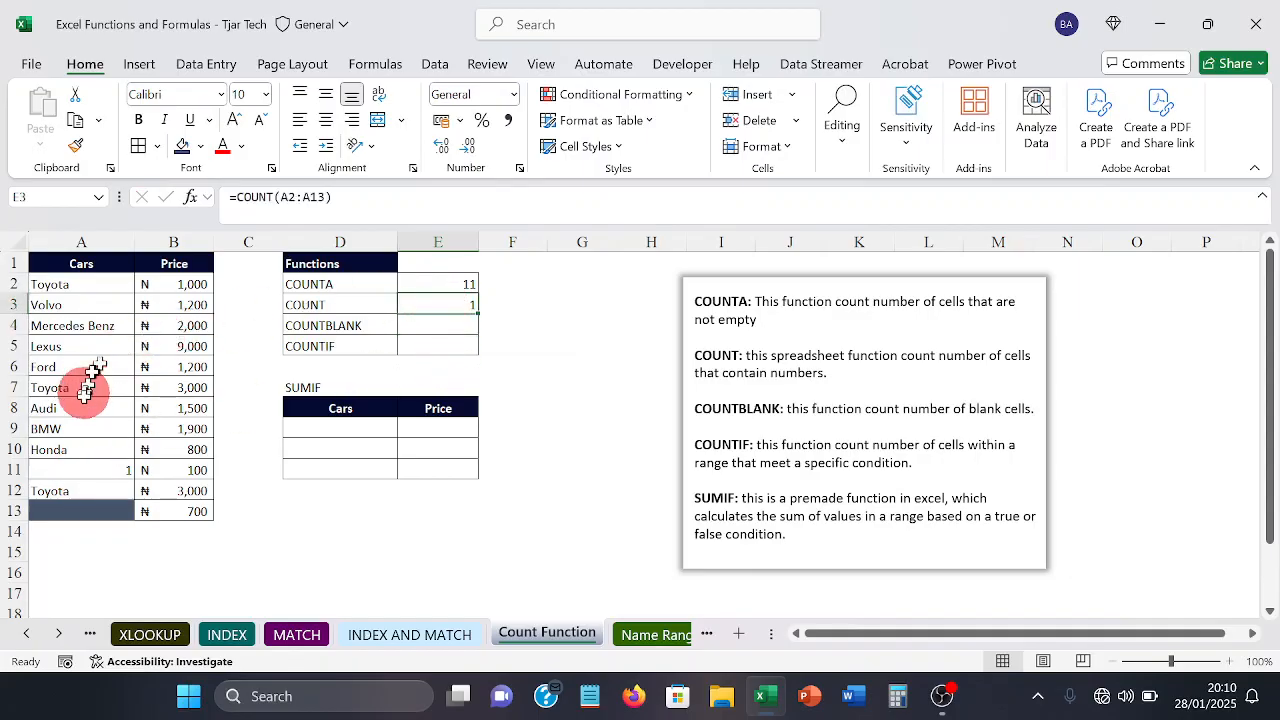
{"action": "left_click", "coordinate": [77, 473]}
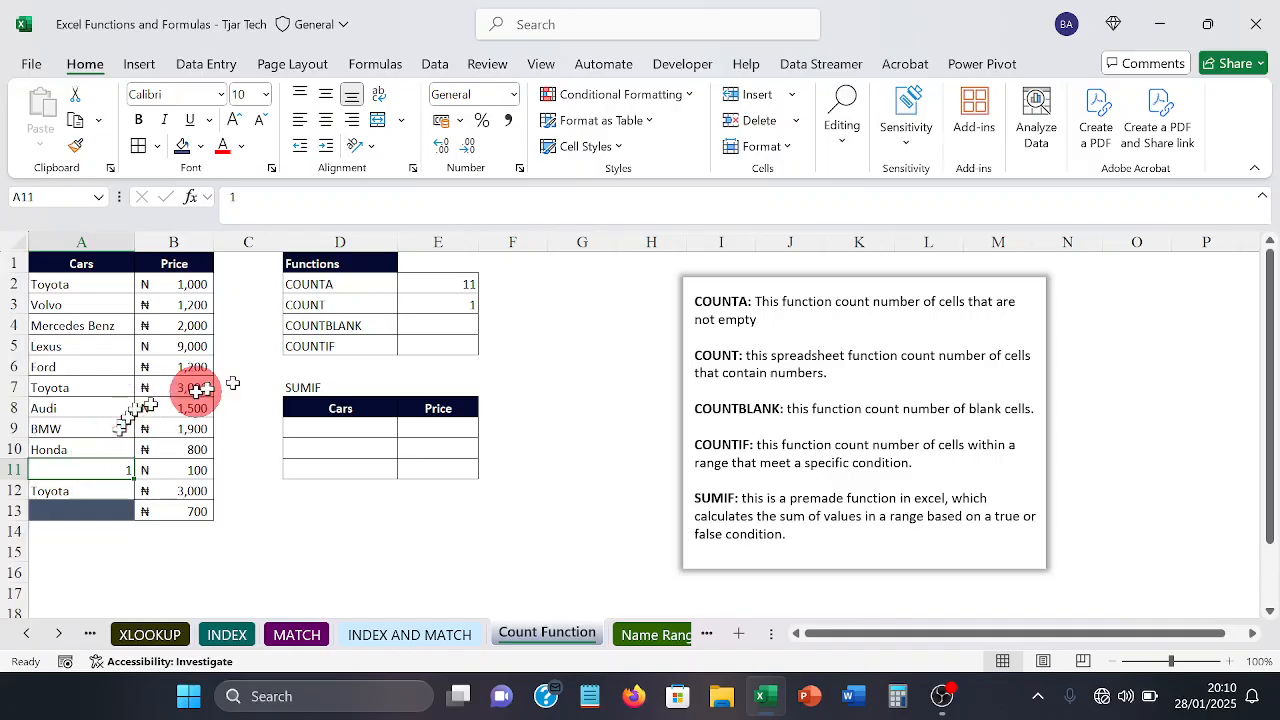
Step: Enter =COUNTBLANK(A2:A13) in E4 to count the blank cells in the Cars column, and check it against A13
{"action": "left_click", "coordinate": [455, 322]}
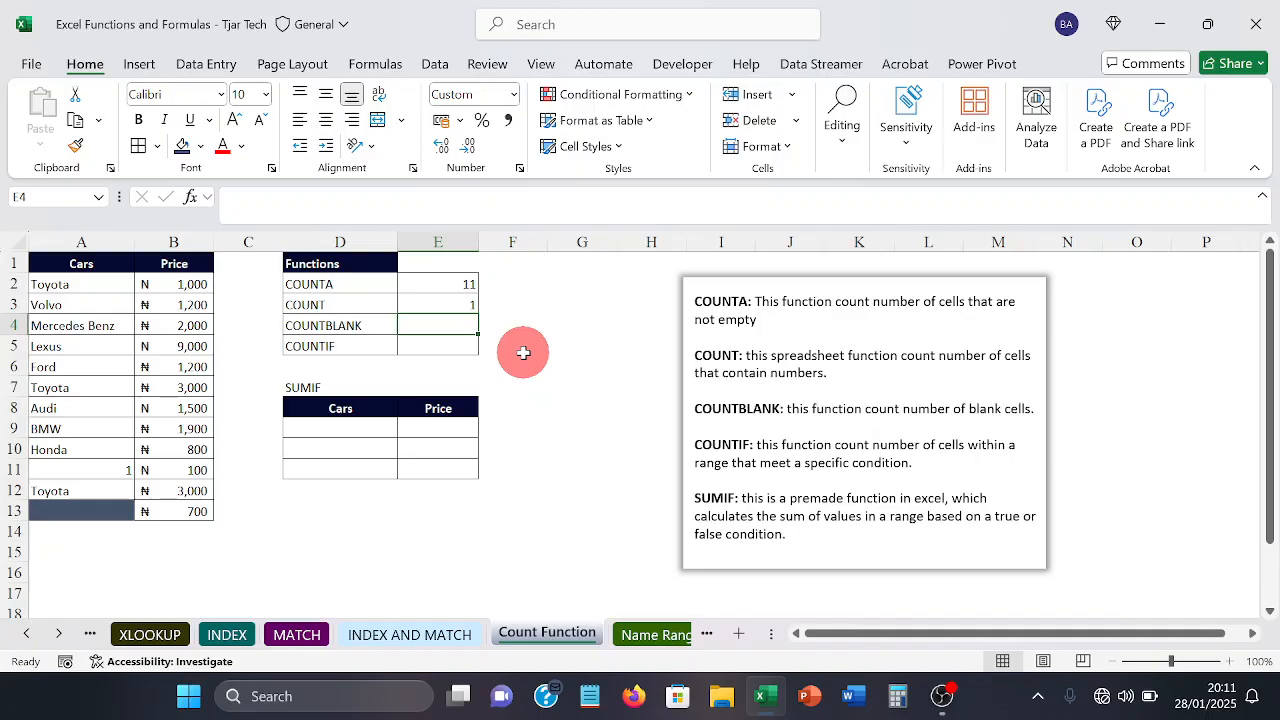
{"action": "type", "text": "="}
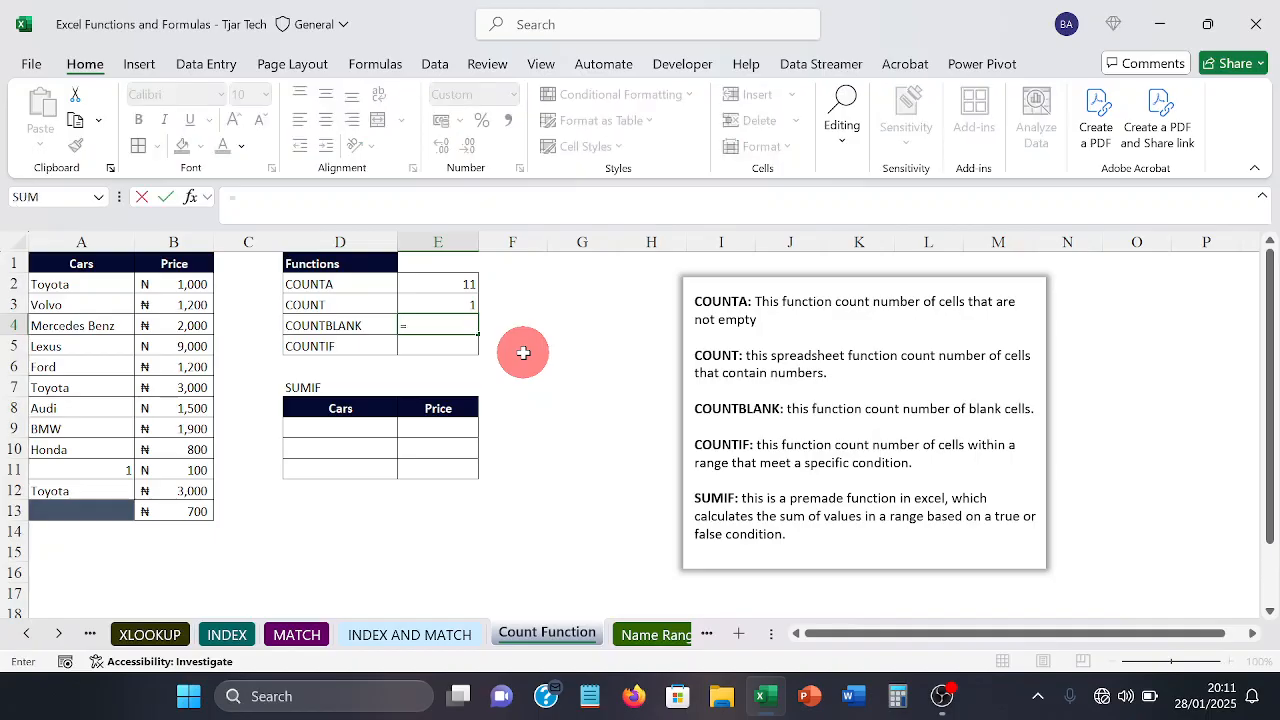
{"action": "type", "text": "c"}
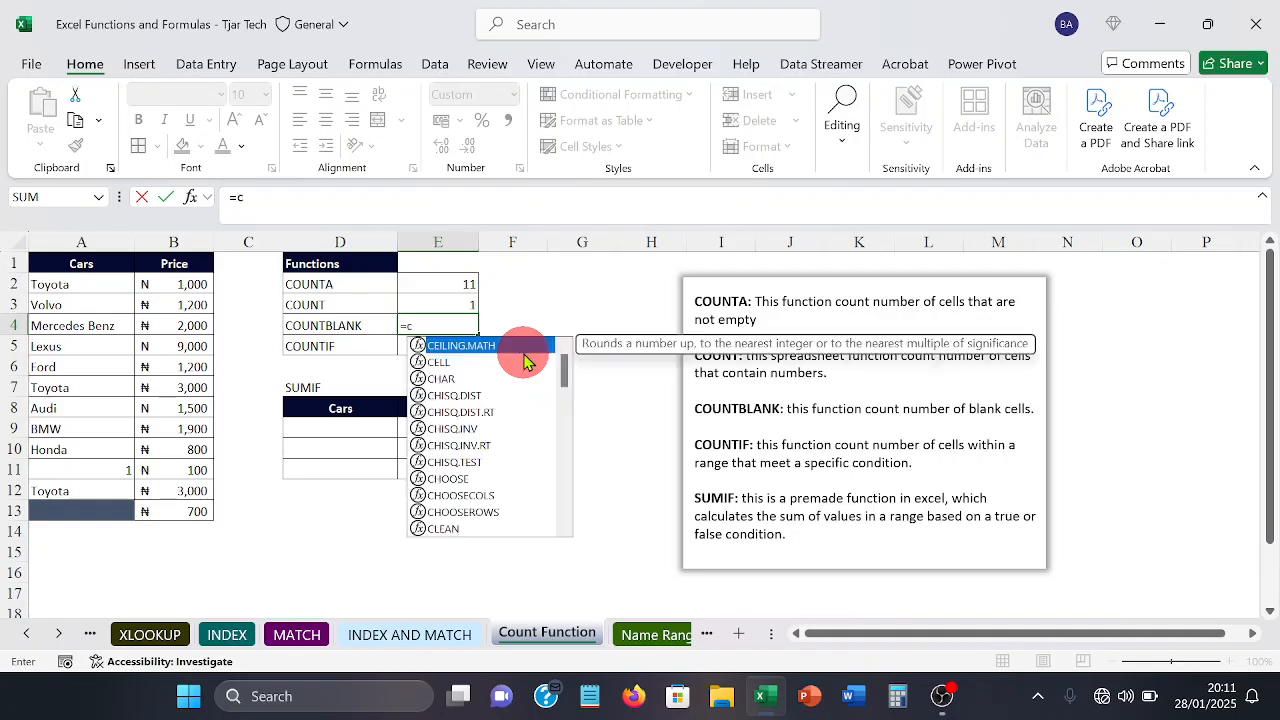
{"action": "type", "text": "ount"}
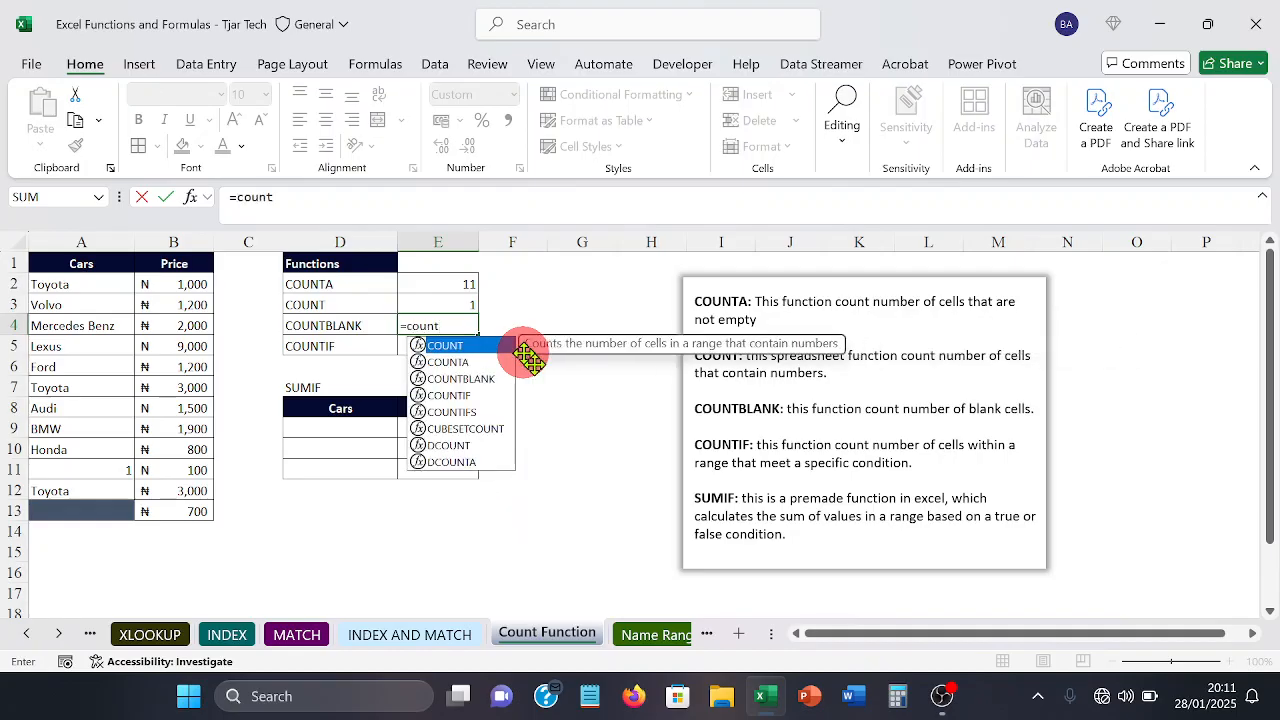
{"action": "type", "text": "b"}
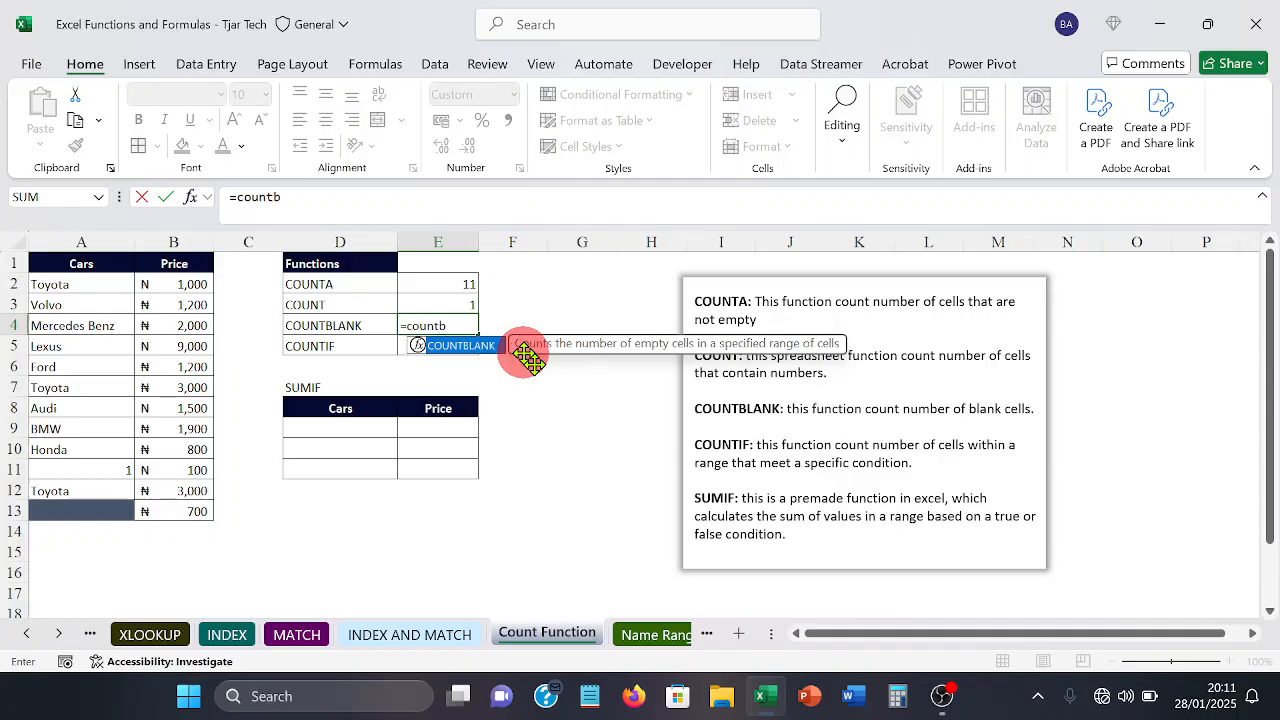
{"action": "key", "text": "Tab"}
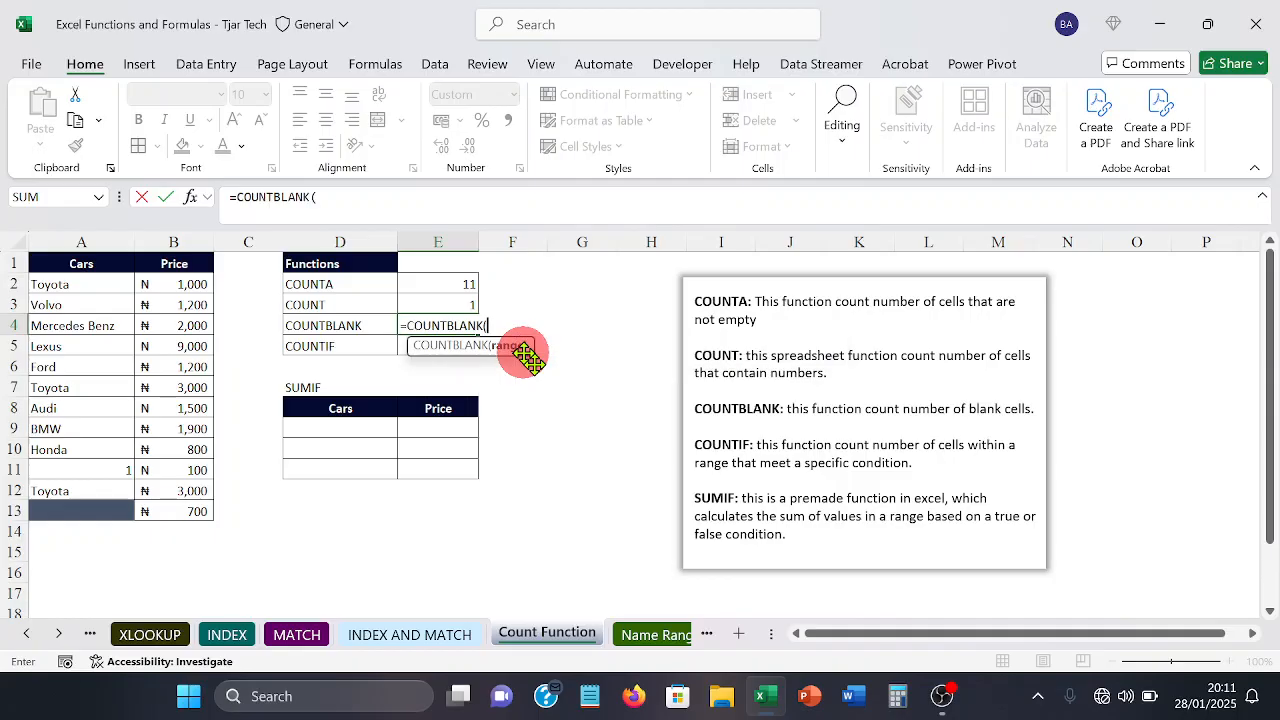
{"action": "left_click", "coordinate": [93, 285]}
{"action": "left_click_drag", "start_coordinate": [93, 285], "coordinate": [77, 500]}
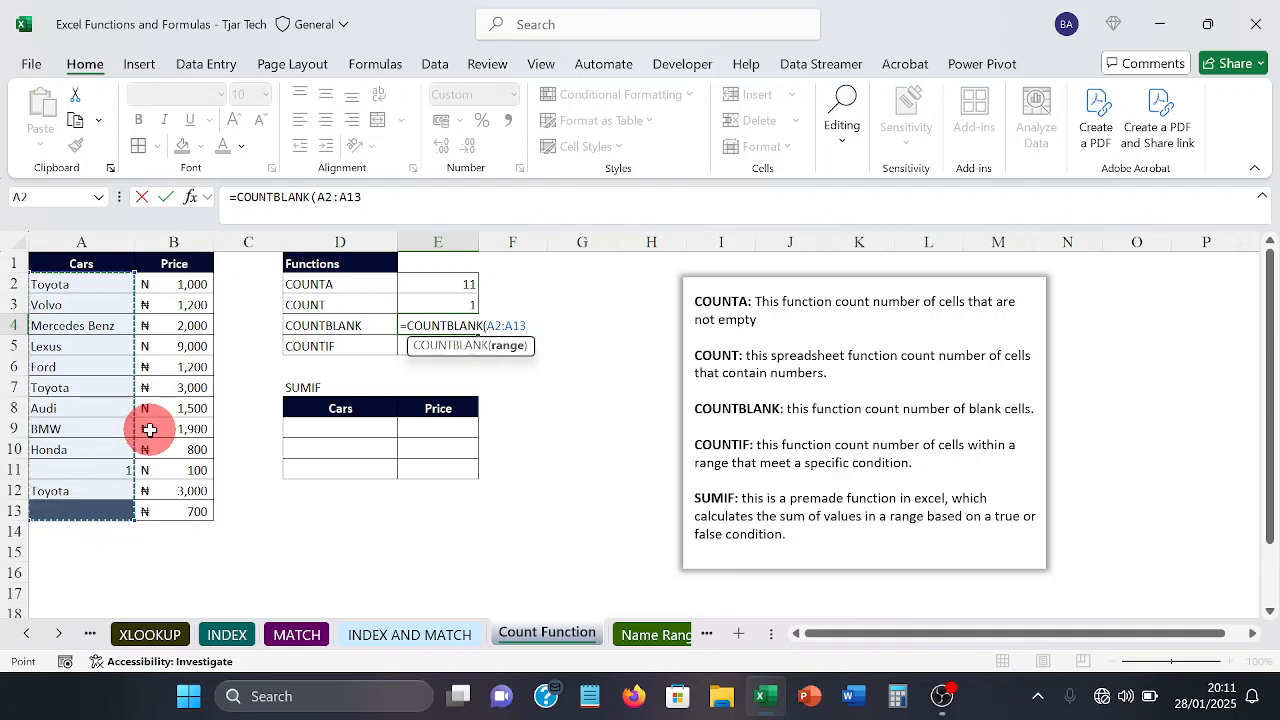
{"action": "type", "text": ")"}
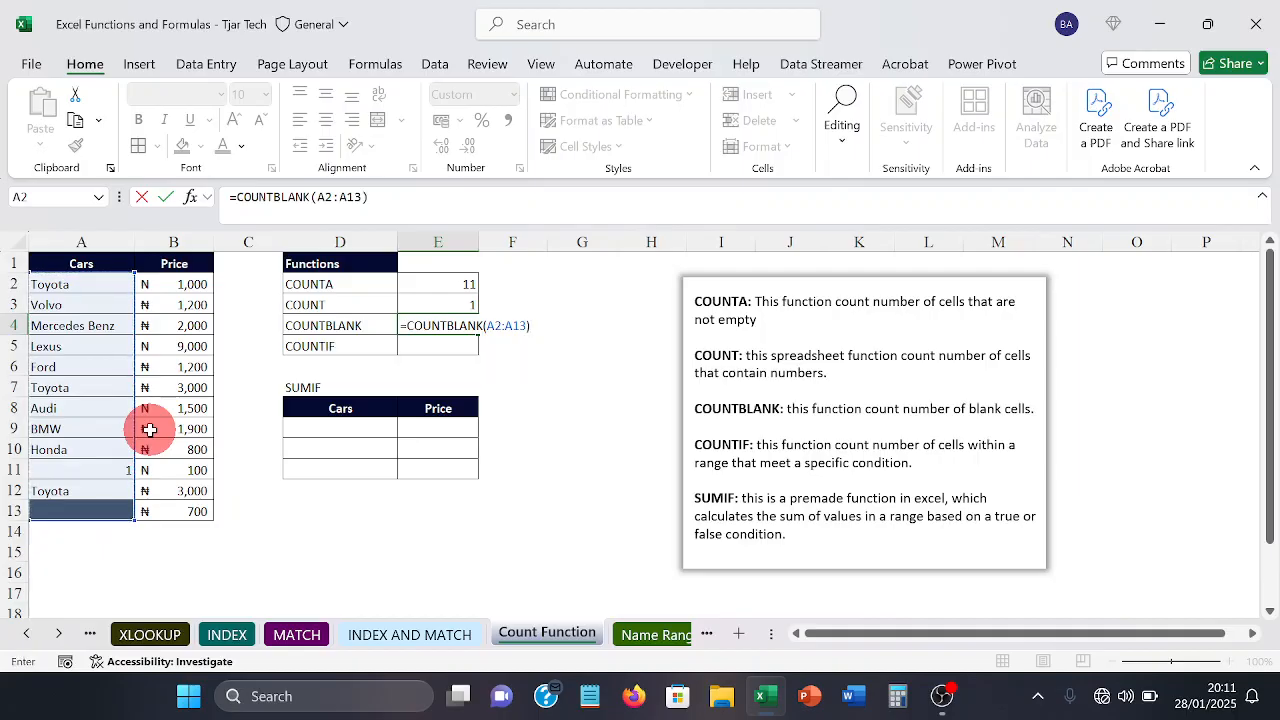
{"action": "key", "text": "Return"}
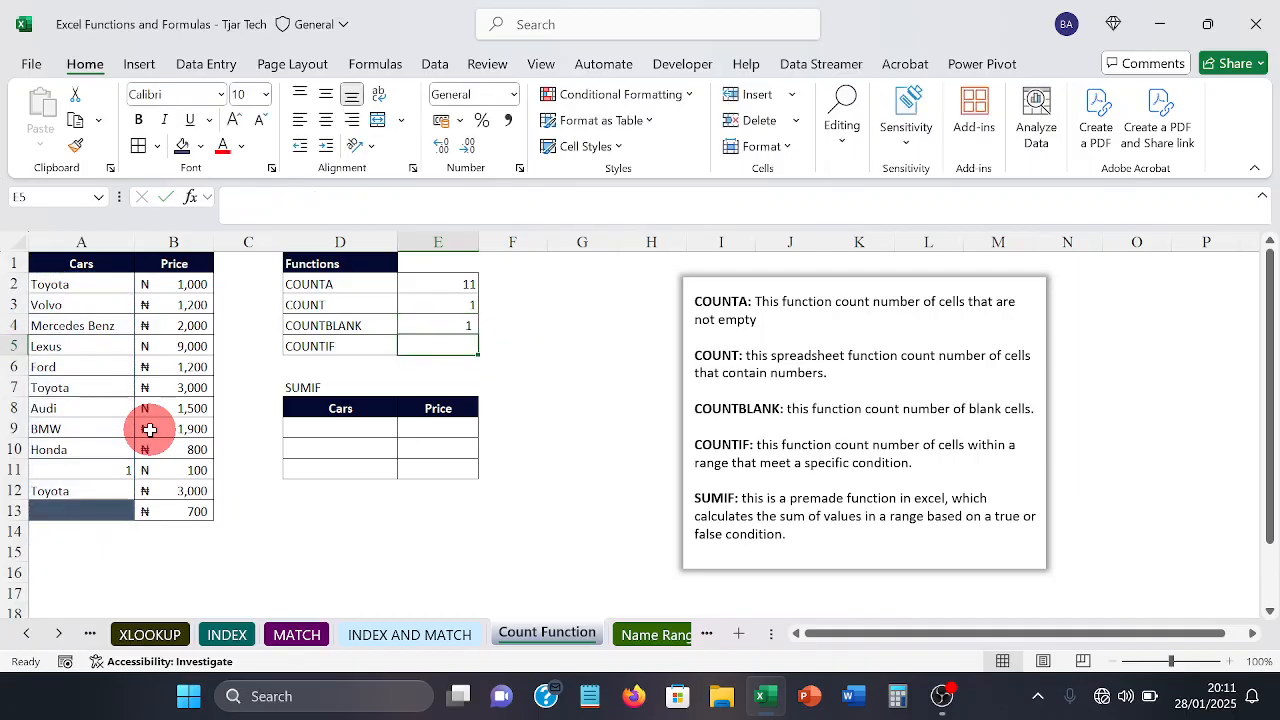
{"action": "left_click", "coordinate": [57, 509]}
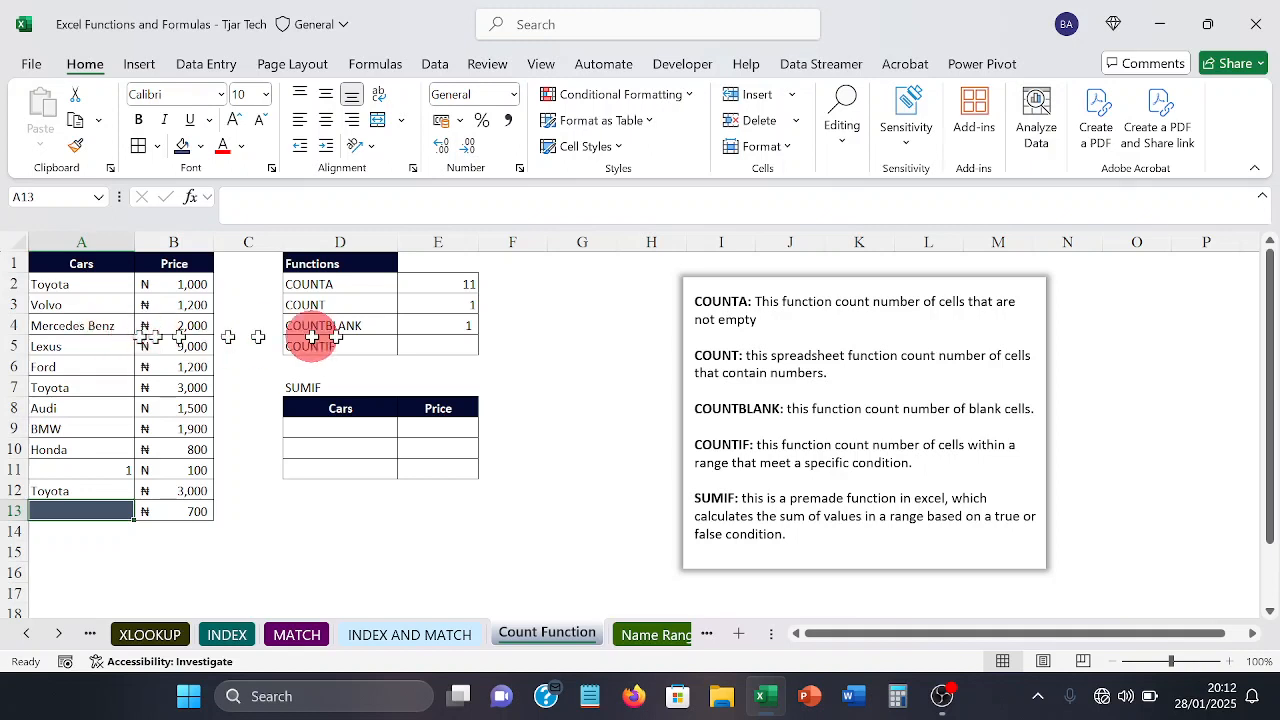
Step: Enter =COUNTIF(A2:A13,"toyota") in E5 to count the Toyota entries in the Cars column
{"action": "left_click", "coordinate": [461, 346]}
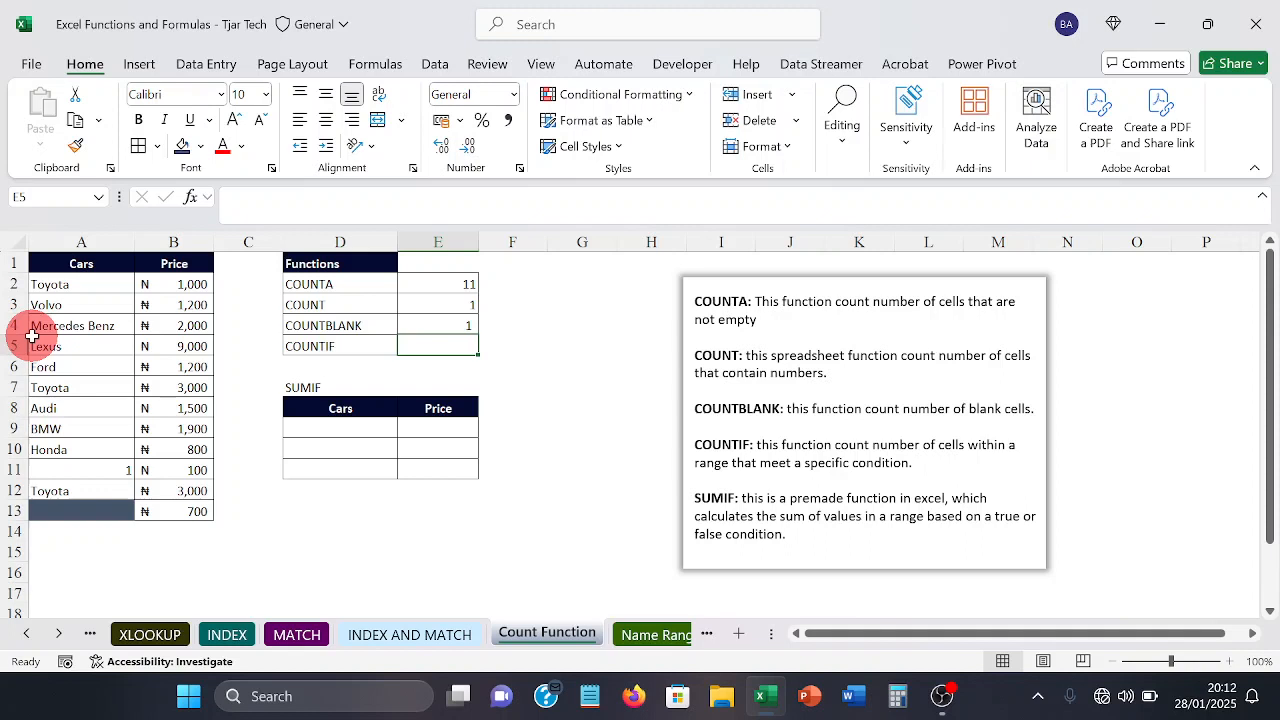
{"action": "type", "text": "="}
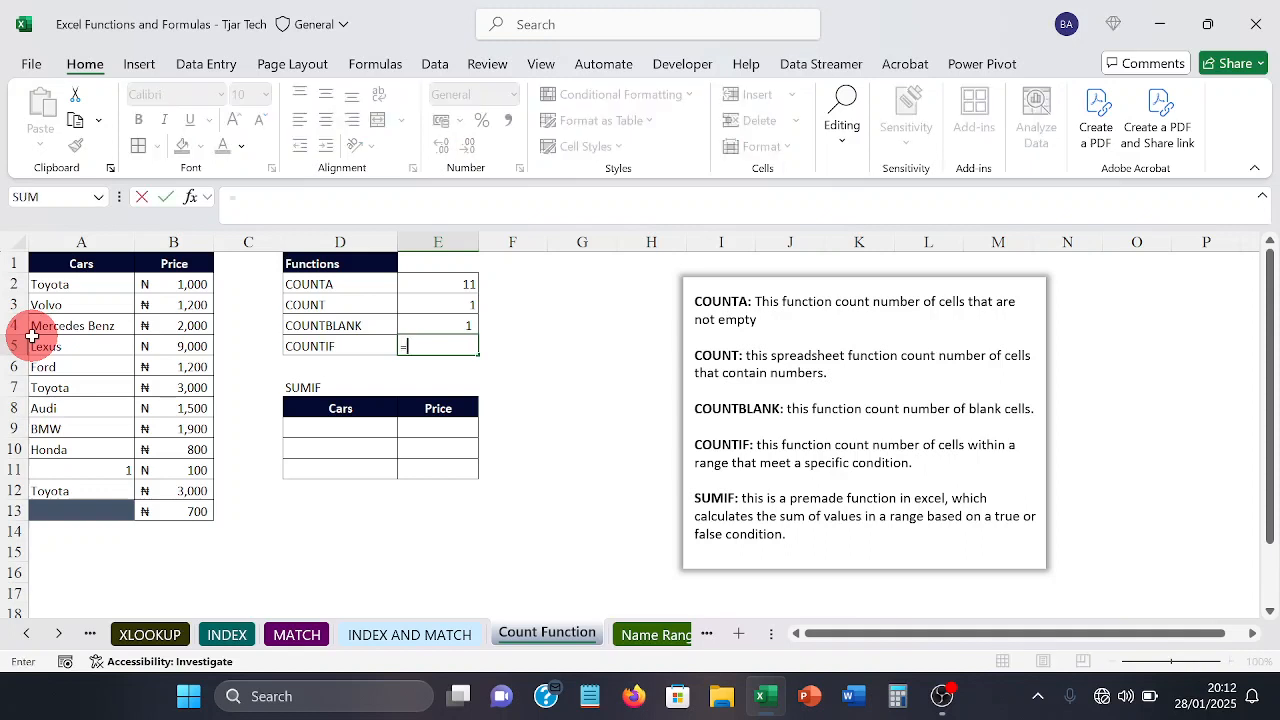
{"action": "type", "text": "c"}
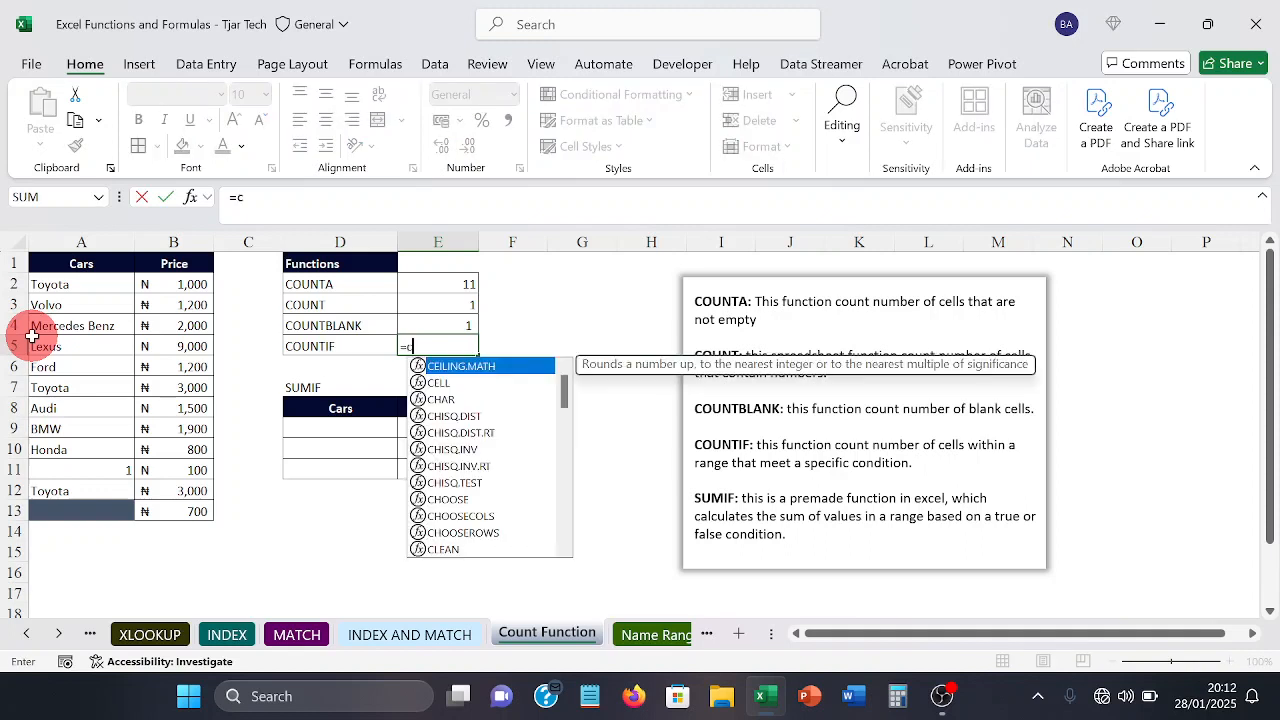
{"action": "type", "text": "oun"}
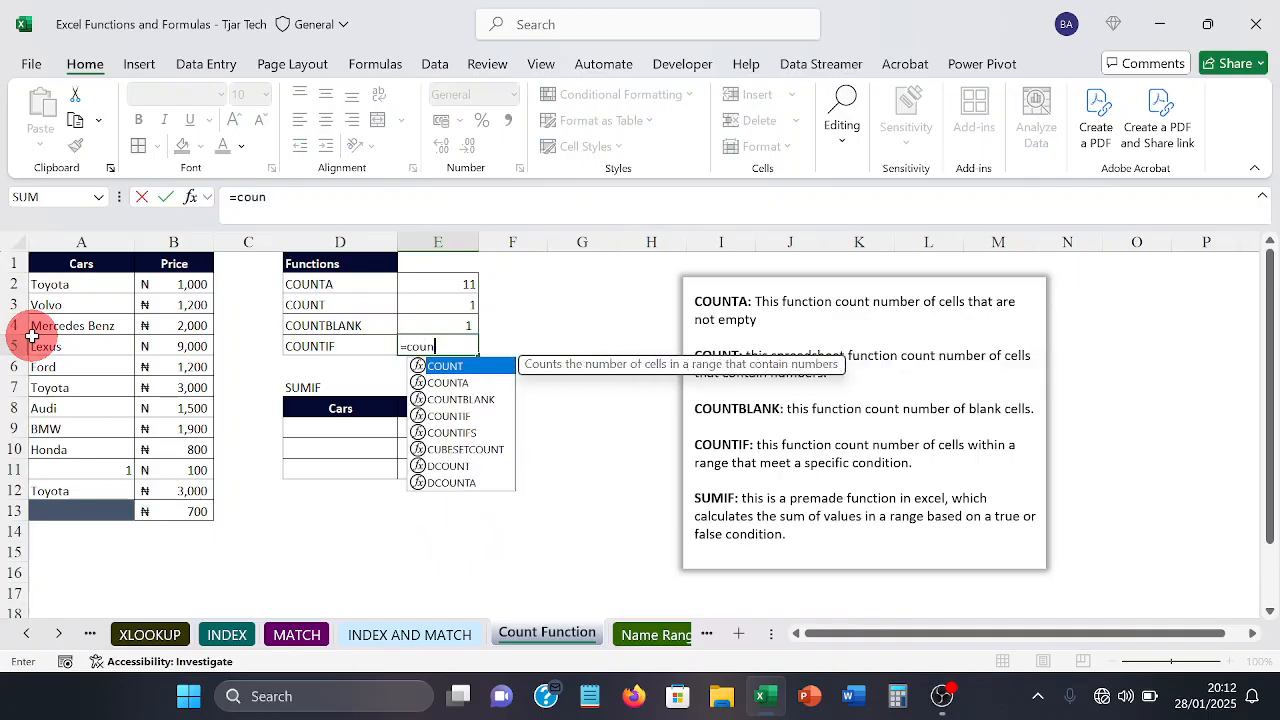
{"action": "type", "text": "ti"}
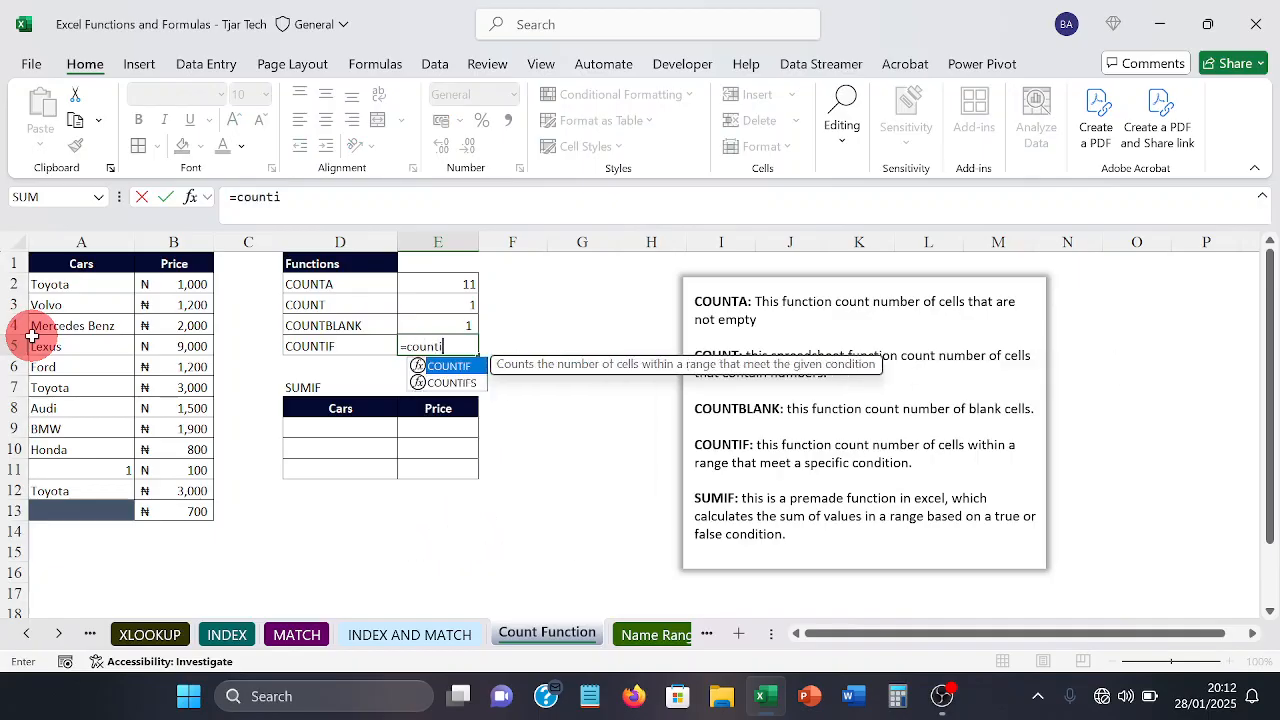
{"action": "type", "text": "f"}
{"action": "key", "text": "Tab"}
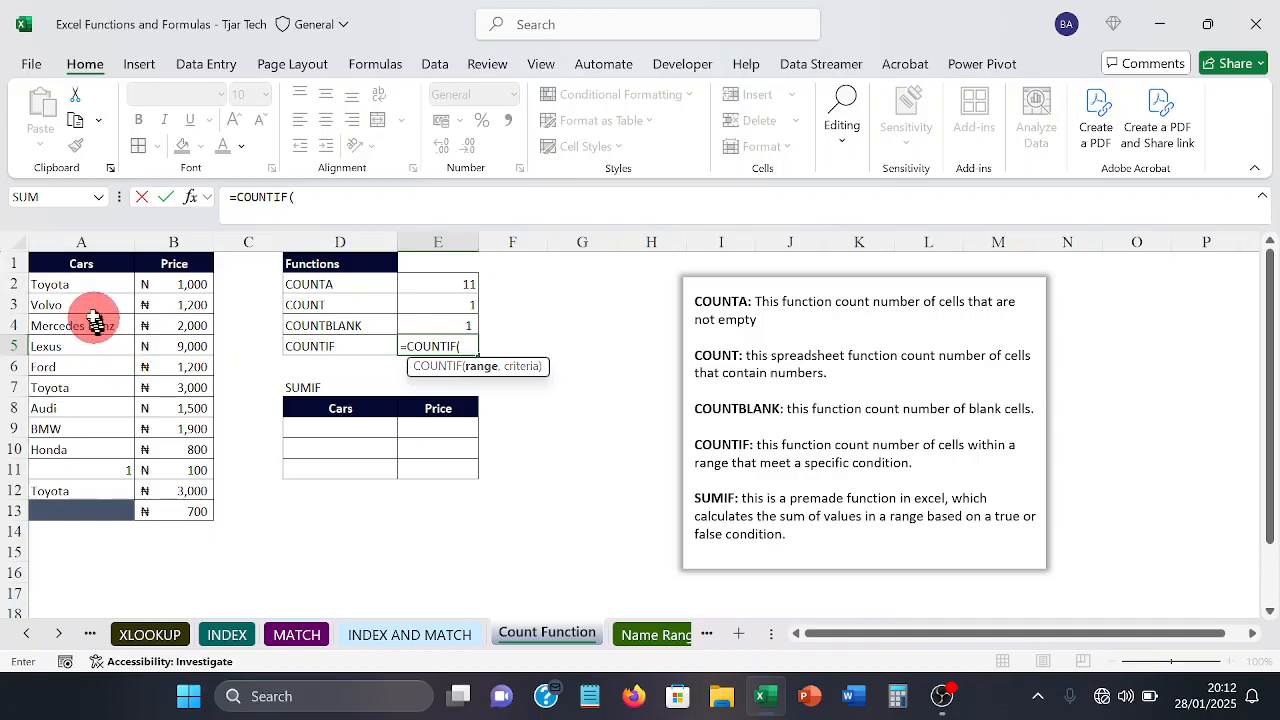
{"action": "left_click_drag", "start_coordinate": [80, 288], "coordinate": [68, 503]}
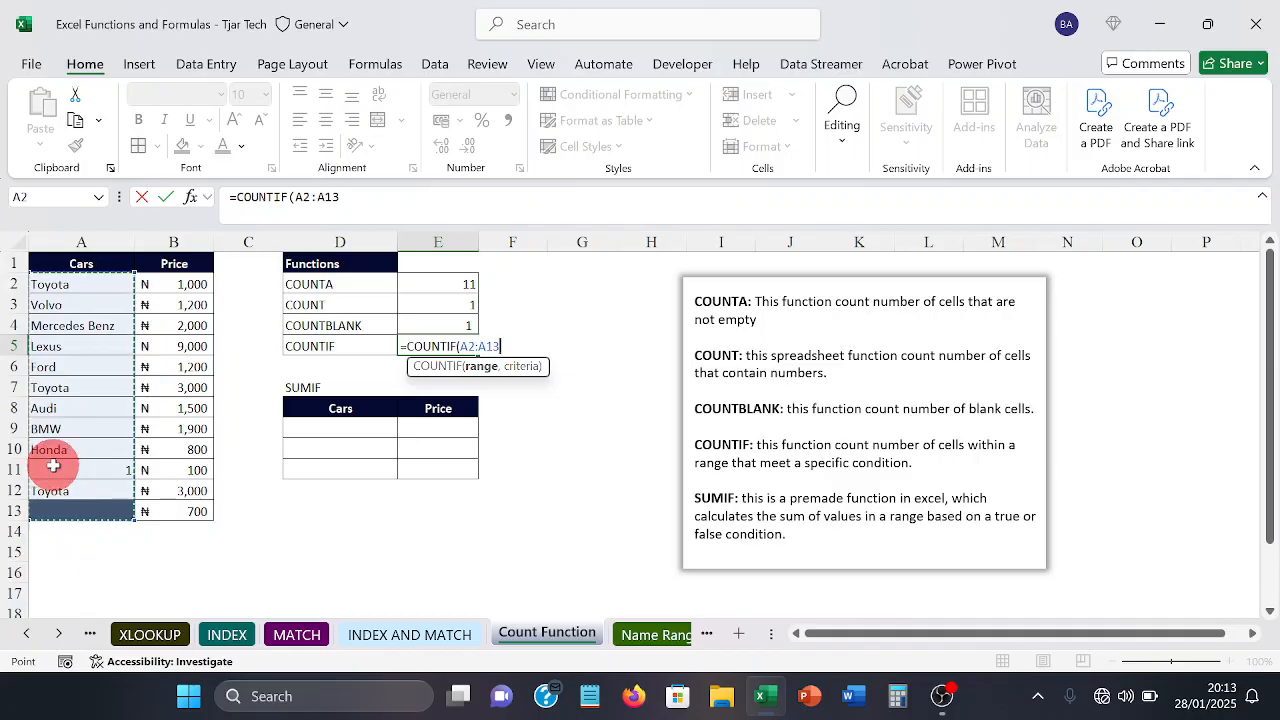
{"action": "type", "text": ","}
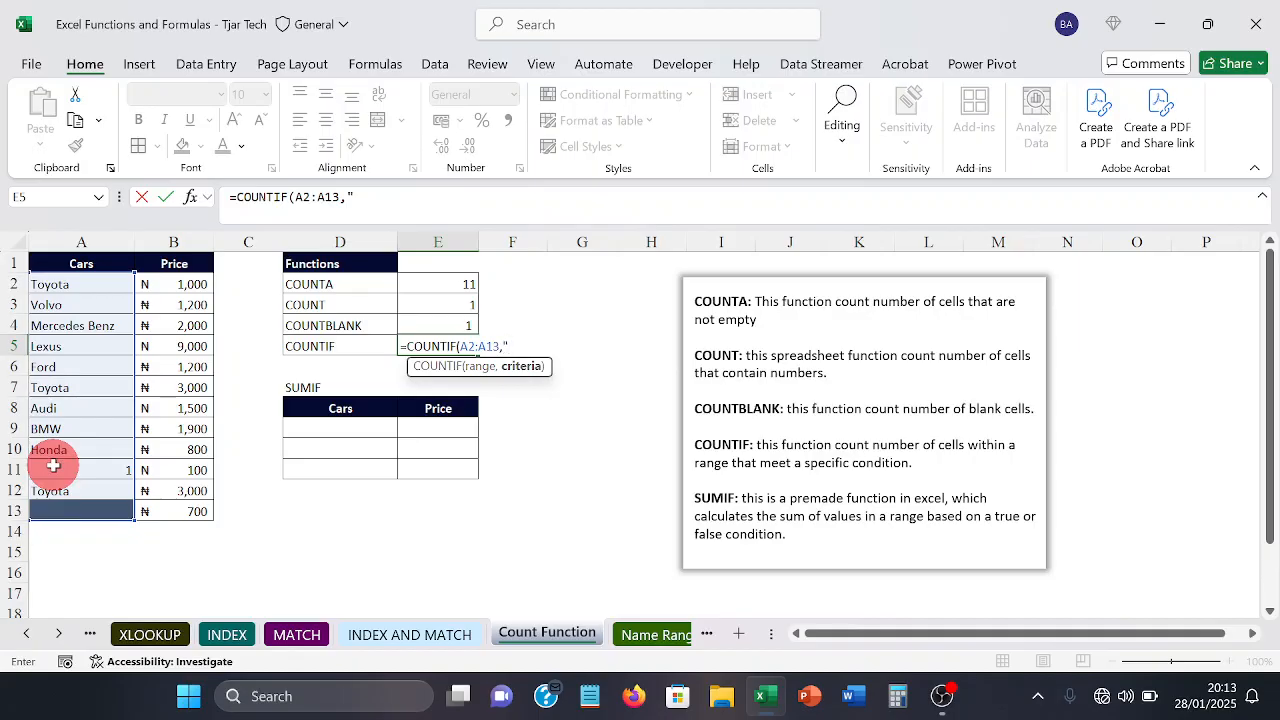
{"action": "type", "text": "toyota\")"}
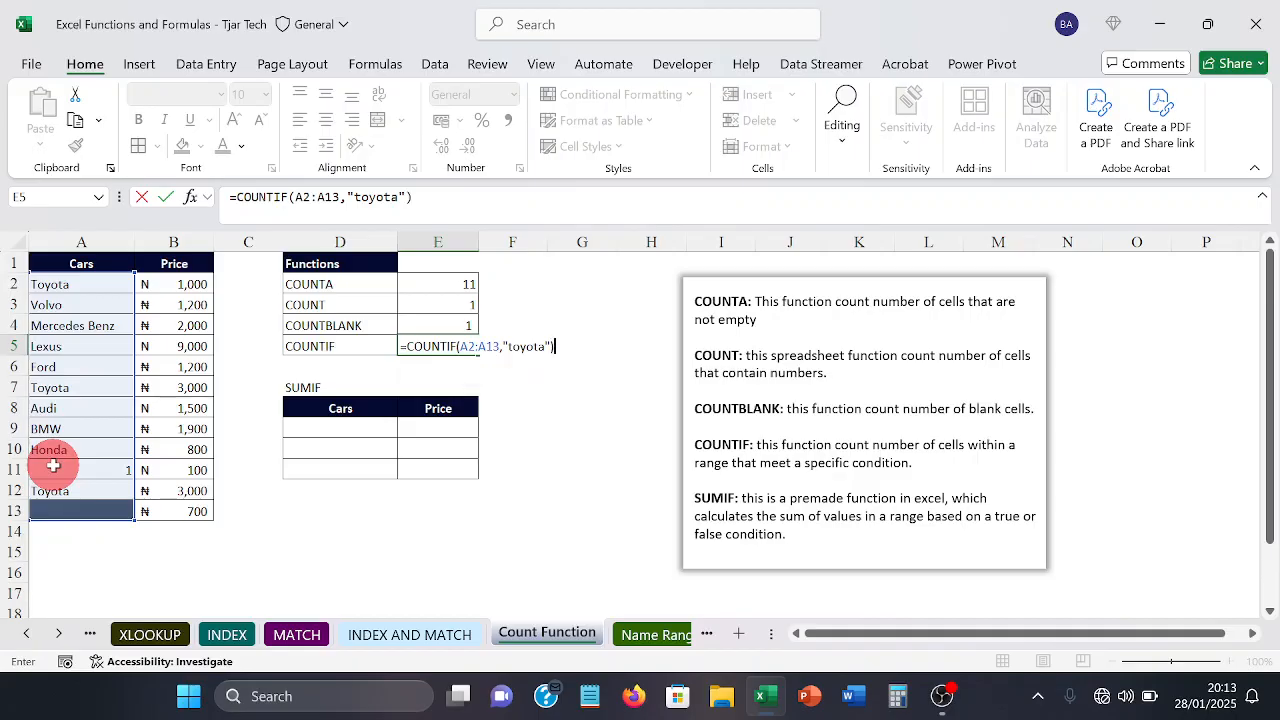
{"action": "key", "text": "Return"}
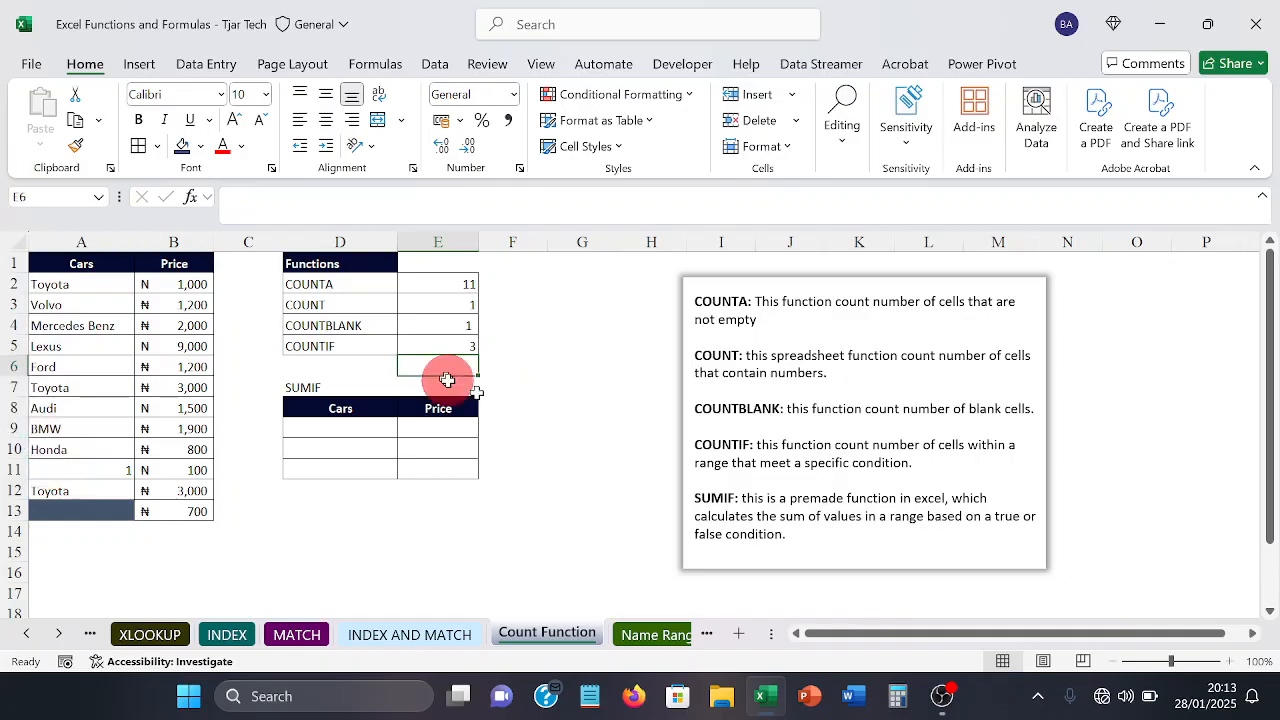
Step: Check the COUNTIF result in E5 against the Toyota entries in A2, A7 and A12
{"action": "left_click", "coordinate": [449, 346]}
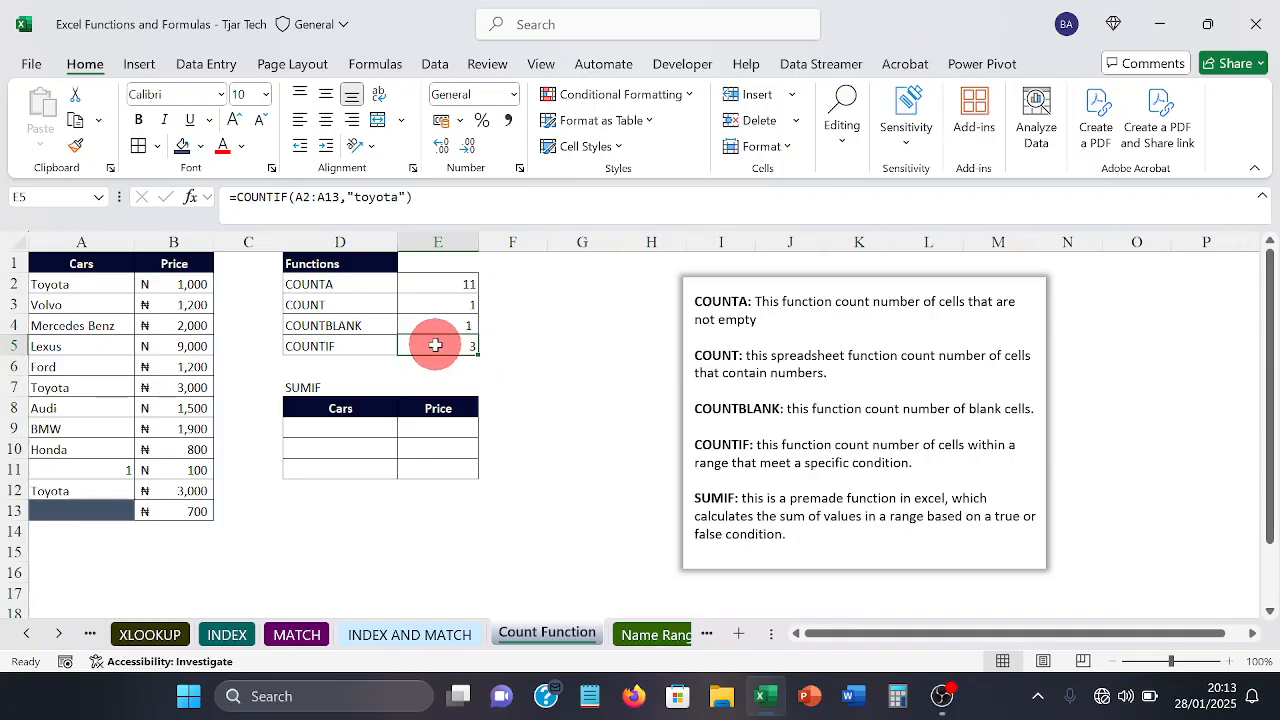
{"action": "left_click", "coordinate": [107, 287]}
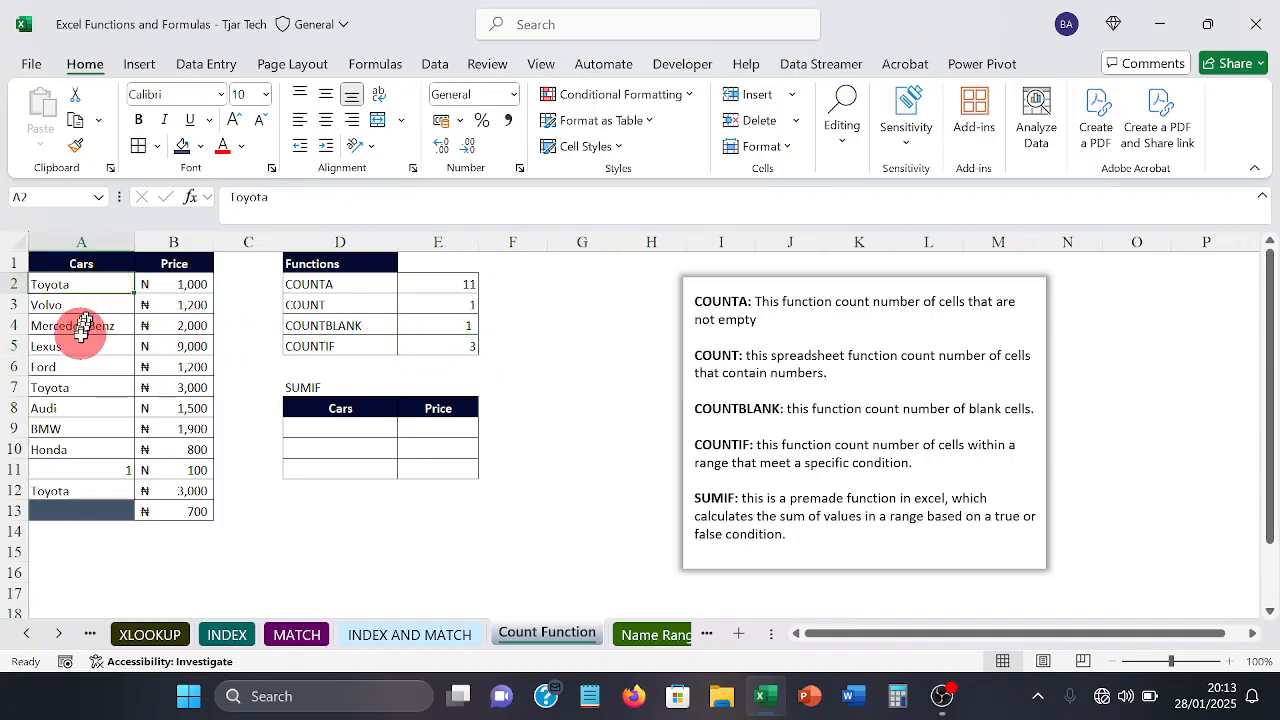
{"action": "left_click", "coordinate": [63, 390]}
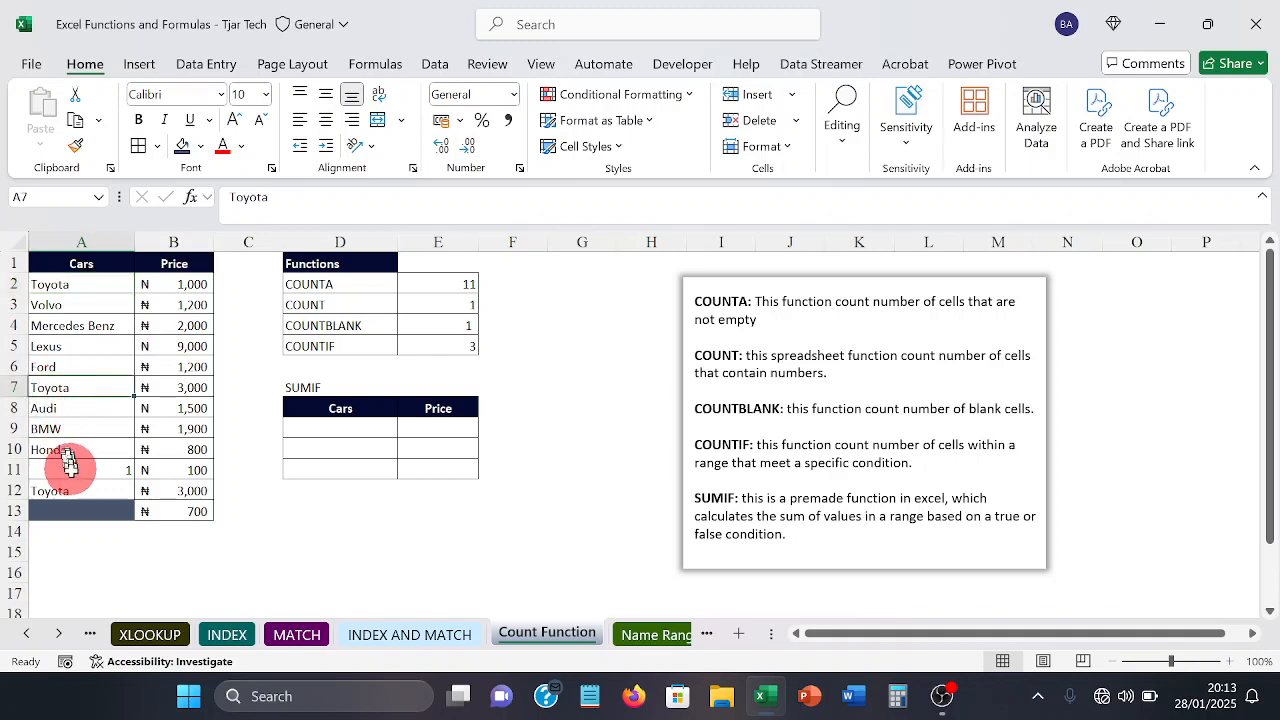
{"action": "left_click", "coordinate": [75, 490]}
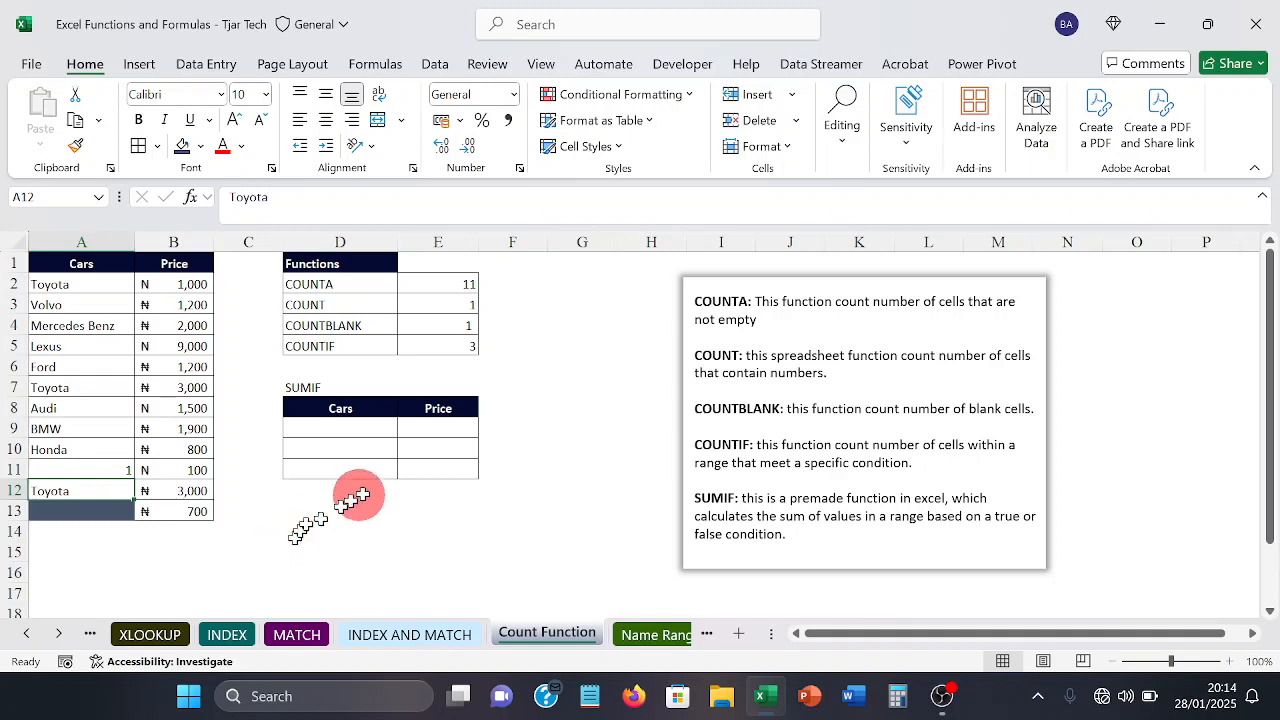
Step: Go through the Toyota prices in B2, B7 and B12 that the SUMIF example in E9 should add up
{"action": "left_click", "coordinate": [412, 431]}
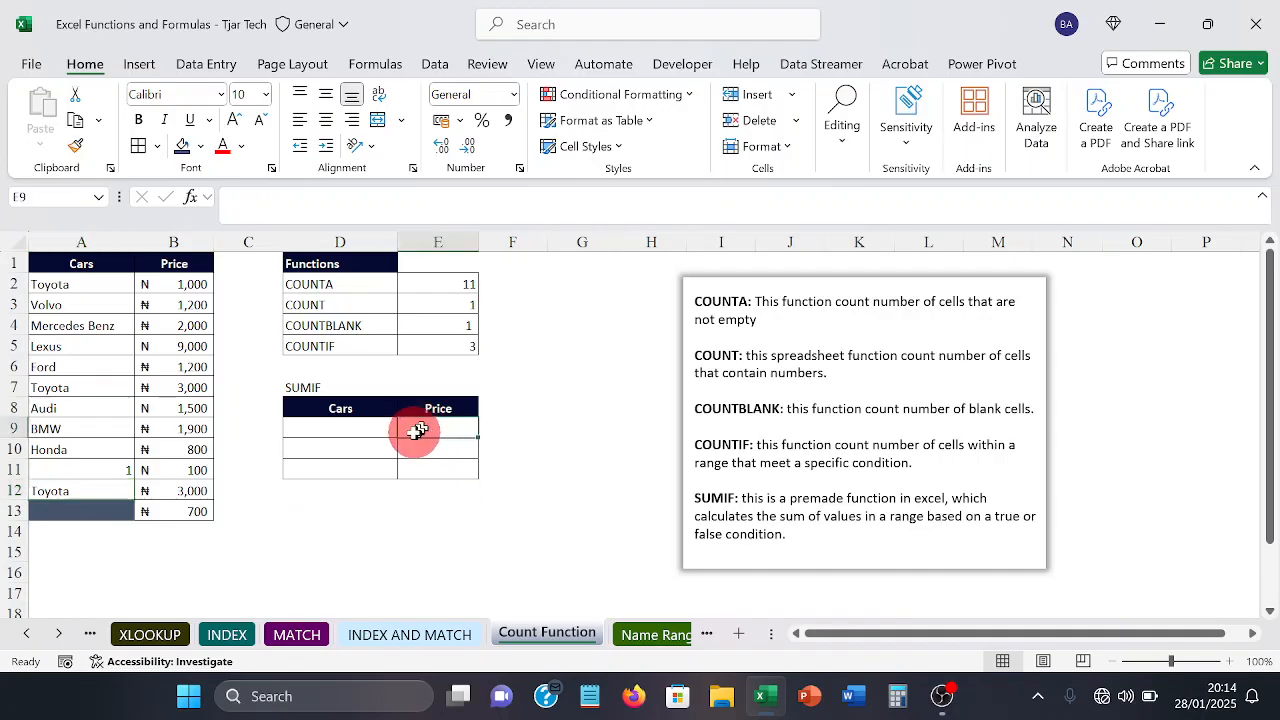
{"action": "left_click", "coordinate": [185, 290]}
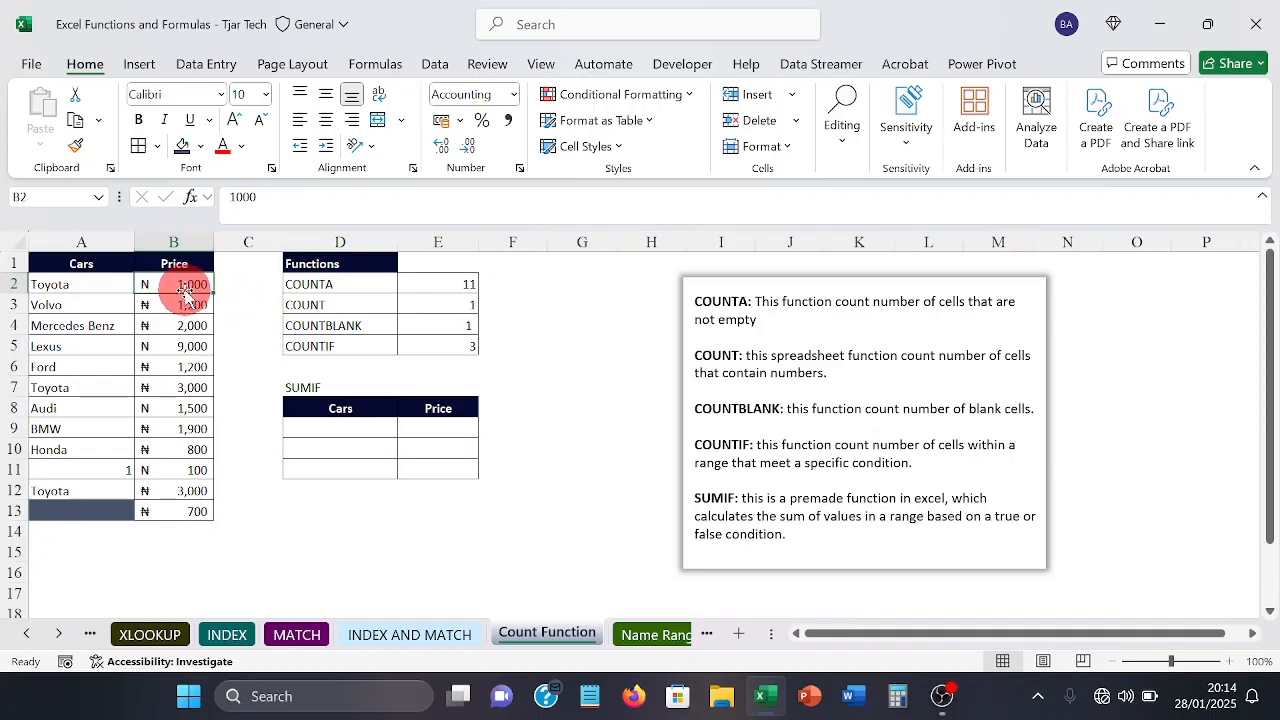
{"action": "left_click", "coordinate": [178, 387]}
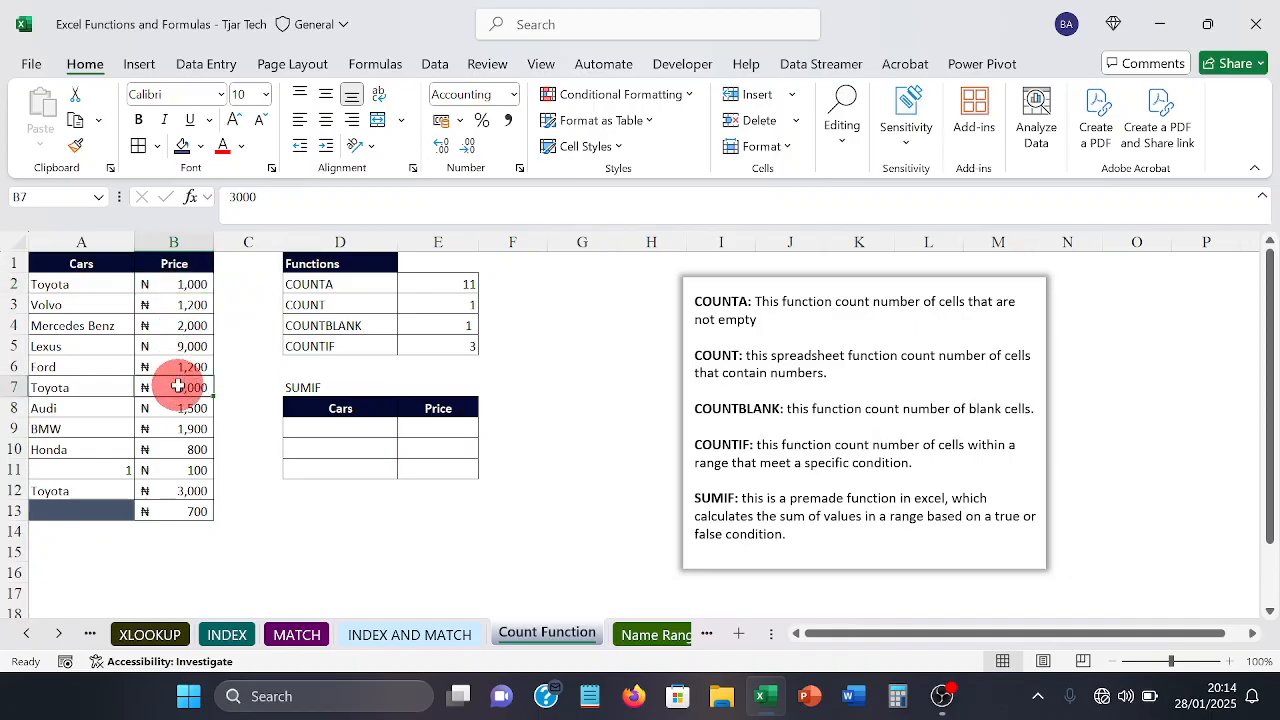
{"action": "left_click", "coordinate": [180, 488]}
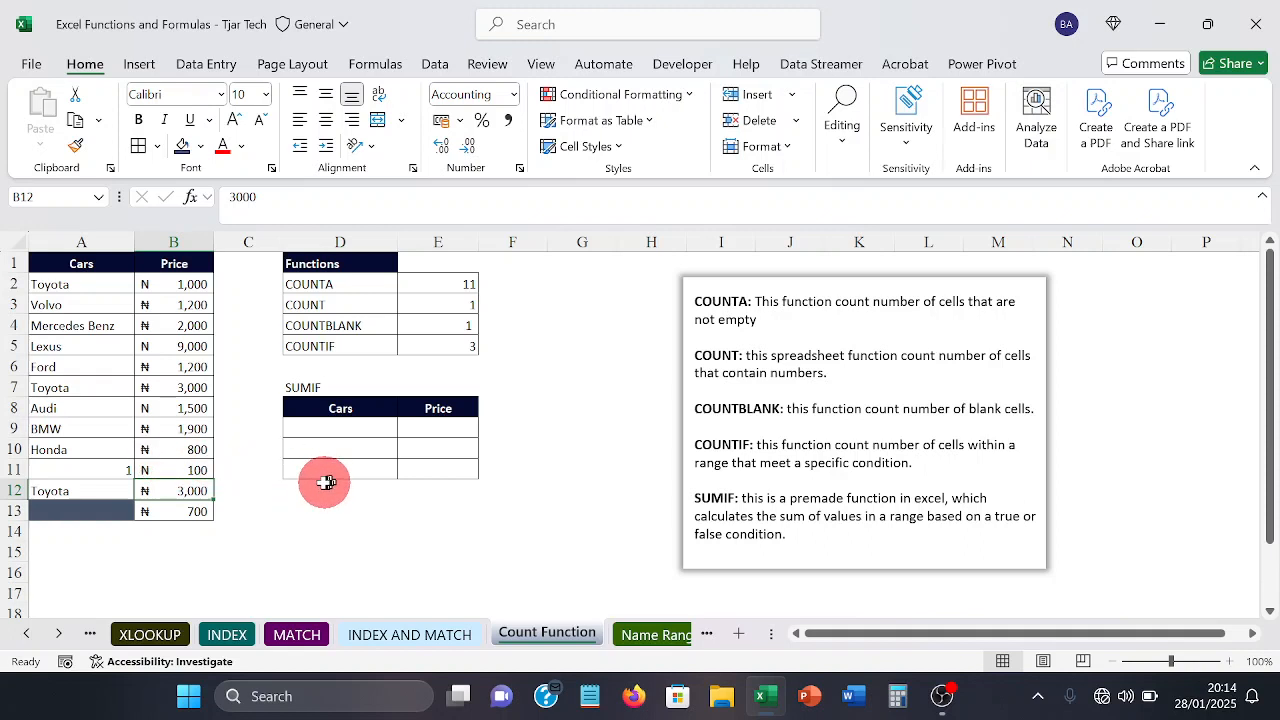
Step: Enter toyota as the SUMIF criterion in D9, the first row under Cars in the SUMIF table
{"action": "left_click", "coordinate": [317, 426]}
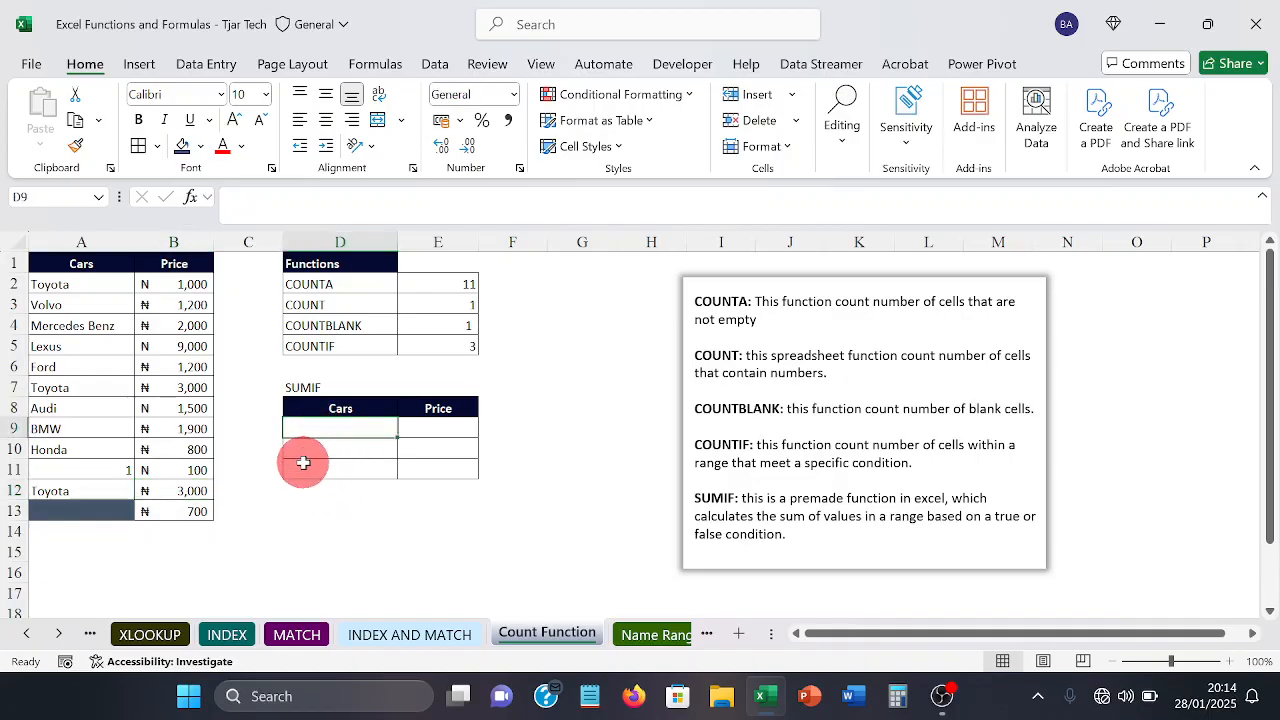
{"action": "type", "text": "toy"}
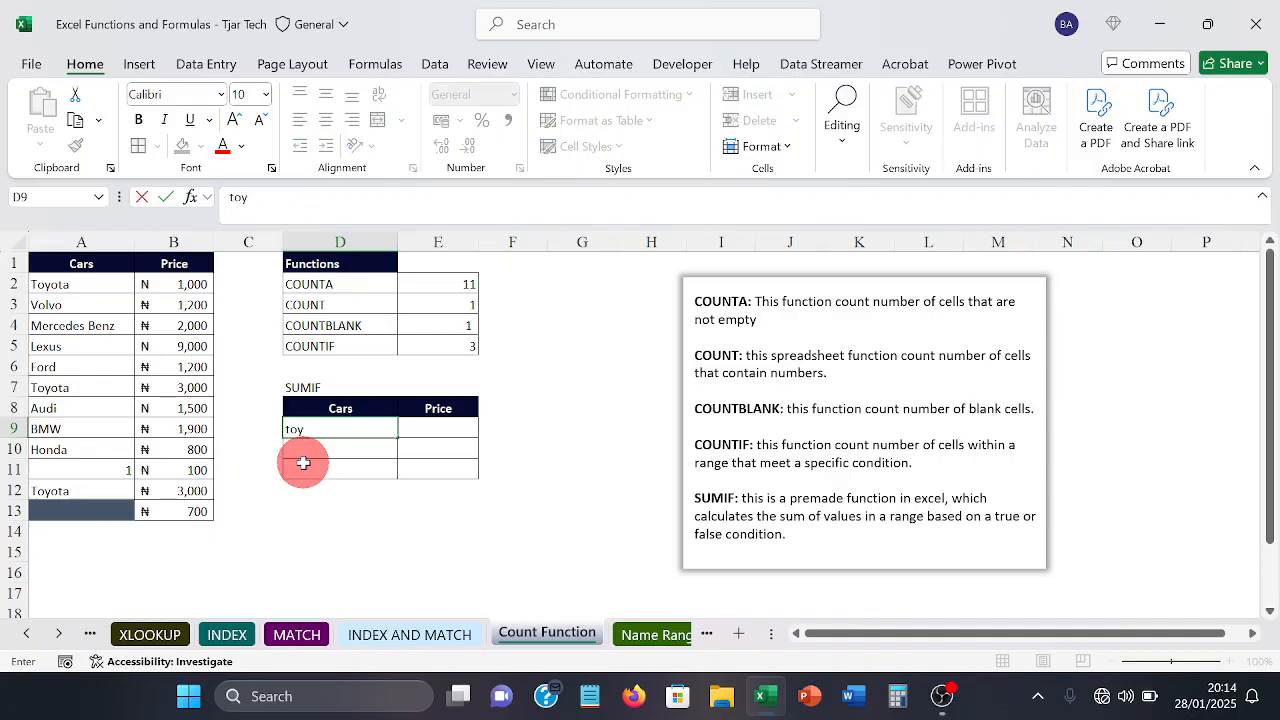
{"action": "type", "text": "ota"}
{"action": "key", "text": "Tab"}
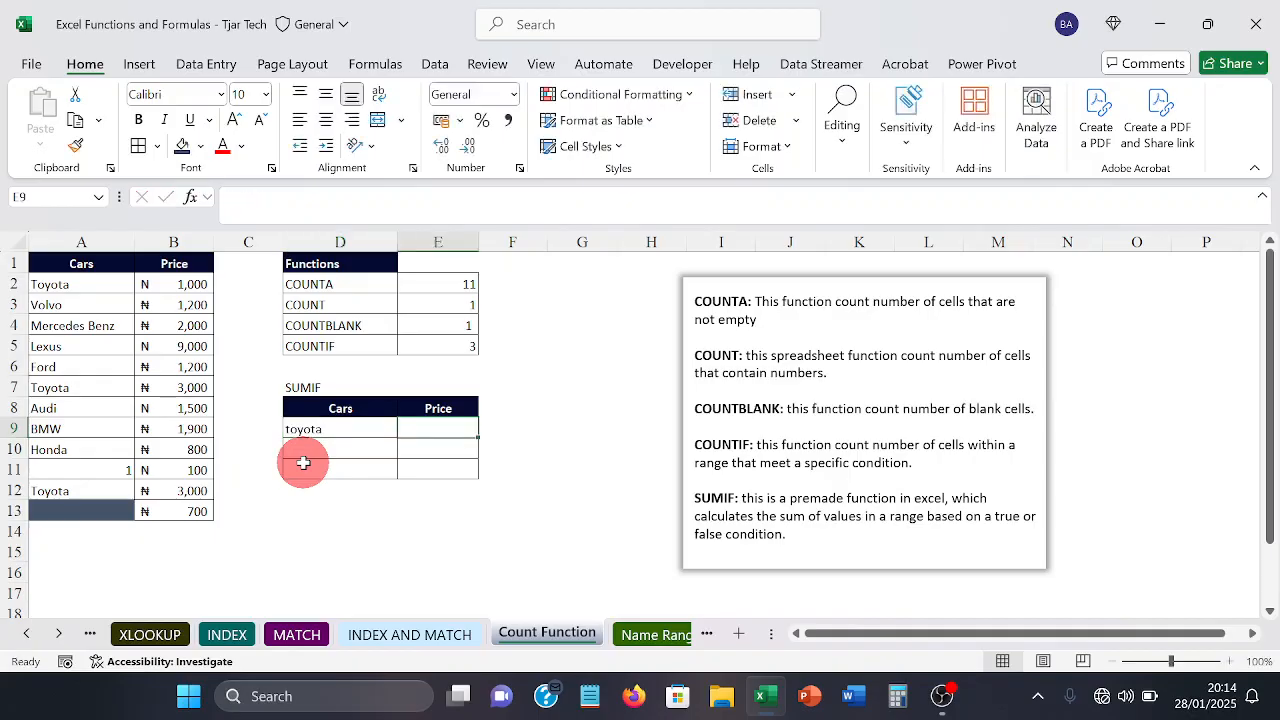
Step: Enter =SUMIF(A2:A13,D9,B2:B13) in E9 to total the prices of the car named in D9
{"action": "type", "text": "="}
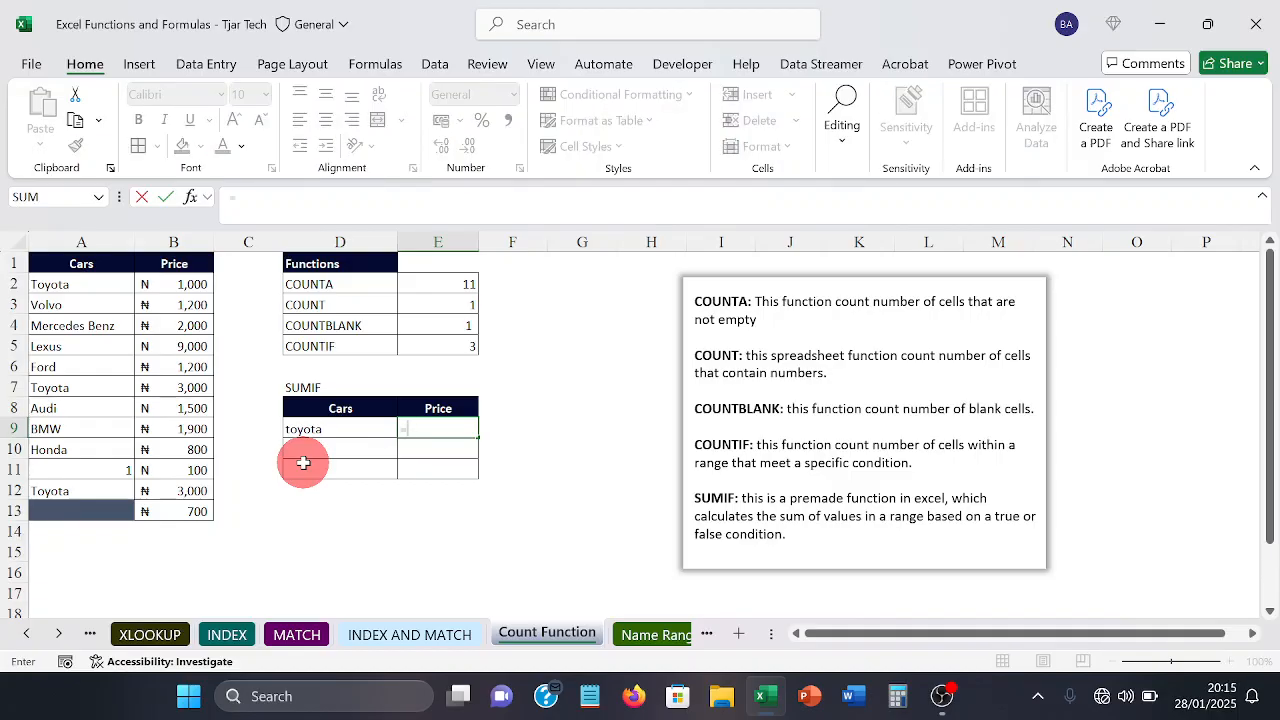
{"action": "type", "text": "su"}
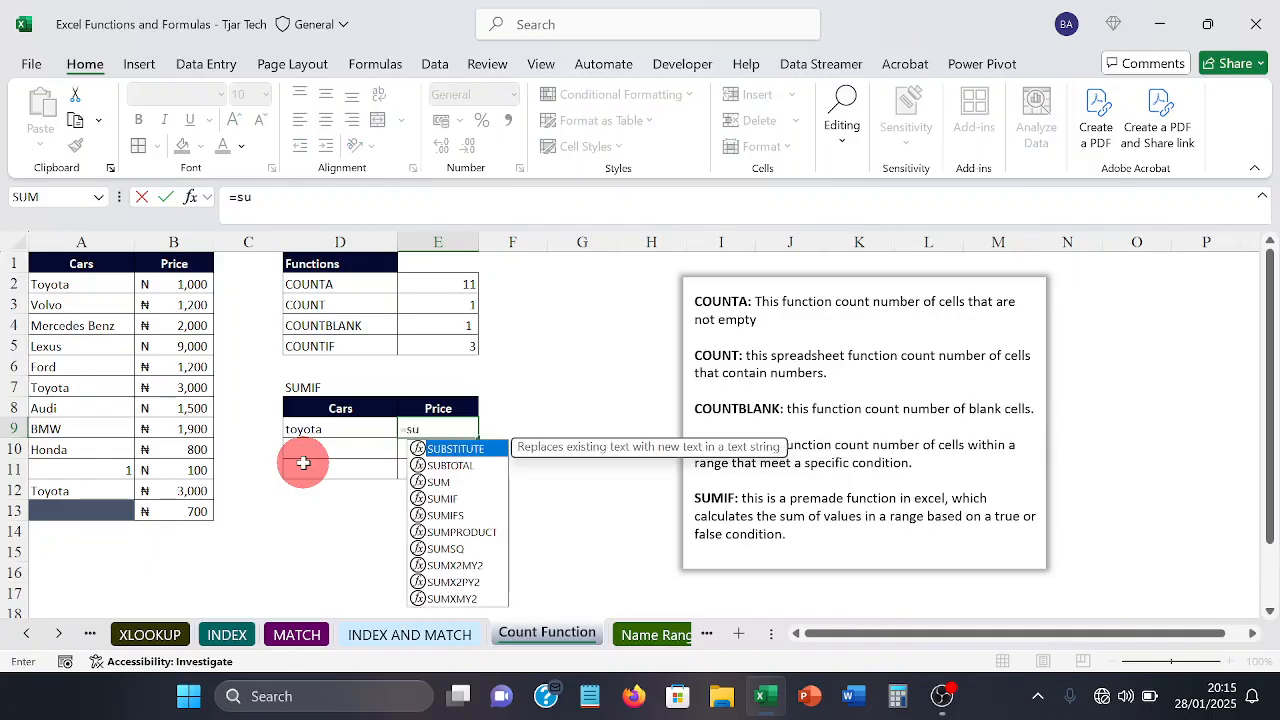
{"action": "type", "text": "mif"}
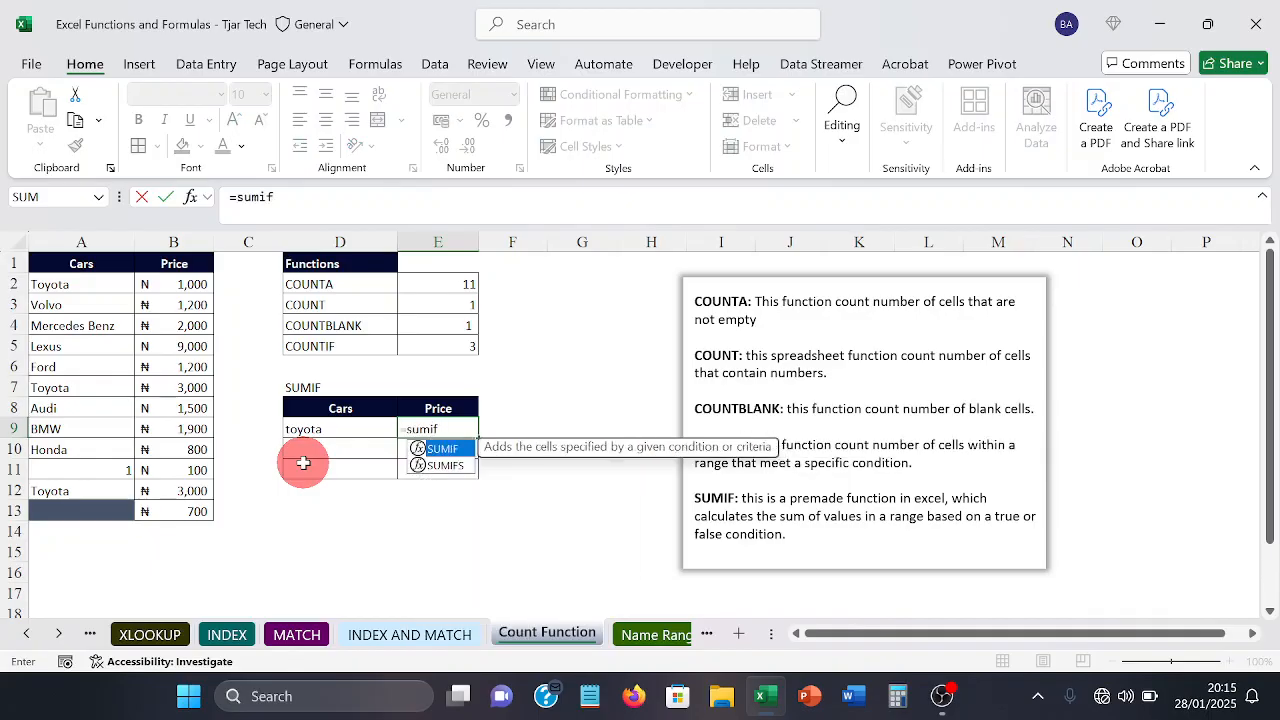
{"action": "key", "text": "Tab"}
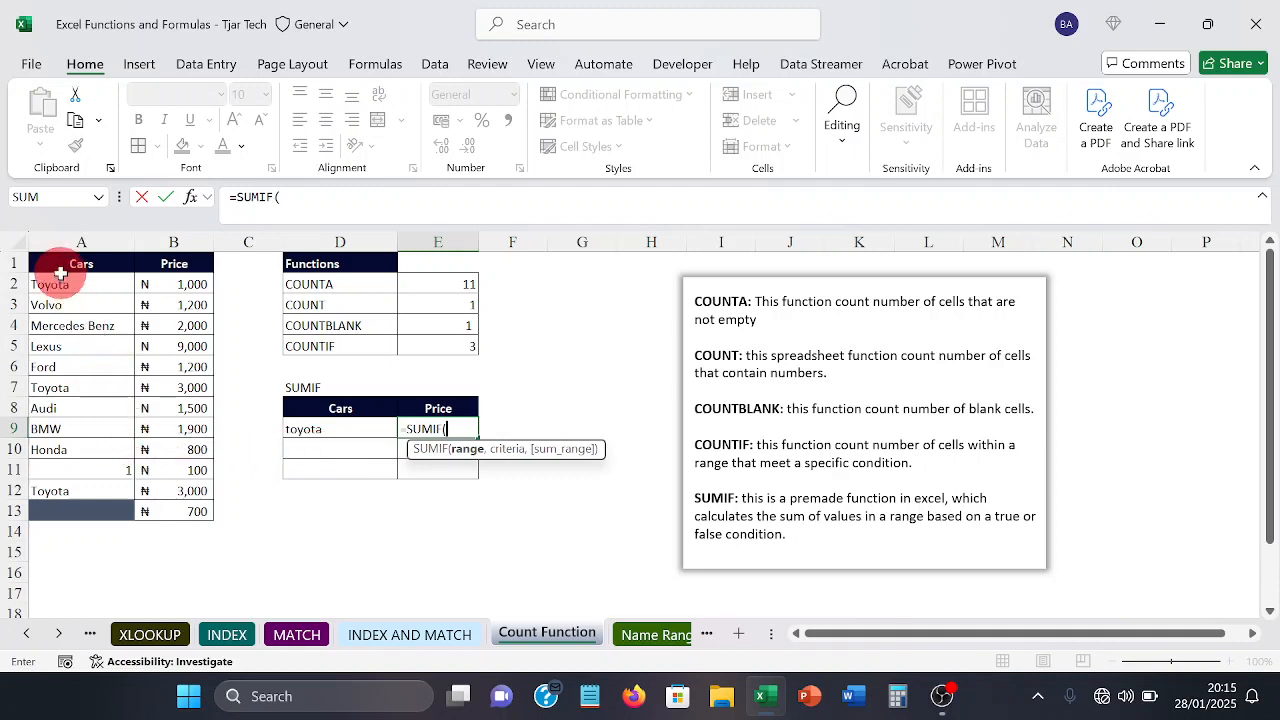
{"action": "left_click_drag", "start_coordinate": [55, 285], "coordinate": [57, 498]}
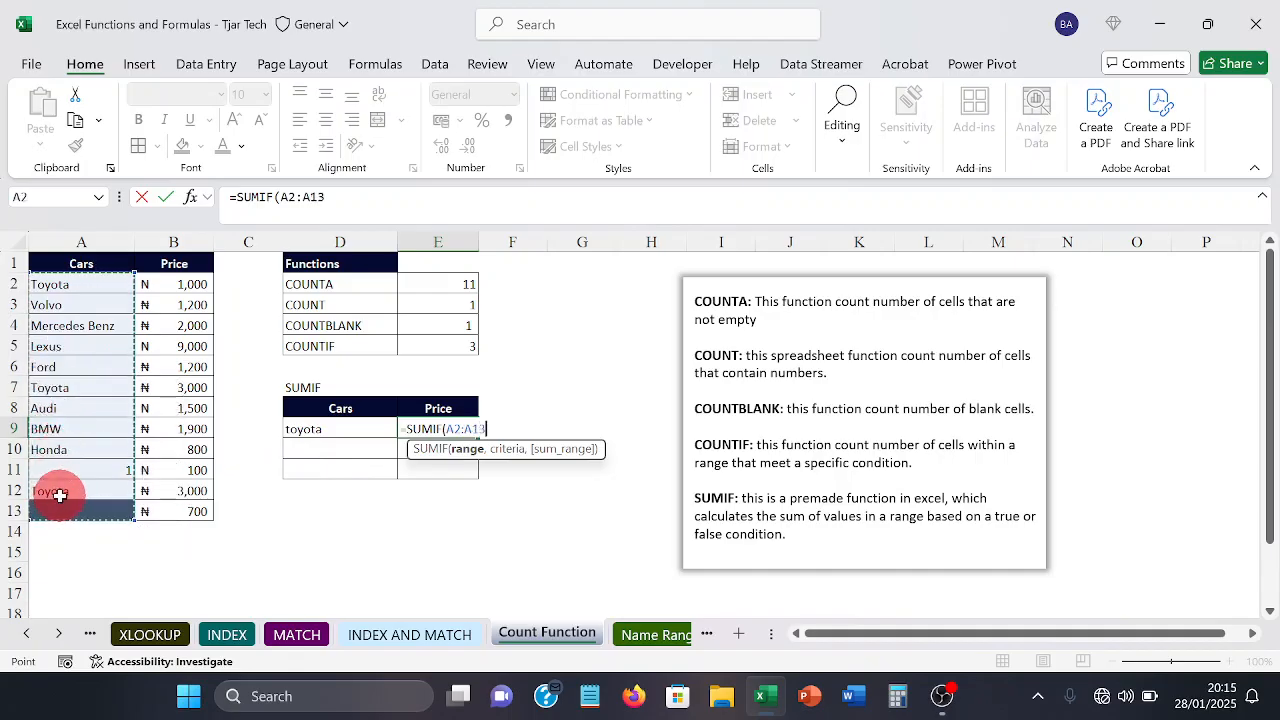
{"action": "type", "text": ","}
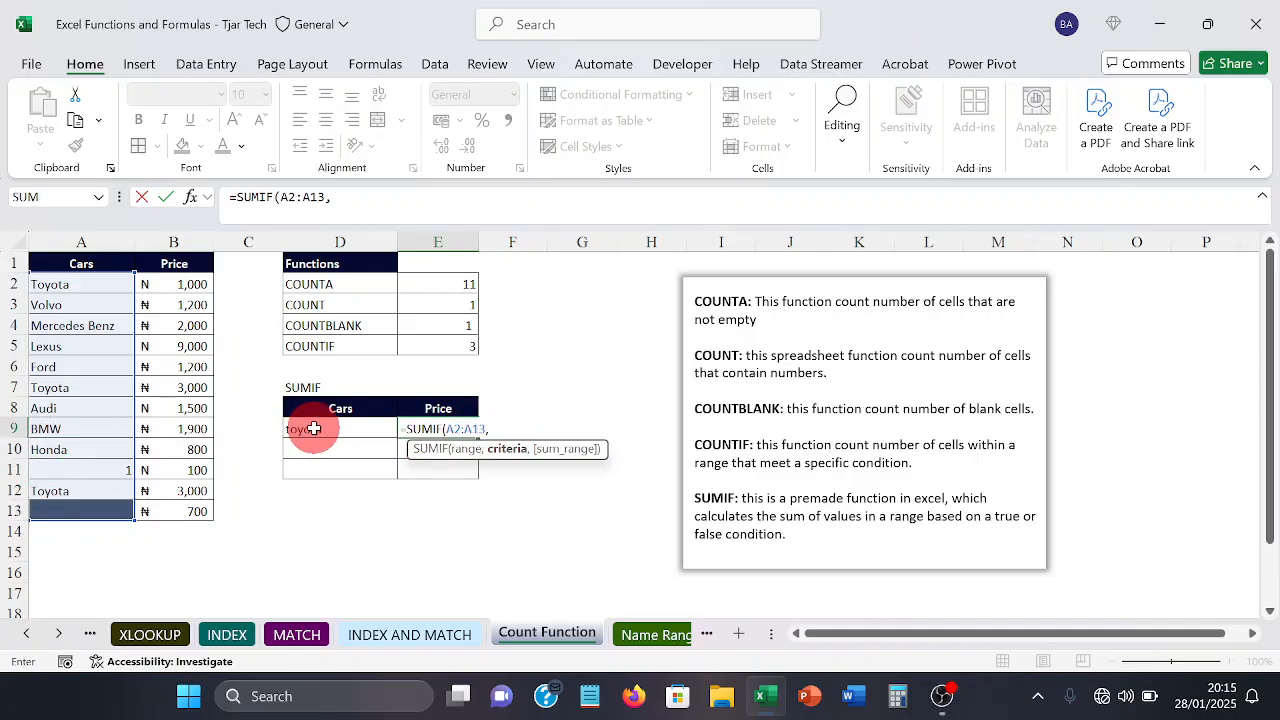
{"action": "left_click", "coordinate": [313, 428]}
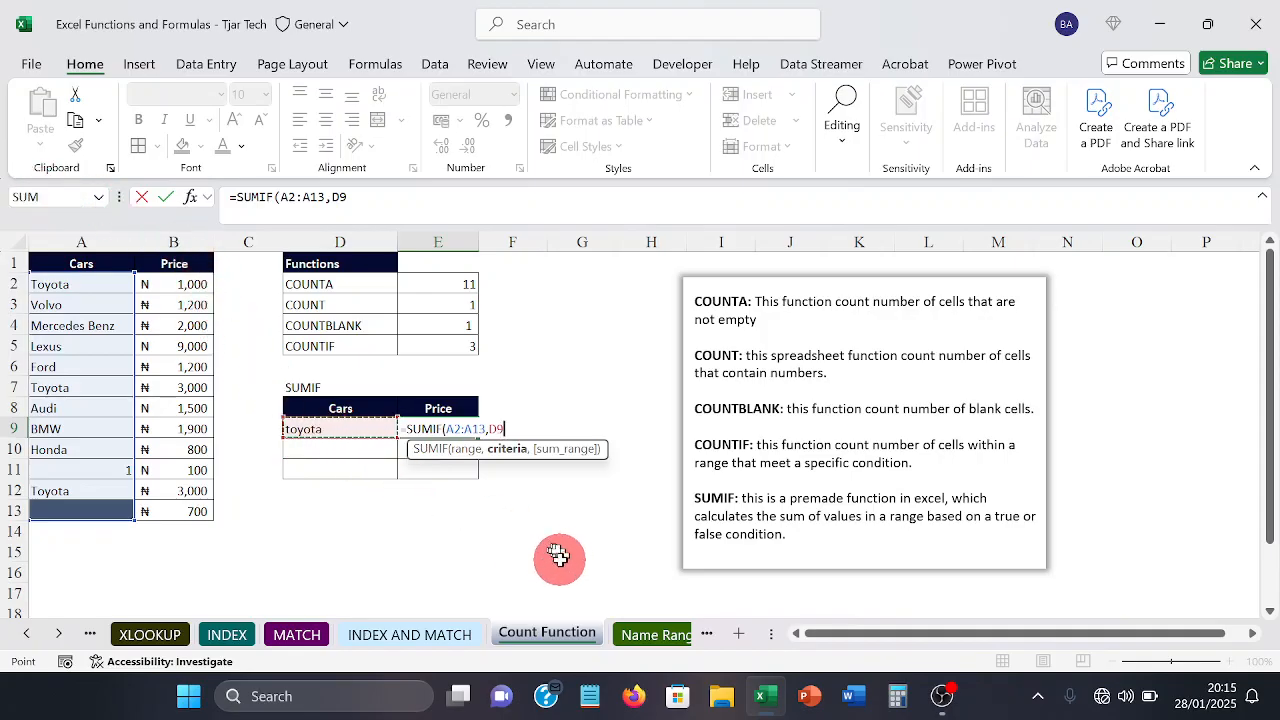
{"action": "type", "text": ","}
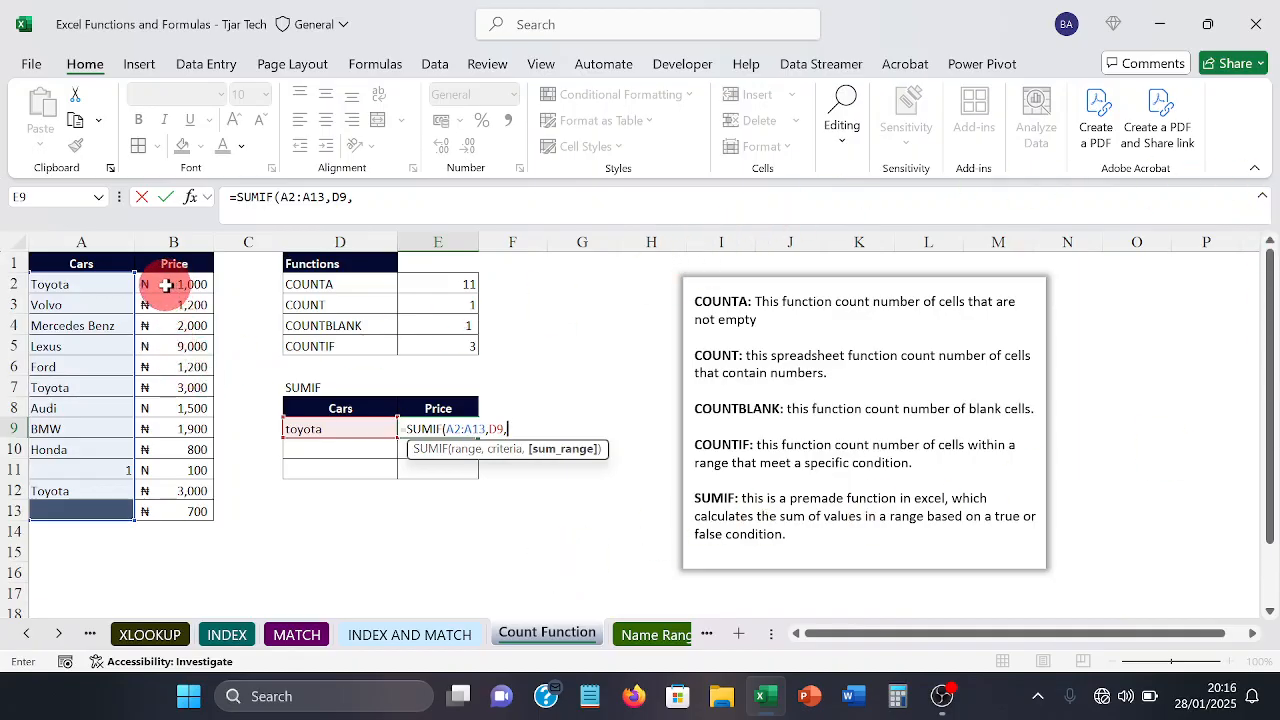
{"action": "left_click_drag", "start_coordinate": [165, 285], "coordinate": [173, 507]}
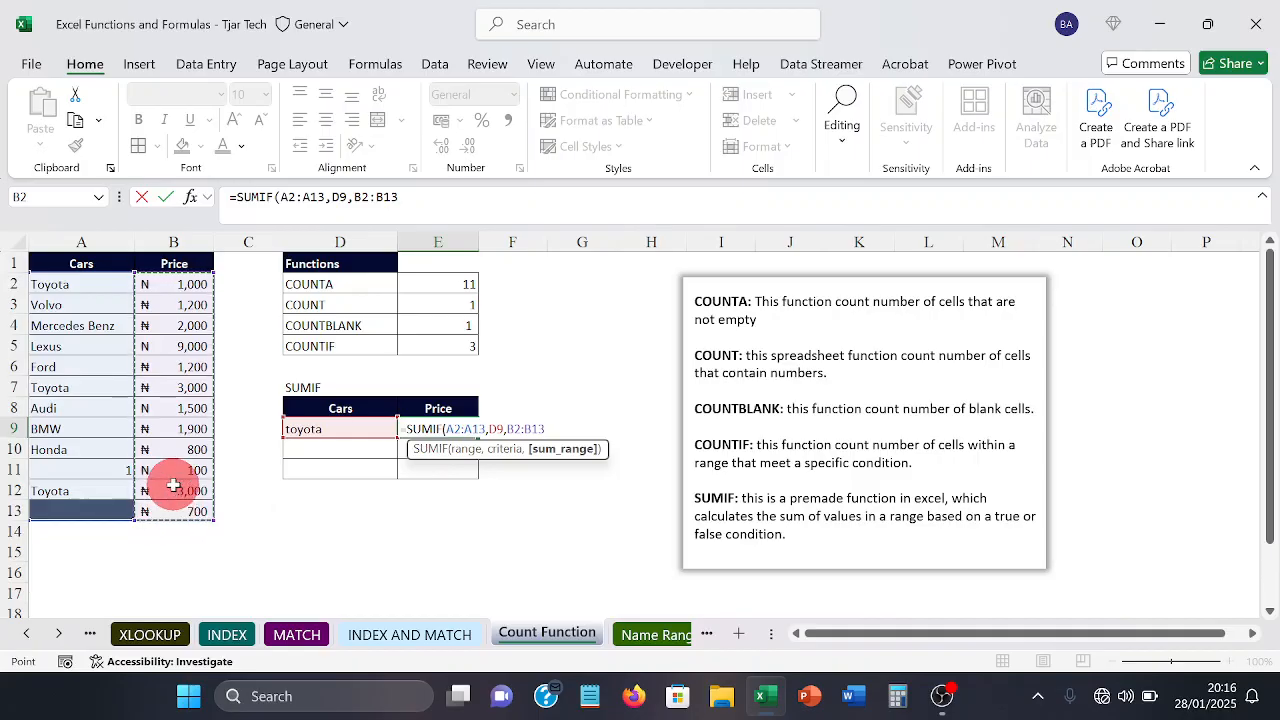
{"action": "type", "text": ")"}
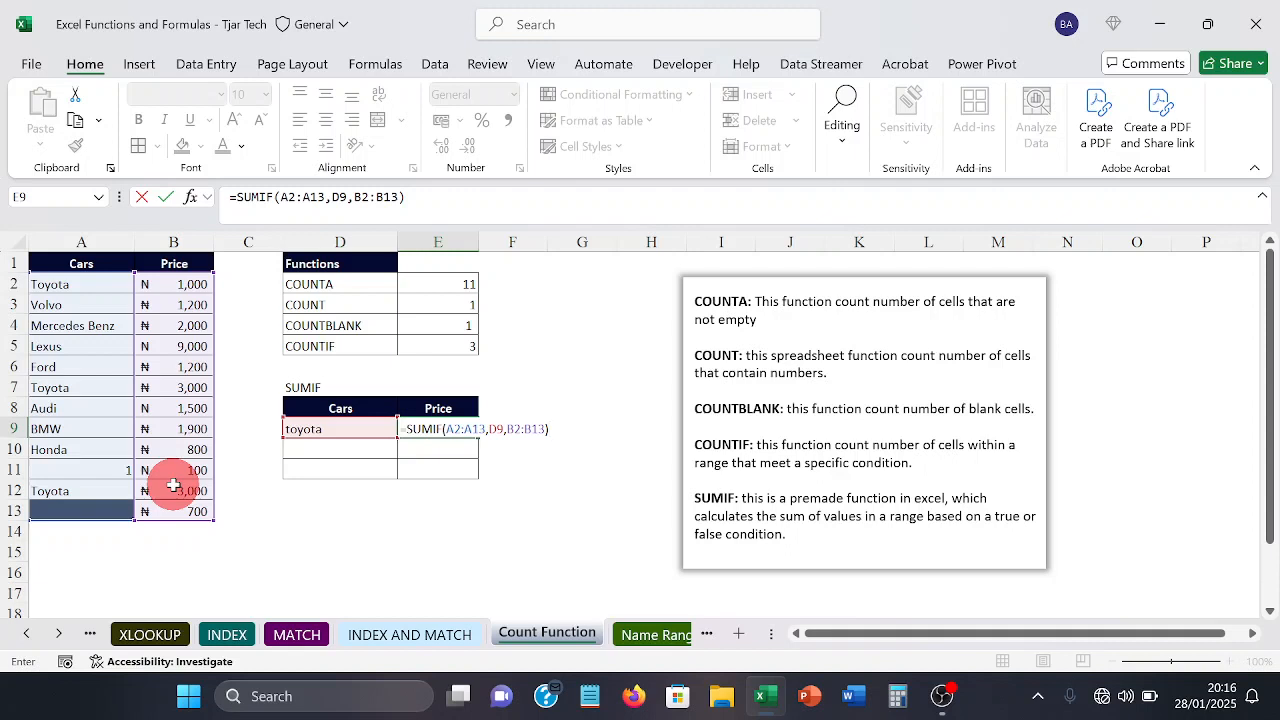
{"action": "key", "text": "Return"}
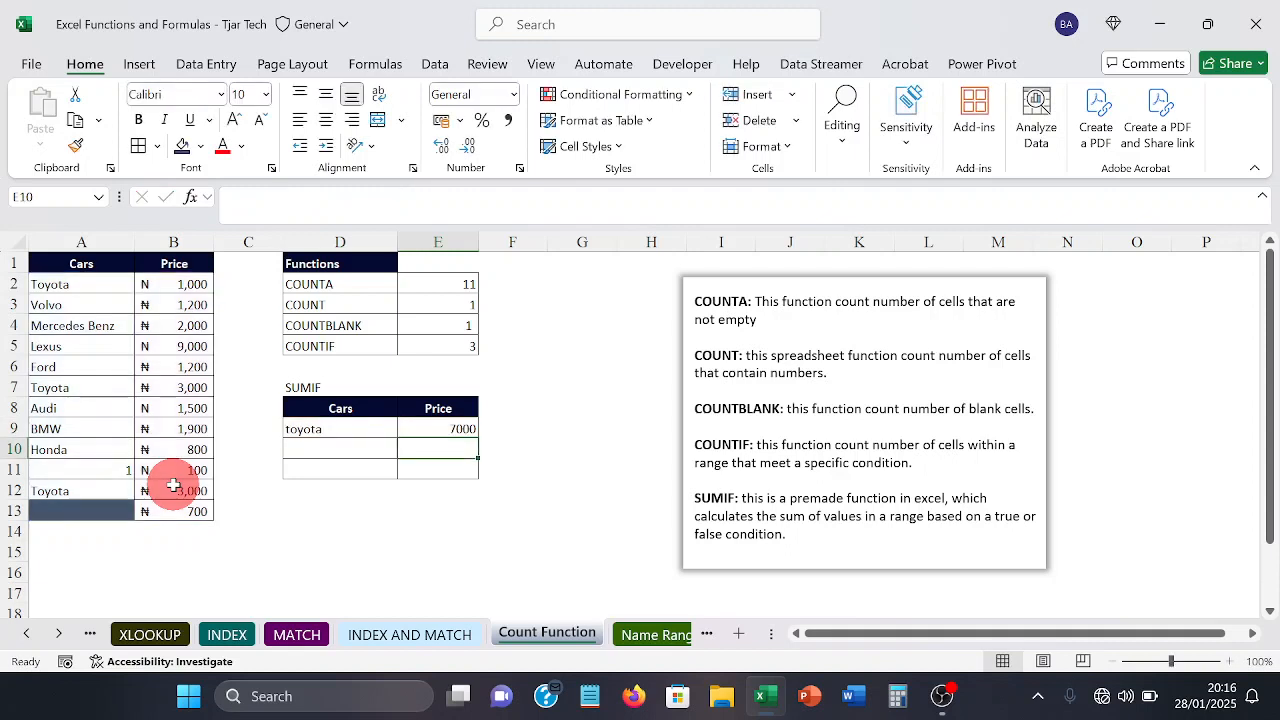
Step: Check the SUMIF formula in E9 against the Toyota prices in B2, B7 and B12
{"action": "left_click", "coordinate": [441, 428]}
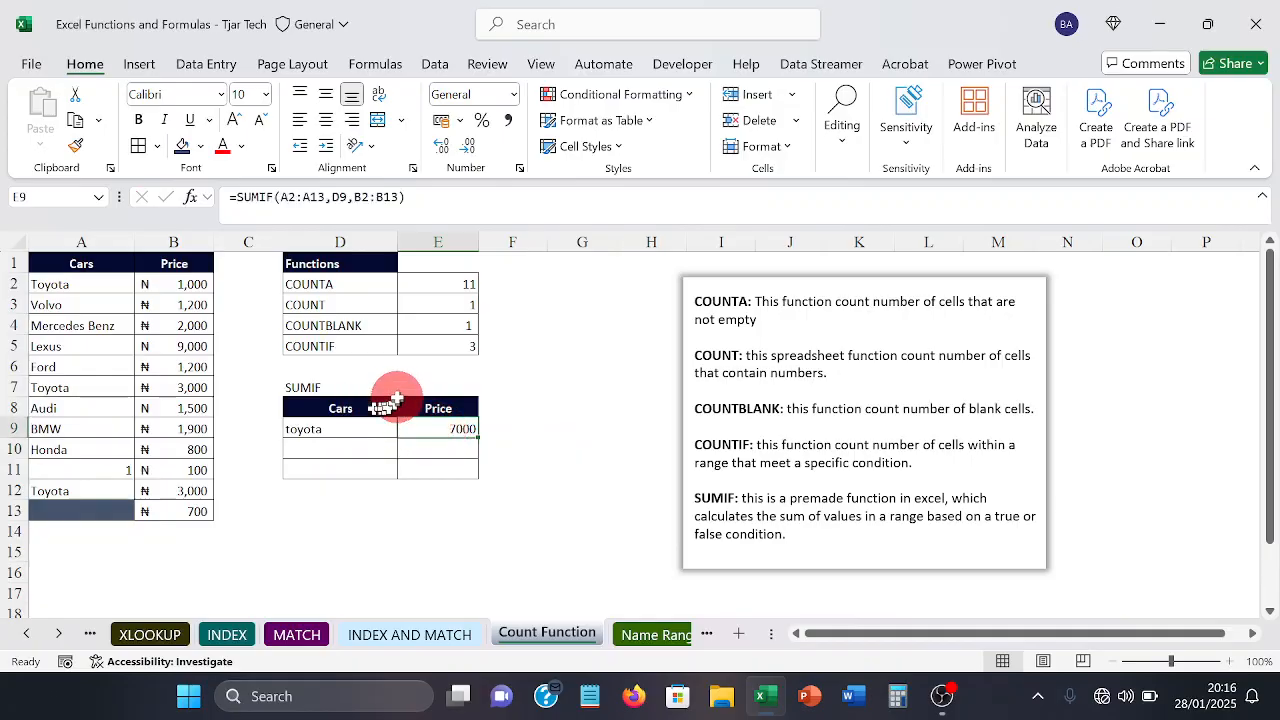
{"action": "left_click", "coordinate": [180, 284]}
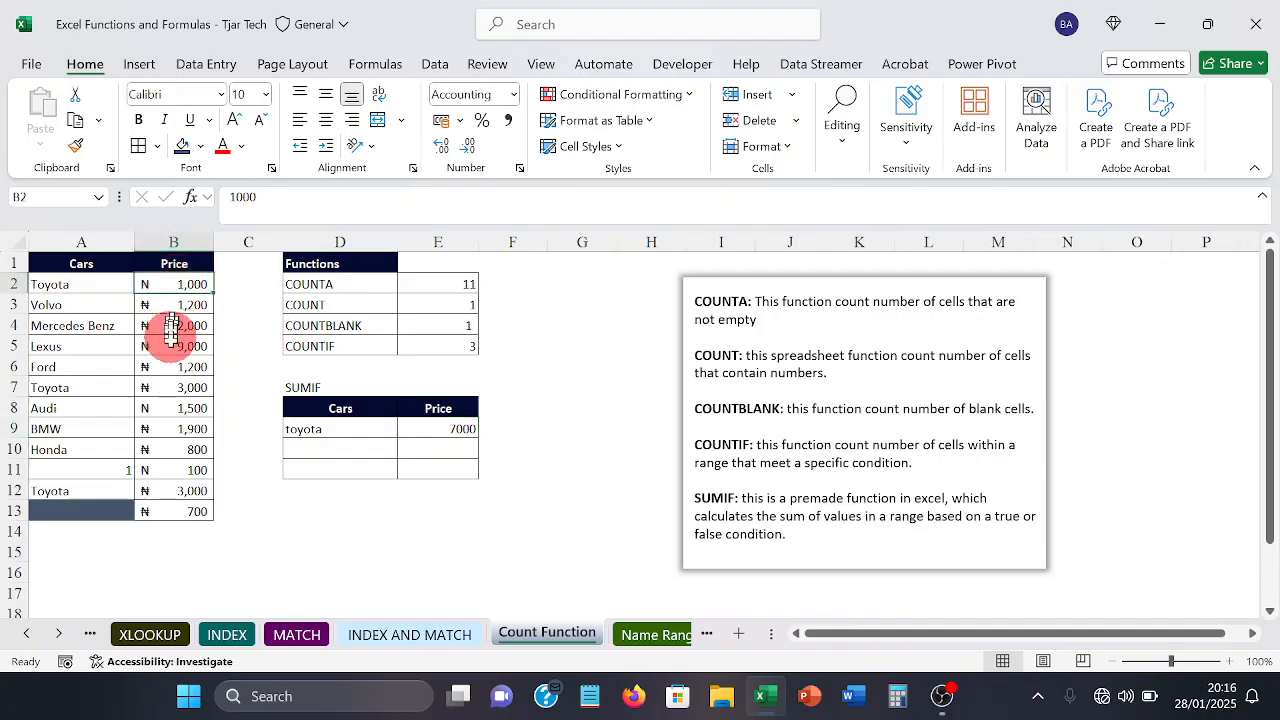
{"action": "left_click", "coordinate": [169, 387]}
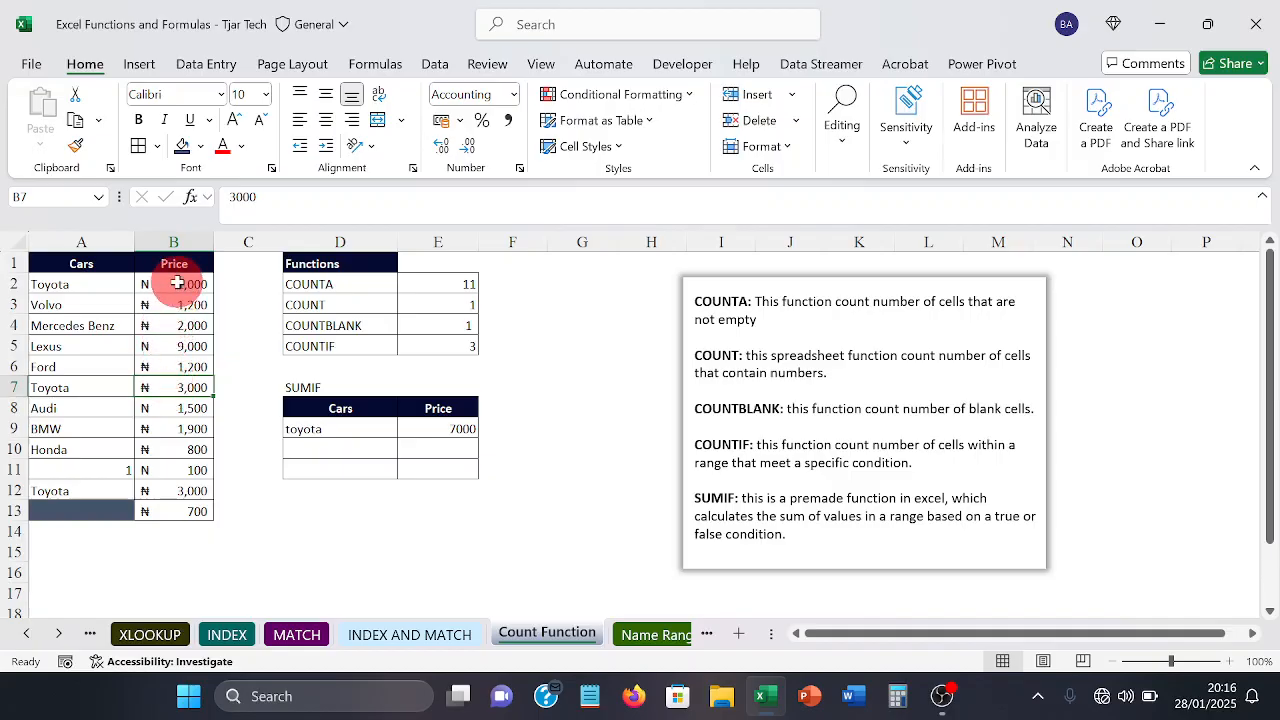
{"action": "left_click", "coordinate": [180, 491]}
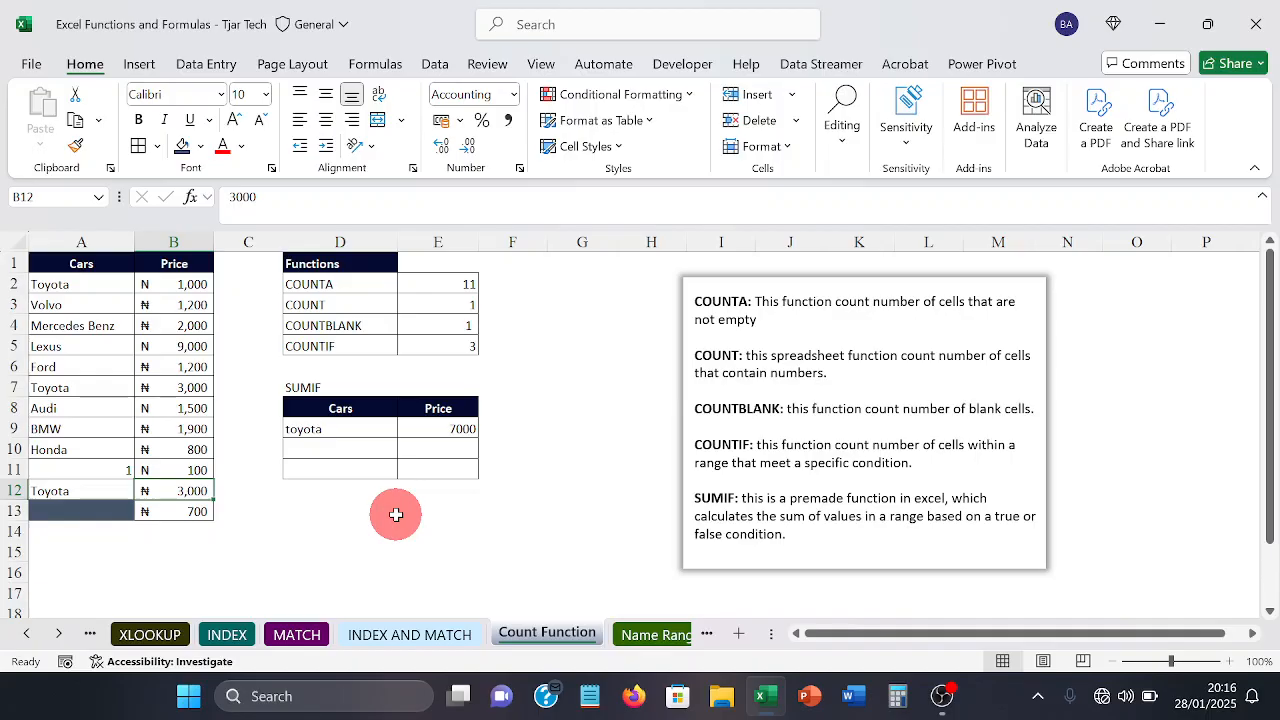
Step: Go to the Name Range sheet and look over the Full Name entries in A3:A12 and their default cell references
{"action": "left_click", "coordinate": [59, 636]}
{"action": "left_click", "coordinate": [59, 636]}
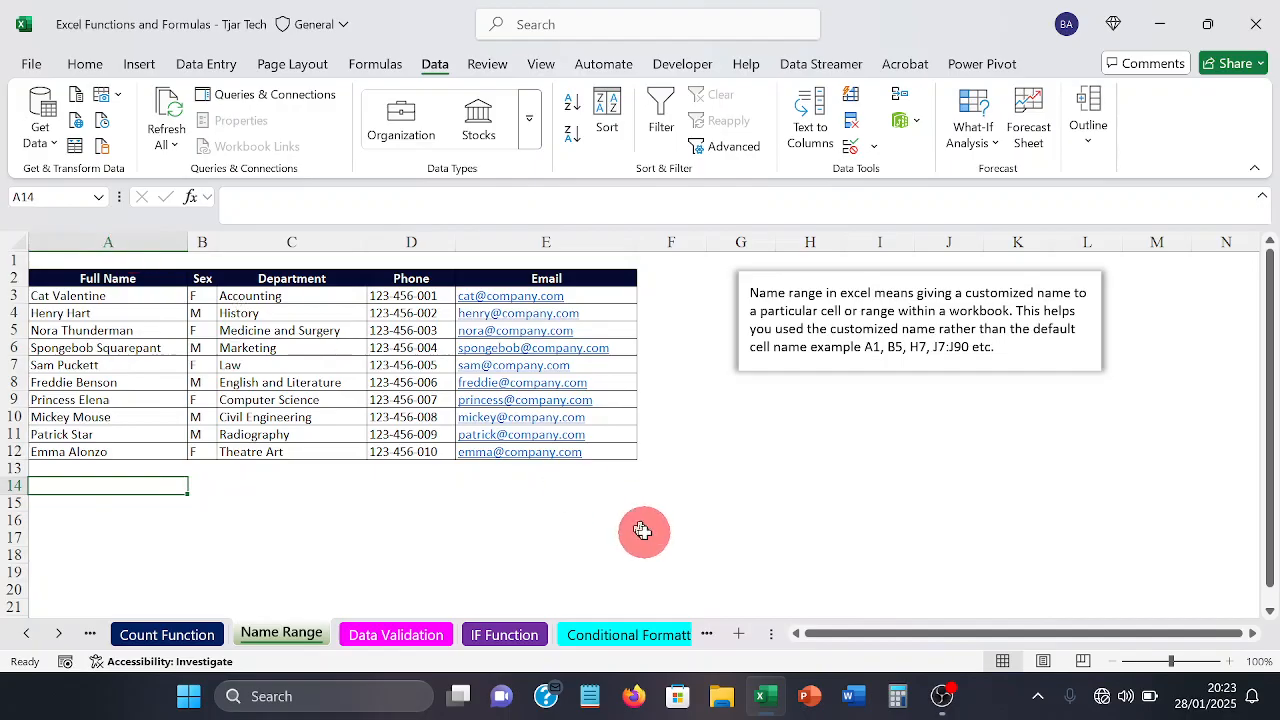
{"action": "left_click", "coordinate": [748, 535]}
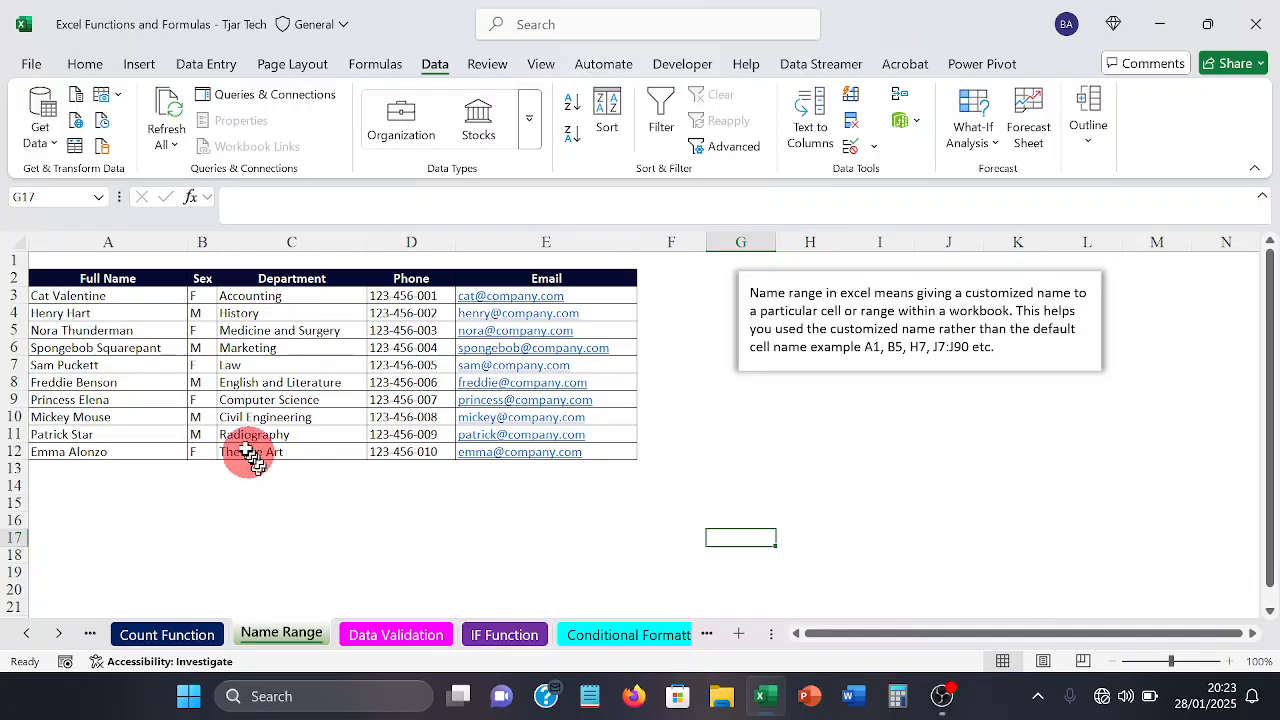
{"action": "left_click", "coordinate": [83, 296]}
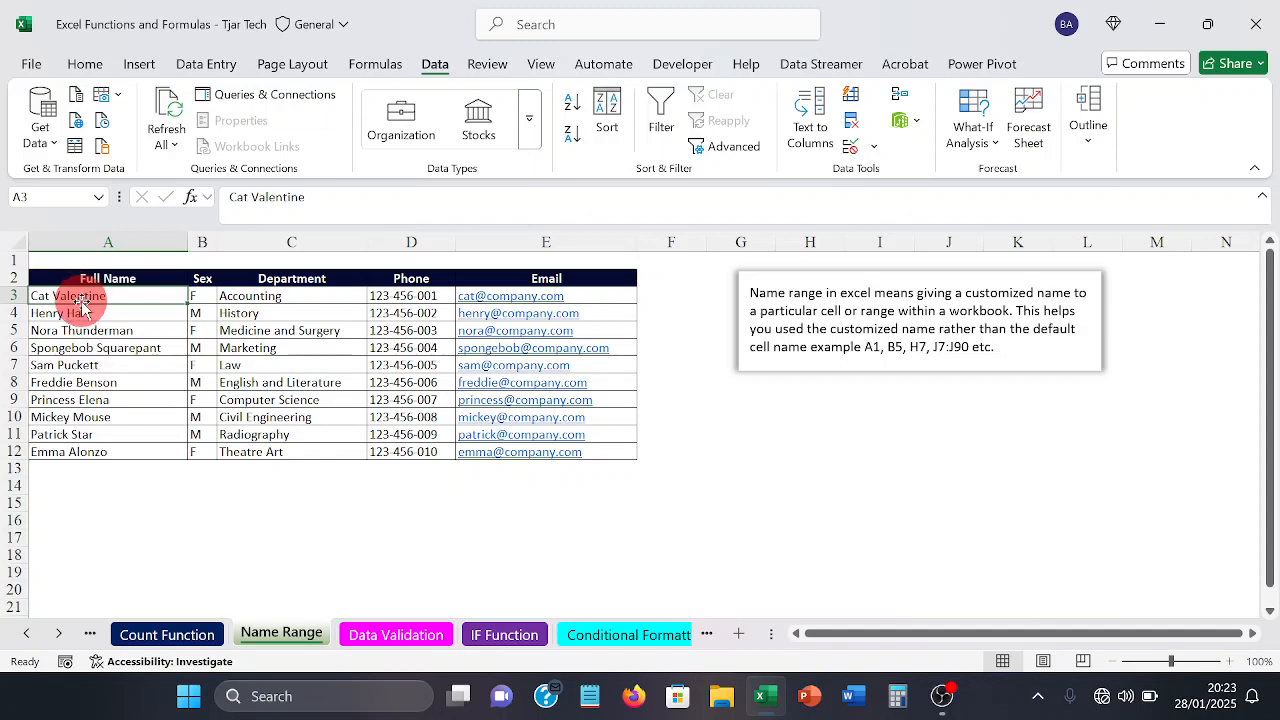
{"action": "left_click", "coordinate": [95, 378]}
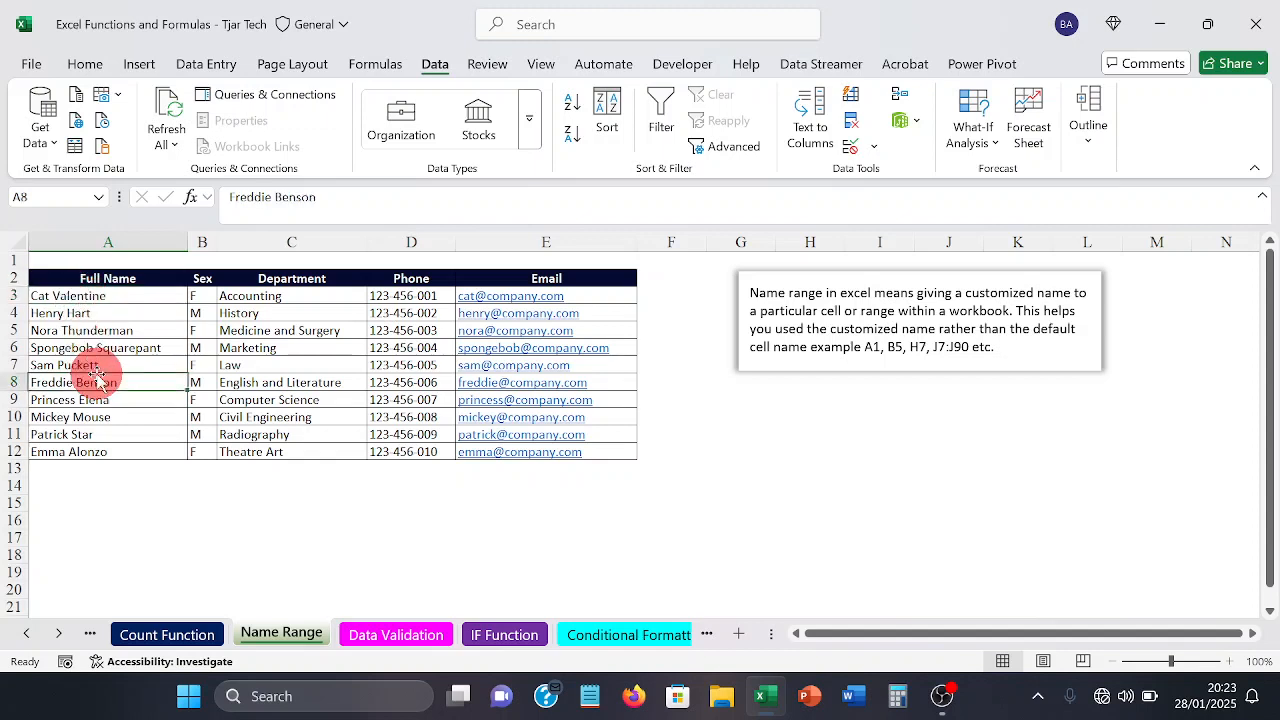
{"action": "left_click", "coordinate": [62, 297]}
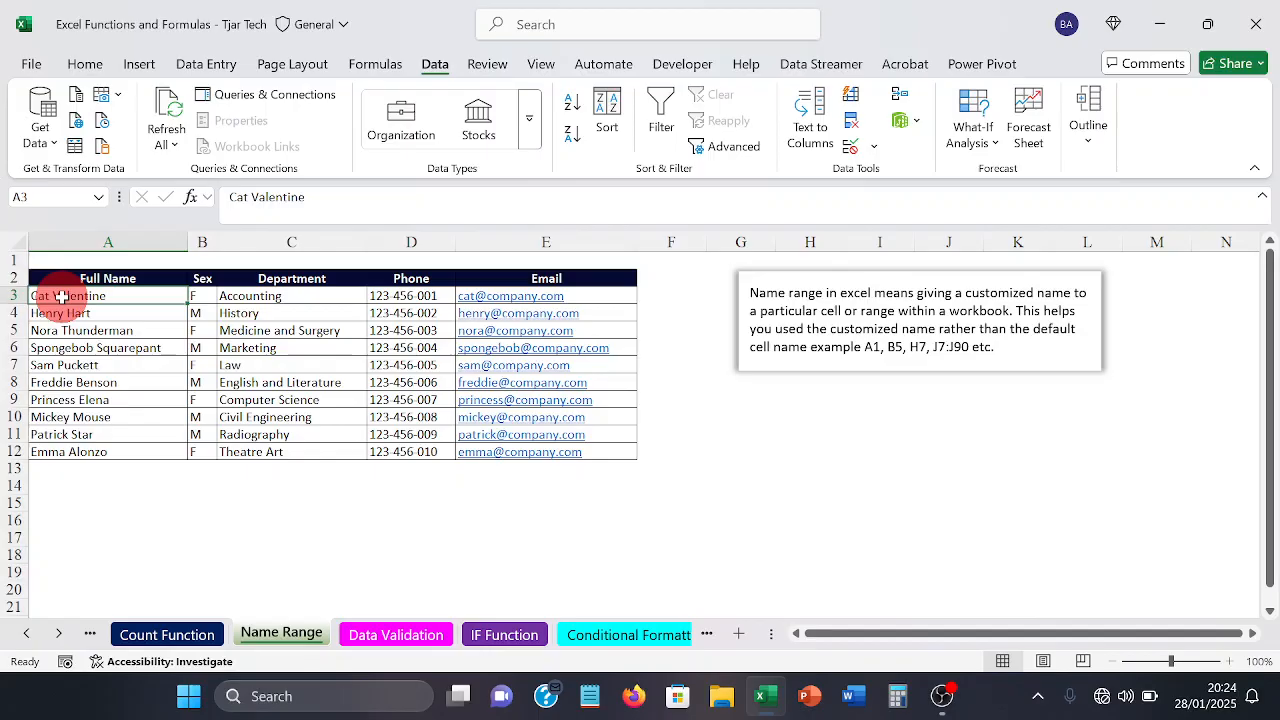
{"action": "left_click_drag", "start_coordinate": [62, 297], "coordinate": [94, 481]}
{"action": "left_click", "coordinate": [94, 483]}
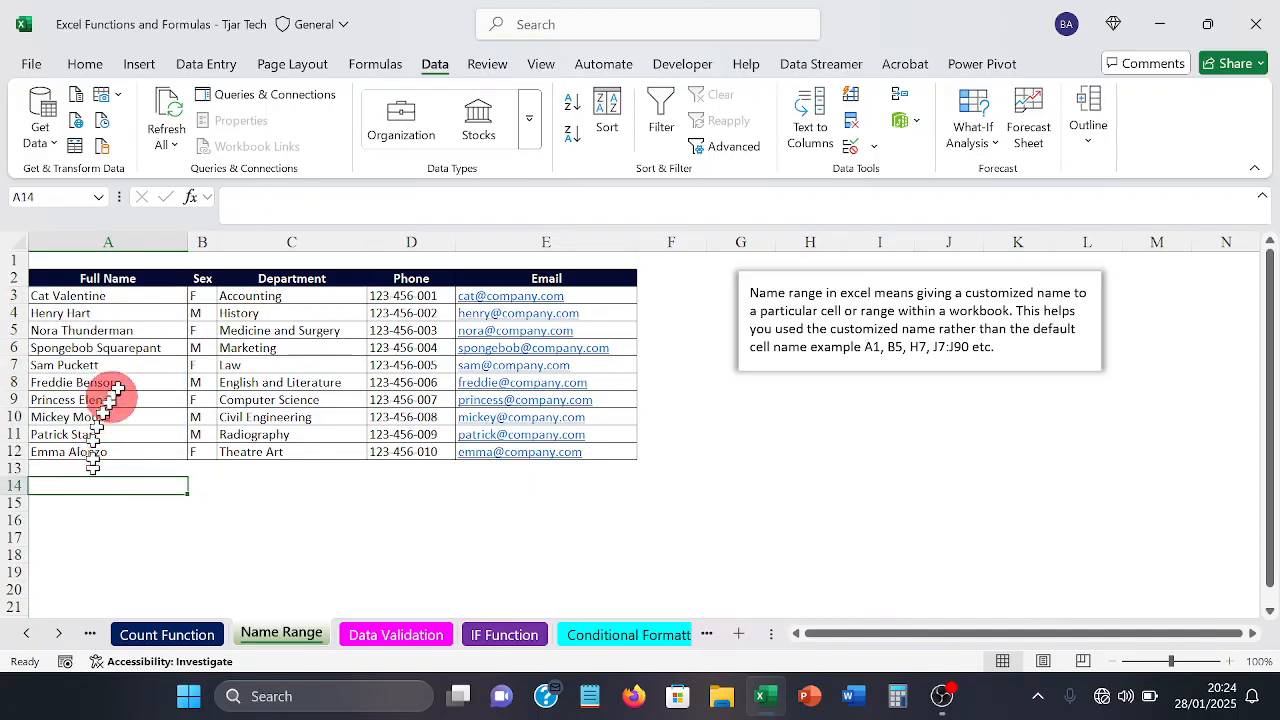
Step: Define the named range staffname for the Full Name entries in A3:A12
{"action": "left_click_drag", "start_coordinate": [108, 294], "coordinate": [121, 448]}
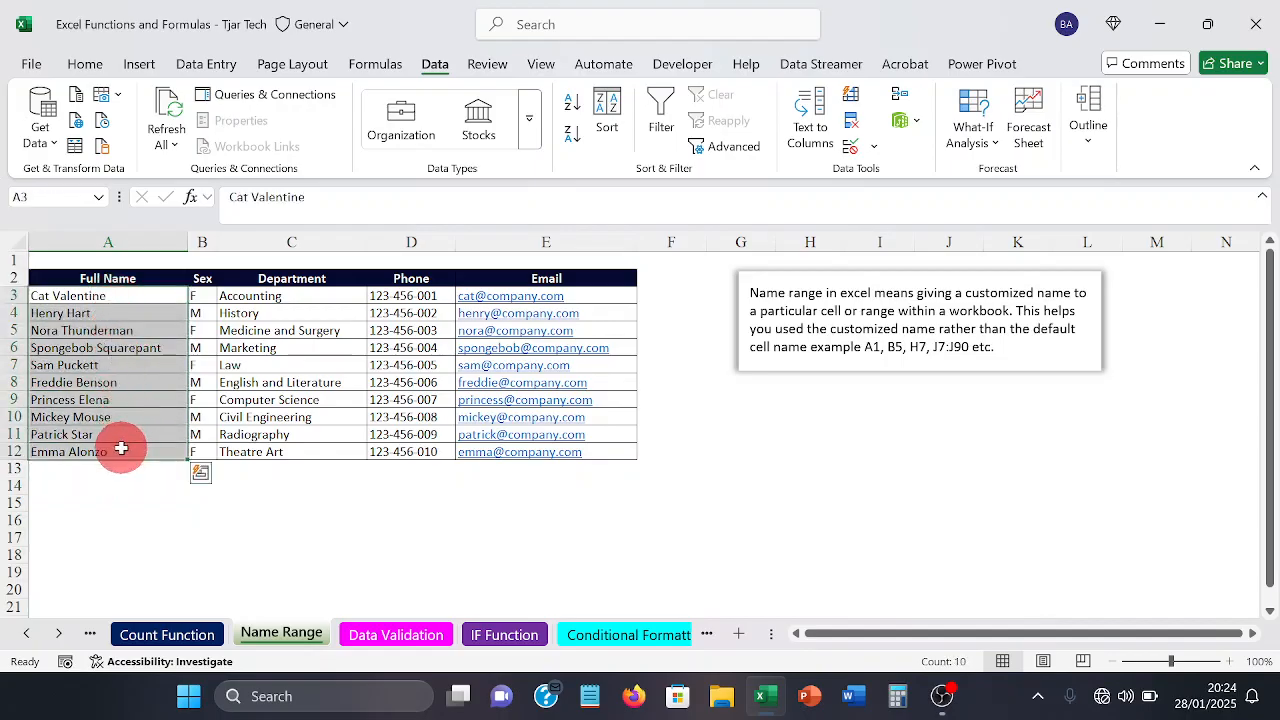
{"action": "left_click", "coordinate": [74, 200]}
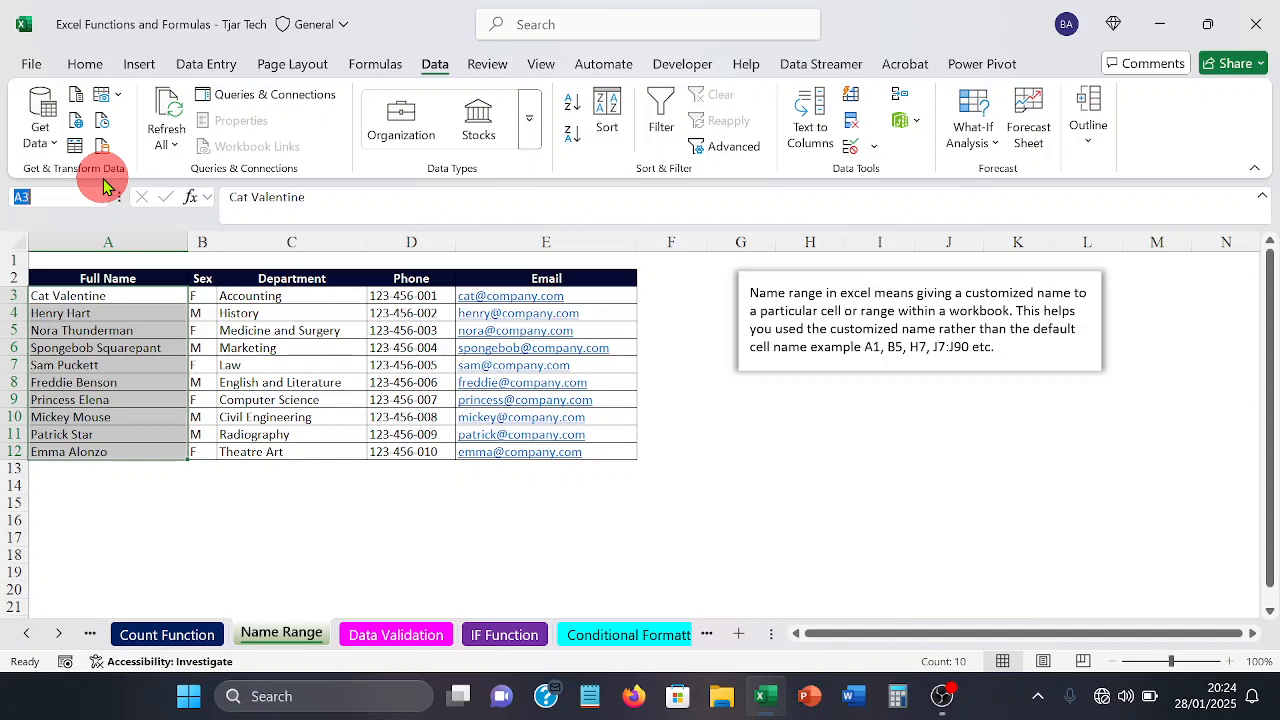
{"action": "type", "text": "f"}
{"action": "key", "text": "BackSpace"}
{"action": "type", "text": "sta"}
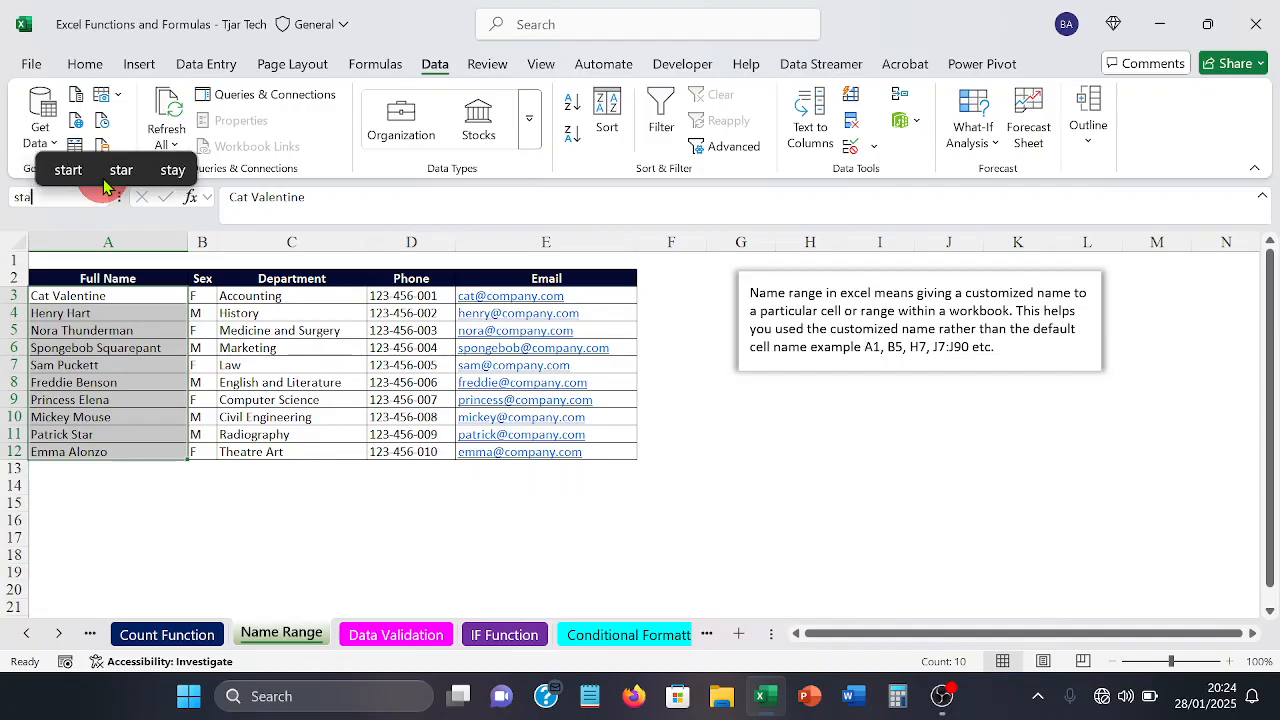
{"action": "type", "text": "ffn"}
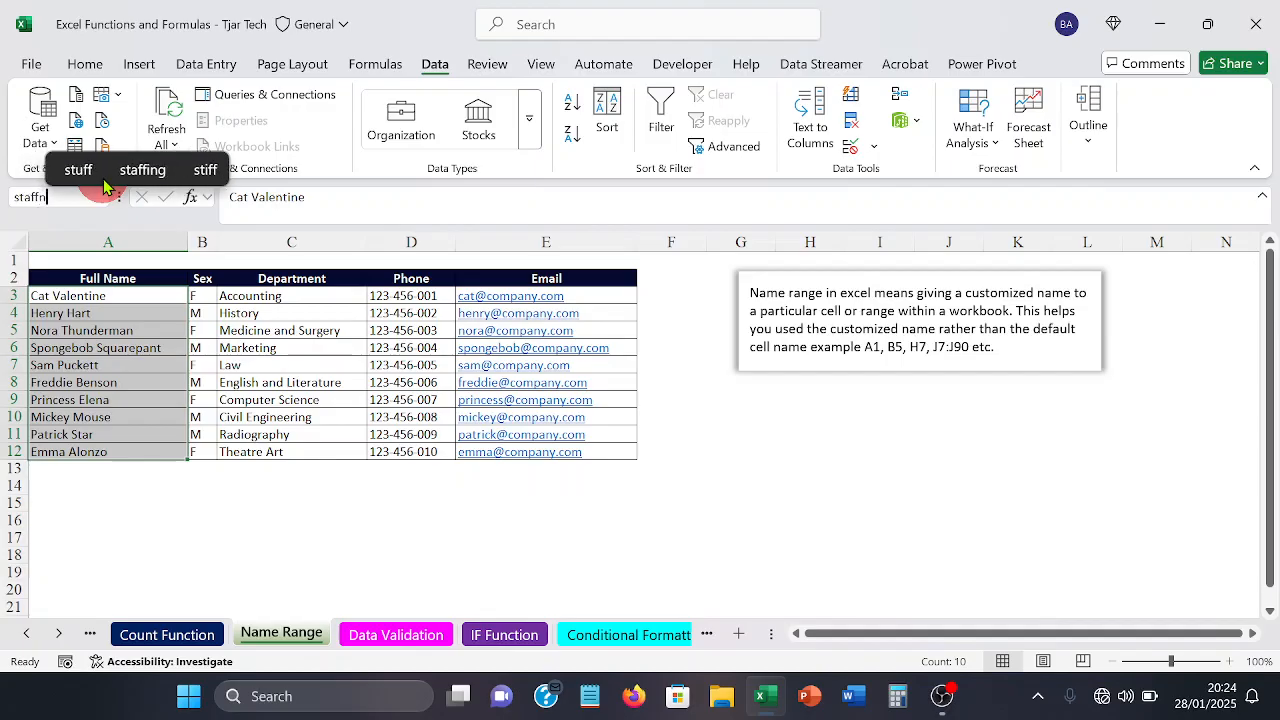
{"action": "type", "text": "ame"}
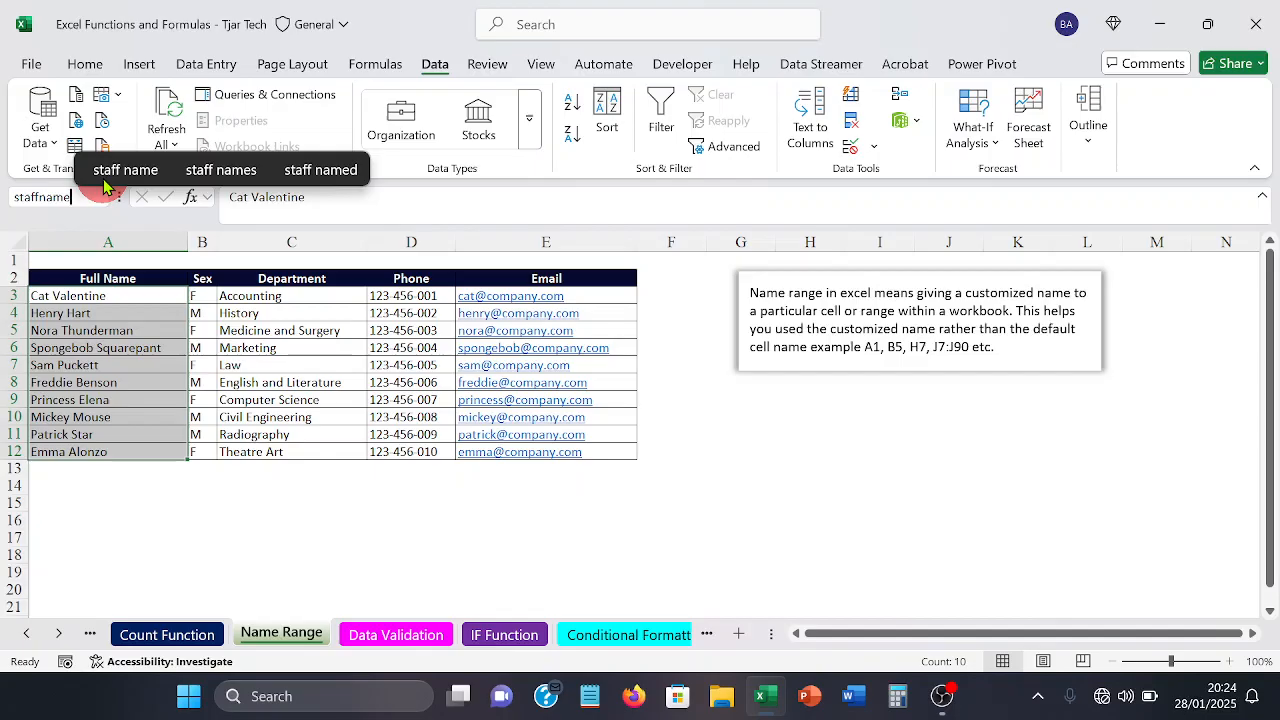
{"action": "key", "text": "Return"}
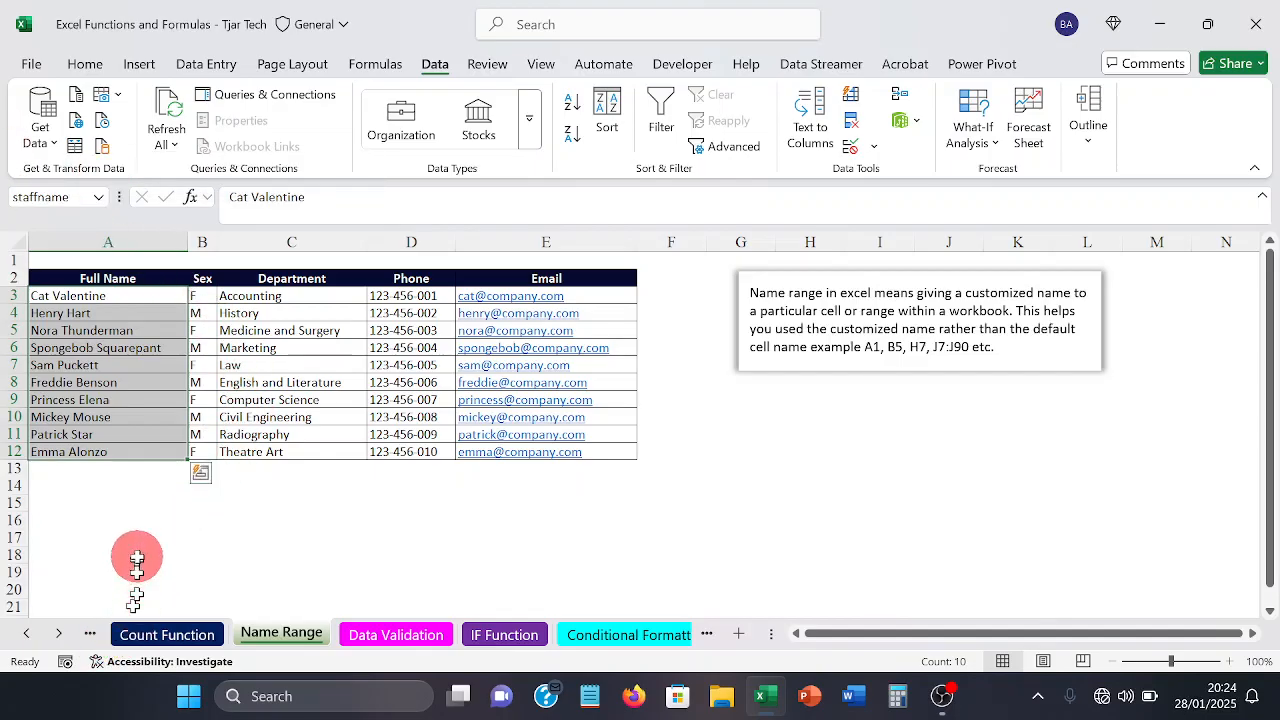
Step: Reselect A3:A12 to check which name the range carries, comparing it with a single cell inside the range
{"action": "left_click", "coordinate": [620, 537]}
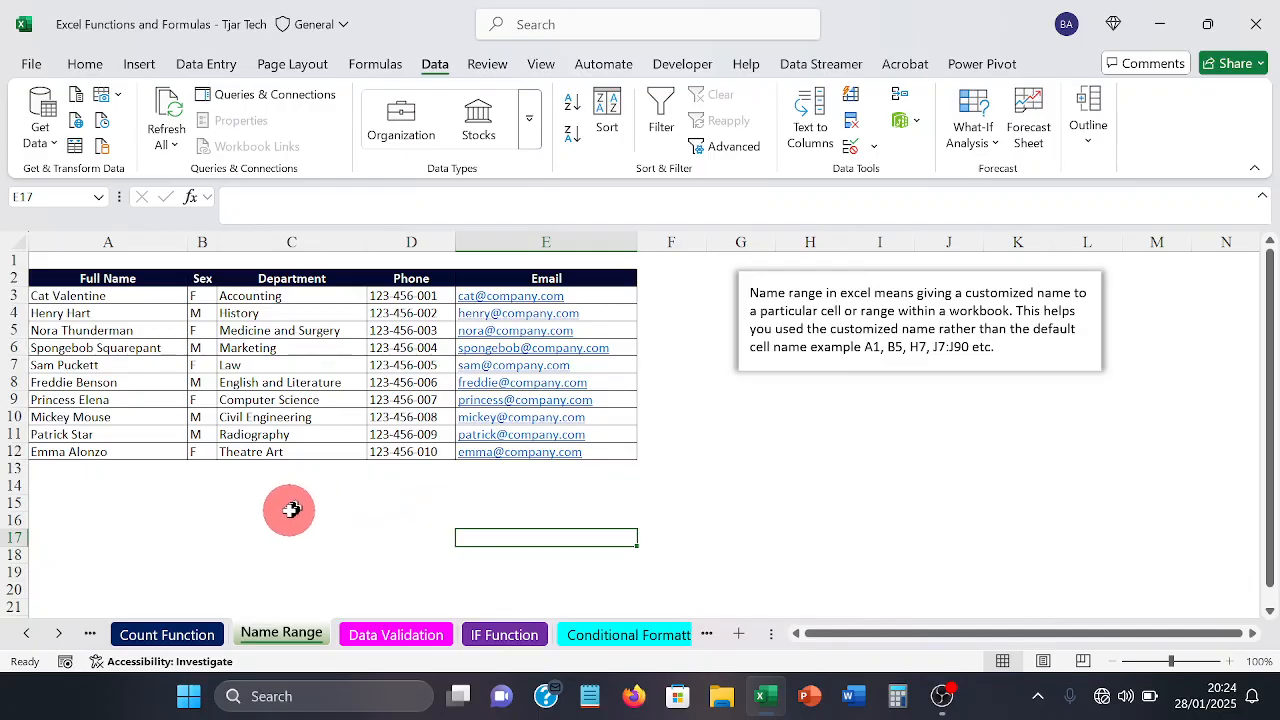
{"action": "left_click", "coordinate": [148, 385]}
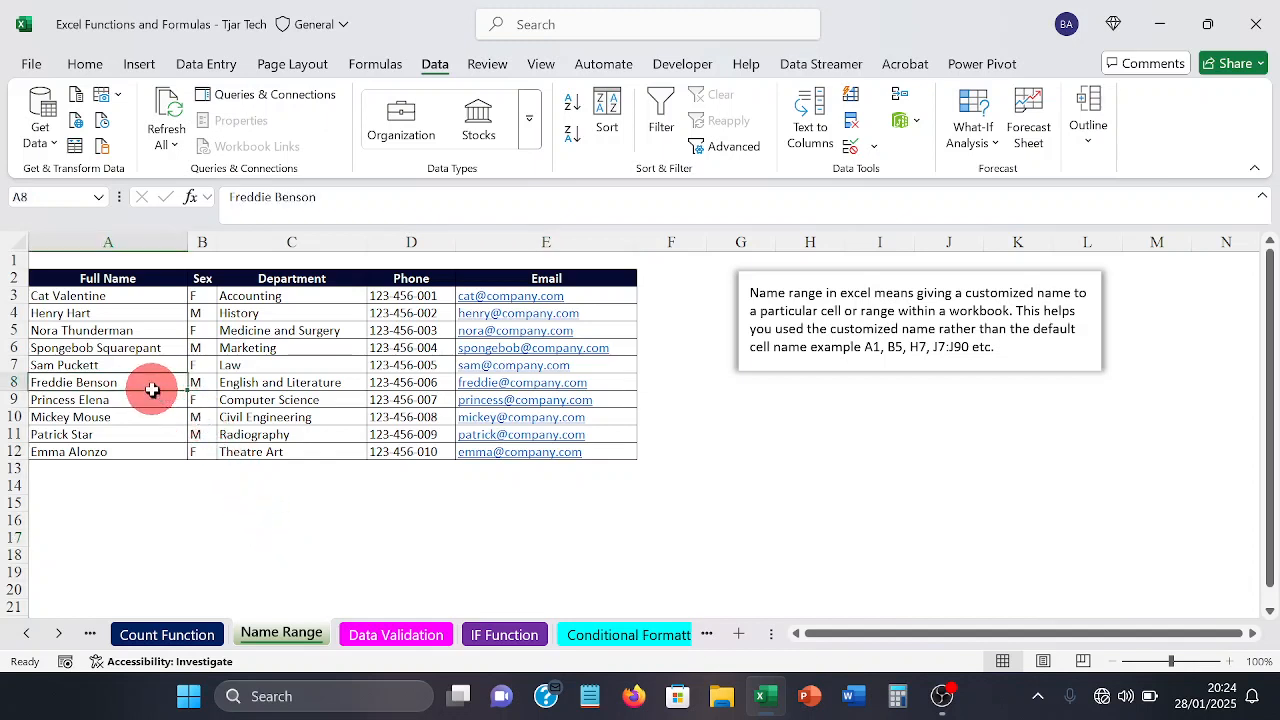
{"action": "left_click", "coordinate": [81, 298]}
{"action": "left_click_drag", "start_coordinate": [81, 298], "coordinate": [52, 443]}
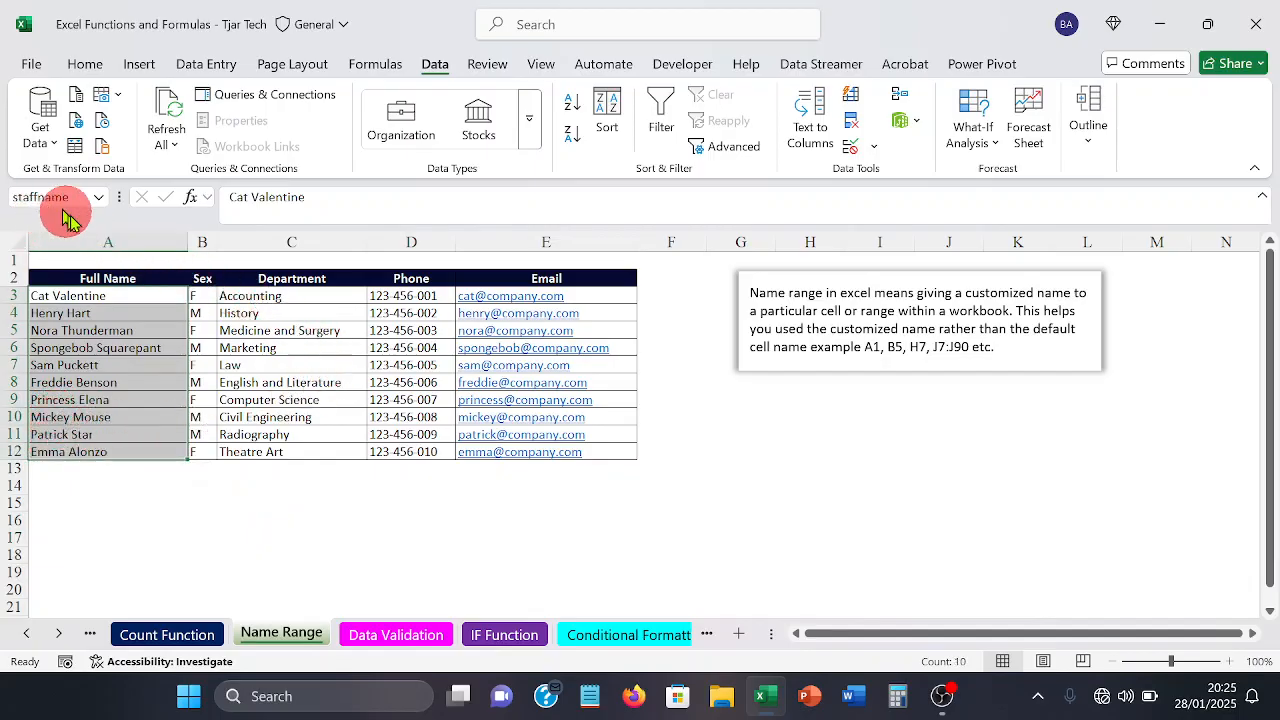
{"action": "left_click", "coordinate": [146, 524]}
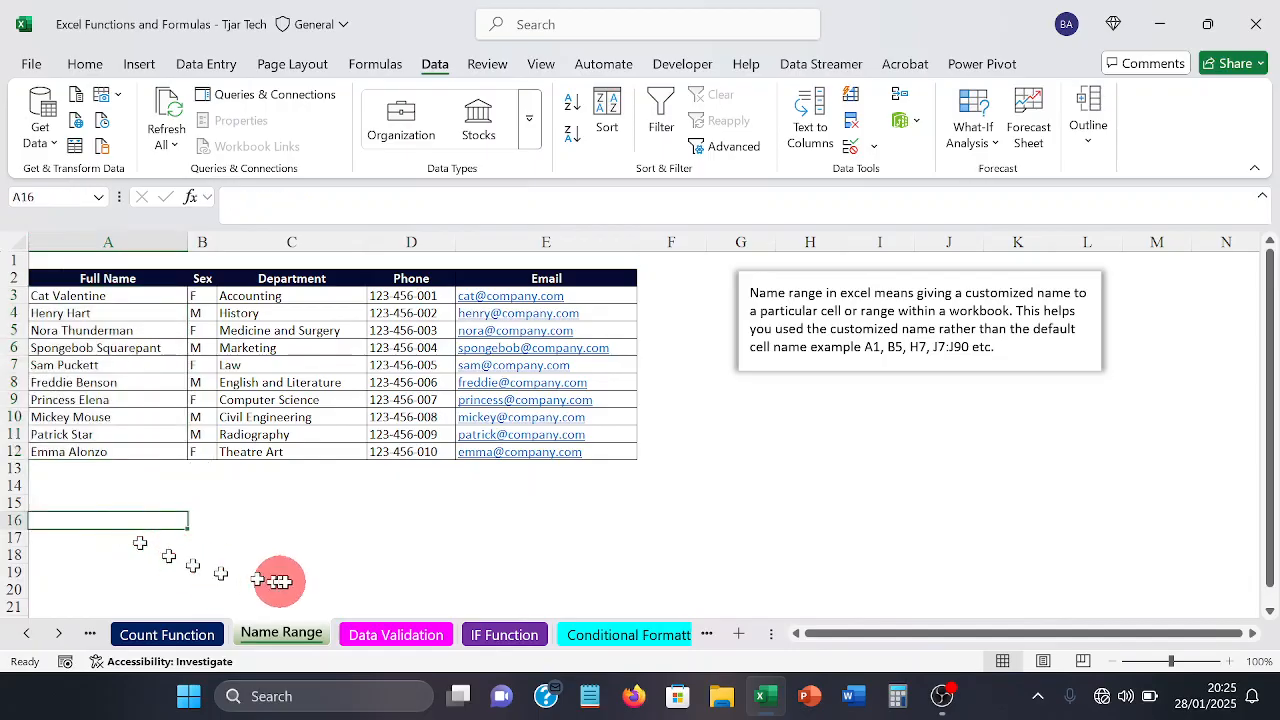
Step: Switch to the Data Validation sheet and leave an empty cell beside the staff table selected
{"action": "left_click", "coordinate": [392, 636]}
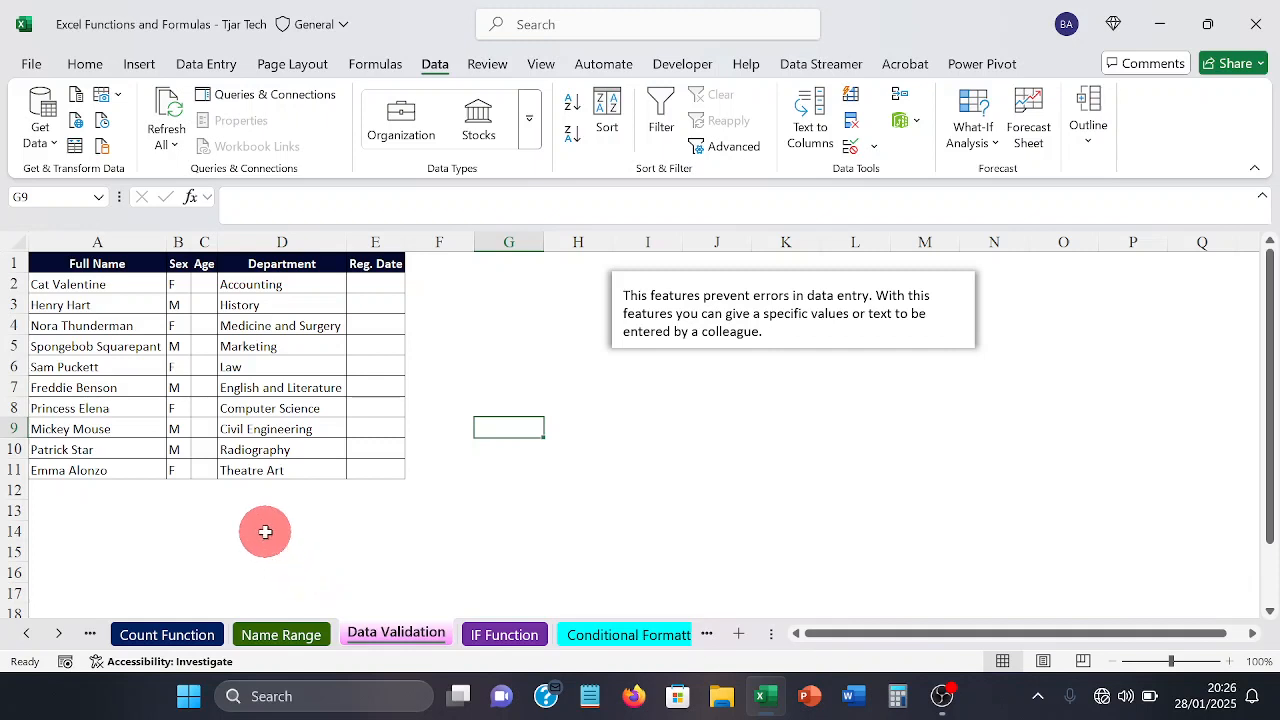
{"action": "left_click_drag", "start_coordinate": [60, 532], "coordinate": [258, 529]}
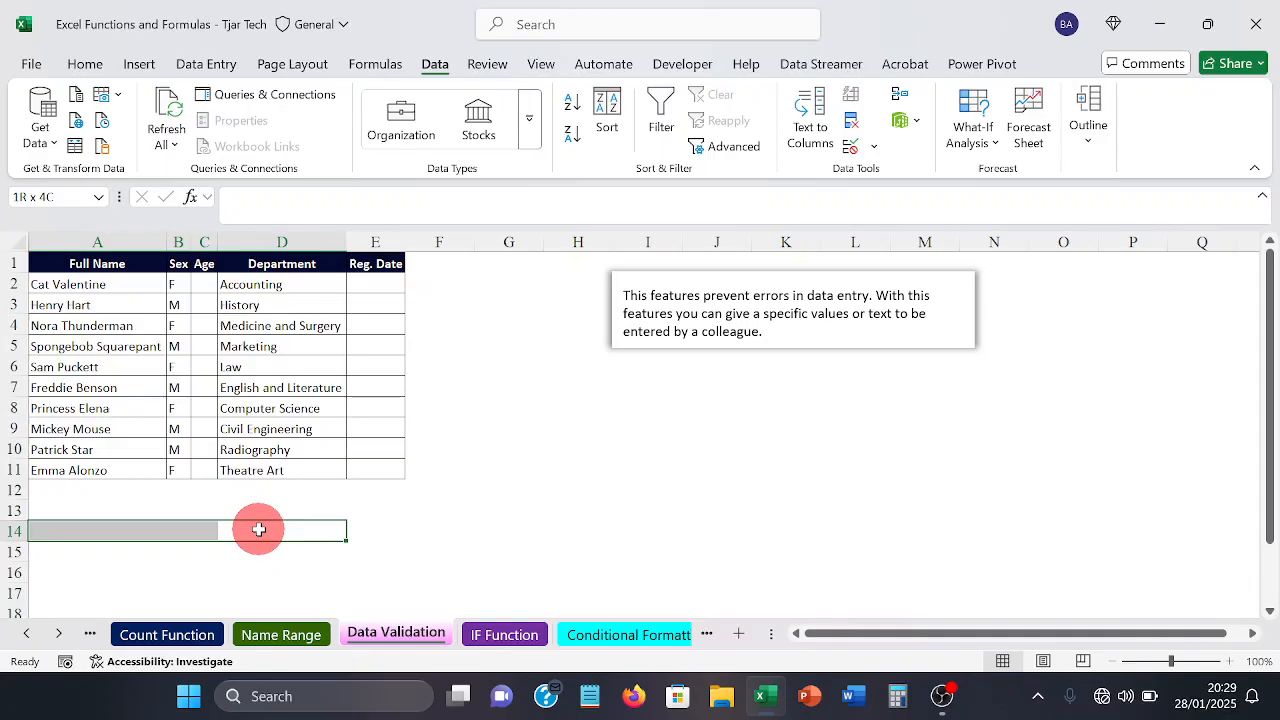
{"action": "left_click_drag", "start_coordinate": [258, 528], "coordinate": [270, 528]}
{"action": "left_click", "coordinate": [415, 483]}
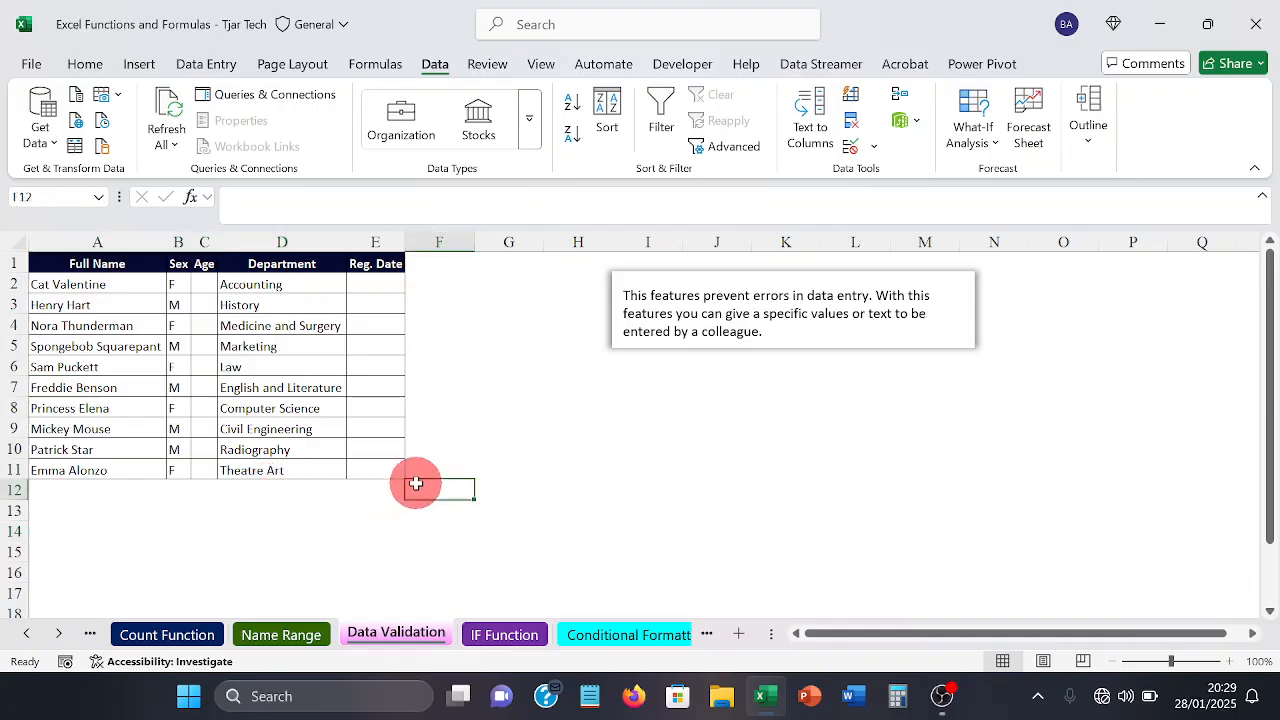
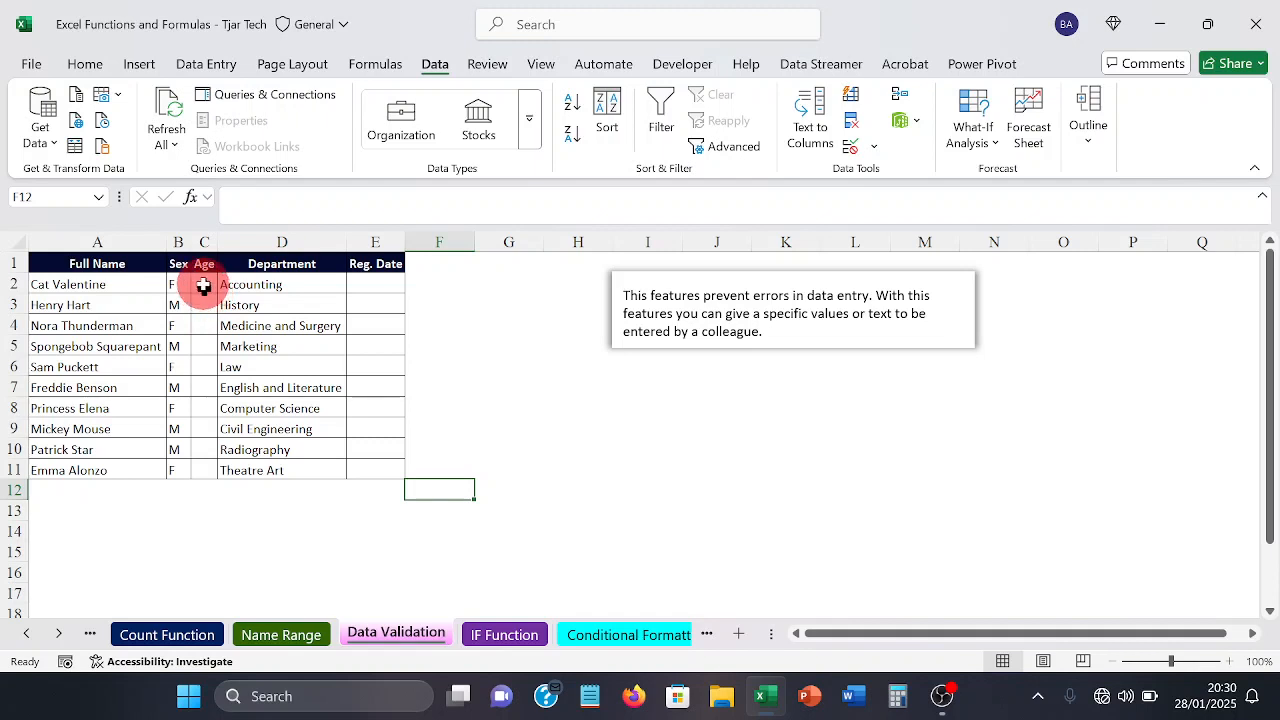
Step: Open data validation for the Age cells C2:C11 and look over its settings, input message and error alert options
{"action": "left_click_drag", "start_coordinate": [203, 285], "coordinate": [197, 460]}
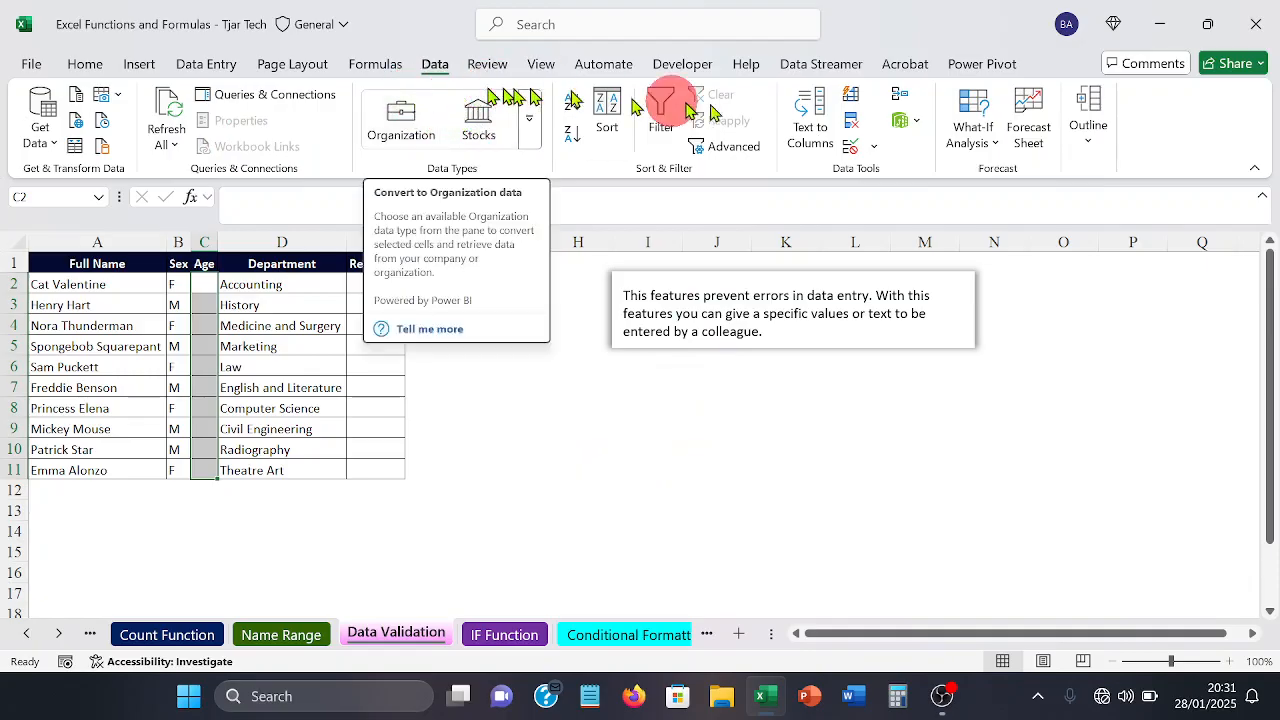
{"action": "left_click", "coordinate": [858, 146]}
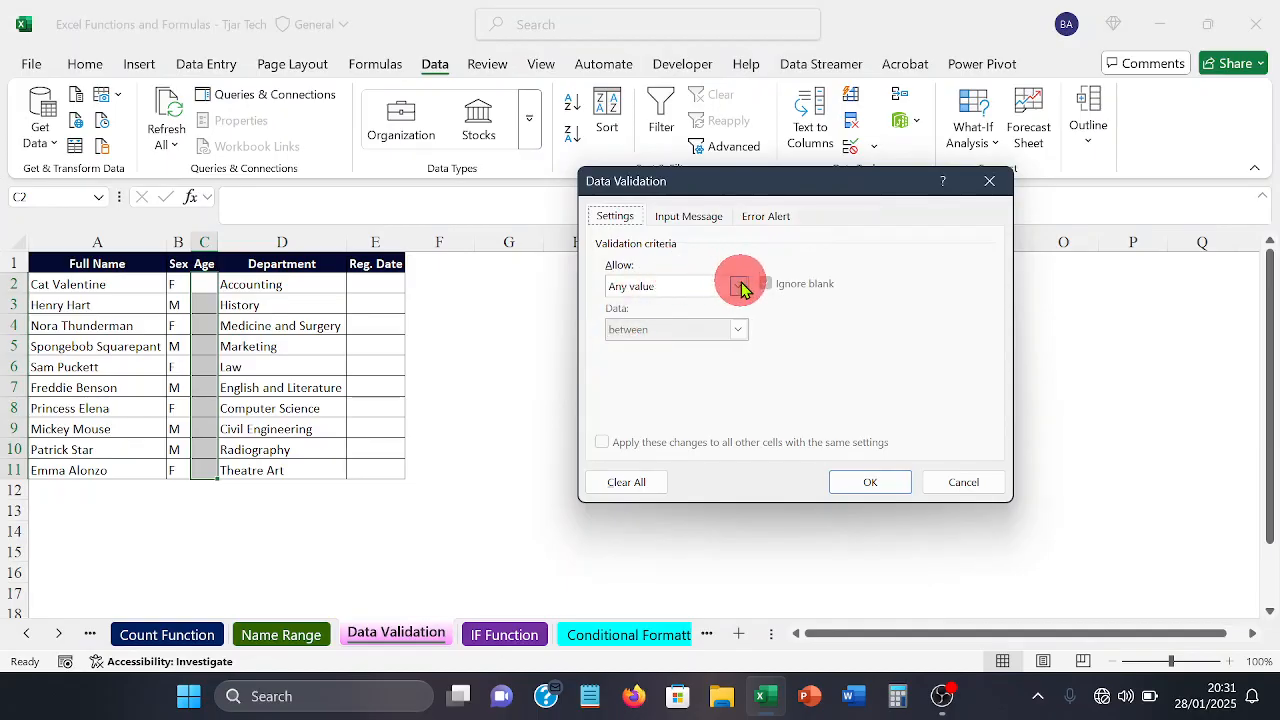
{"action": "left_click", "coordinate": [694, 219]}
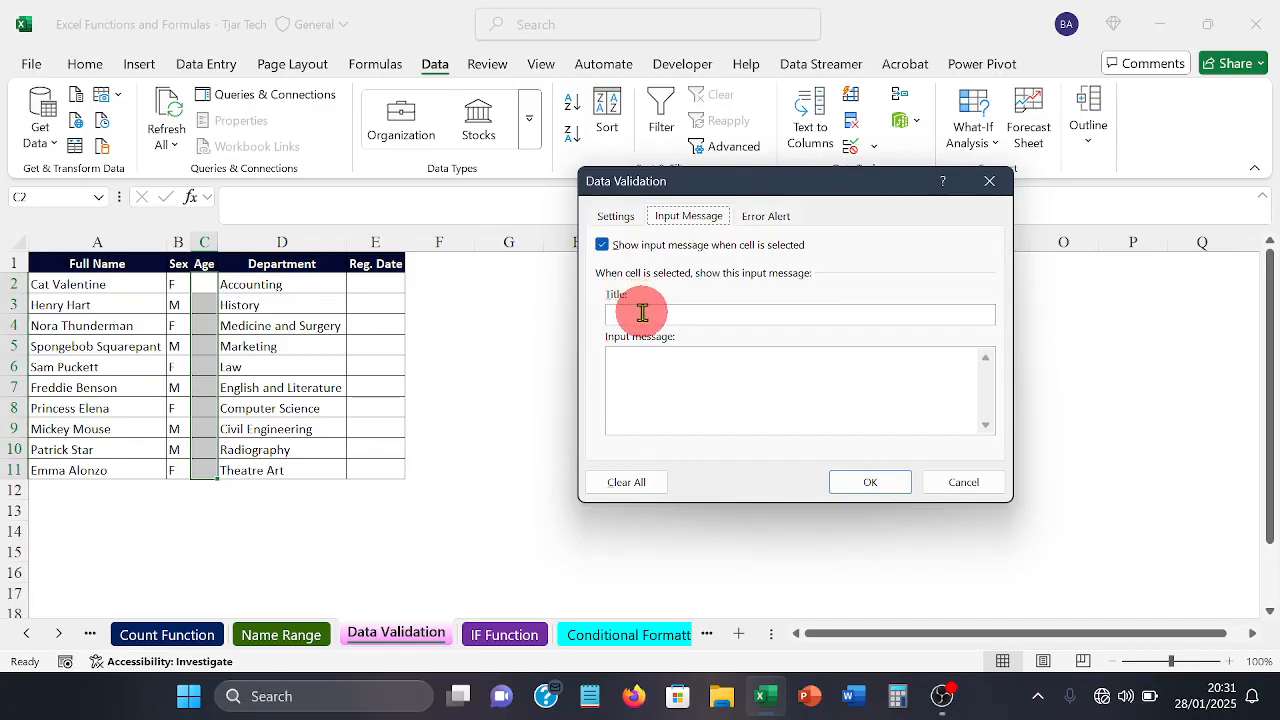
{"action": "left_click", "coordinate": [766, 222]}
{"action": "left_click", "coordinate": [634, 219]}
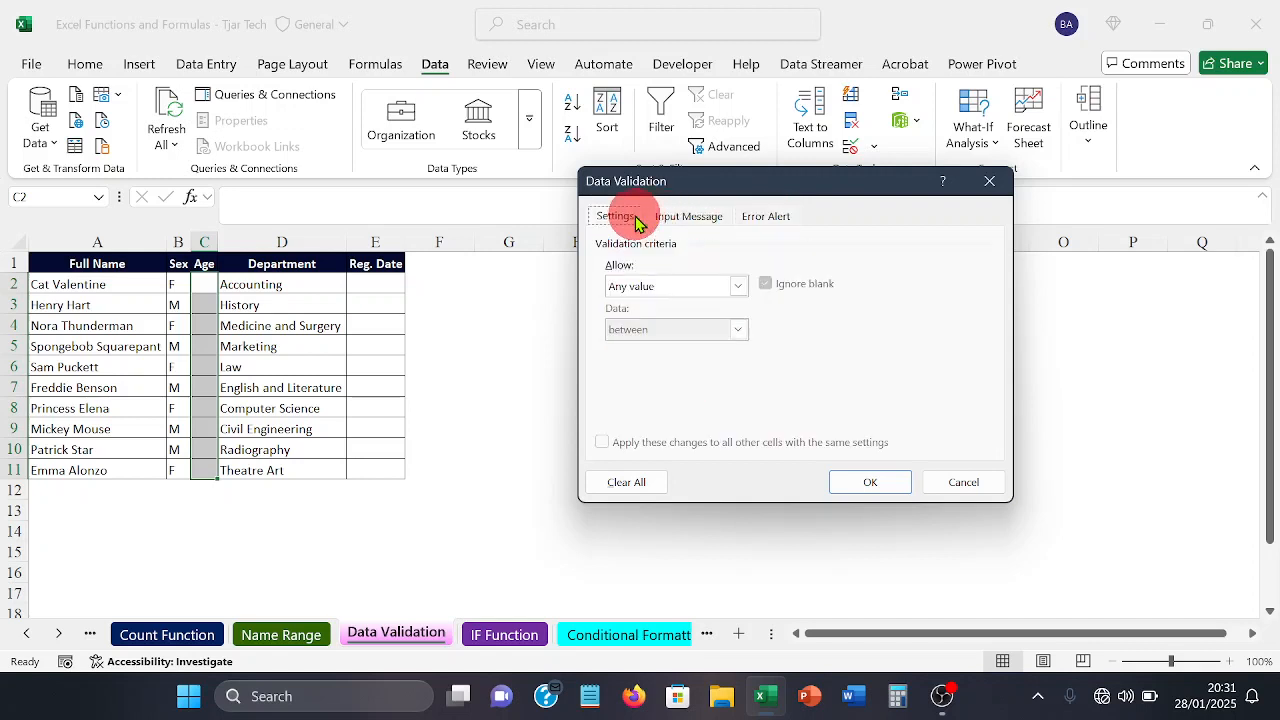
Step: Restrict the Age cells to whole numbers between 13 and 19
{"action": "left_click", "coordinate": [738, 286]}
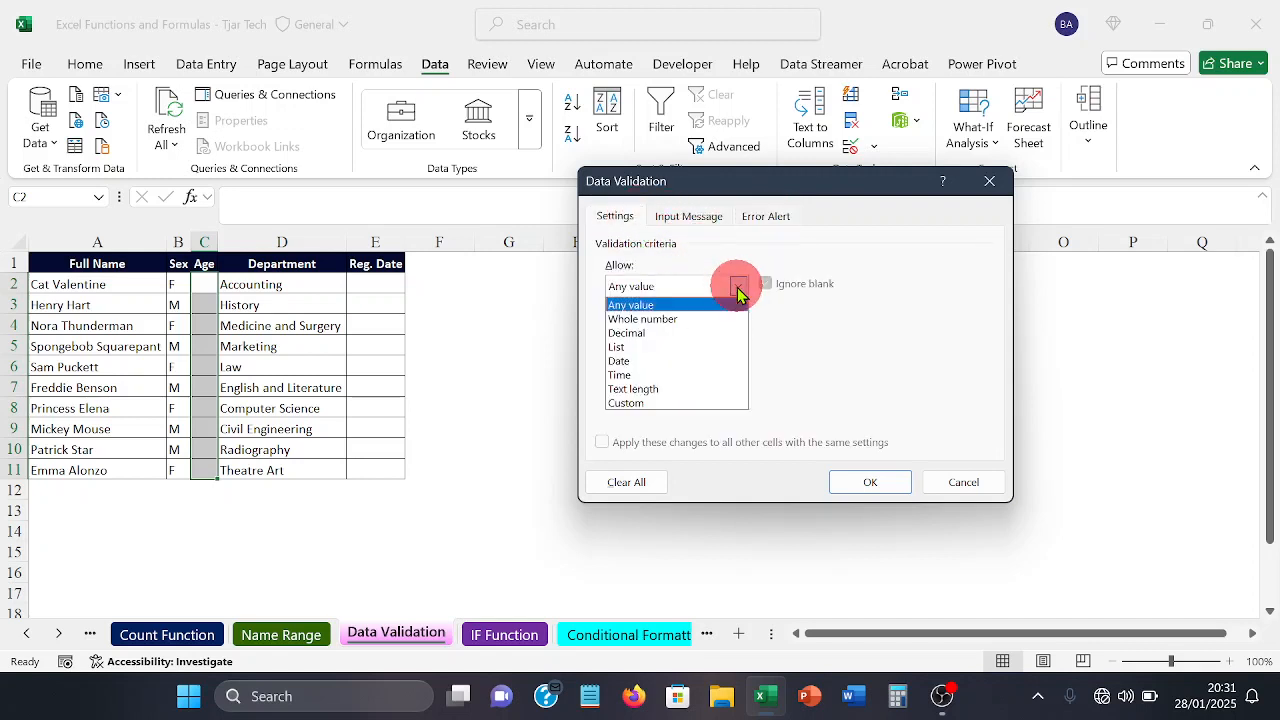
{"action": "left_click", "coordinate": [686, 319]}
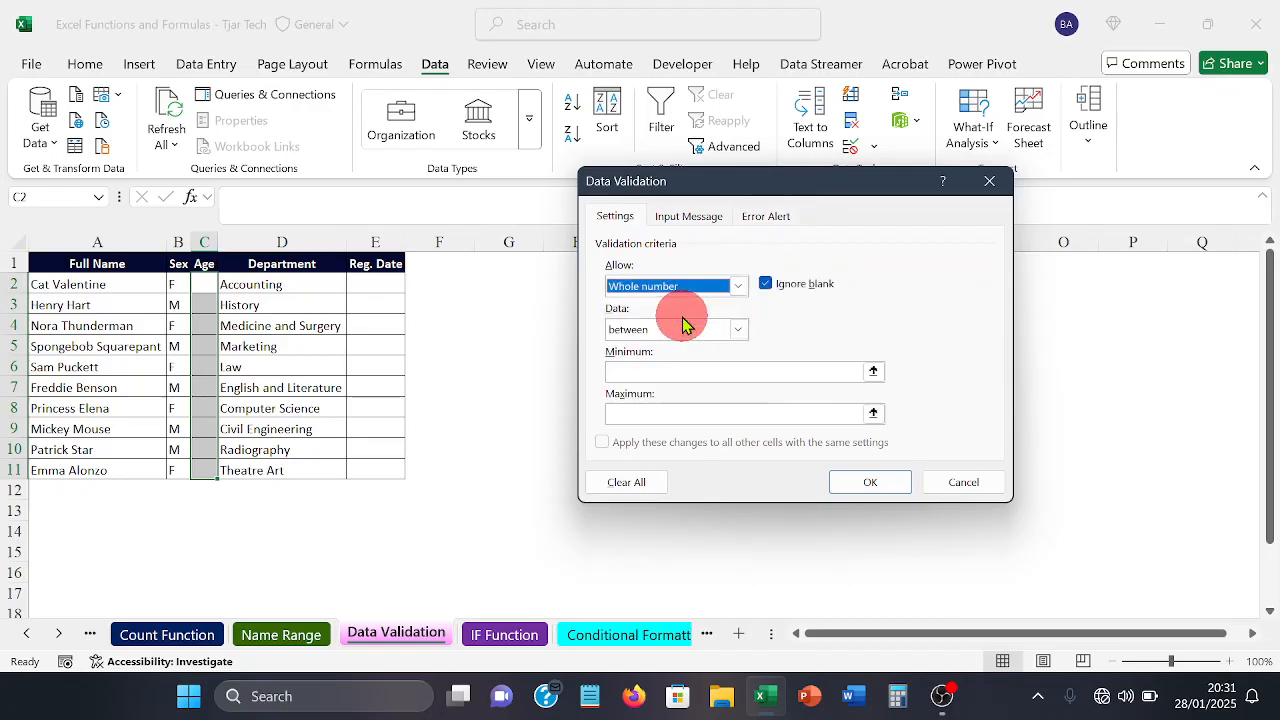
{"action": "left_click", "coordinate": [686, 368]}
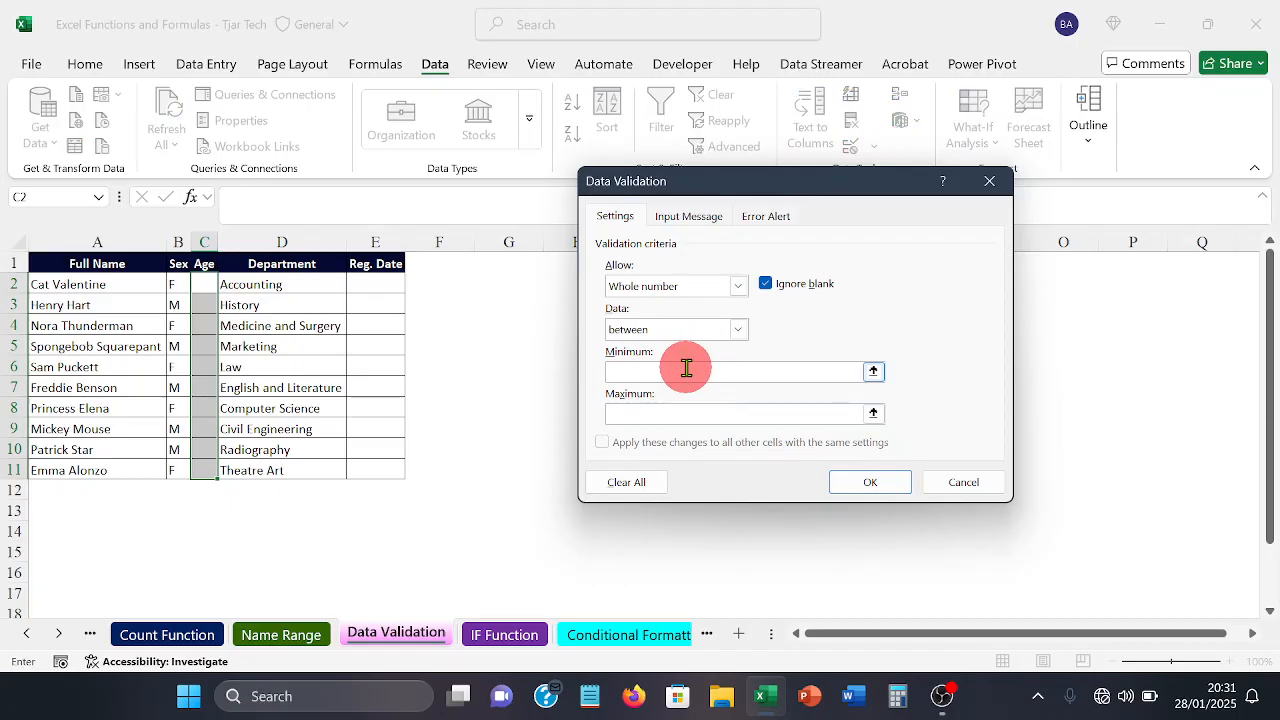
{"action": "type", "text": "13"}
{"action": "key", "text": "Tab"}
{"action": "type", "text": "19"}
Step: Give the Age cells' validation input message the title "Student Age"
{"action": "left_click", "coordinate": [690, 215]}
{"action": "left_click", "coordinate": [704, 315]}
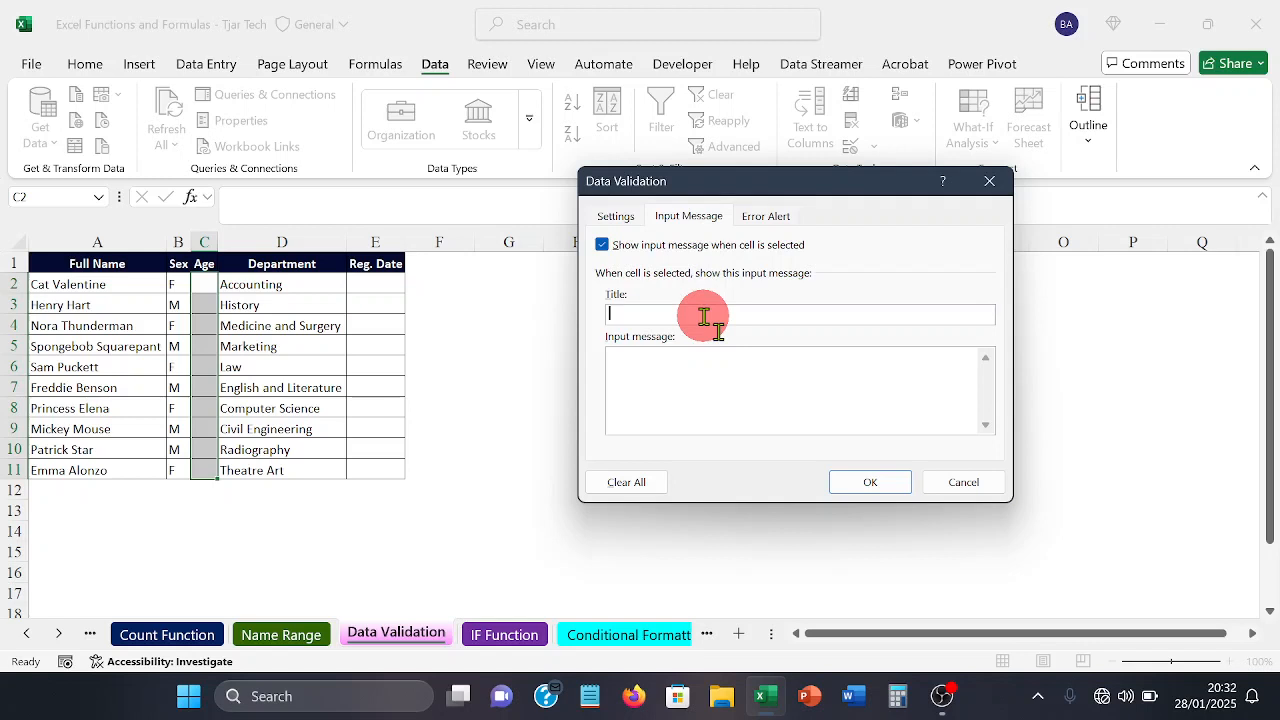
{"action": "type", "text": "Student Age"}
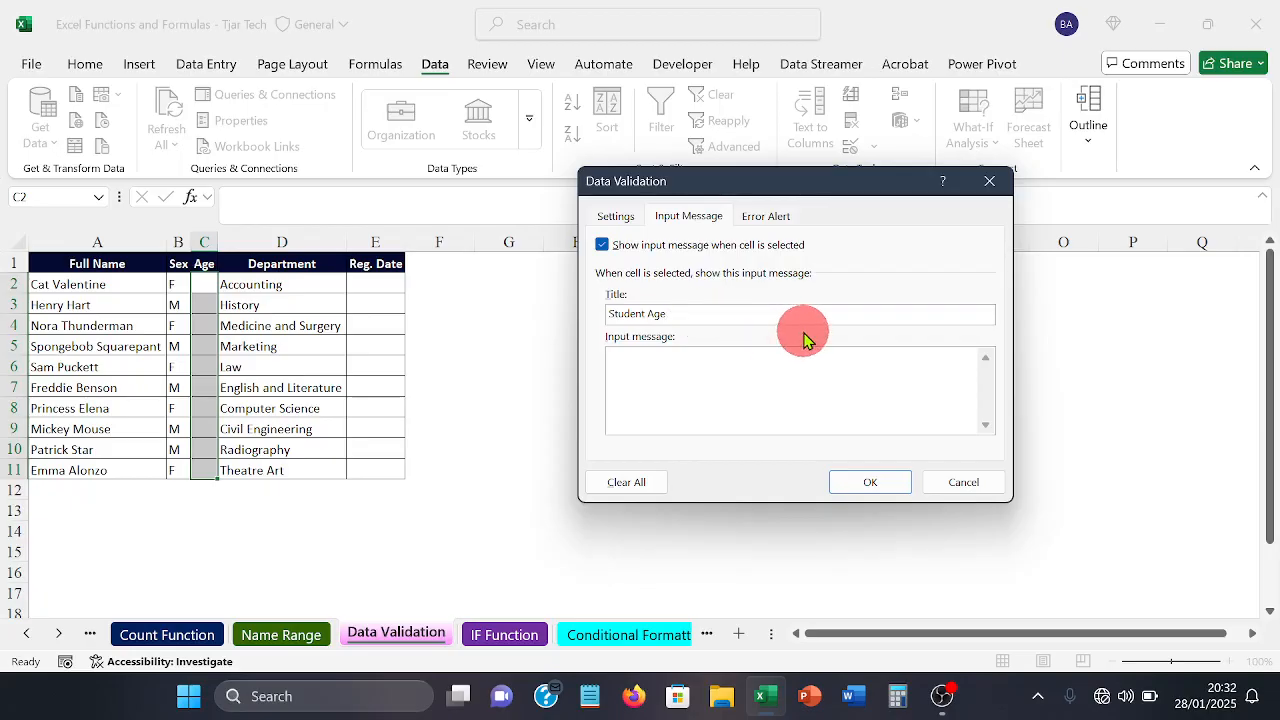
Step: Write "Enter eligible age" as the input message text for the Age cells
{"action": "left_click", "coordinate": [770, 376]}
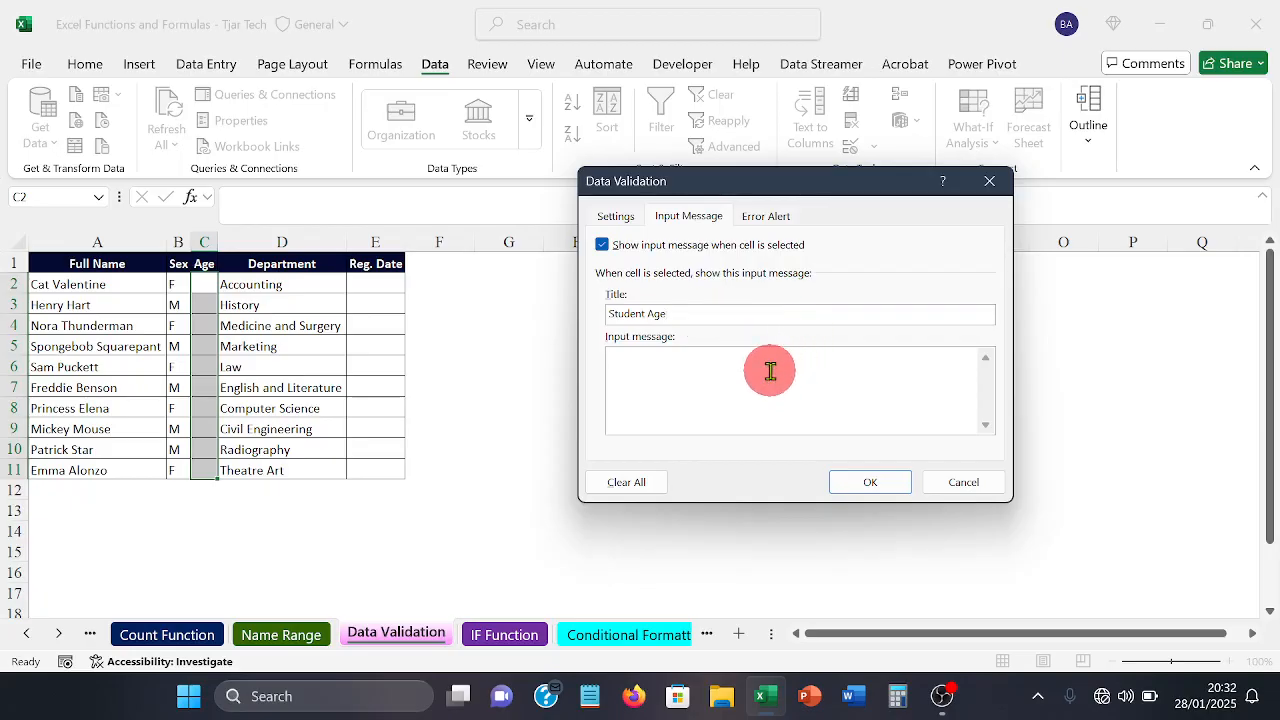
{"action": "type", "text": "e"}
{"action": "key", "text": "BackSpace"}
{"action": "type", "text": "F"}
{"action": "type", "text": "nter"}
{"action": "type", "text": " e"}
{"action": "type", "text": "ligi"}
{"action": "type", "text": "b"}
{"action": "key", "text": "BackSpace"}
{"action": "key", "text": "BackSpace"}
{"action": "key", "text": "BackSpace"}
{"action": "key", "text": "BackSpace"}
{"action": "key", "text": "BackSpace"}
{"action": "key", "text": "BackSpace"}
{"action": "type", "text": "eligible age"}
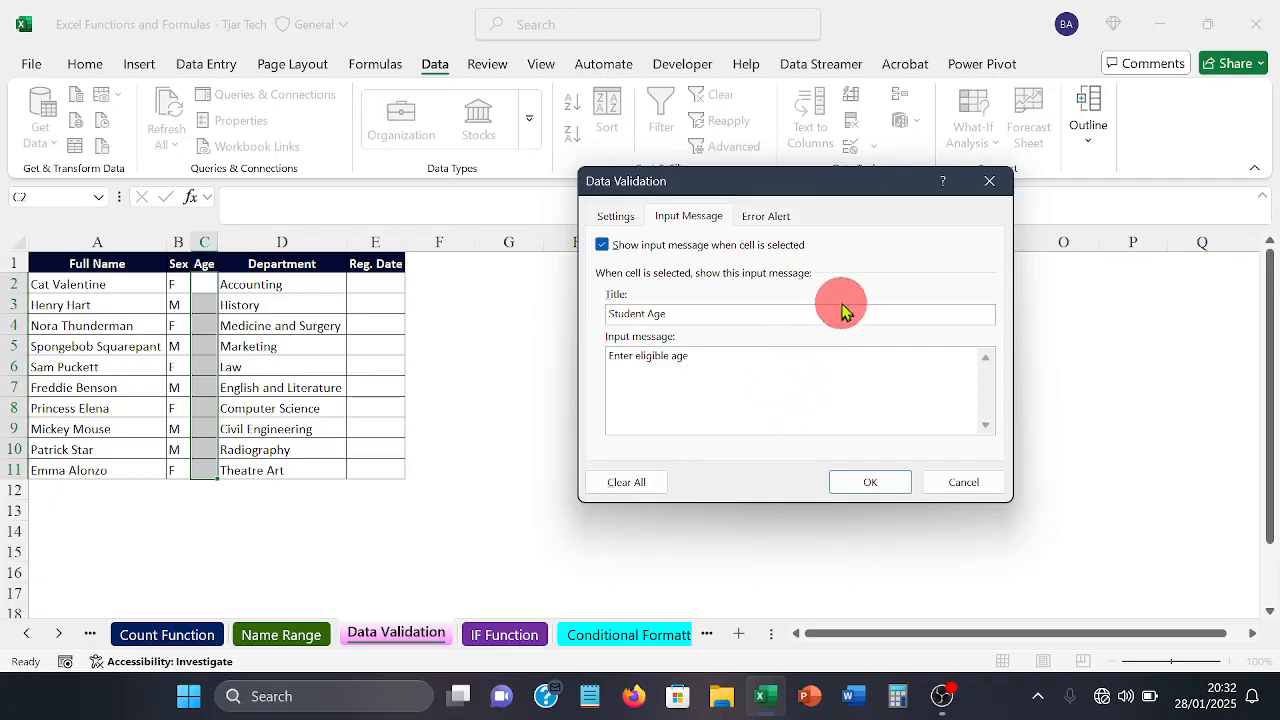
Step: Set the error alert's title to "STOP" and its message to "Invalid age", and apply the validation to the Age cells
{"action": "left_click", "coordinate": [766, 226]}
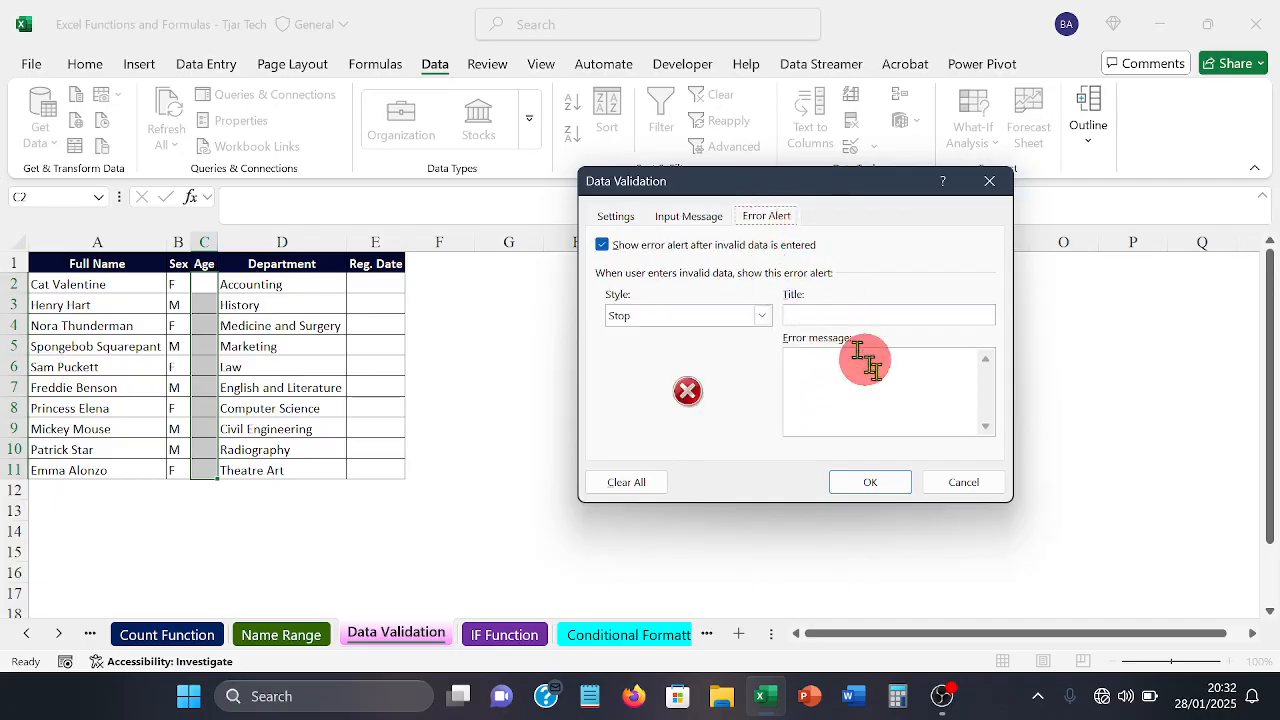
{"action": "left_click", "coordinate": [900, 314]}
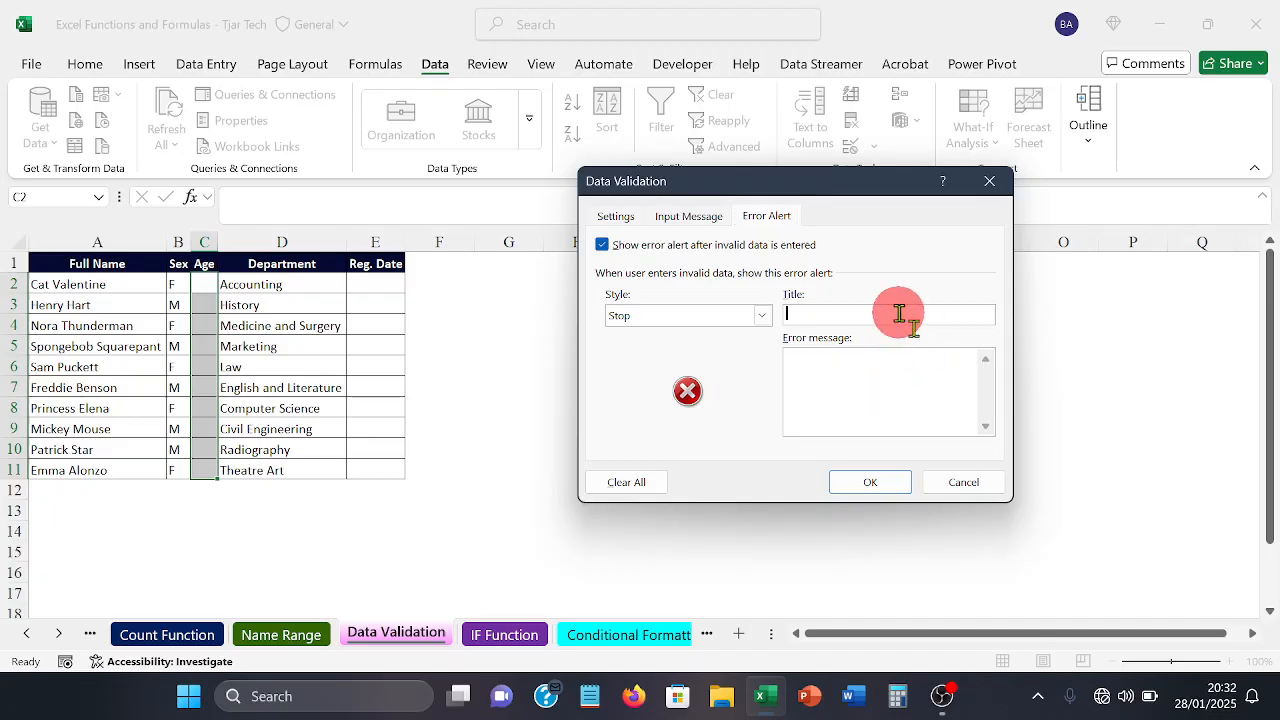
{"action": "left_click", "coordinate": [881, 322]}
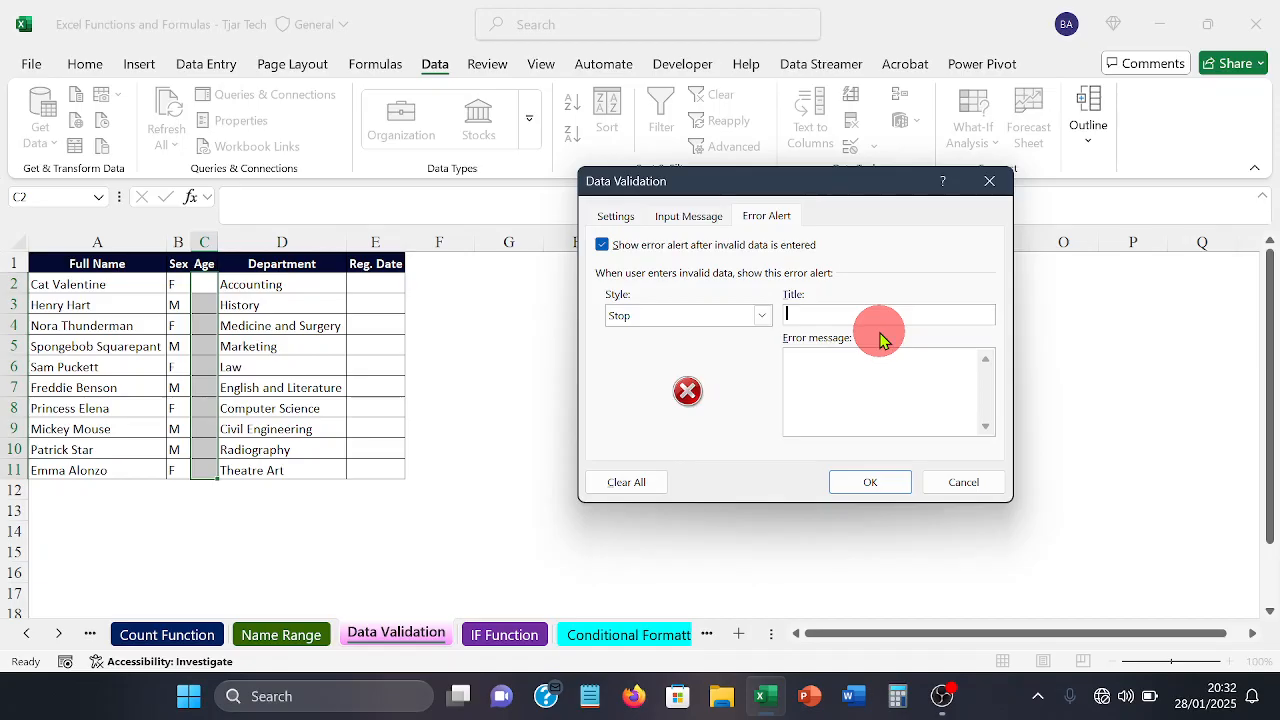
{"action": "type", "text": "STOP"}
{"action": "left_click", "coordinate": [806, 405]}
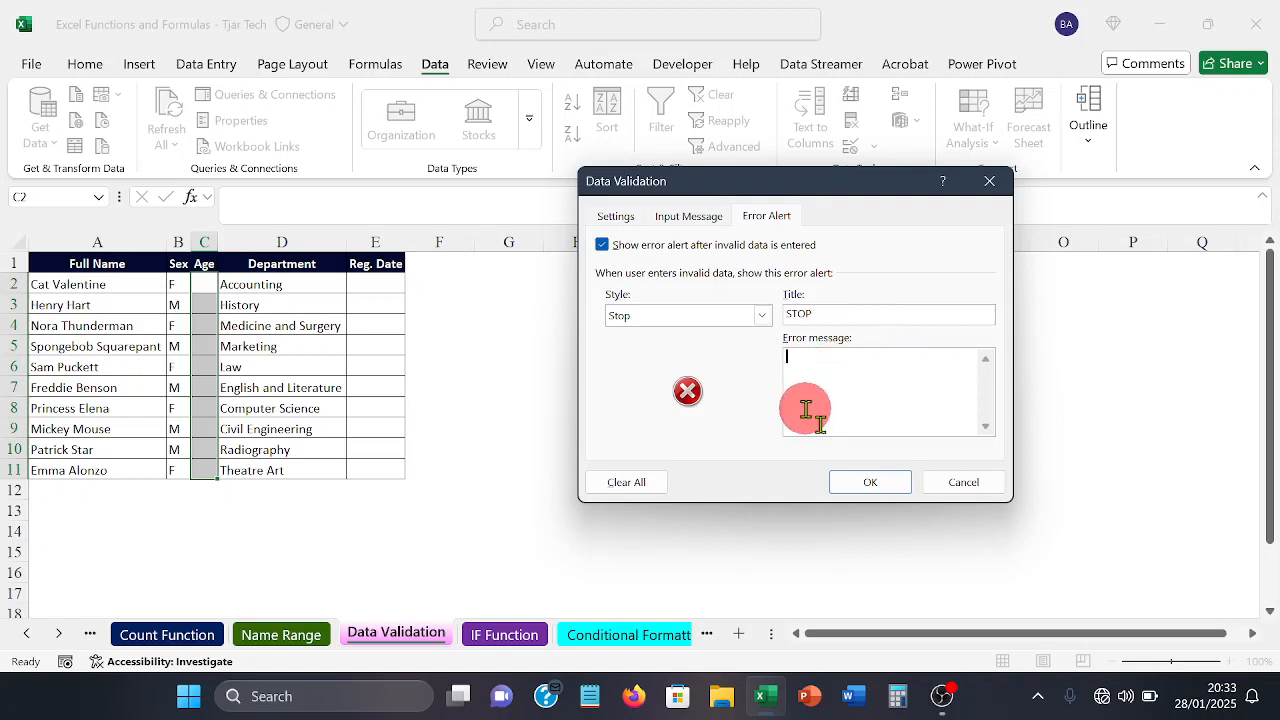
{"action": "type", "text": "Invalid age"}
{"action": "left_click", "coordinate": [870, 484]}
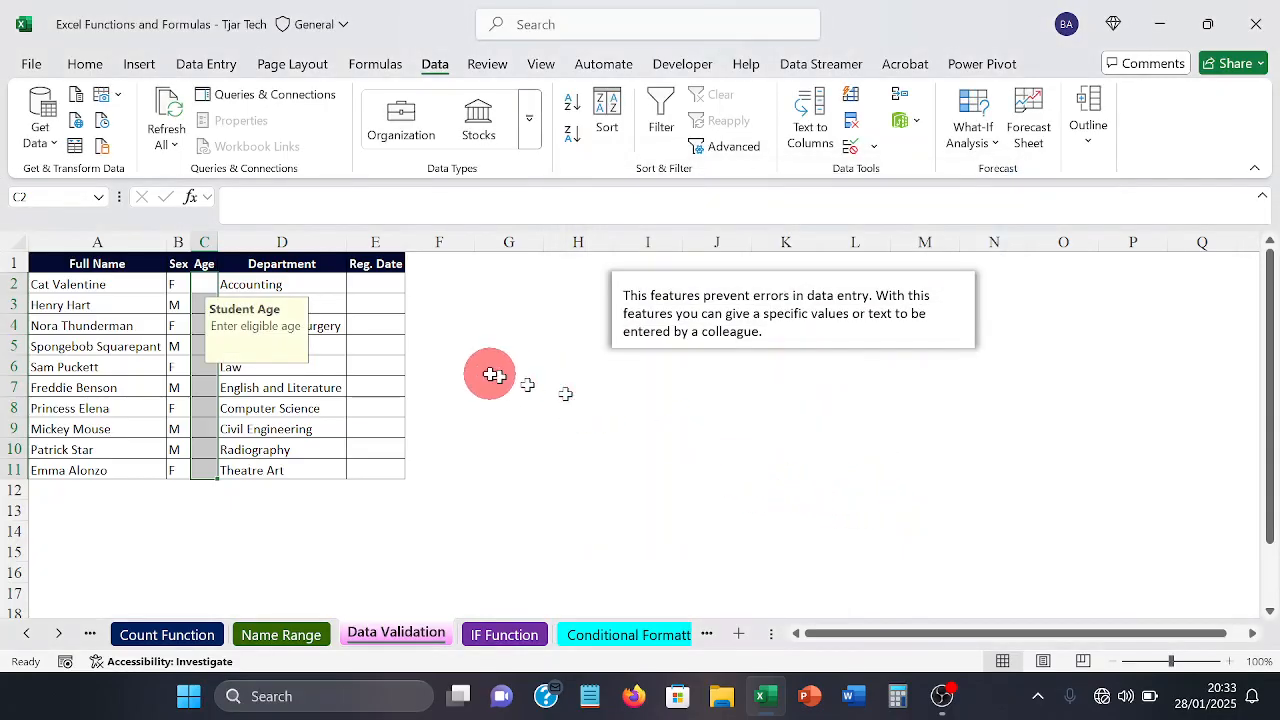
Step: Check the input message by selecting Age cell C3 between two empty cells outside the table
{"action": "left_click", "coordinate": [506, 385]}
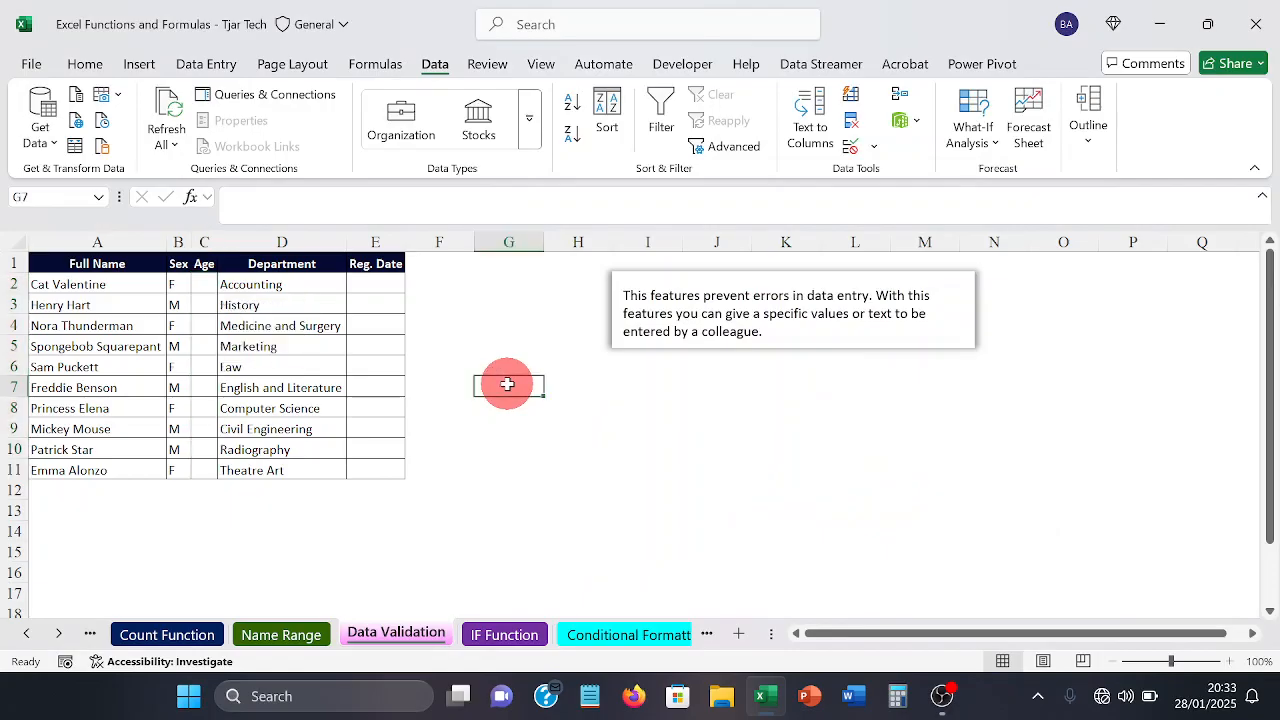
{"action": "left_click", "coordinate": [203, 295]}
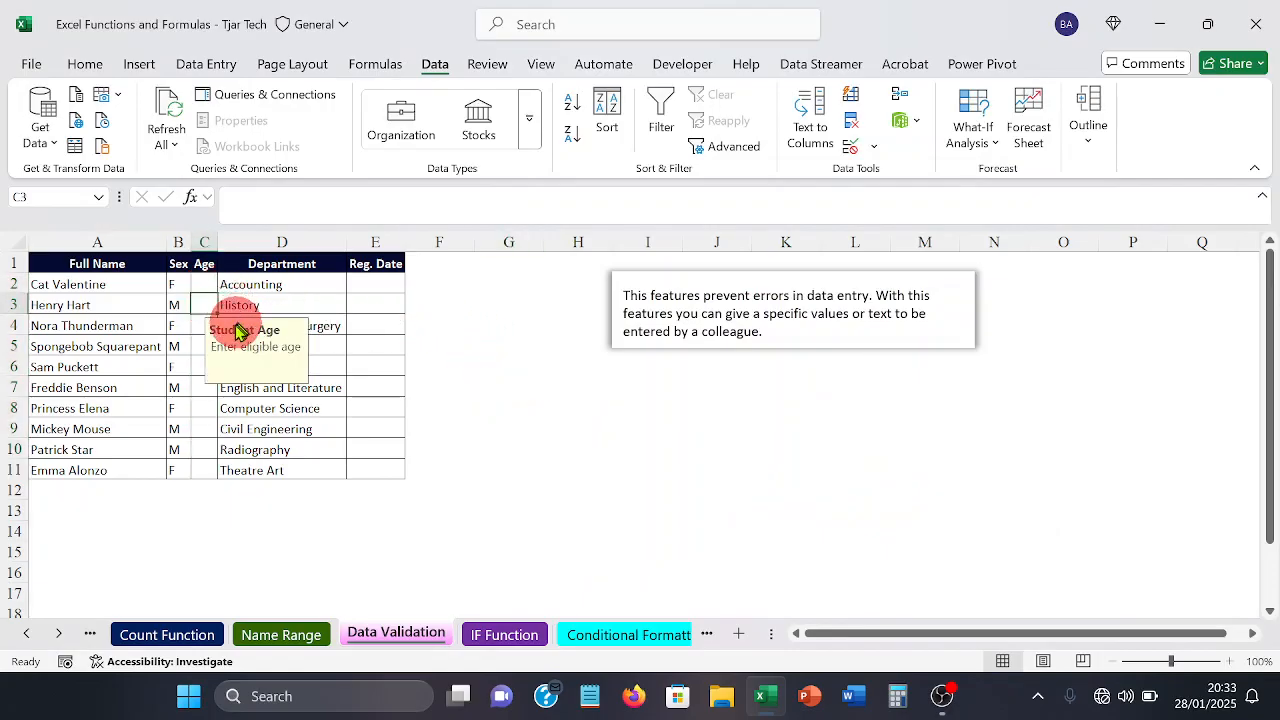
{"action": "left_click", "coordinate": [675, 467]}
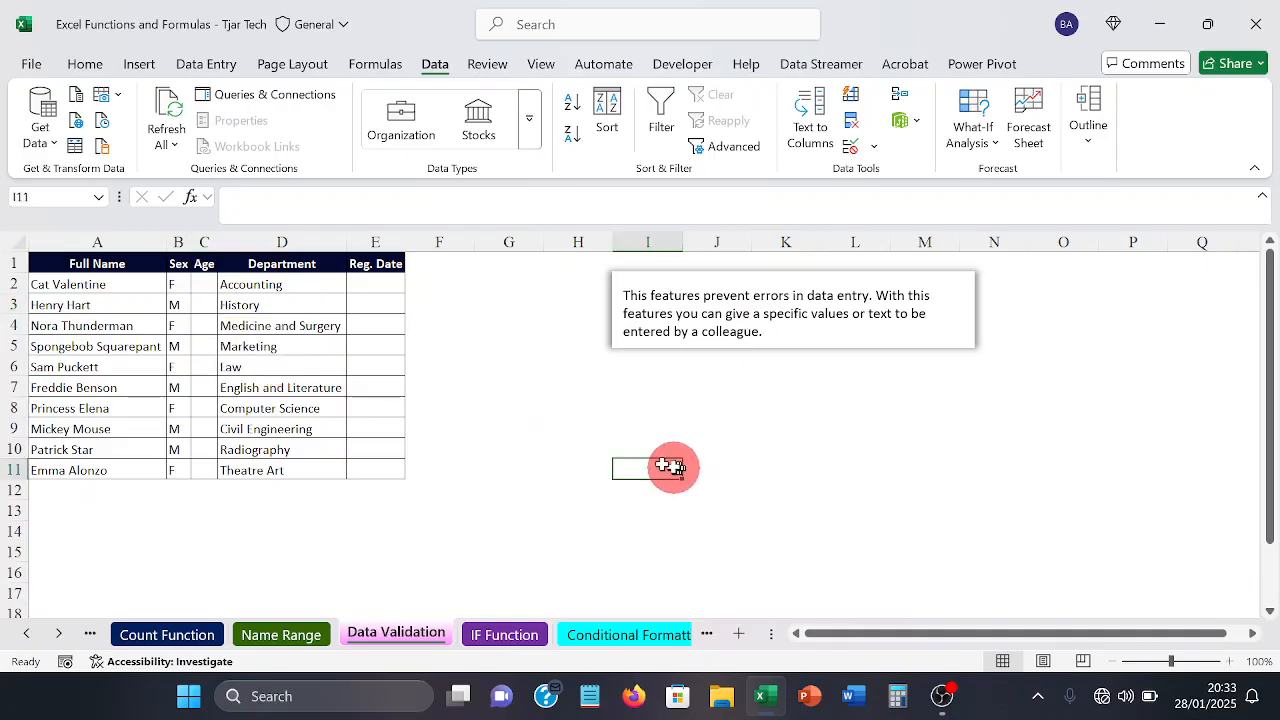
Step: Fill the Age cells C2:C8 with the valid ages 13, 14, 15, 16, 17, 18 and 19
{"action": "left_click", "coordinate": [208, 284]}
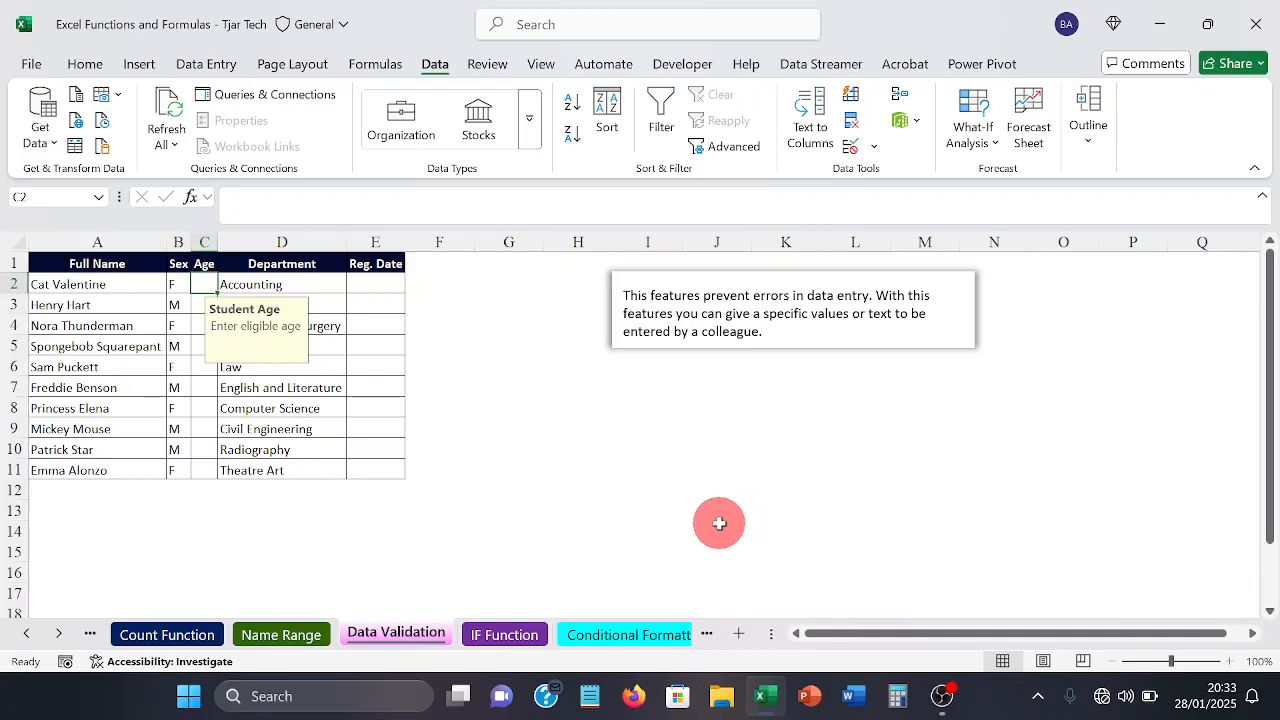
{"action": "type", "text": "13"}
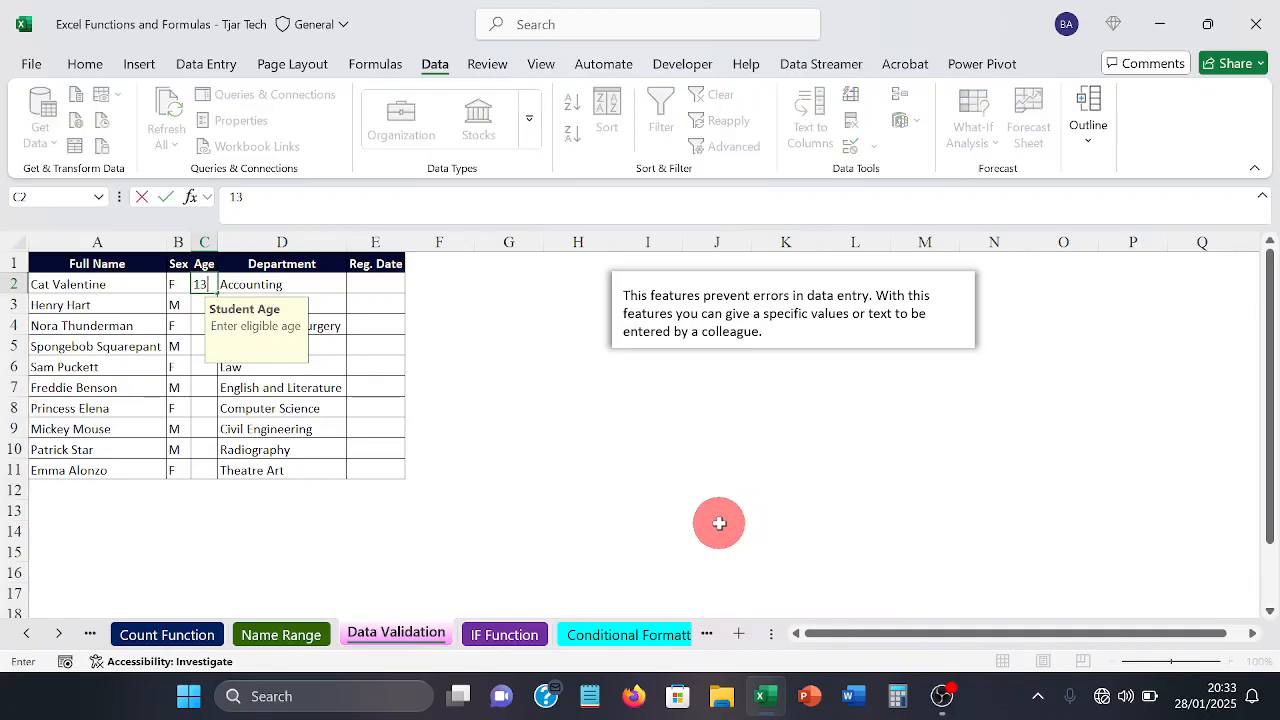
{"action": "key", "text": "Return"}
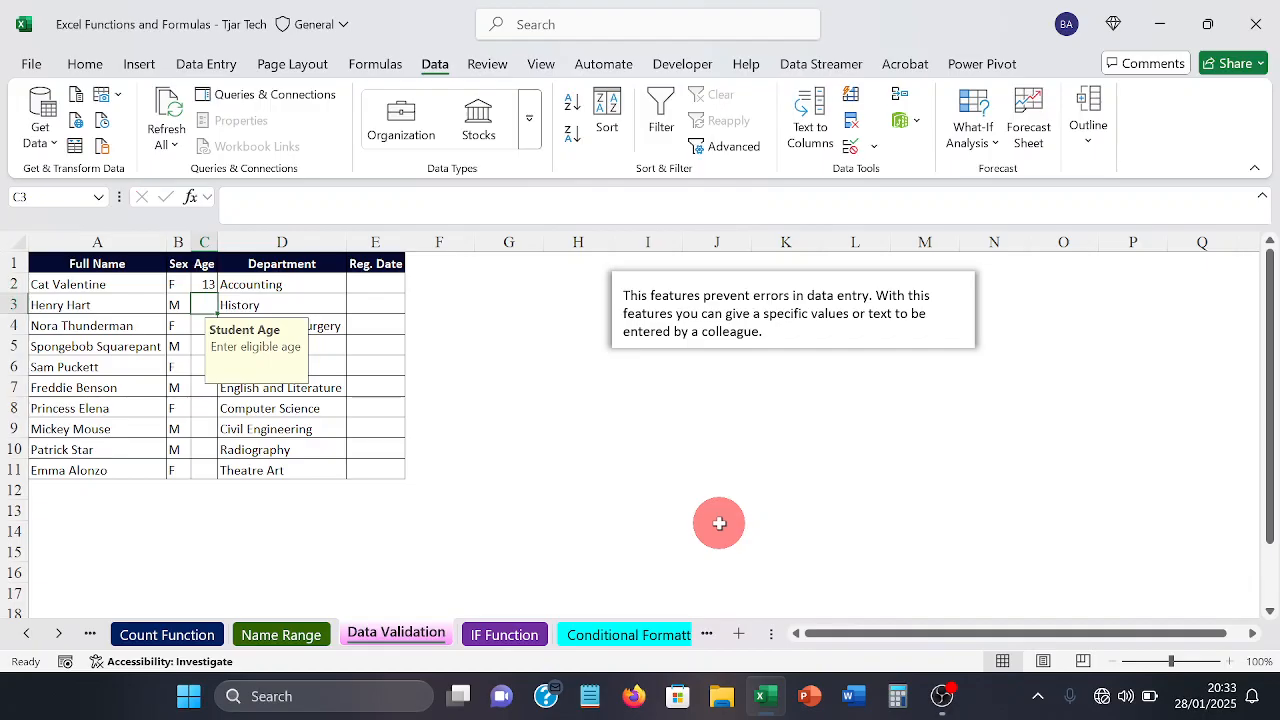
{"action": "type", "text": "14"}
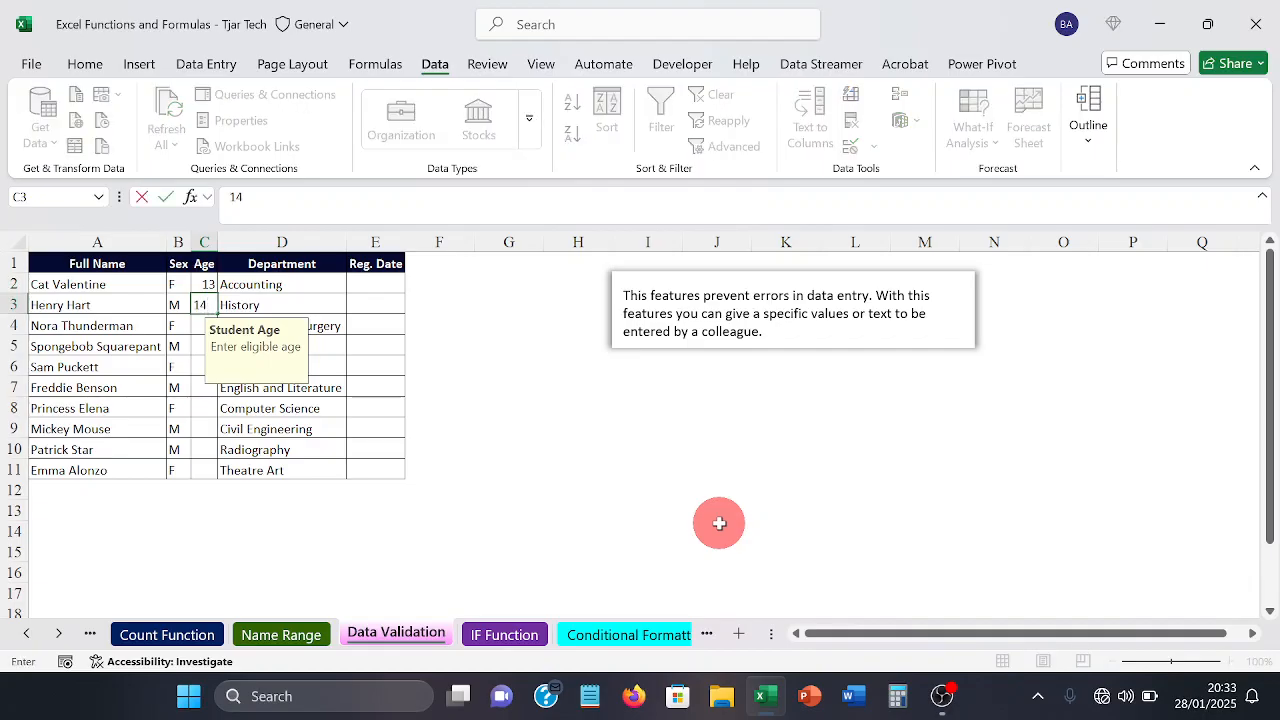
{"action": "key", "text": "Return"}
{"action": "type", "text": "15"}
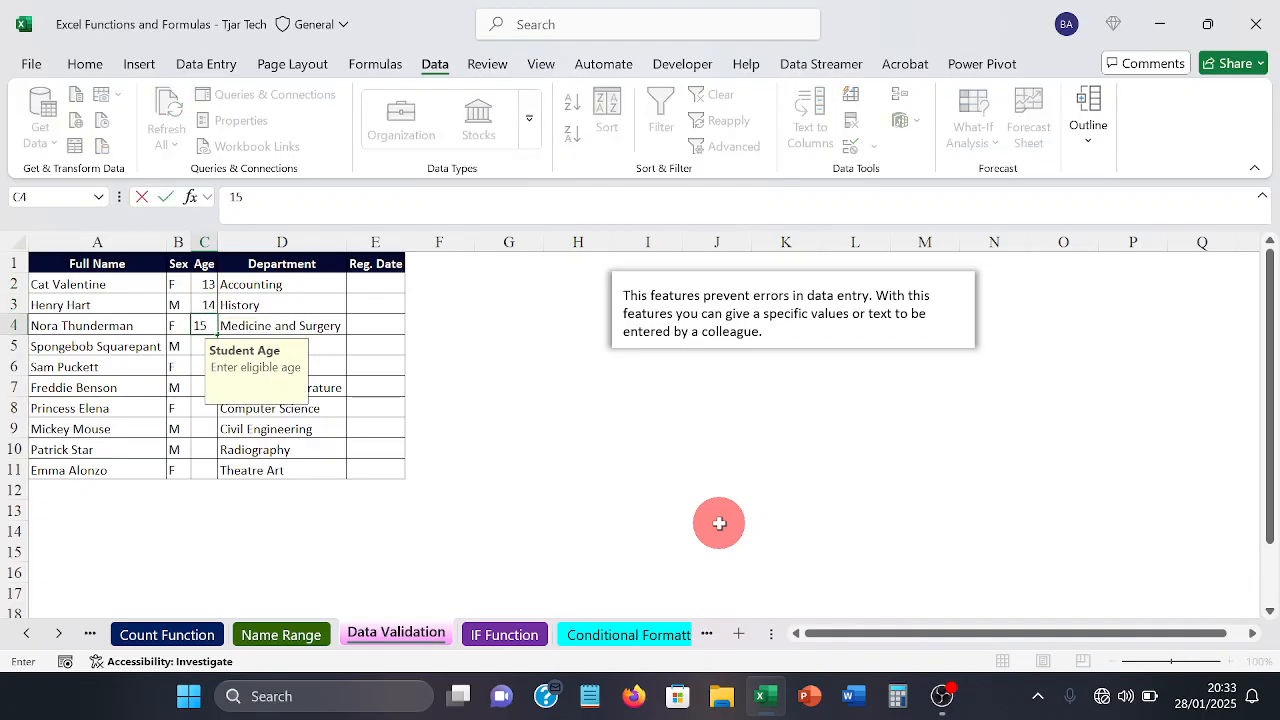
{"action": "key", "text": "Return"}
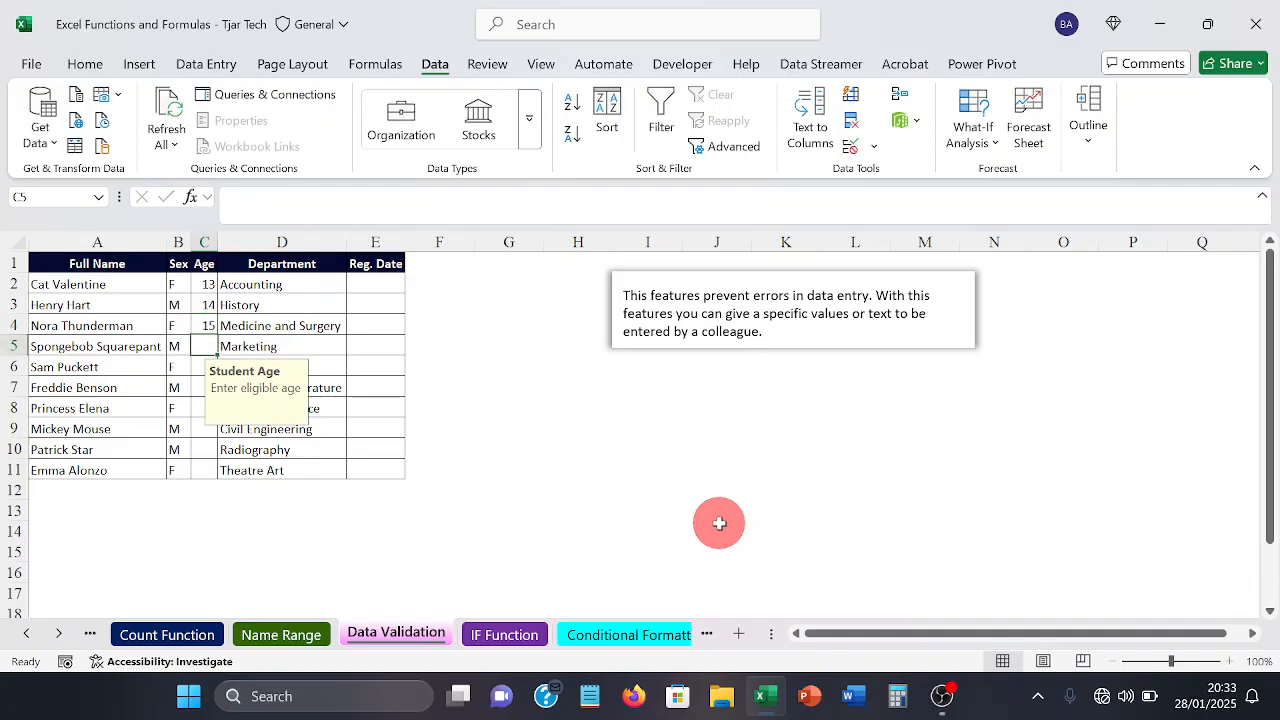
{"action": "type", "text": "16"}
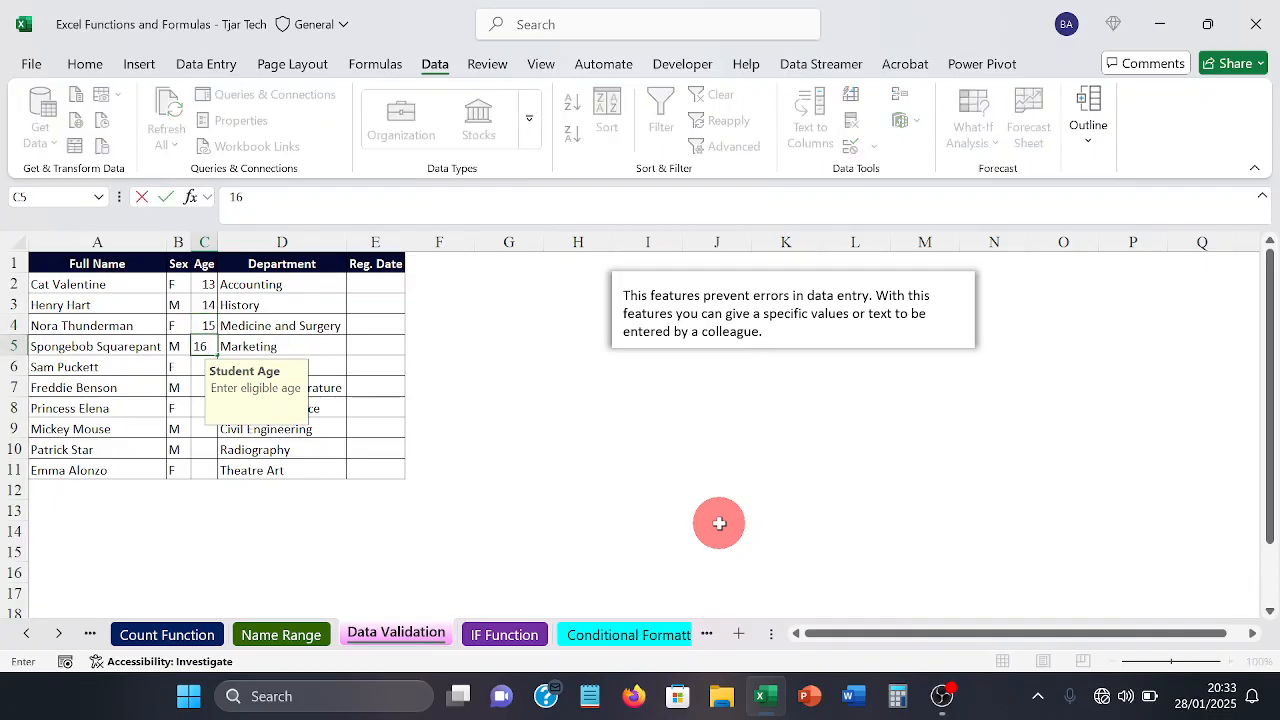
{"action": "key", "text": "Return"}
{"action": "type", "text": "1"}
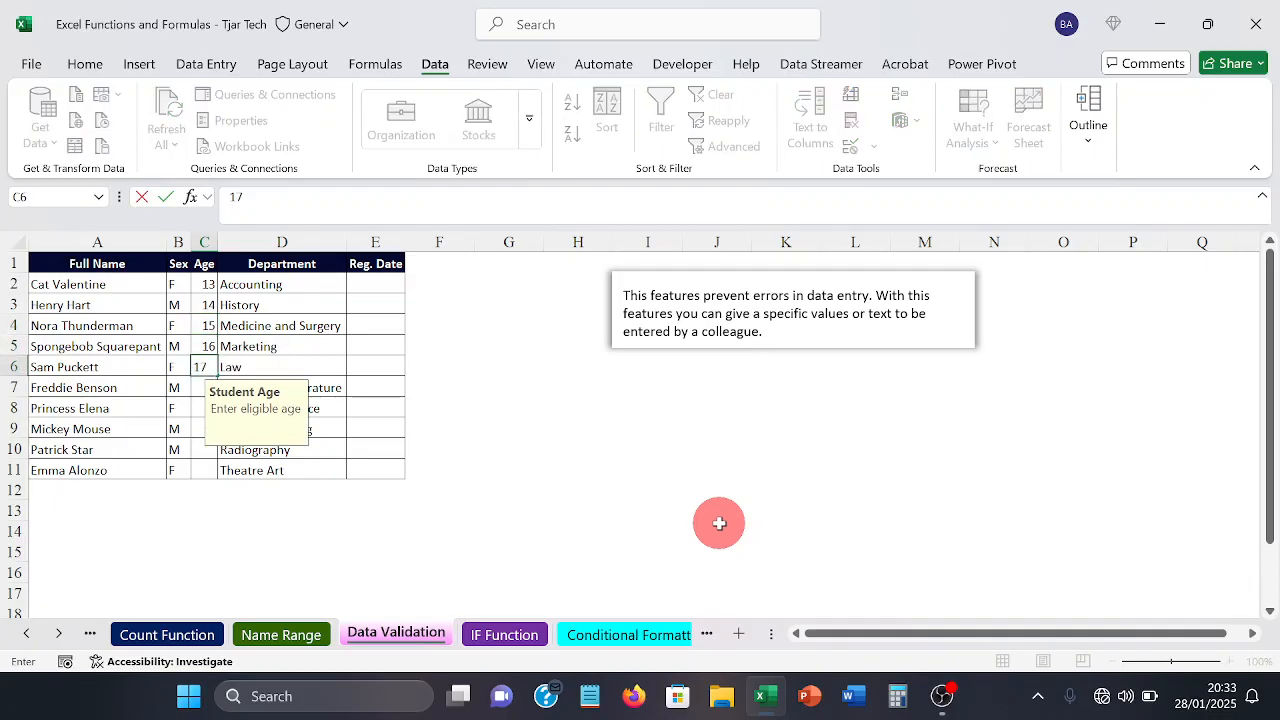
{"action": "type", "text": "7"}
{"action": "key", "text": "Return"}
{"action": "type", "text": "18"}
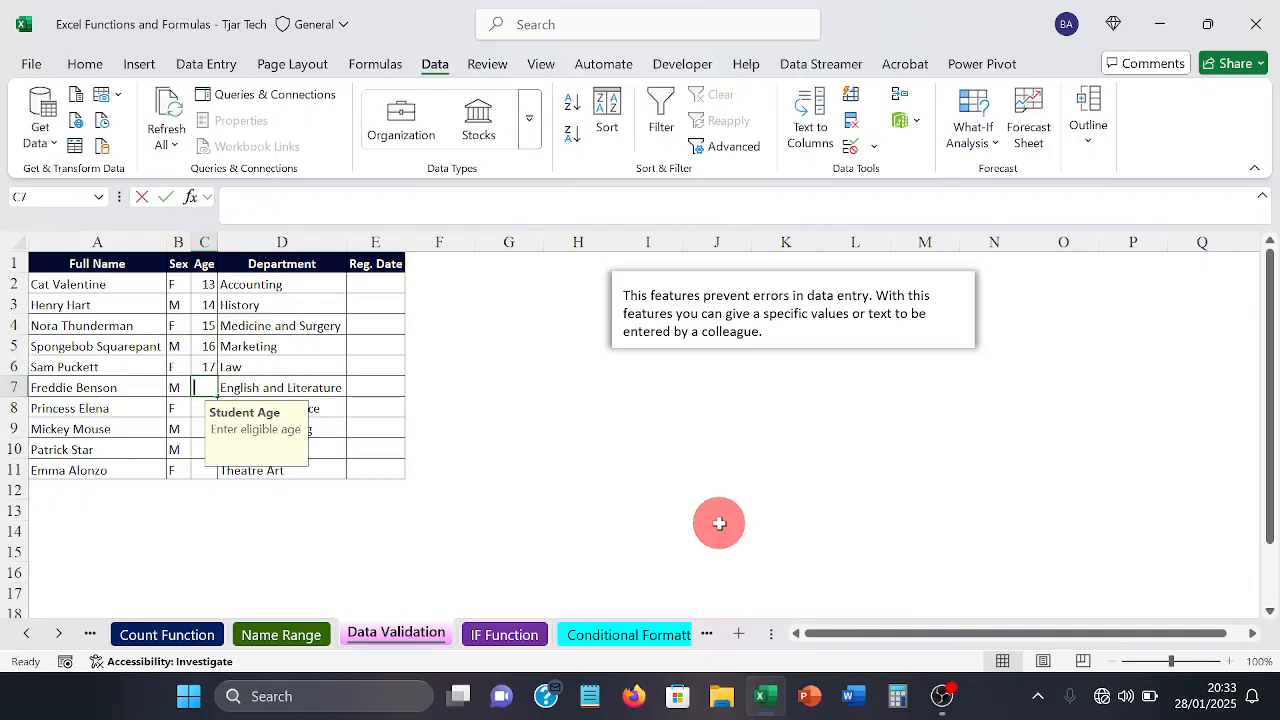
{"action": "key", "text": "Return"}
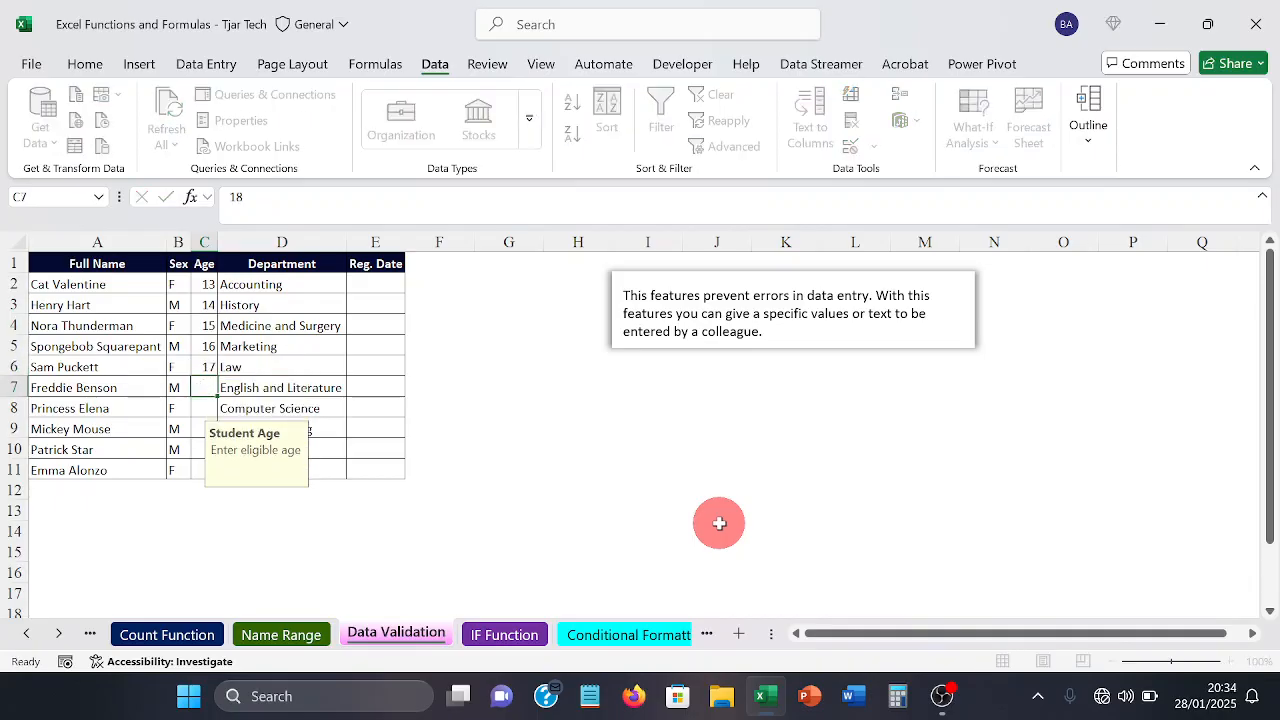
{"action": "type", "text": "19"}
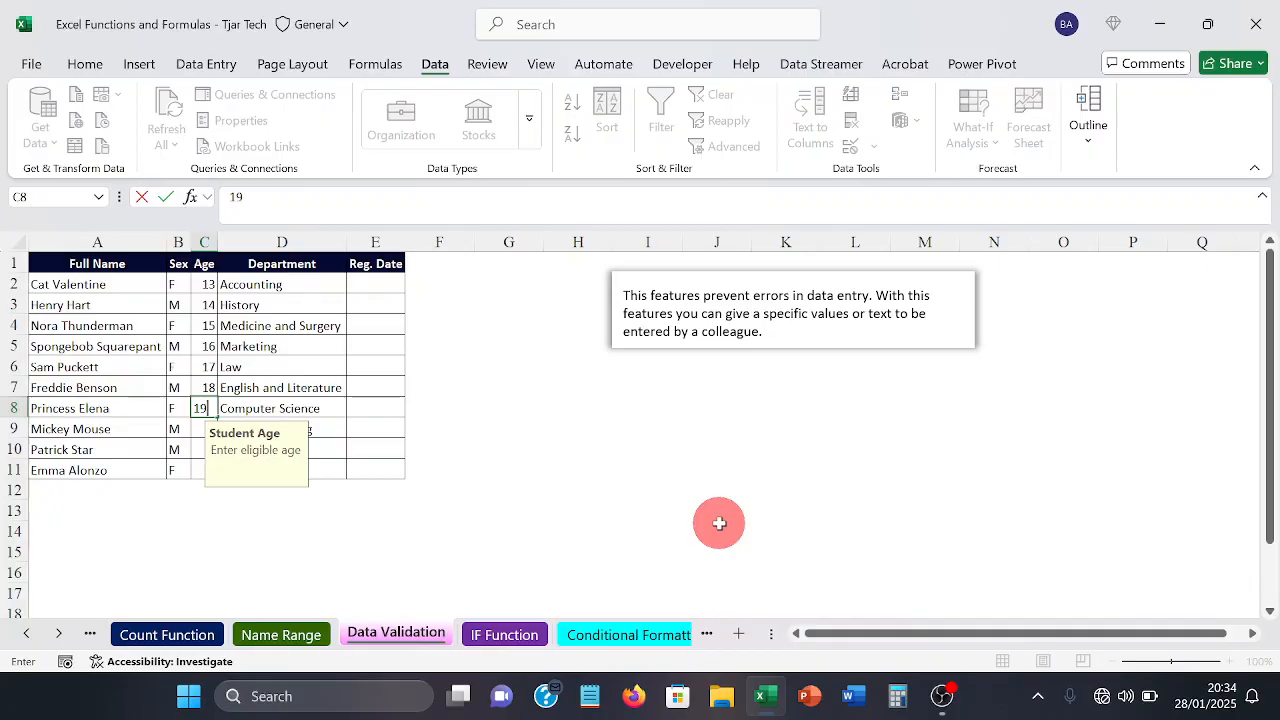
{"action": "key", "text": "Return"}
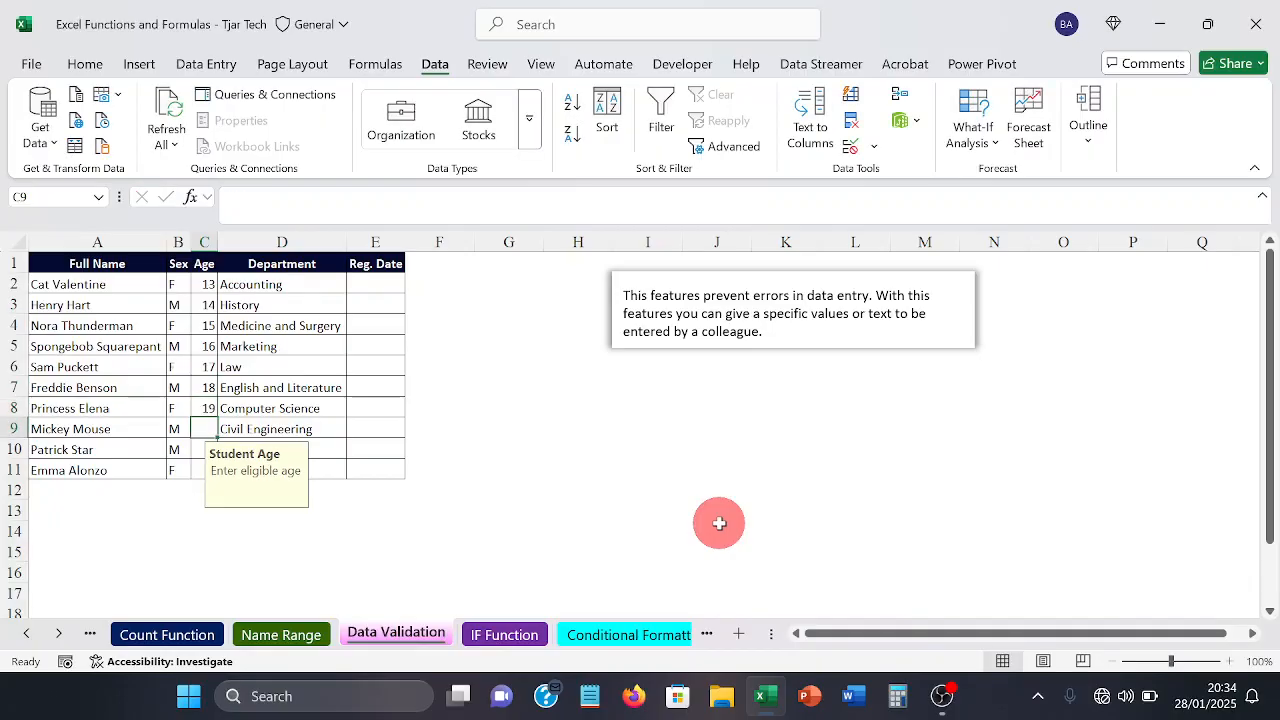
Step: Test the age restriction by trying the out-of-range ages 20 and 12 in cell C9, dismissing the error alert each time
{"action": "type", "text": "20"}
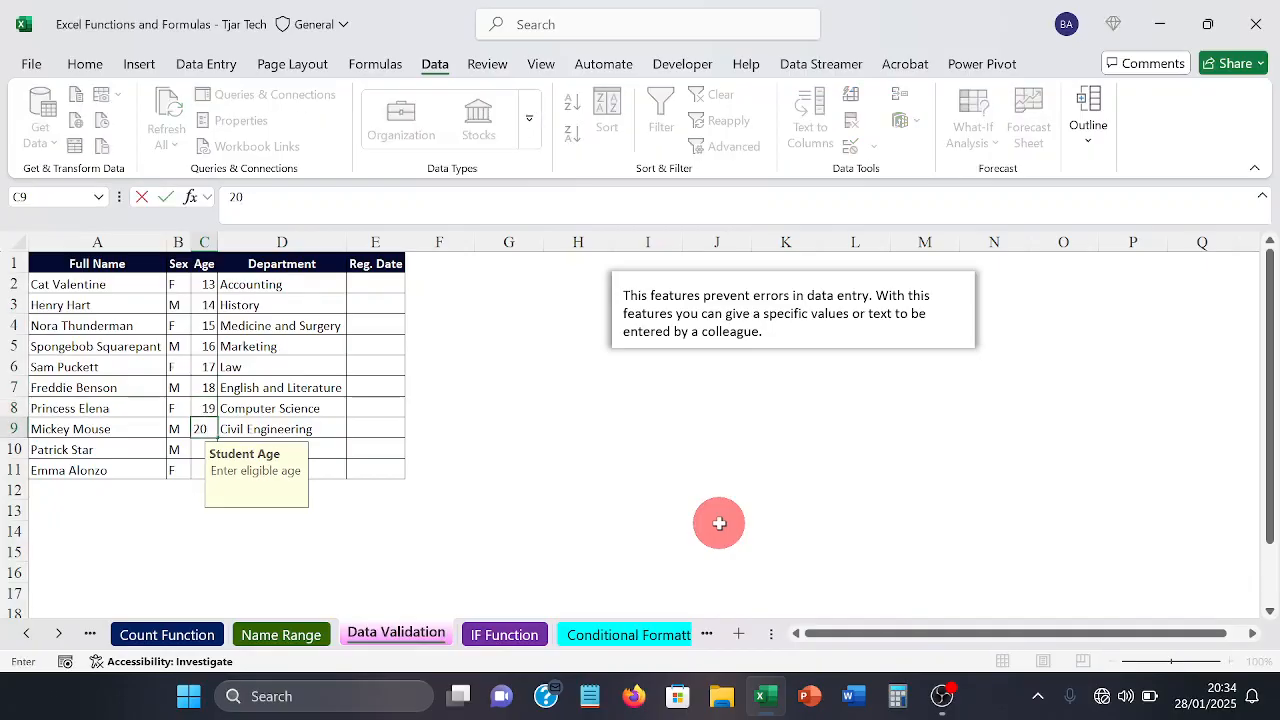
{"action": "key", "text": "Return"}
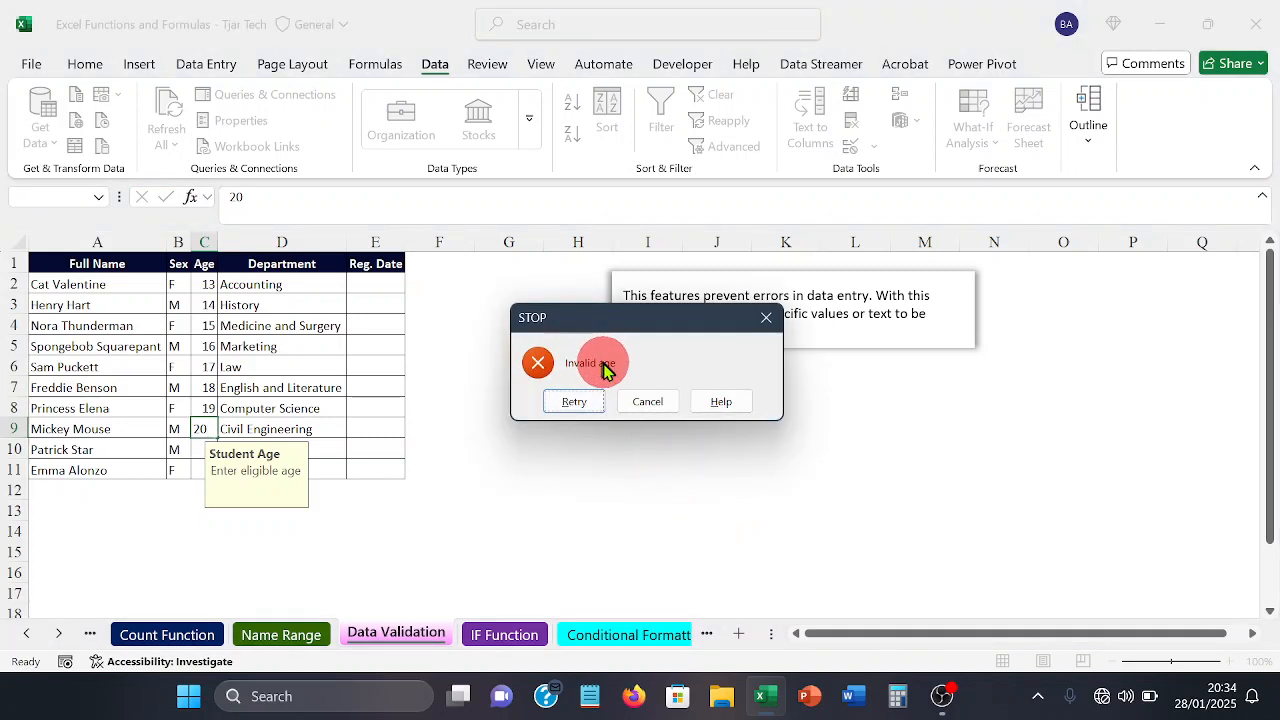
{"action": "left_click", "coordinate": [775, 315]}
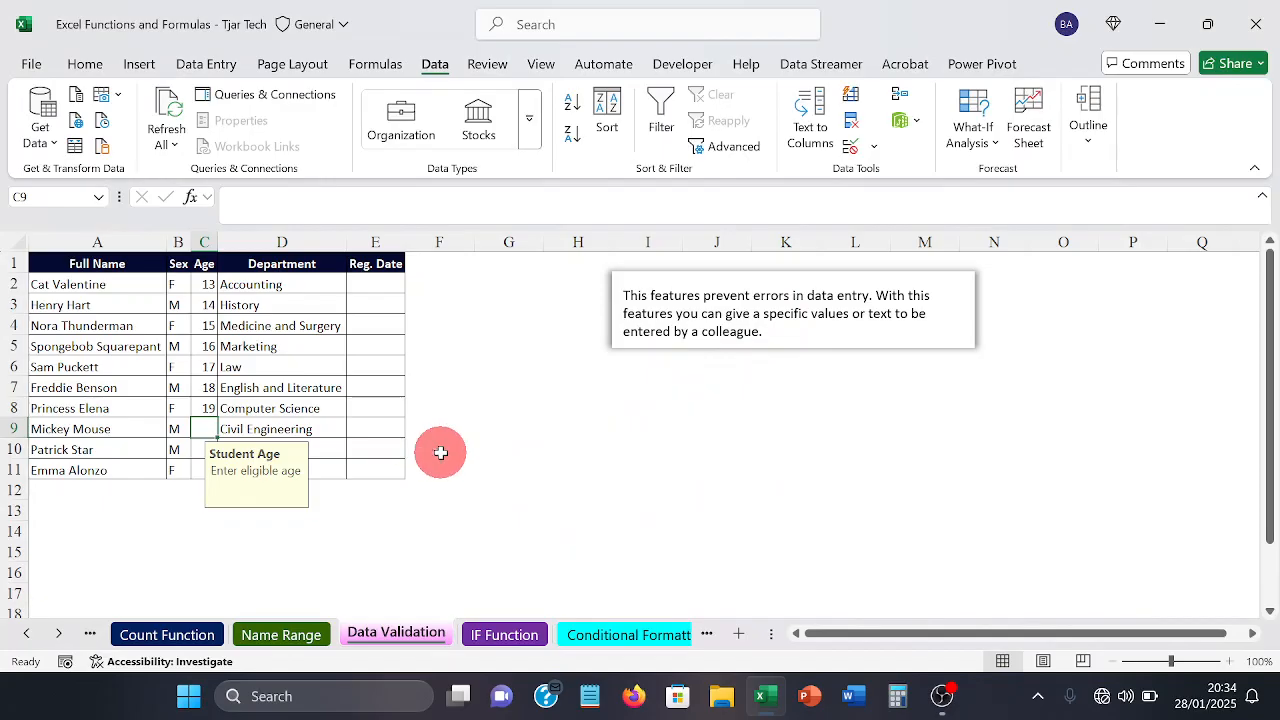
{"action": "type", "text": "1"}
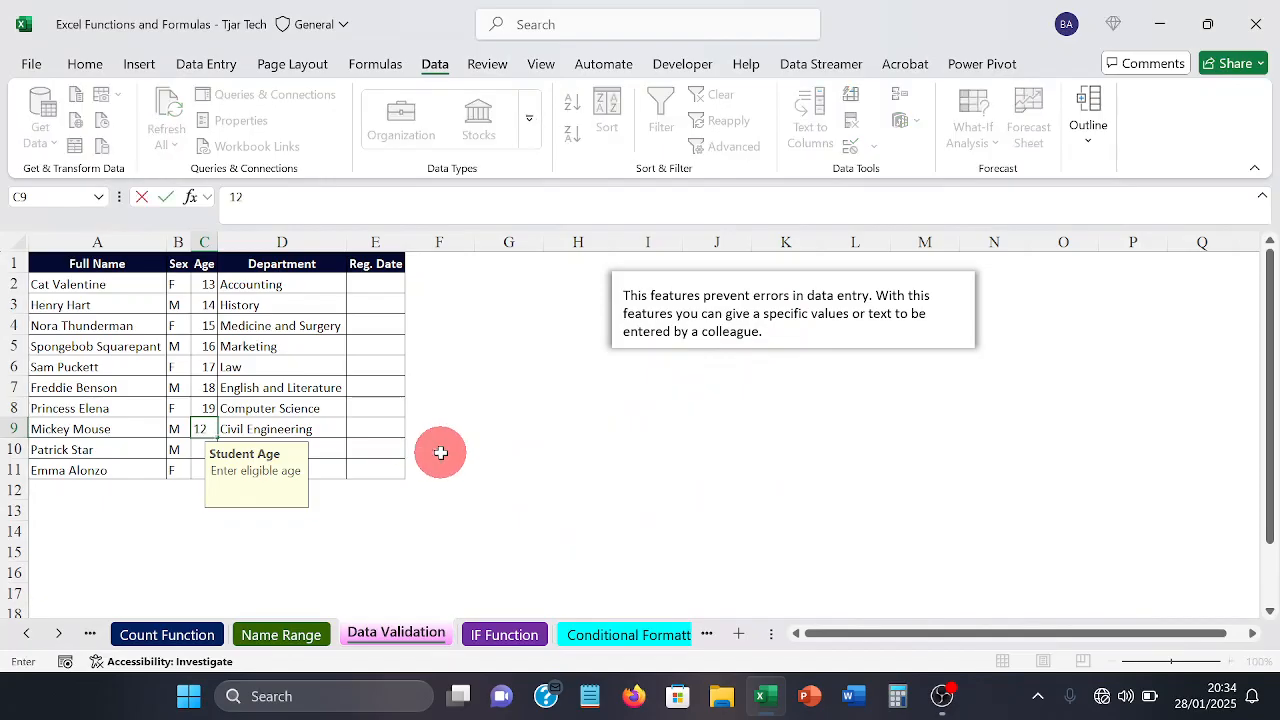
{"action": "type", "text": "2"}
{"action": "key", "text": "Return"}
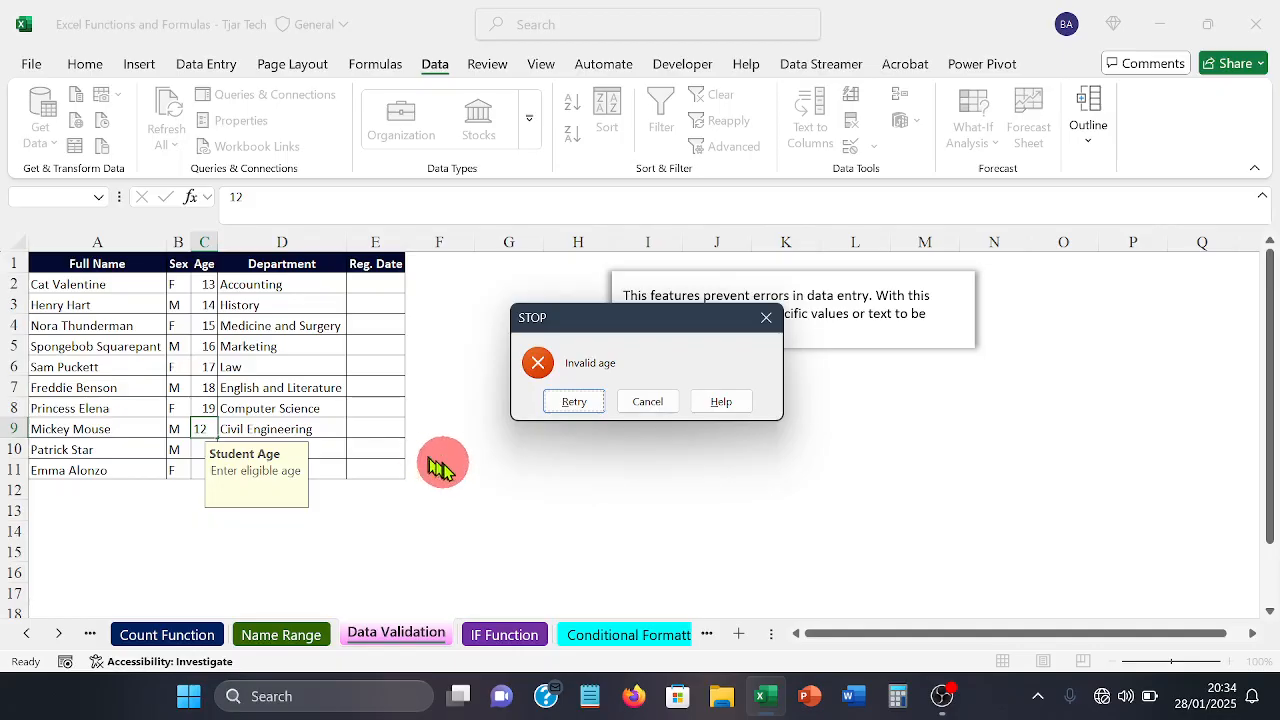
{"action": "left_click", "coordinate": [767, 320]}
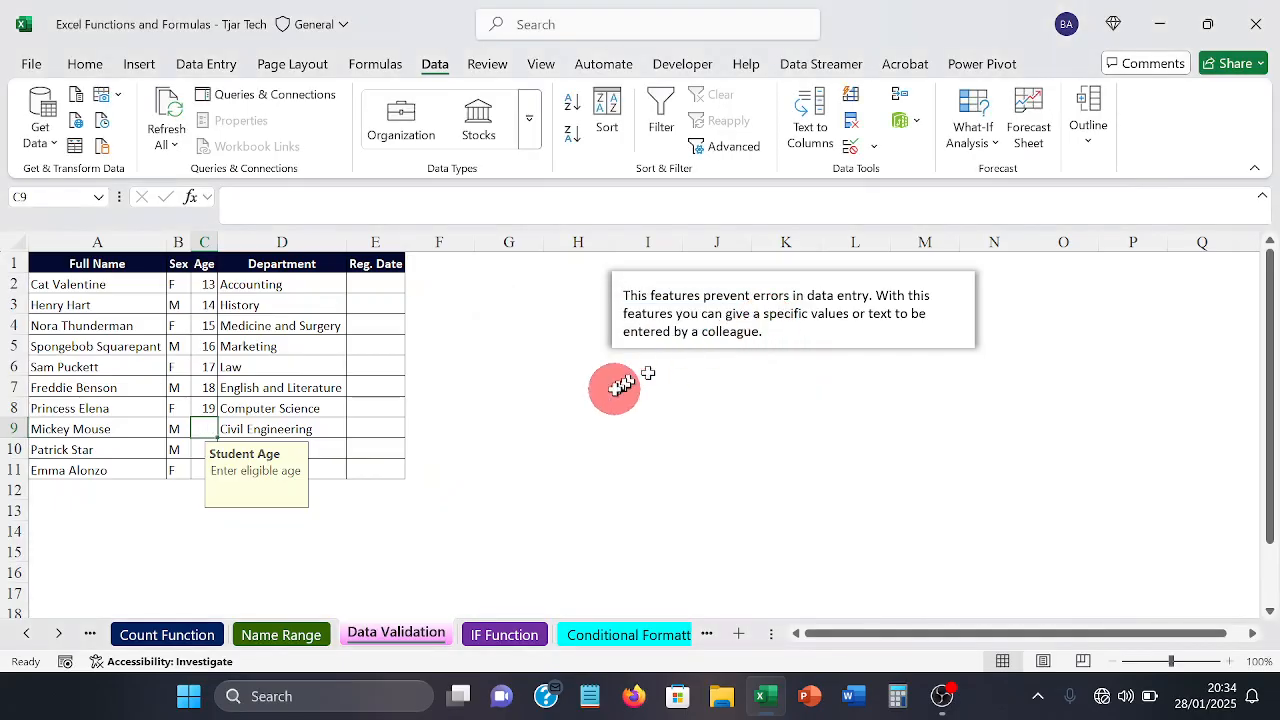
{"action": "left_click", "coordinate": [617, 386]}
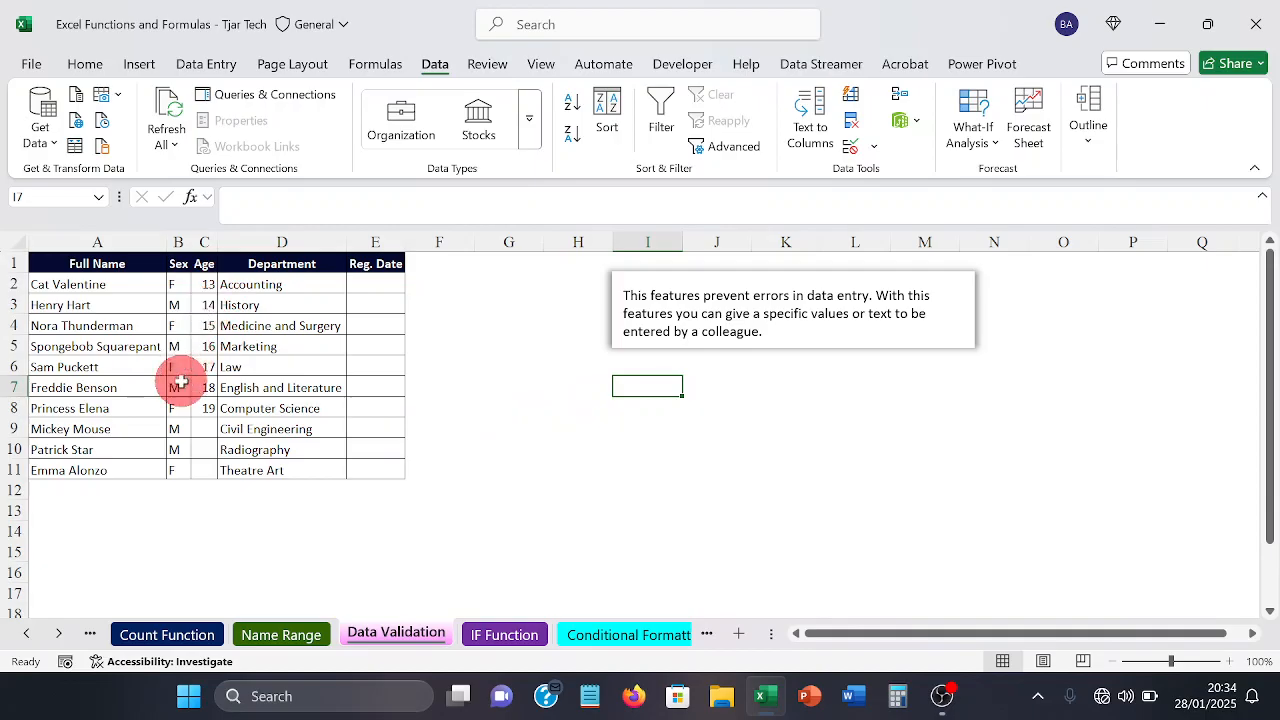
Step: Open data validation for the Reg. Date cells E2:E11 and allow only Date values
{"action": "left_click", "coordinate": [375, 285]}
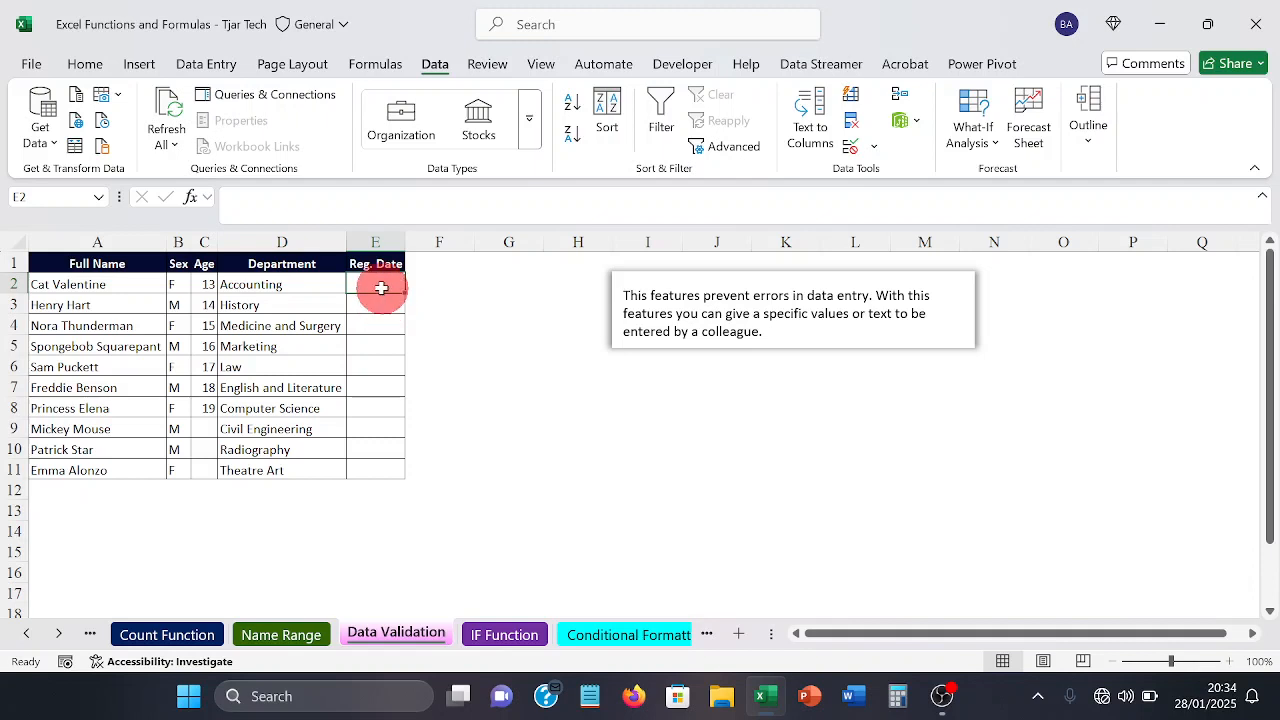
{"action": "left_click_drag", "start_coordinate": [380, 287], "coordinate": [361, 457]}
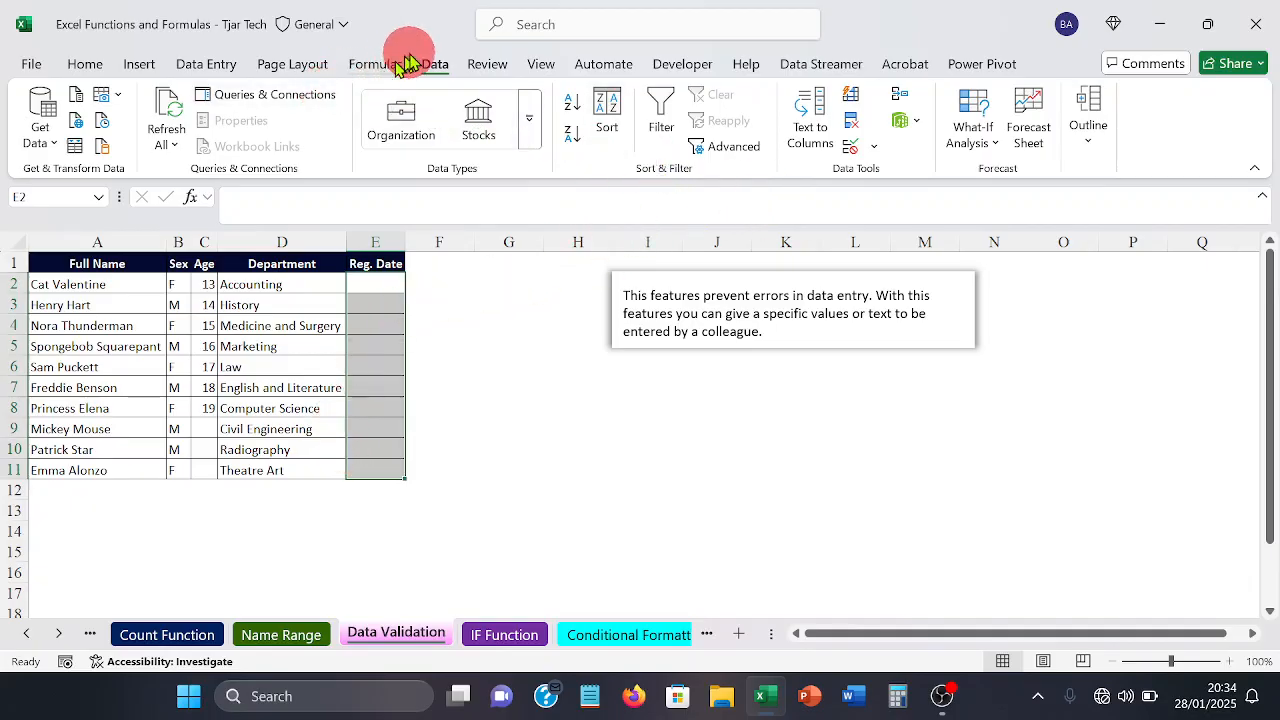
{"action": "left_click", "coordinate": [873, 152]}
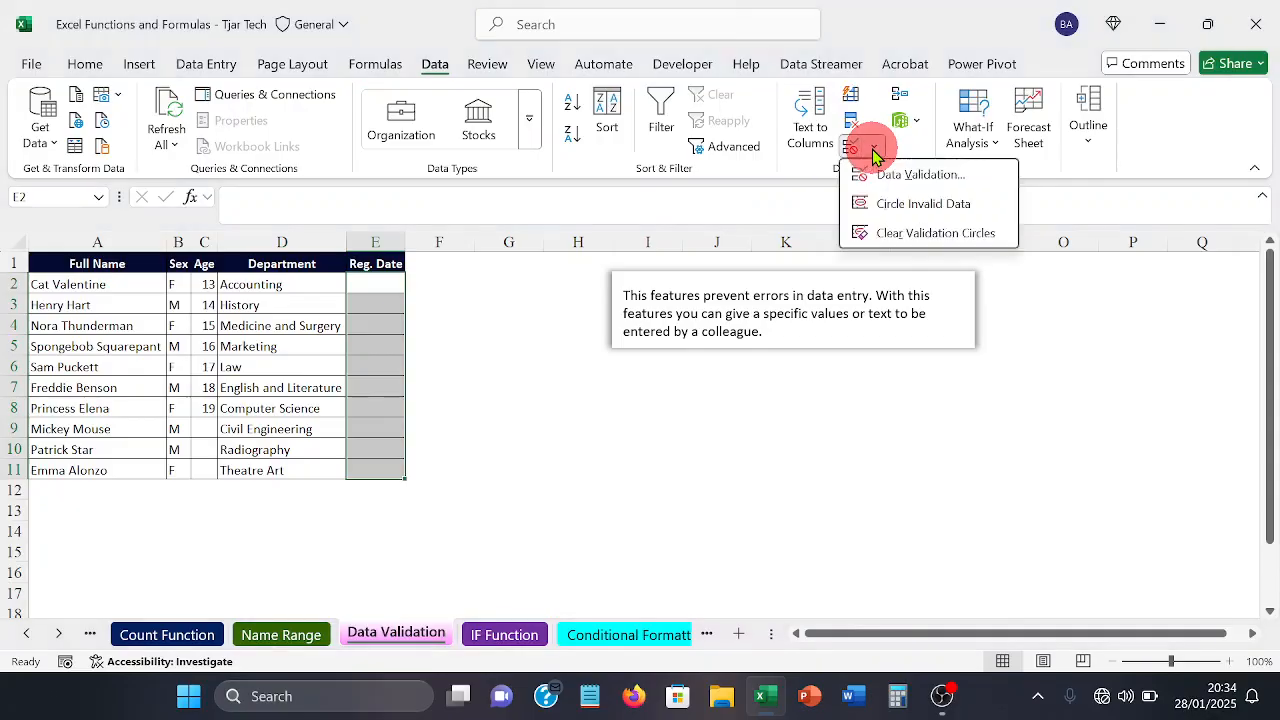
{"action": "left_click", "coordinate": [877, 174]}
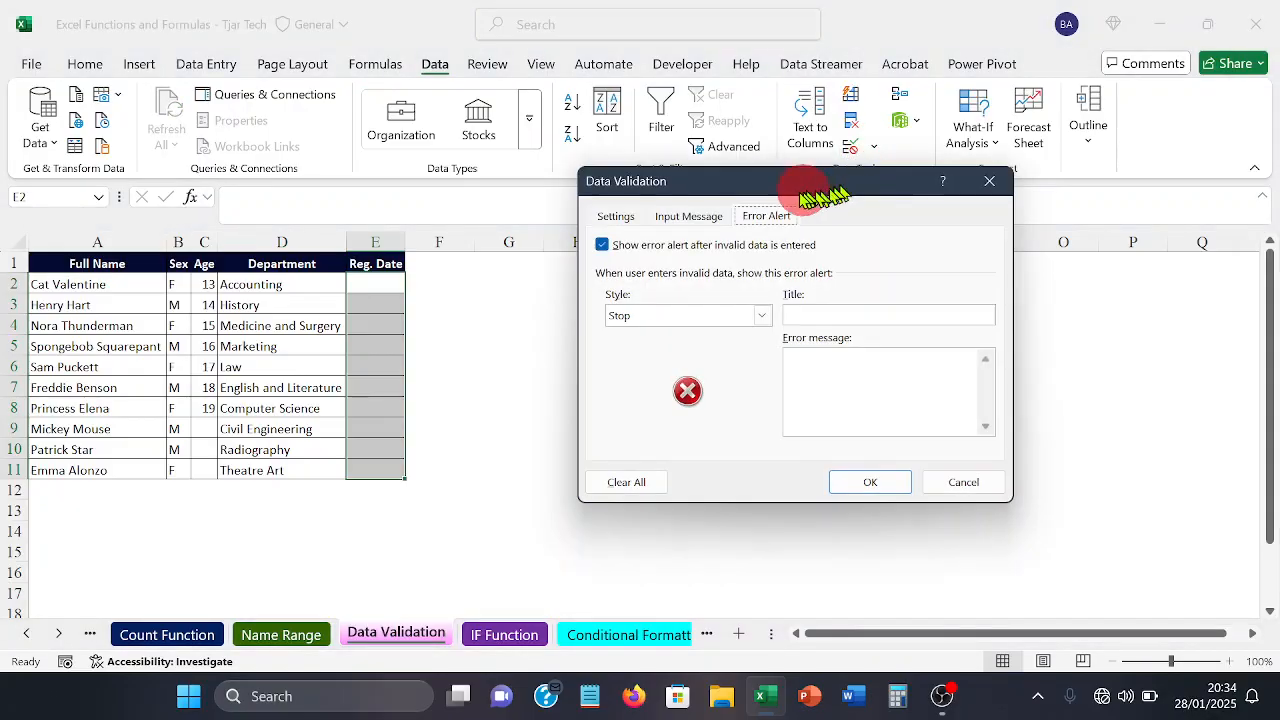
{"action": "left_click", "coordinate": [624, 222]}
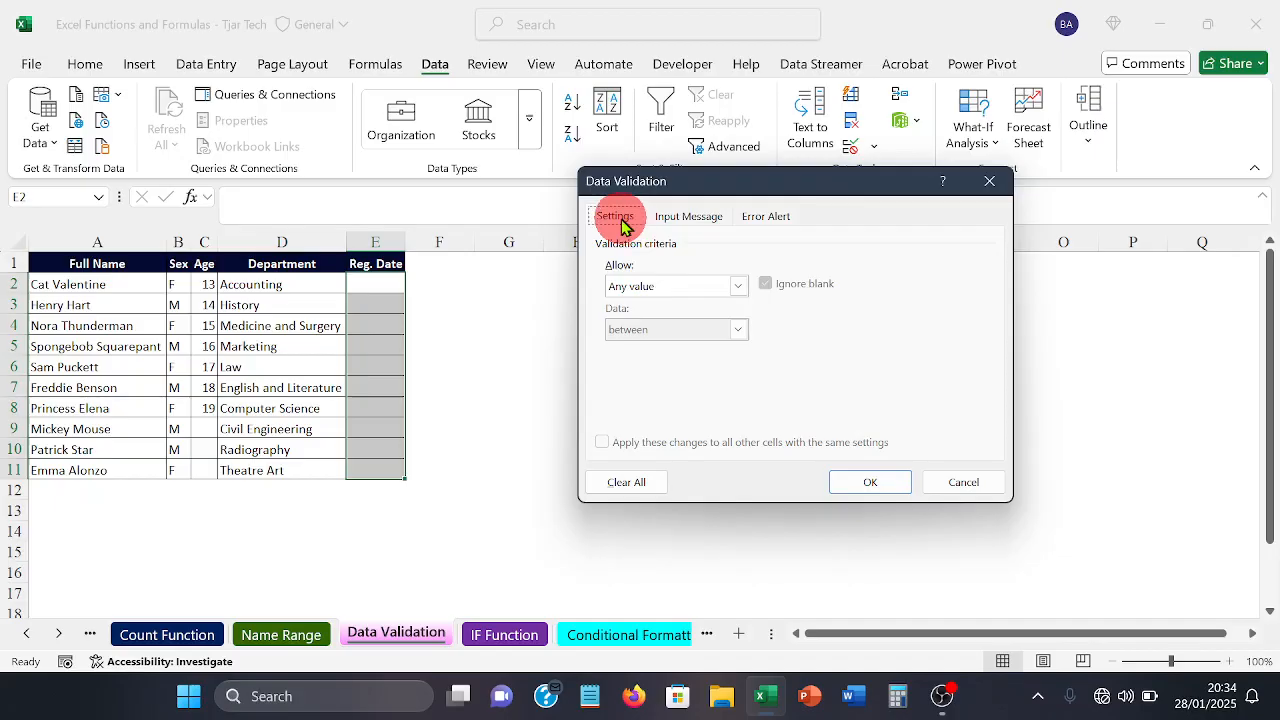
{"action": "left_click", "coordinate": [738, 286]}
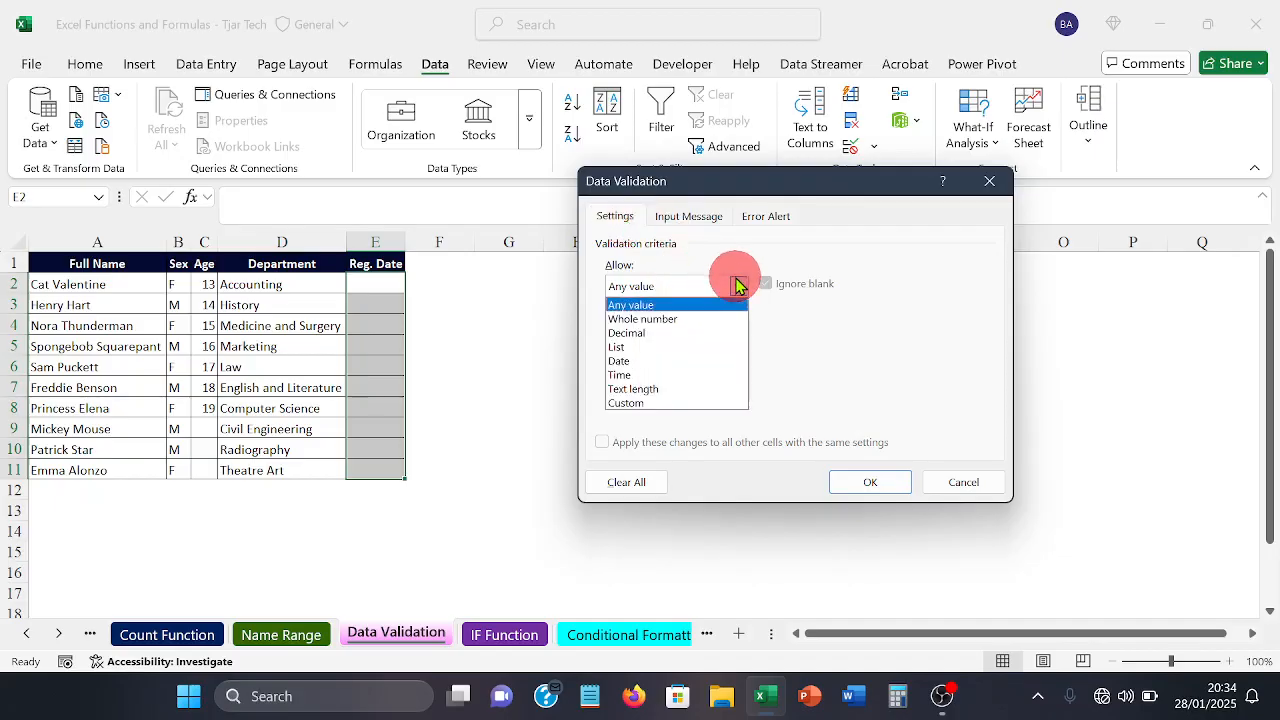
{"action": "left_click", "coordinate": [660, 361]}
Step: Set the start date of the Reg. Date validation to 28/1/2025
{"action": "left_click", "coordinate": [658, 370]}
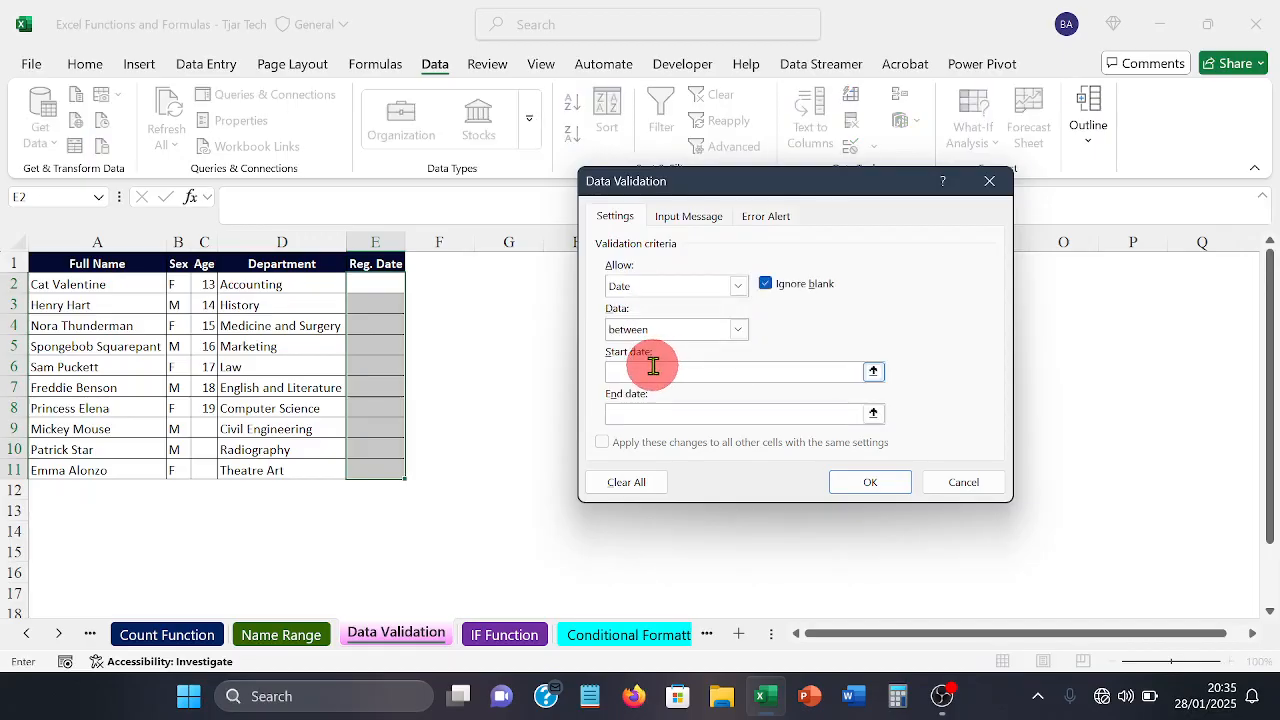
{"action": "type", "text": "28/1/2025"}
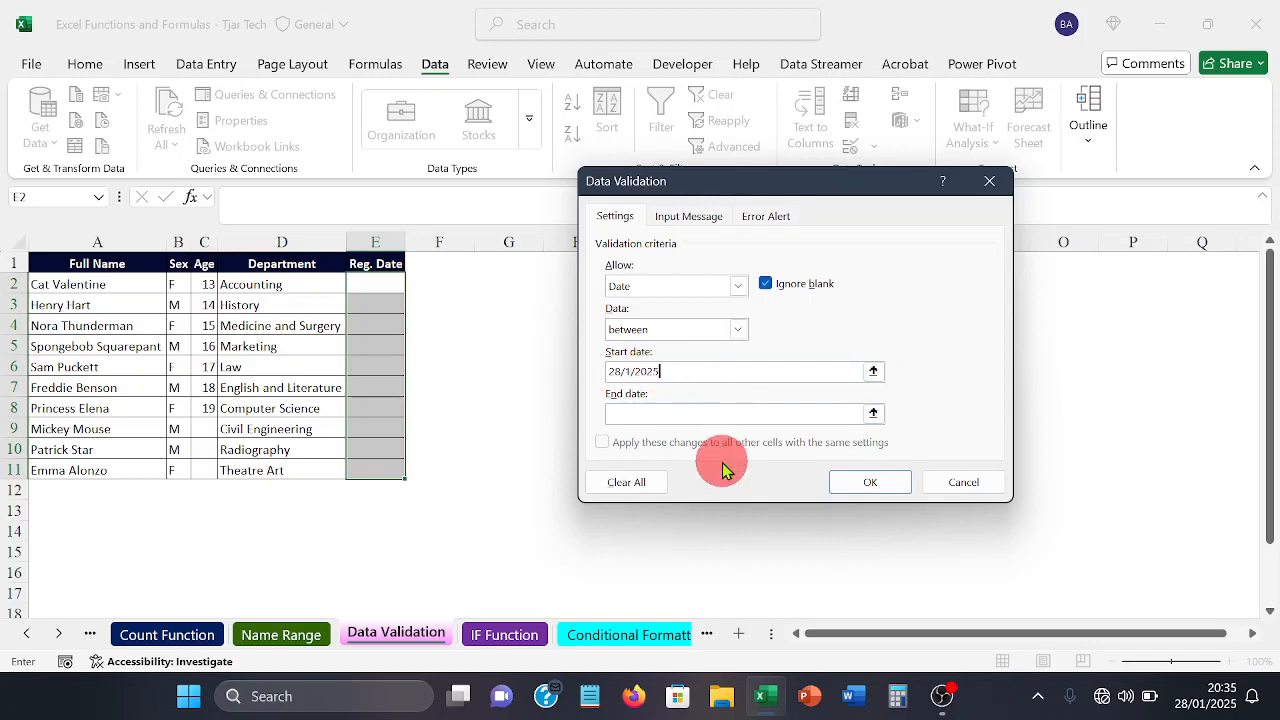
Step: Set the end date of the Reg. Date validation to 31/1/2025
{"action": "left_click", "coordinate": [688, 417]}
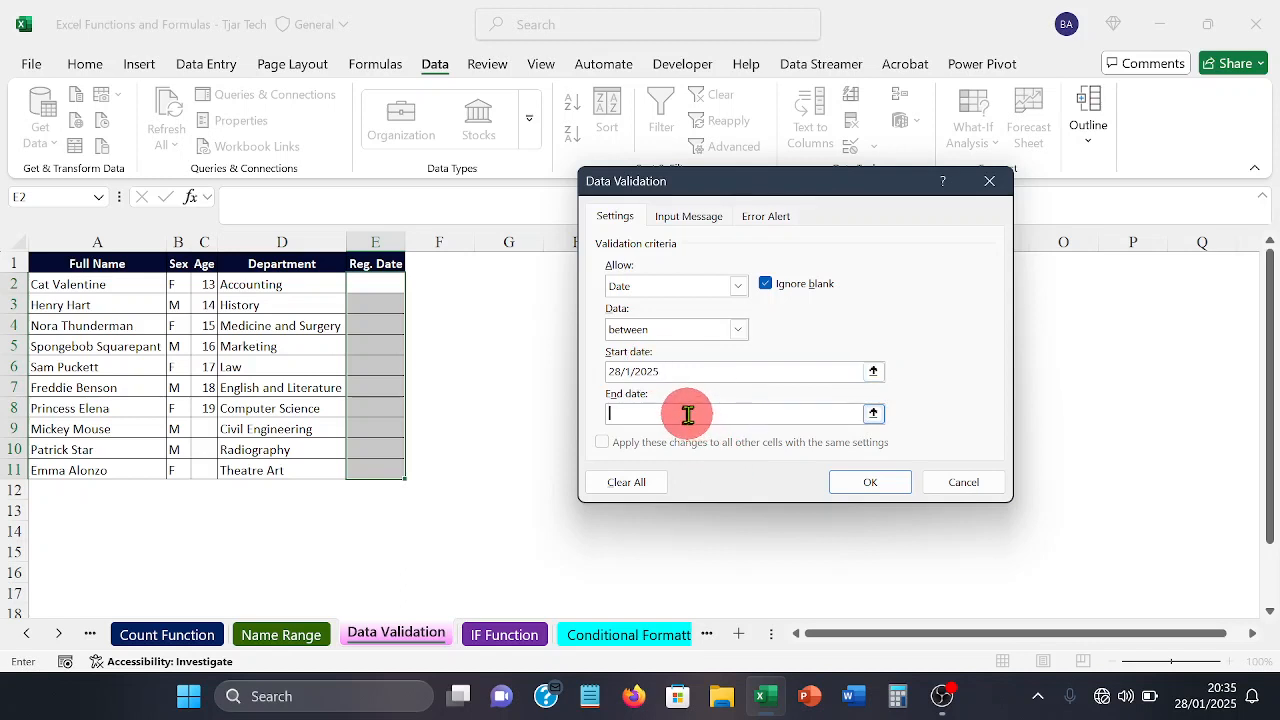
{"action": "type", "text": "31/1/2025"}
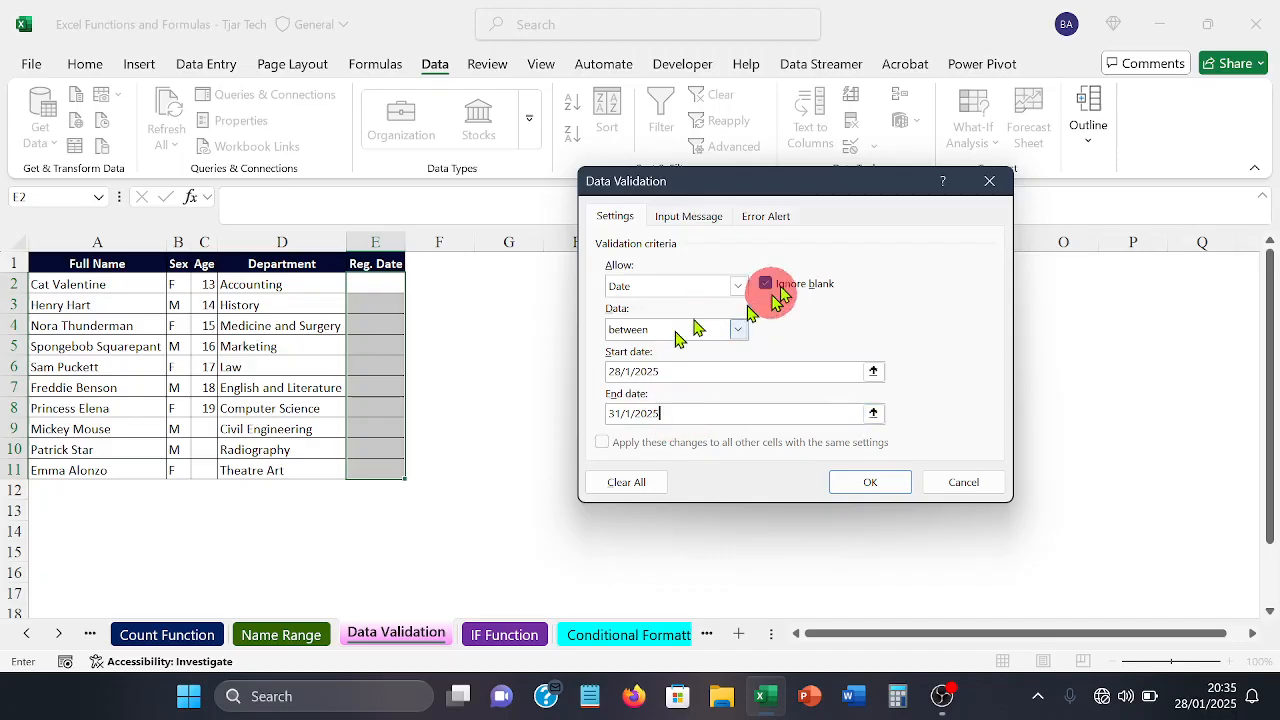
Step: Give the Reg. Date cells' input message the title "Enter Date"
{"action": "left_click", "coordinate": [711, 217]}
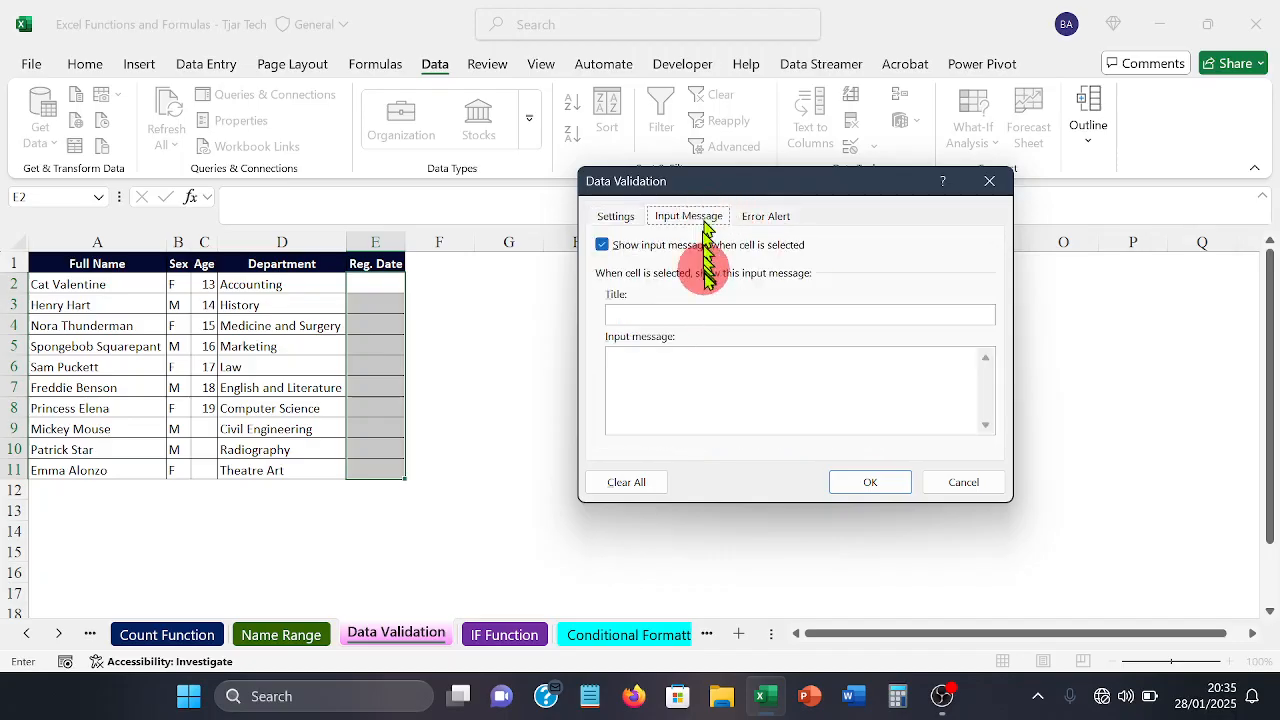
{"action": "left_click", "coordinate": [706, 316]}
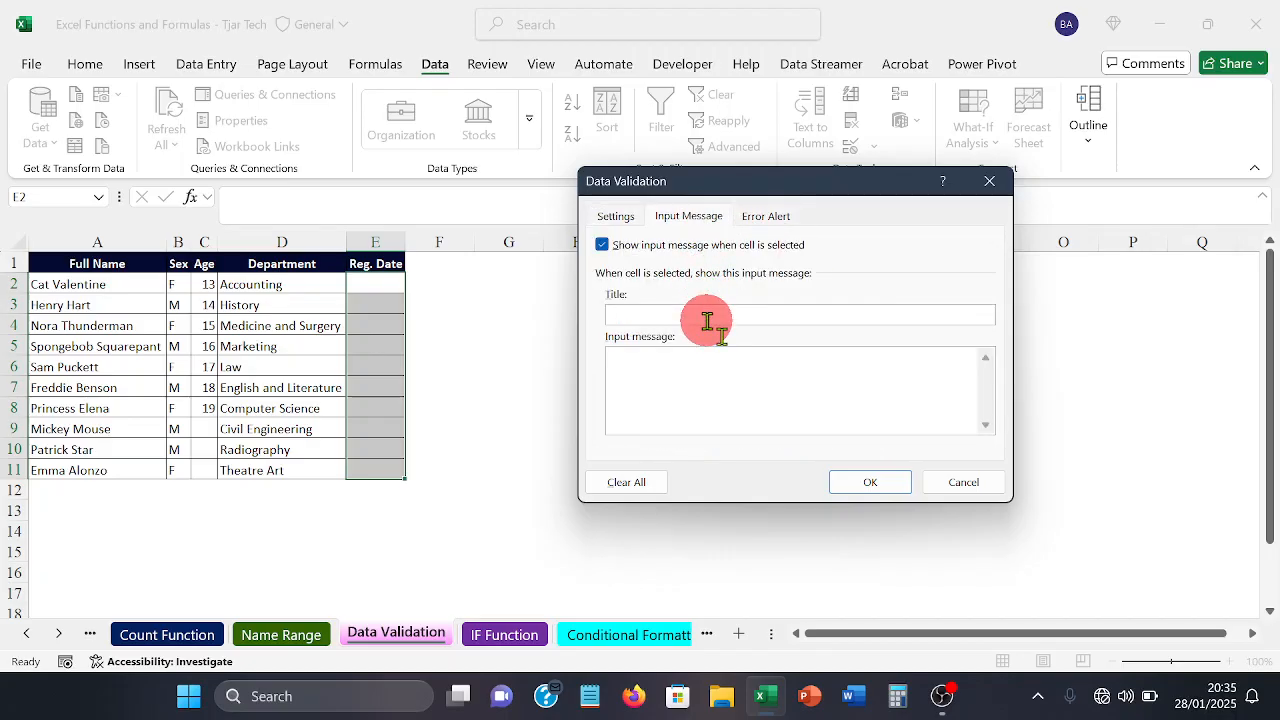
{"action": "type", "text": "F"}
{"action": "type", "text": "nter"}
{"action": "type", "text": " Date"}
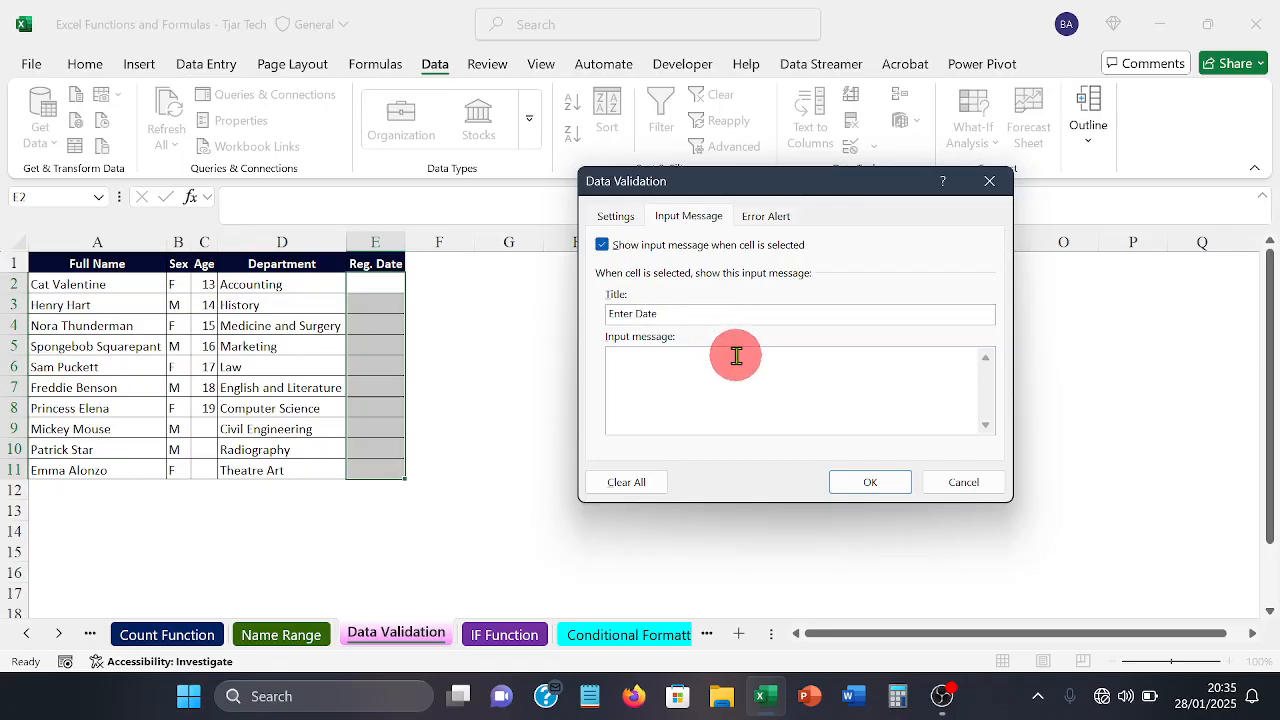
Step: Write "Enter Students reg. date" as the input message text for the Reg. Date cells
{"action": "left_click", "coordinate": [736, 357]}
{"action": "type", "text": "F"}
{"action": "type", "text": "nter"}
{"action": "type", "text": " S"}
{"action": "type", "text": "tudde"}
{"action": "type", "text": "nt"}
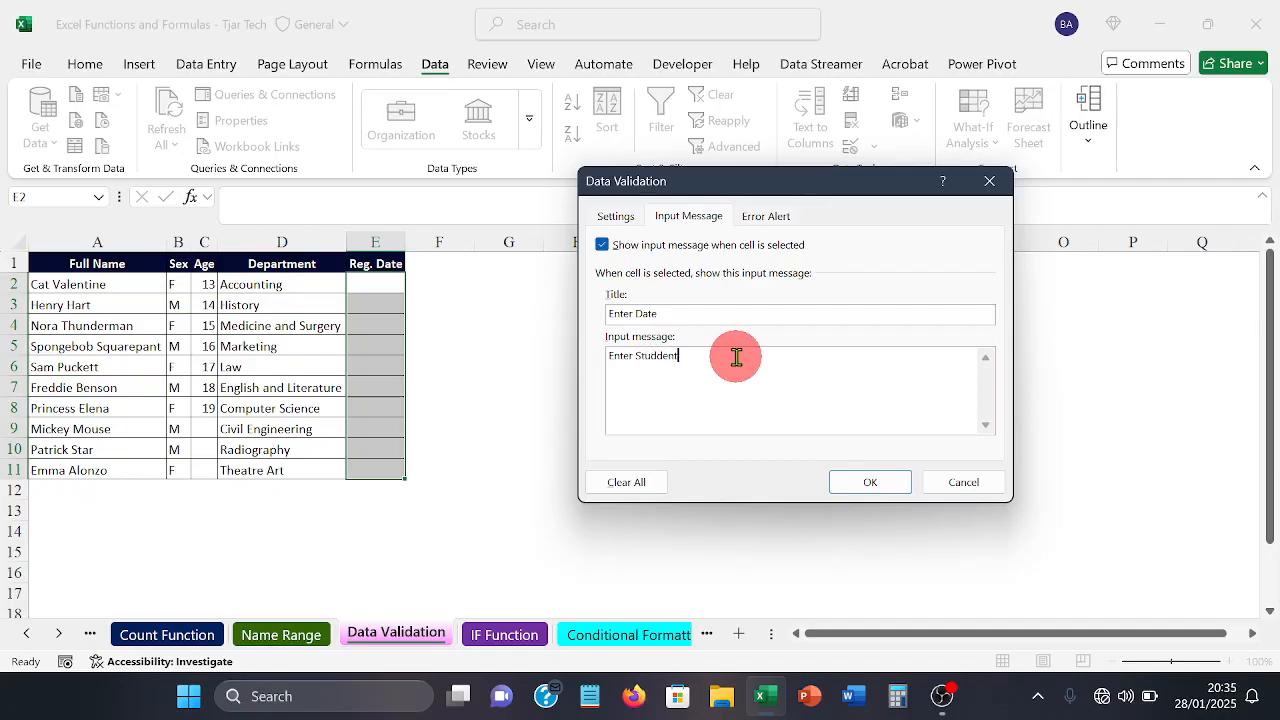
{"action": "key", "text": "BackSpace"}
{"action": "key", "text": "BackSpace"}
{"action": "key", "text": "BackSpace"}
{"action": "key", "text": "BackSpace"}
{"action": "type", "text": "ents reg. date"}
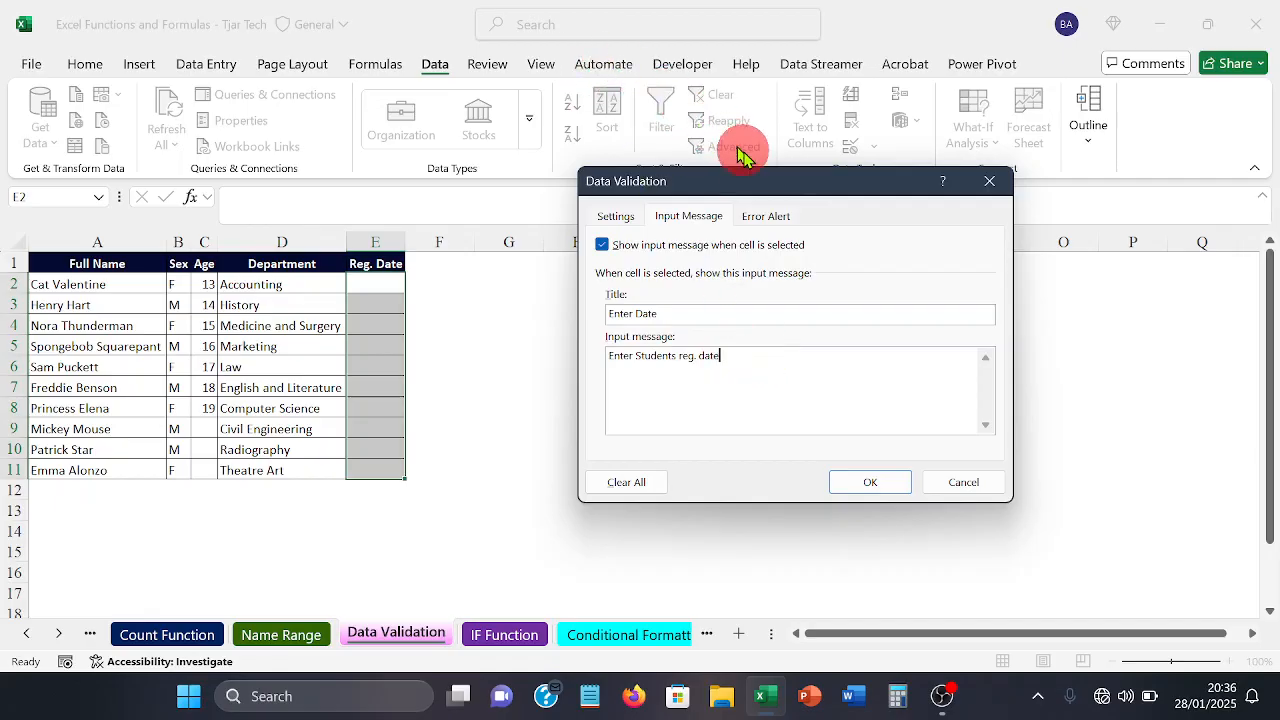
Step: Set the title of the Reg. Date error alert to "STOP"
{"action": "left_click", "coordinate": [765, 216]}
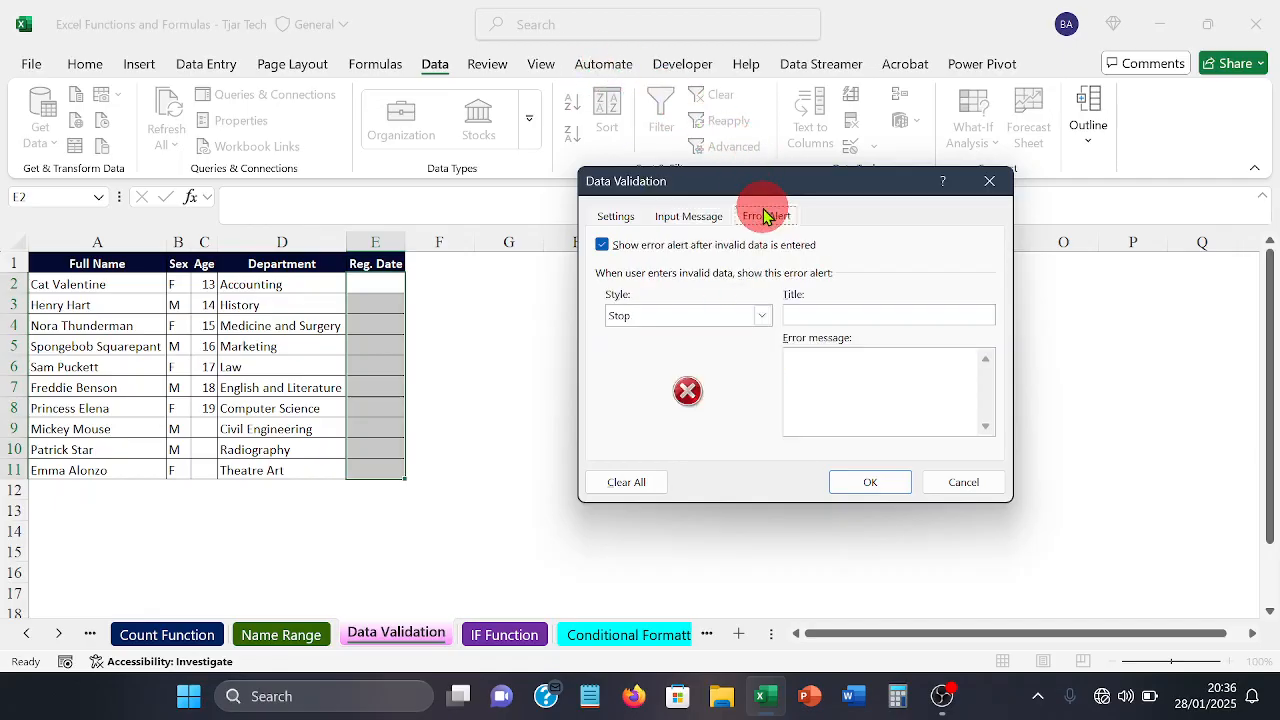
{"action": "left_click", "coordinate": [837, 309]}
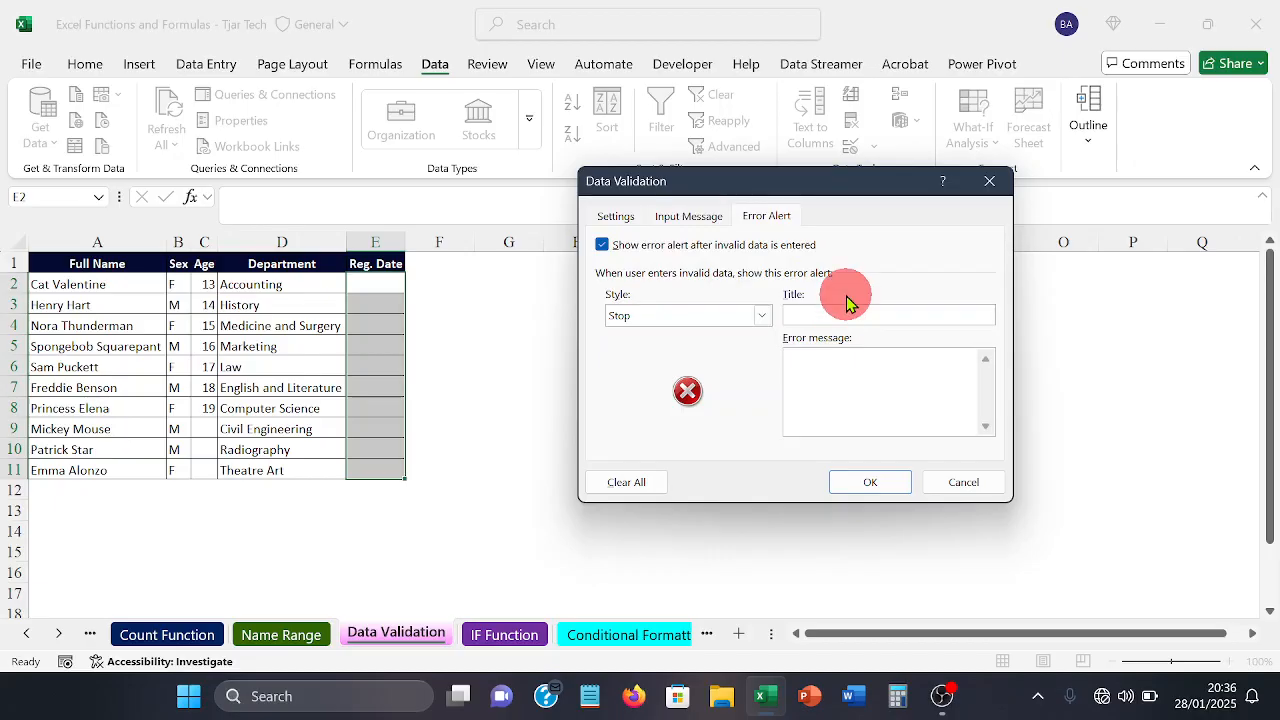
{"action": "type", "text": "STOP"}
Step: Set the error message to "Wrong date", review the date criteria, and apply the validation to the Reg. Date cells
{"action": "left_click", "coordinate": [884, 382]}
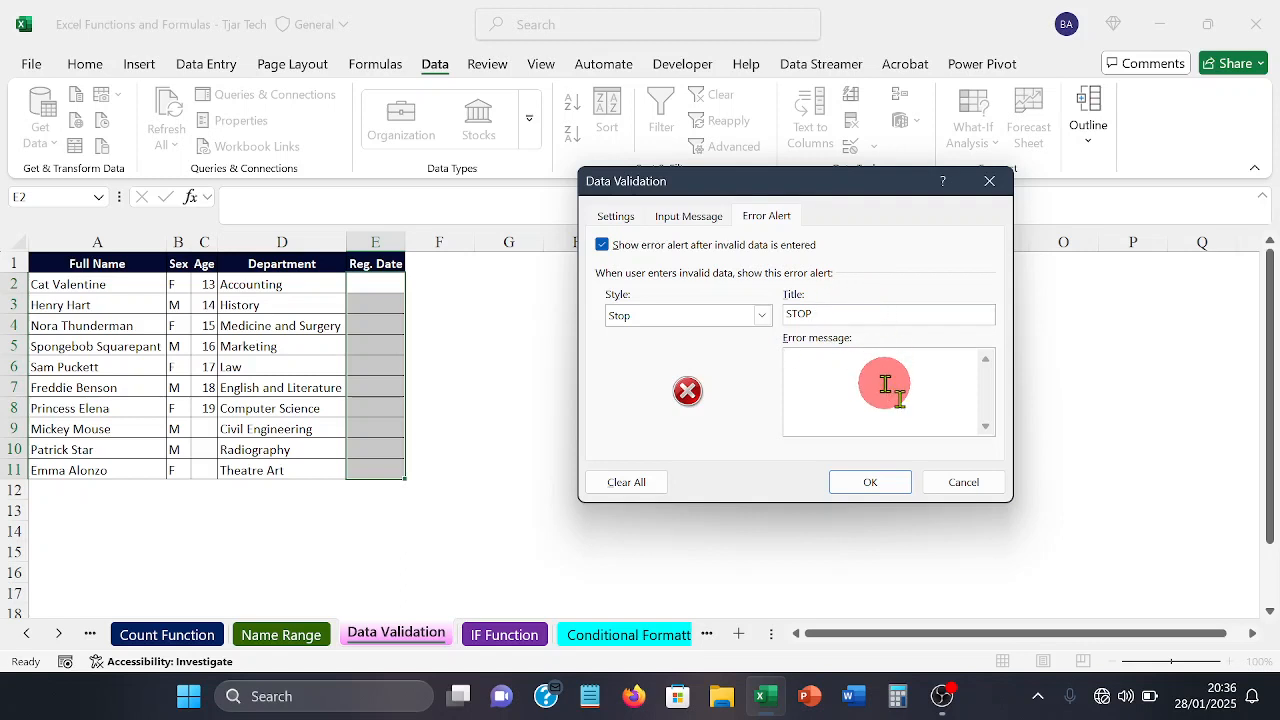
{"action": "type", "text": "Wrong date"}
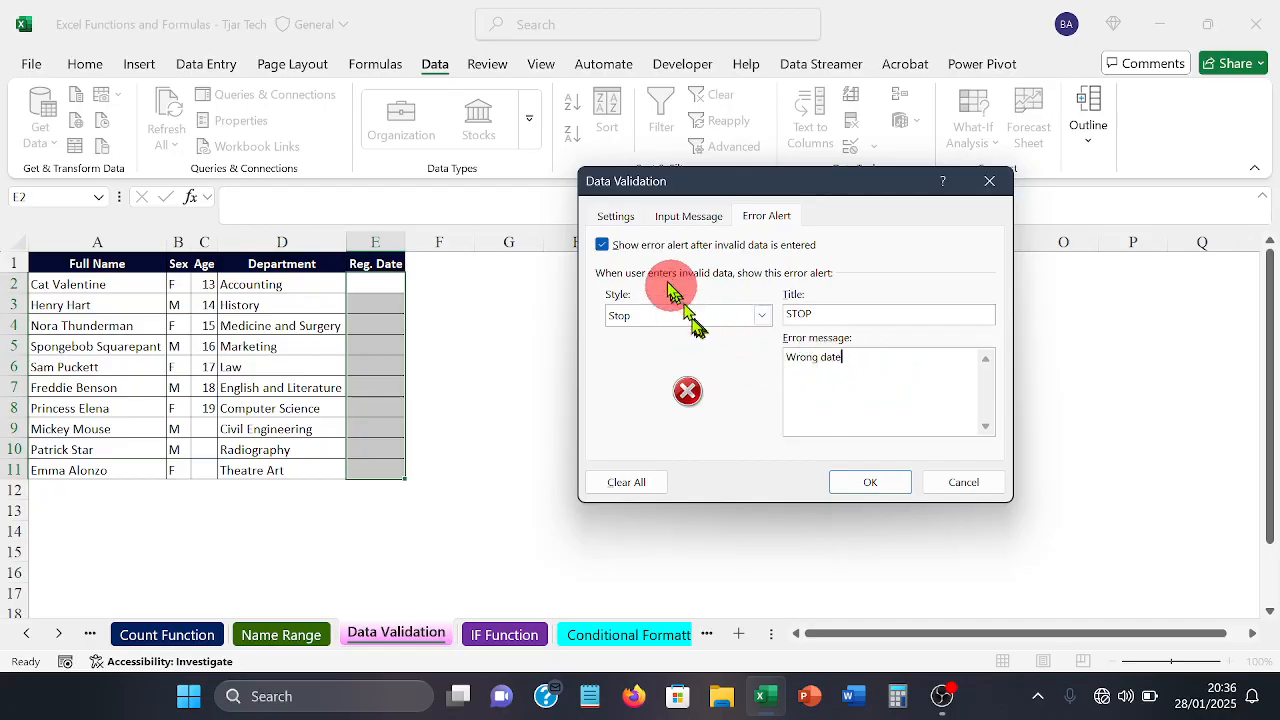
{"action": "left_click", "coordinate": [618, 222]}
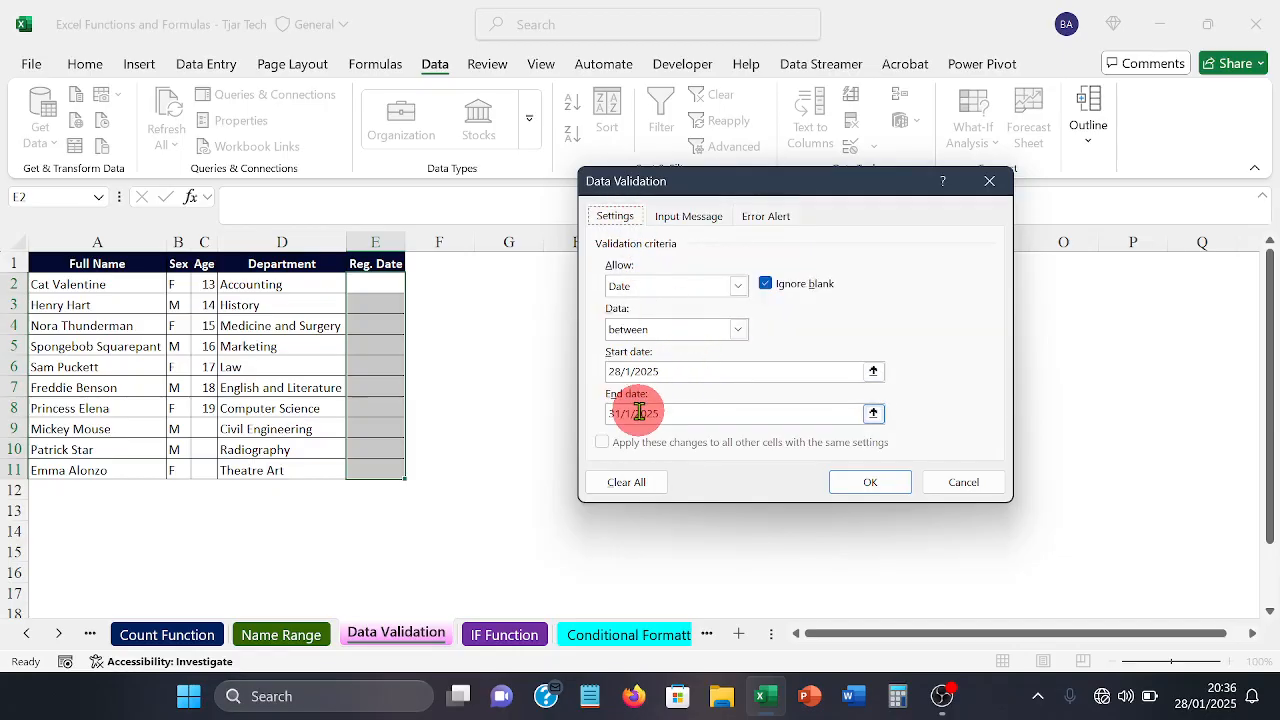
{"action": "left_click", "coordinate": [864, 484]}
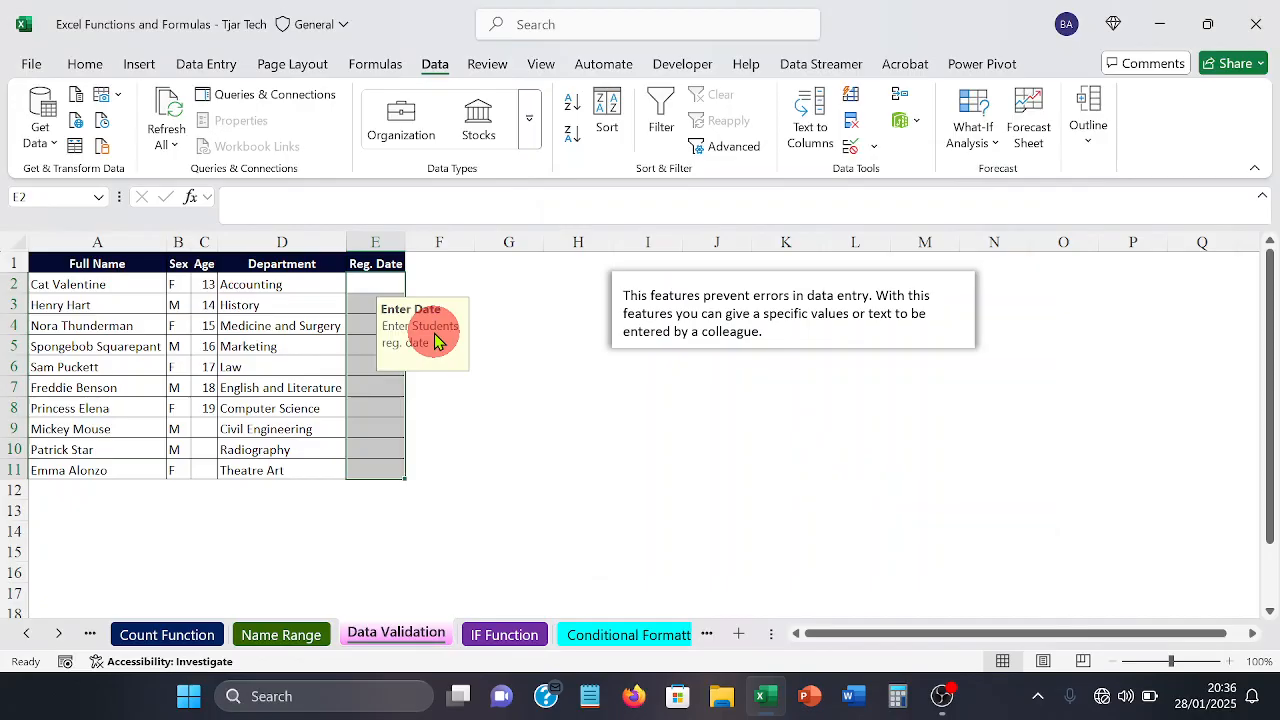
Step: Enter the registration date 28/1/2025 in cell E2
{"action": "type", "text": "29"}
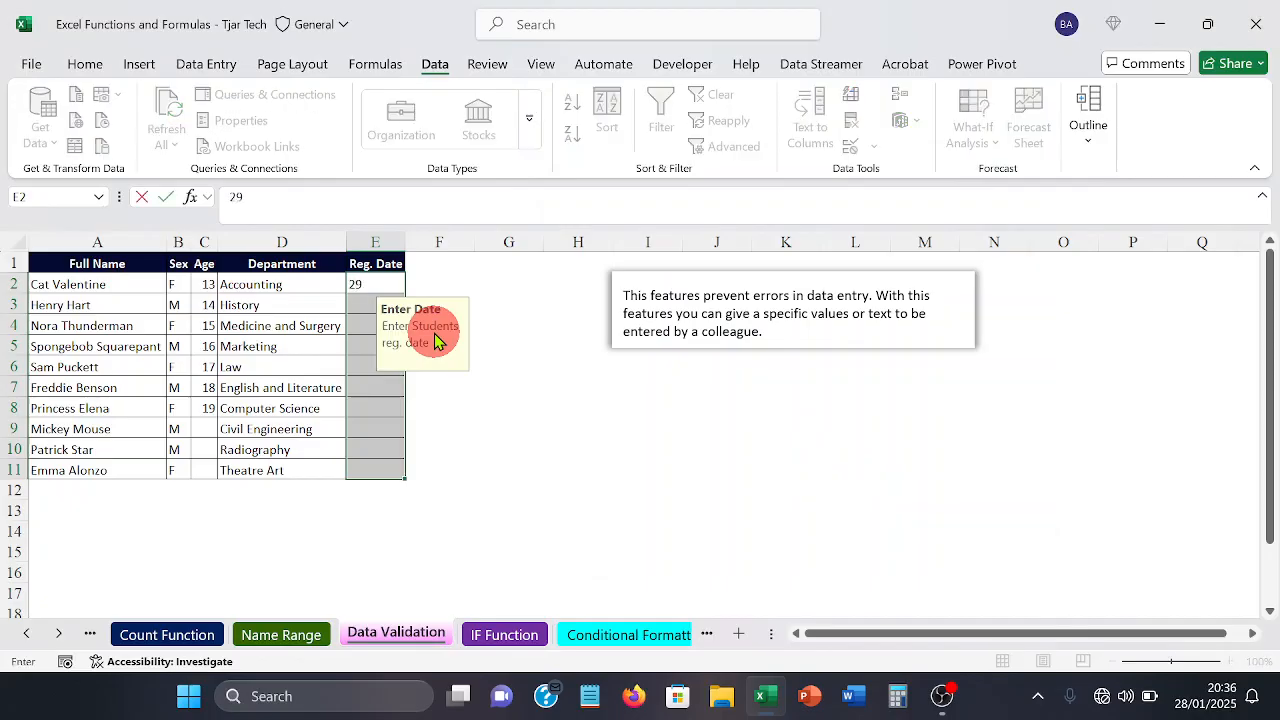
{"action": "key", "text": "BackSpace"}
{"action": "type", "text": "8"}
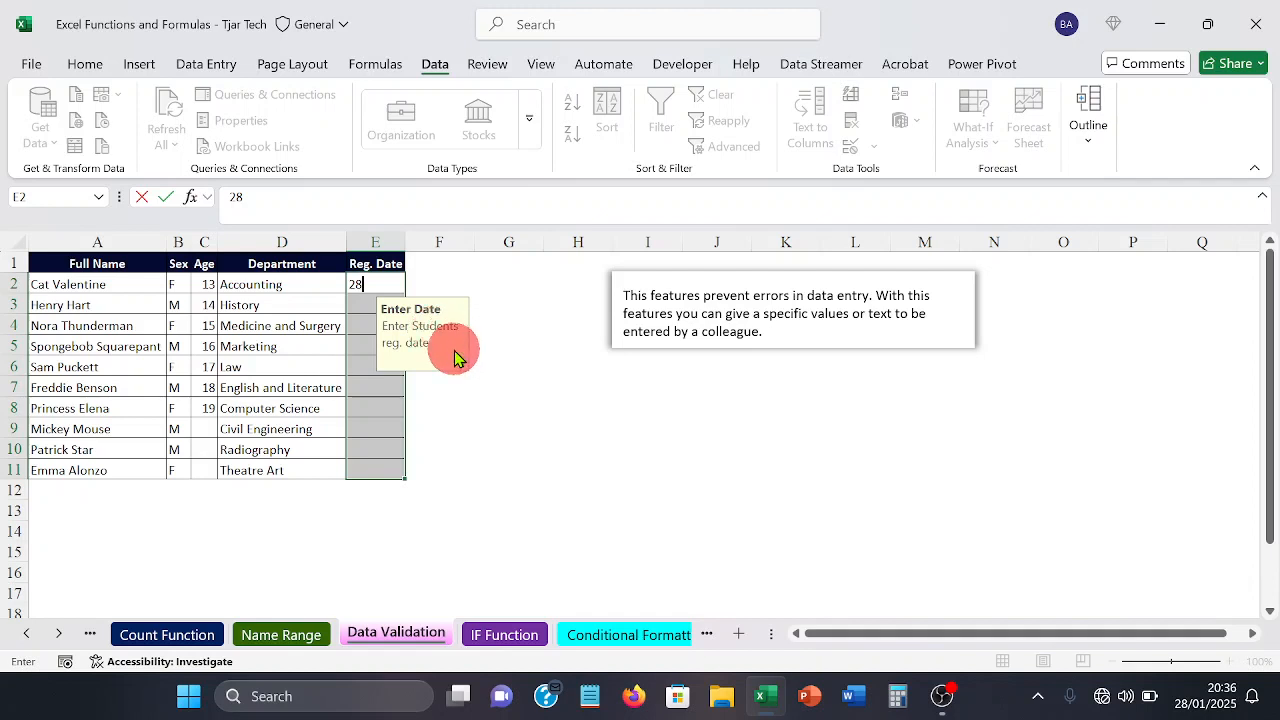
{"action": "type", "text": "/1/2025"}
{"action": "key", "text": "Return"}
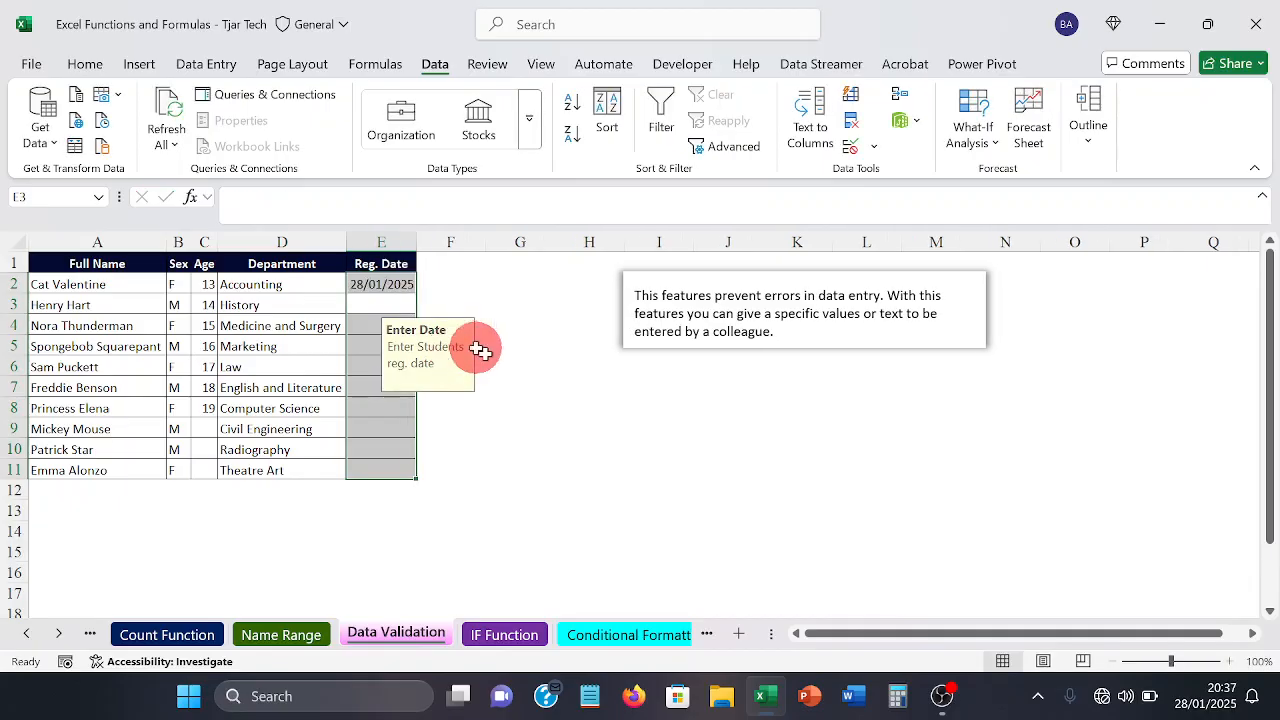
Step: Enter the registration date 29/1/2025 in cell E3
{"action": "left_click", "coordinate": [395, 310]}
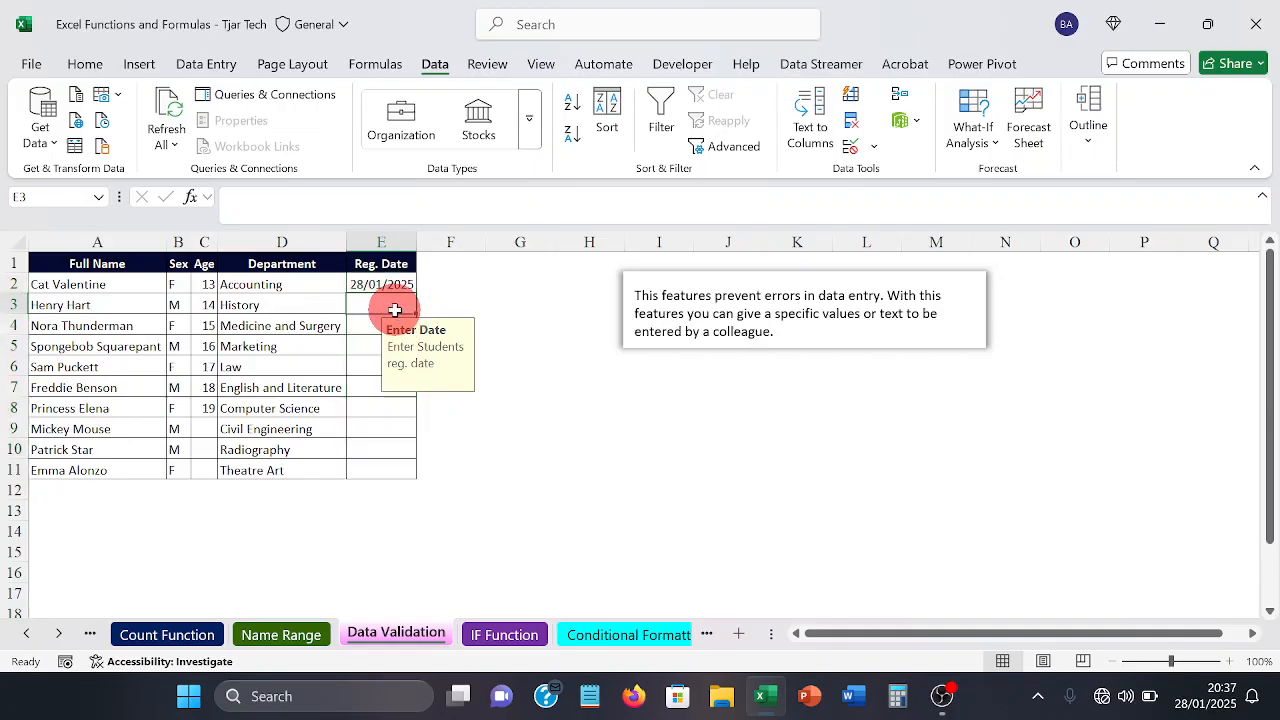
{"action": "type", "text": "2"}
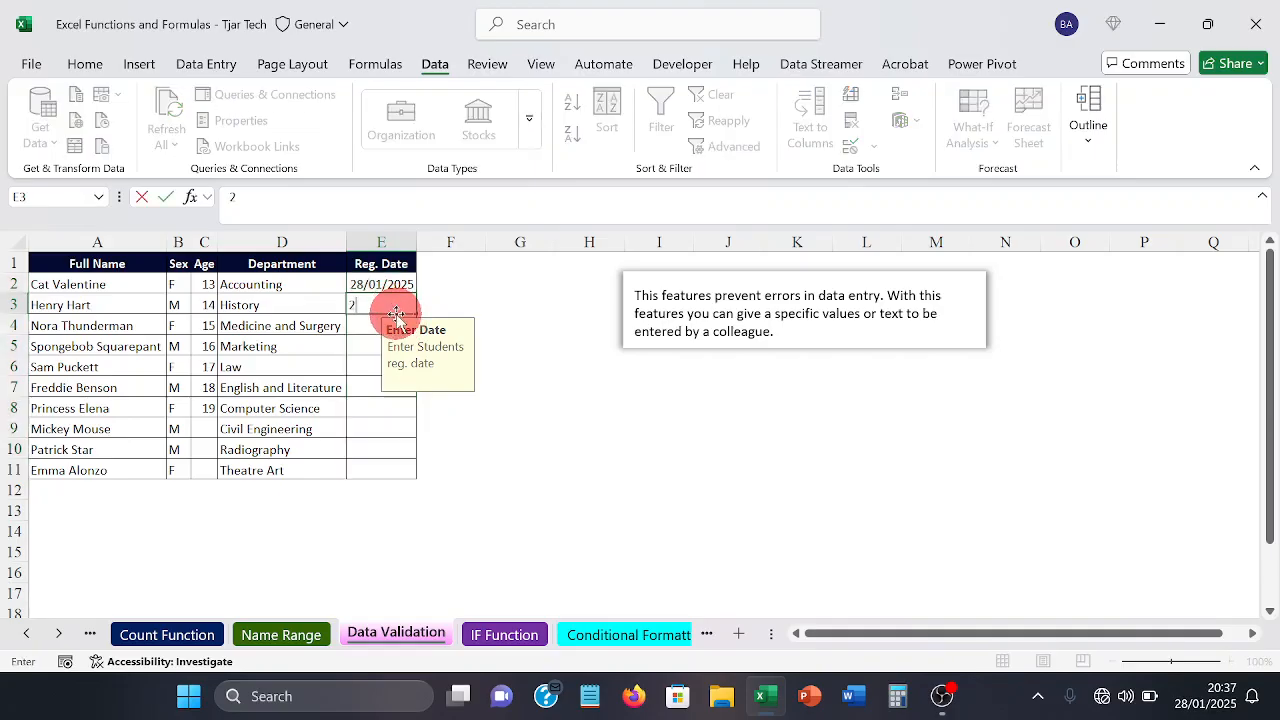
{"action": "type", "text": "9/1/2025"}
{"action": "key", "text": "Return"}
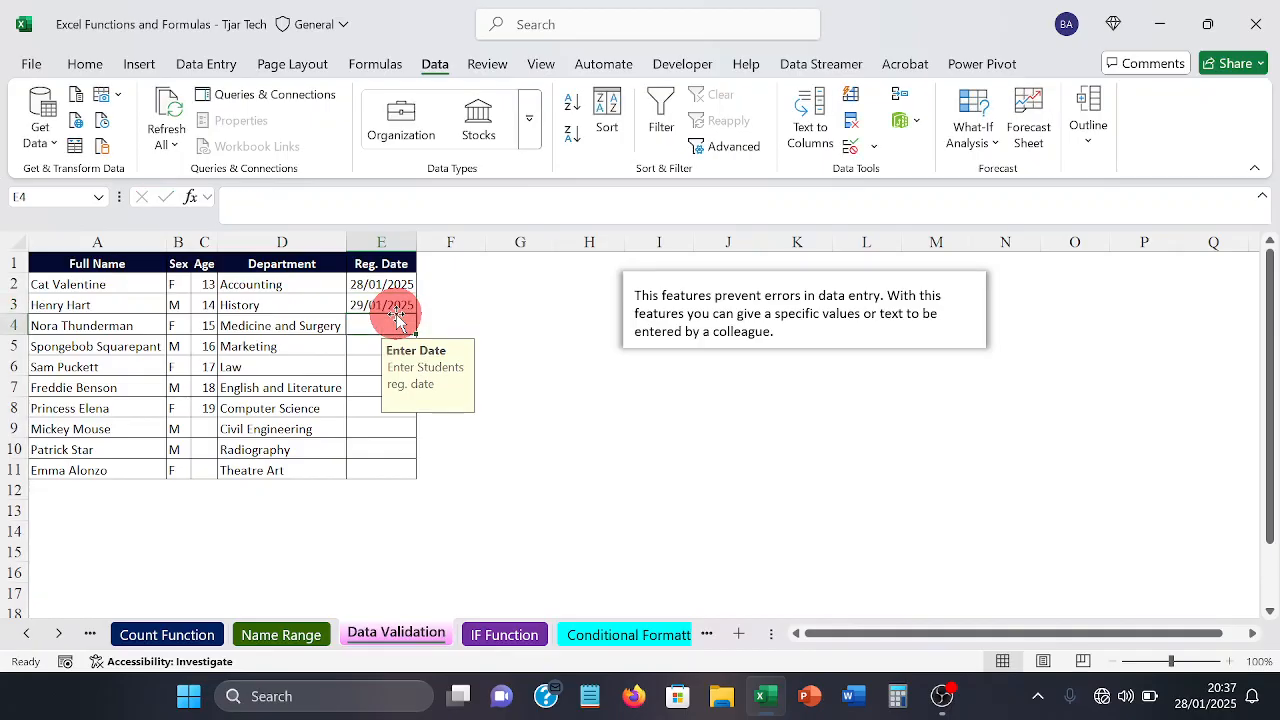
Step: Enter the registration date 30/1/2025 in cell E4
{"action": "type", "text": "30"}
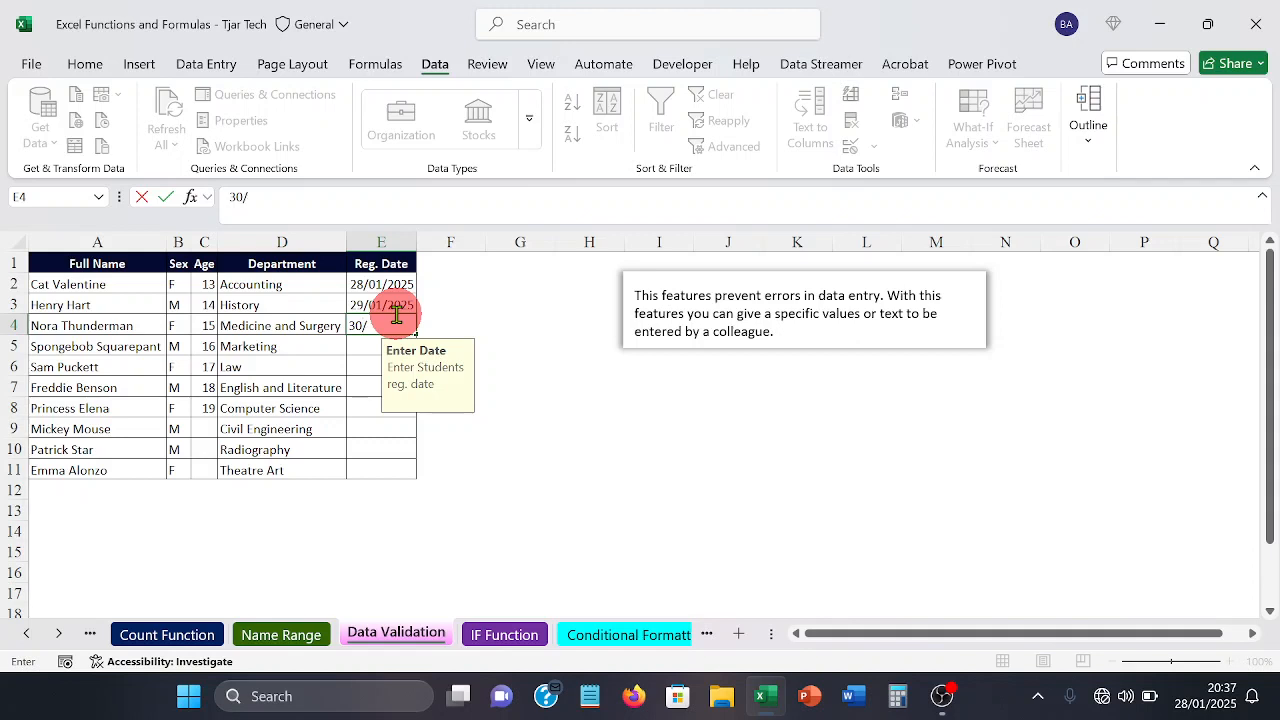
{"action": "type", "text": "/1/2025"}
{"action": "key", "text": "Return"}
Step: Enter the registration date 31/1/2025 in cell E5
{"action": "type", "text": "3"}
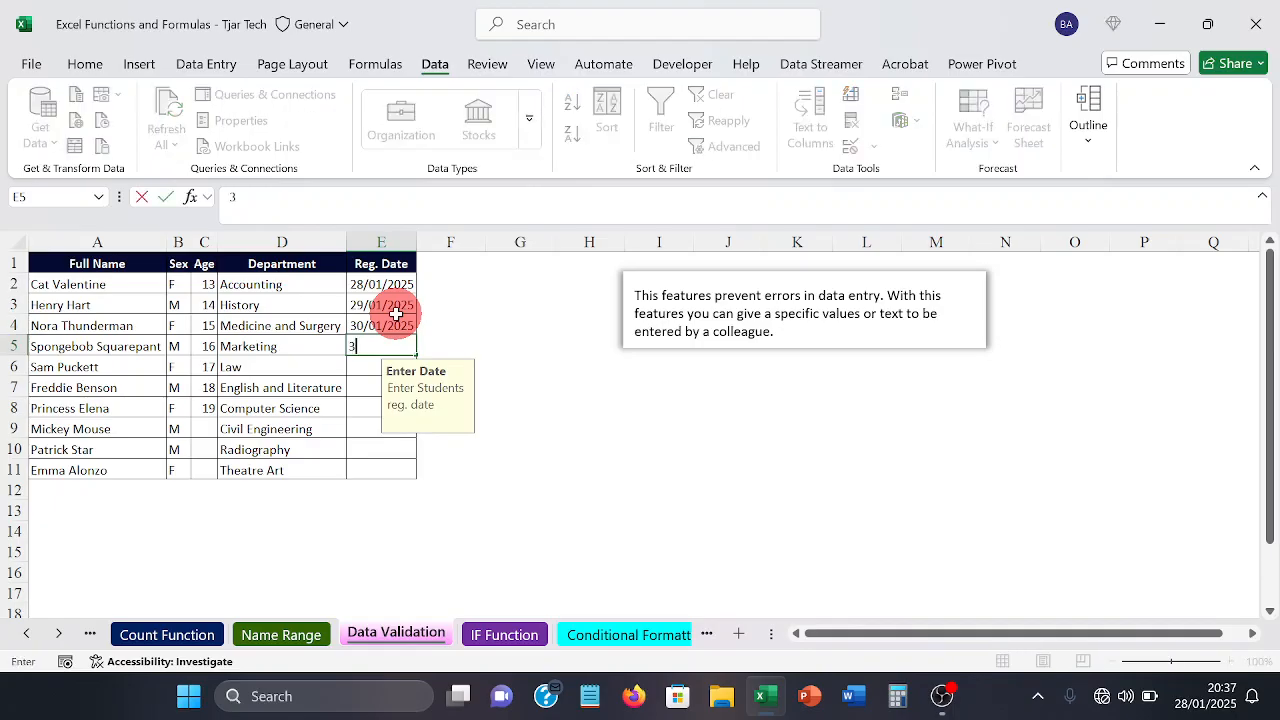
{"action": "type", "text": "1/1/2025"}
{"action": "key", "text": "Return"}
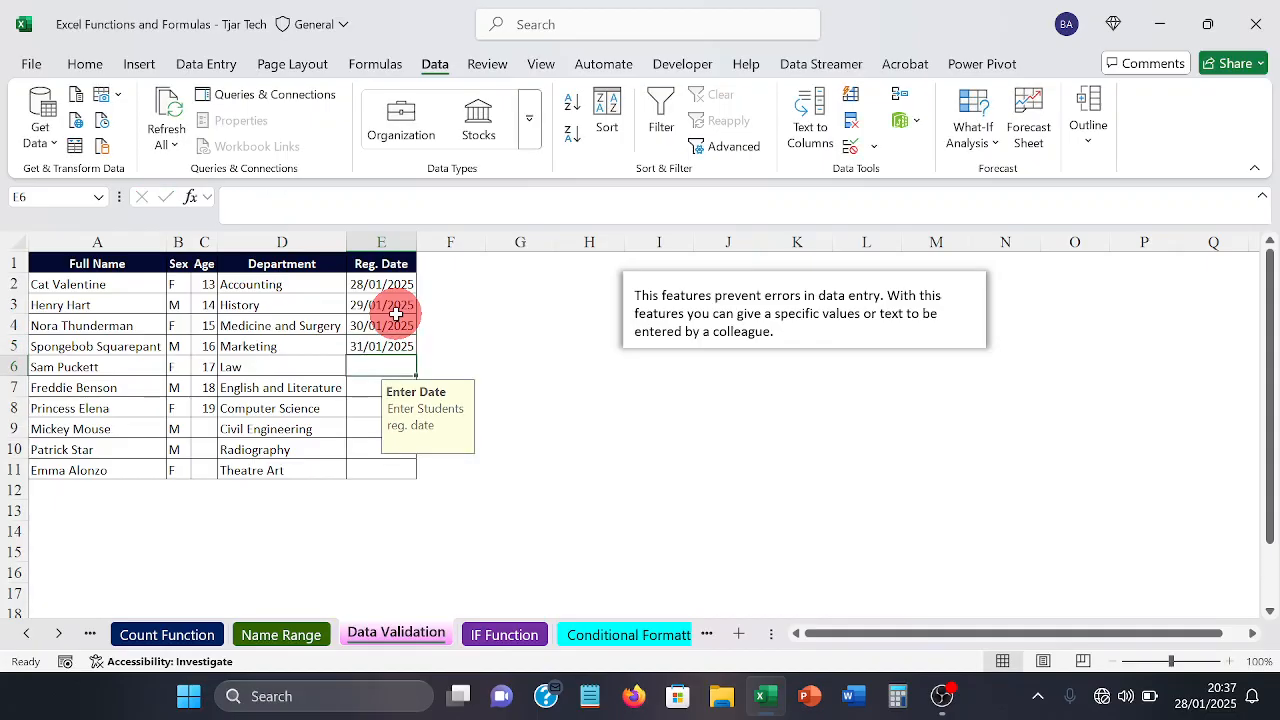
Step: Test the date validation by trying 1/2/2025 in cell E6, and dismiss the error alert
{"action": "type", "text": "1"}
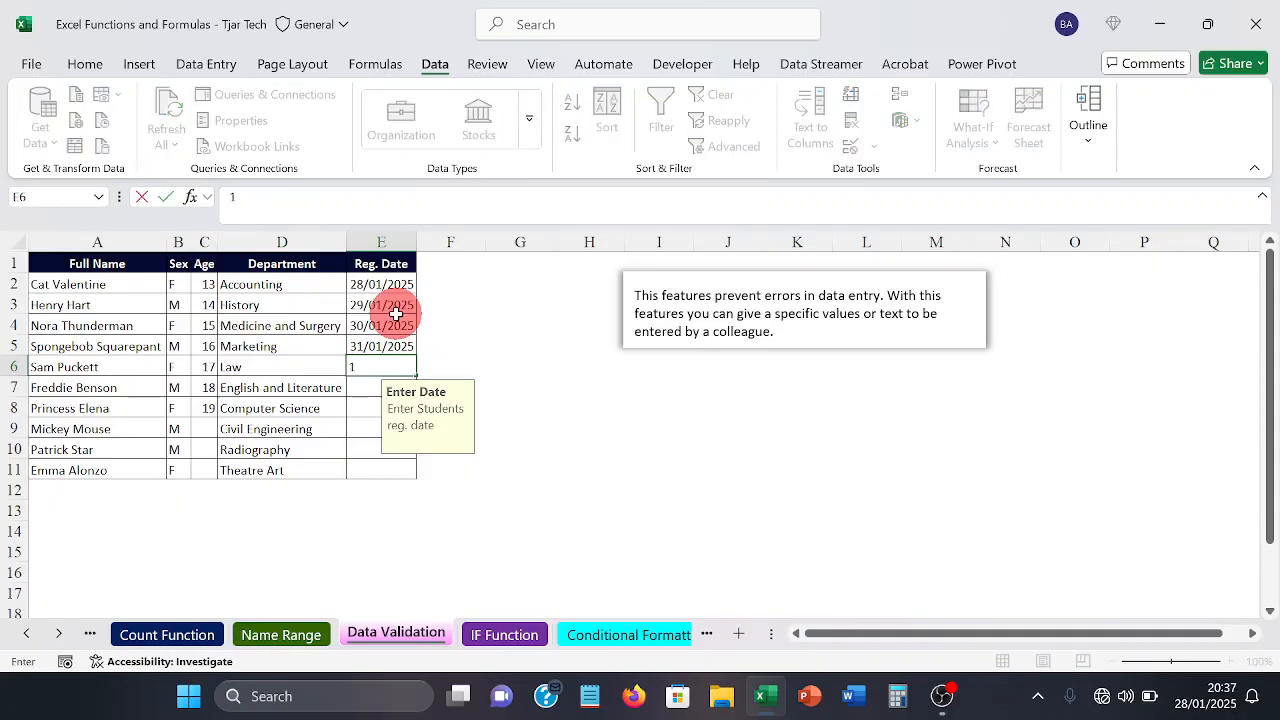
{"action": "type", "text": "/2/2025"}
{"action": "key", "text": "Return"}
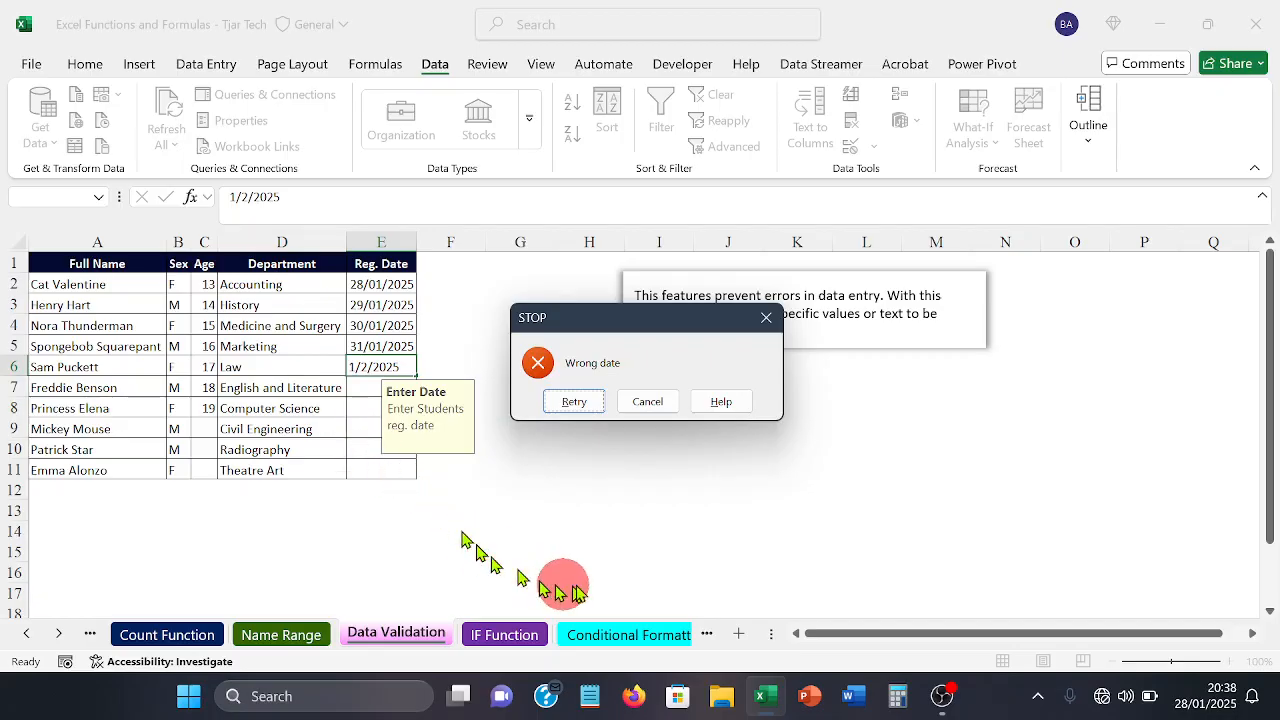
{"action": "left_click", "coordinate": [772, 320]}
{"action": "left_click", "coordinate": [684, 405]}
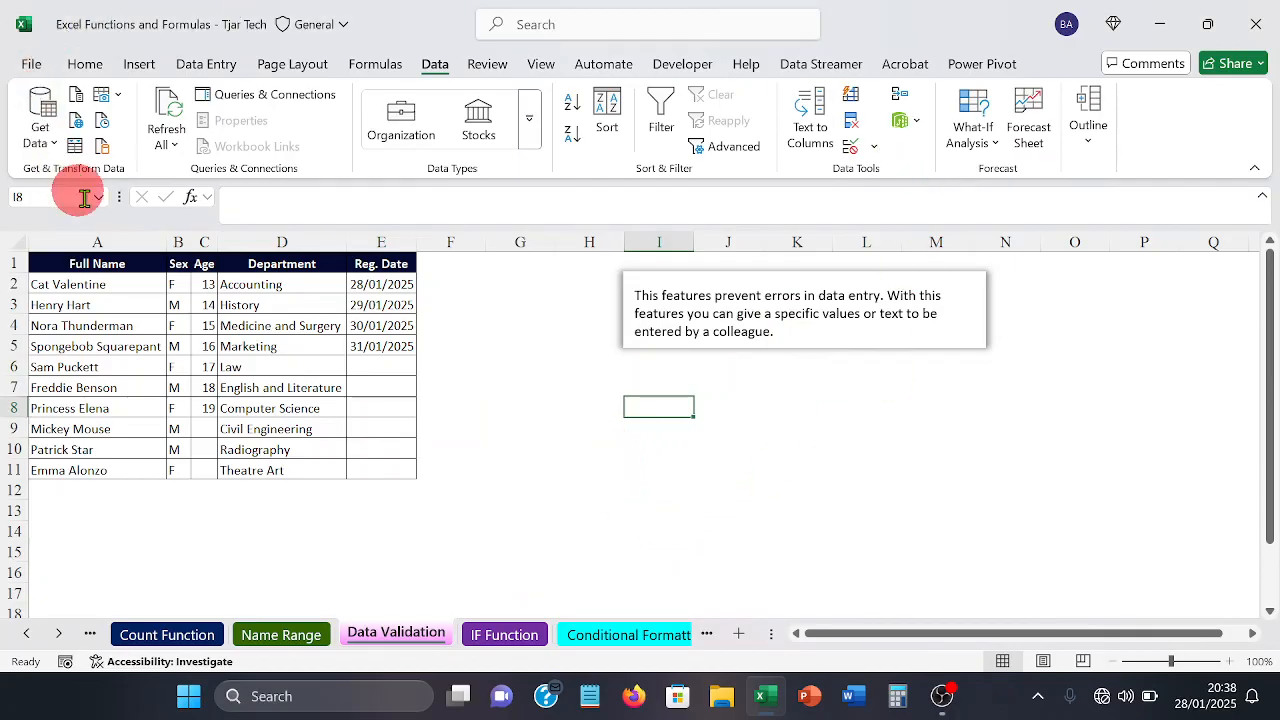
Step: On the IF Function sheet, enter =SUM(E2:F2) in cell G2 to total the CAT and Exam scores
{"action": "left_click", "coordinate": [494, 634]}
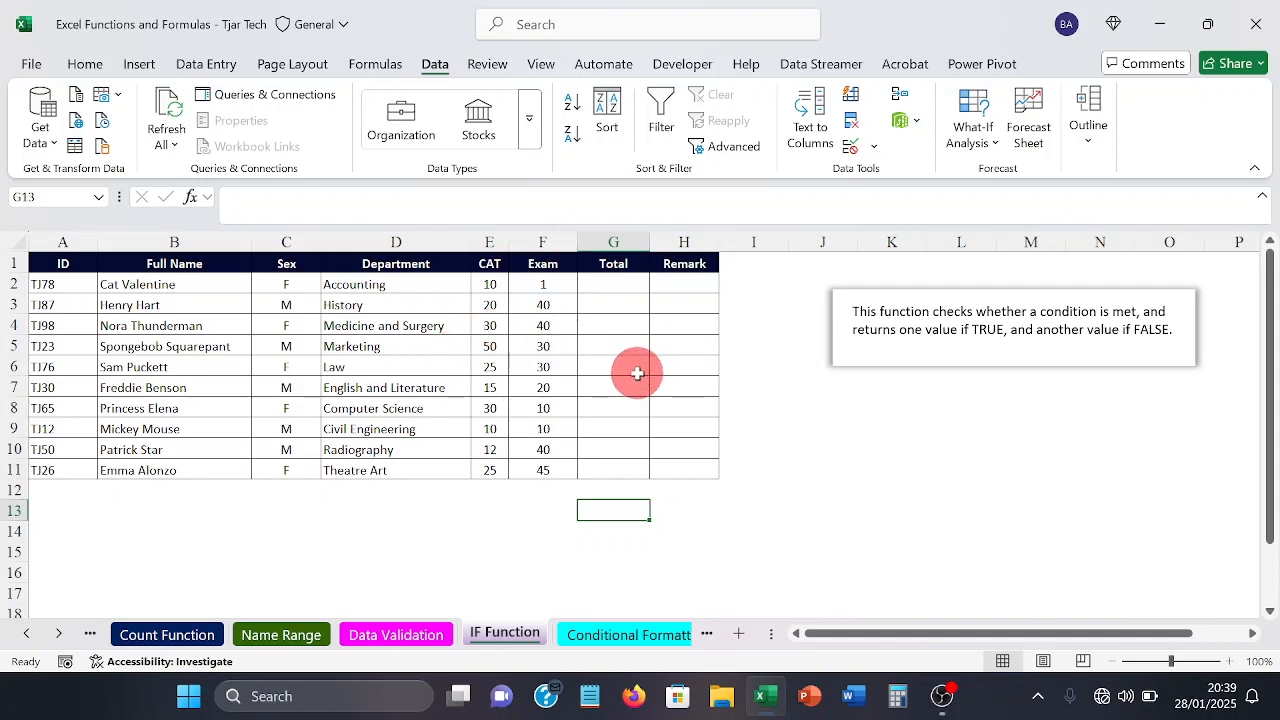
{"action": "left_click", "coordinate": [624, 283]}
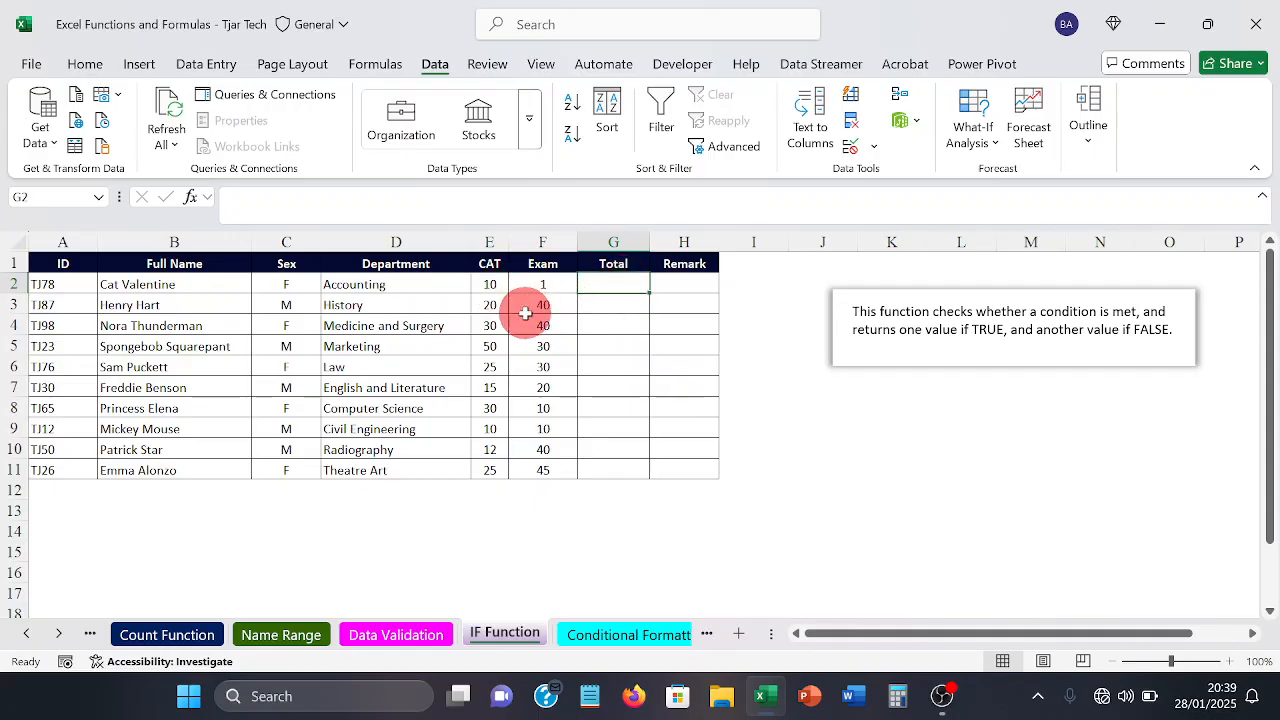
{"action": "type", "text": "="}
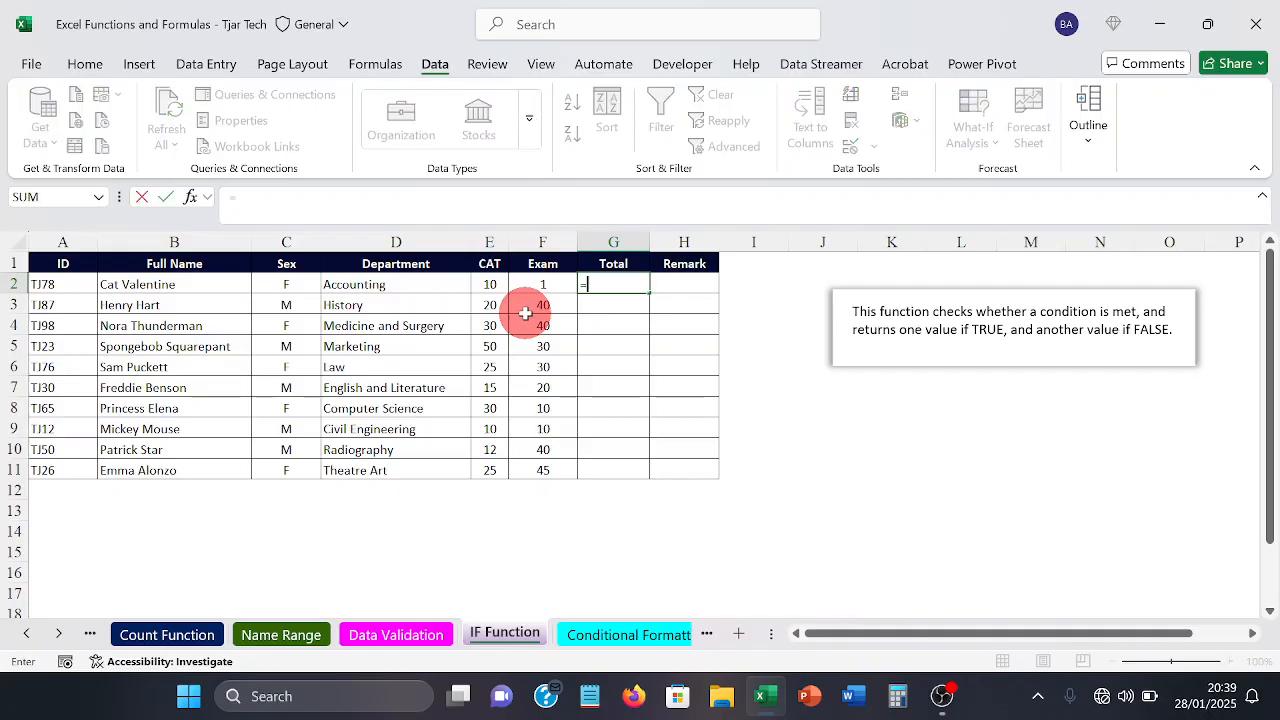
{"action": "type", "text": "s"}
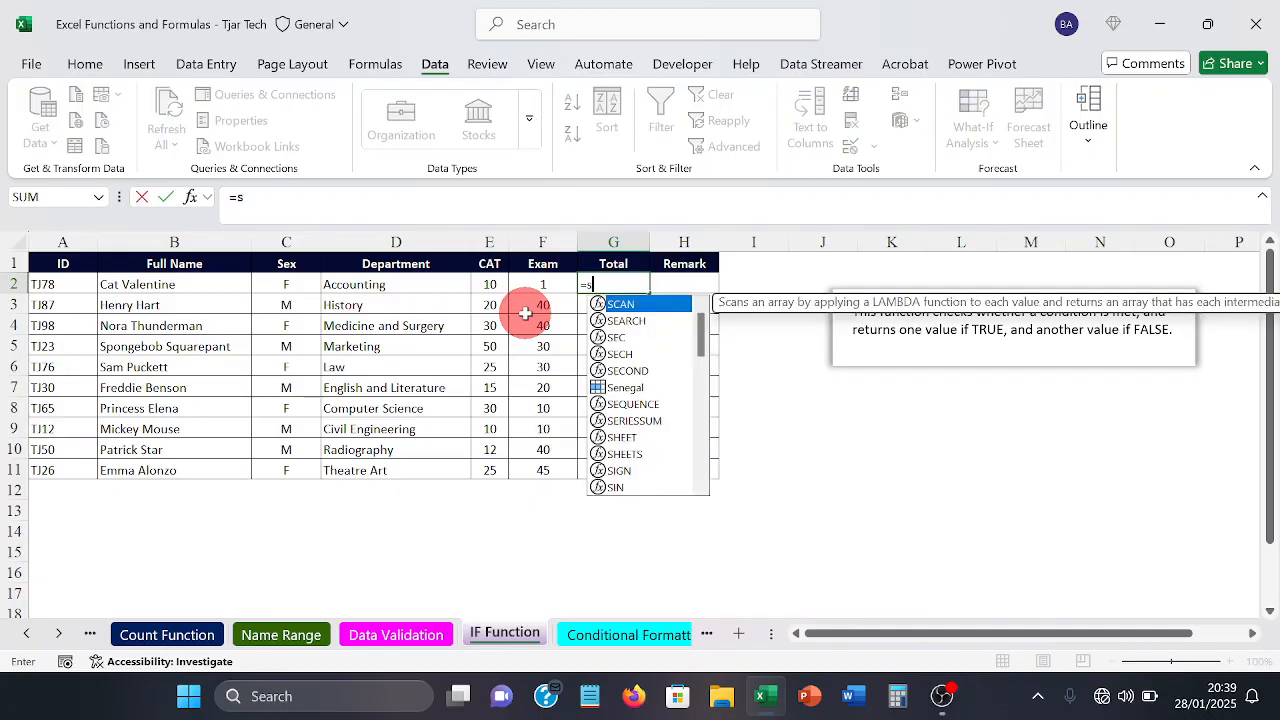
{"action": "type", "text": "um"}
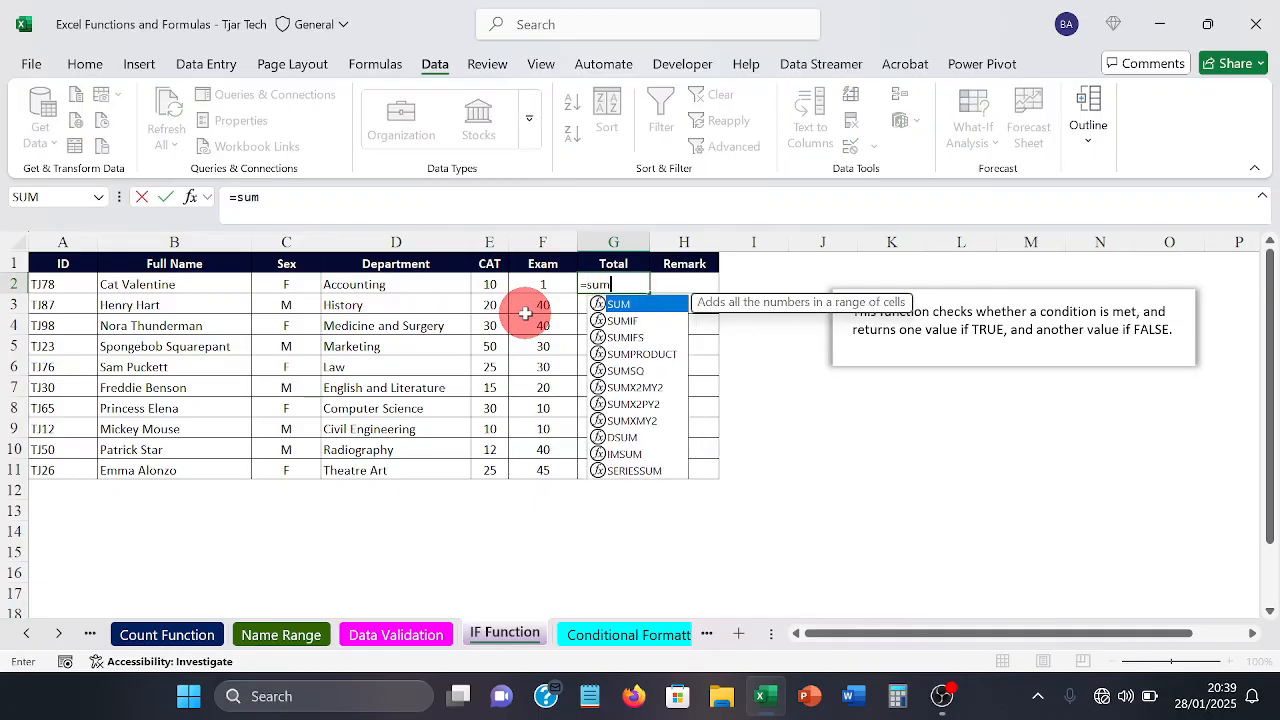
{"action": "key", "text": "Tab"}
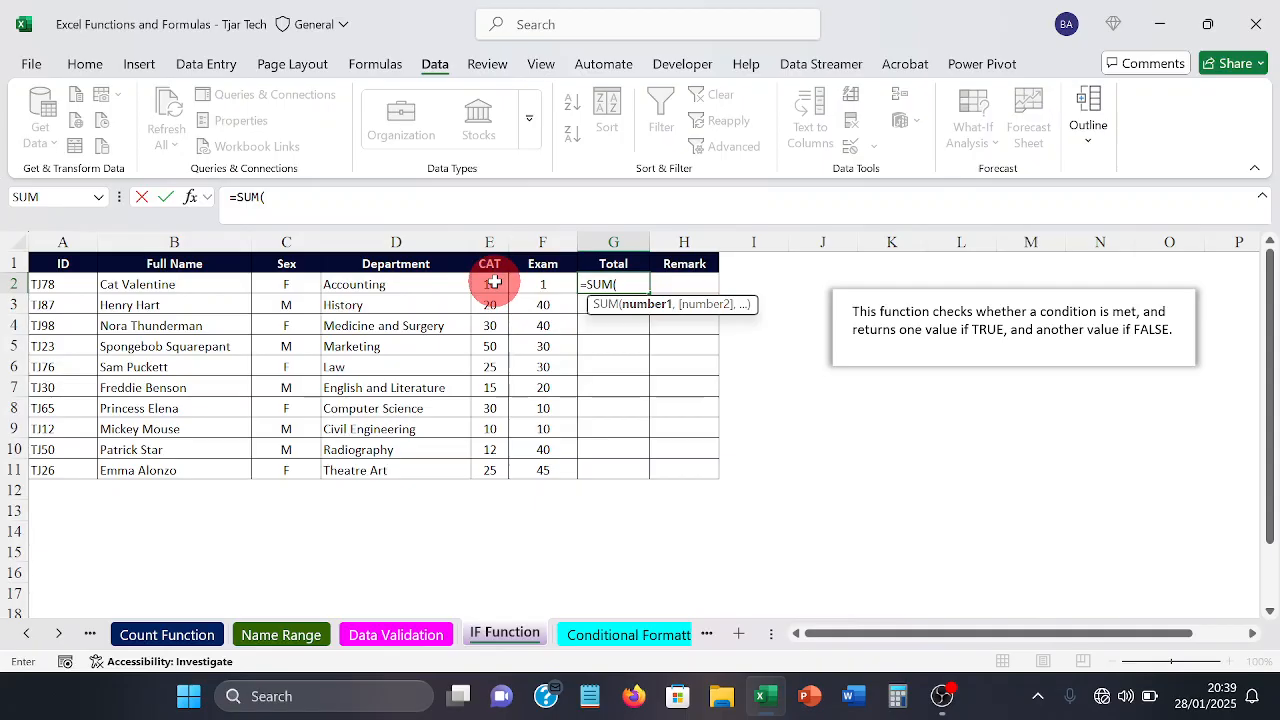
{"action": "left_click", "coordinate": [494, 283]}
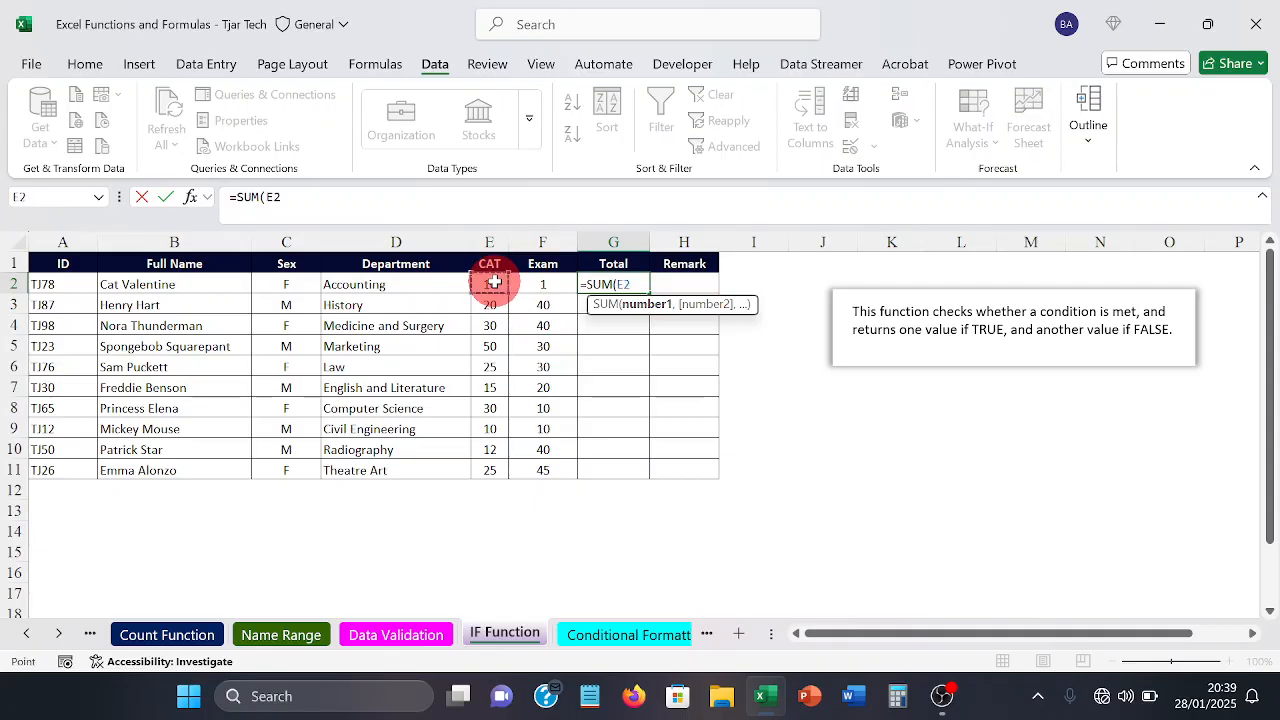
{"action": "left_click_drag", "start_coordinate": [494, 283], "coordinate": [513, 284]}
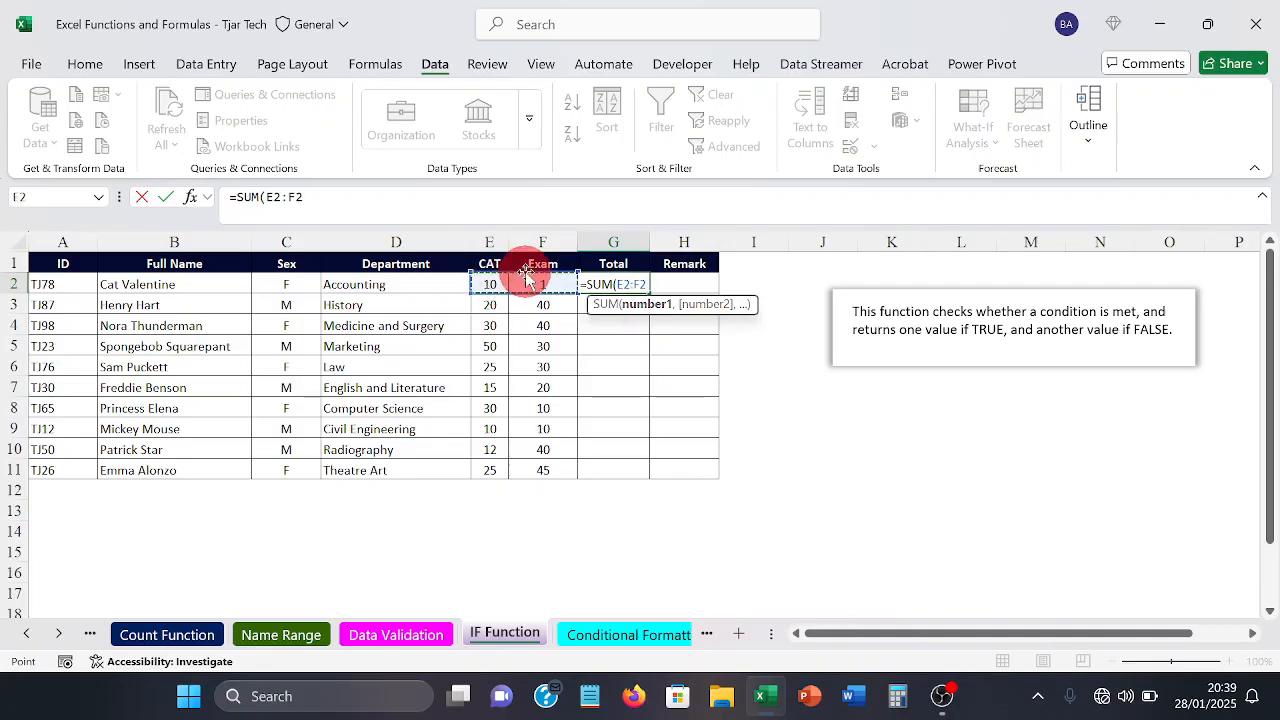
{"action": "key", "text": "Return"}
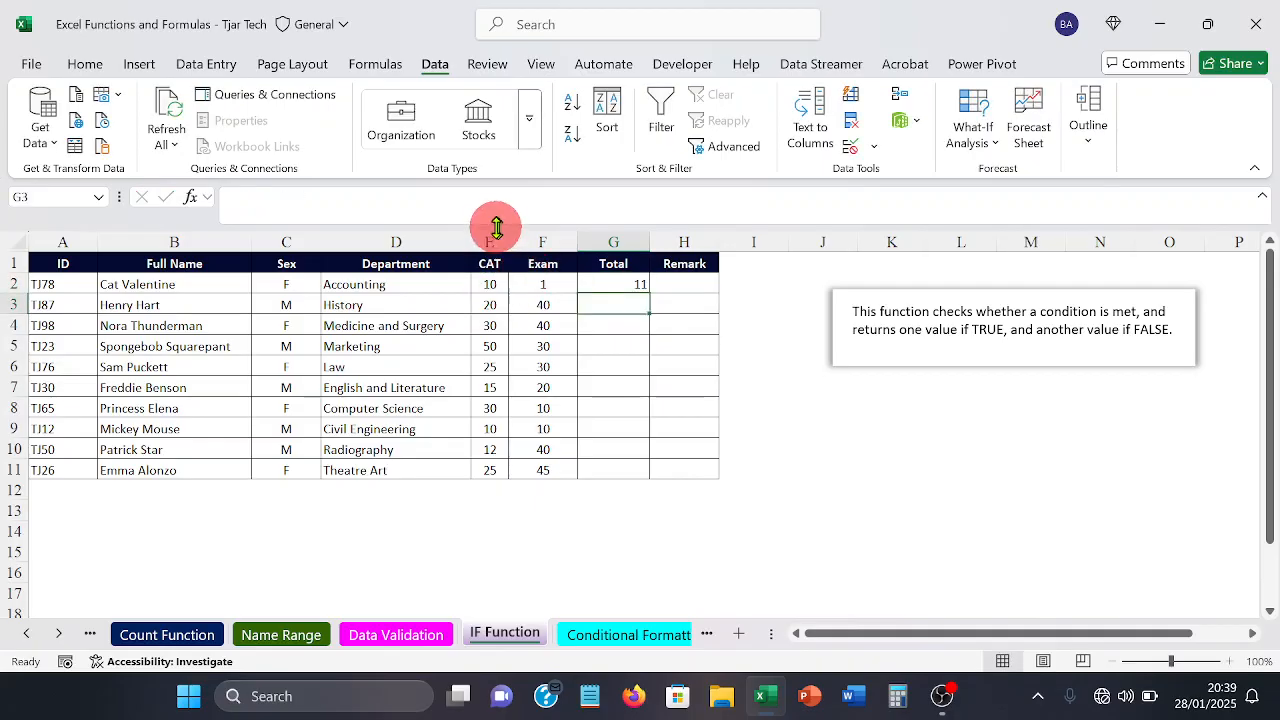
Step: Fill the Total formula from G2 down to G11
{"action": "left_click", "coordinate": [591, 280]}
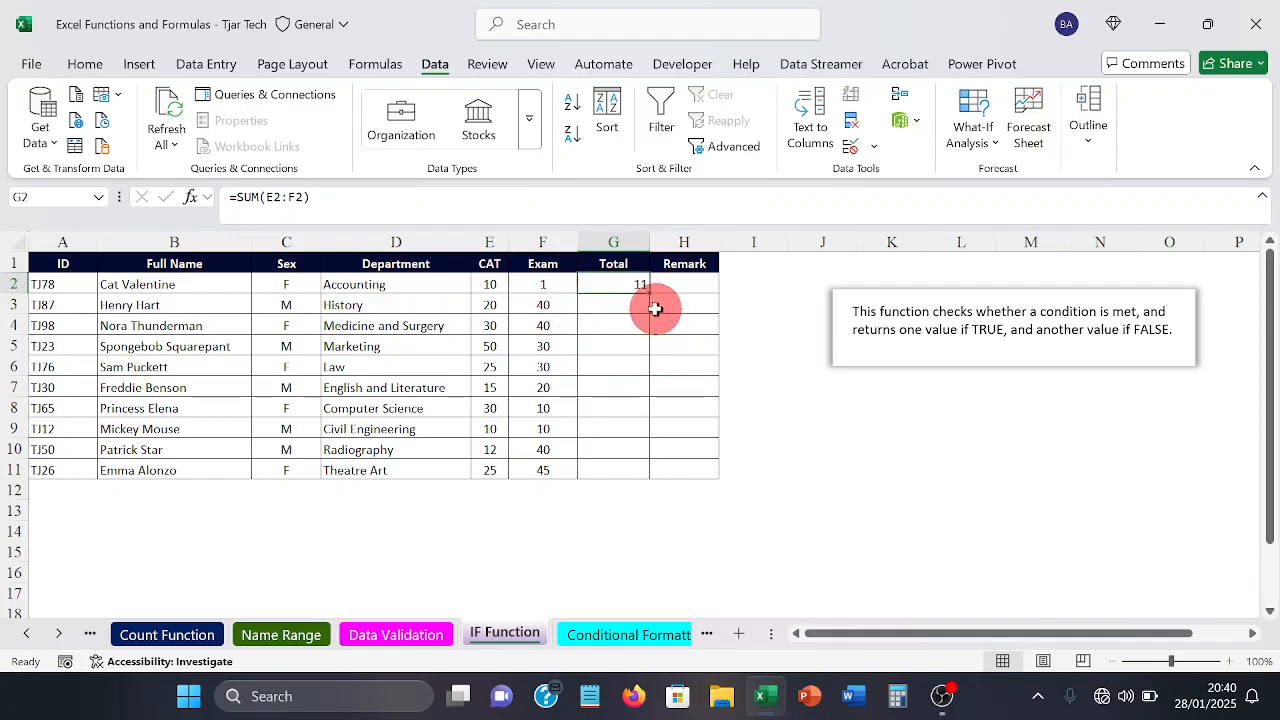
{"action": "left_click_drag", "start_coordinate": [650, 300], "coordinate": [640, 466]}
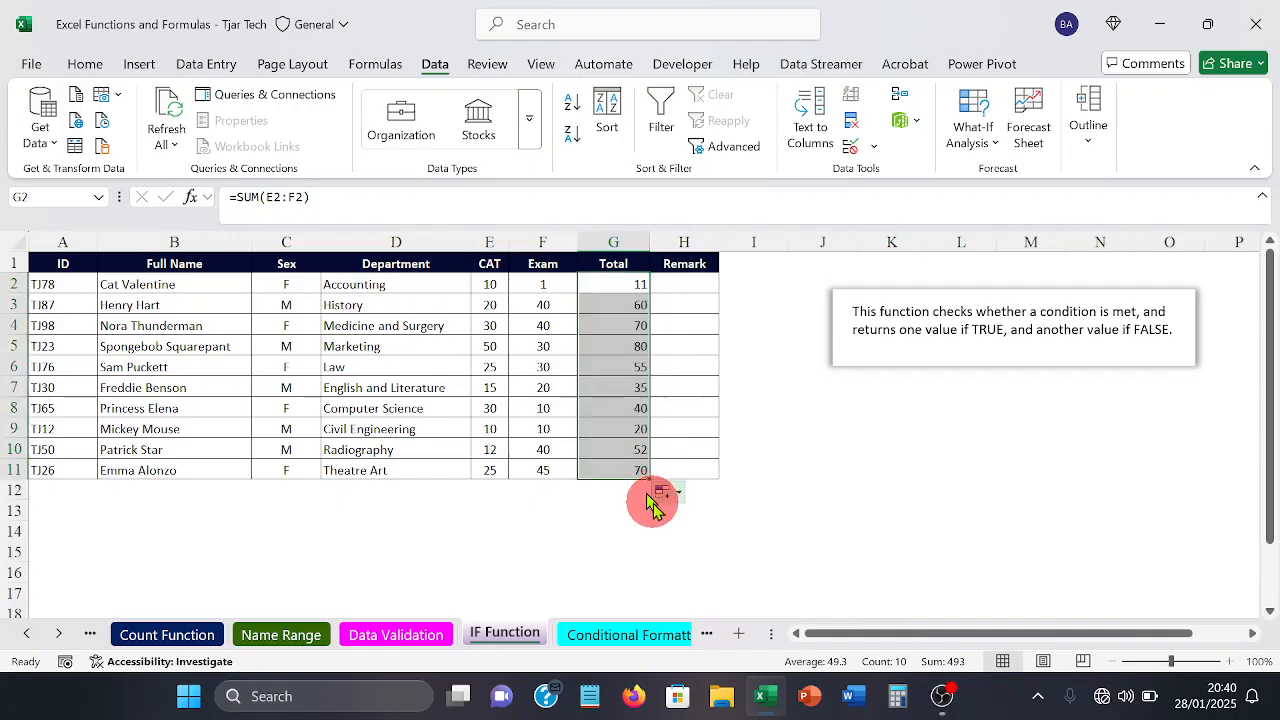
{"action": "left_click", "coordinate": [585, 556]}
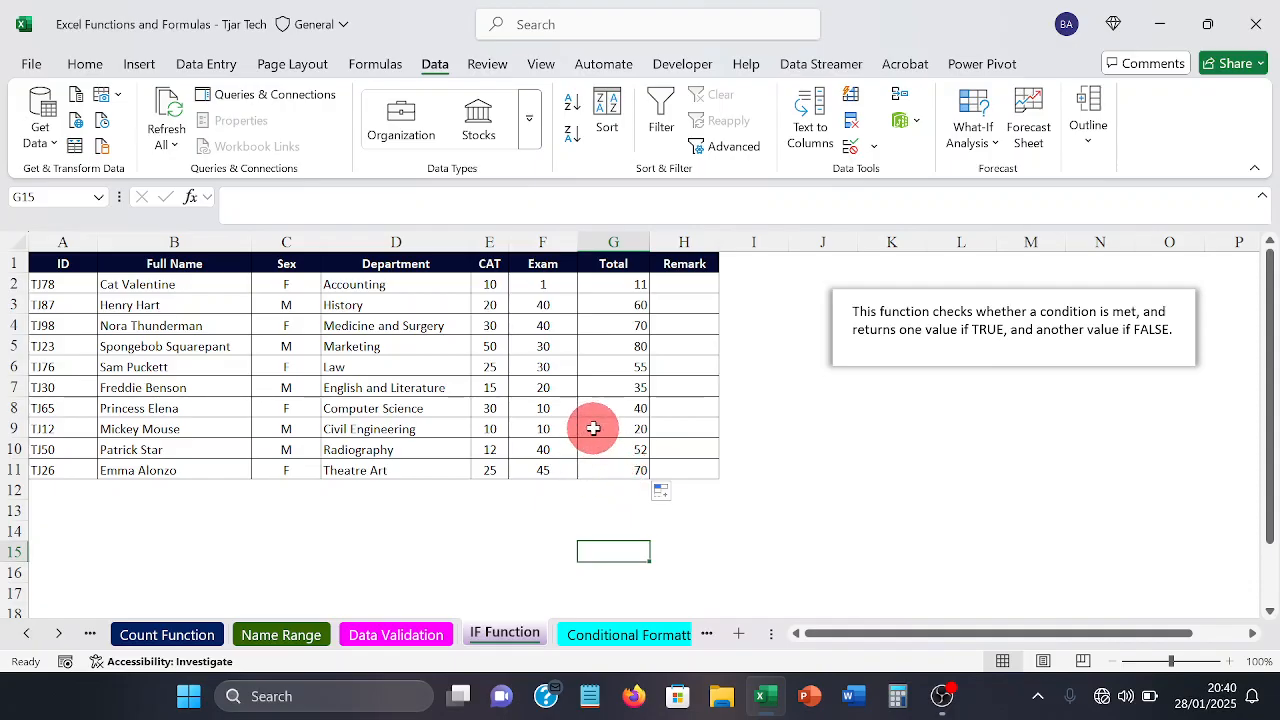
{"action": "left_click", "coordinate": [520, 545]}
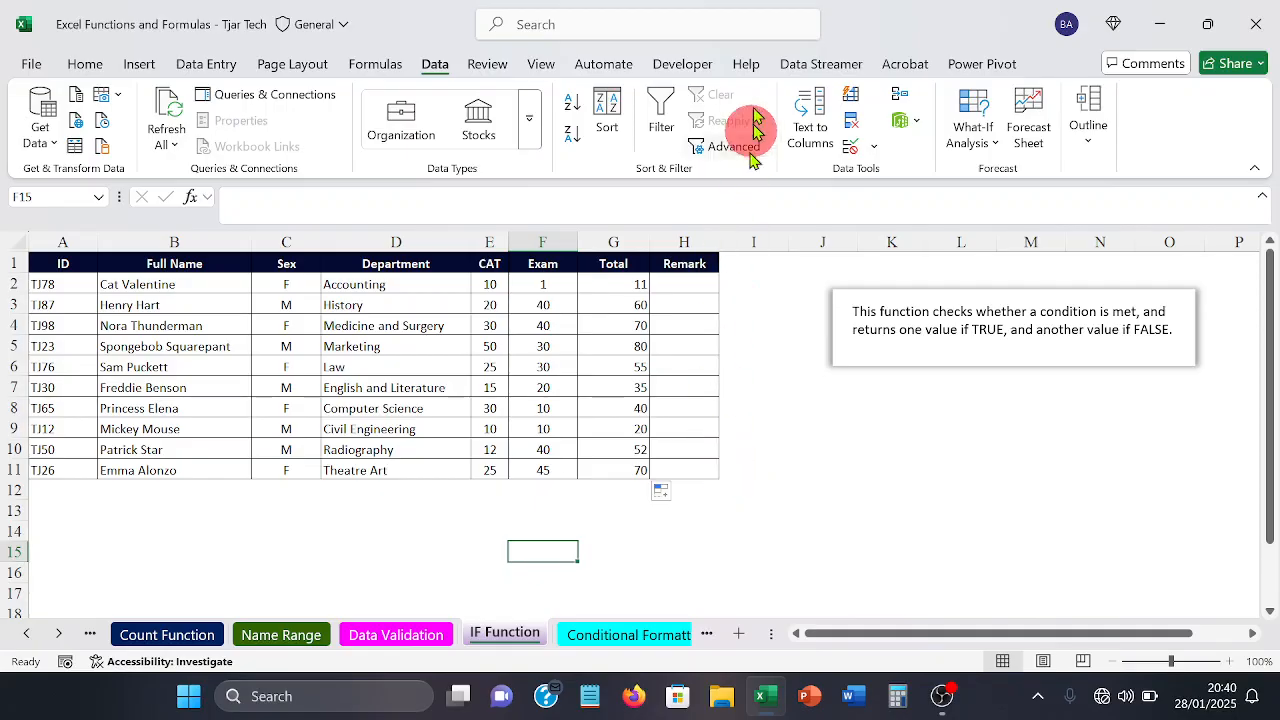
Step: Start an IF formula in Remark cell H2 with the logical test G2>=39
{"action": "left_click", "coordinate": [691, 279]}
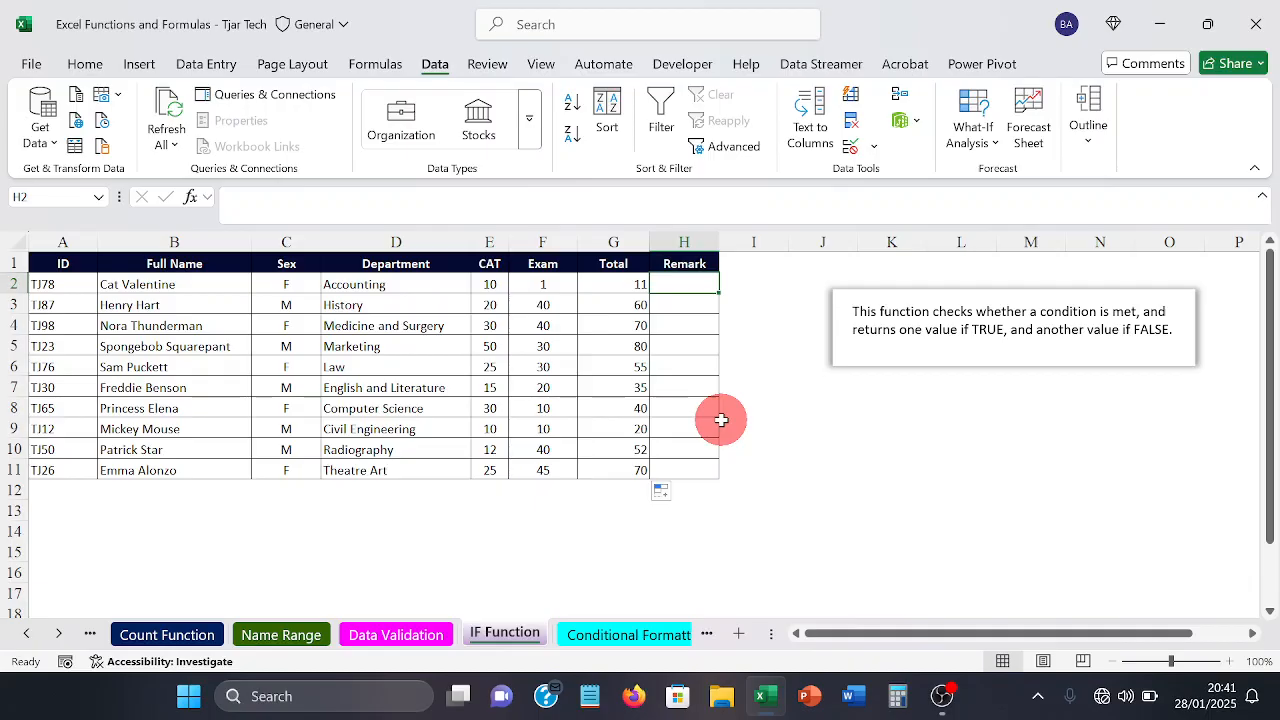
{"action": "type", "text": "="}
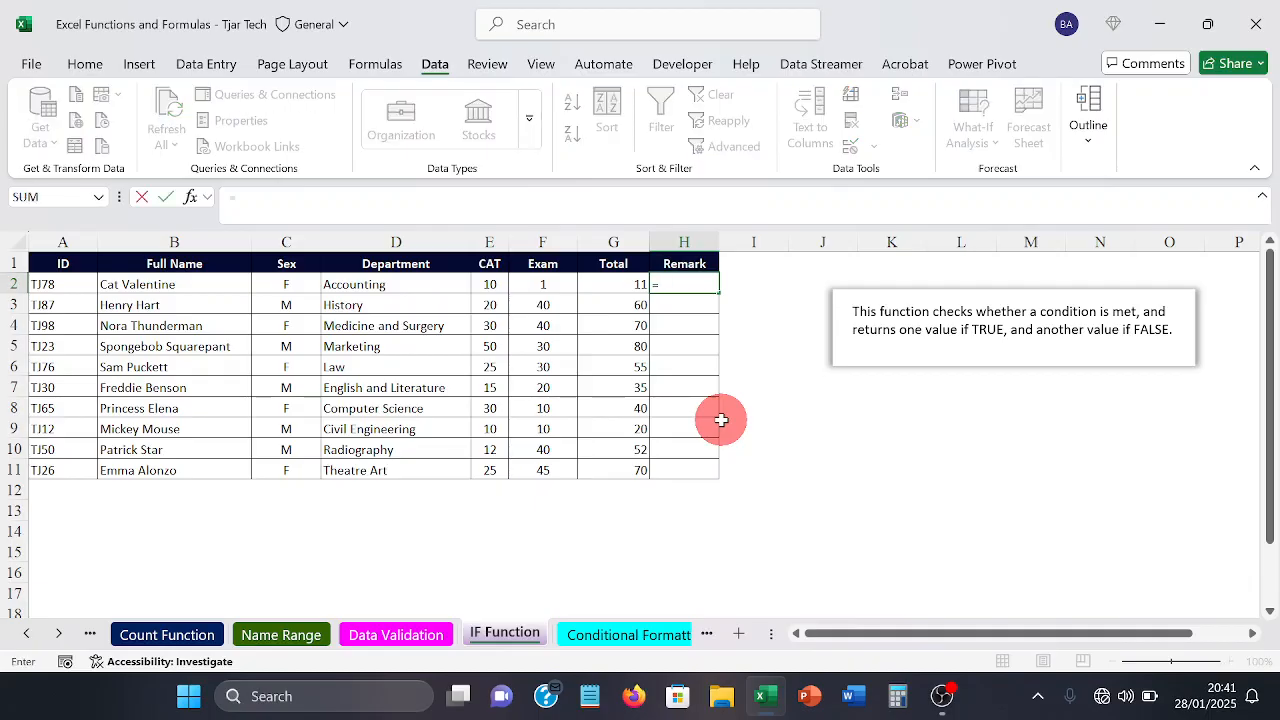
{"action": "type", "text": "if"}
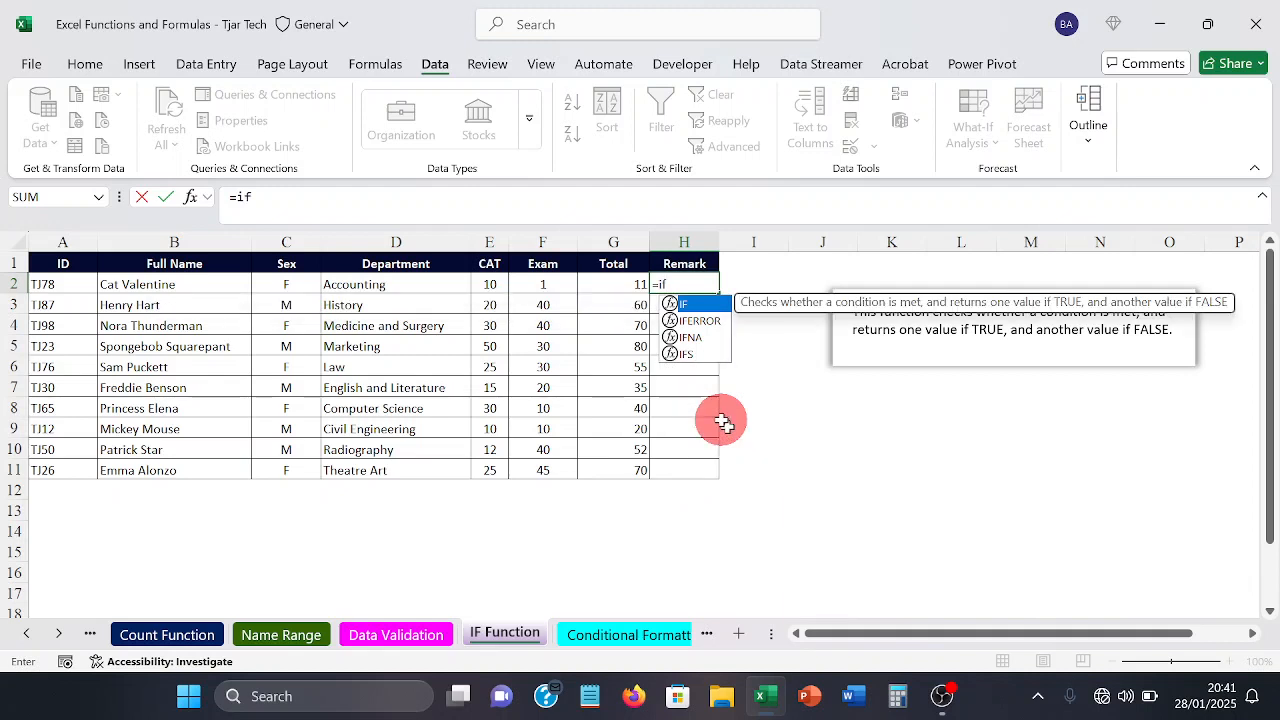
{"action": "key", "text": "Tab"}
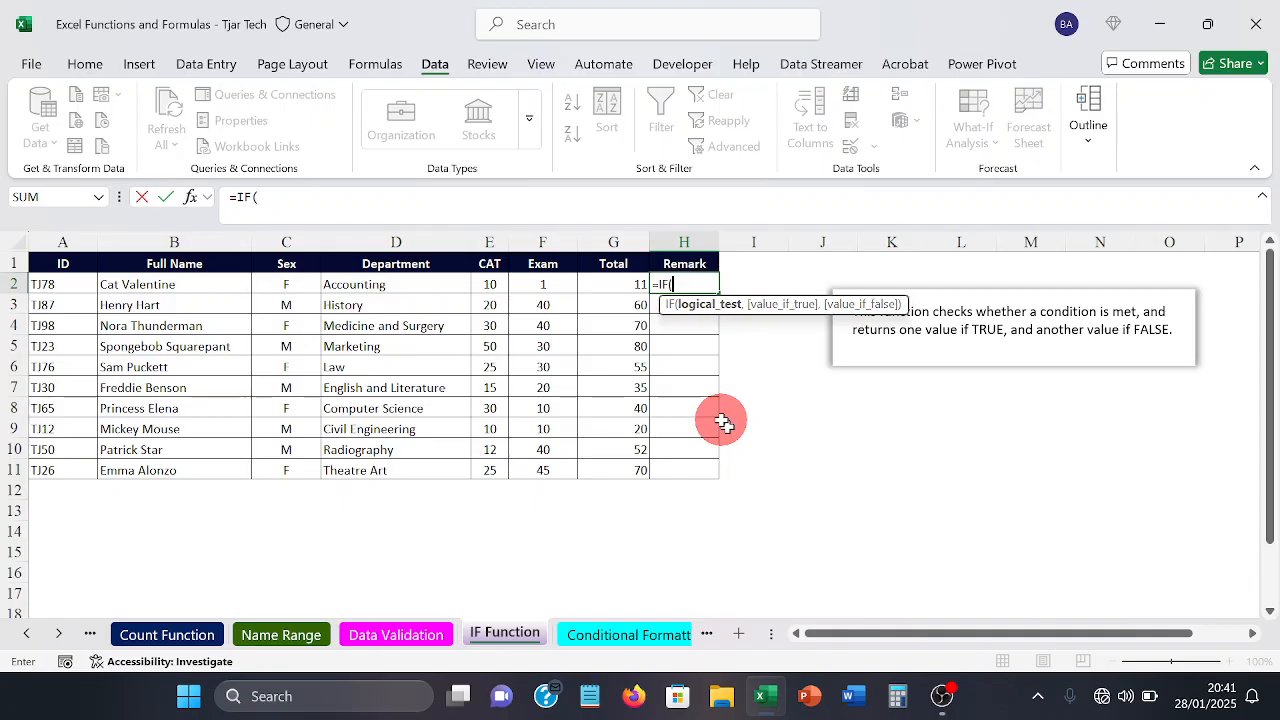
{"action": "type", "text": "g"}
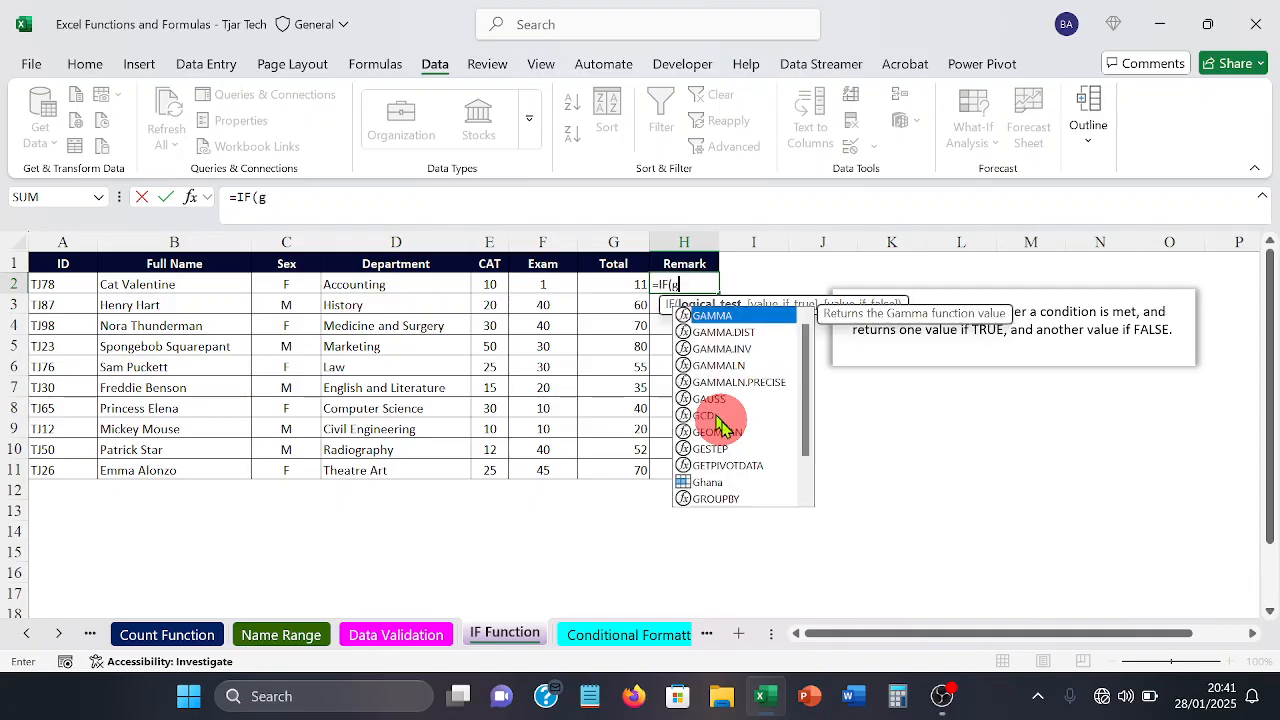
{"action": "type", "text": "2>"}
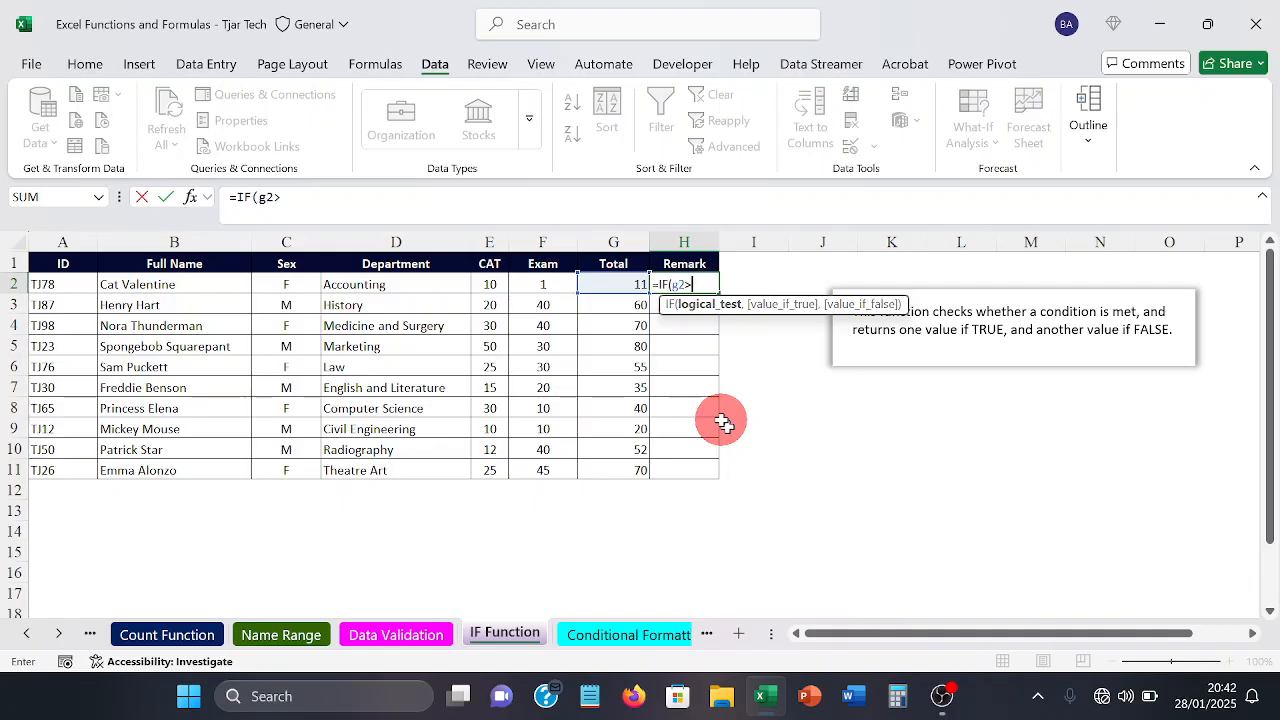
{"action": "type", "text": "="}
{"action": "type", "text": "39"}
{"action": "type", "text": "'"}
{"action": "type", "text": ","}
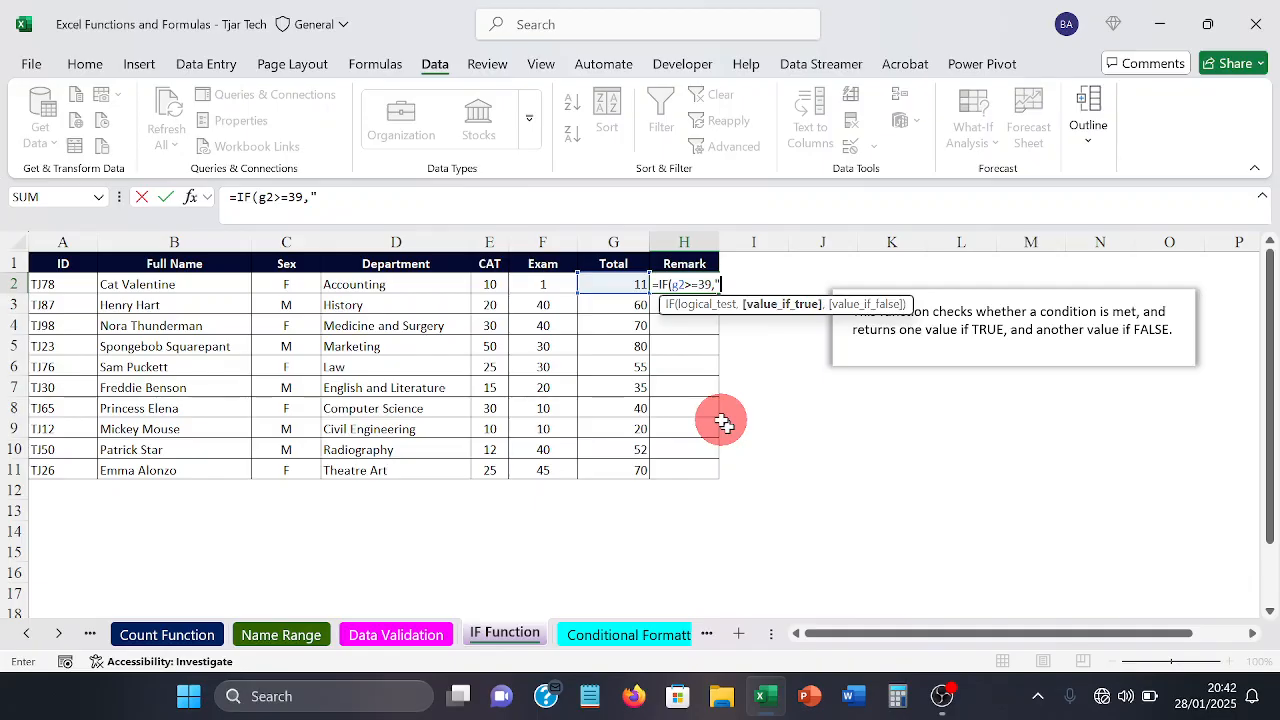
Step: Complete the IF formula in H2 with "PASS" as the true value and "FAIL" as the false value
{"action": "type", "text": "PASS\","}
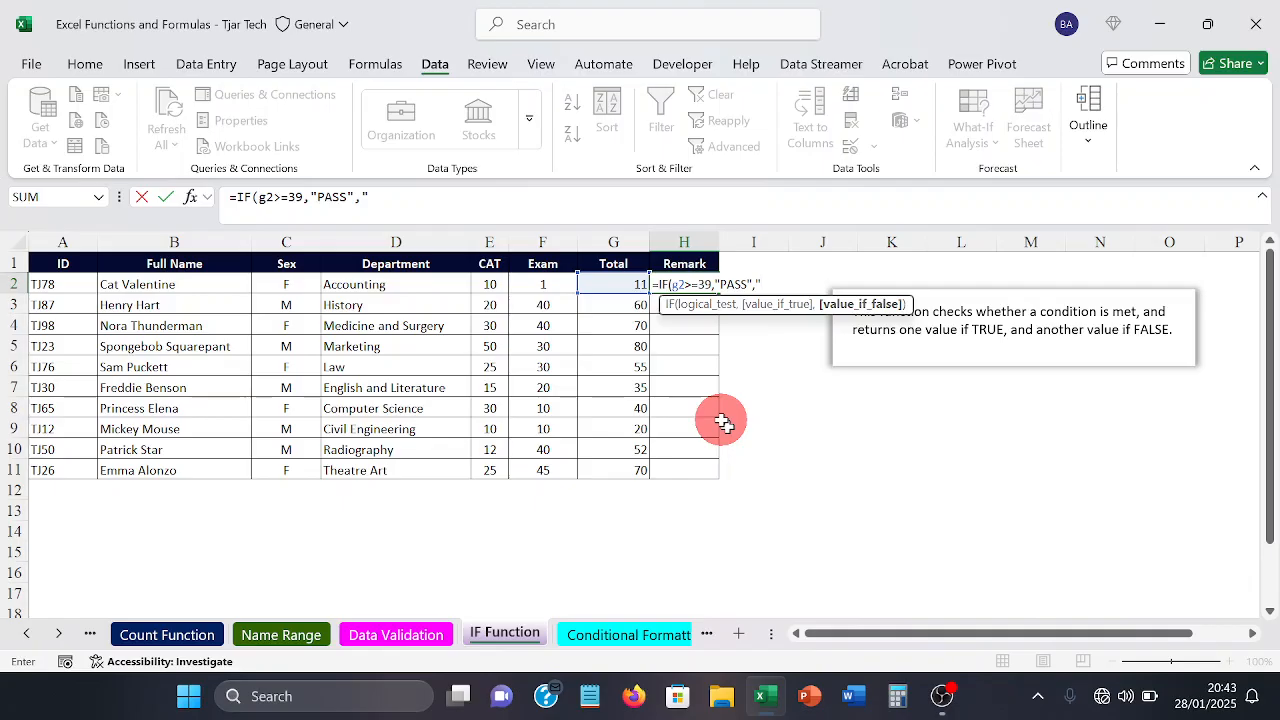
{"action": "type", "text": "FAIL\""}
{"action": "type", "text": ")"}
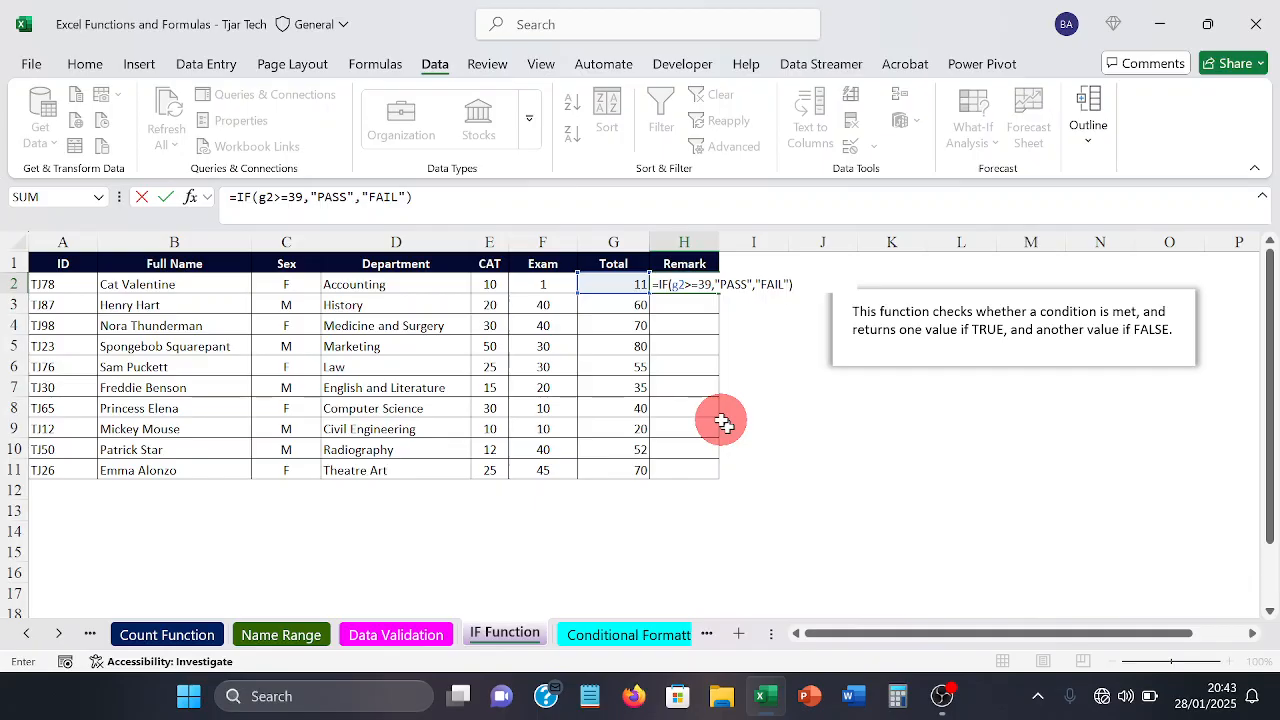
{"action": "key", "text": "Return"}
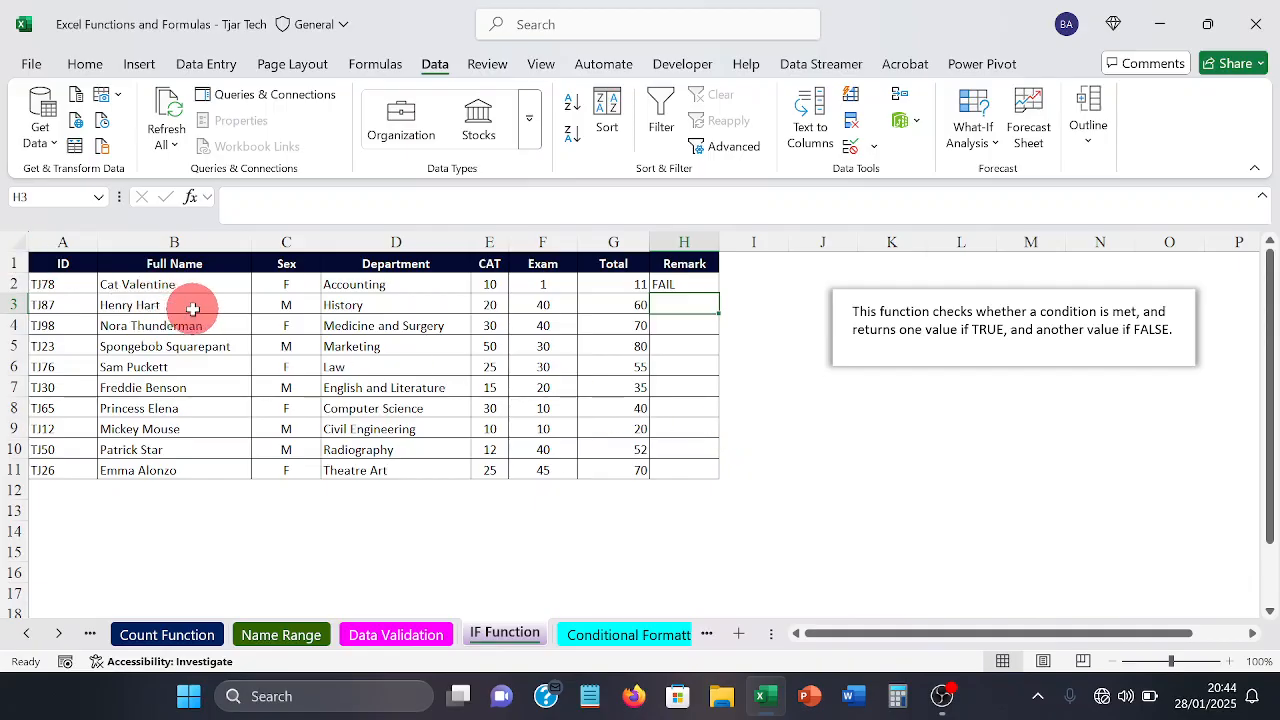
Step: Fill the Remark formula from H2 down to H11 and check the copied formulas in H10 and H11
{"action": "left_click", "coordinate": [611, 283]}
{"action": "left_click", "coordinate": [662, 285]}
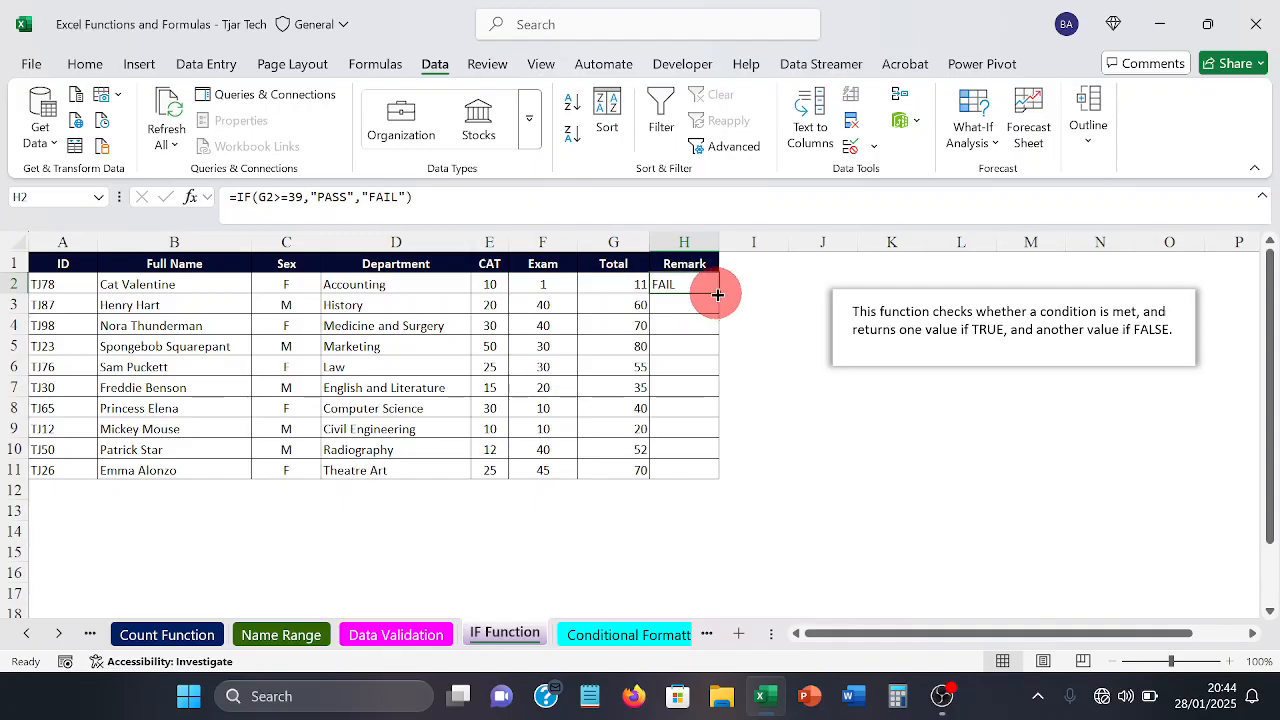
{"action": "left_click_drag", "start_coordinate": [718, 295], "coordinate": [714, 474]}
{"action": "left_click_drag", "start_coordinate": [845, 491], "coordinate": [870, 491]}
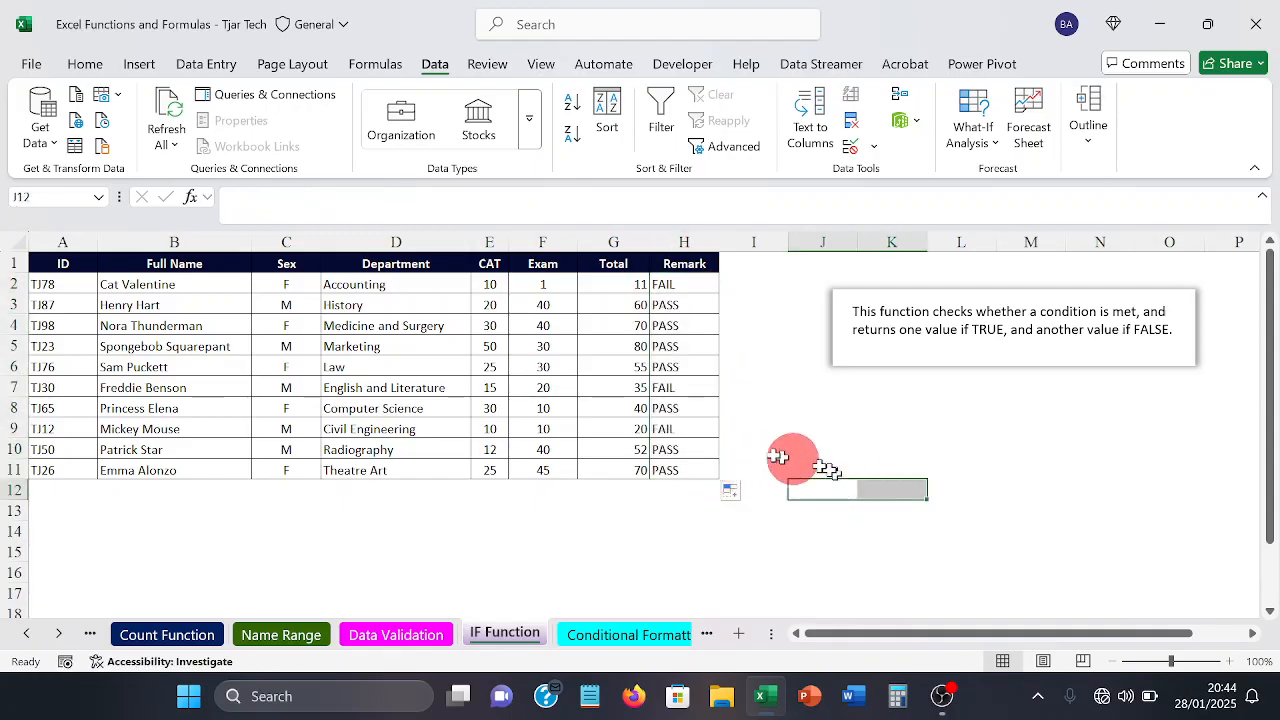
{"action": "left_click", "coordinate": [686, 446]}
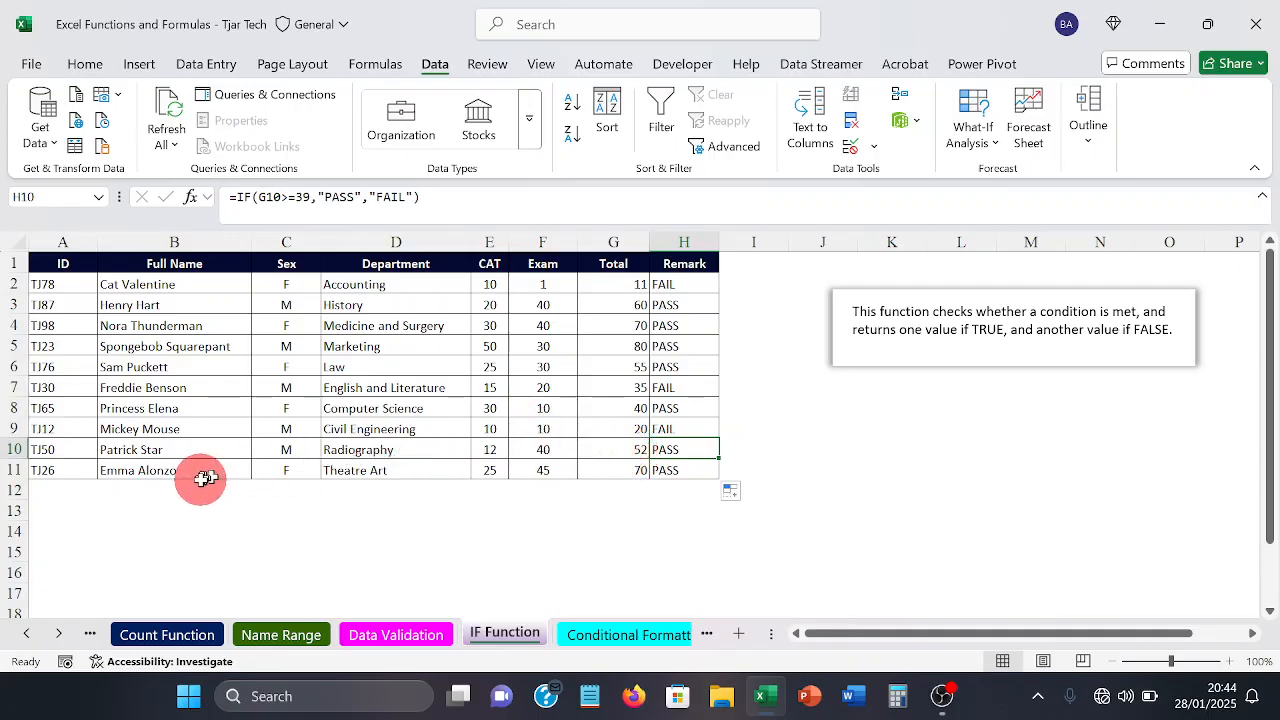
{"action": "left_click", "coordinate": [673, 468]}
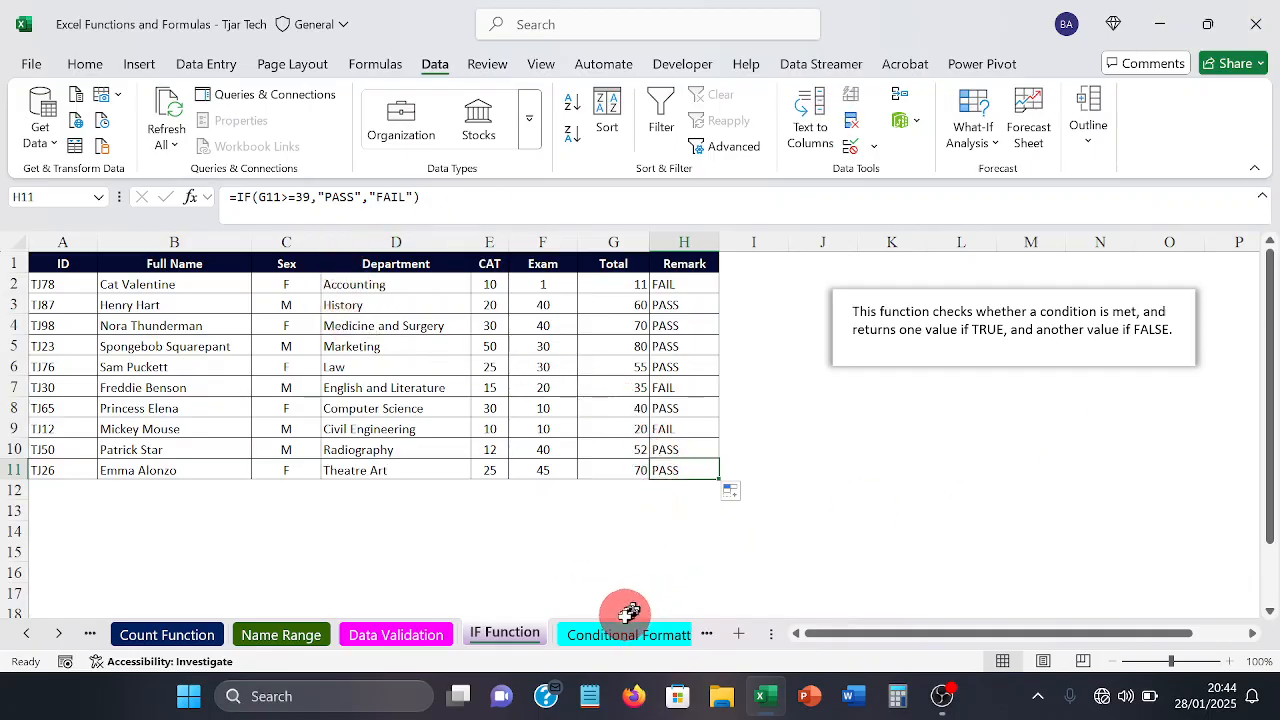
Step: Open the Conditional Formatting sheet and look through the names of the remaining sheets
{"action": "left_click", "coordinate": [613, 634]}
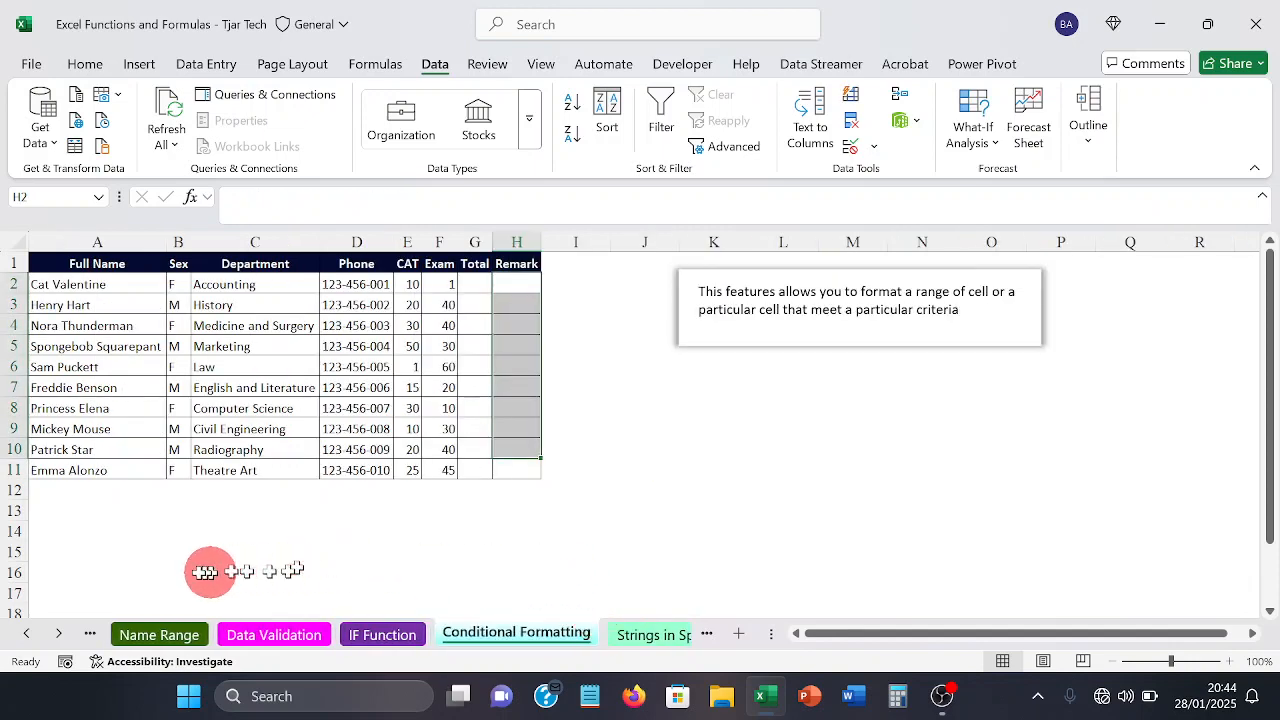
{"action": "left_click", "coordinate": [60, 634]}
{"action": "left_click", "coordinate": [62, 636]}
{"action": "left_click", "coordinate": [62, 636]}
{"action": "left_click", "coordinate": [62, 636]}
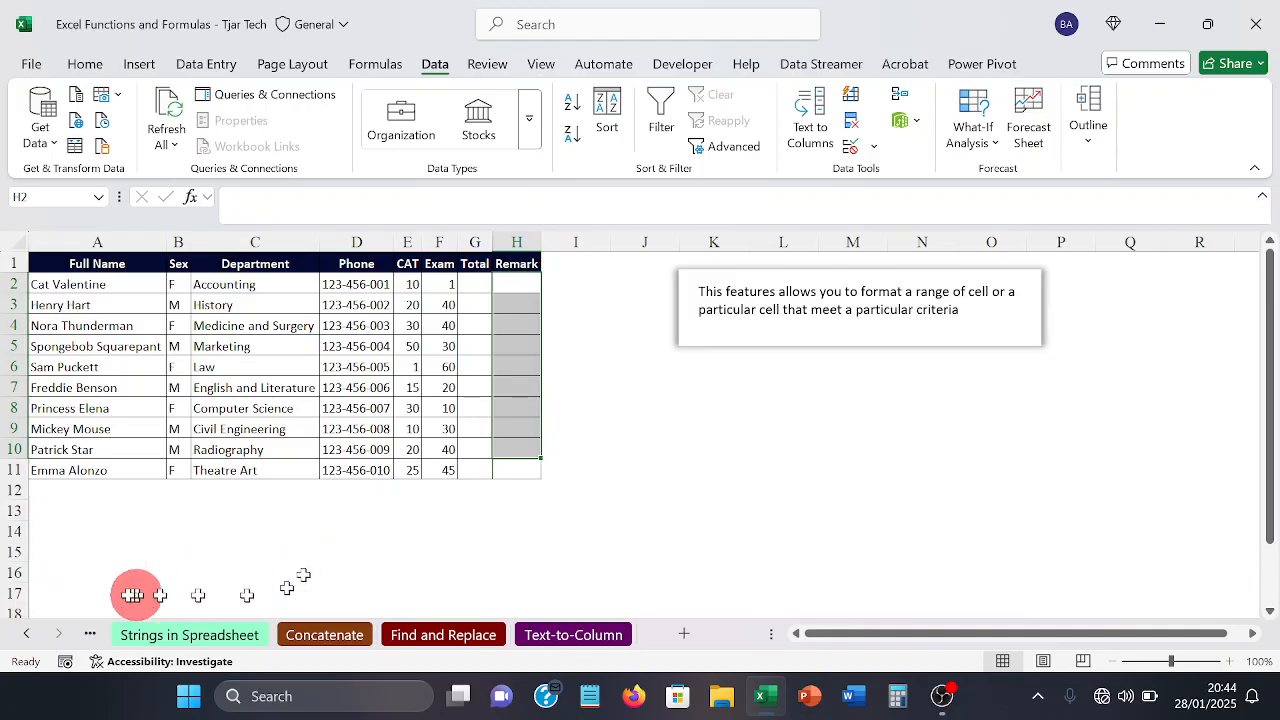
{"action": "left_click", "coordinate": [26, 632]}
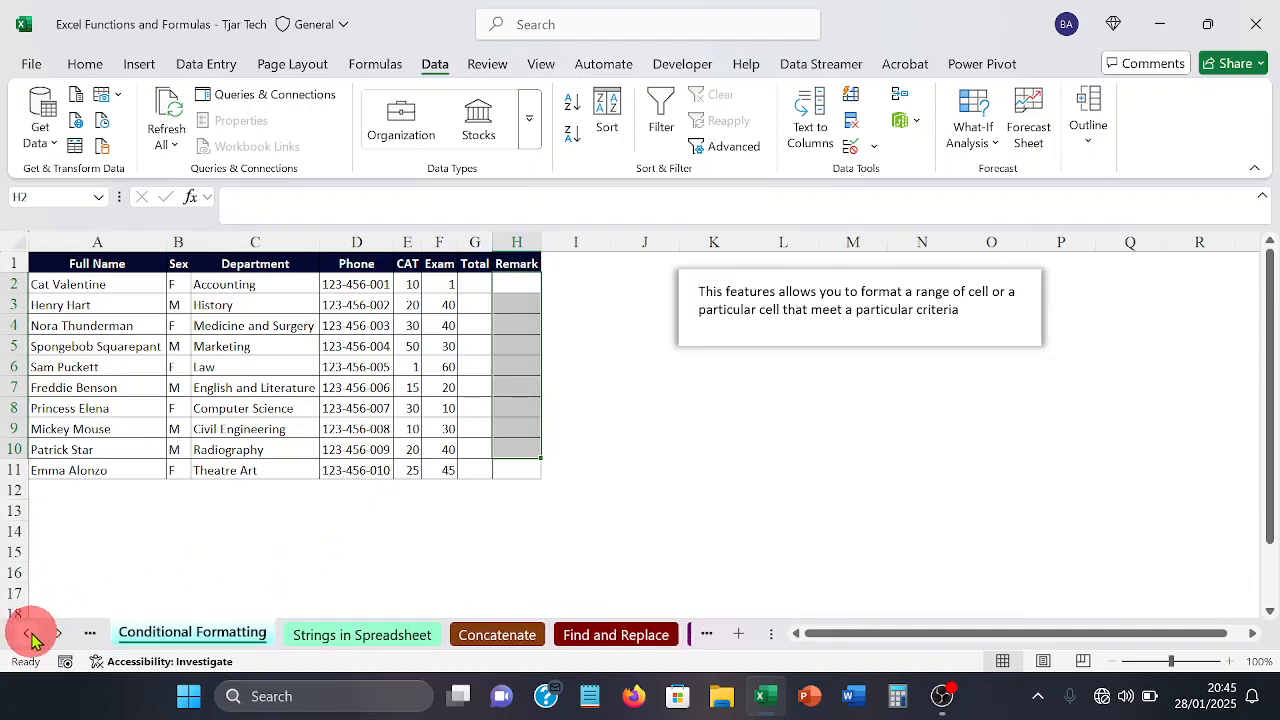
{"action": "left_click", "coordinate": [378, 595]}
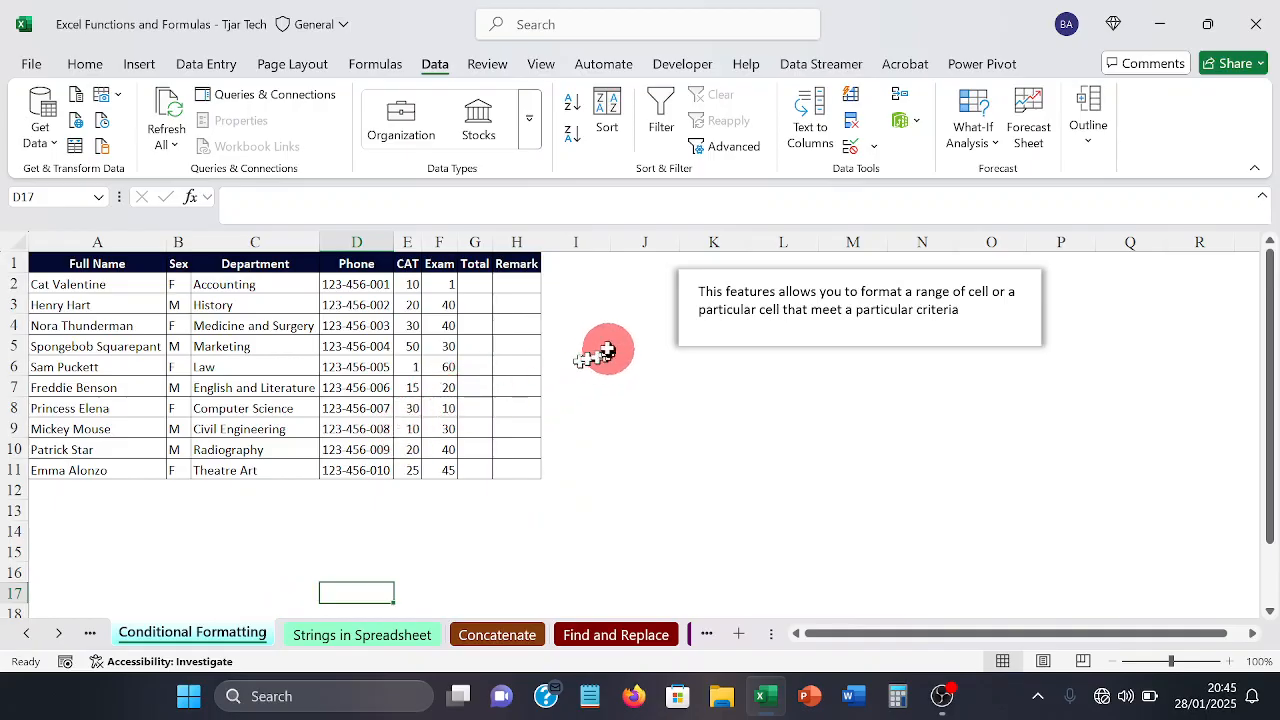
{"action": "left_click_drag", "start_coordinate": [516, 285], "coordinate": [520, 473]}
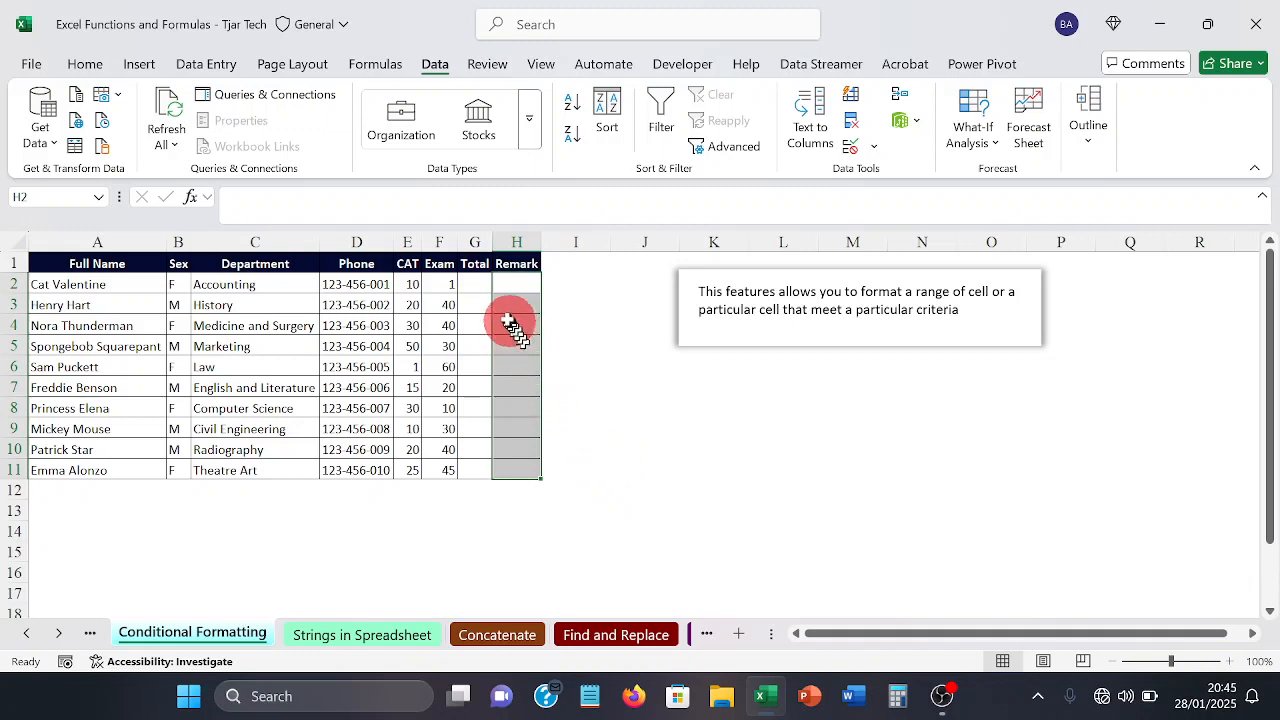
Step: Enter a SUM formula in Total cell G2 that adds the CAT and Exam scores in E2:F2
{"action": "left_click", "coordinate": [486, 287]}
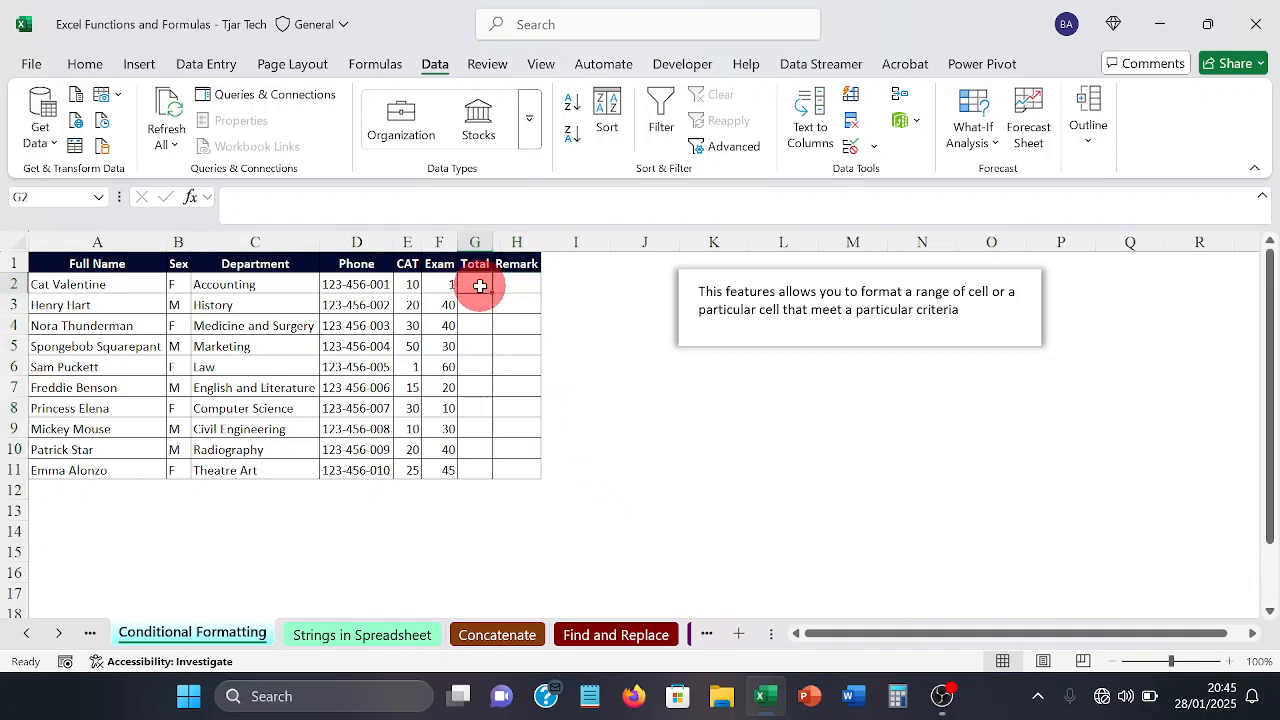
{"action": "type", "text": "="}
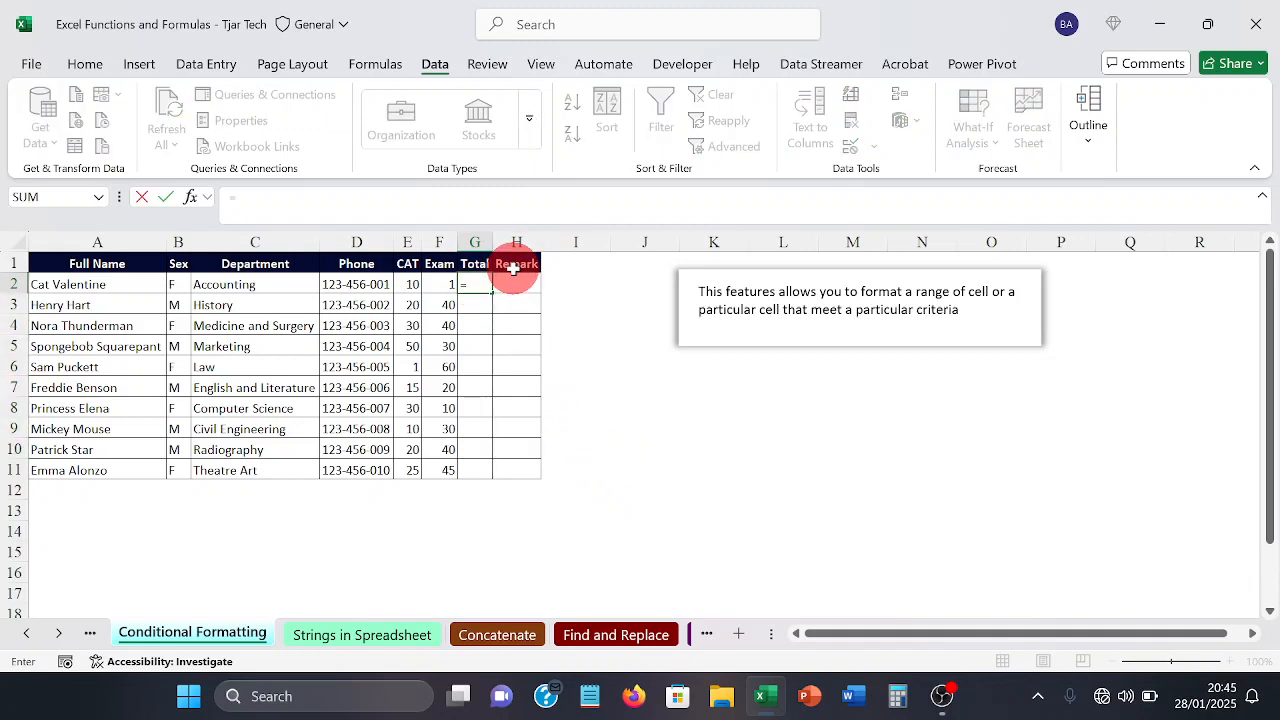
{"action": "type", "text": "SUM"}
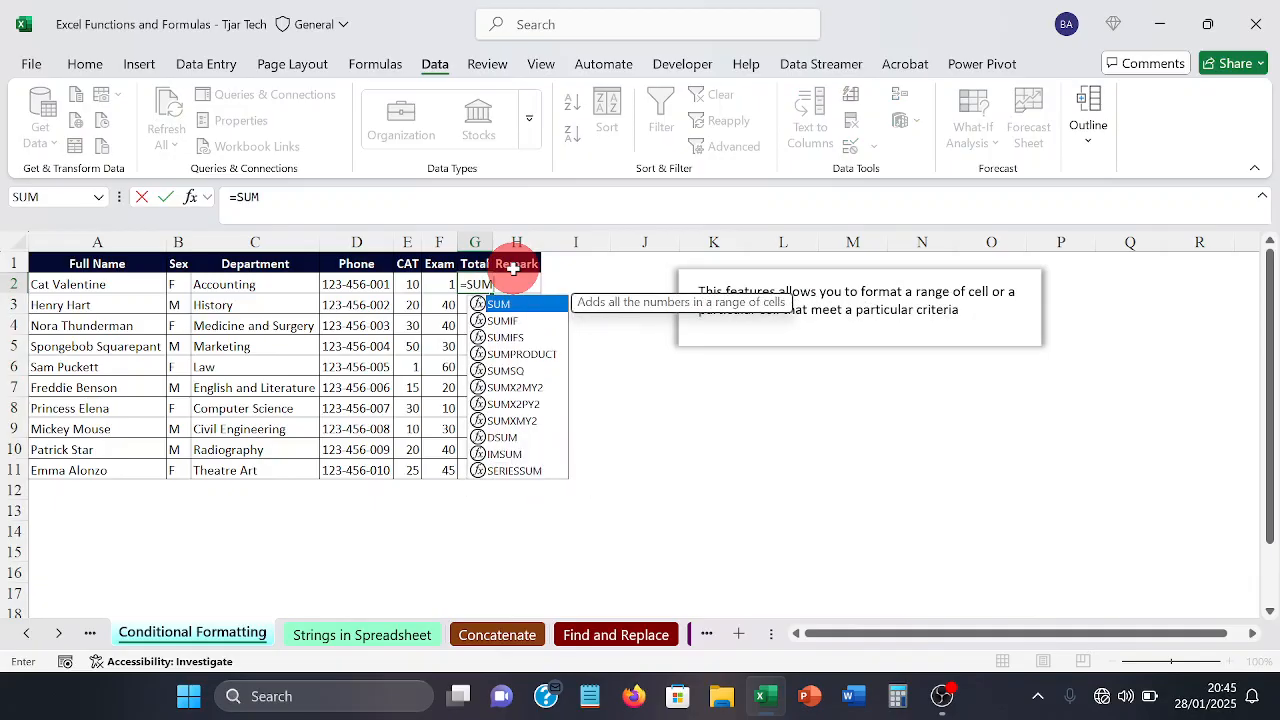
{"action": "type", "text": "("}
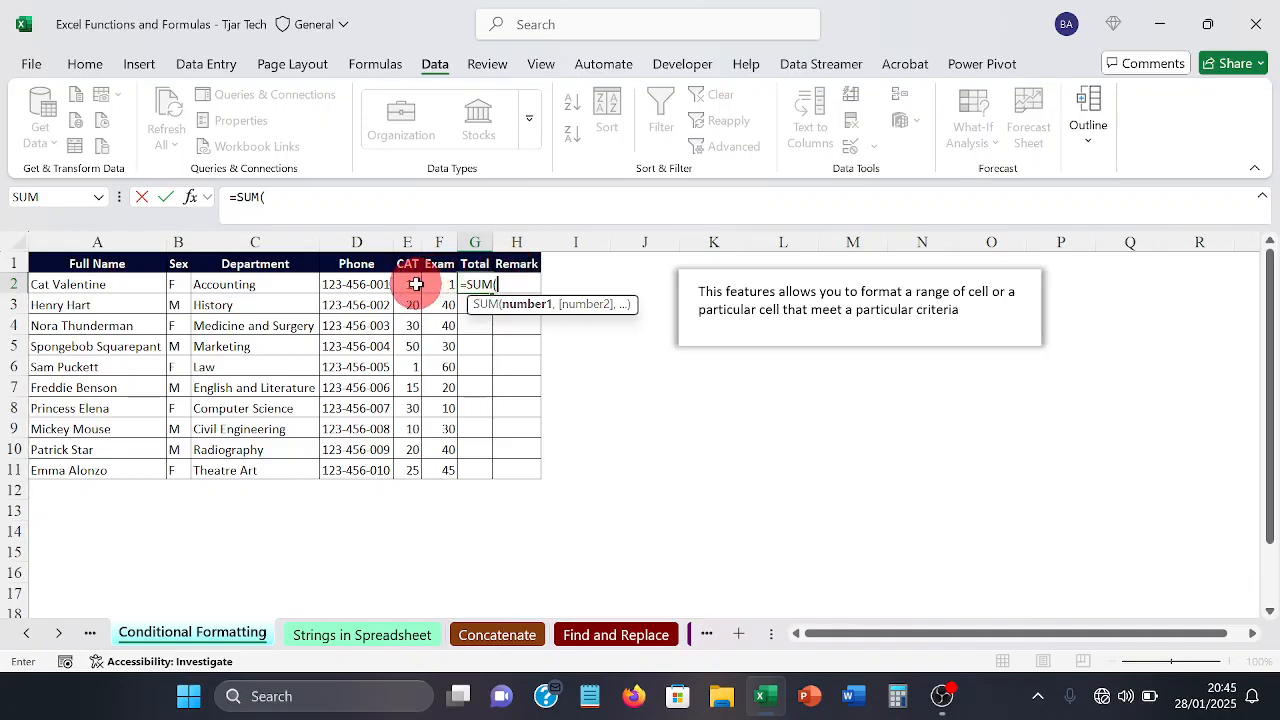
{"action": "left_click_drag", "start_coordinate": [416, 284], "coordinate": [444, 269]}
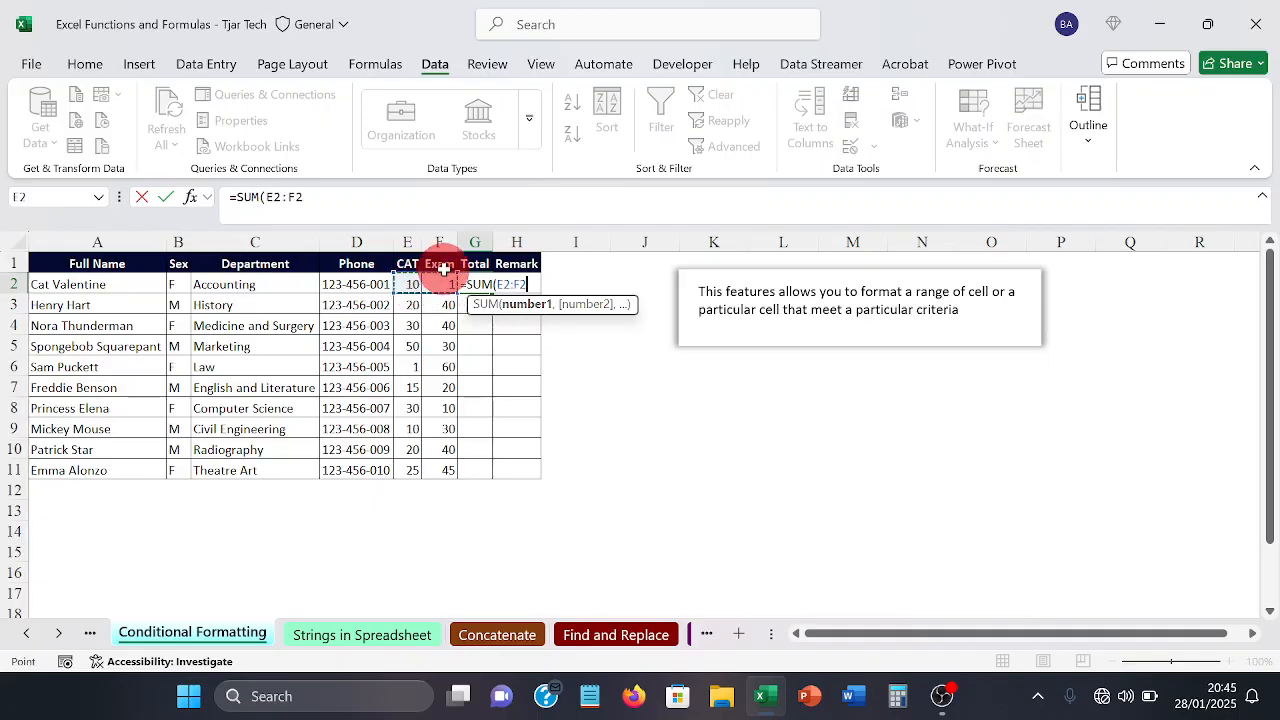
{"action": "key", "text": "Return"}
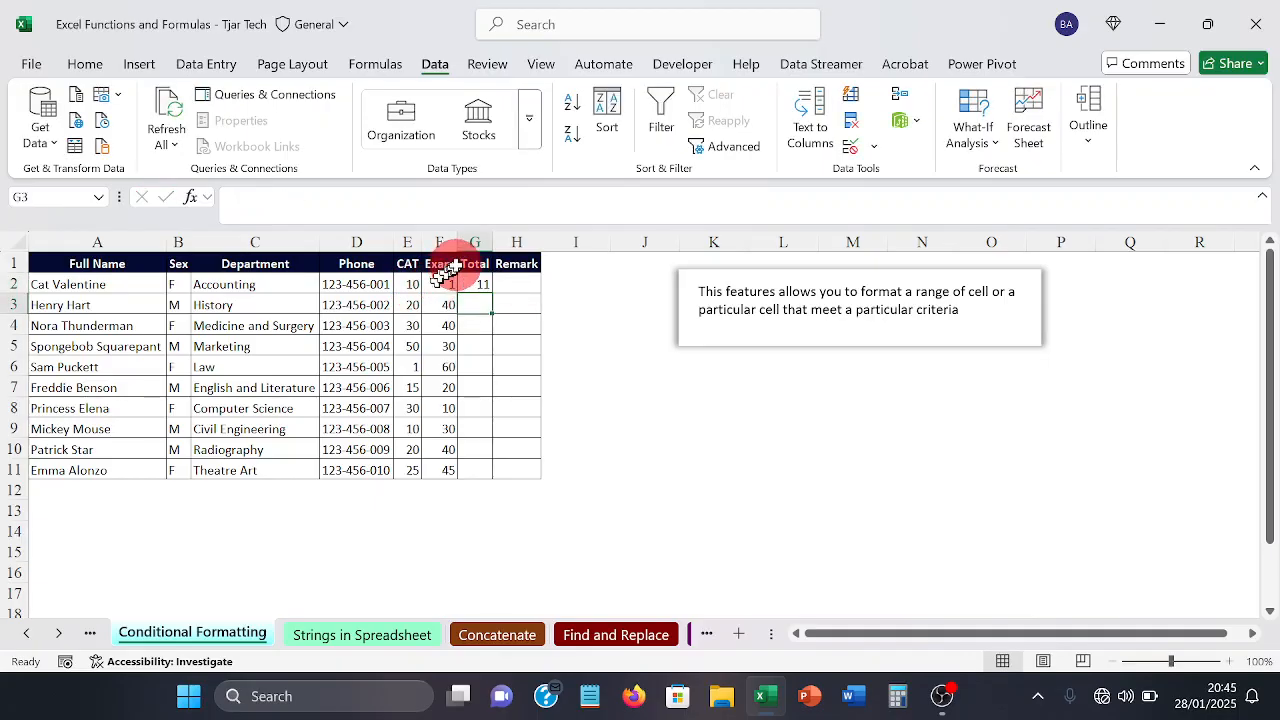
Step: Fill the Total formula from G2 down to G11
{"action": "left_click", "coordinate": [474, 280]}
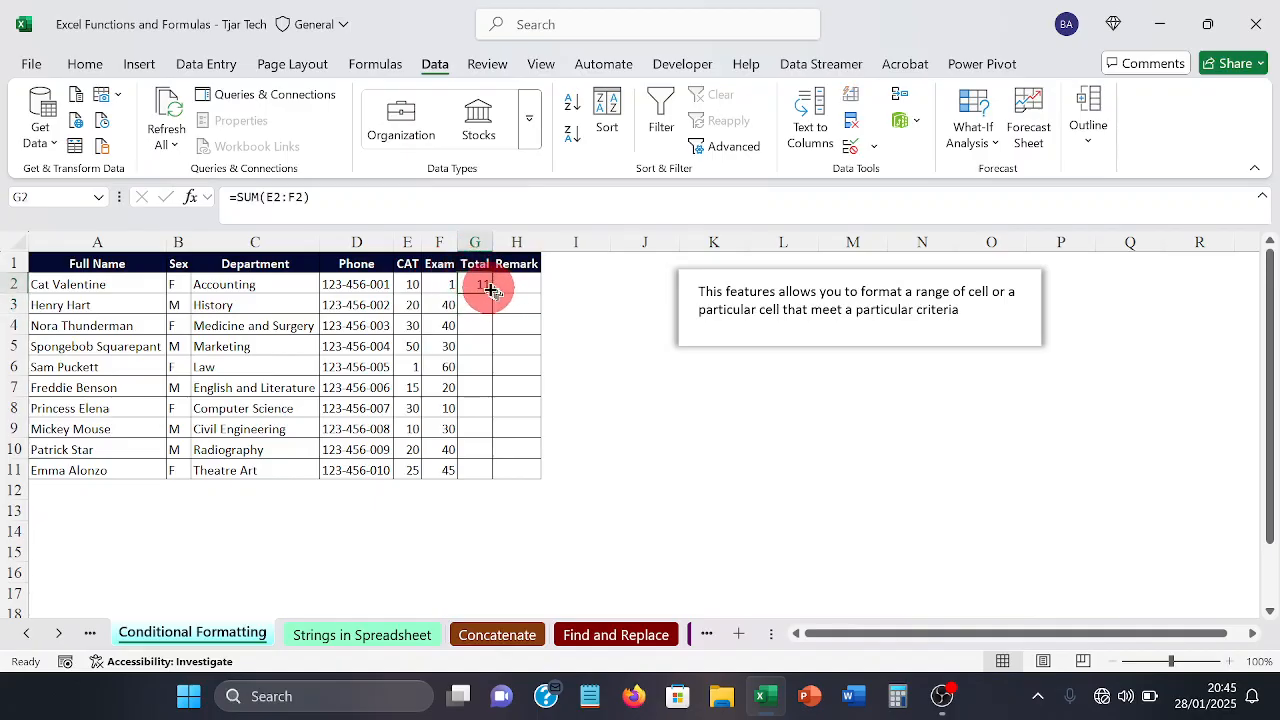
{"action": "left_click_drag", "start_coordinate": [492, 290], "coordinate": [491, 474]}
{"action": "left_click", "coordinate": [611, 434]}
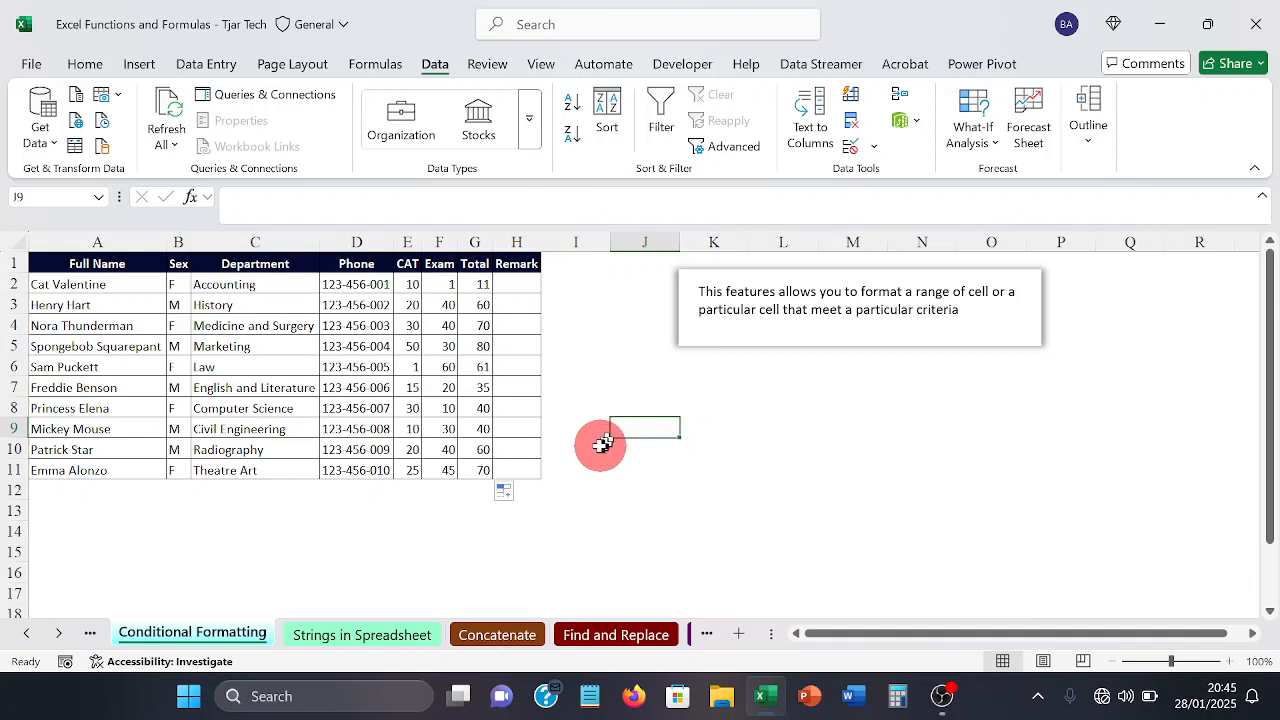
Step: Write an IF formula in Remark cell H2 testing G2>=39, with "PASS" as the true value and "FAIL" as the false value
{"action": "left_click", "coordinate": [522, 284]}
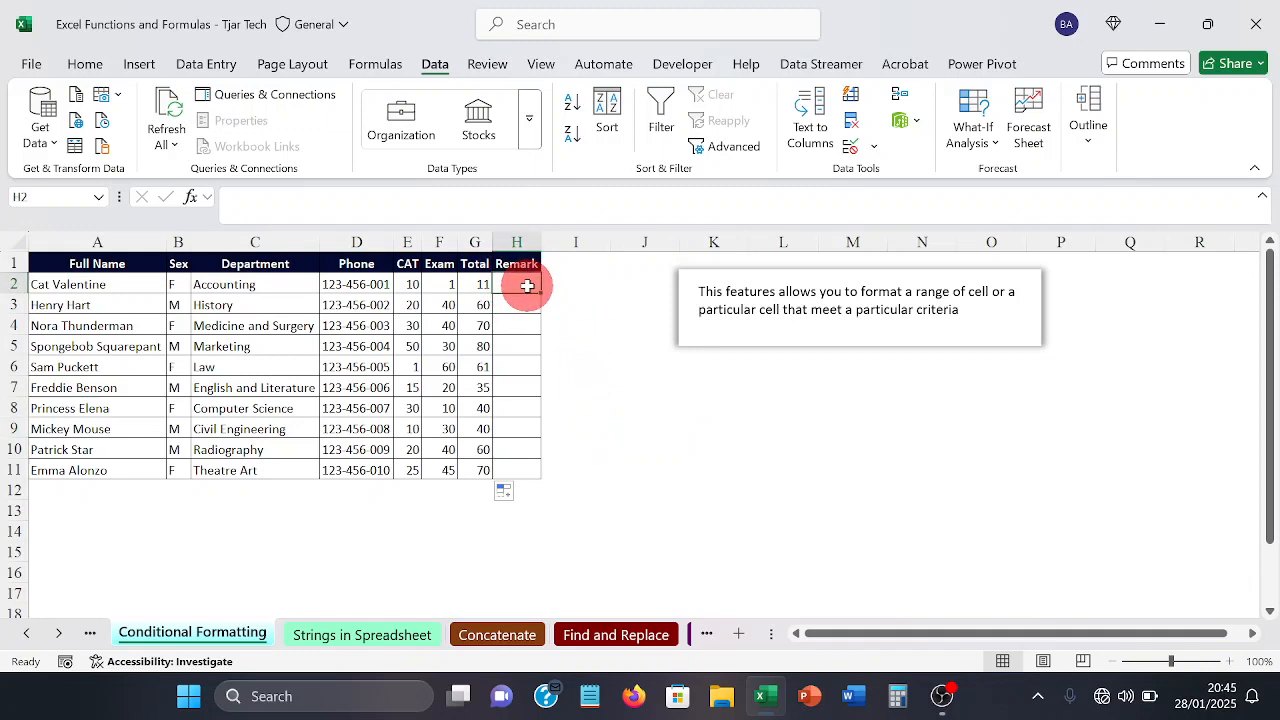
{"action": "type", "text": "="}
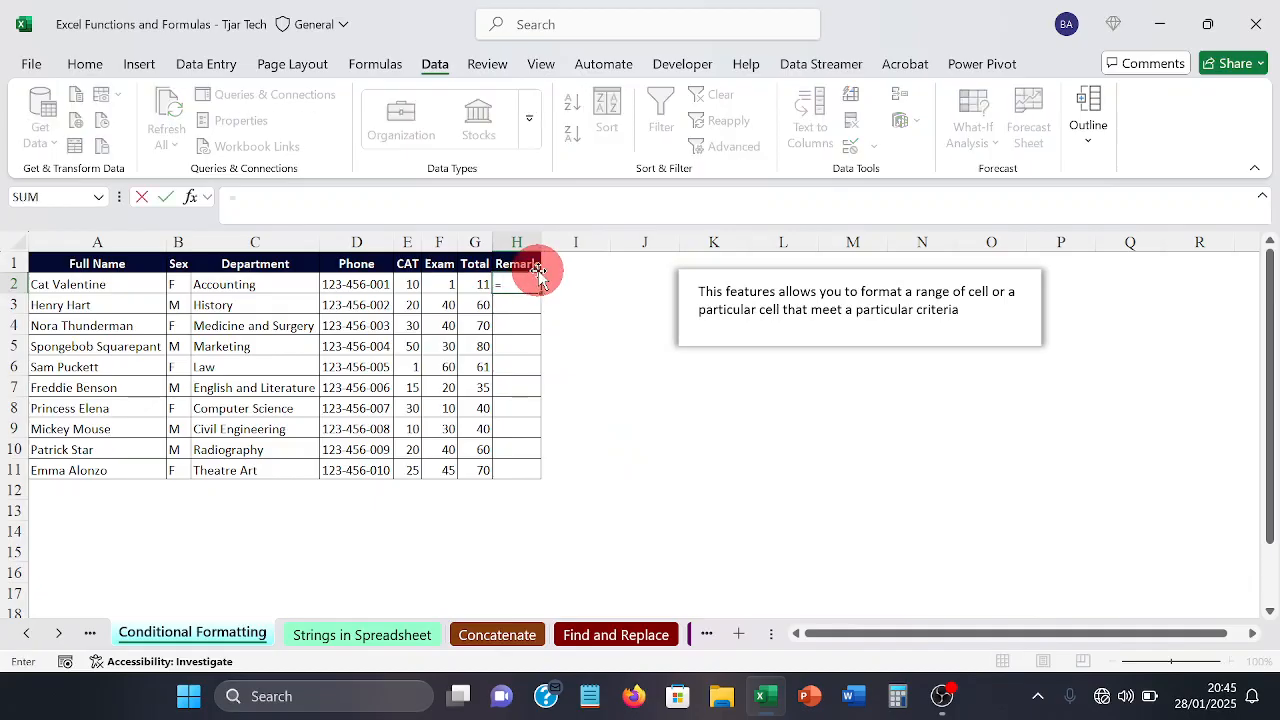
{"action": "type", "text": "if"}
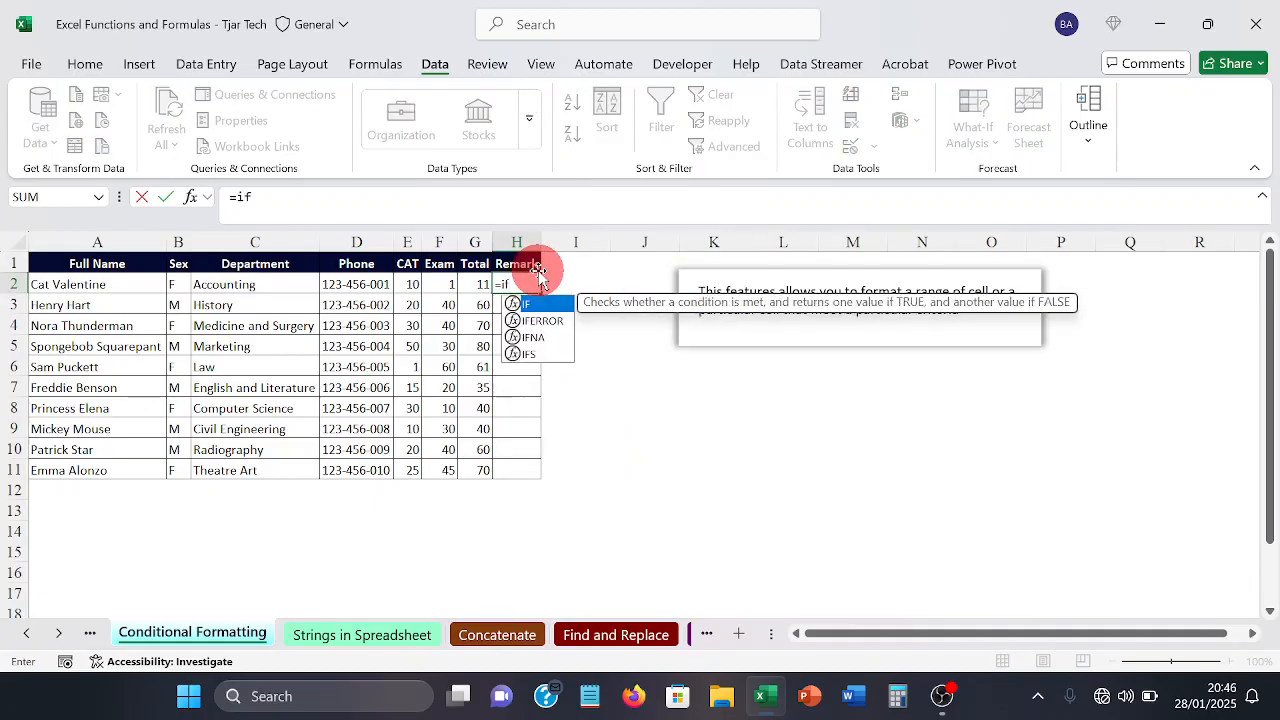
{"action": "key", "text": "Tab"}
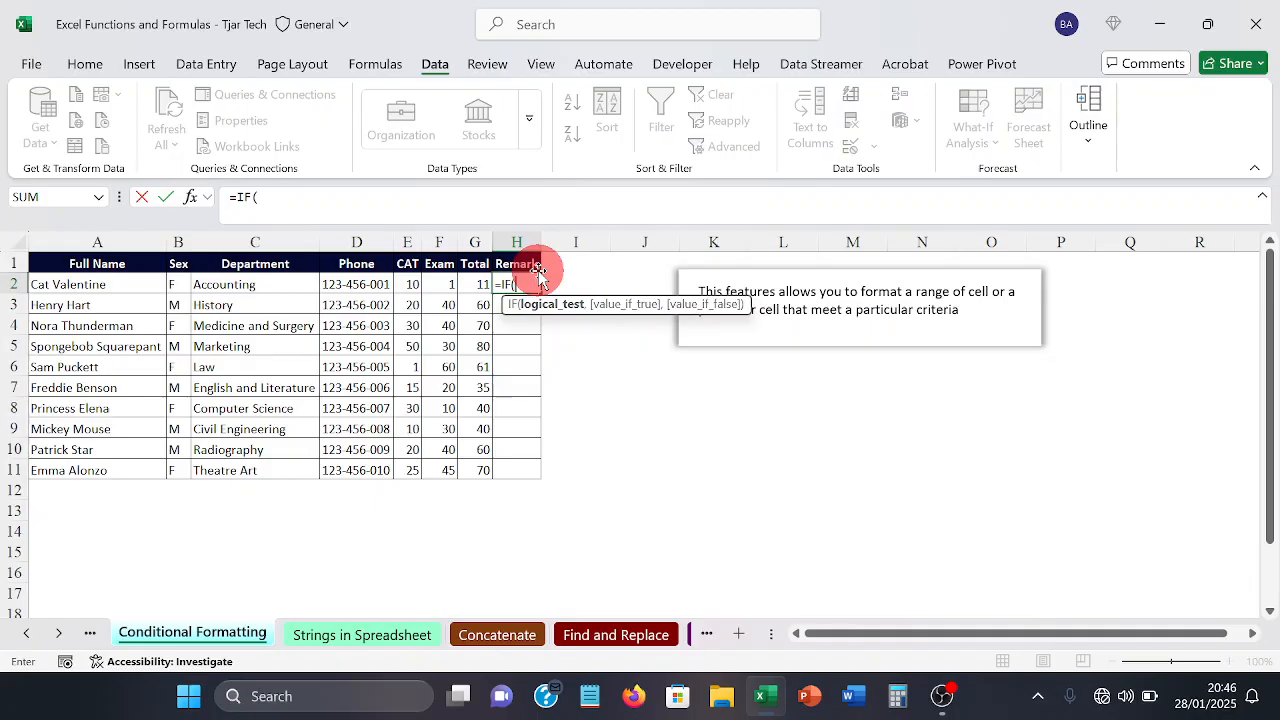
{"action": "type", "text": "g"}
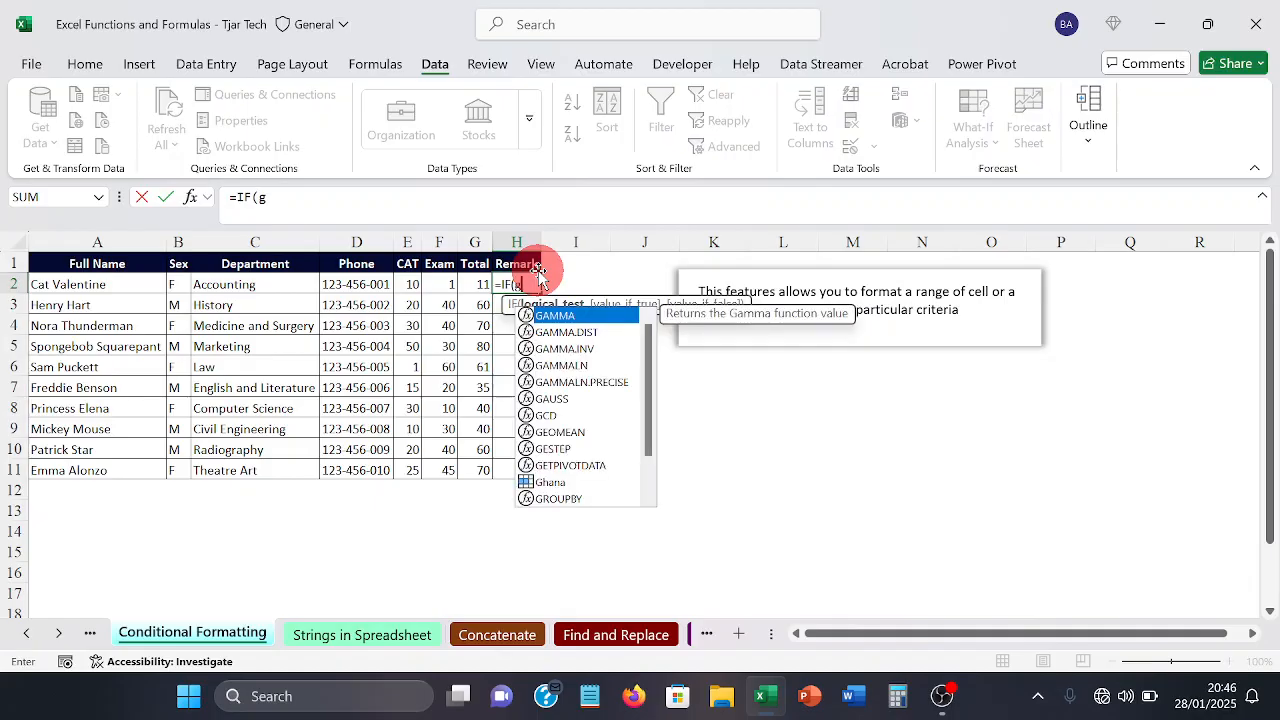
{"action": "type", "text": "2"}
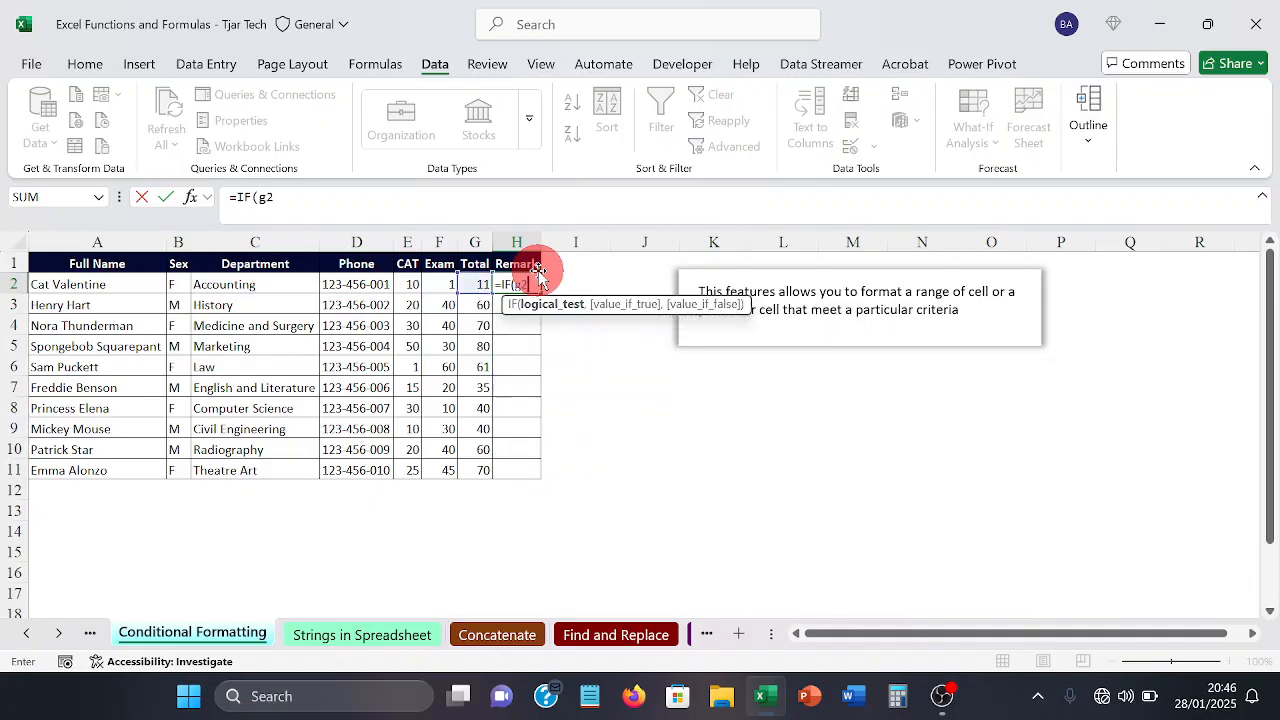
{"action": "type", "text": ">=39\"PASS"}
{"action": "type", "text": "\",\"FAIL\""}
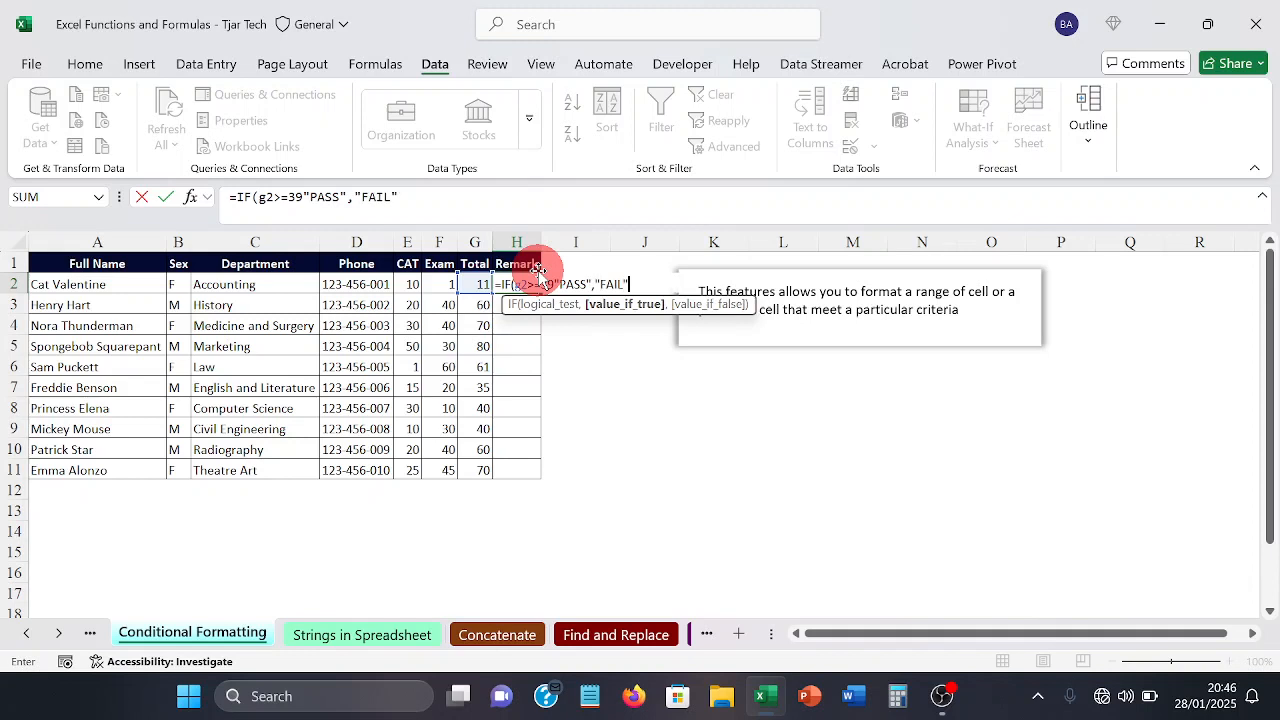
{"action": "type", "text": ")"}
{"action": "key", "text": "Return"}
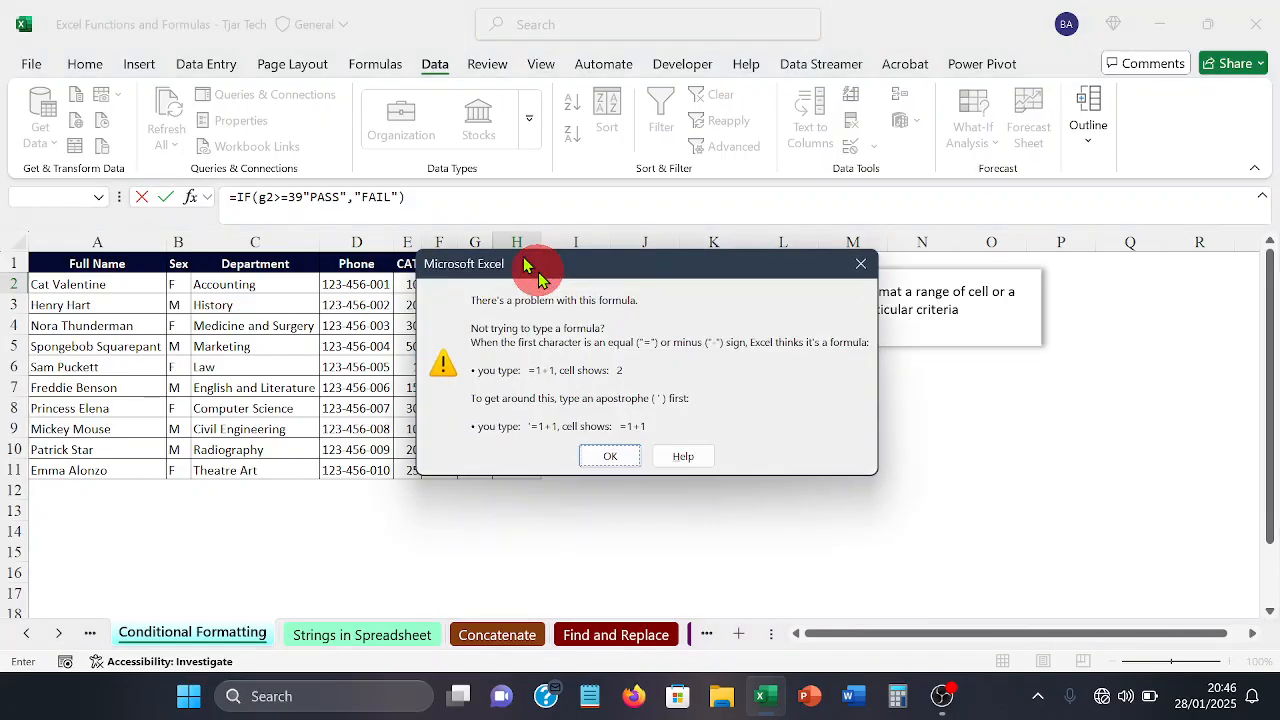
{"action": "key", "text": "Return"}
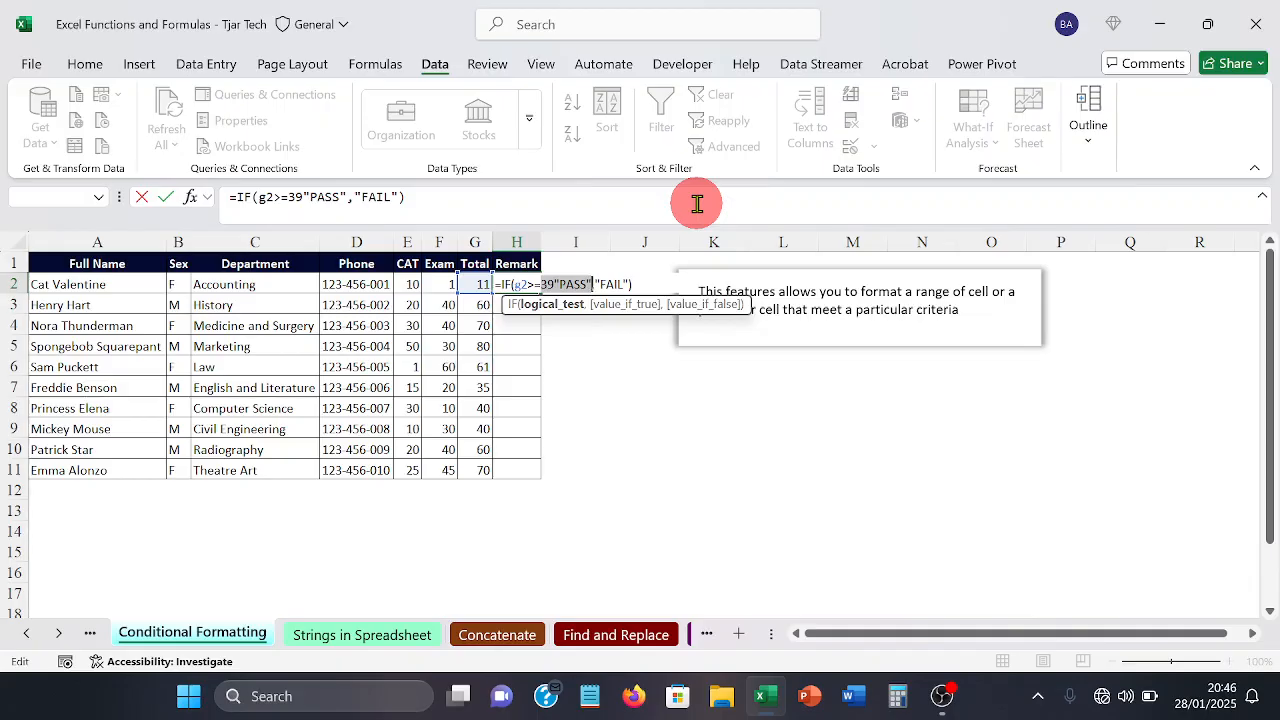
Step: Correct the IF formula in H2 by inserting the missing comma between 39 and "PASS", and enter it
{"action": "key", "text": "Right"}
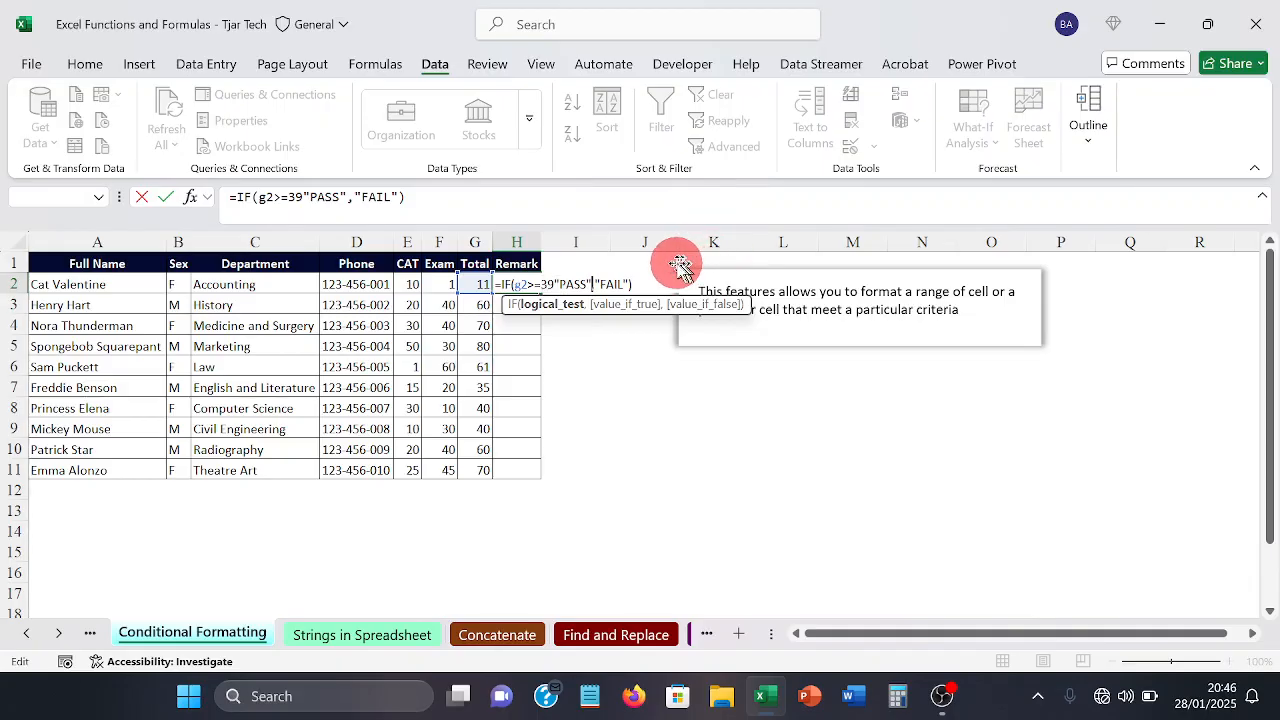
{"action": "left_click", "coordinate": [309, 201]}
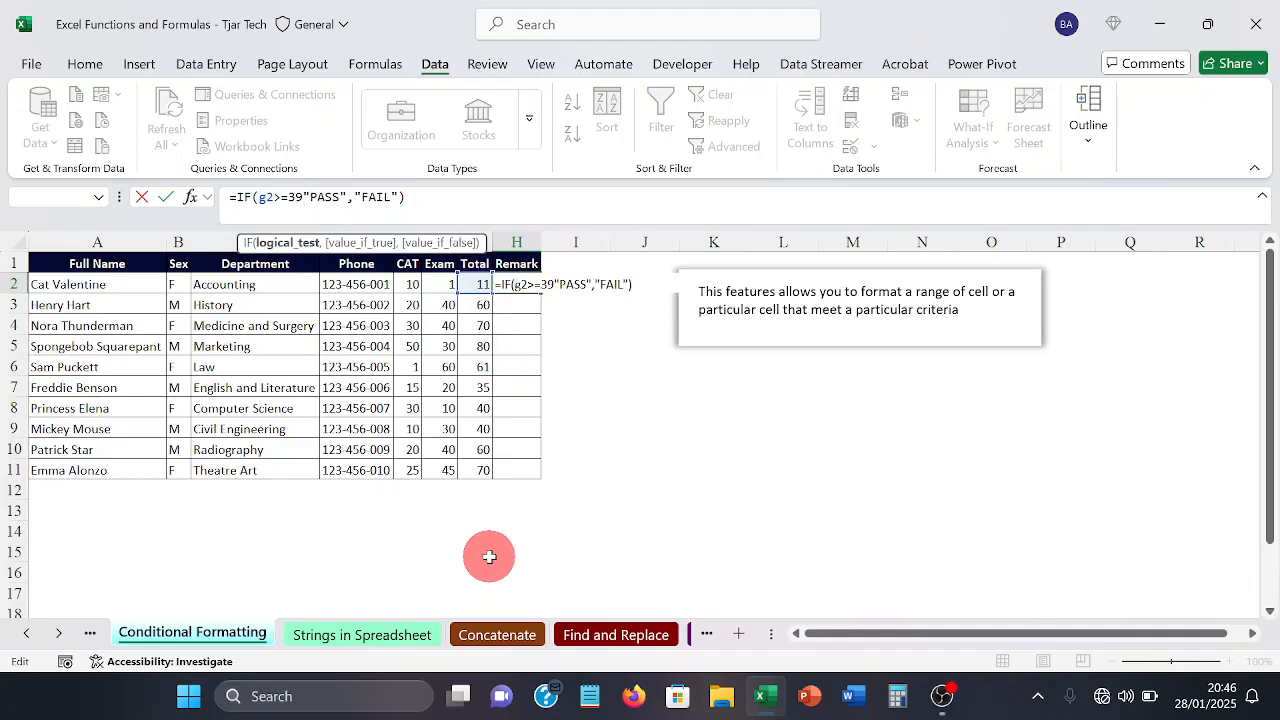
{"action": "type", "text": ","}
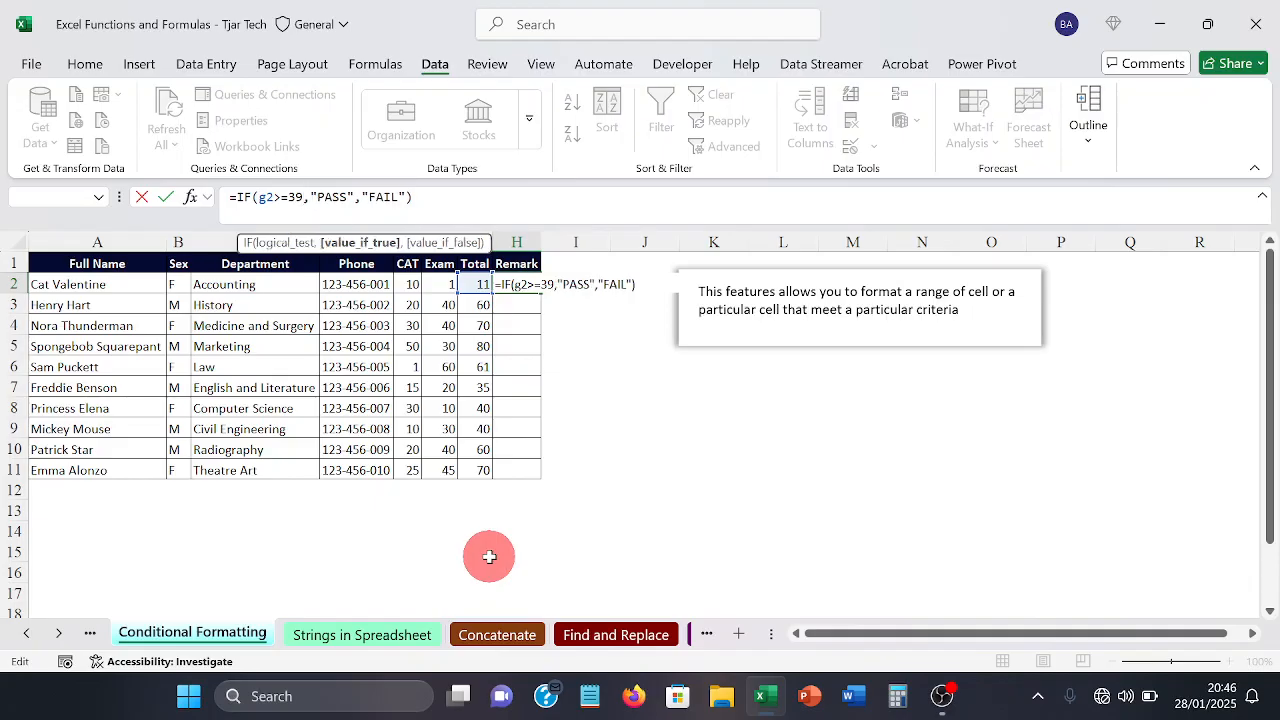
{"action": "key", "text": "Return"}
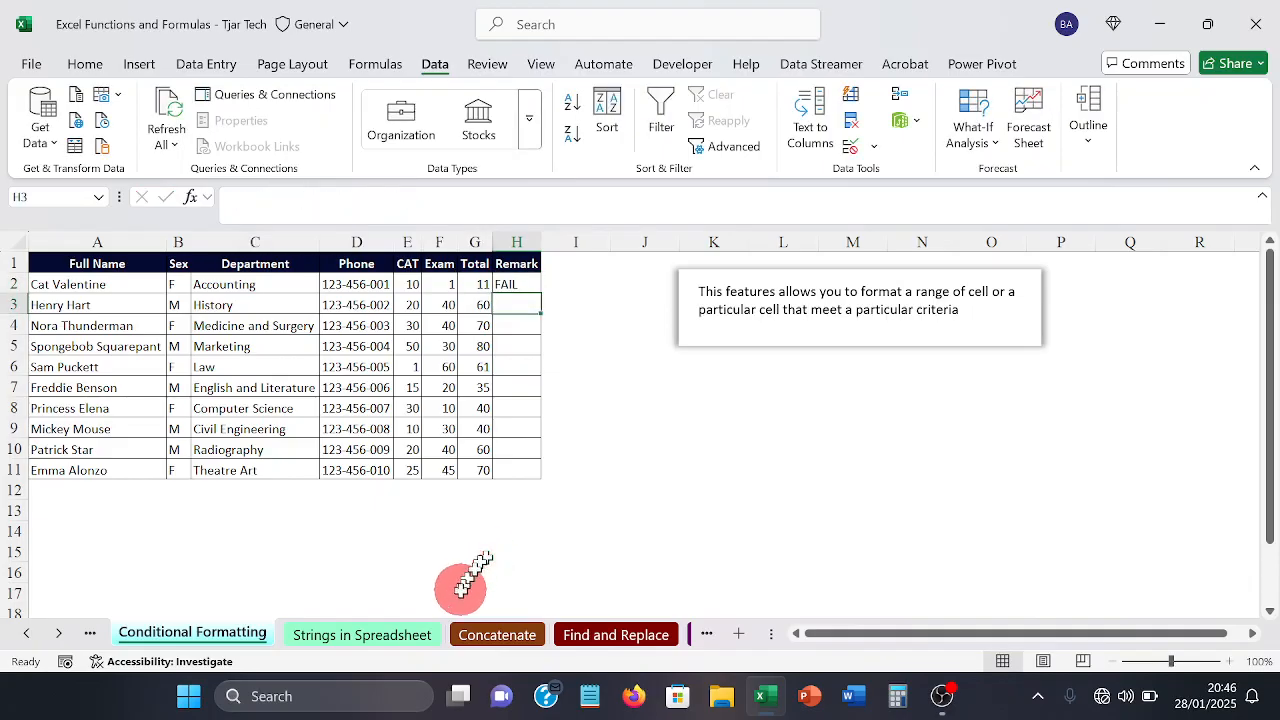
Step: Fill the Remark formula from H2 down to H11 and check the formulas in H2 and H5
{"action": "left_click", "coordinate": [519, 288]}
{"action": "left_click_drag", "start_coordinate": [541, 294], "coordinate": [527, 473]}
{"action": "left_click", "coordinate": [622, 486]}
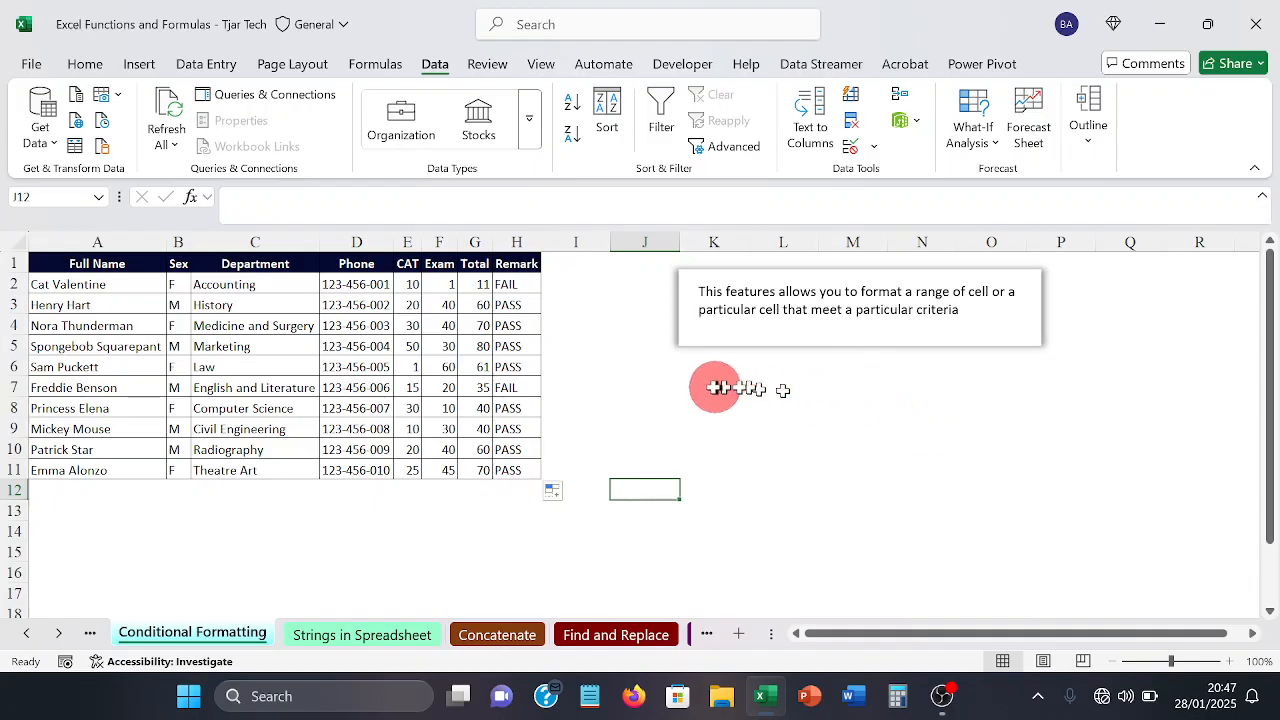
{"action": "left_click", "coordinate": [516, 288]}
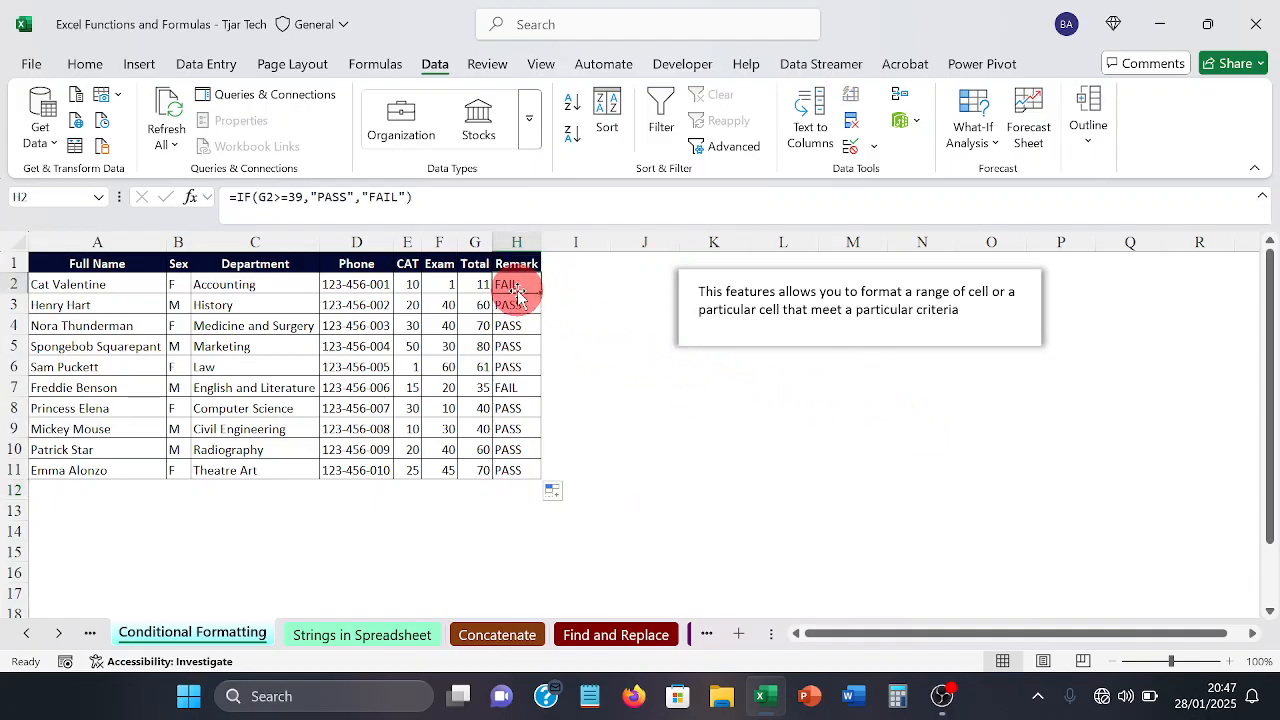
{"action": "left_click", "coordinate": [508, 348]}
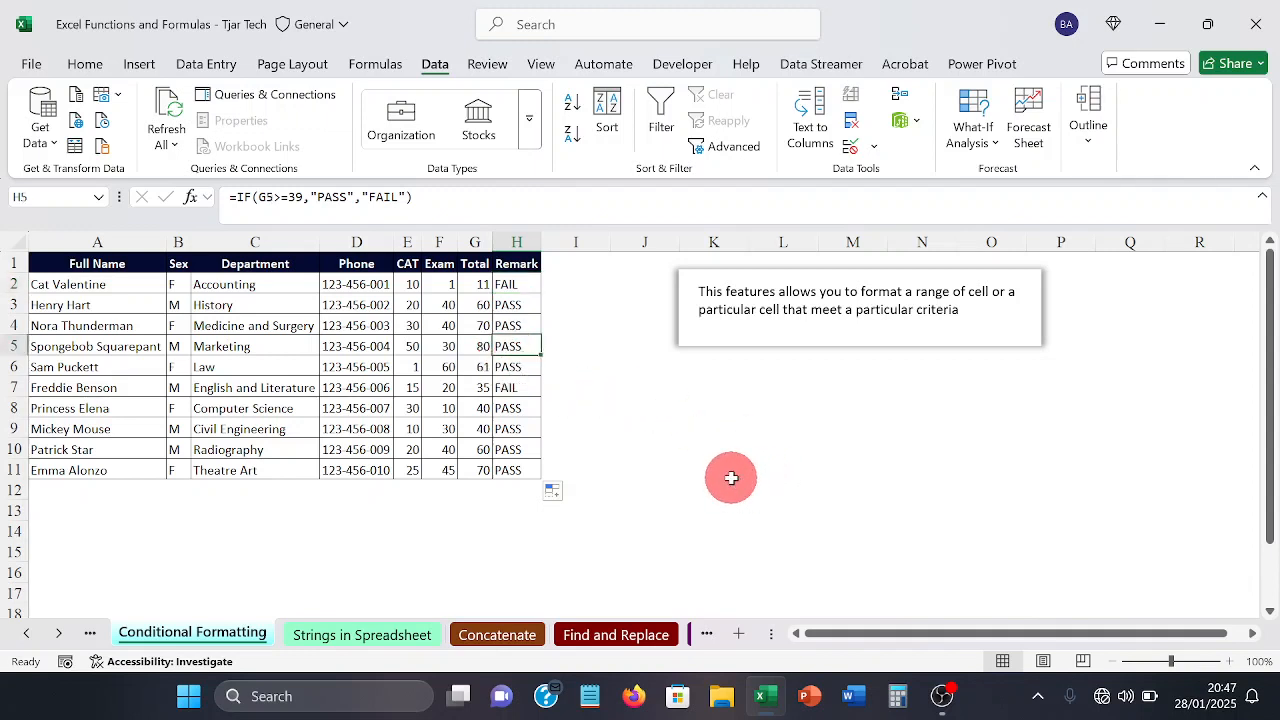
{"action": "left_click", "coordinate": [763, 532]}
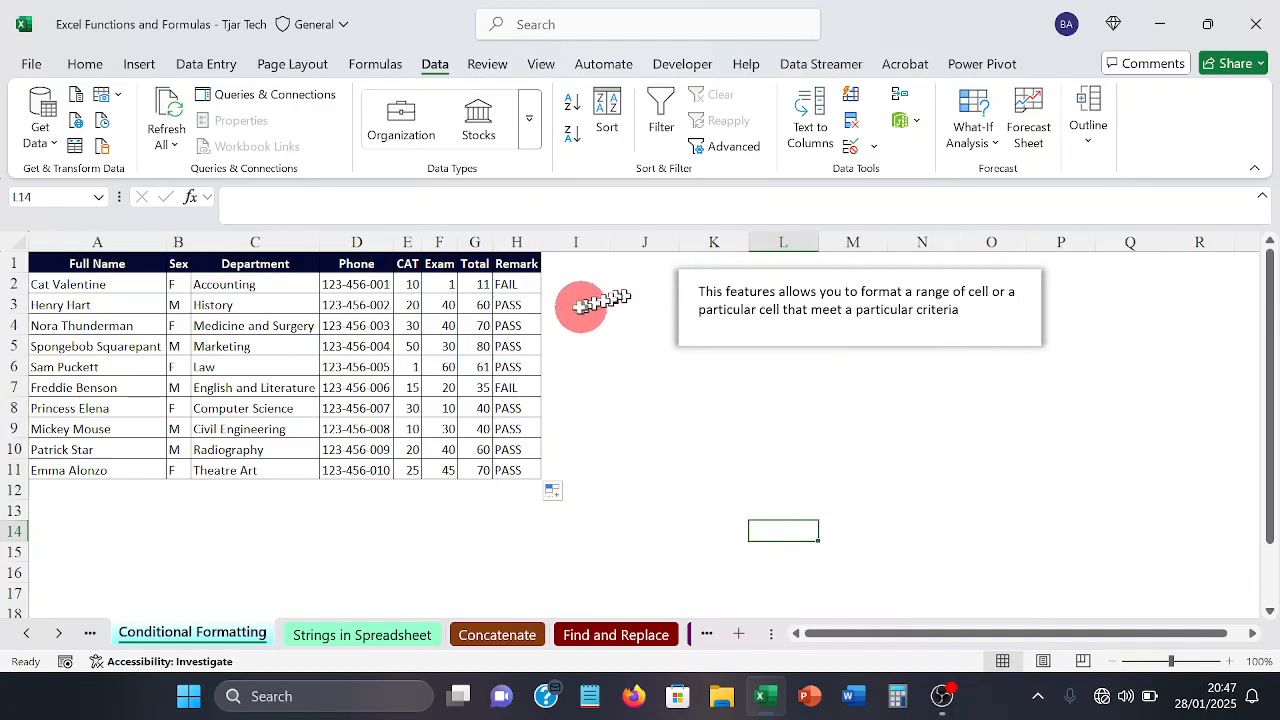
Step: Start a new conditional formatting rule for the Remark range H2:H11 with the rule type "Format only cells that contain"
{"action": "left_click", "coordinate": [520, 289]}
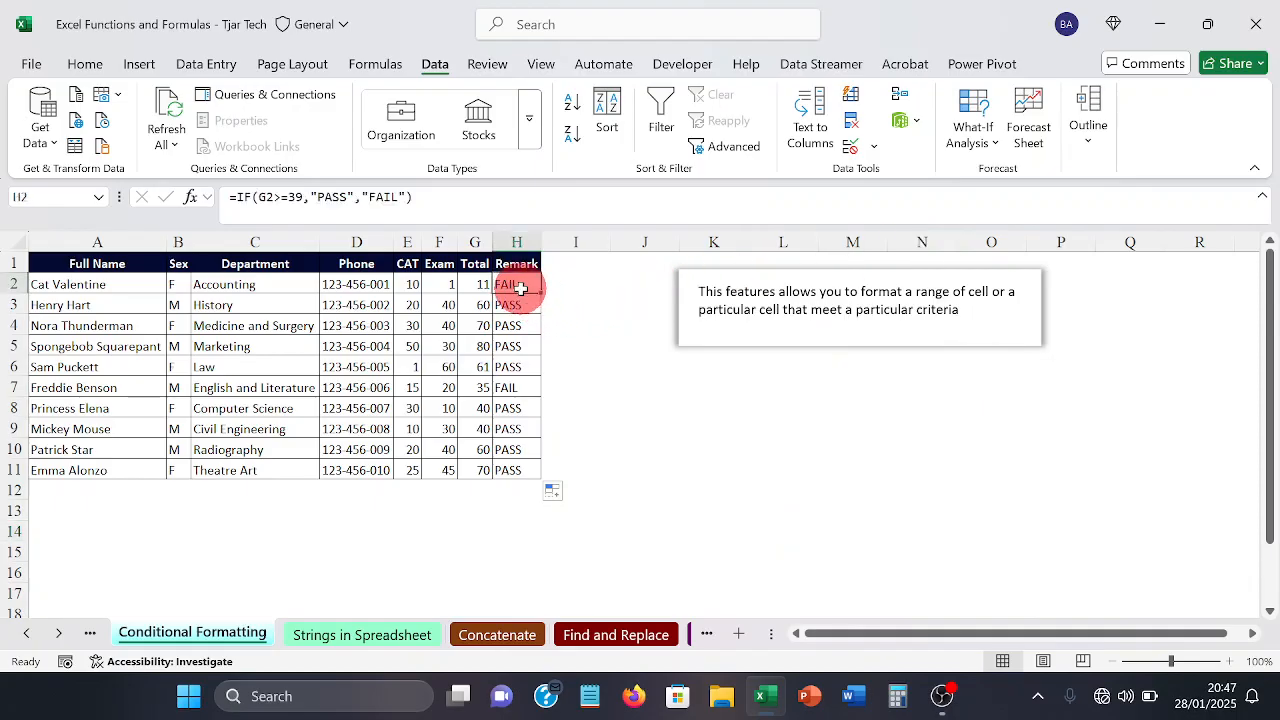
{"action": "left_click_drag", "start_coordinate": [520, 289], "coordinate": [509, 463]}
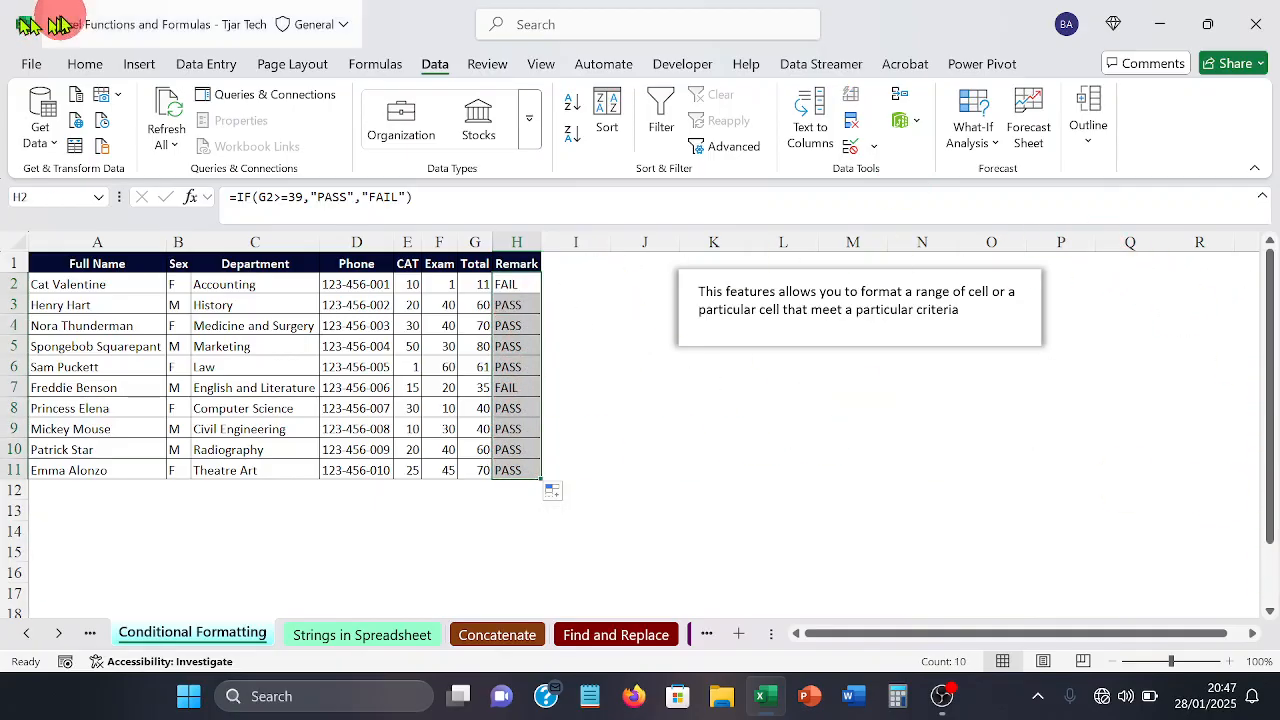
{"action": "left_click", "coordinate": [80, 64]}
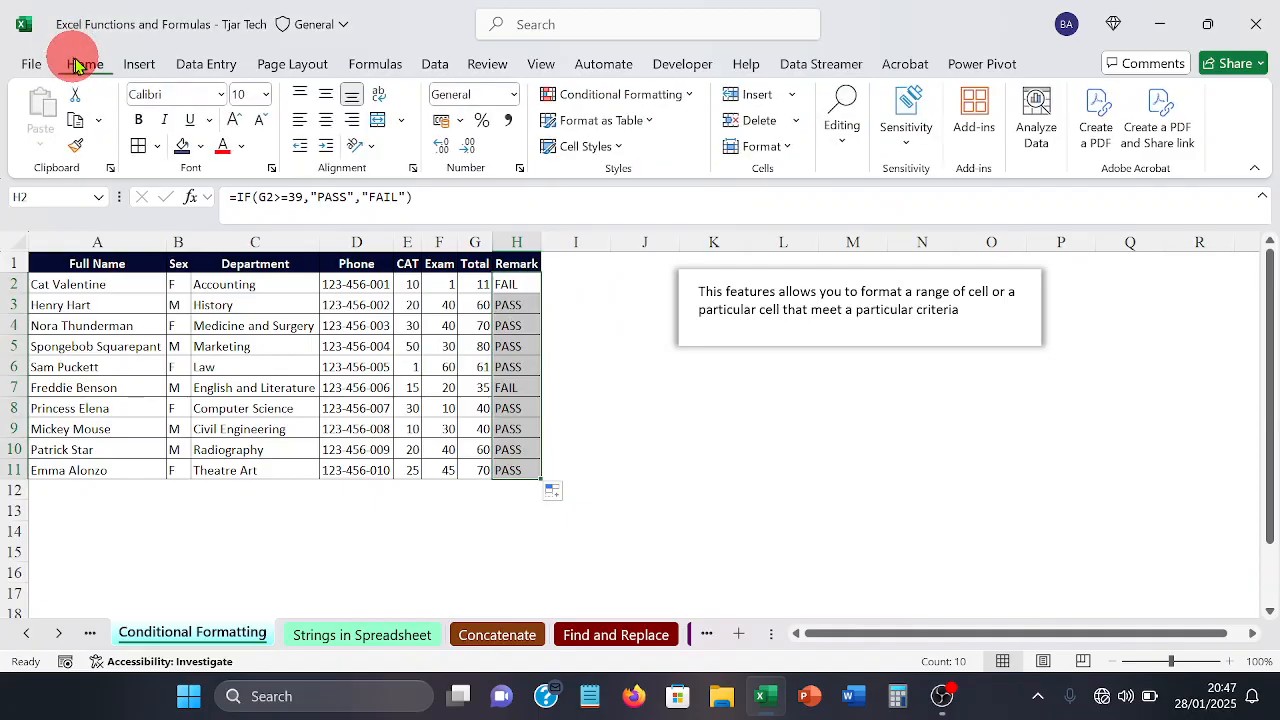
{"action": "left_click", "coordinate": [695, 96]}
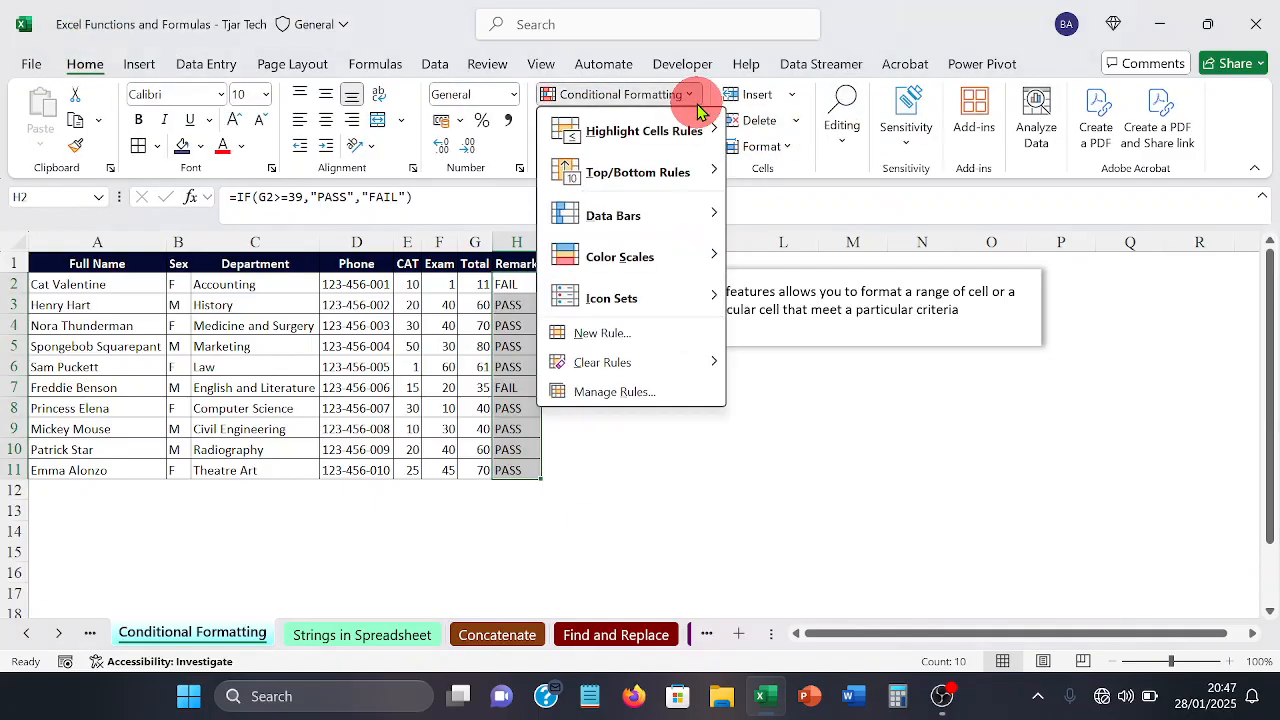
{"action": "left_click", "coordinate": [680, 330]}
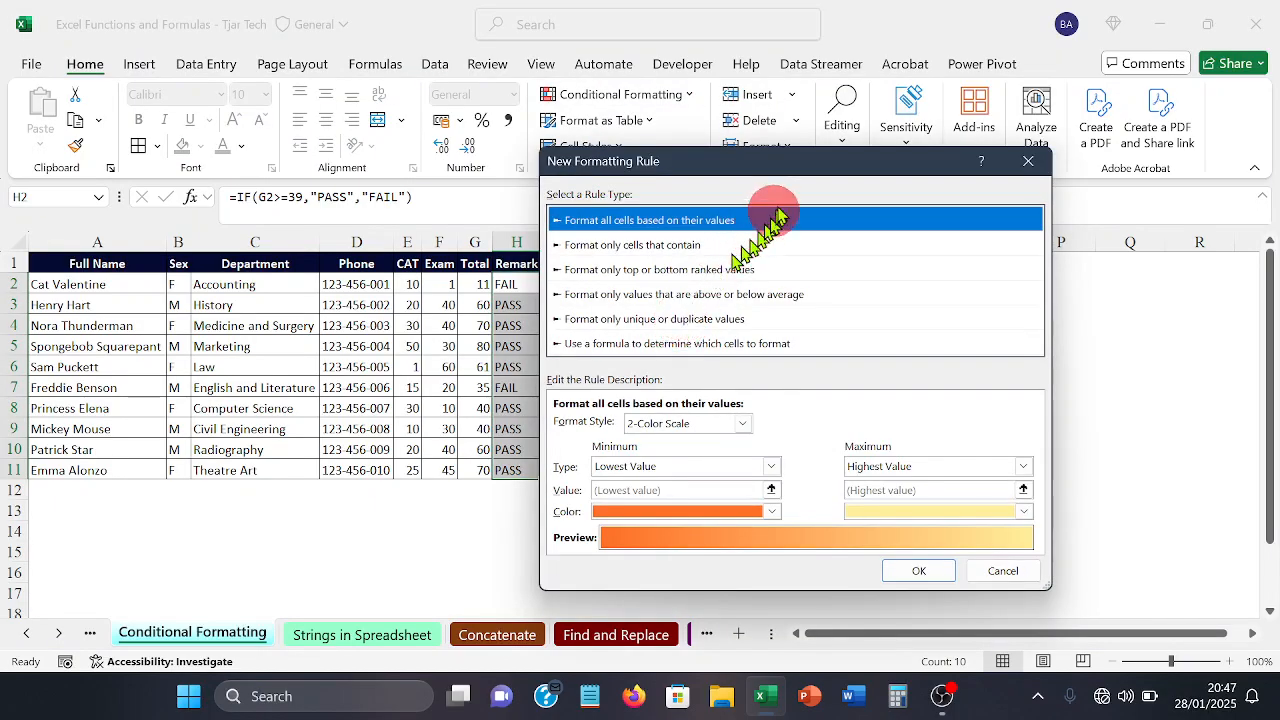
{"action": "left_click_drag", "start_coordinate": [750, 163], "coordinate": [810, 172]}
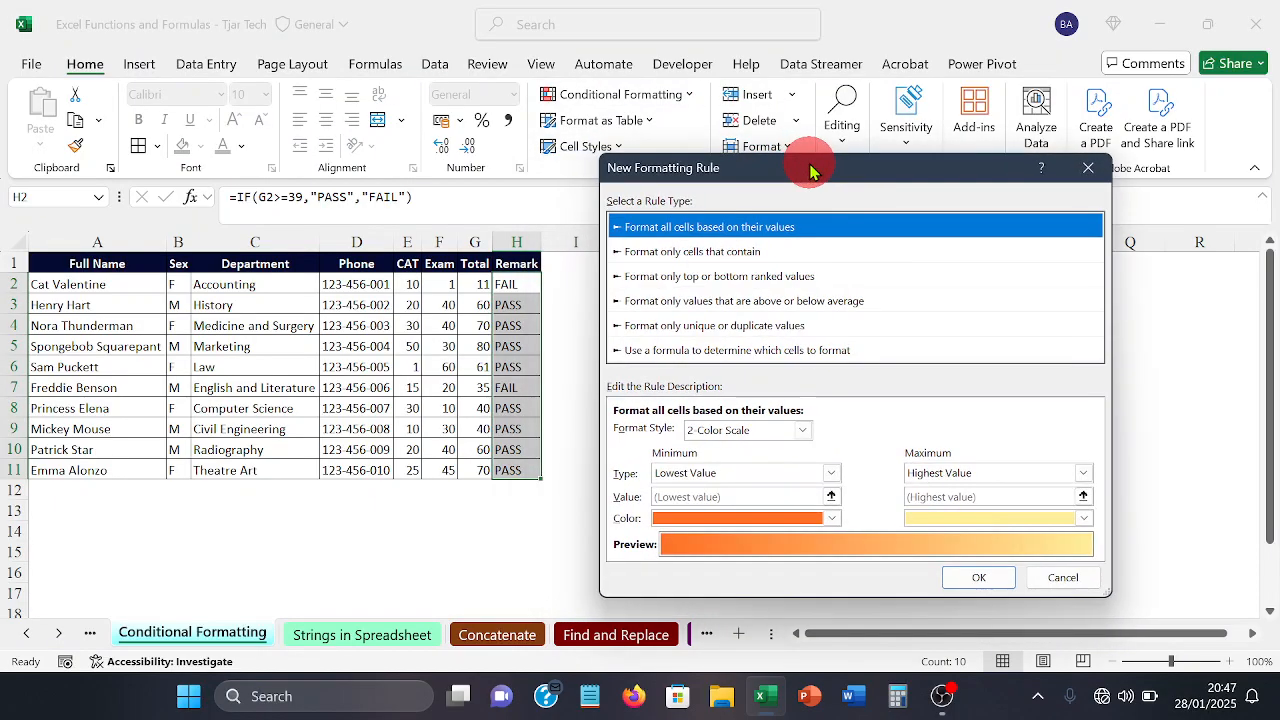
{"action": "left_click", "coordinate": [690, 258]}
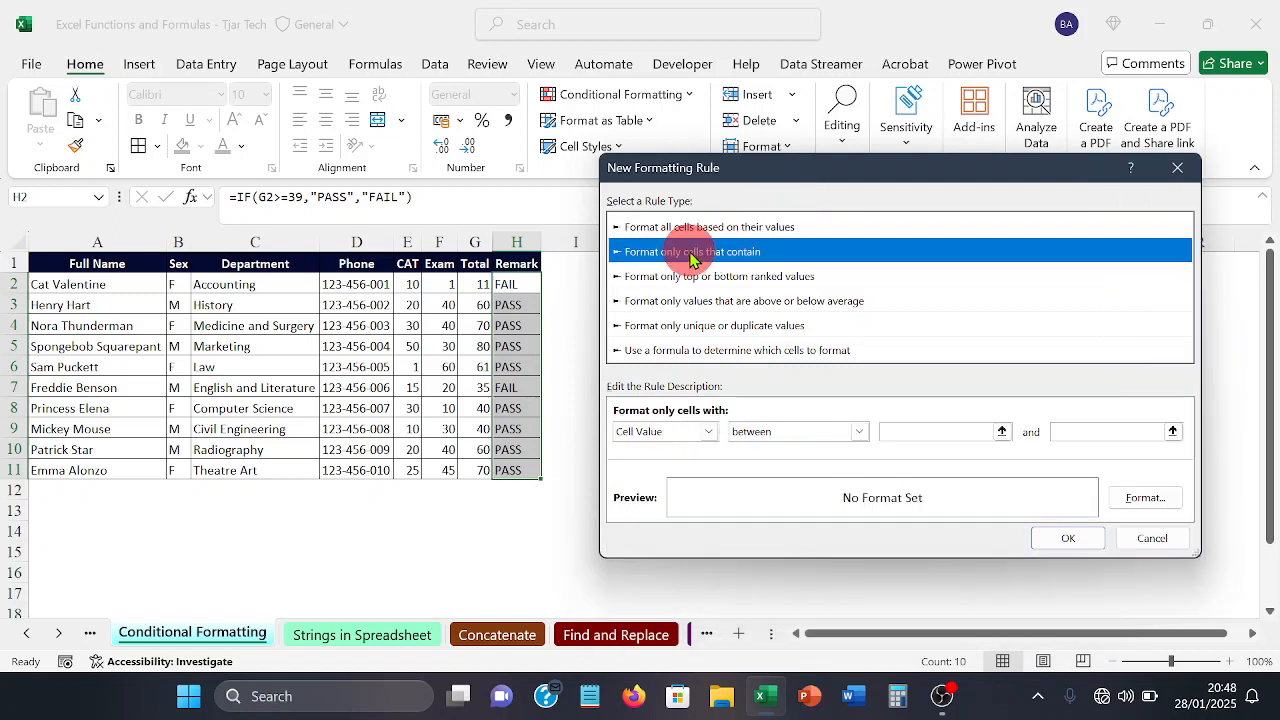
Step: Set the new rule's condition to Specific Text containing "FAIL"
{"action": "left_click", "coordinate": [710, 432]}
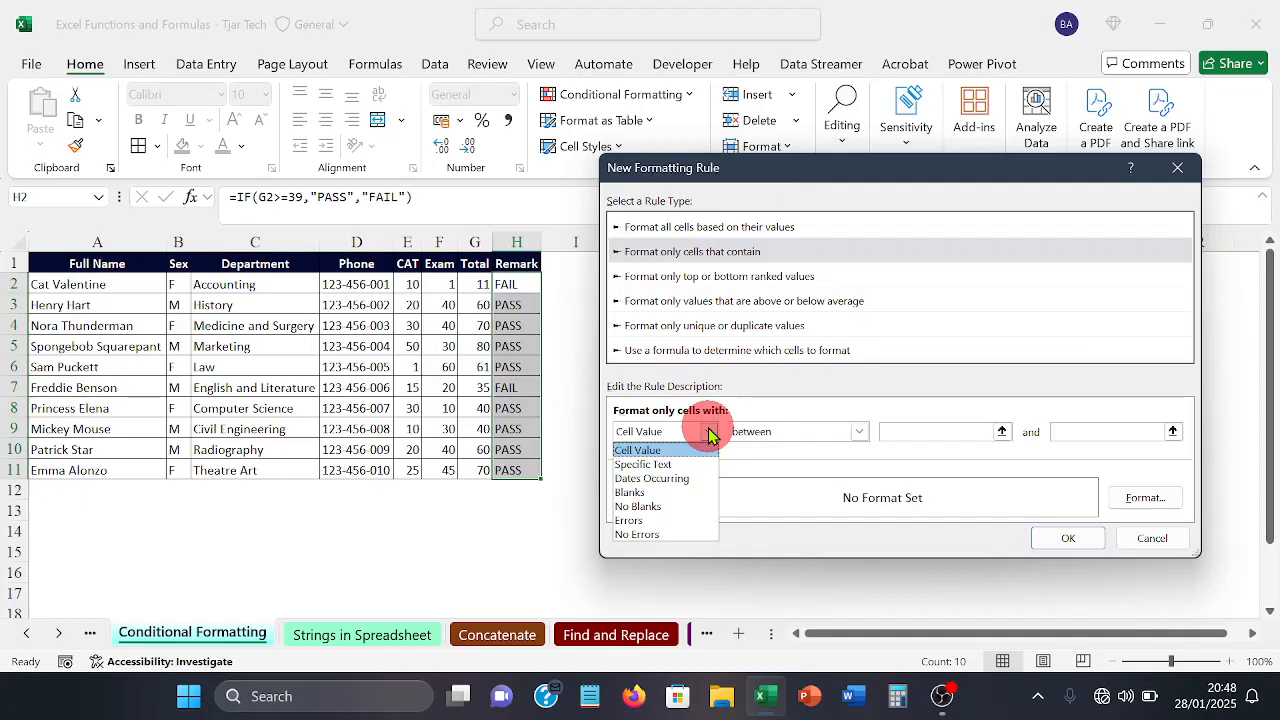
{"action": "left_click", "coordinate": [660, 451]}
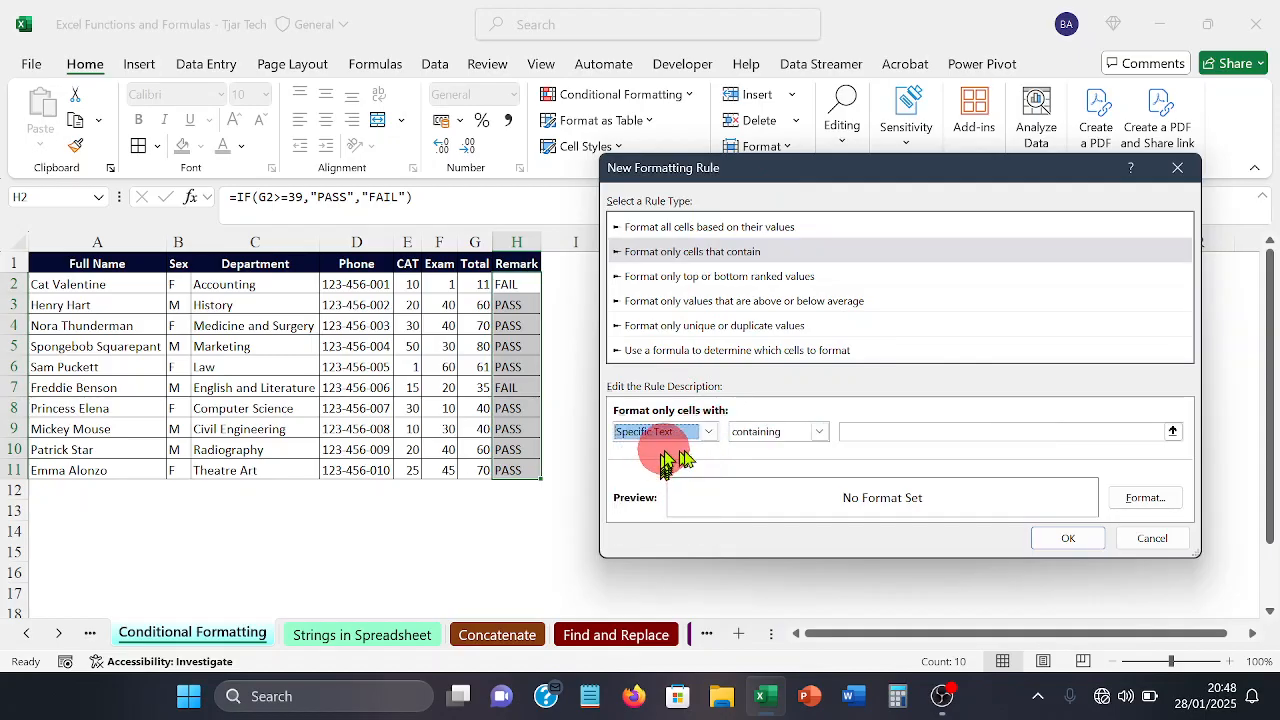
{"action": "left_click", "coordinate": [923, 437]}
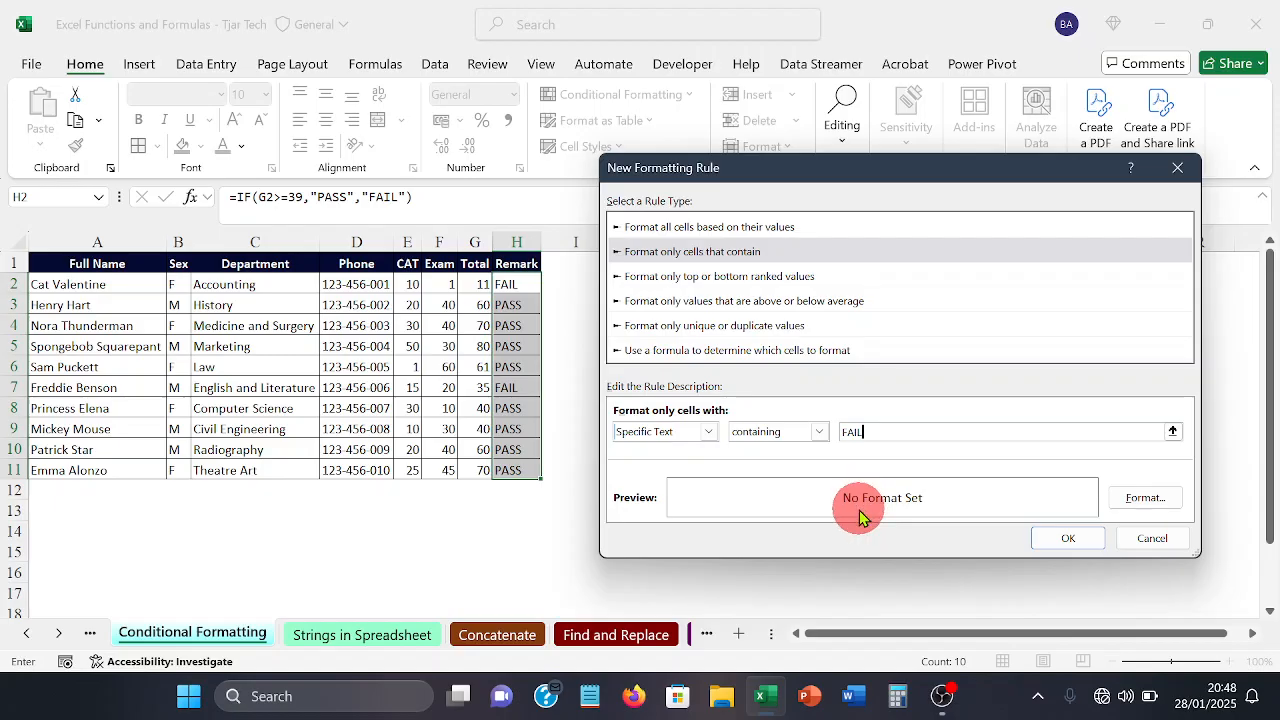
Step: Give the FAIL rule's format a solid red background fill from the standard colors
{"action": "left_click", "coordinate": [1130, 498]}
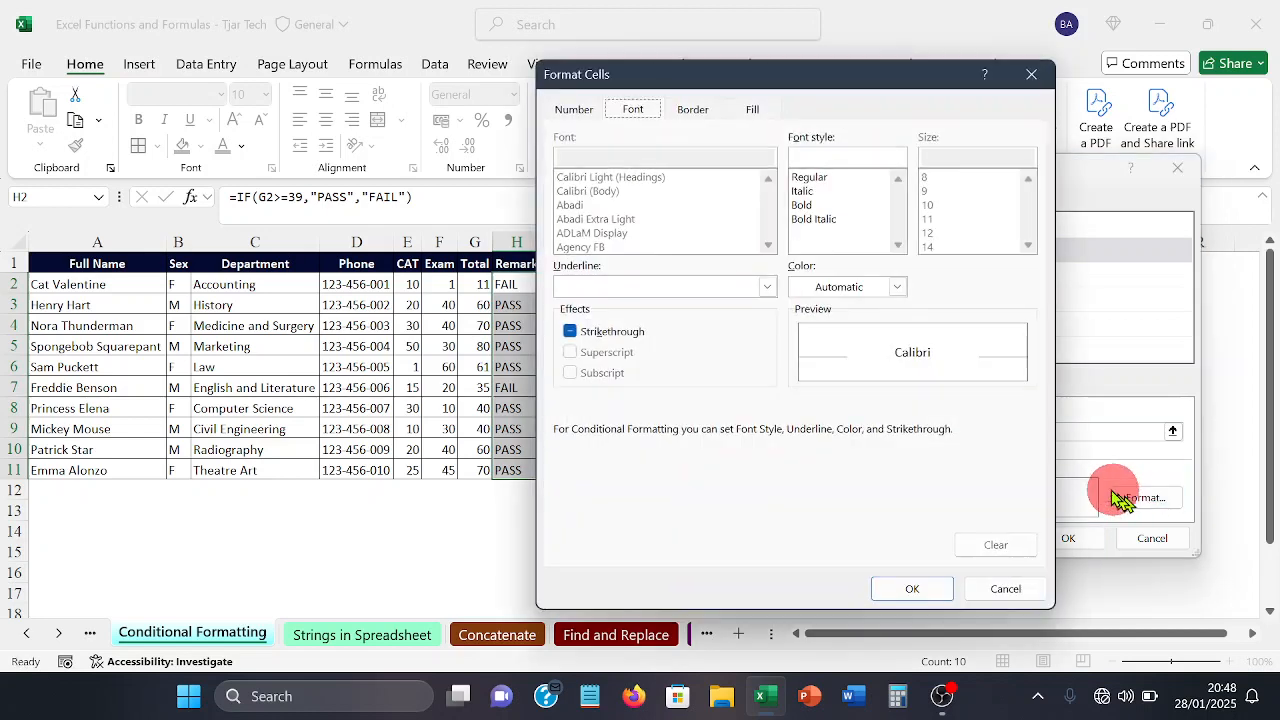
{"action": "left_click", "coordinate": [763, 118]}
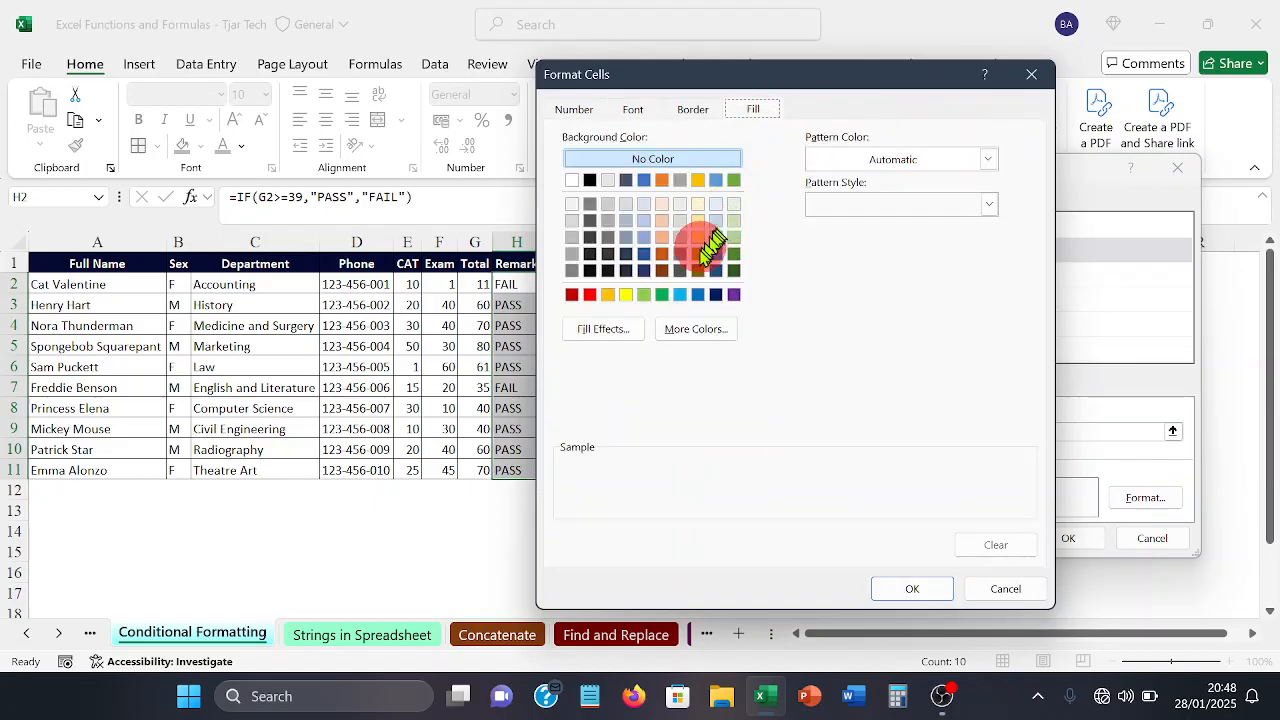
{"action": "left_click", "coordinate": [589, 294]}
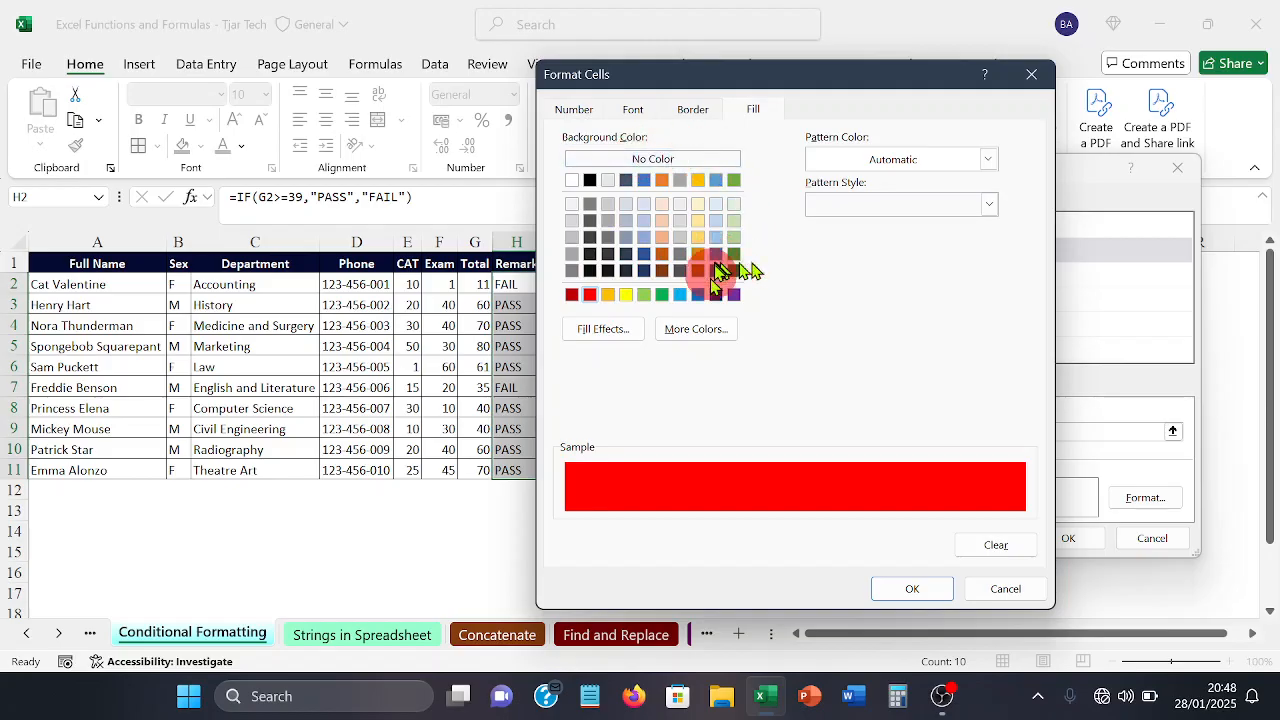
{"action": "left_click", "coordinate": [701, 329]}
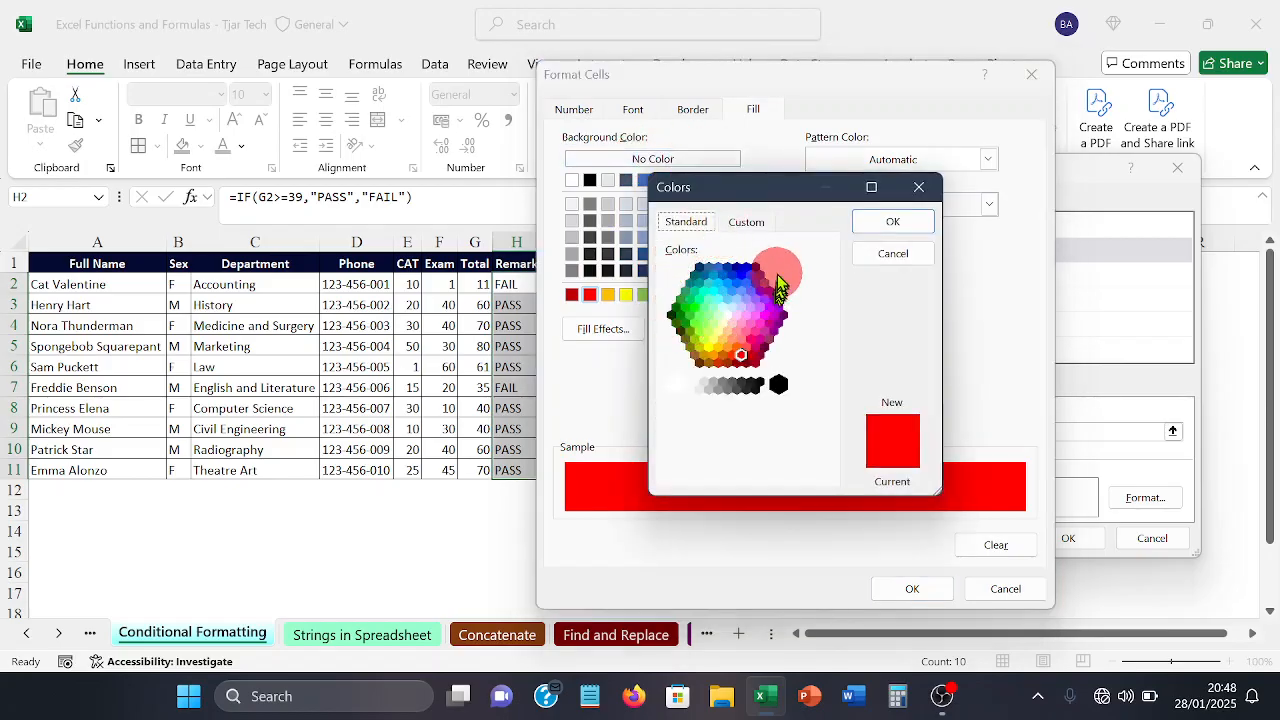
{"action": "left_click", "coordinate": [750, 223]}
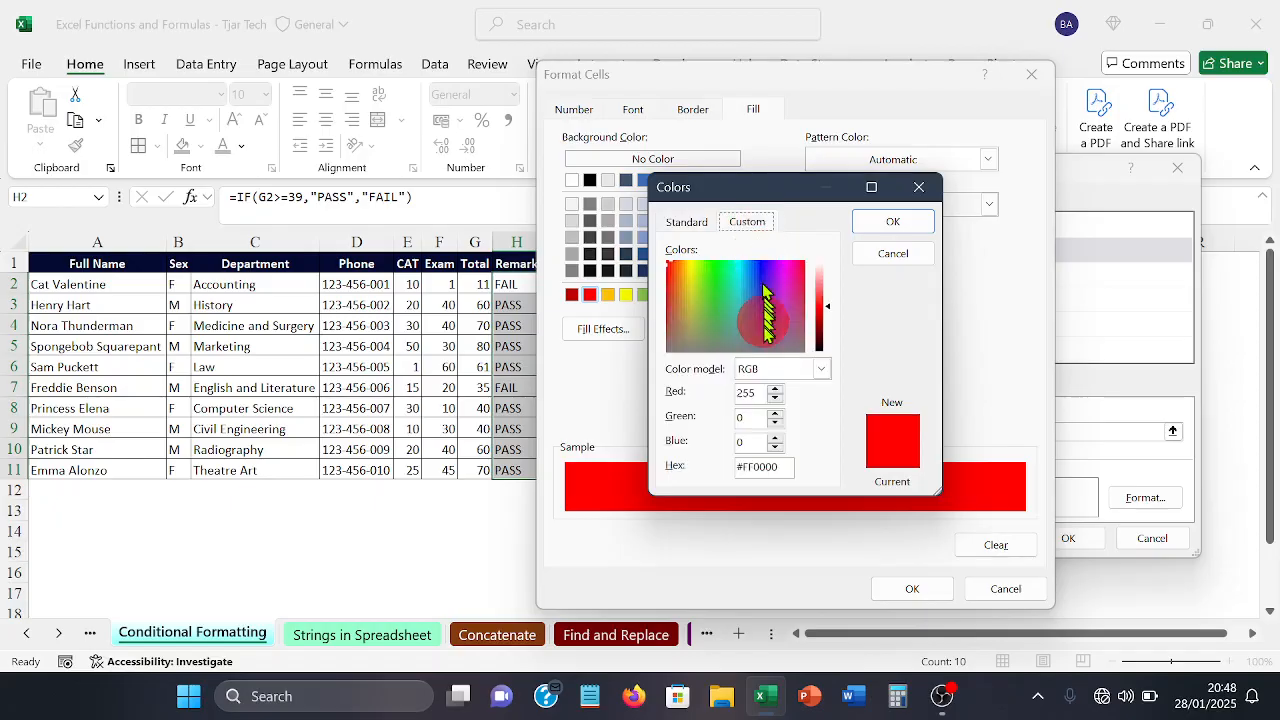
{"action": "left_click", "coordinate": [821, 369]}
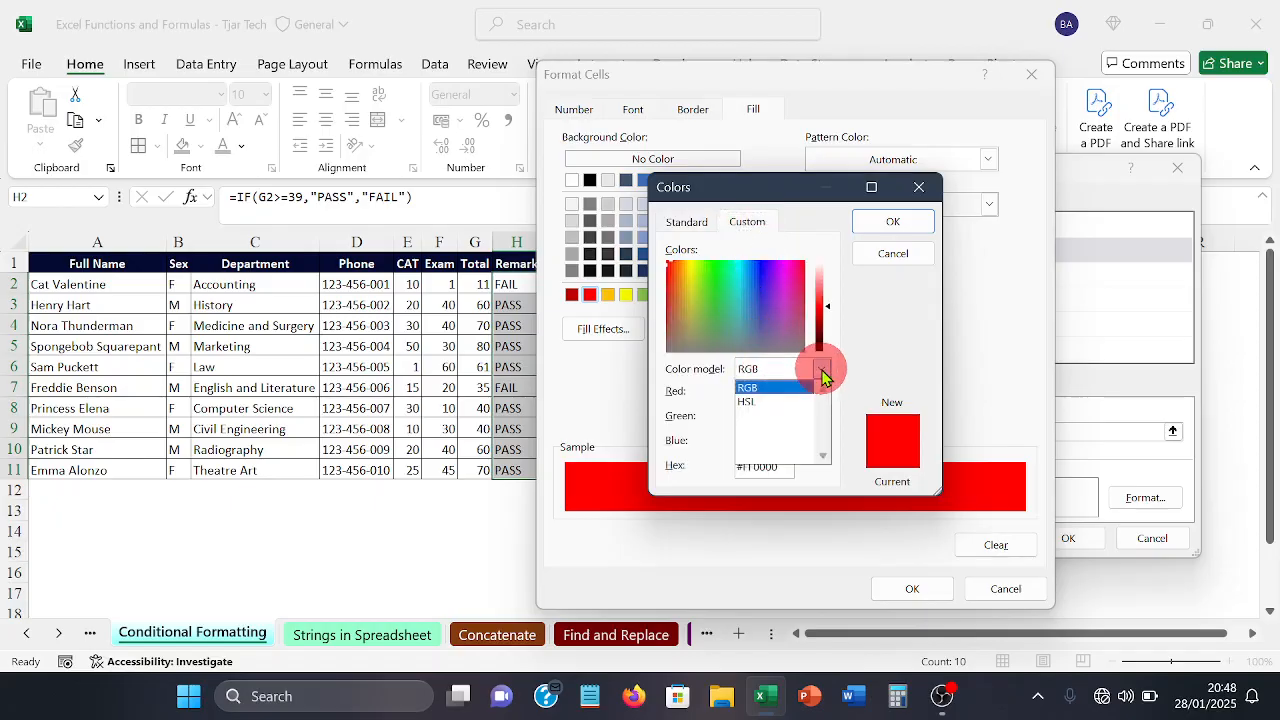
{"action": "left_click", "coordinate": [905, 325]}
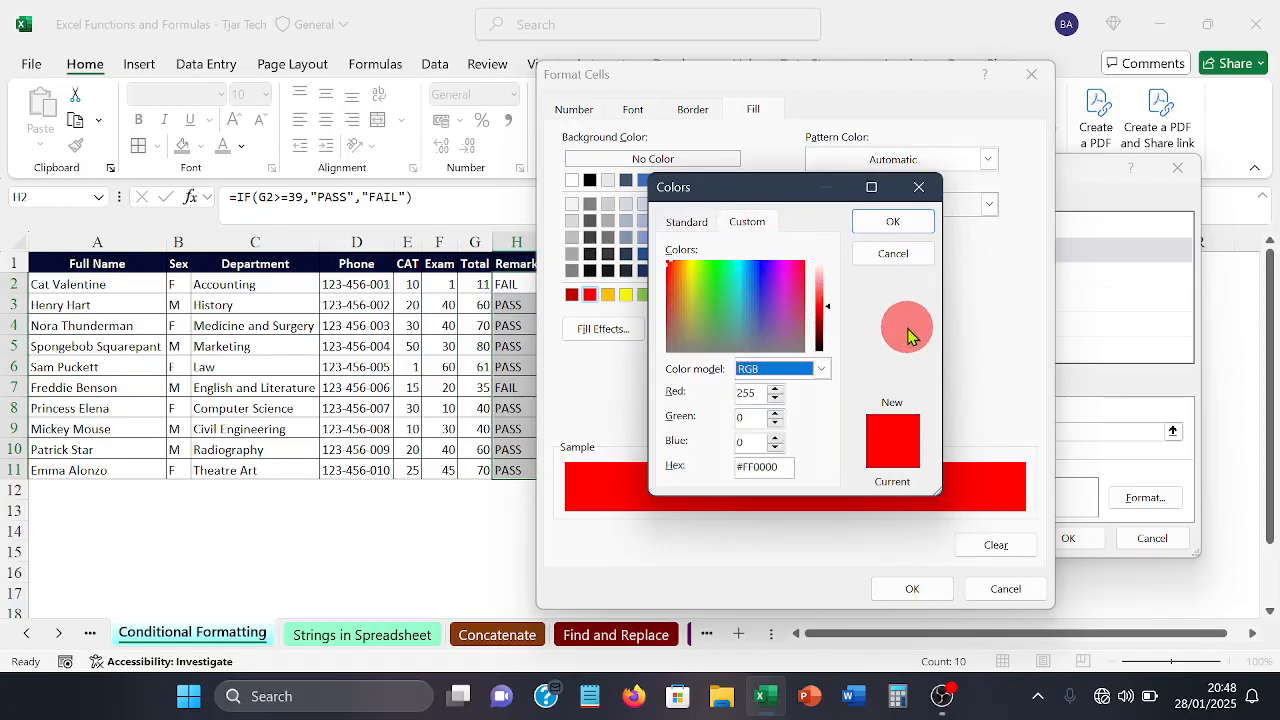
{"action": "left_click", "coordinate": [892, 255]}
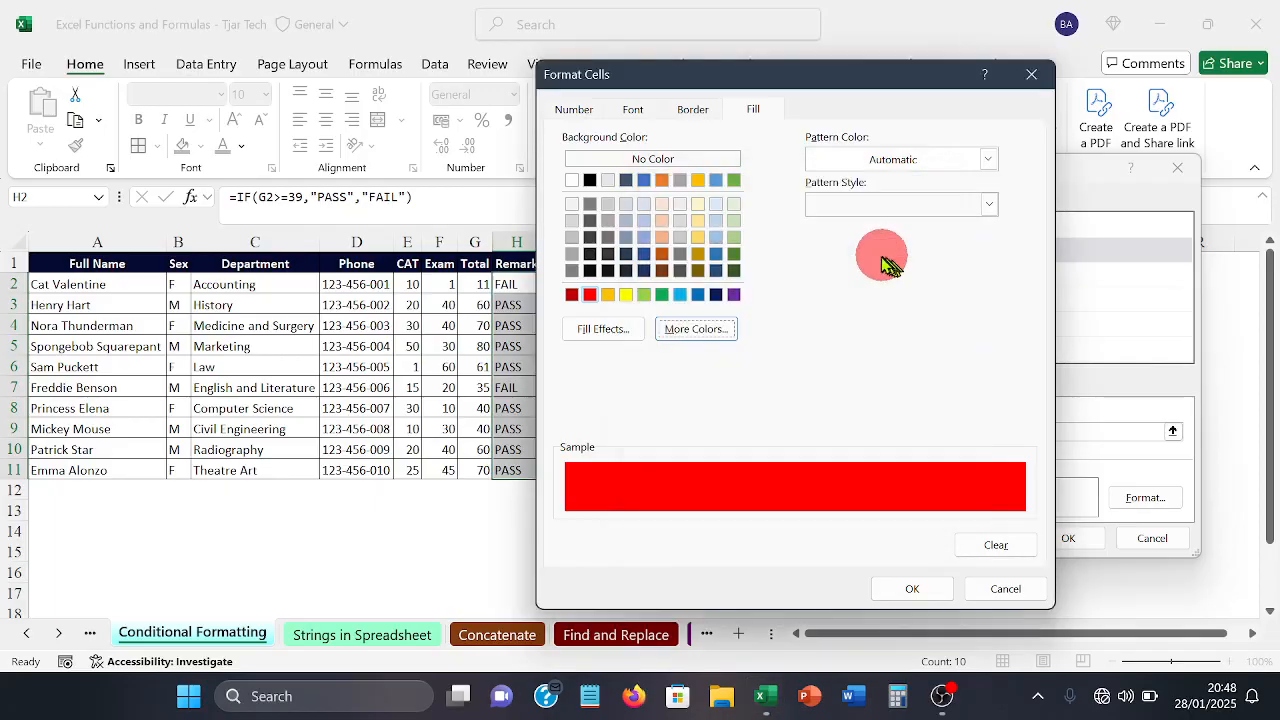
Step: Confirm the red fill format and apply the FAIL rule to the Remark range
{"action": "left_click", "coordinate": [915, 588]}
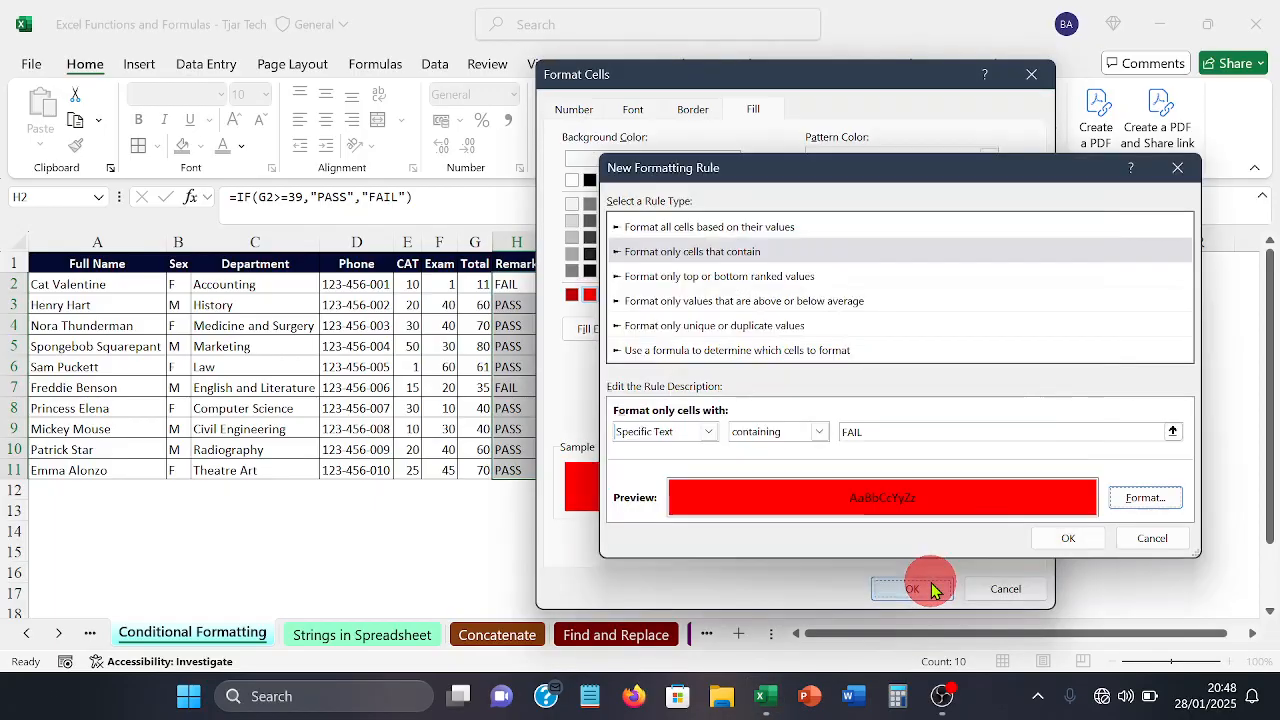
{"action": "left_click", "coordinate": [1066, 538]}
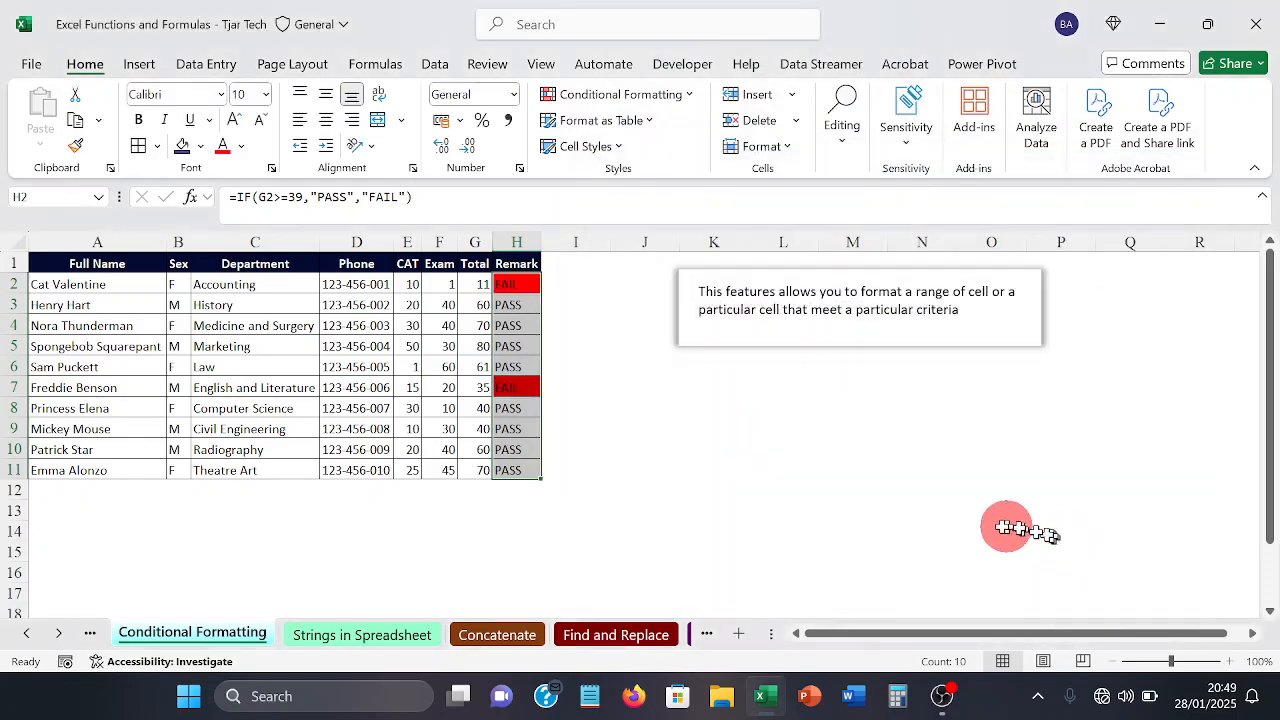
{"action": "left_click", "coordinate": [725, 482]}
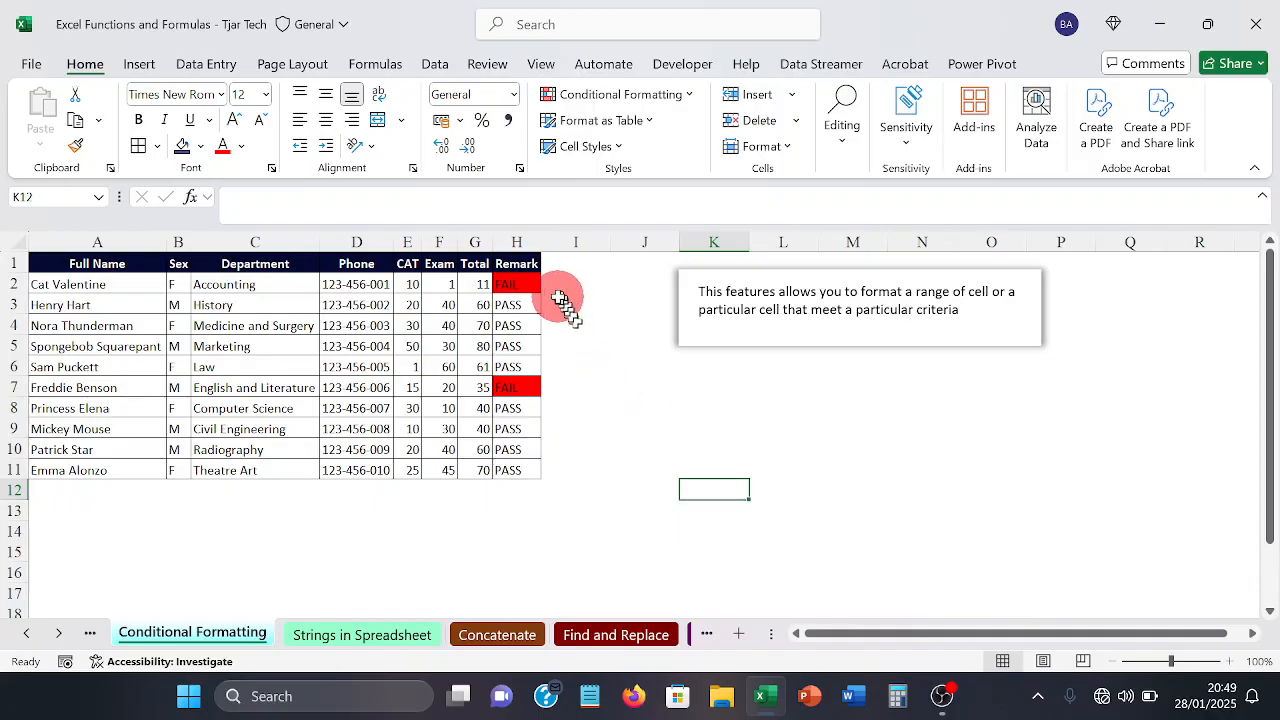
Step: Start a second rule for Remark range H2:H11 from the rules manager, with the type "Format only cells that contain"
{"action": "left_click_drag", "start_coordinate": [527, 290], "coordinate": [513, 464]}
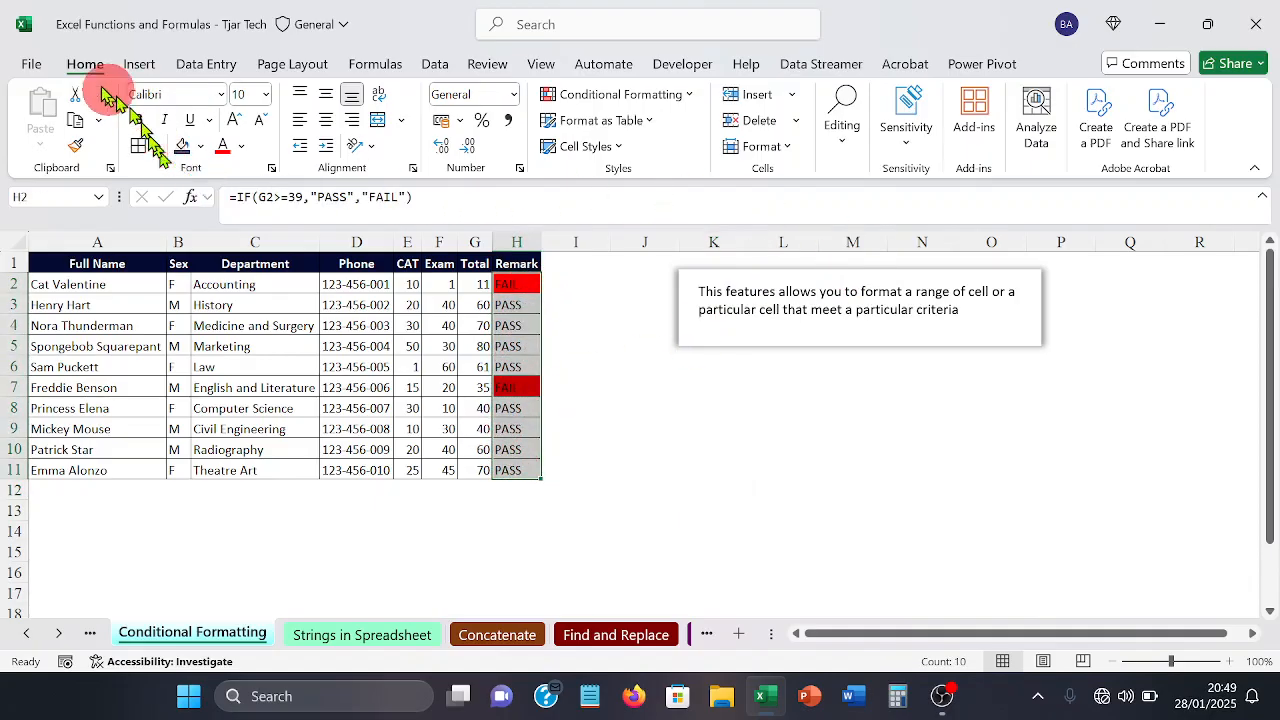
{"action": "left_click", "coordinate": [698, 100]}
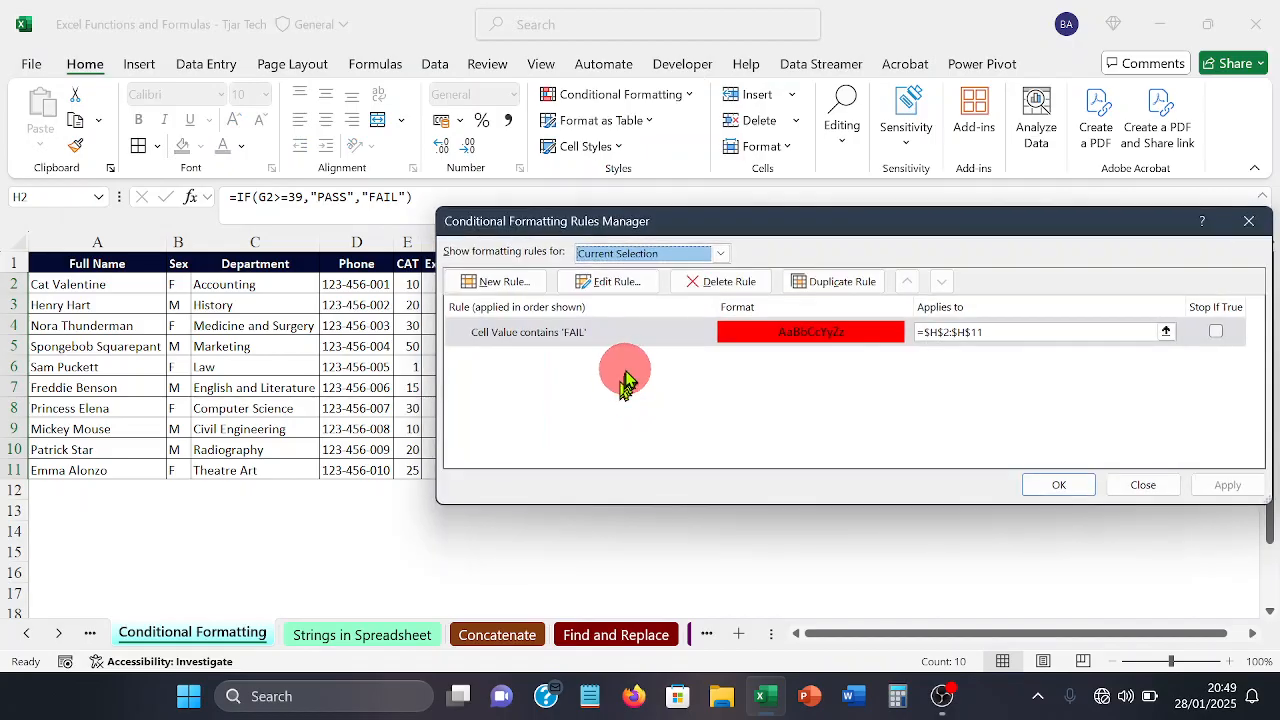
{"action": "left_click", "coordinate": [498, 284]}
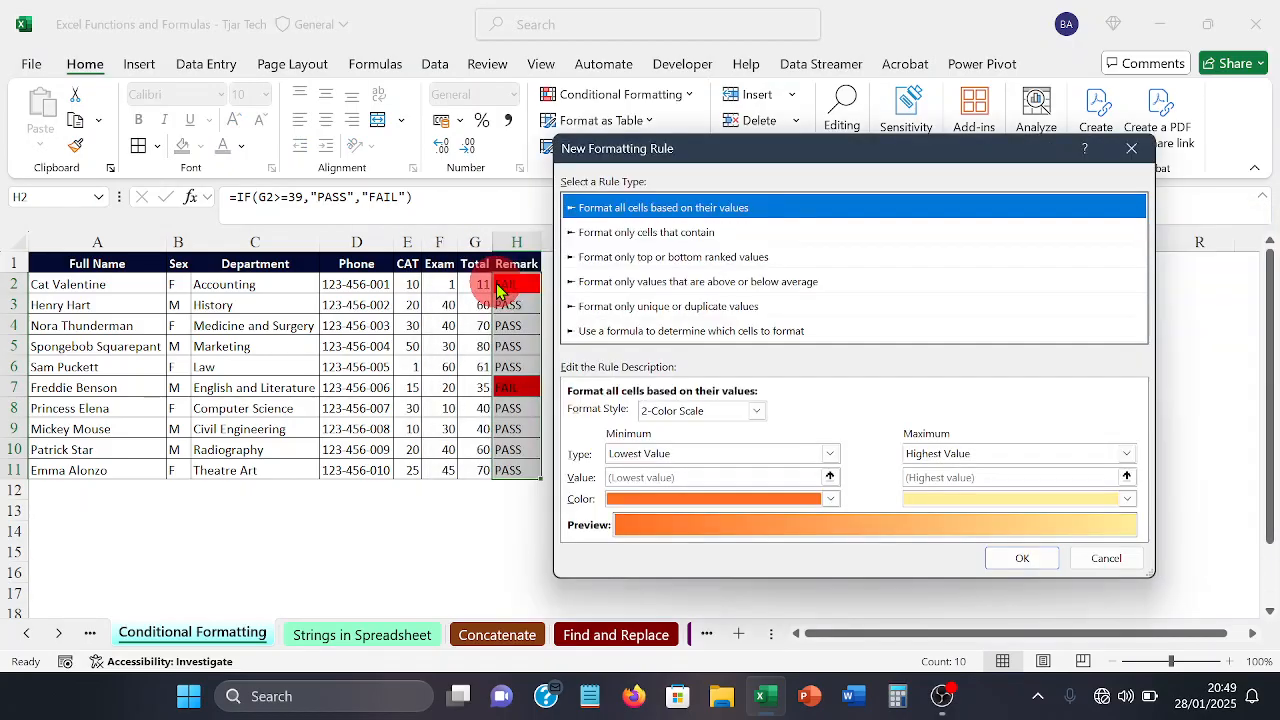
{"action": "left_click", "coordinate": [645, 236]}
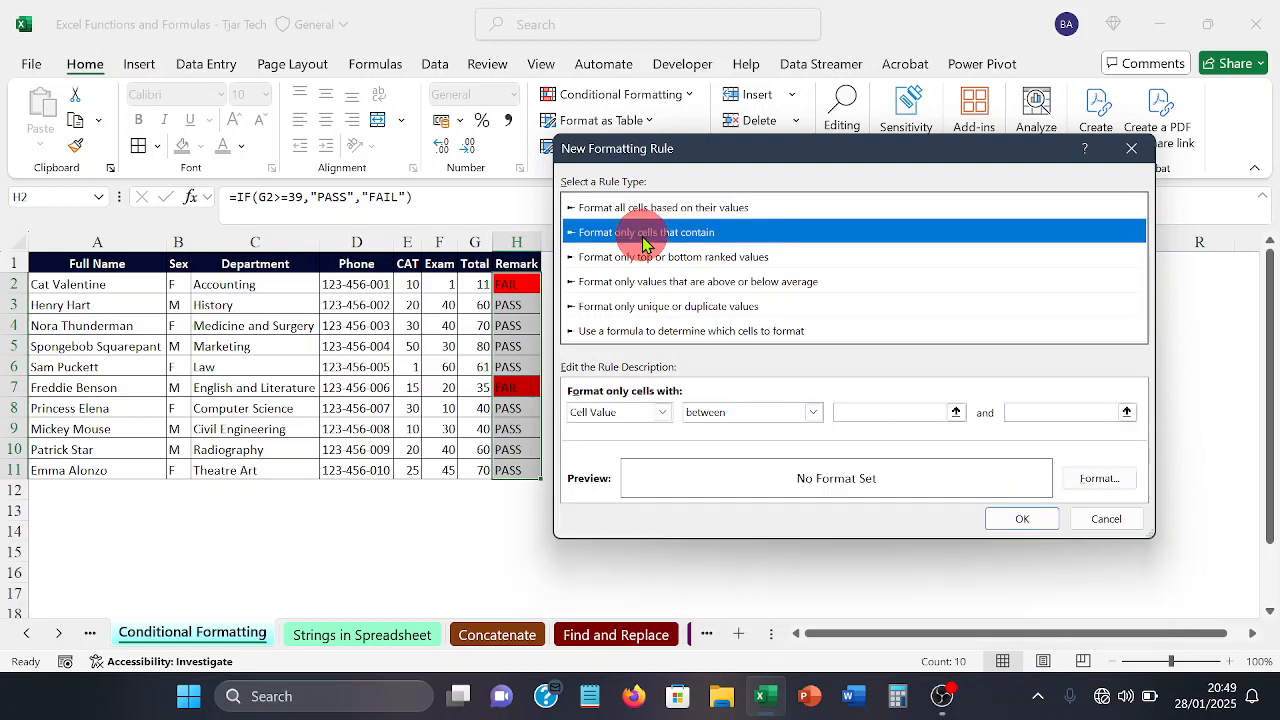
Step: Set the second rule's condition to Specific Text containing "PASS"
{"action": "left_click", "coordinate": [662, 412]}
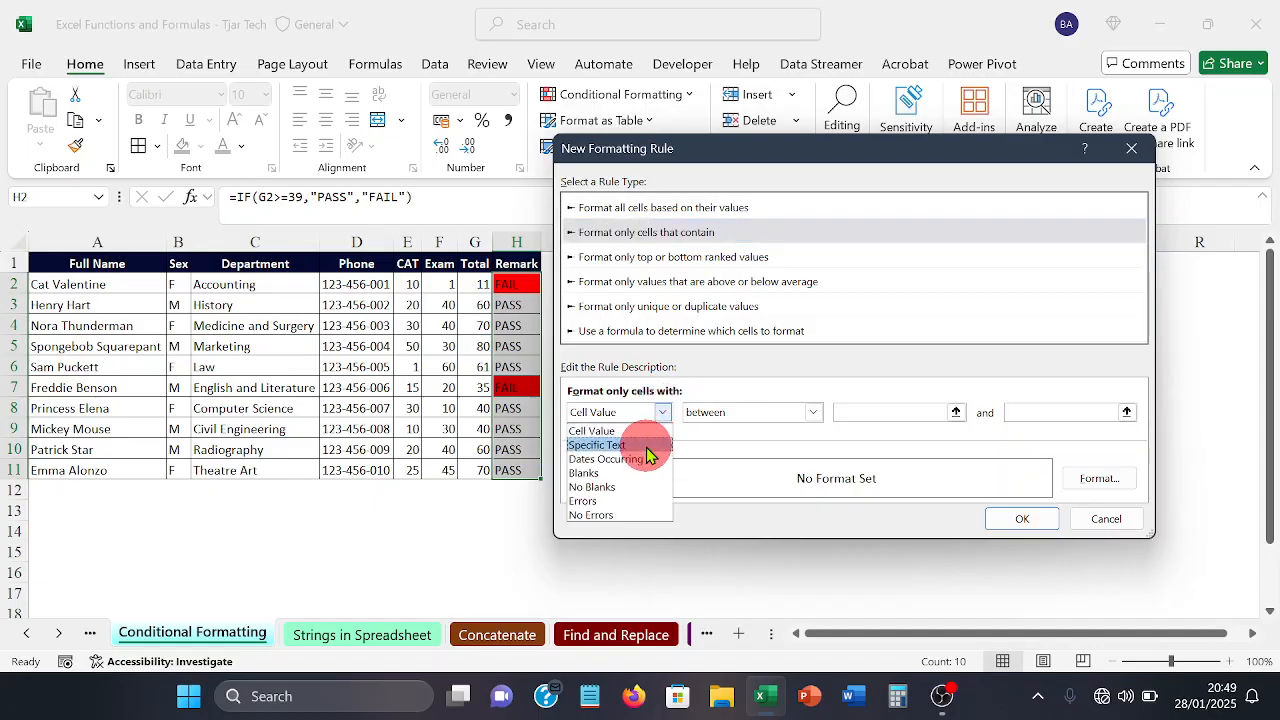
{"action": "left_click", "coordinate": [646, 446]}
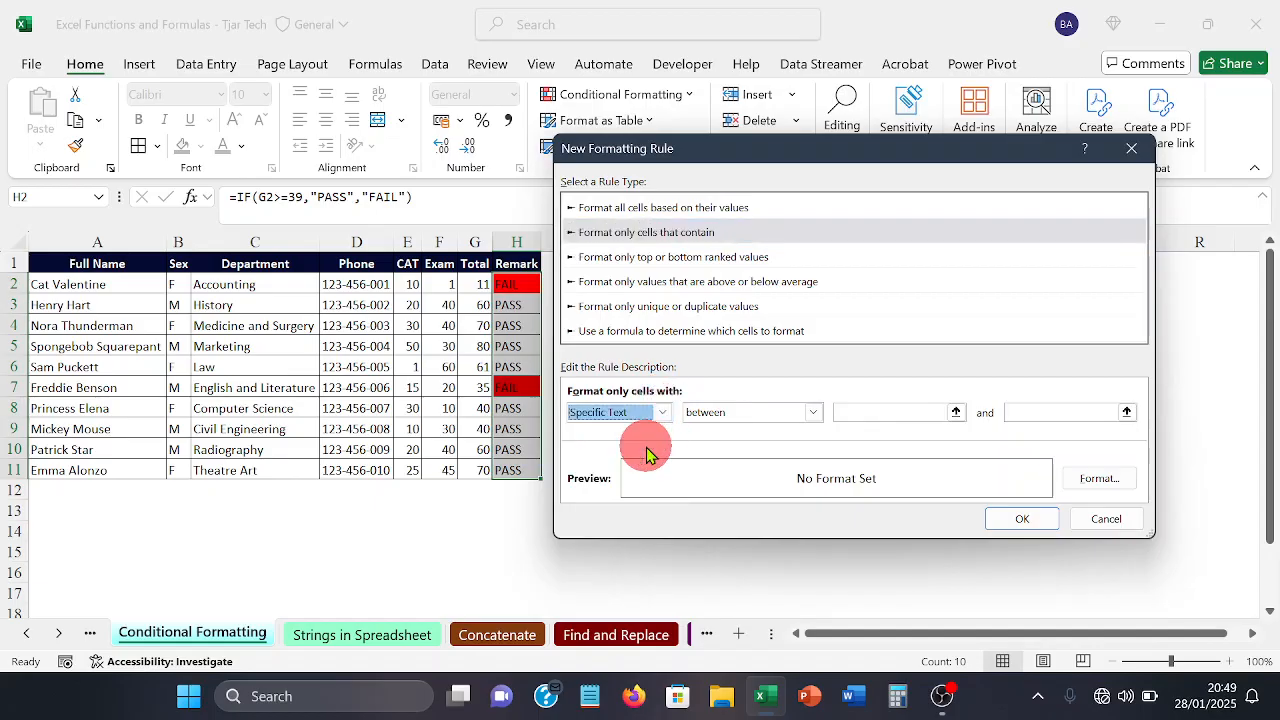
{"action": "left_click", "coordinate": [897, 412]}
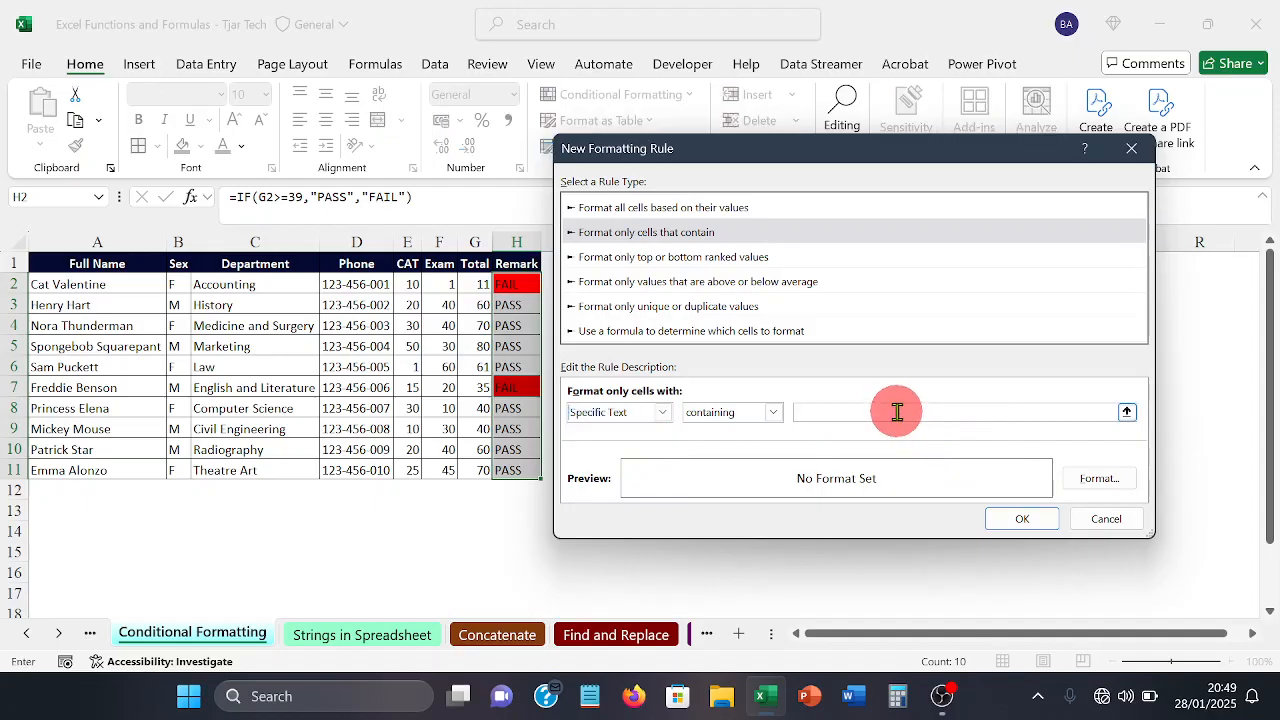
{"action": "type", "text": "PASS"}
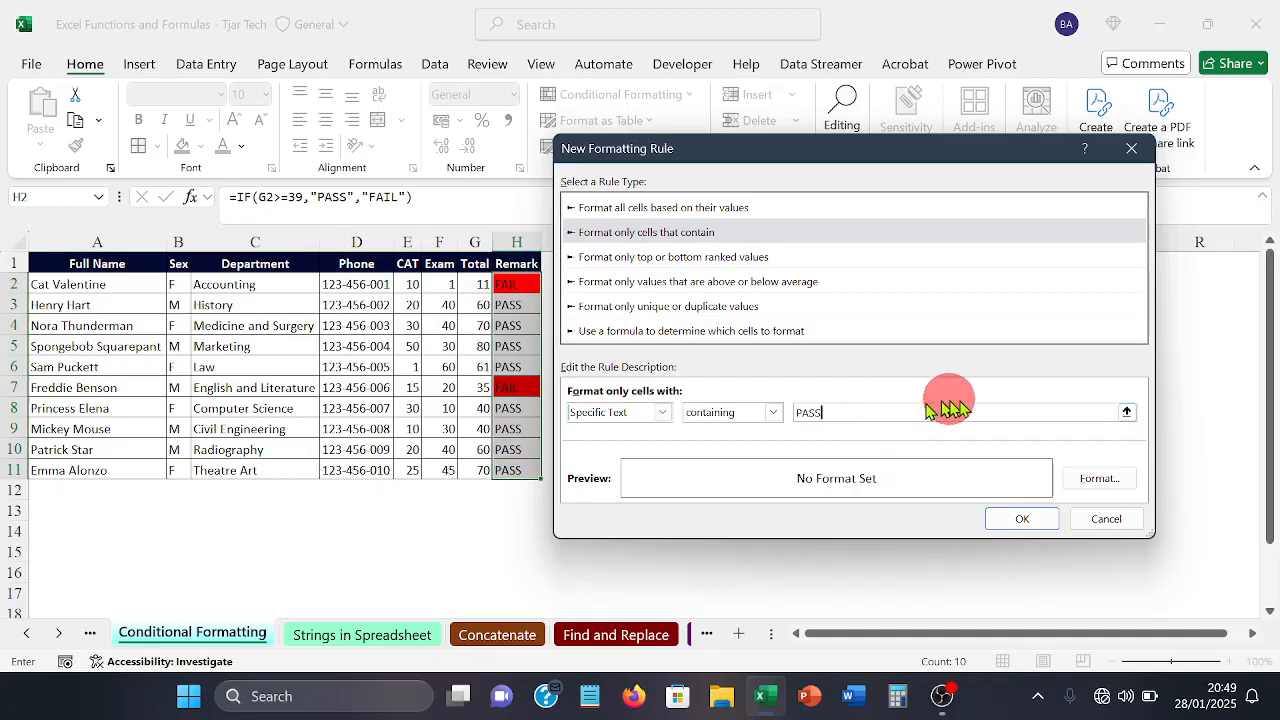
Step: Give the PASS rule a solid green background fill and confirm the rule
{"action": "left_click", "coordinate": [1088, 484]}
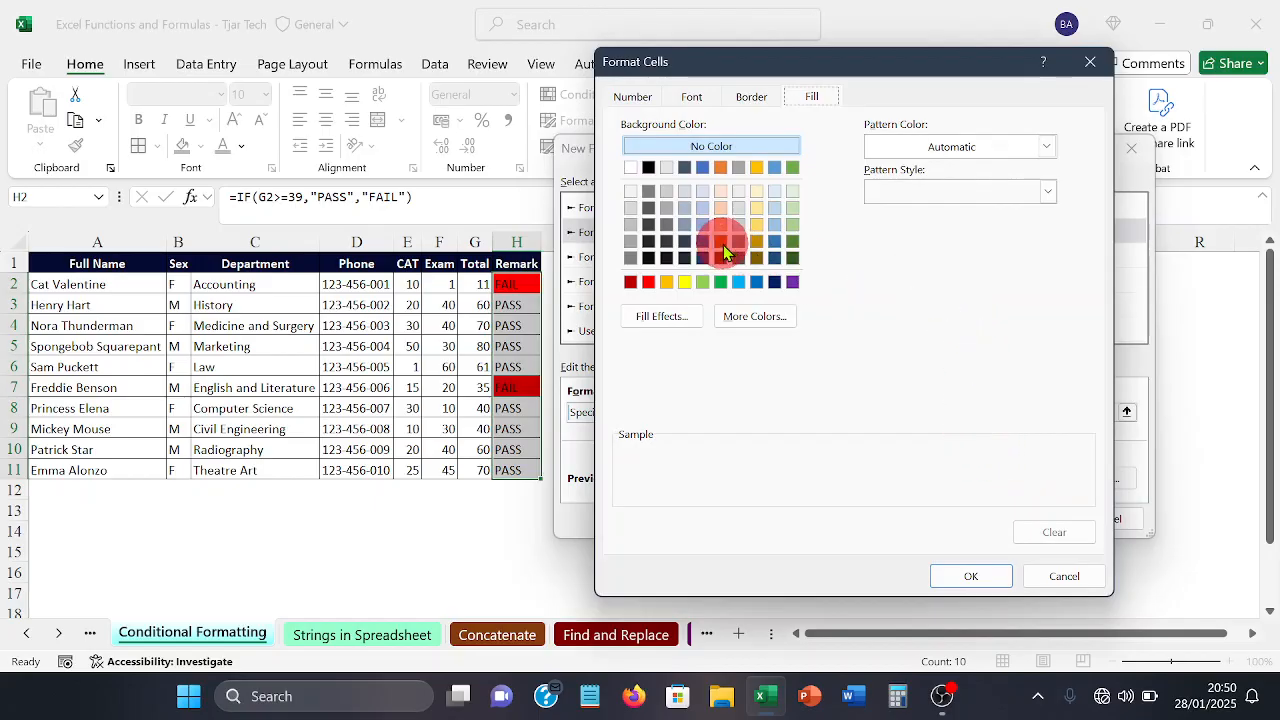
{"action": "left_click", "coordinate": [722, 283]}
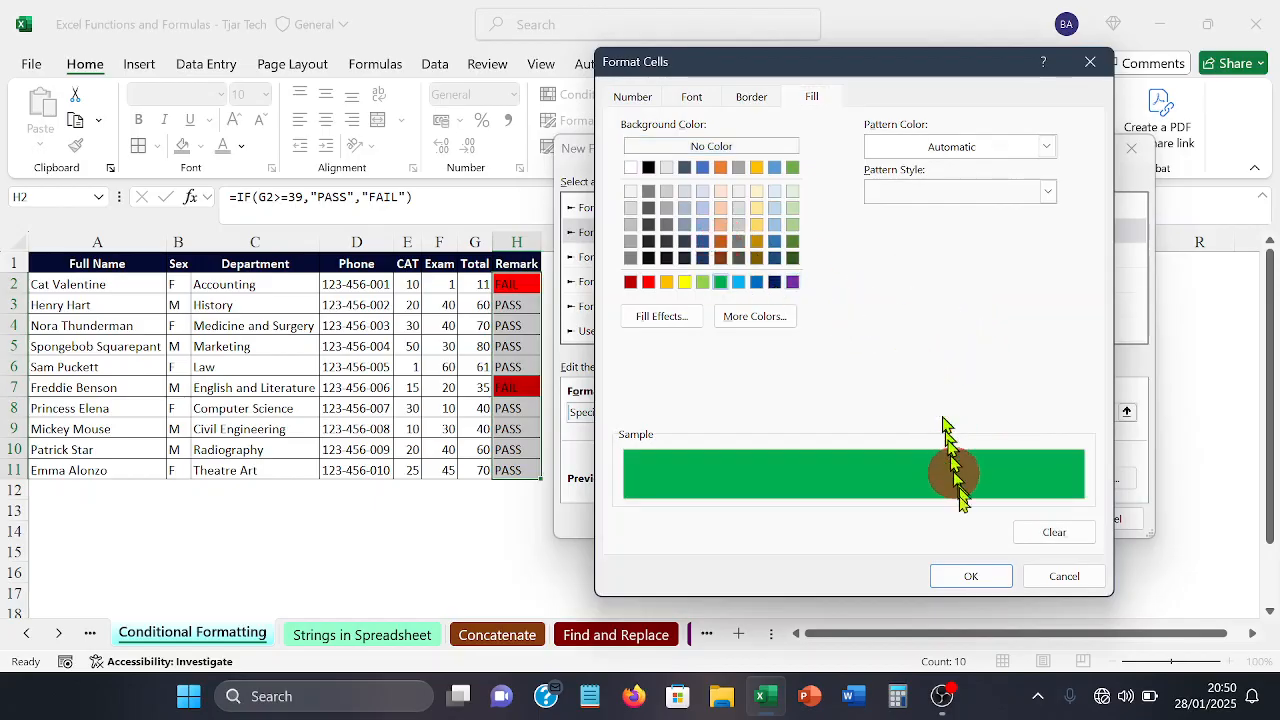
{"action": "left_click", "coordinate": [966, 578]}
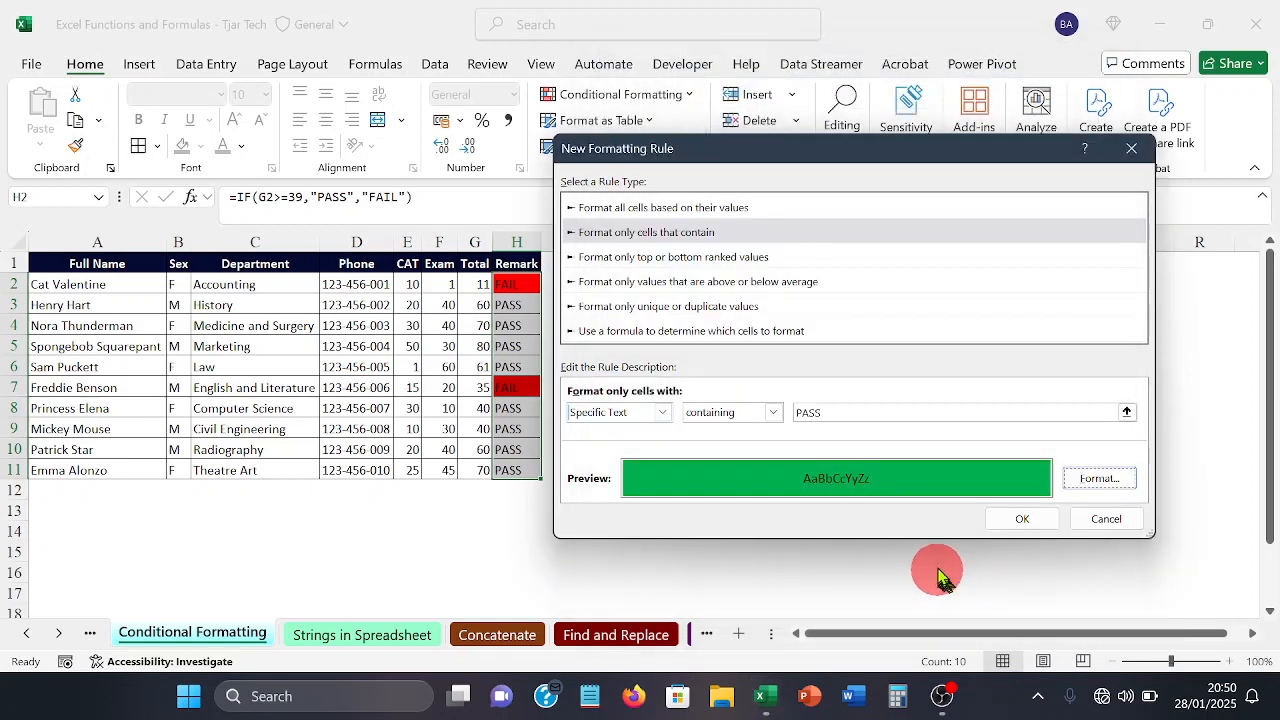
{"action": "left_click", "coordinate": [1015, 518]}
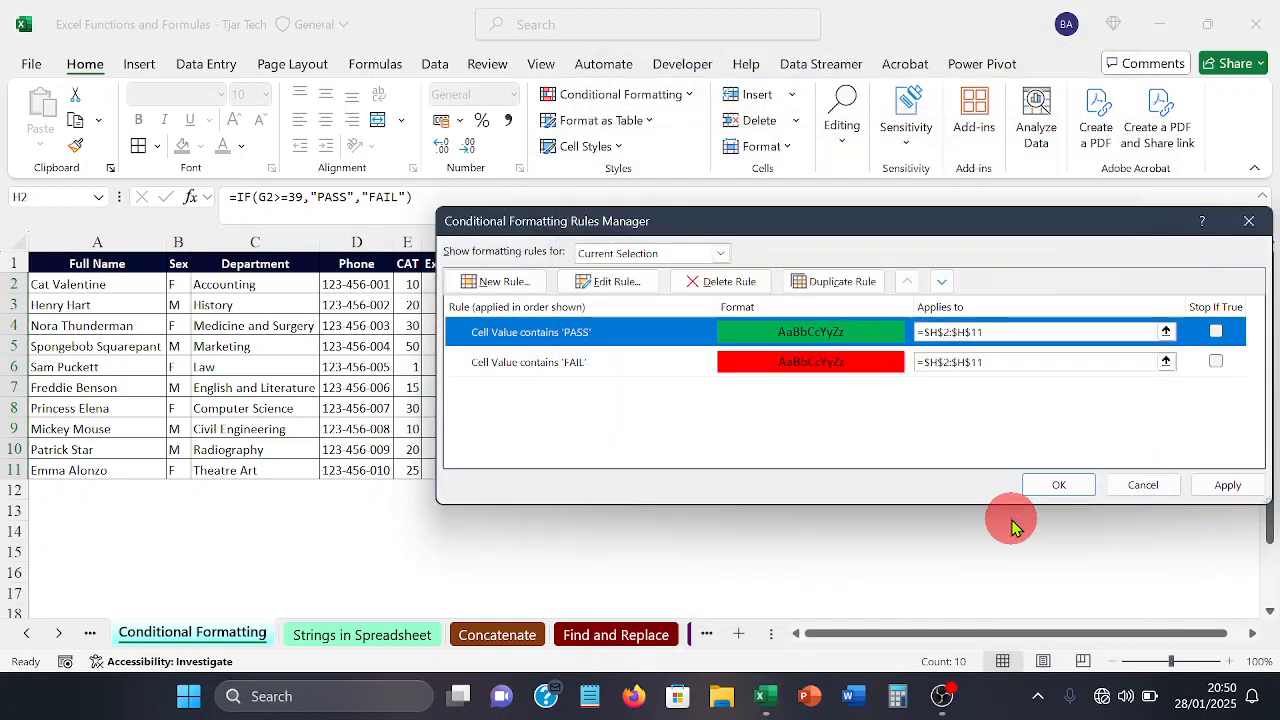
Step: Apply the PASS and FAIL rules, close the rules manager, and check the colored Remark cells H2:H11
{"action": "left_click", "coordinate": [1227, 487]}
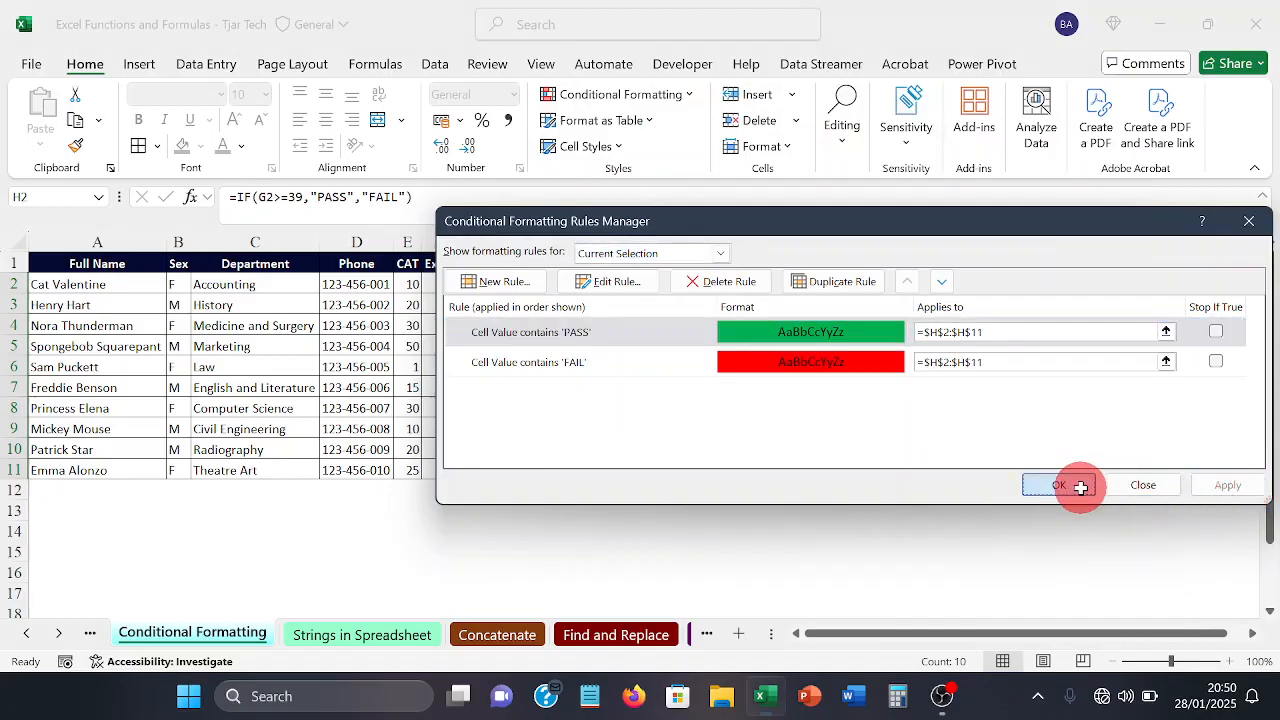
{"action": "left_click", "coordinate": [1064, 484]}
{"action": "left_click", "coordinate": [845, 491]}
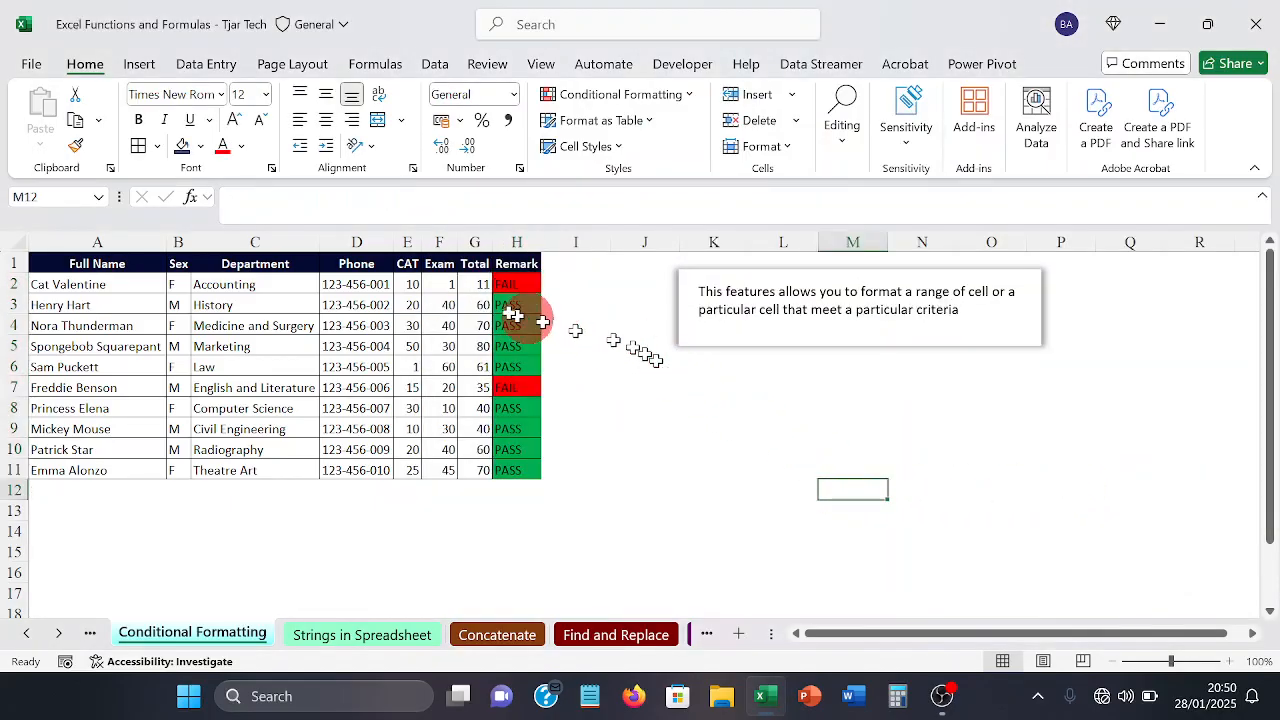
{"action": "left_click_drag", "start_coordinate": [504, 288], "coordinate": [516, 458]}
{"action": "left_click", "coordinate": [695, 403]}
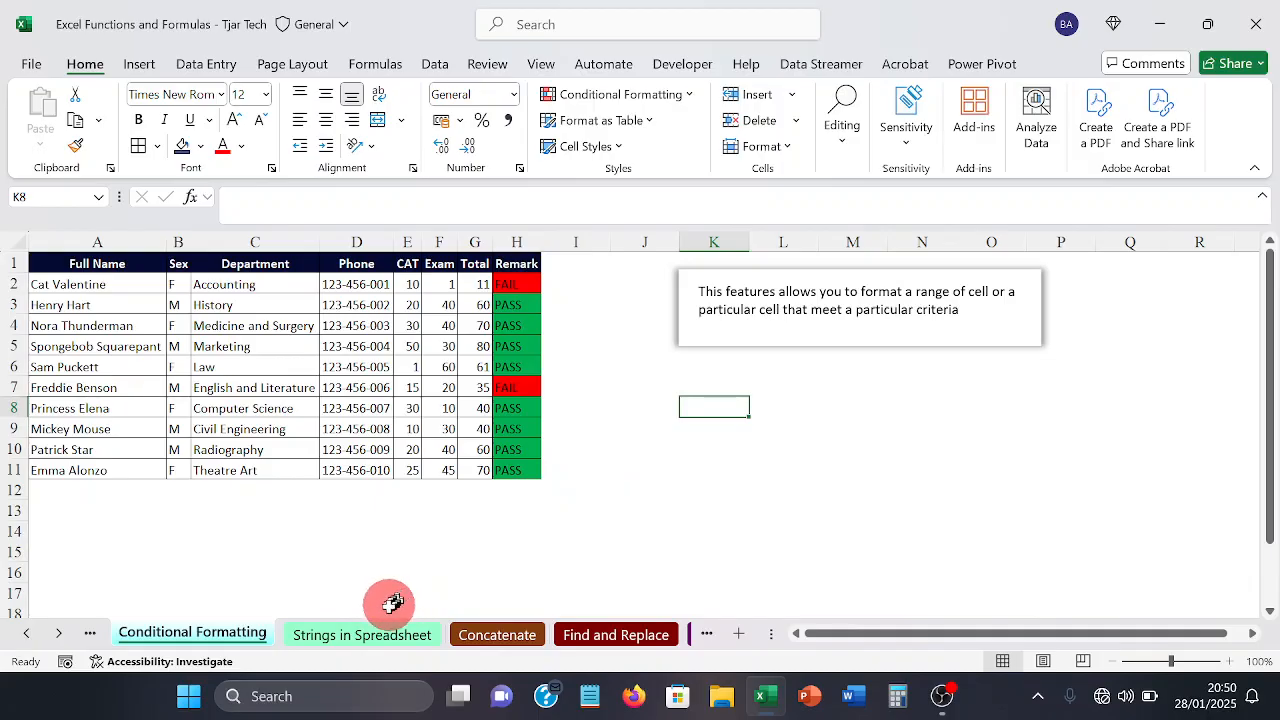
Step: On the Strings in Spreadsheet sheet, enter =LEN(A3) in Len cell B3 and check the formula
{"action": "left_click", "coordinate": [348, 638]}
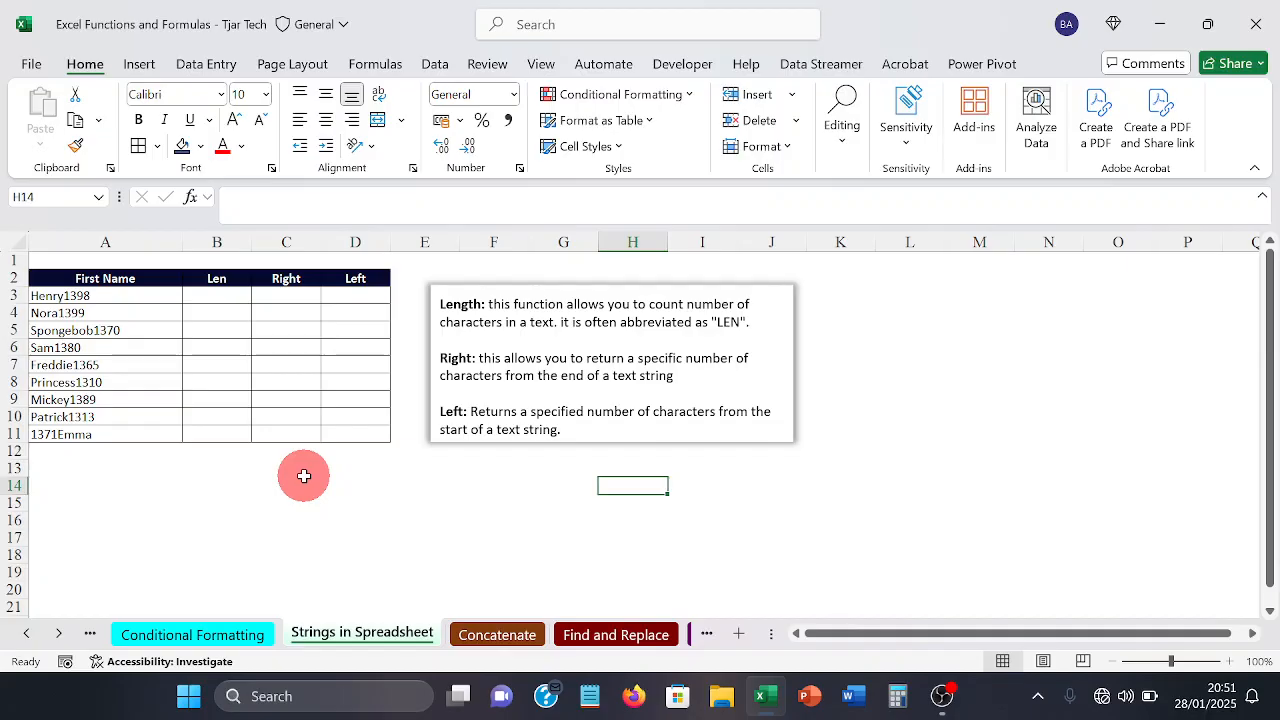
{"action": "left_click", "coordinate": [223, 298]}
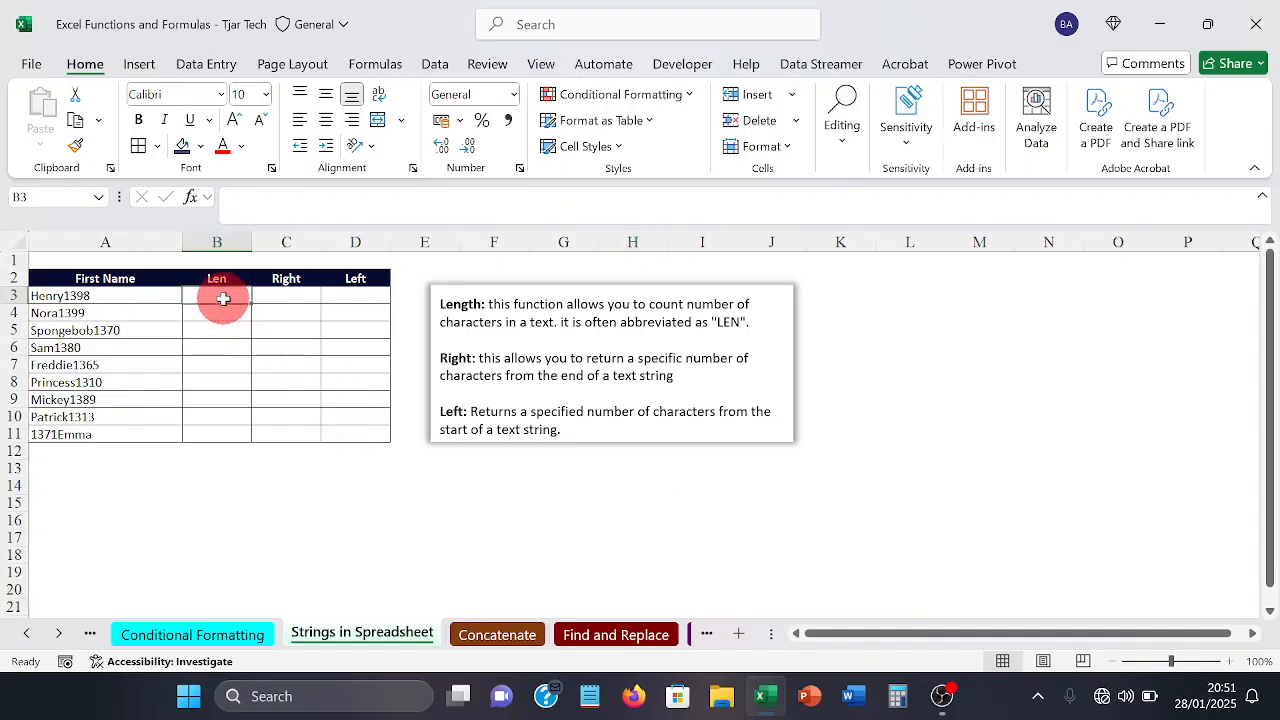
{"action": "type", "text": "="}
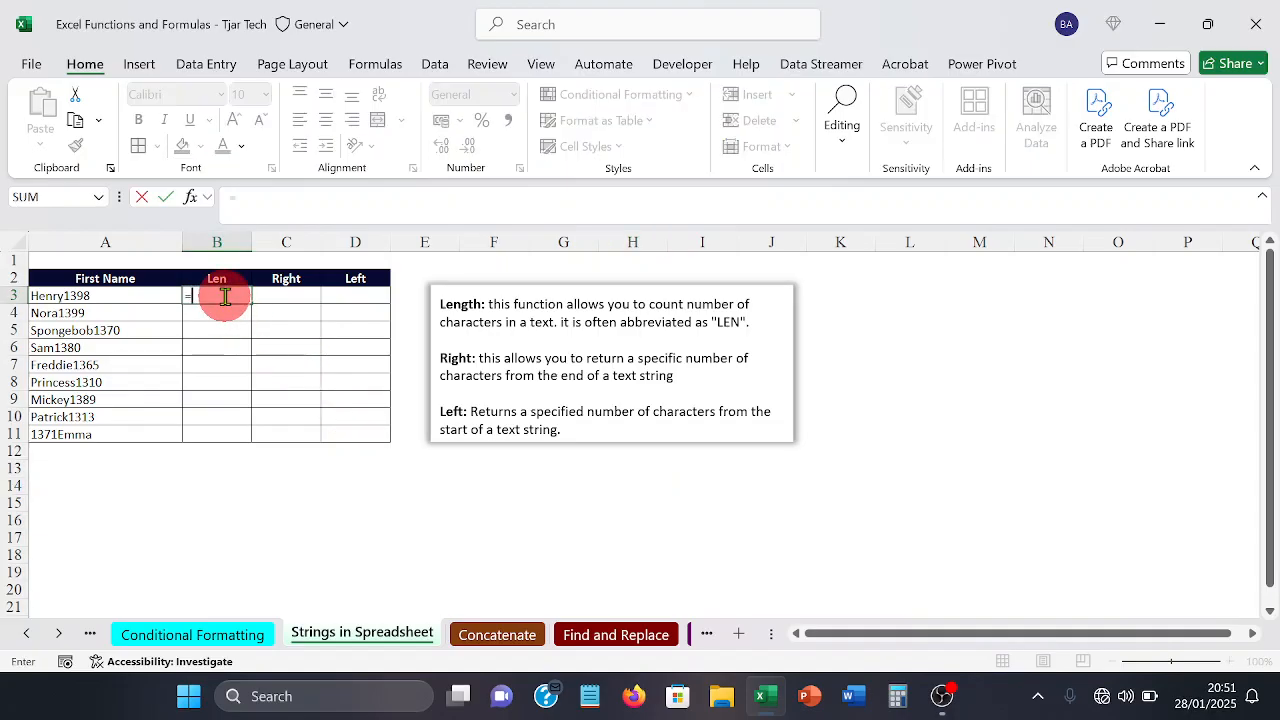
{"action": "type", "text": "L"}
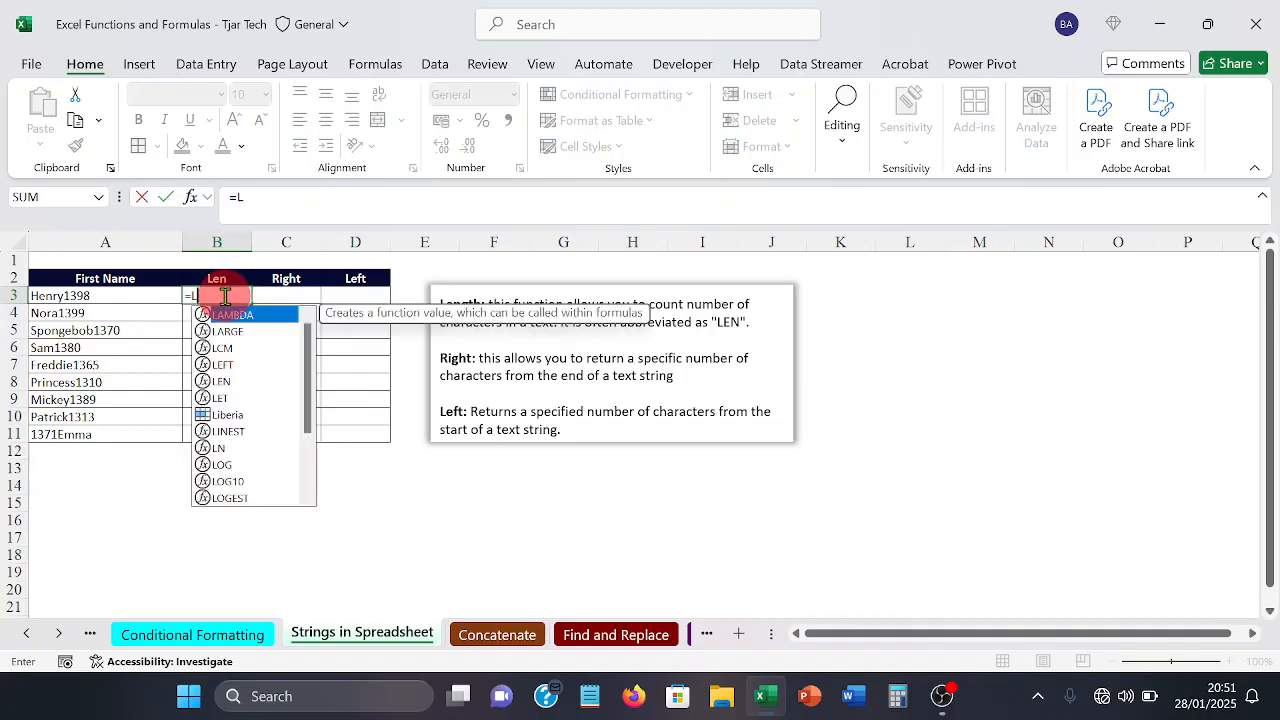
{"action": "type", "text": "EN"}
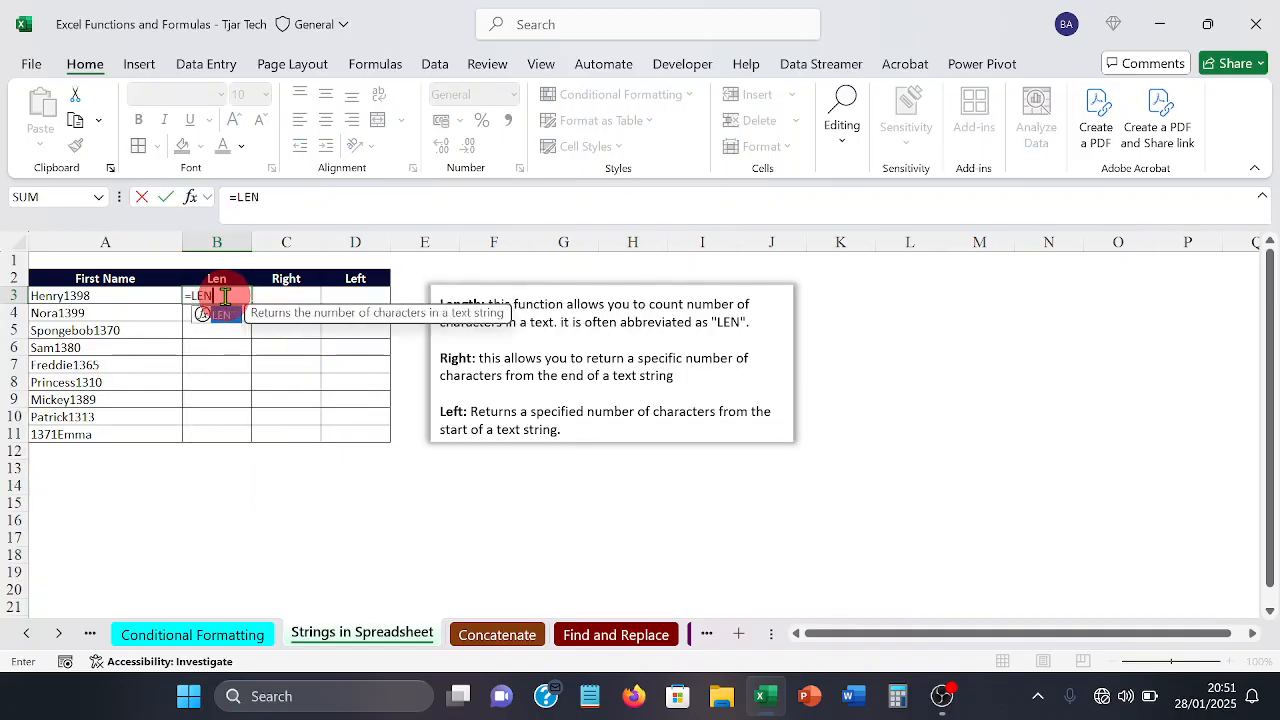
{"action": "type", "text": "("}
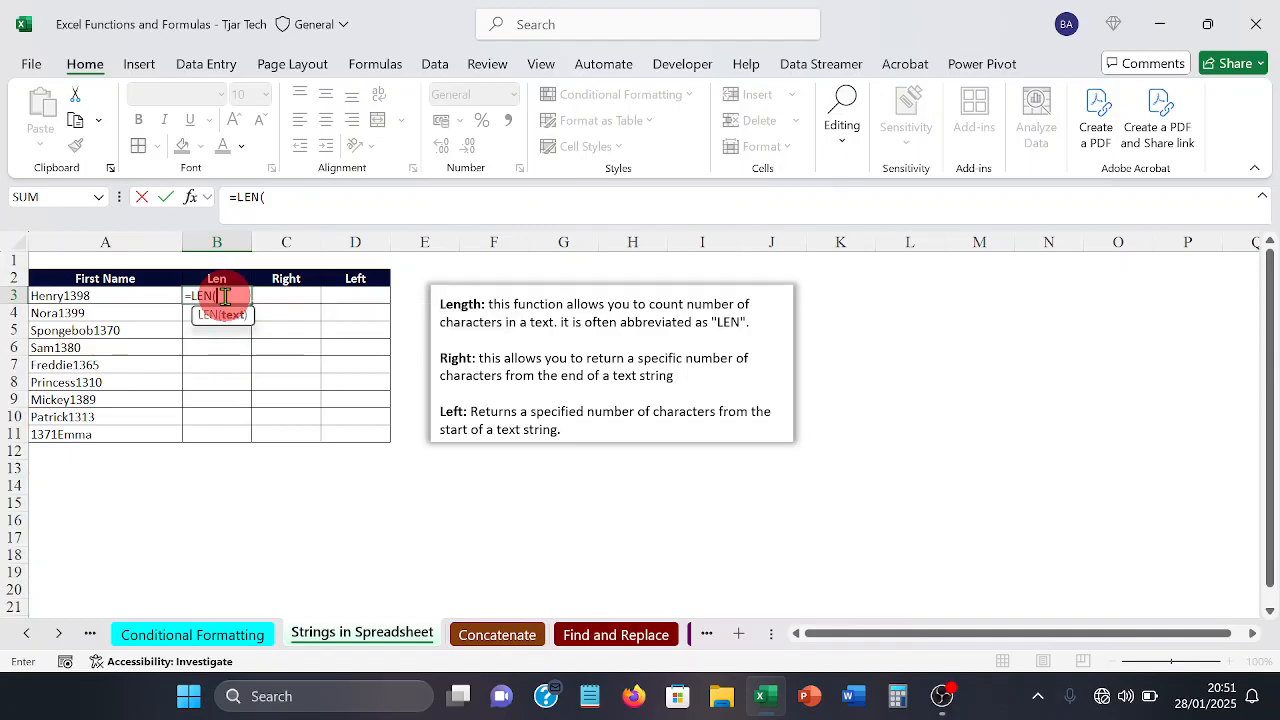
{"action": "left_click", "coordinate": [106, 298]}
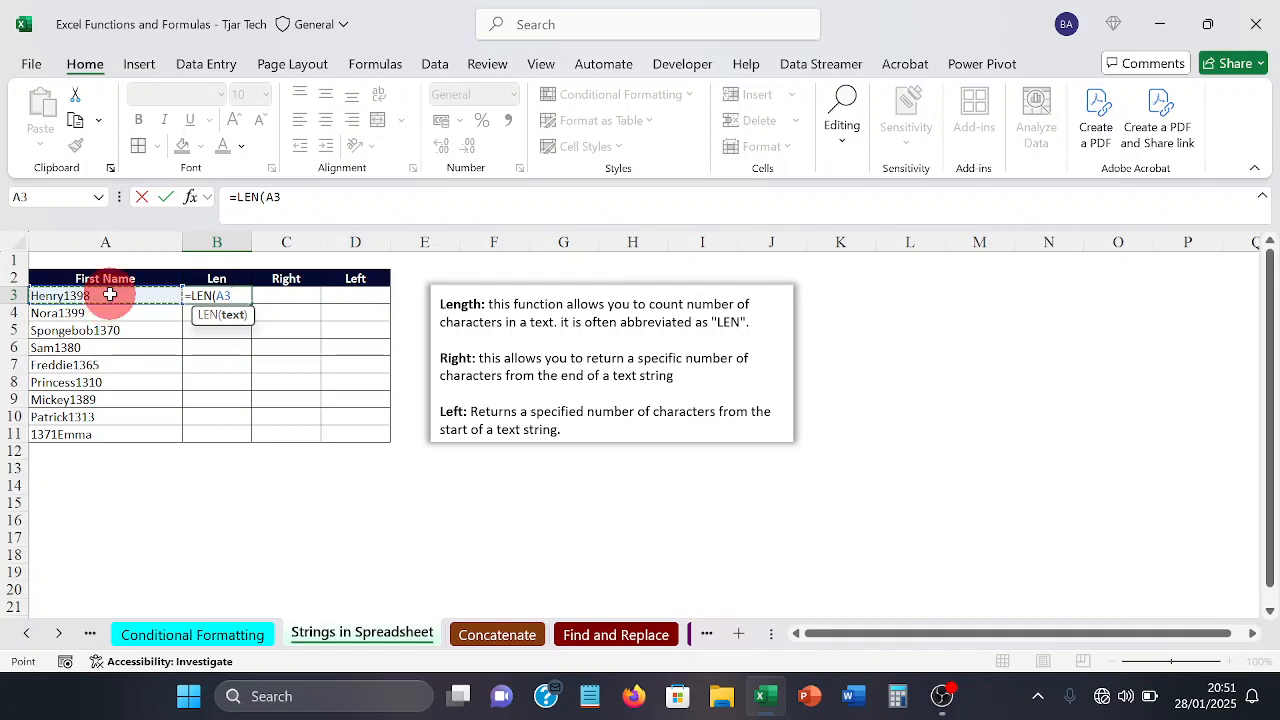
{"action": "type", "text": ")"}
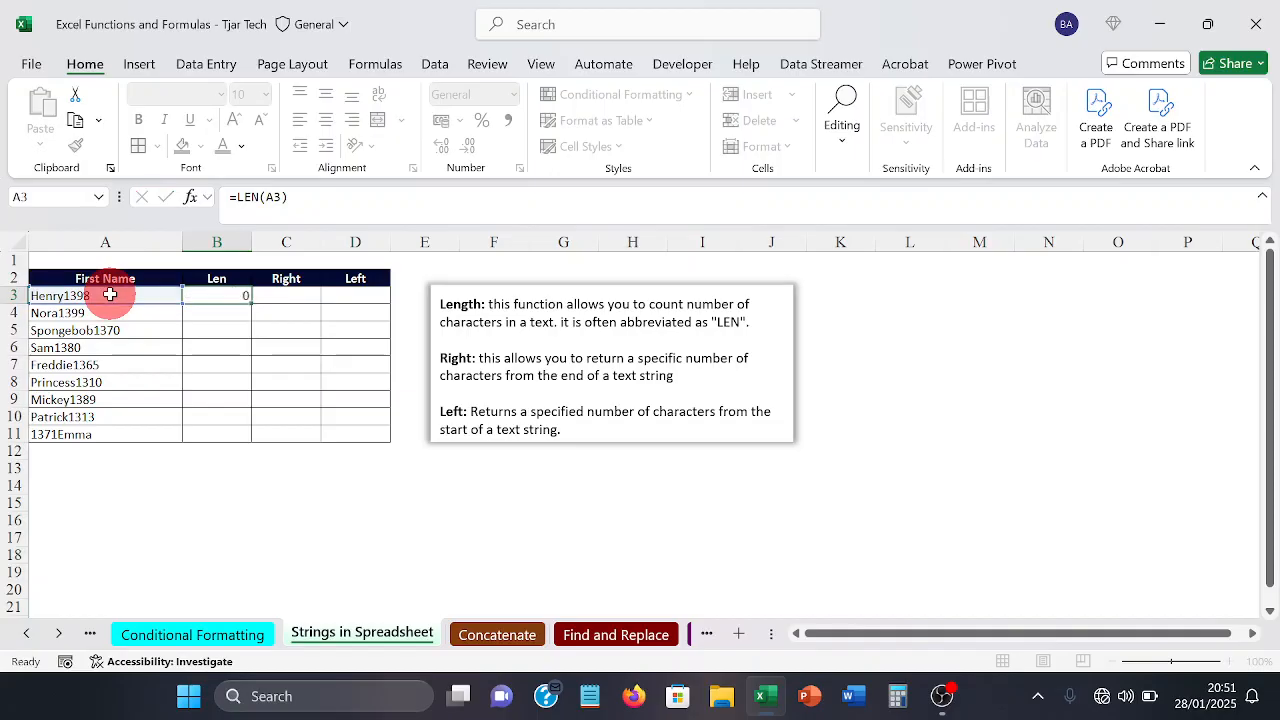
{"action": "key", "text": "Return"}
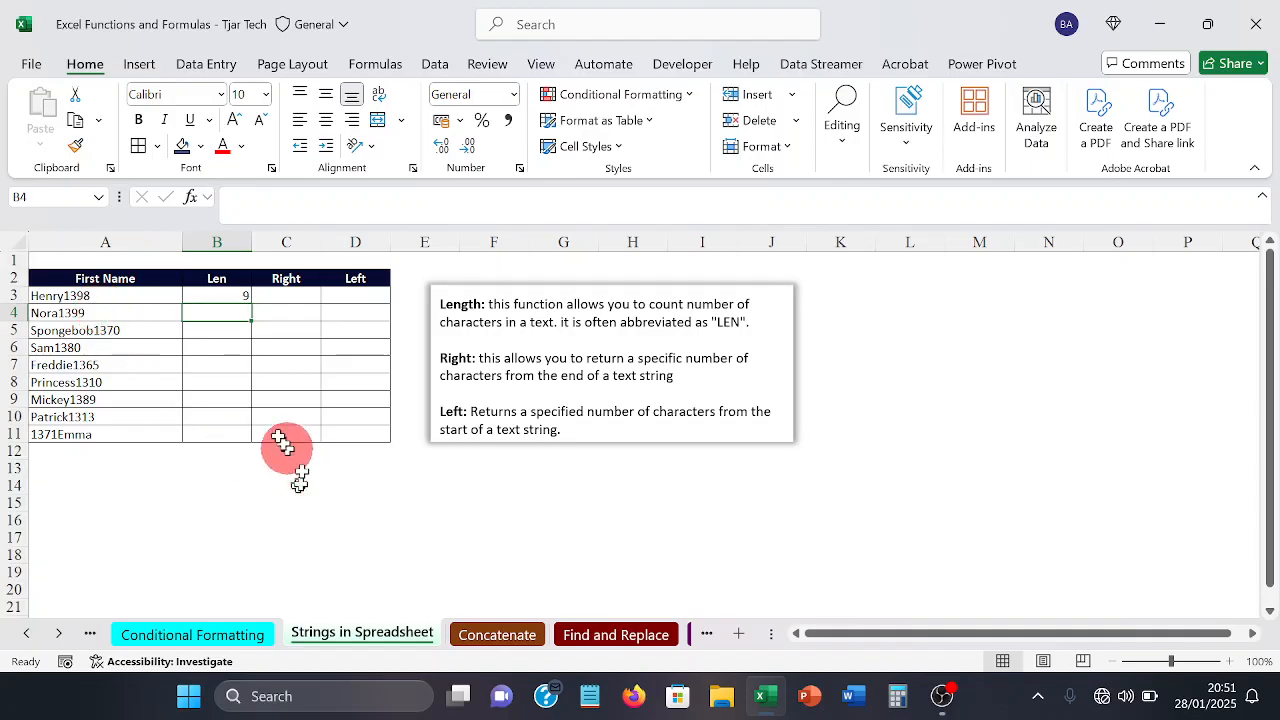
{"action": "left_click", "coordinate": [228, 296]}
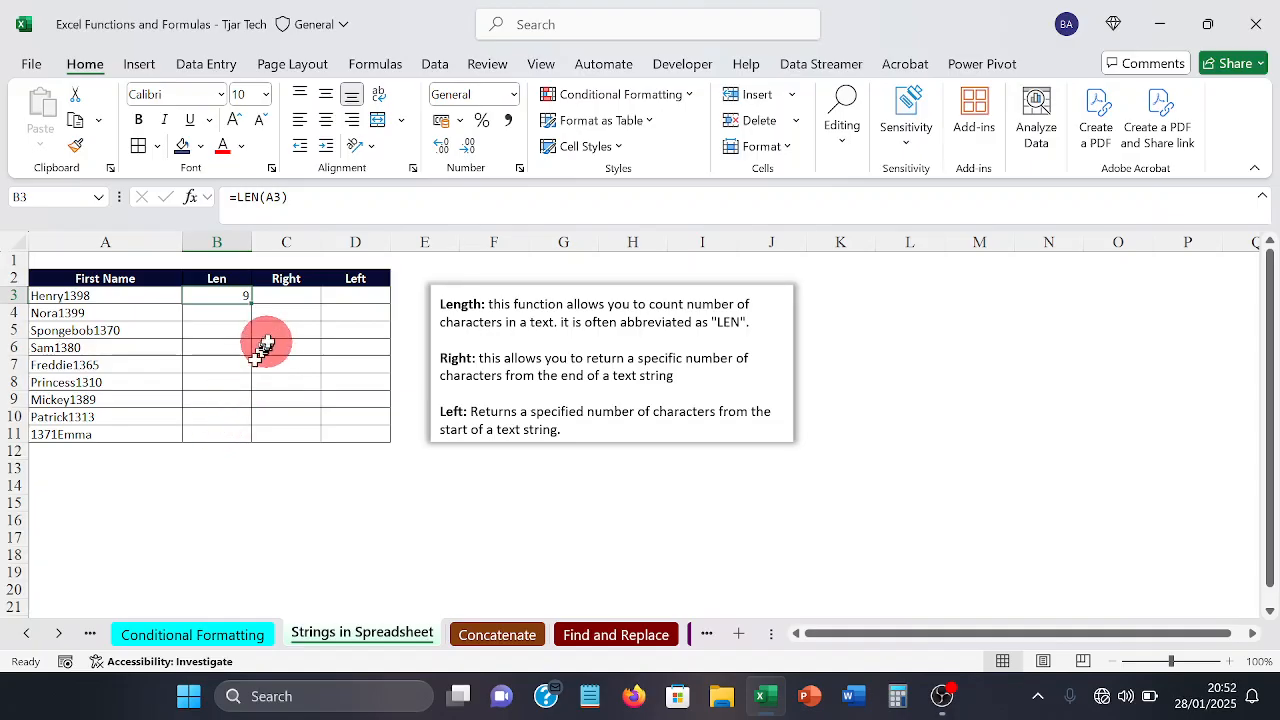
Step: Select cell C3, the first empty cell under the Right heading
{"action": "left_click", "coordinate": [292, 299]}
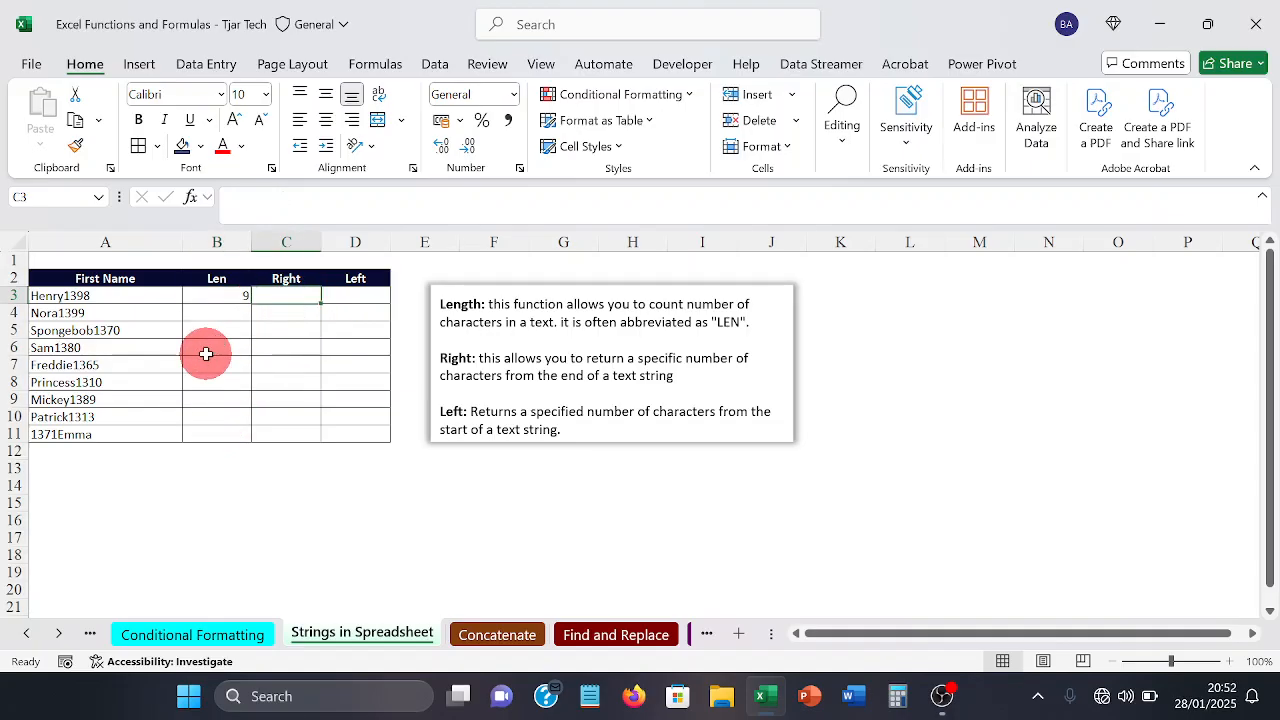
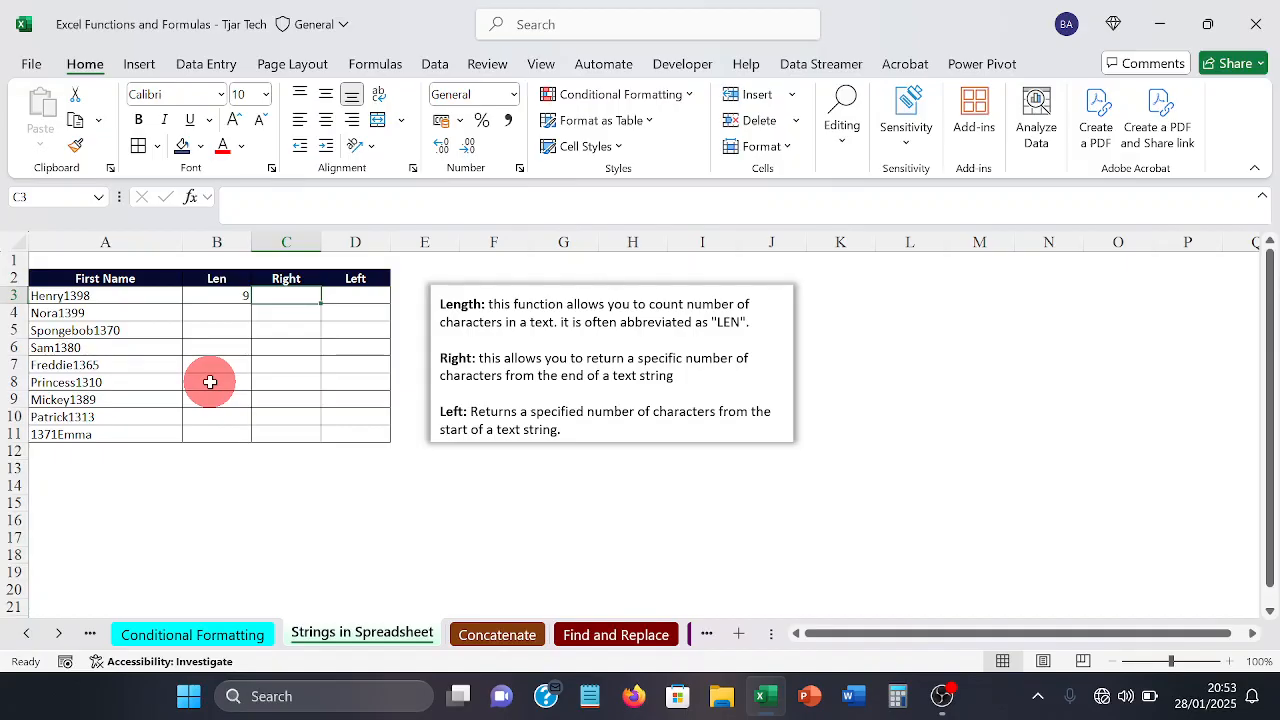
Step: Enter =RIGHT(A3,5) in cell C3 to extract the last five characters of the first entry
{"action": "type", "text": "="}
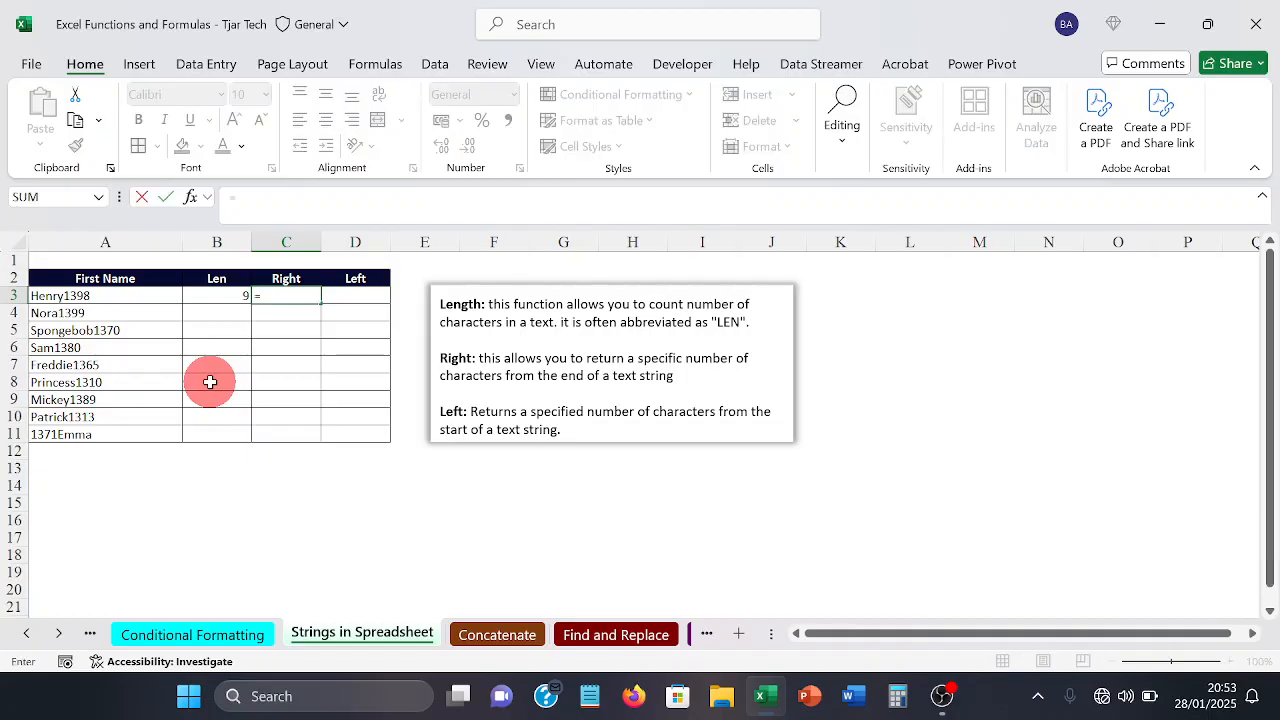
{"action": "type", "text": "R"}
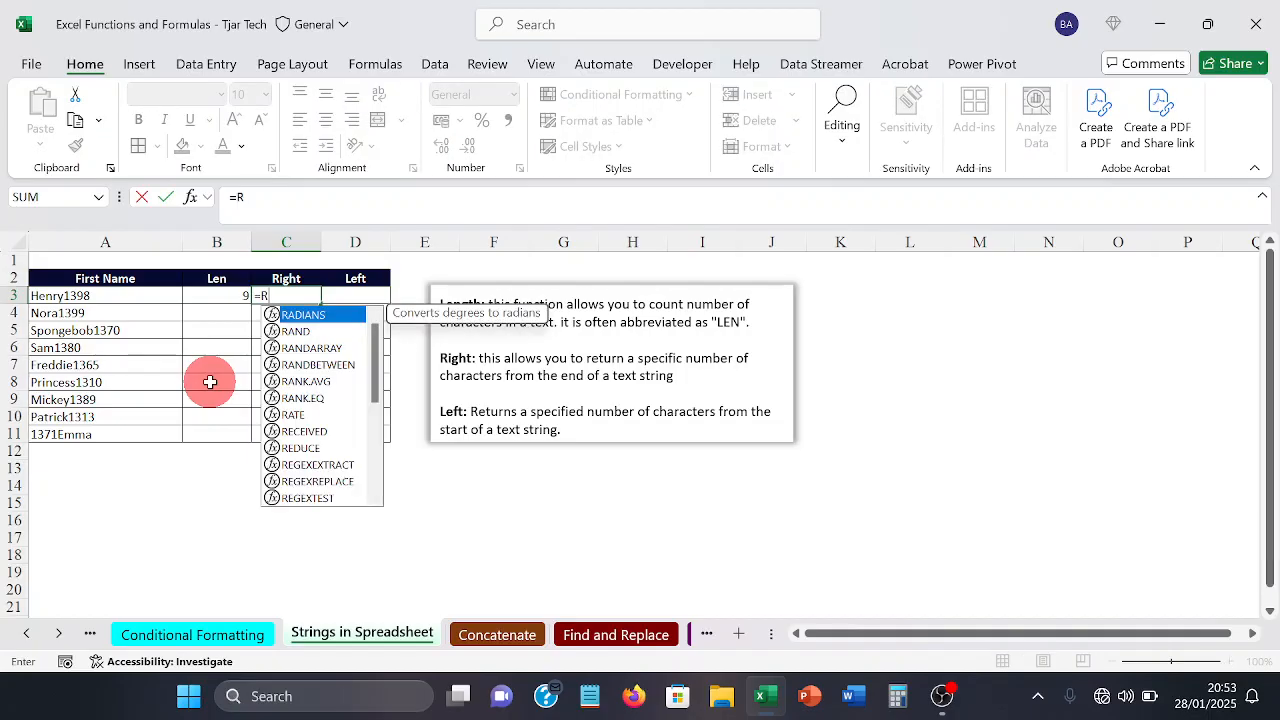
{"action": "type", "text": "IGHT"}
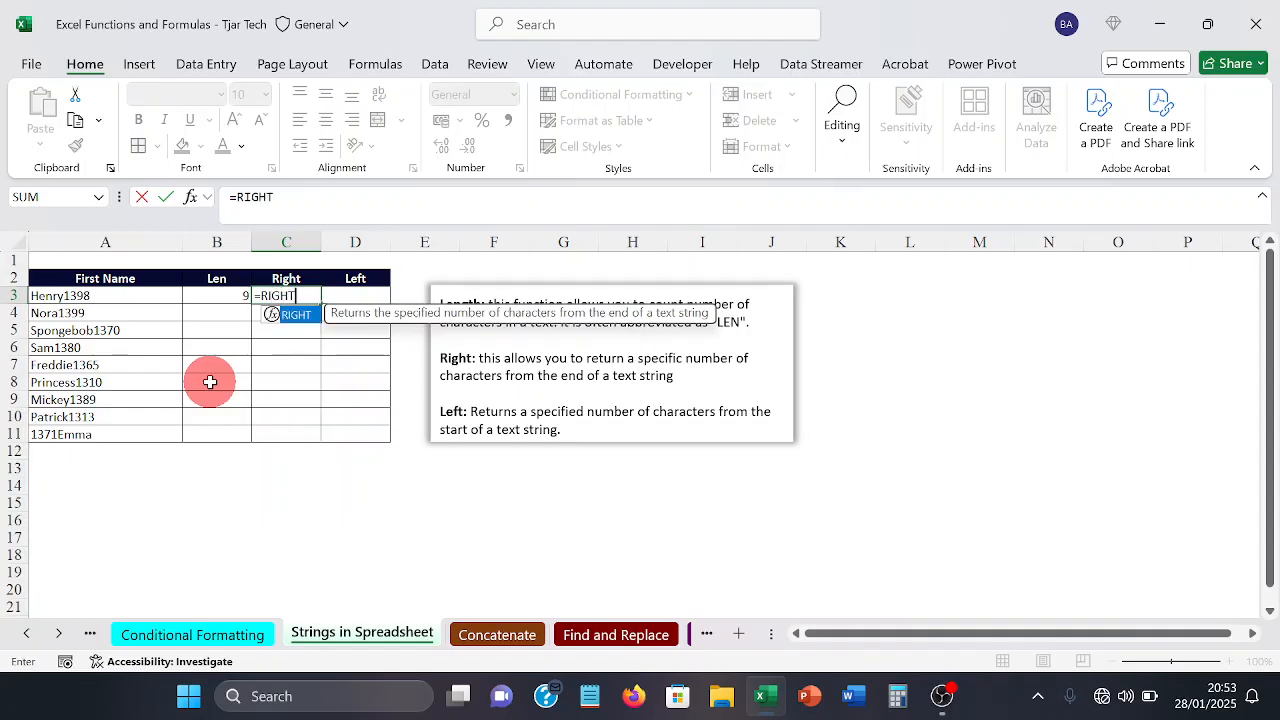
{"action": "type", "text": "("}
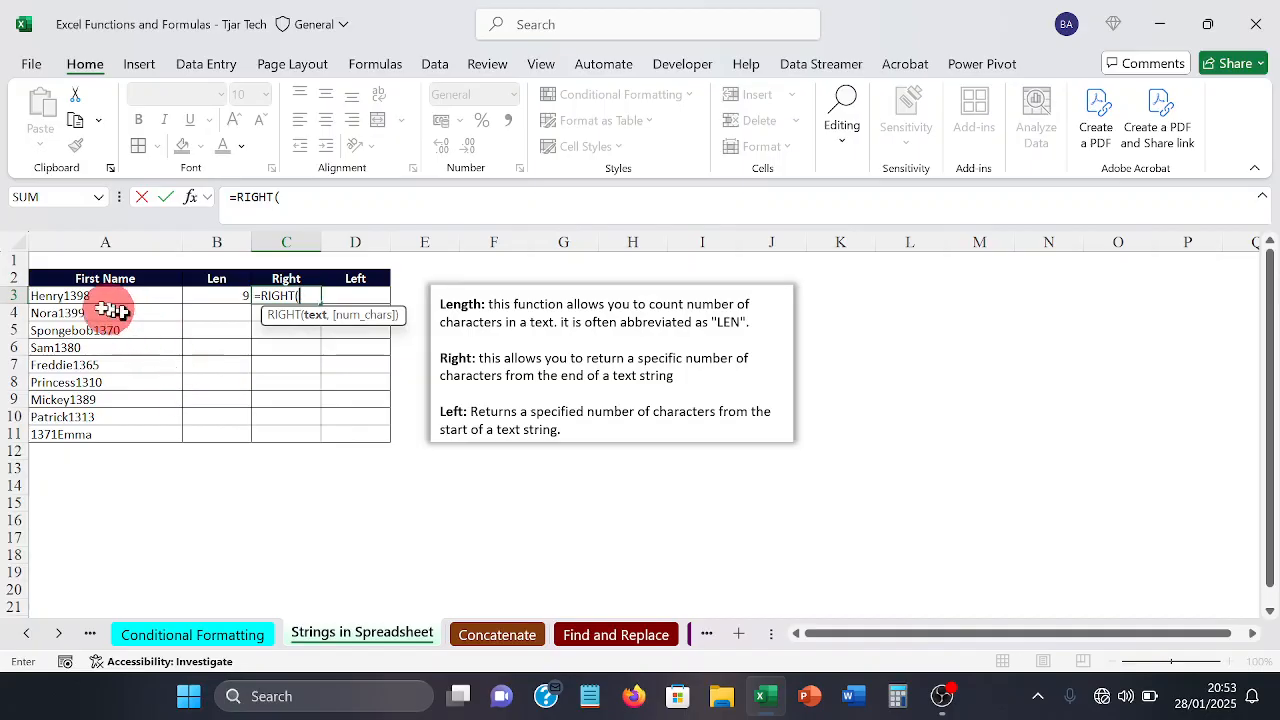
{"action": "left_click", "coordinate": [68, 289]}
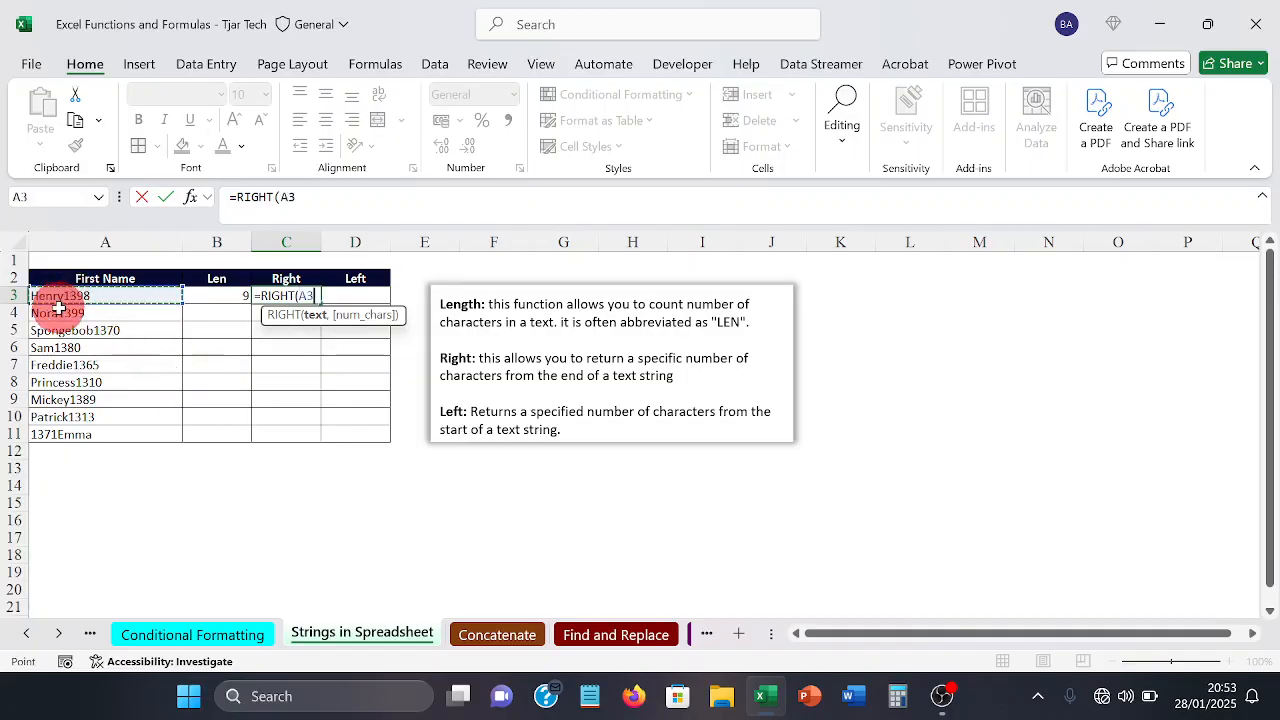
{"action": "type", "text": ","}
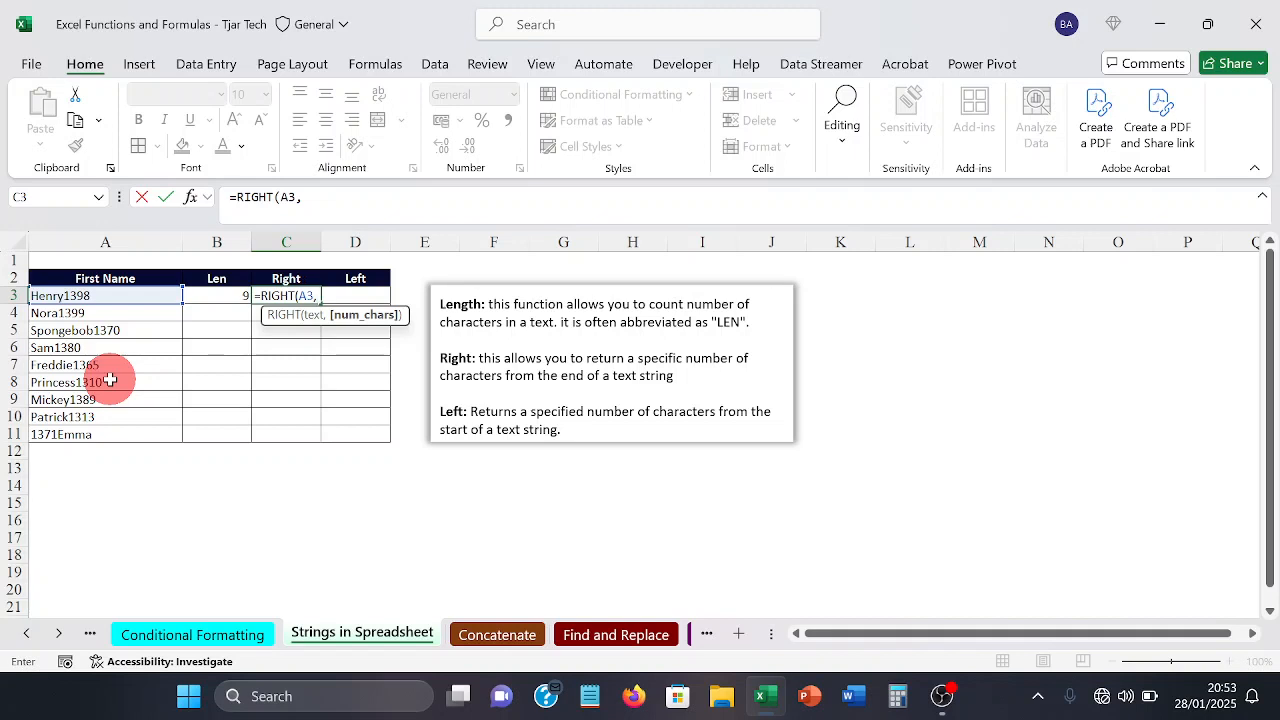
{"action": "type", "text": "5)"}
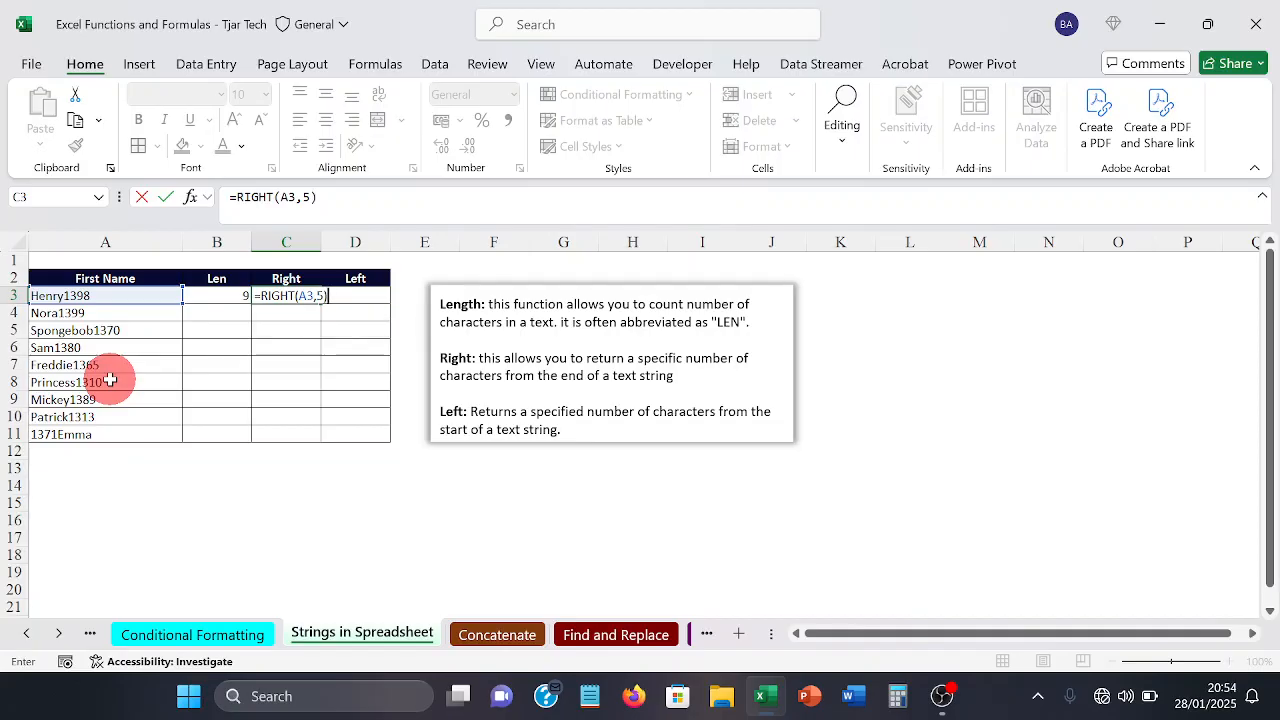
{"action": "key", "text": "Return"}
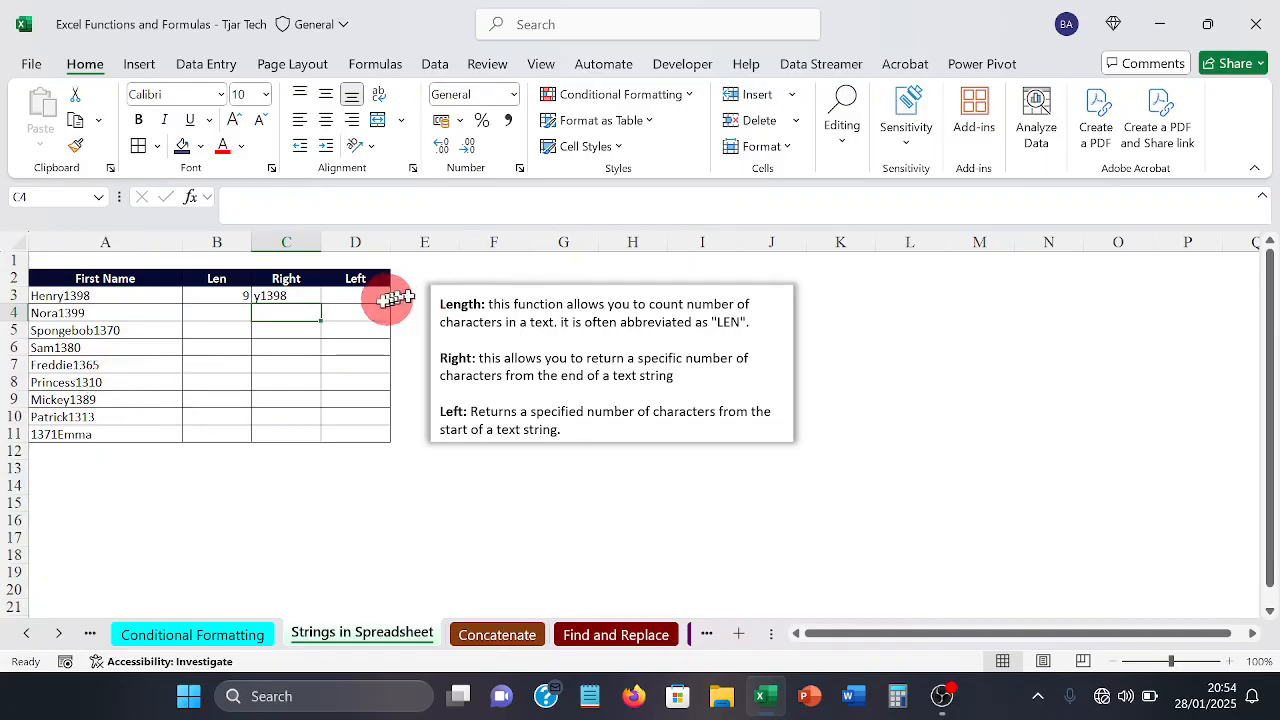
Step: Change the number of characters in C3's RIGHT formula to 4
{"action": "left_click", "coordinate": [286, 296]}
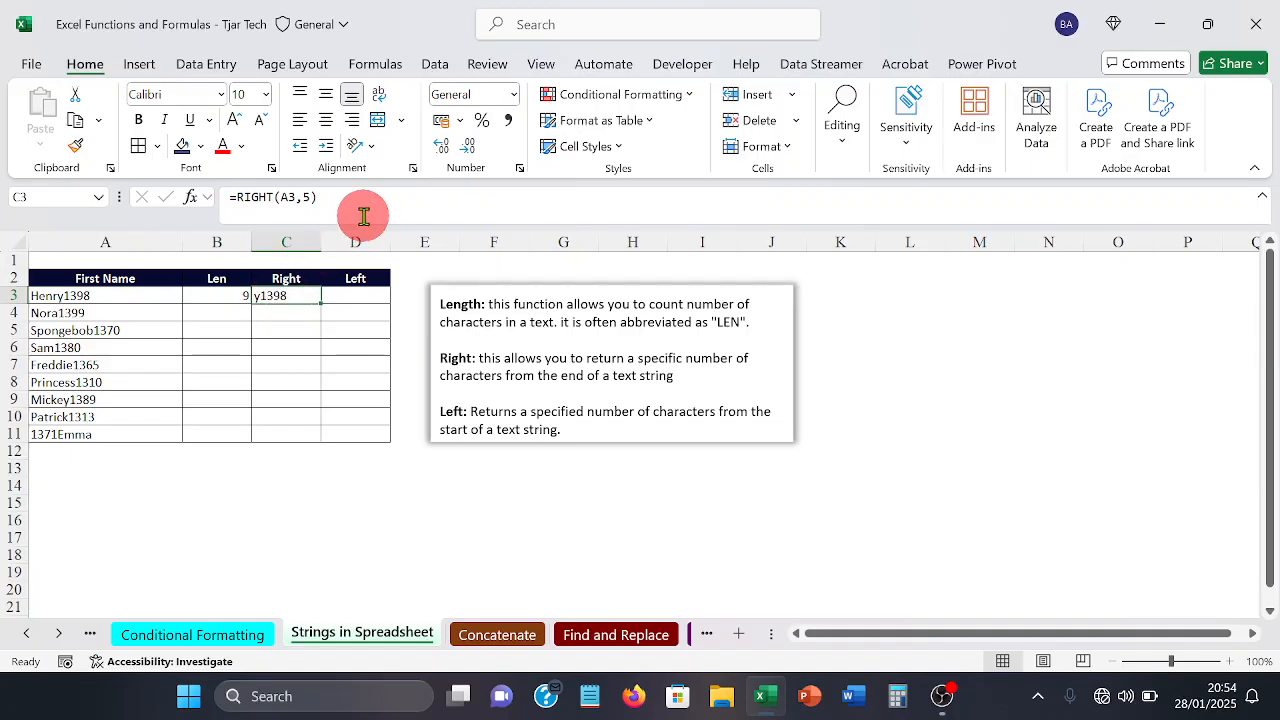
{"action": "double_click", "coordinate": [308, 191]}
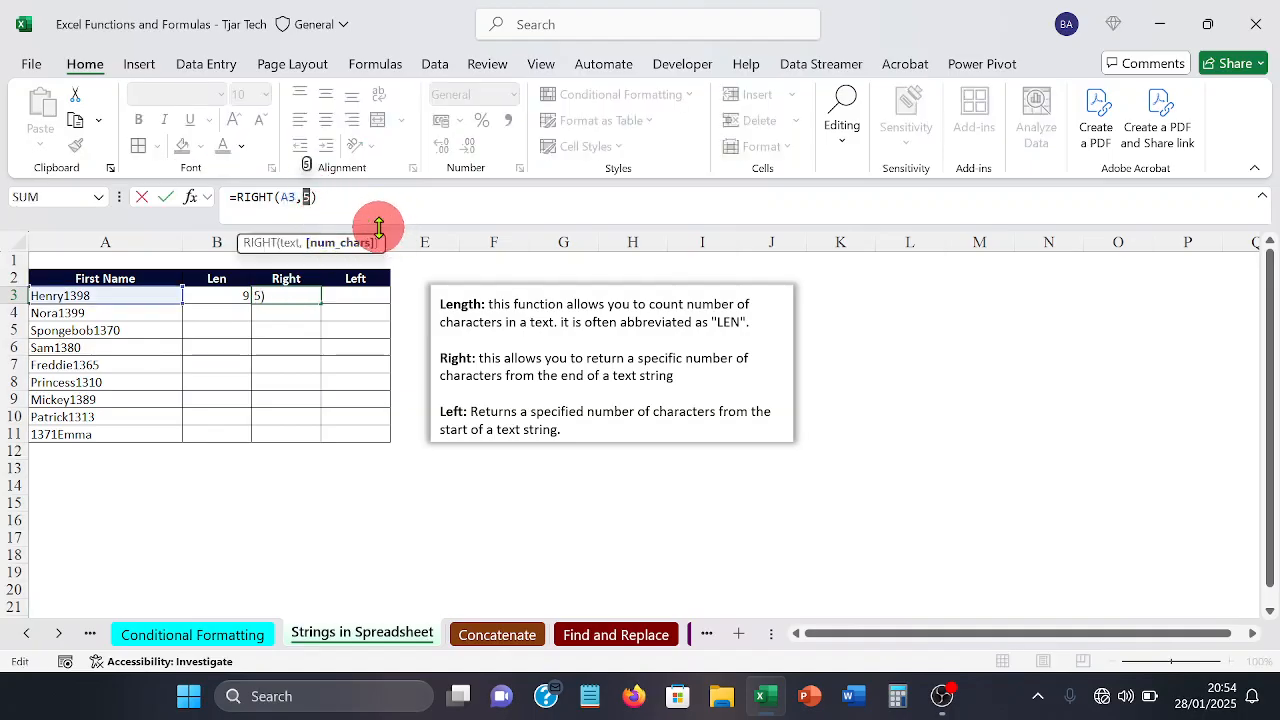
{"action": "type", "text": "4"}
{"action": "key", "text": "Return"}
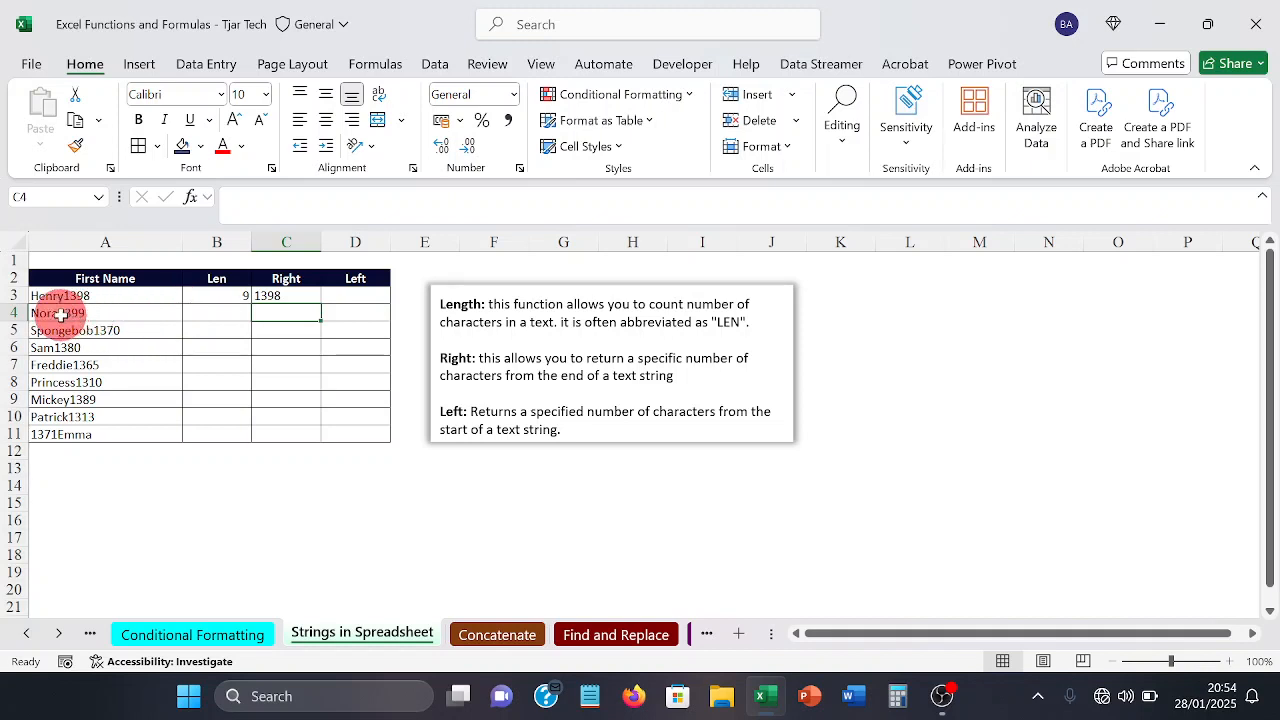
Step: Clear cell C3 and re-enter the formula as =RIGHT(A3,4)
{"action": "left_click", "coordinate": [295, 296]}
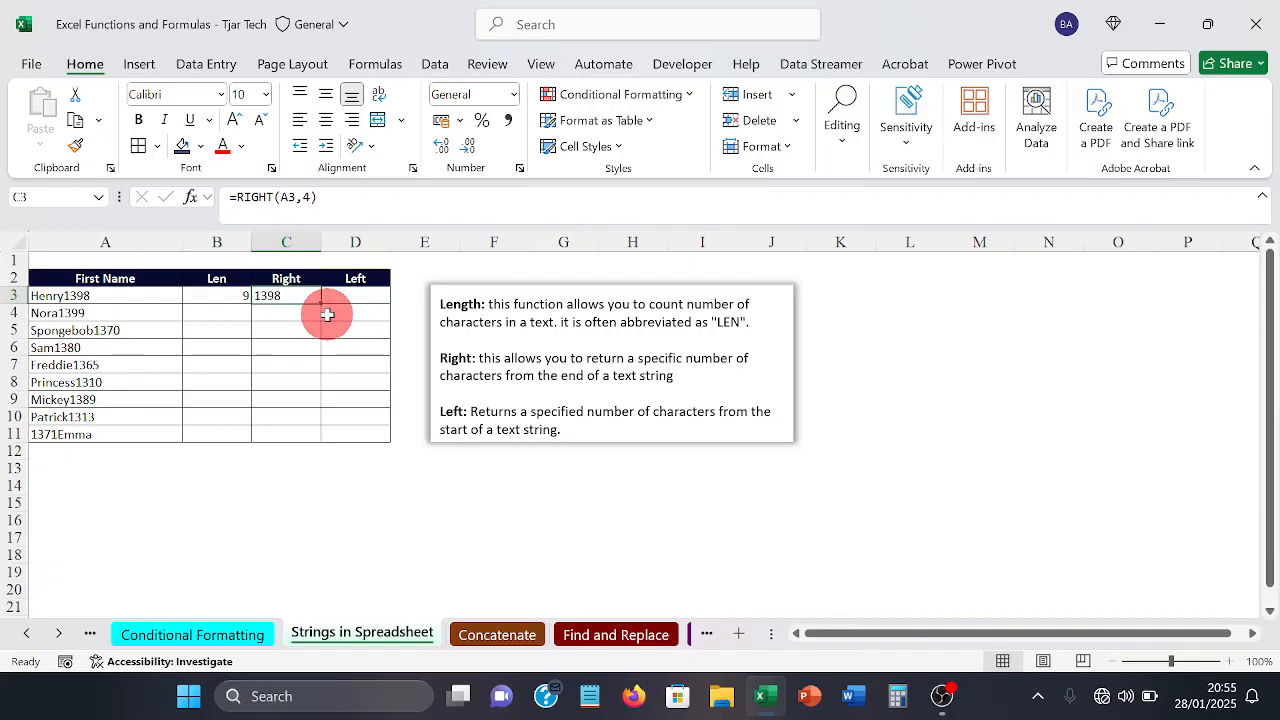
{"action": "key", "text": "Delete"}
{"action": "type", "text": "="}
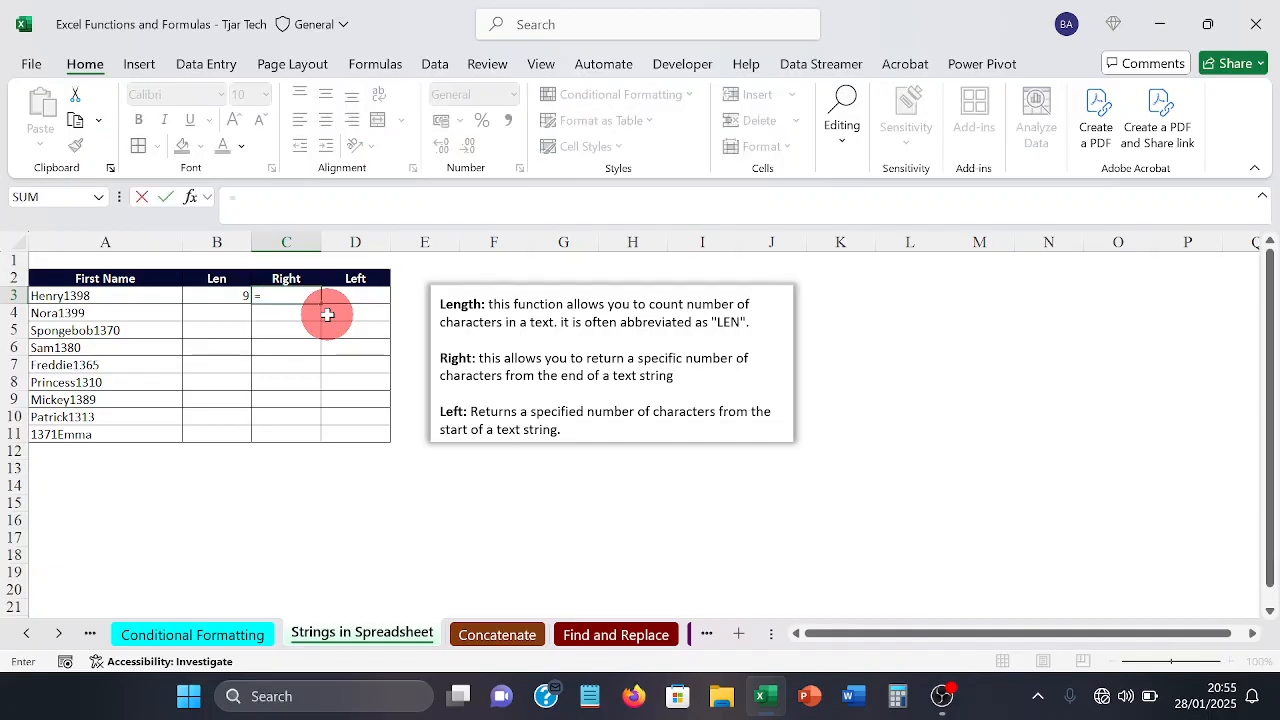
{"action": "type", "text": "RIGHT"}
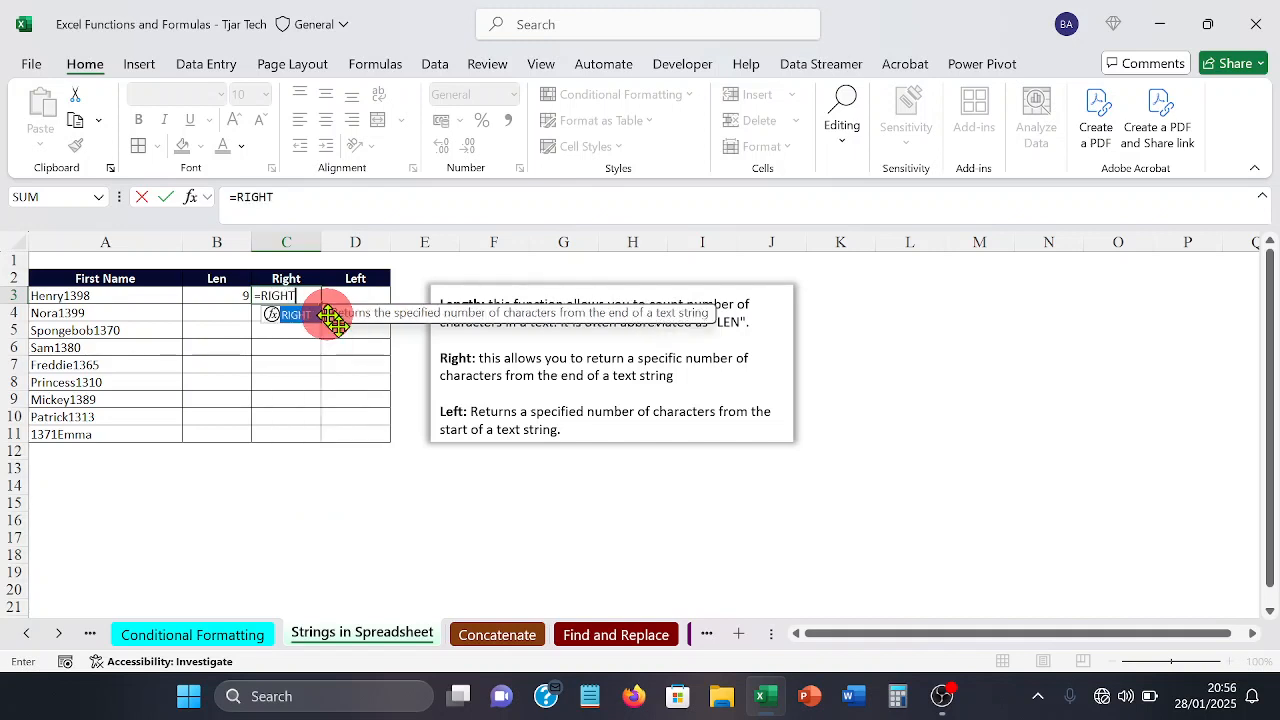
{"action": "type", "text": "("}
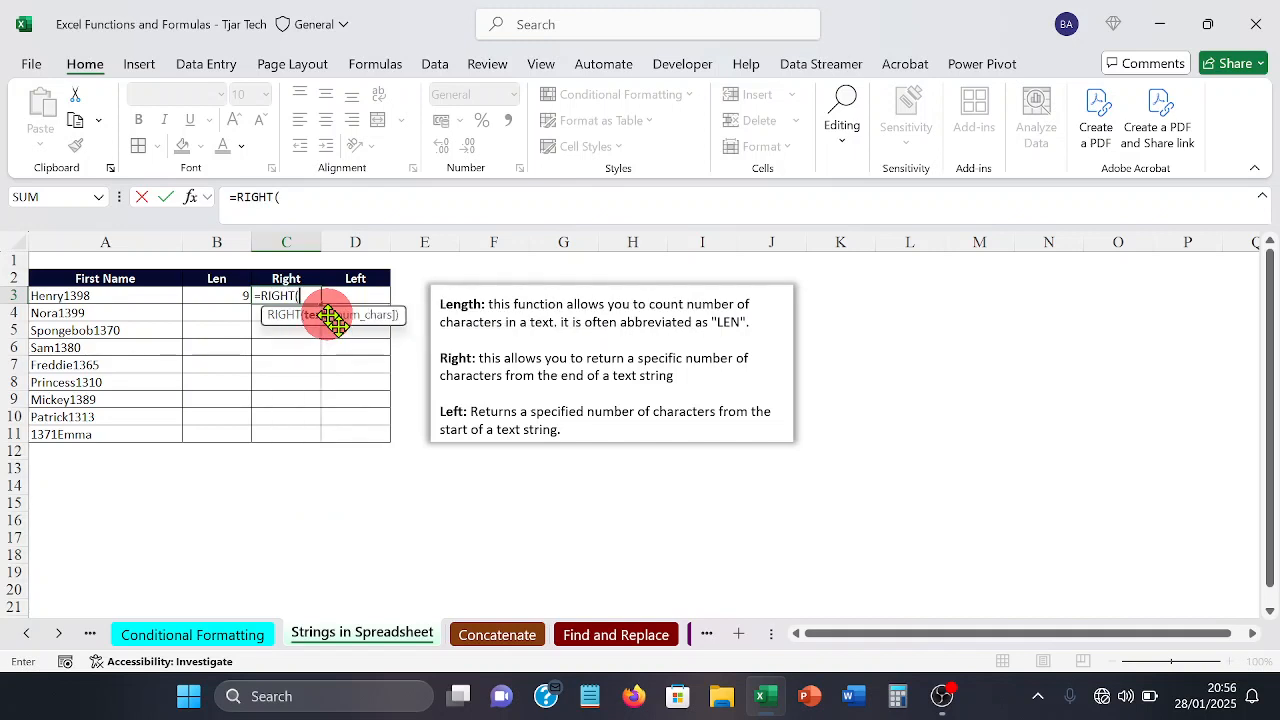
{"action": "left_click", "coordinate": [110, 296]}
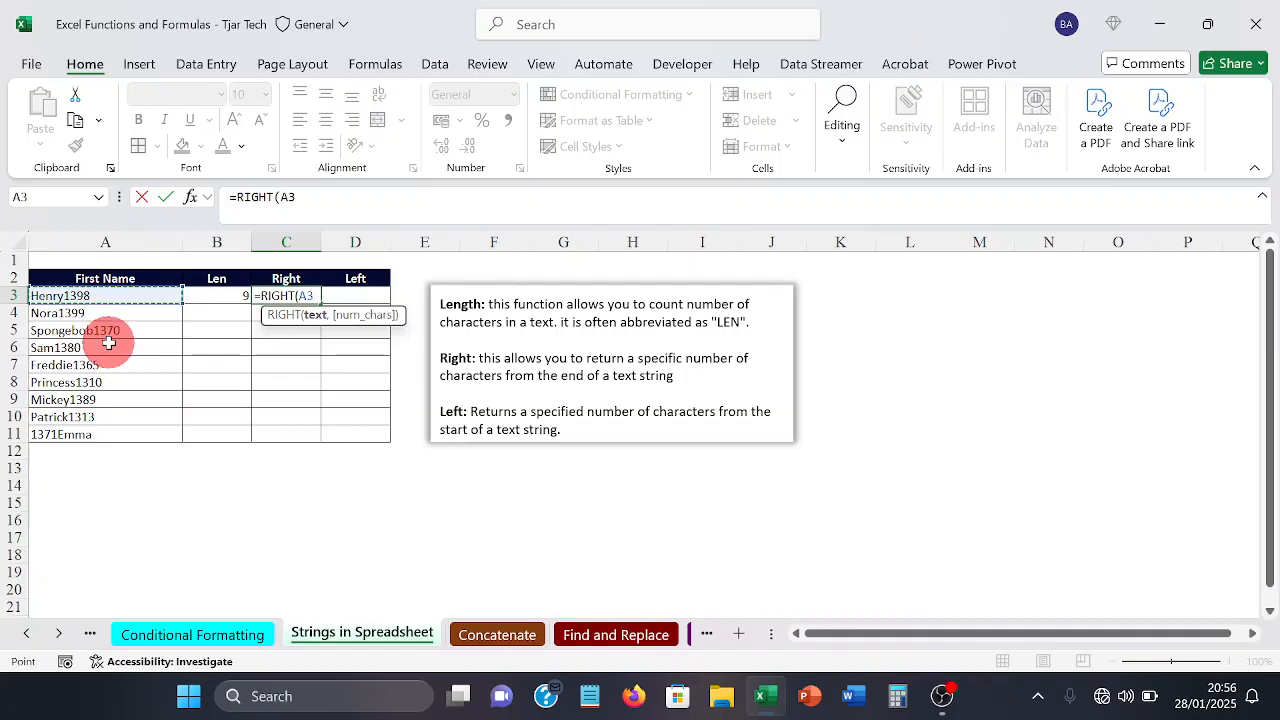
{"action": "type", "text": ","}
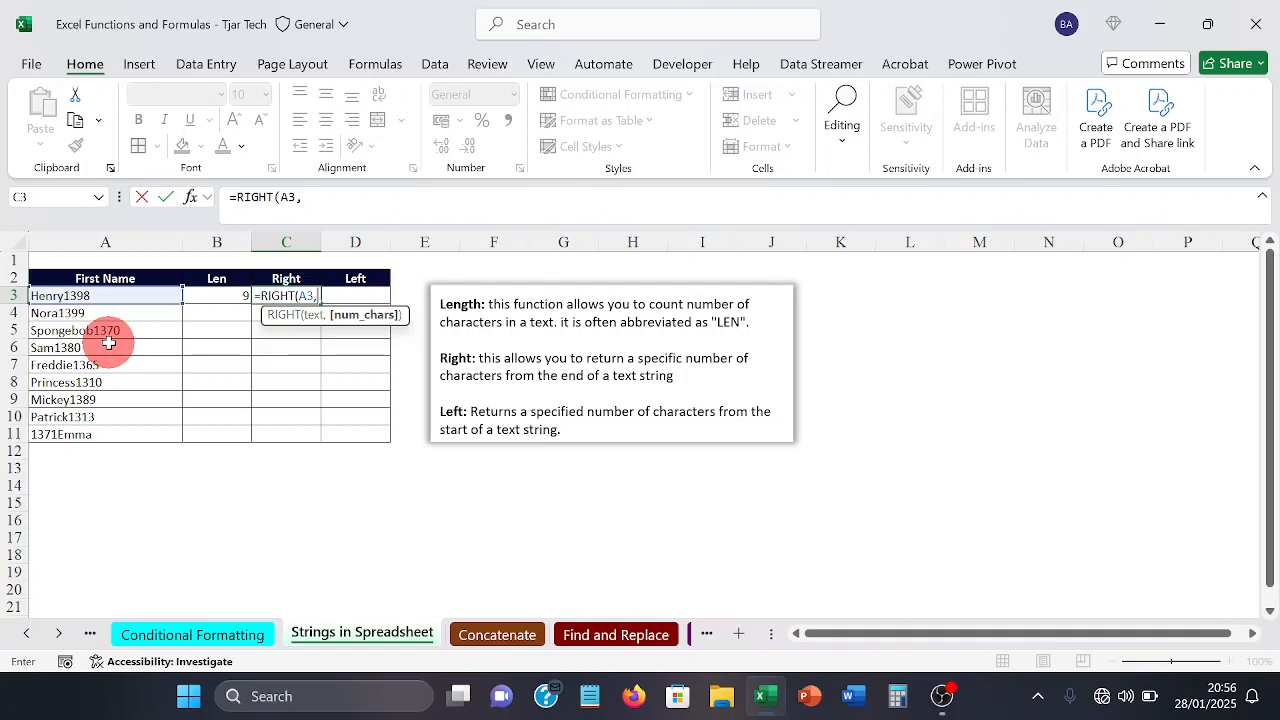
{"action": "type", "text": "4)"}
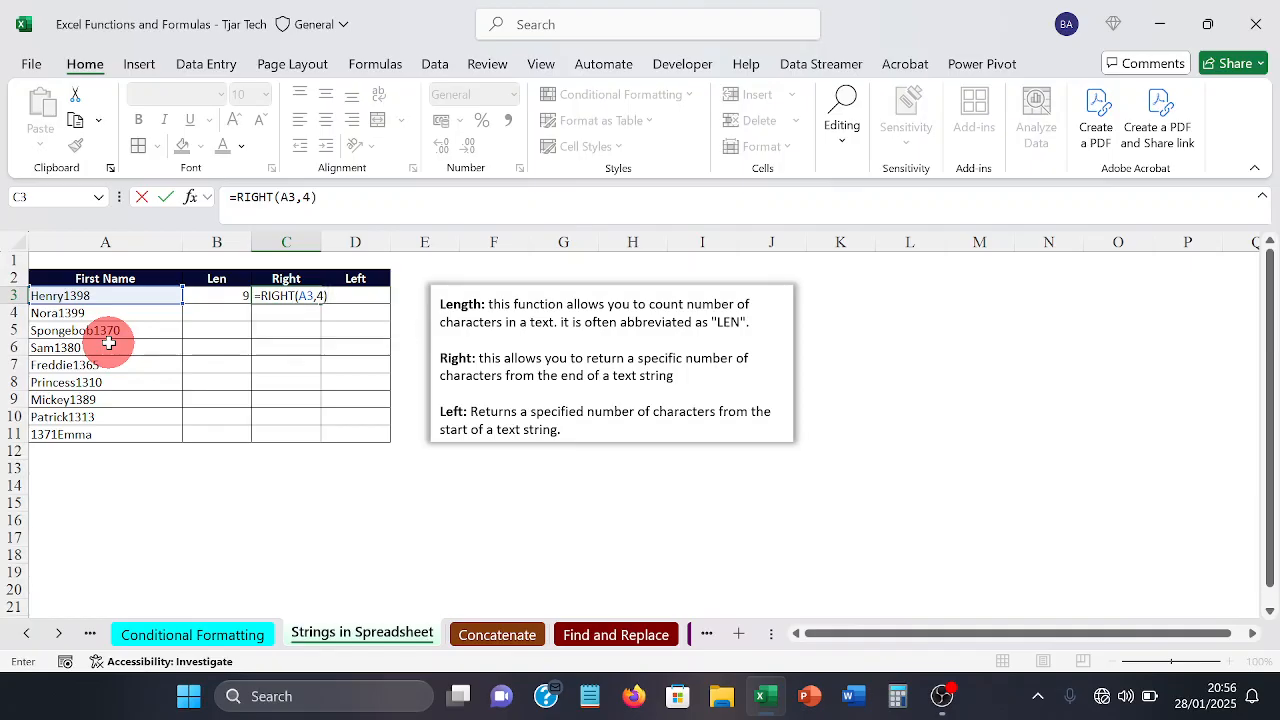
{"action": "key", "text": "Return"}
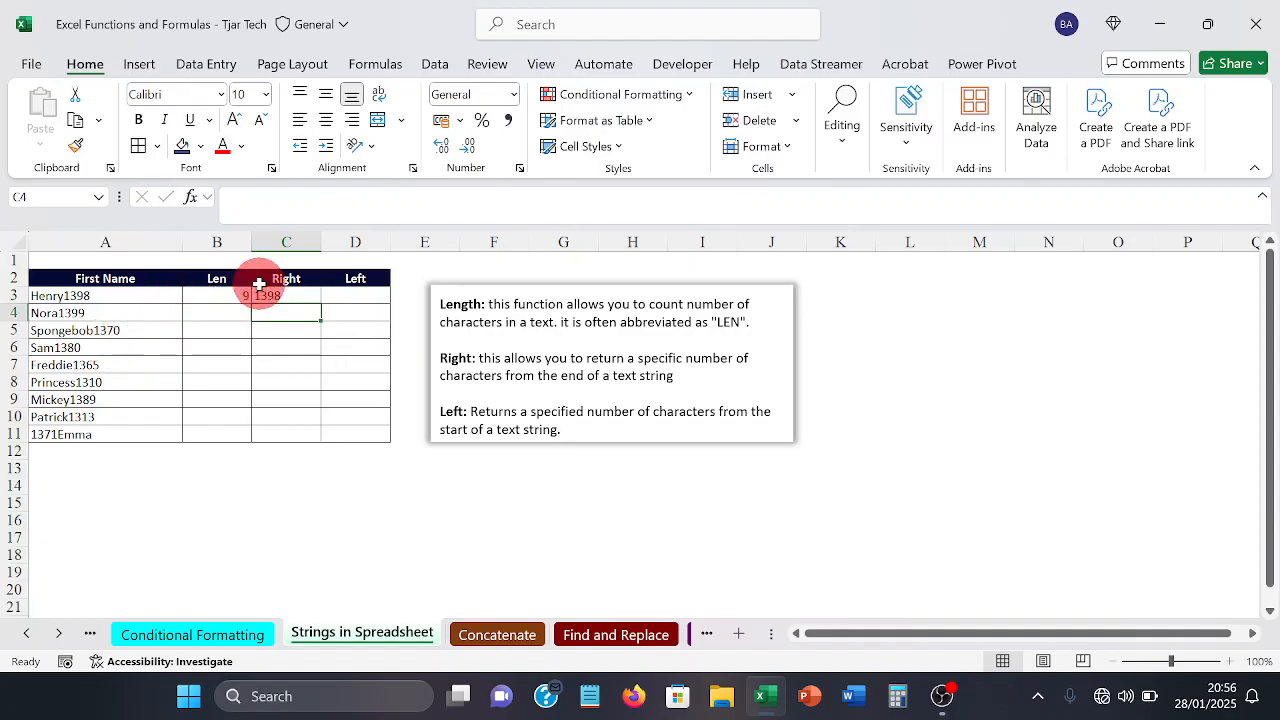
Step: Enter =LEFT(A3,5) in cell D3 to extract the first five characters of the first entry
{"action": "left_click", "coordinate": [383, 296]}
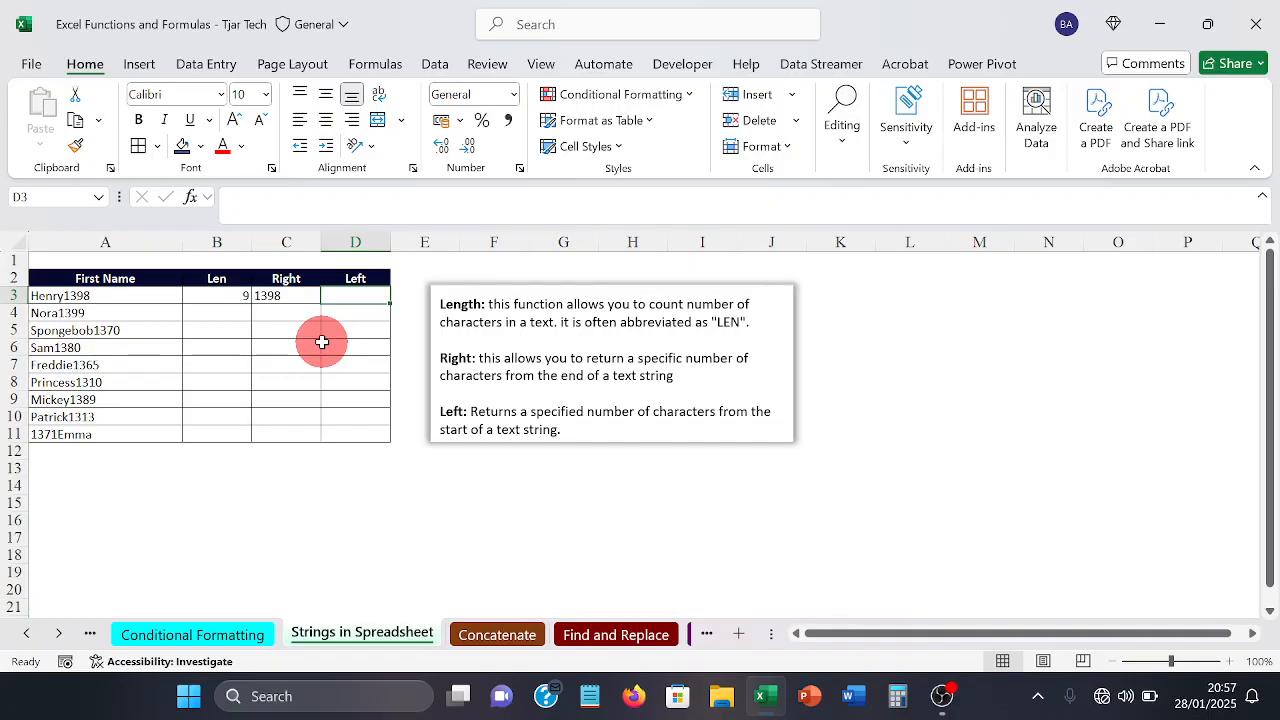
{"action": "type", "text": "="}
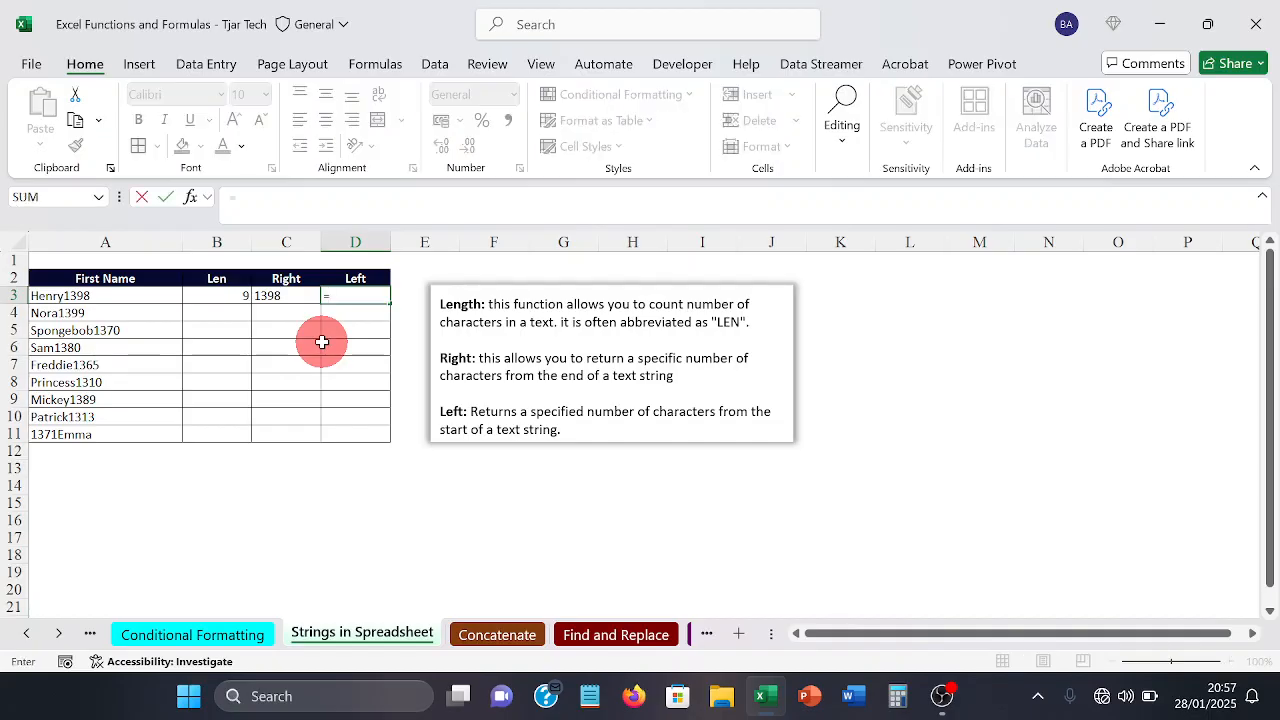
{"action": "type", "text": "L"}
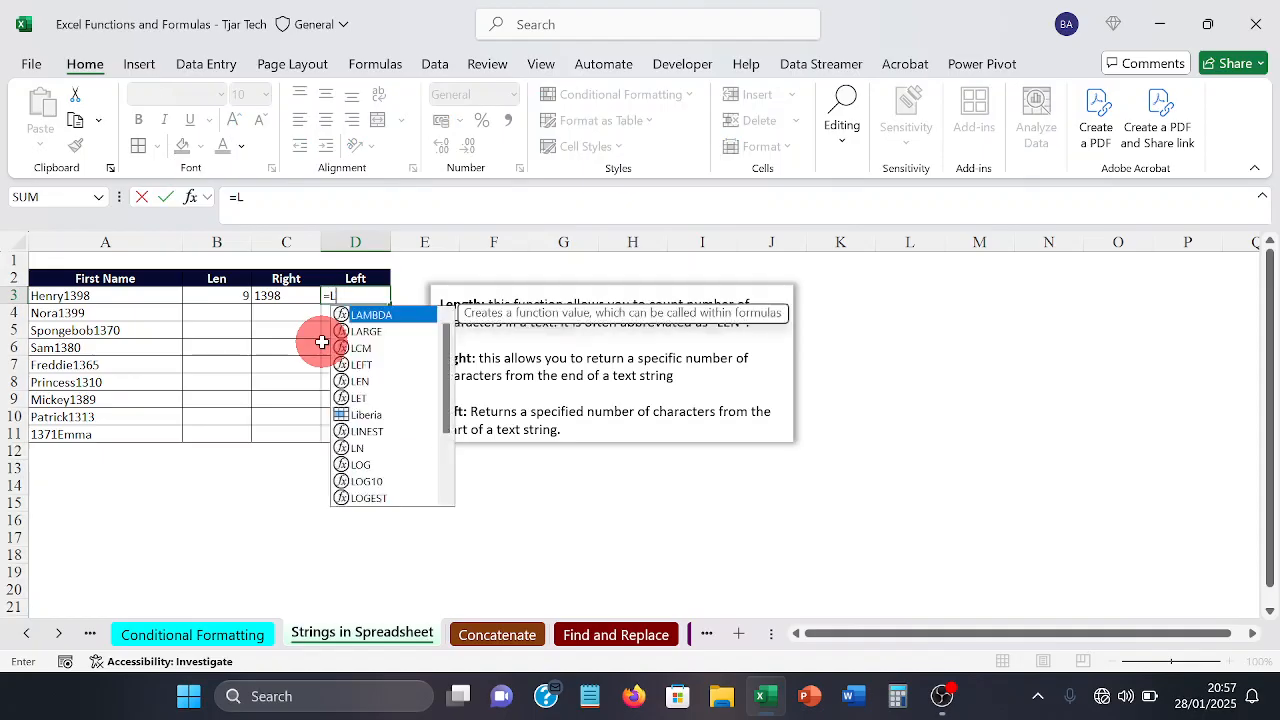
{"action": "type", "text": "EF"}
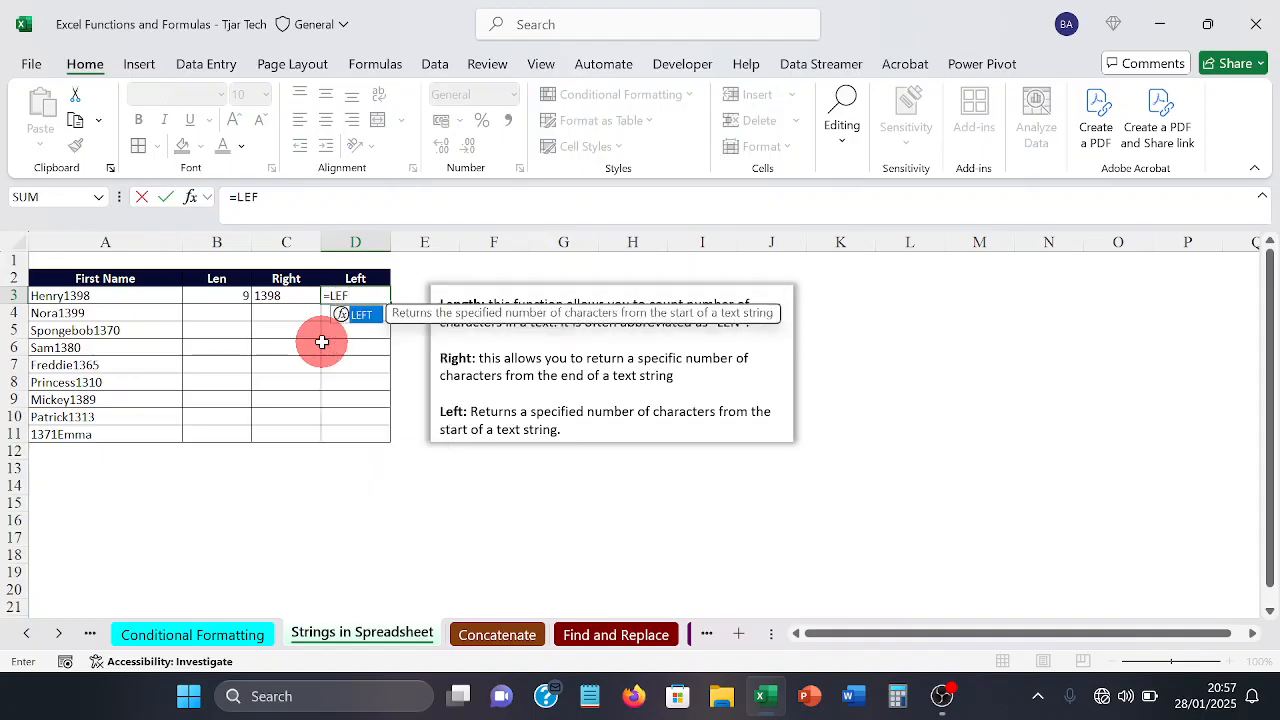
{"action": "type", "text": "T("}
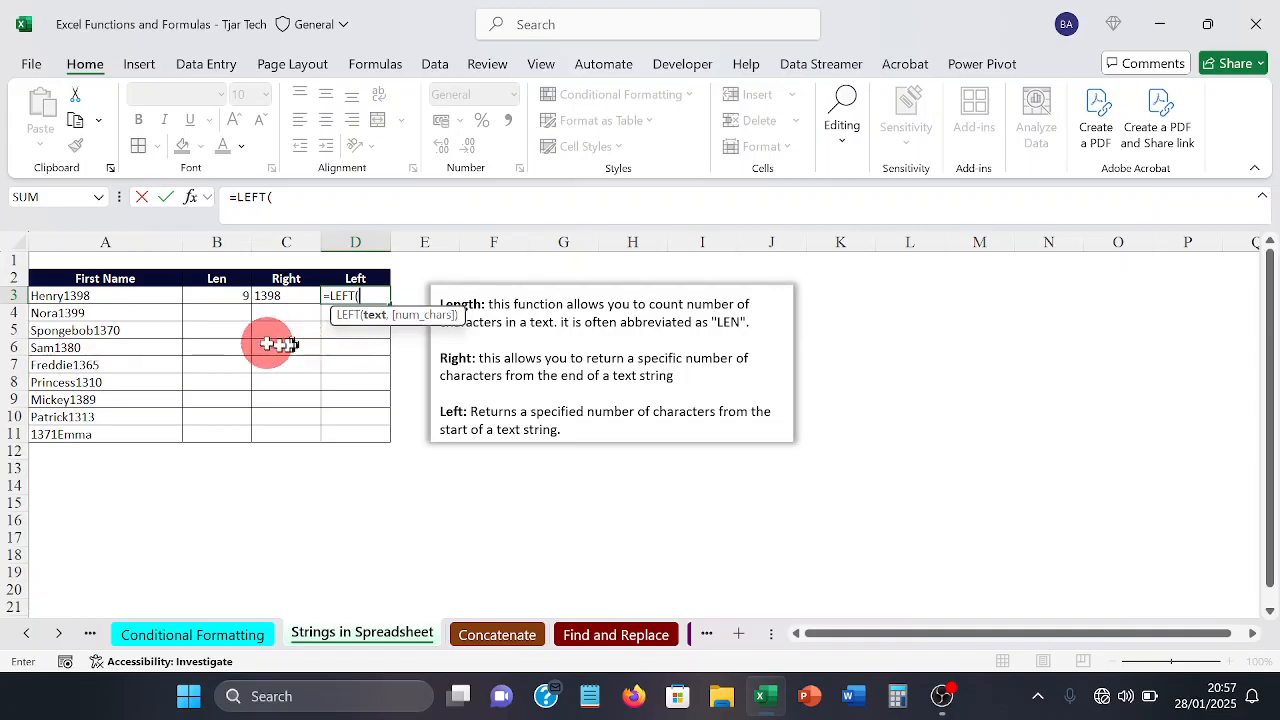
{"action": "left_click", "coordinate": [166, 296]}
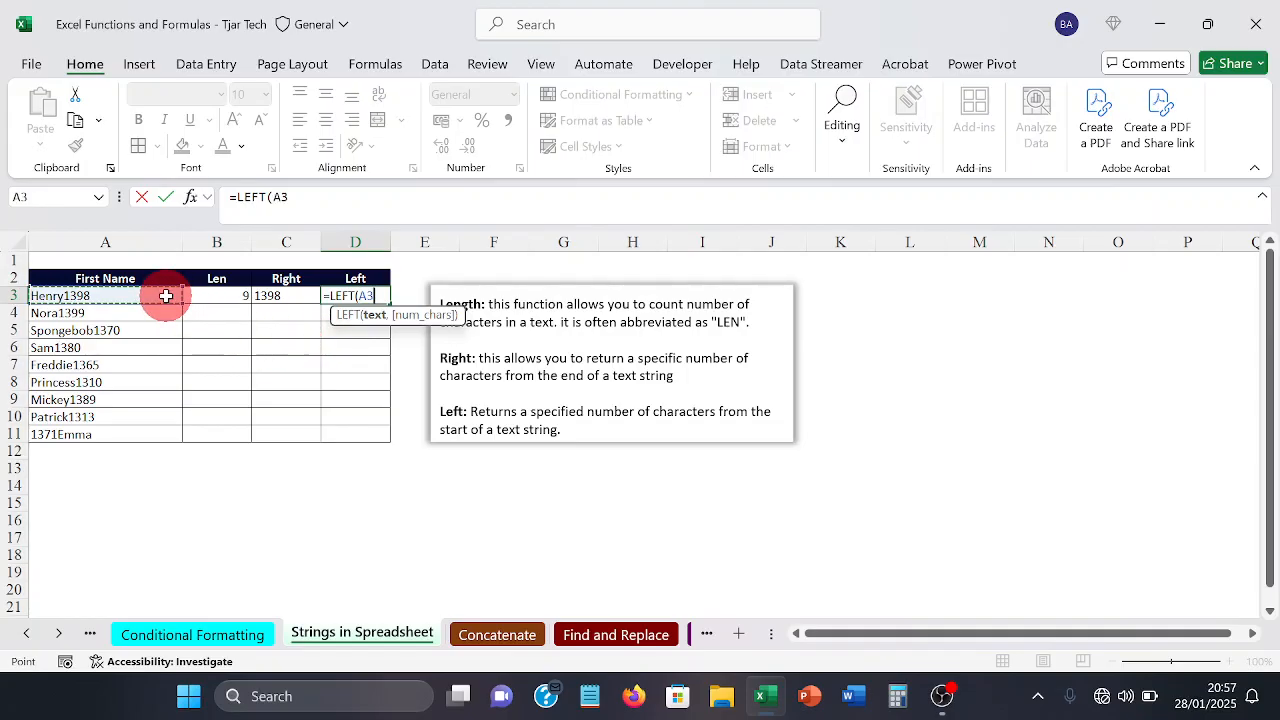
{"action": "type", "text": ","}
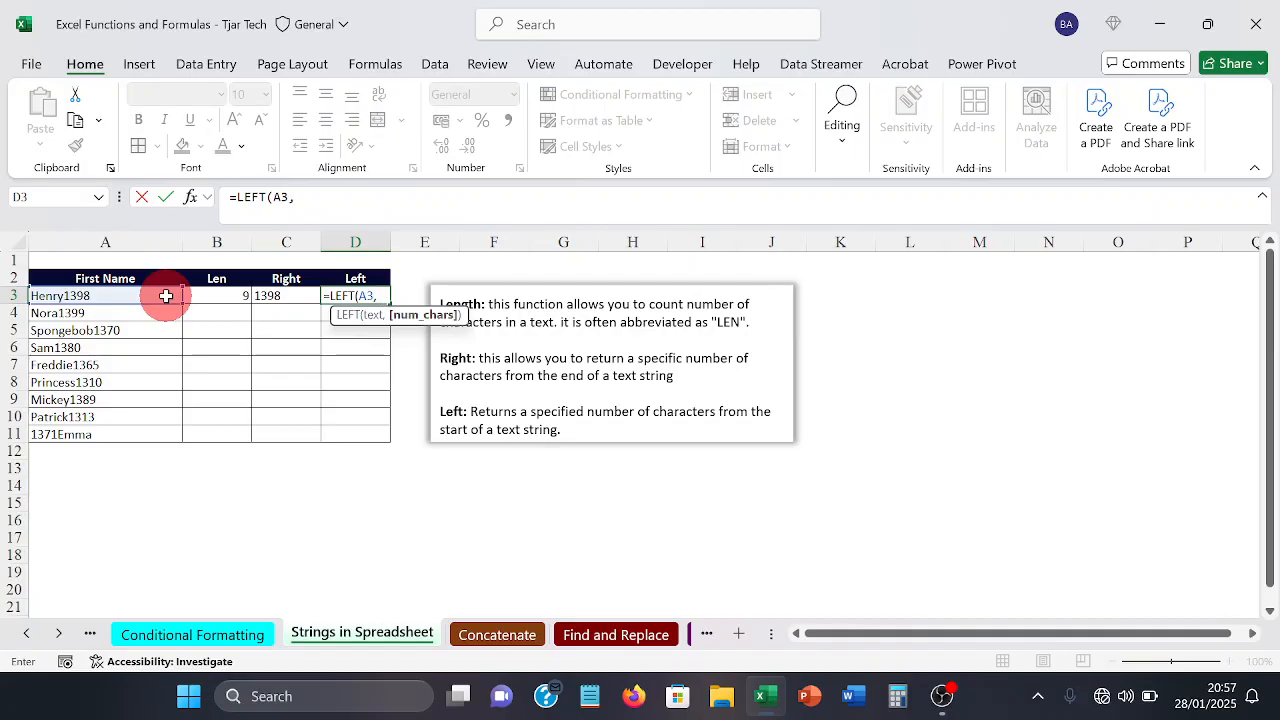
{"action": "type", "text": "5)"}
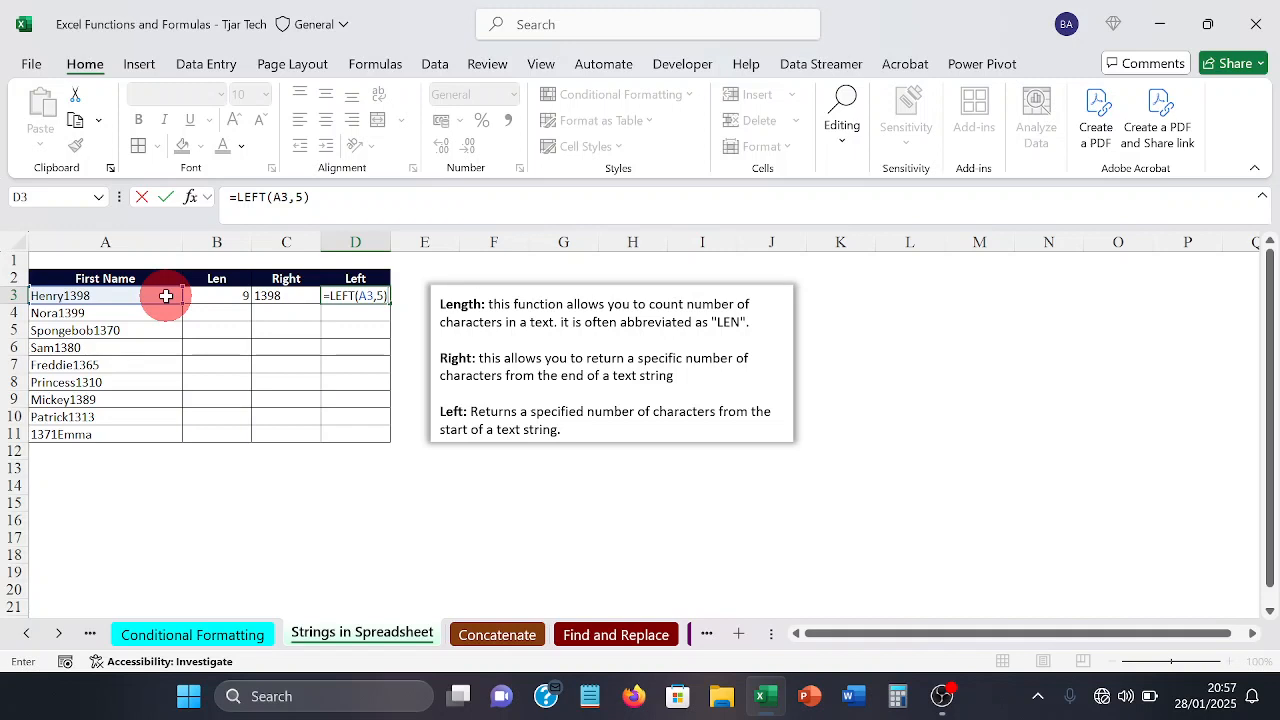
{"action": "key", "text": "Return"}
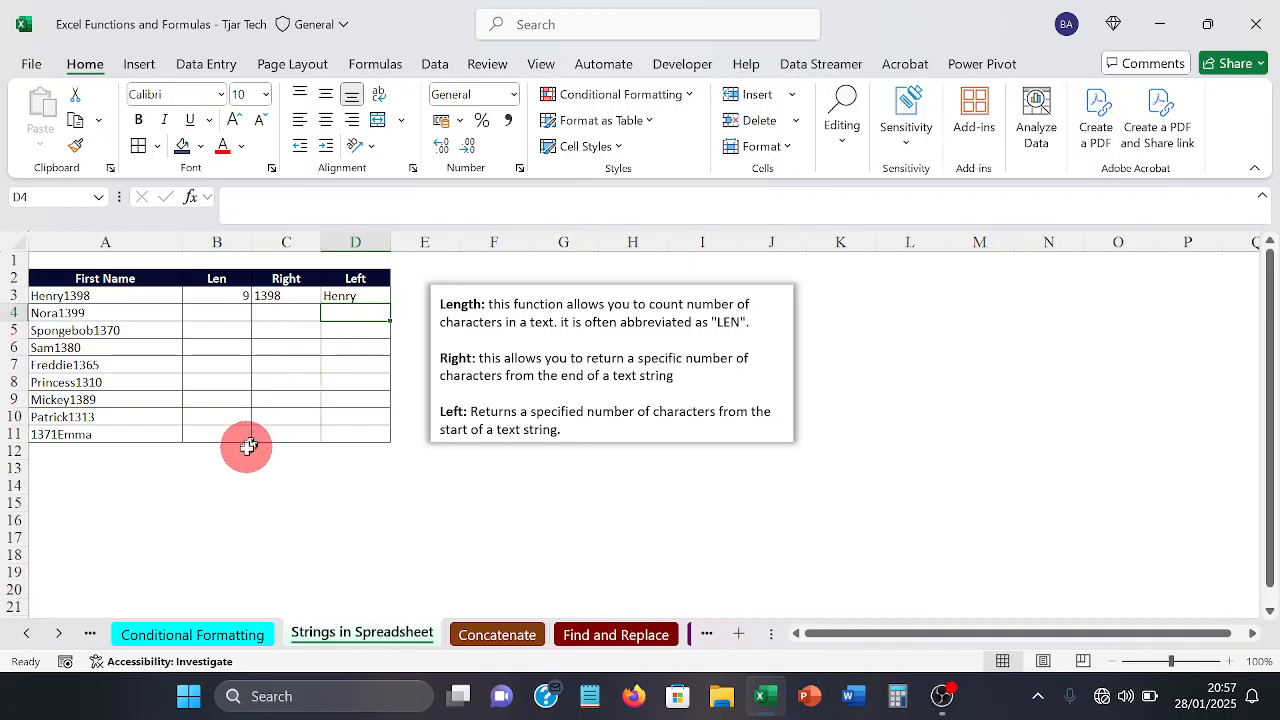
Step: On the Concatenate sheet, add borders around every cell in the range E2:E11
{"action": "left_click", "coordinate": [59, 633]}
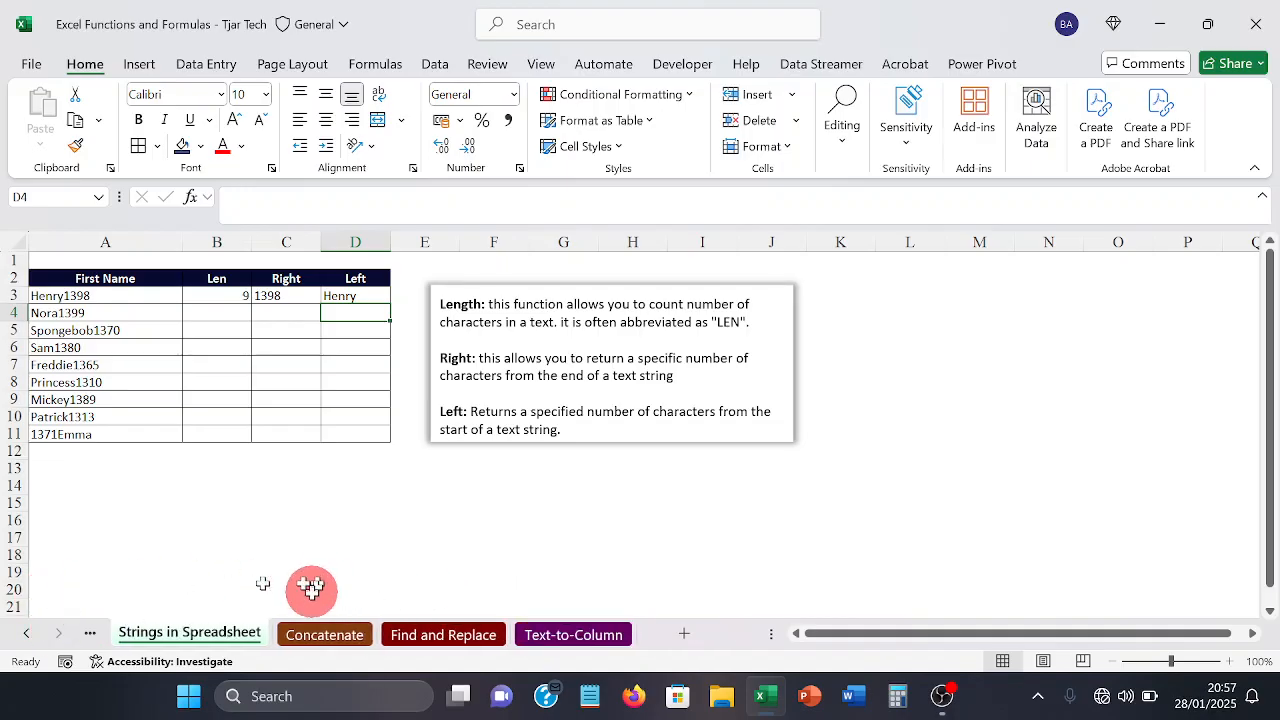
{"action": "left_click", "coordinate": [316, 634]}
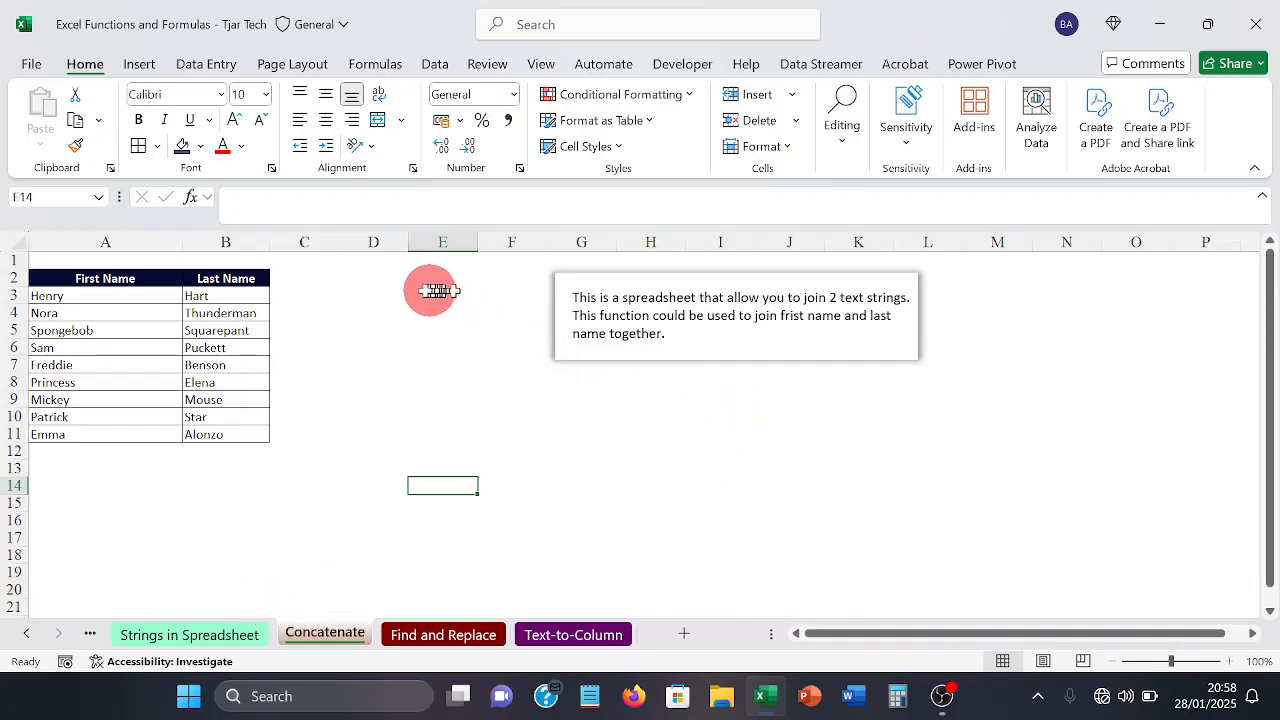
{"action": "left_click_drag", "start_coordinate": [411, 284], "coordinate": [396, 410]}
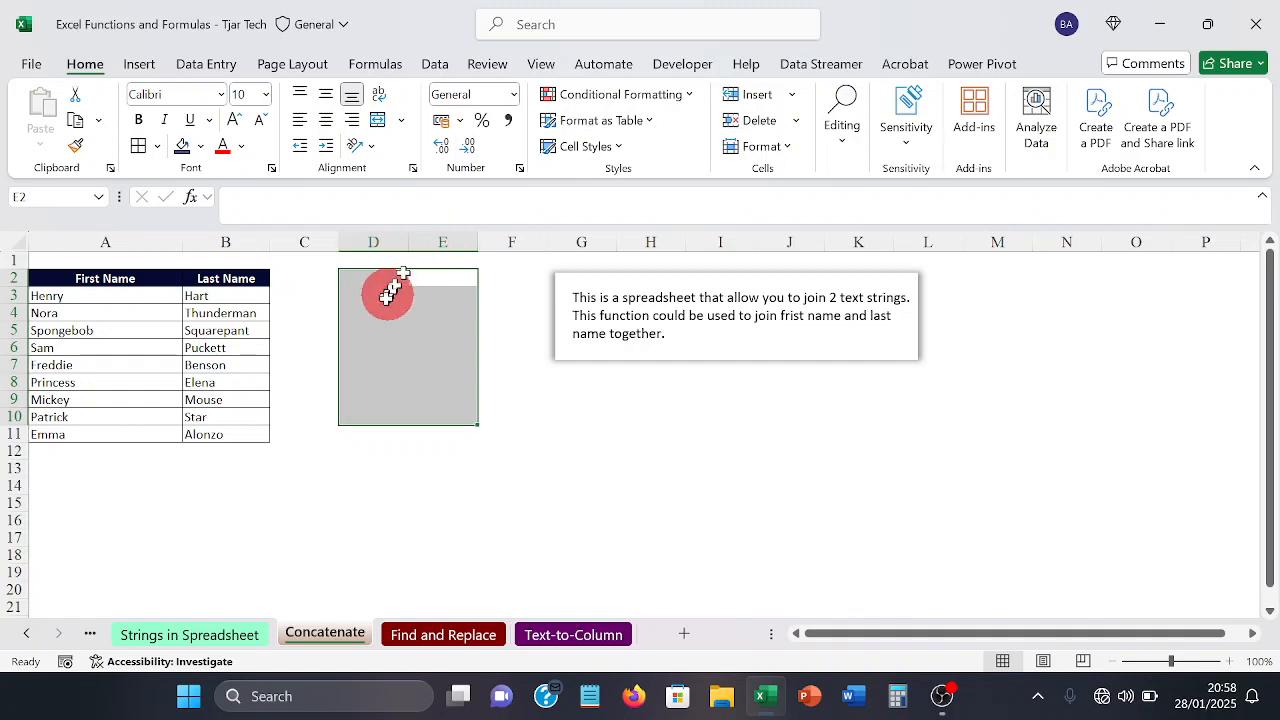
{"action": "left_click_drag", "start_coordinate": [365, 278], "coordinate": [416, 431]}
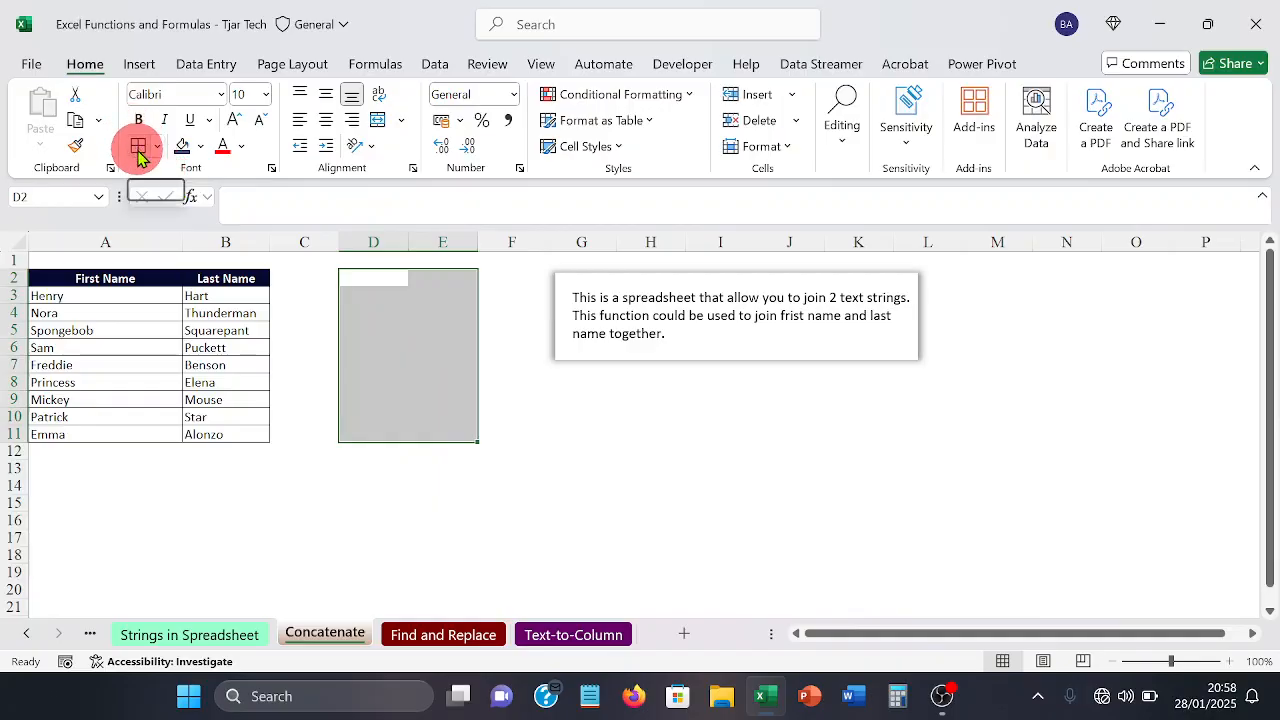
{"action": "left_click", "coordinate": [414, 381]}
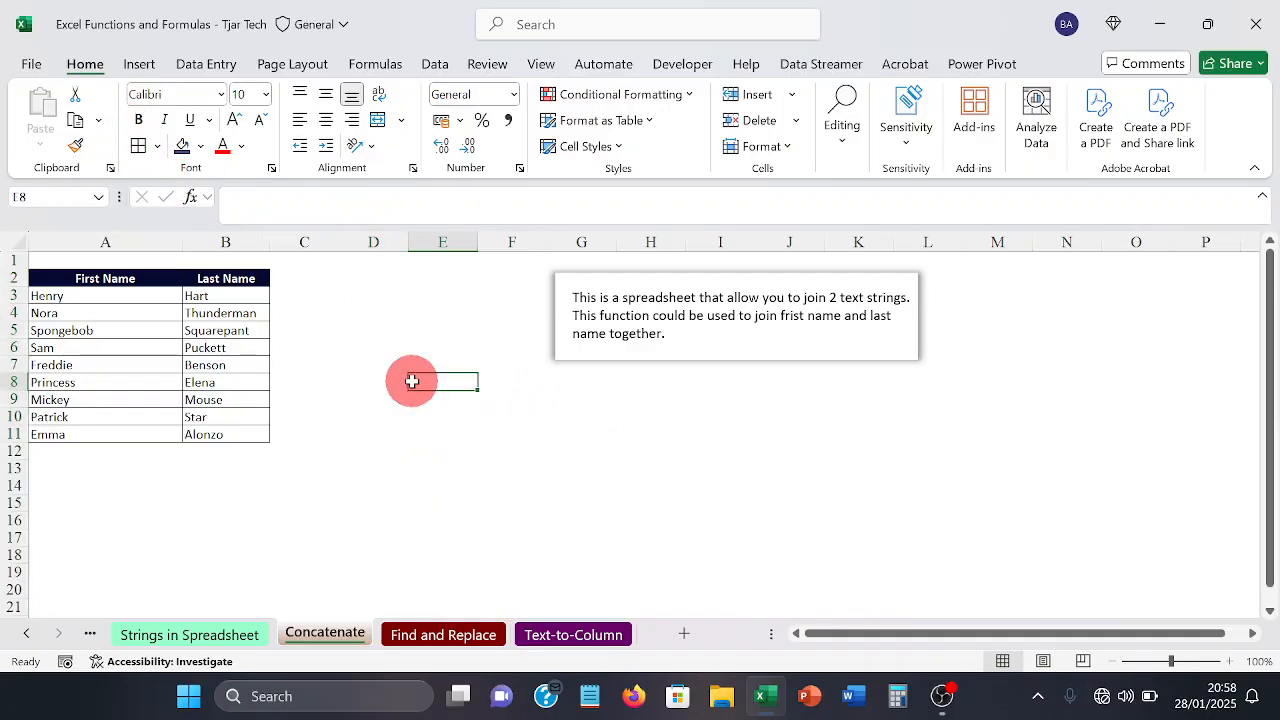
{"action": "left_click_drag", "start_coordinate": [437, 277], "coordinate": [424, 430]}
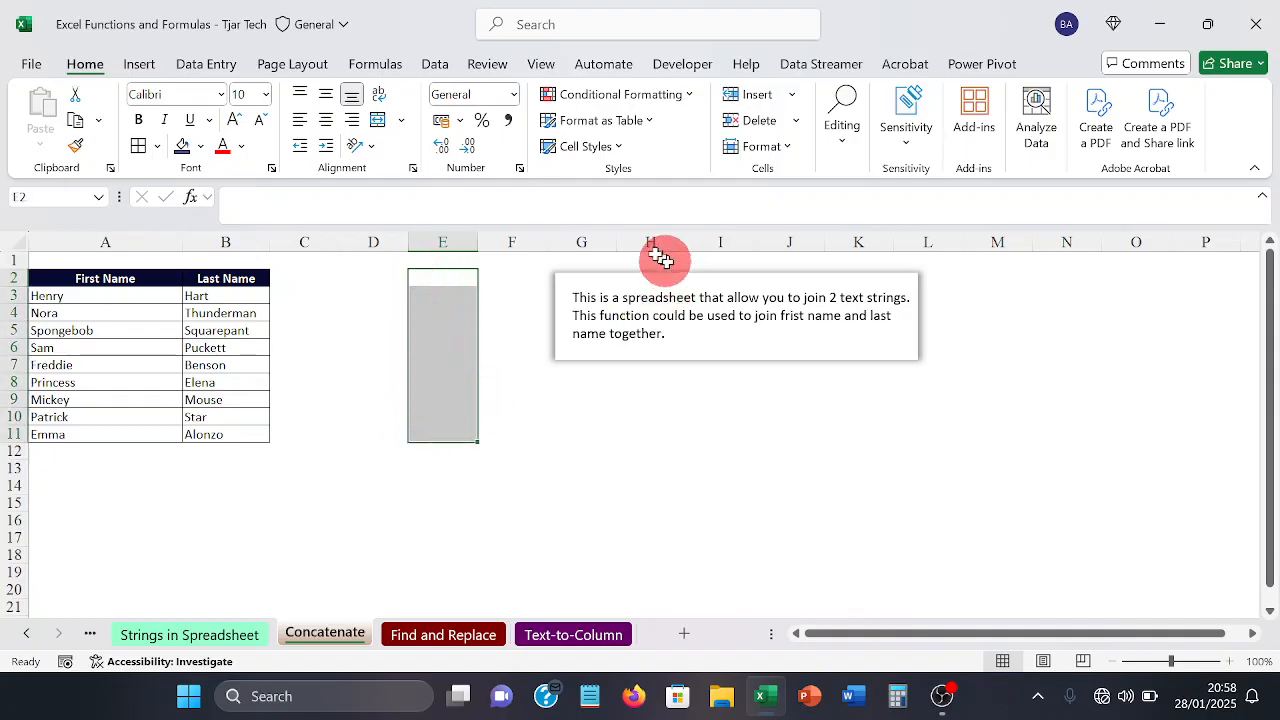
{"action": "left_click", "coordinate": [142, 150]}
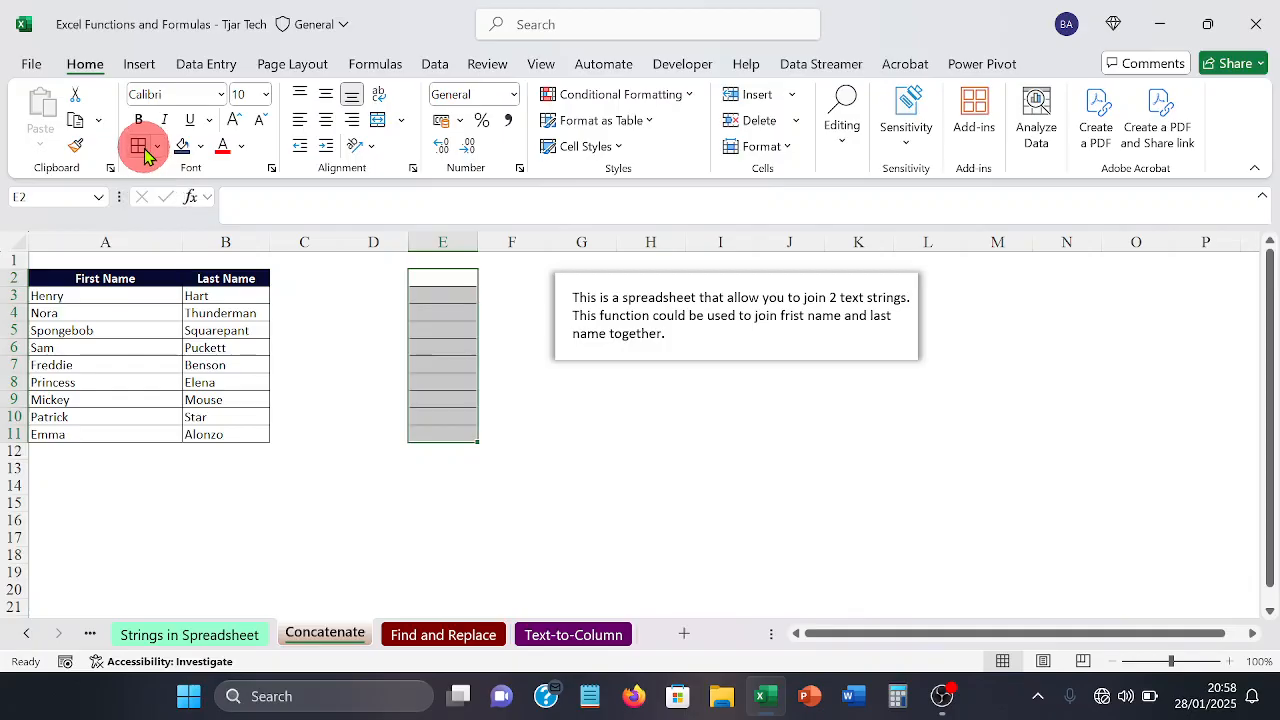
Step: Enter the header "Full Name" in cell E2 at the head of the bordered column
{"action": "left_click", "coordinate": [343, 363]}
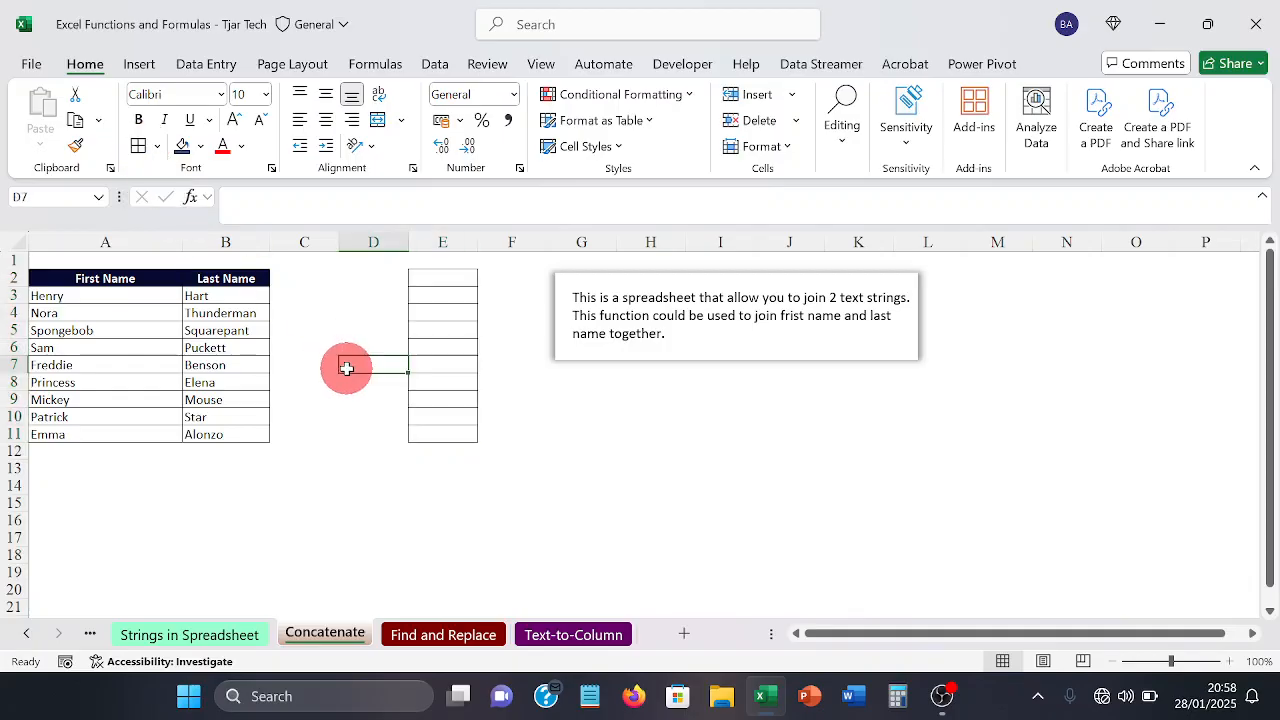
{"action": "left_click", "coordinate": [437, 281]}
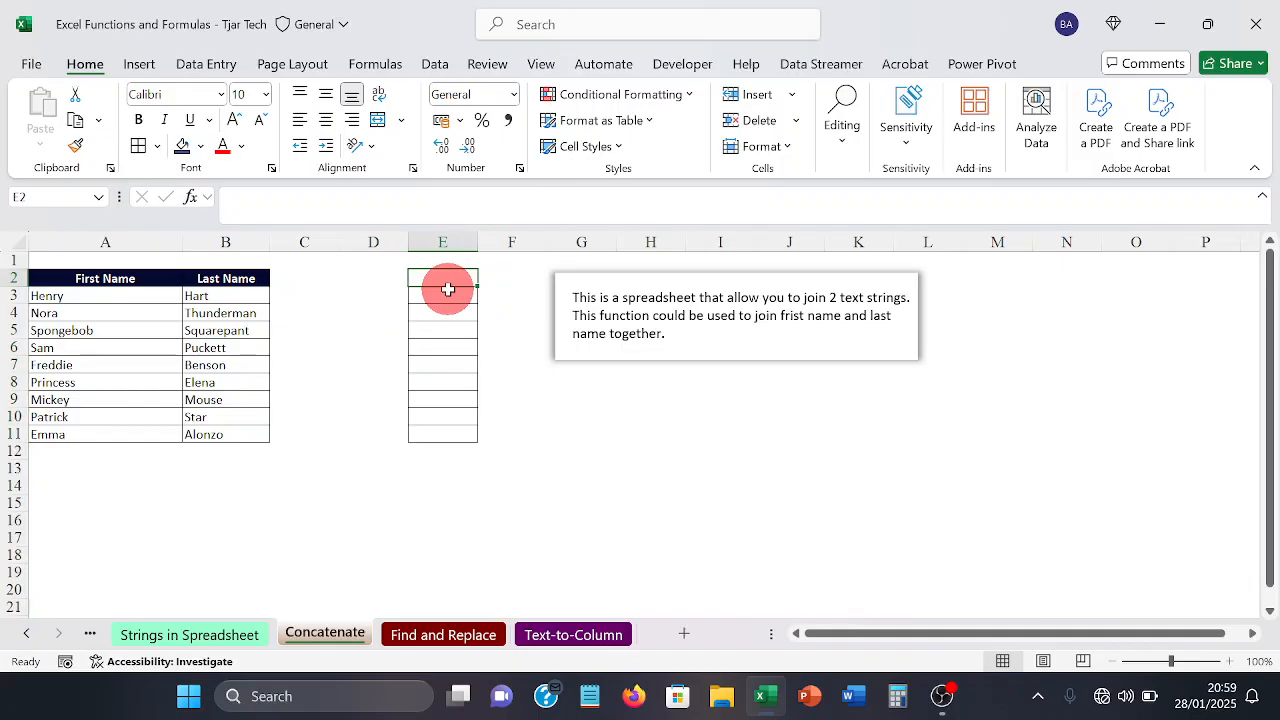
{"action": "type", "text": "Fu"}
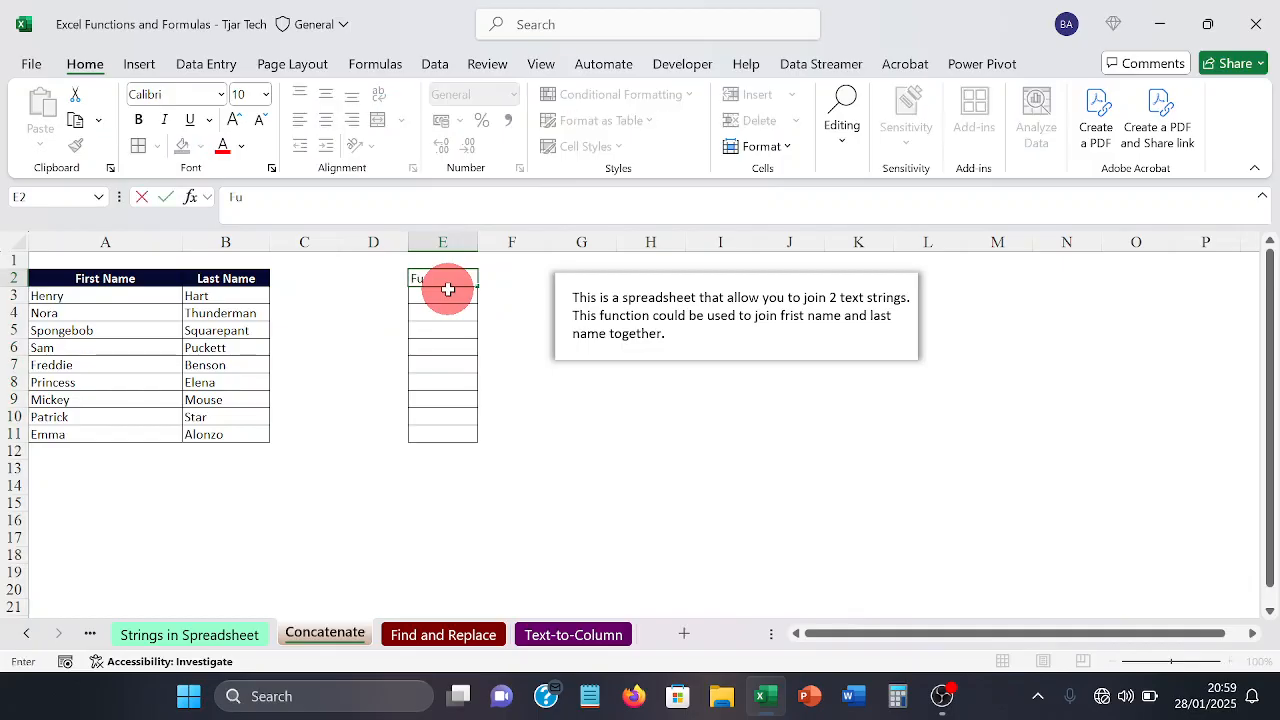
{"action": "type", "text": "ll Name"}
{"action": "key", "text": "Return"}
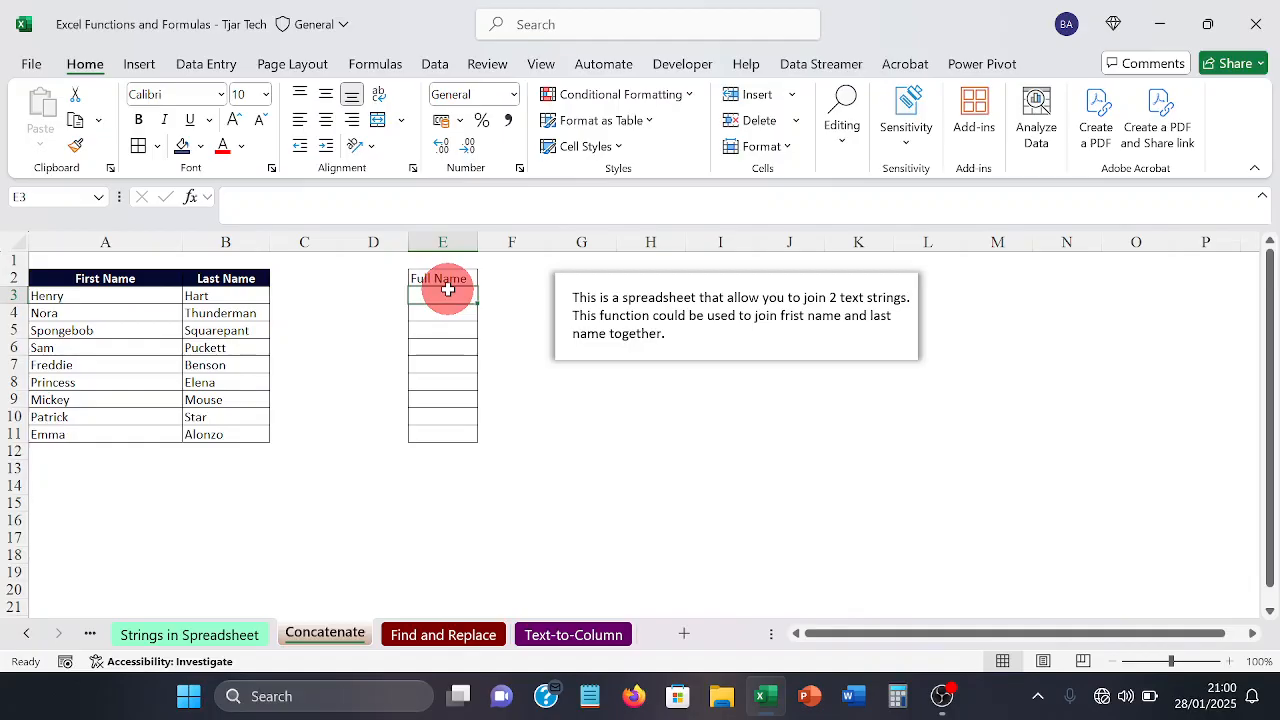
Step: Enter =CONCAT(A3, " ", B3) in cell E3 to join the first and last names with a space
{"action": "type", "text": "="}
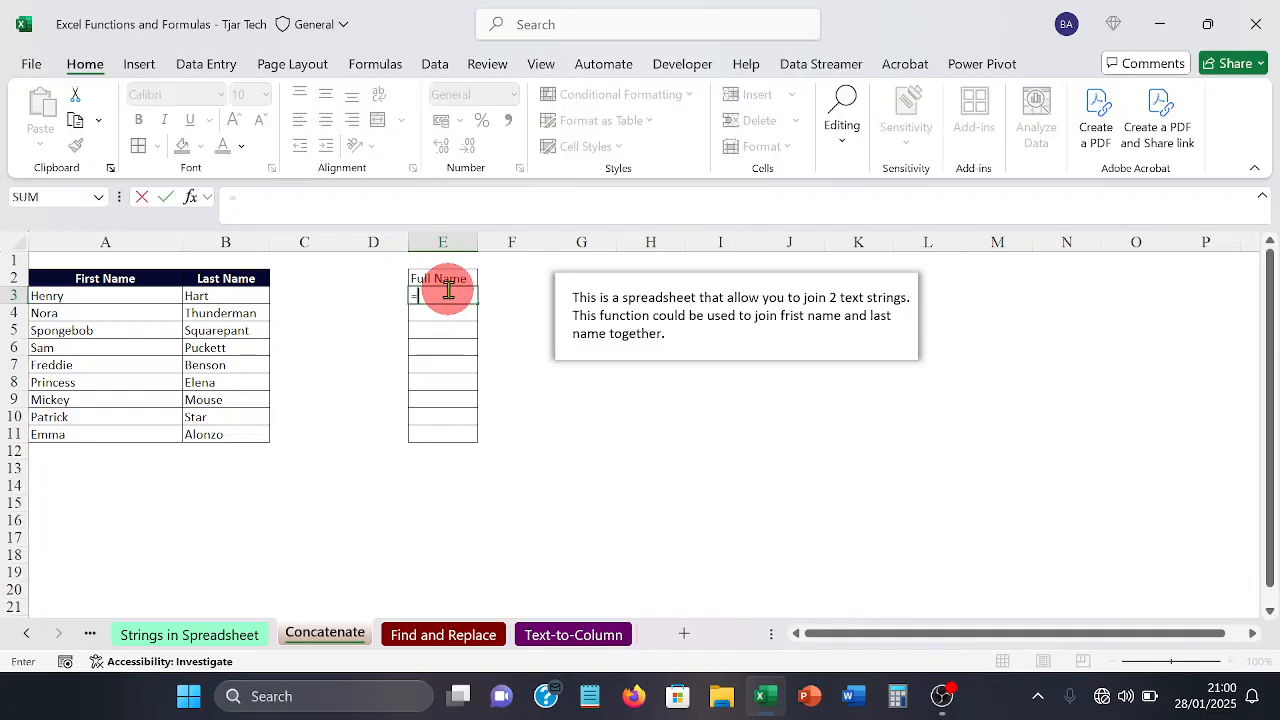
{"action": "type", "text": "conc"}
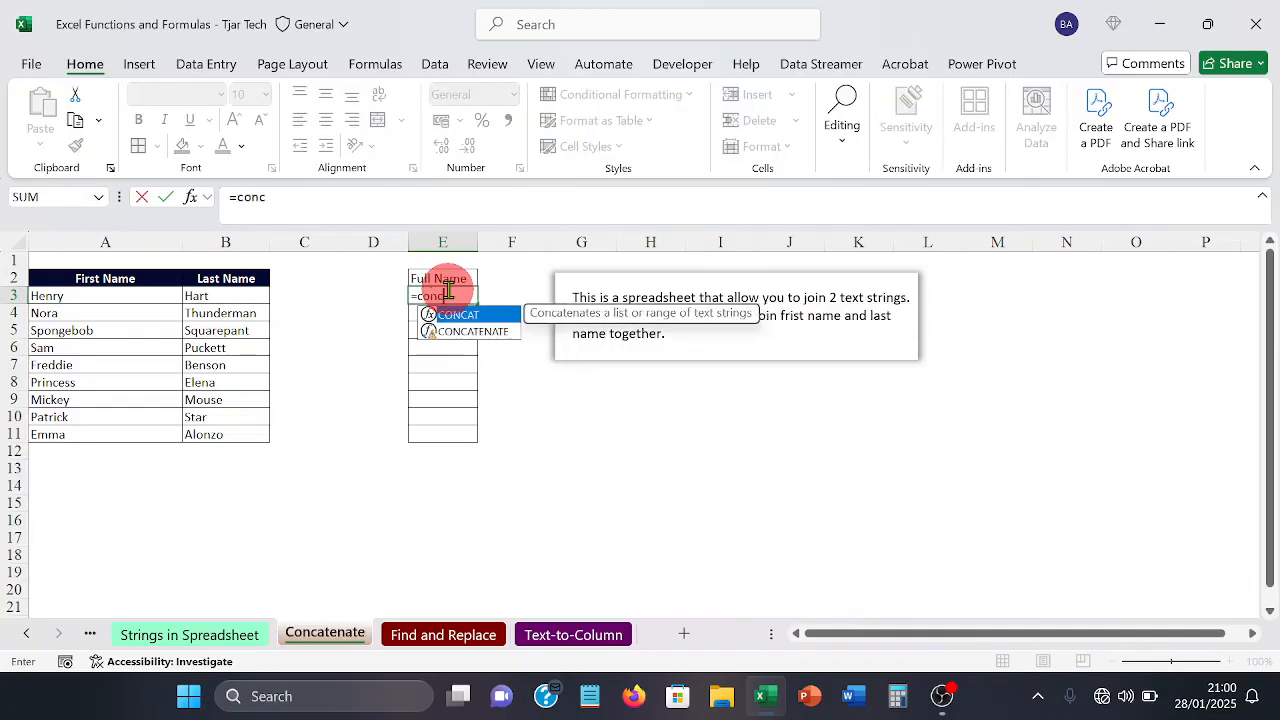
{"action": "key", "text": "Tab"}
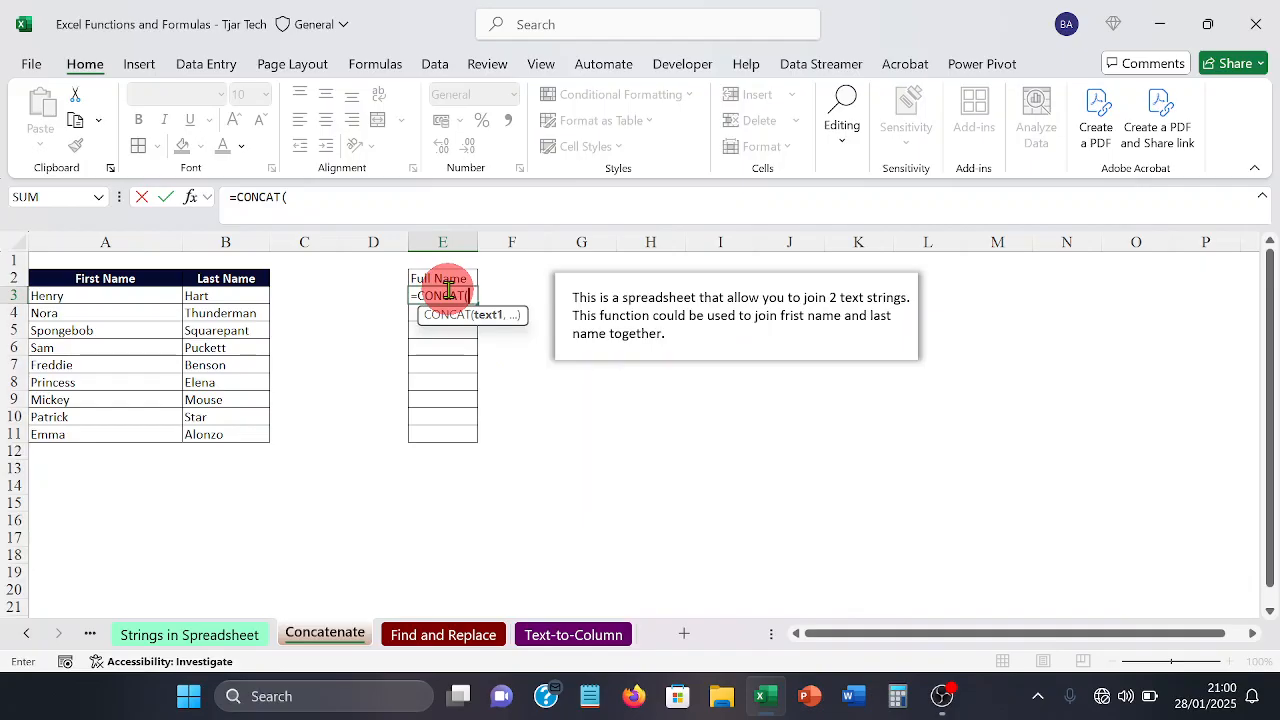
{"action": "type", "text": "a"}
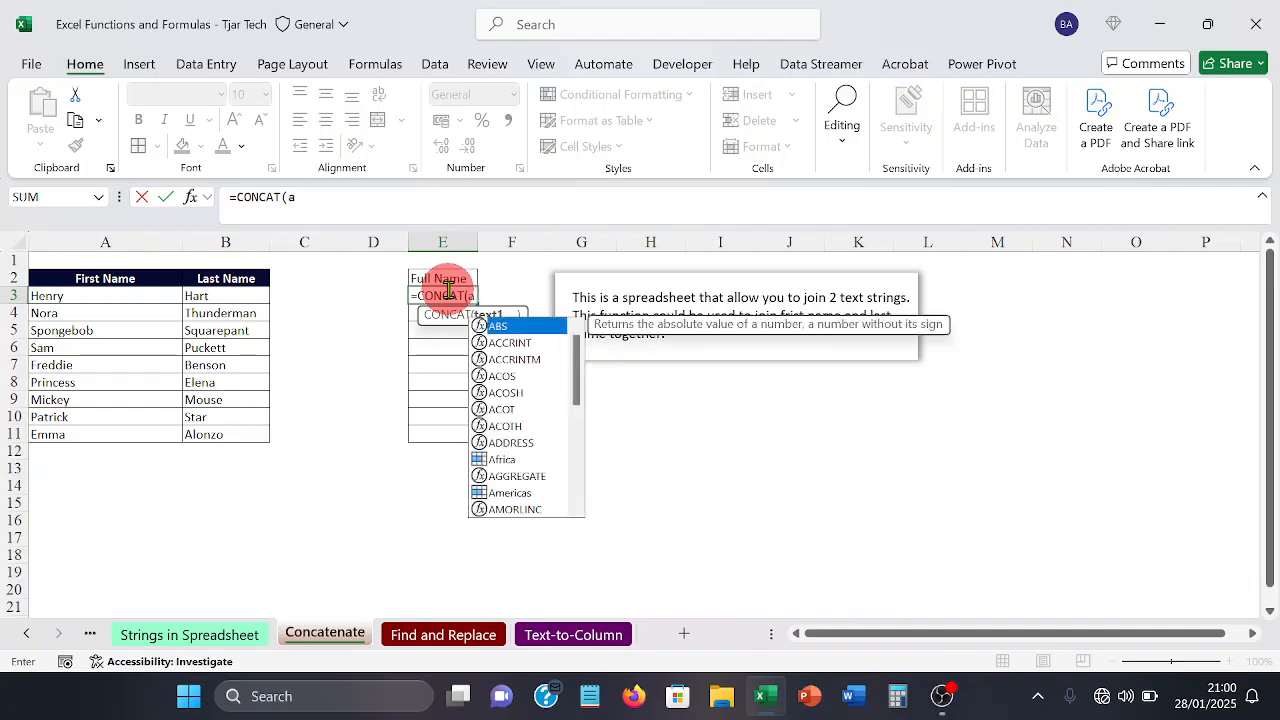
{"action": "type", "text": "3"}
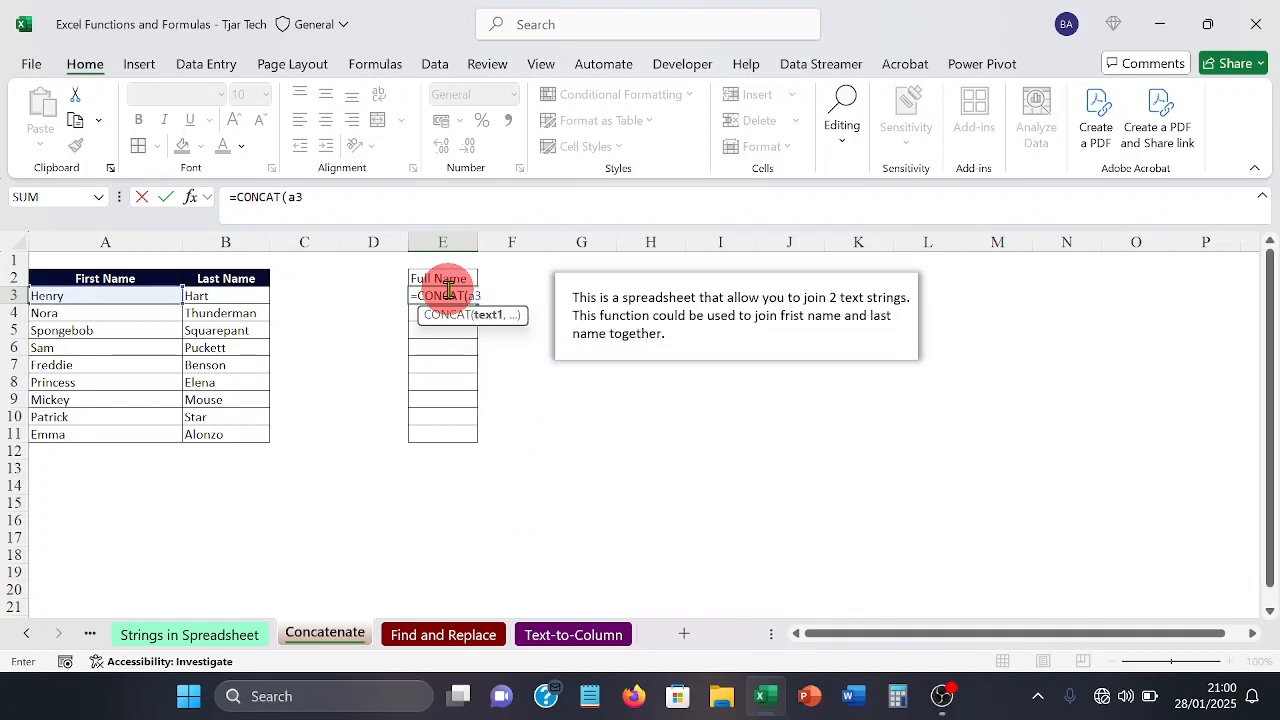
{"action": "type", "text": ","}
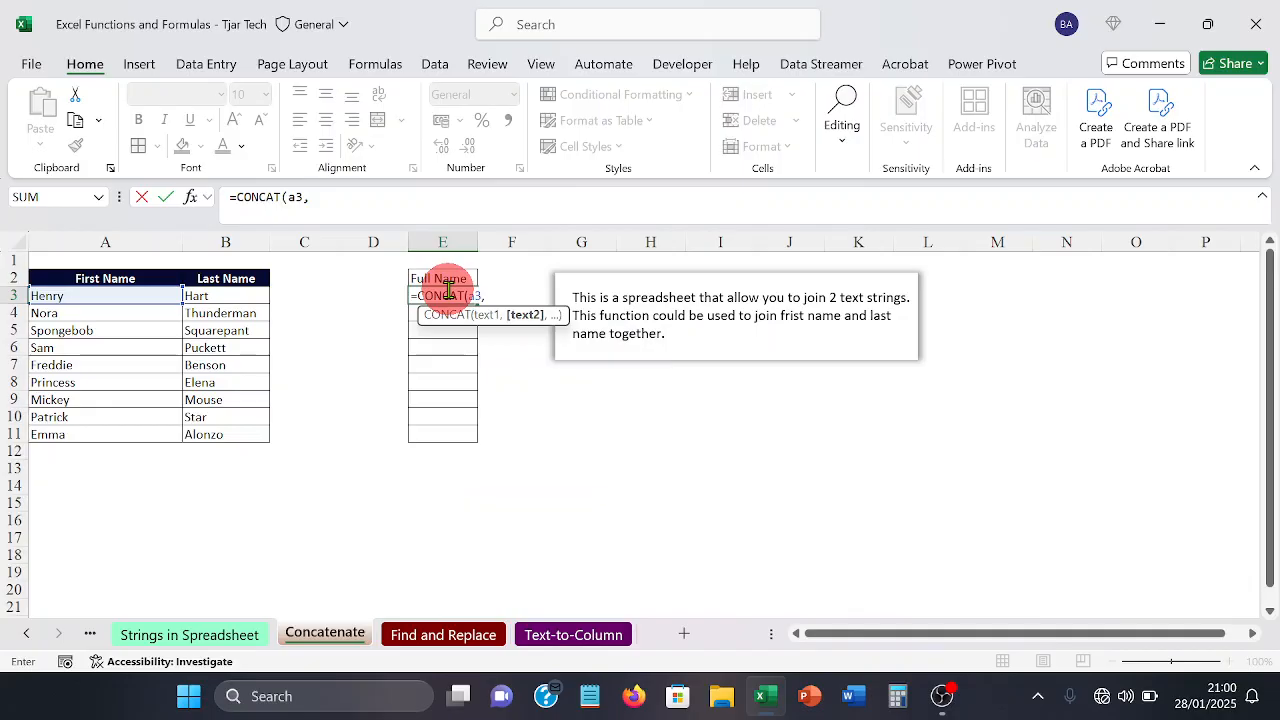
{"action": "type", "text": " \" \","}
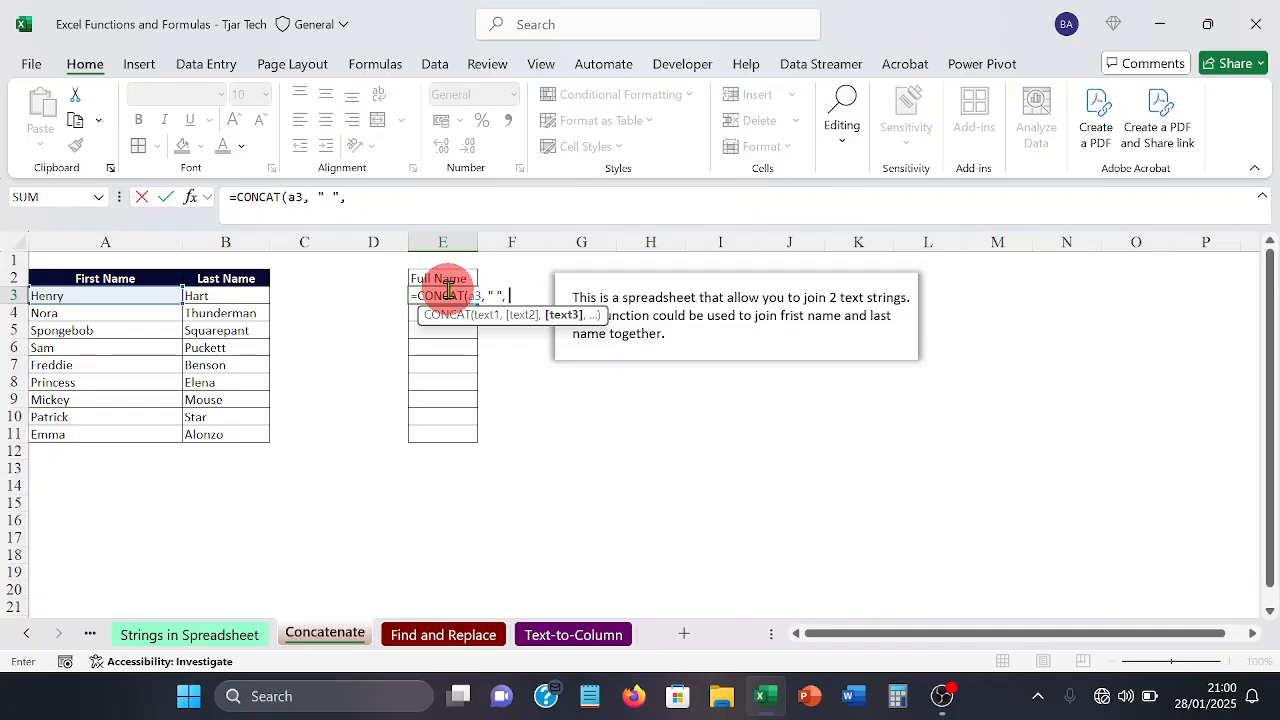
{"action": "type", "text": " b"}
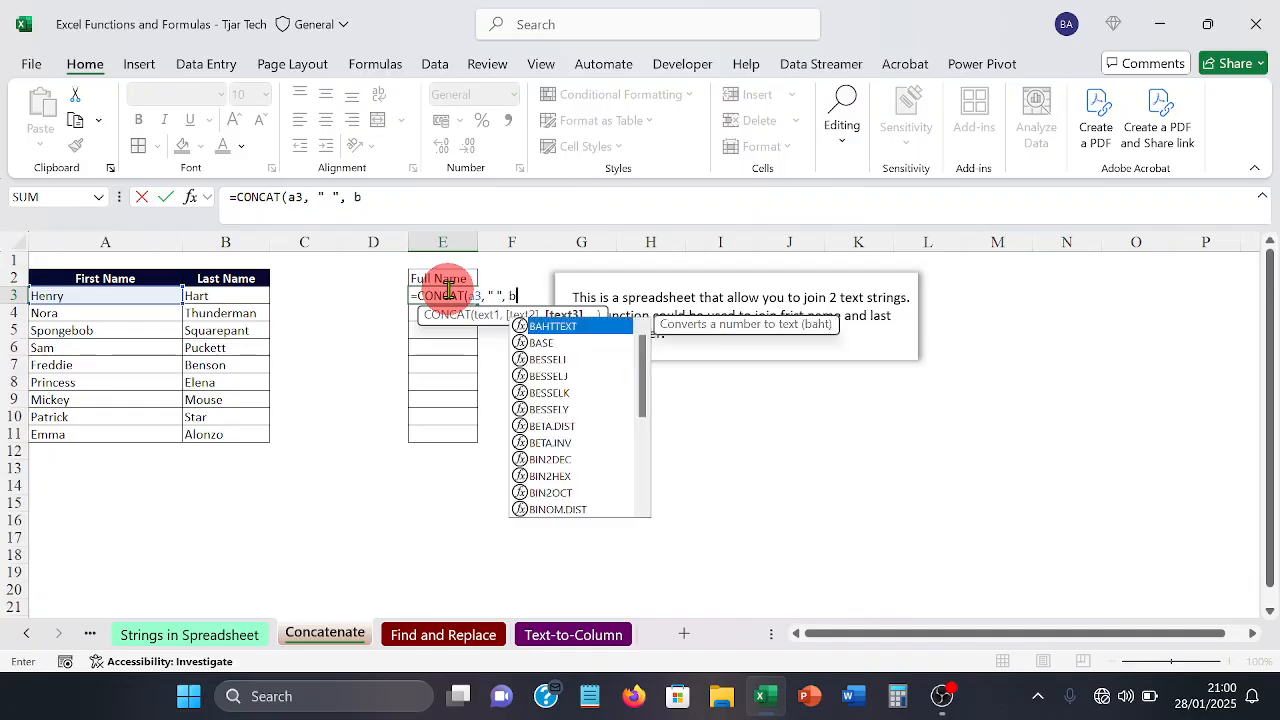
{"action": "type", "text": "3"}
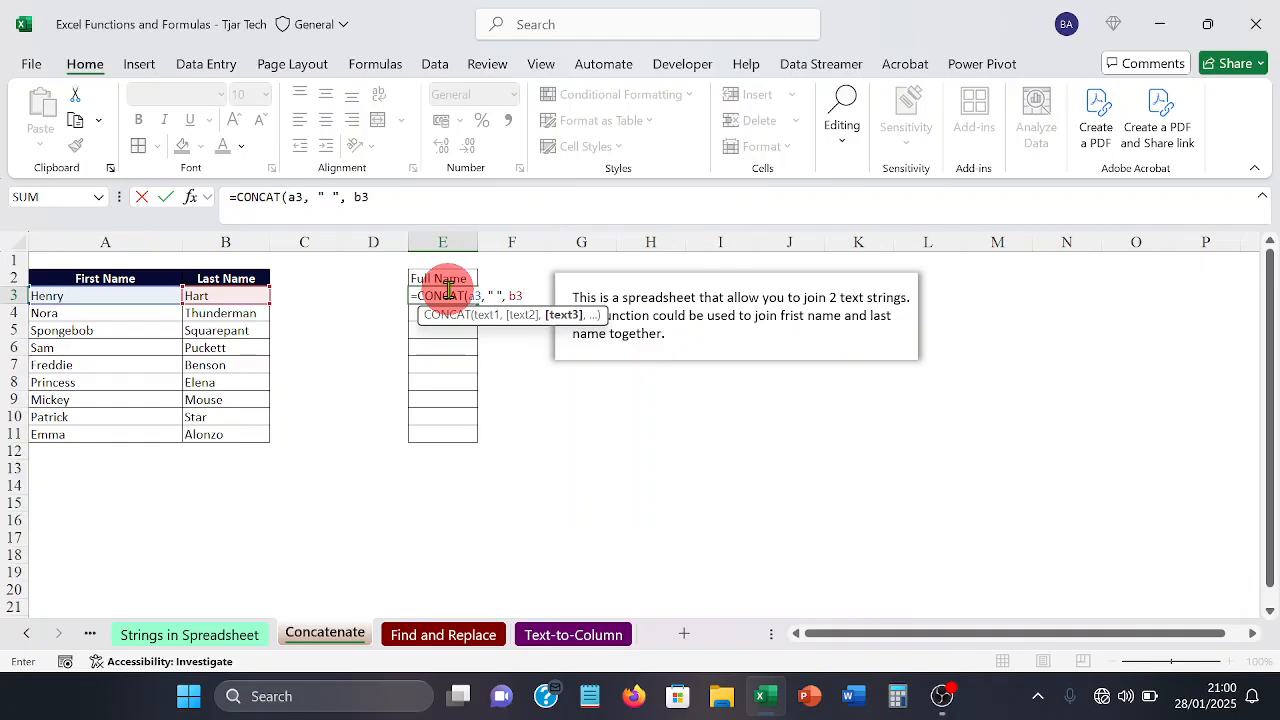
{"action": "type", "text": ")"}
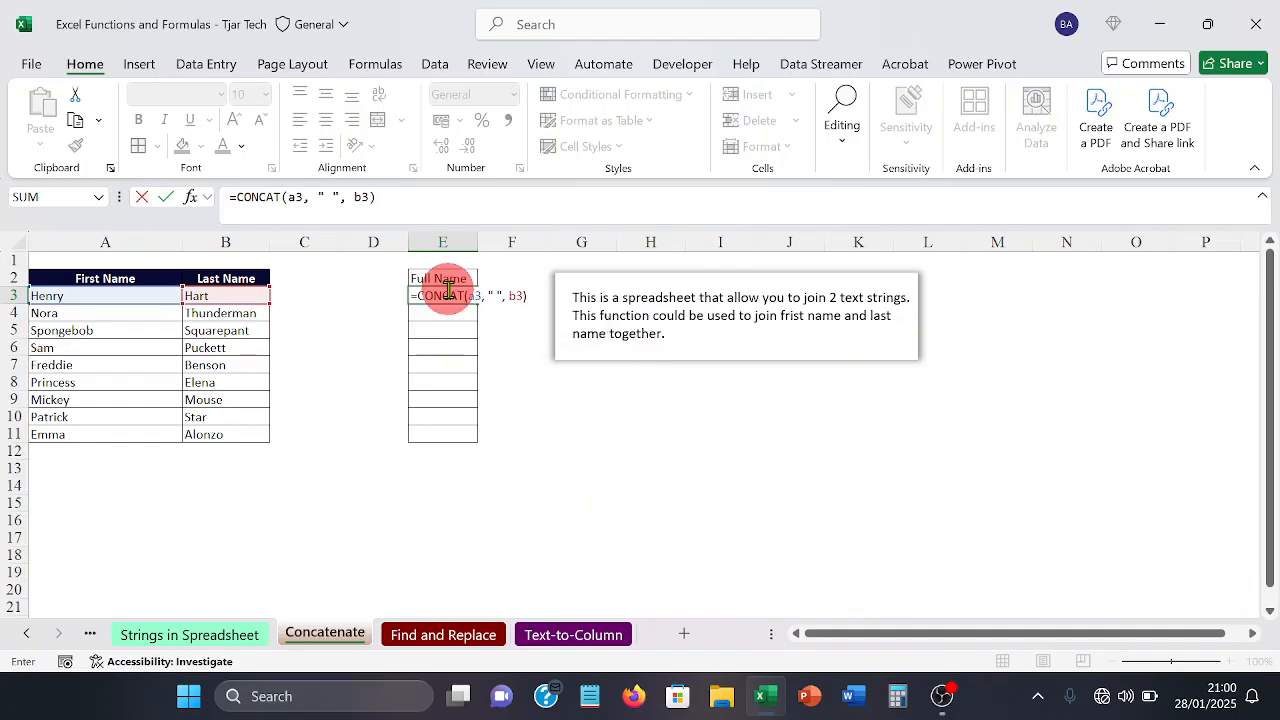
{"action": "key", "text": "Return"}
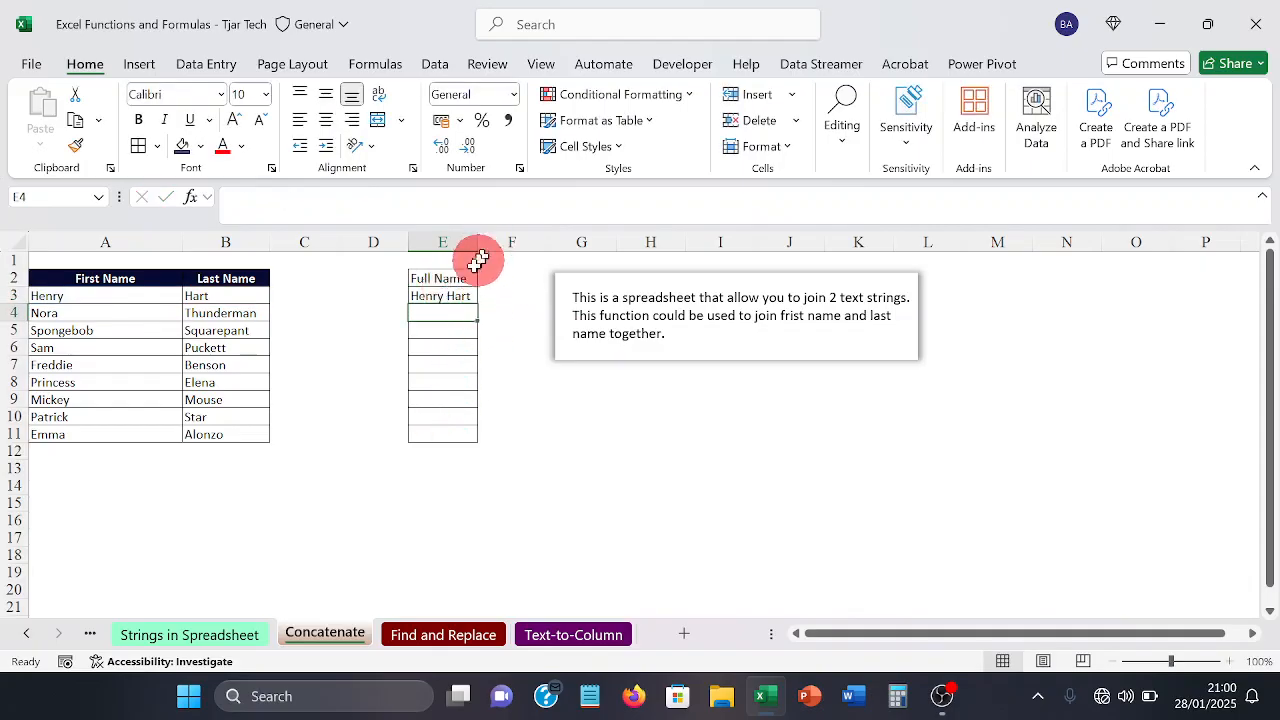
Step: Fill the CONCAT formula from E3 down to E11 and auto-fit the width of column E
{"action": "left_click", "coordinate": [425, 294]}
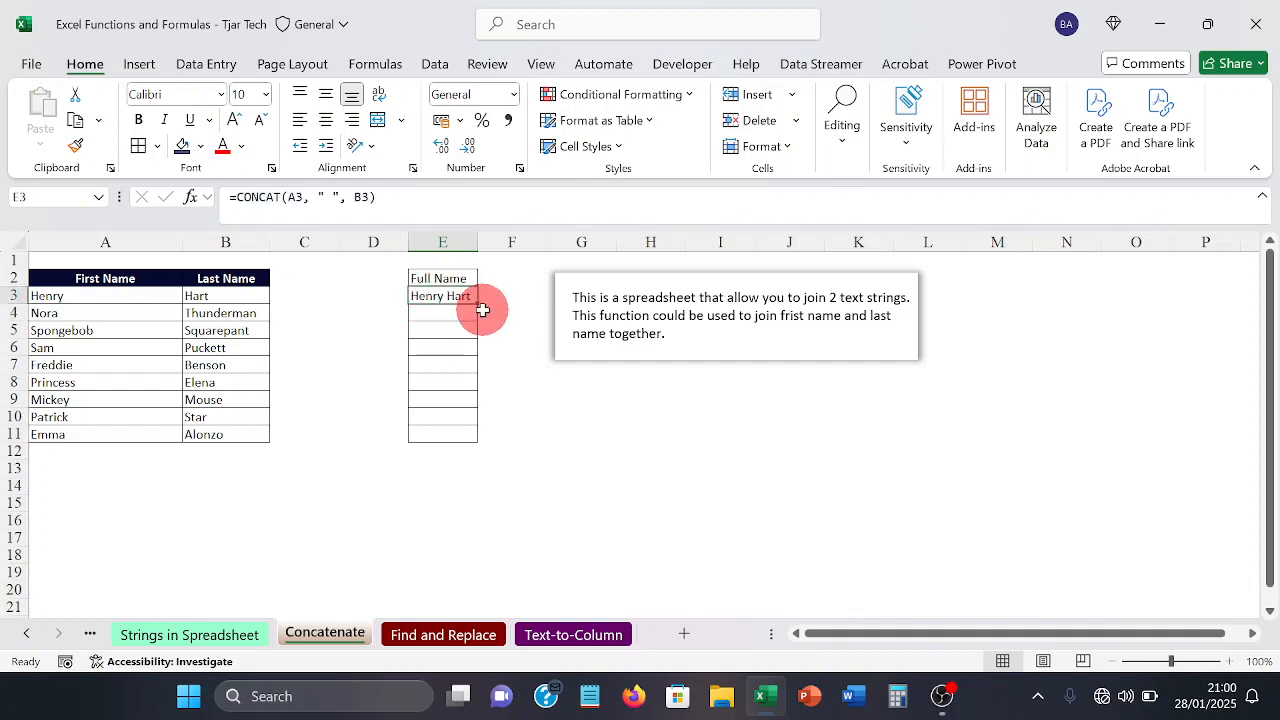
{"action": "left_click_drag", "start_coordinate": [478, 302], "coordinate": [478, 437]}
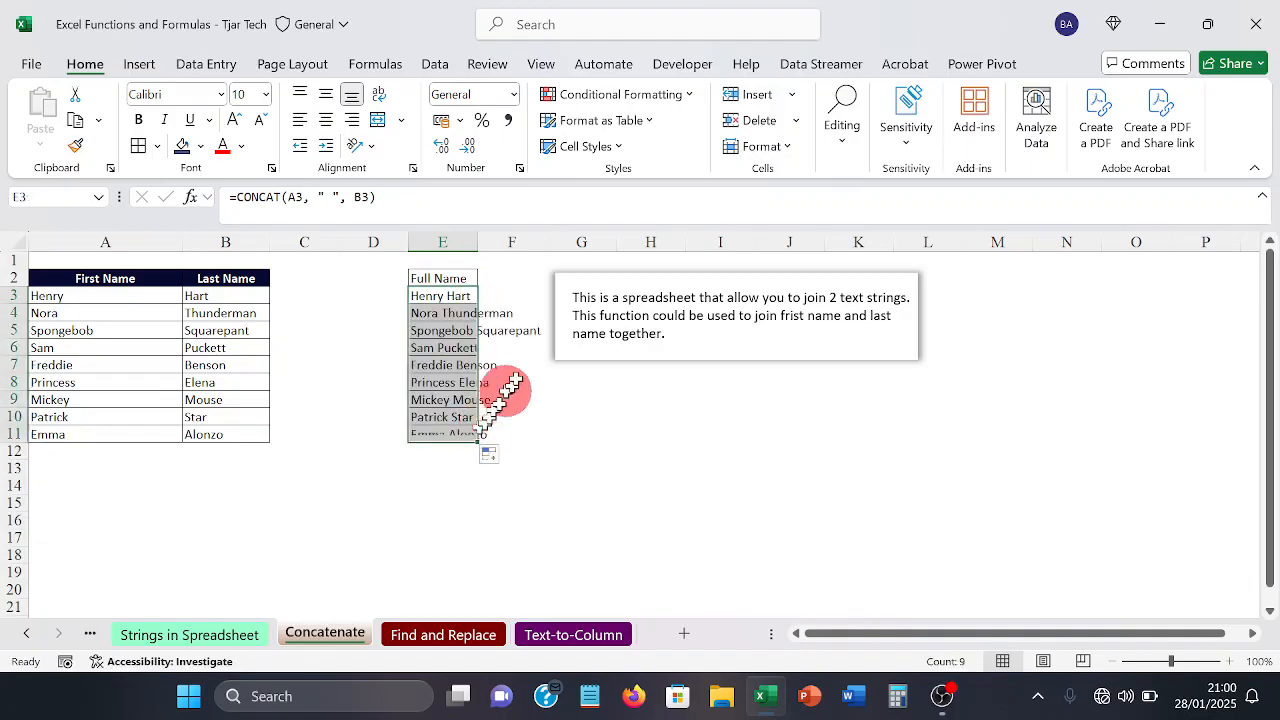
{"action": "double_click", "coordinate": [479, 240]}
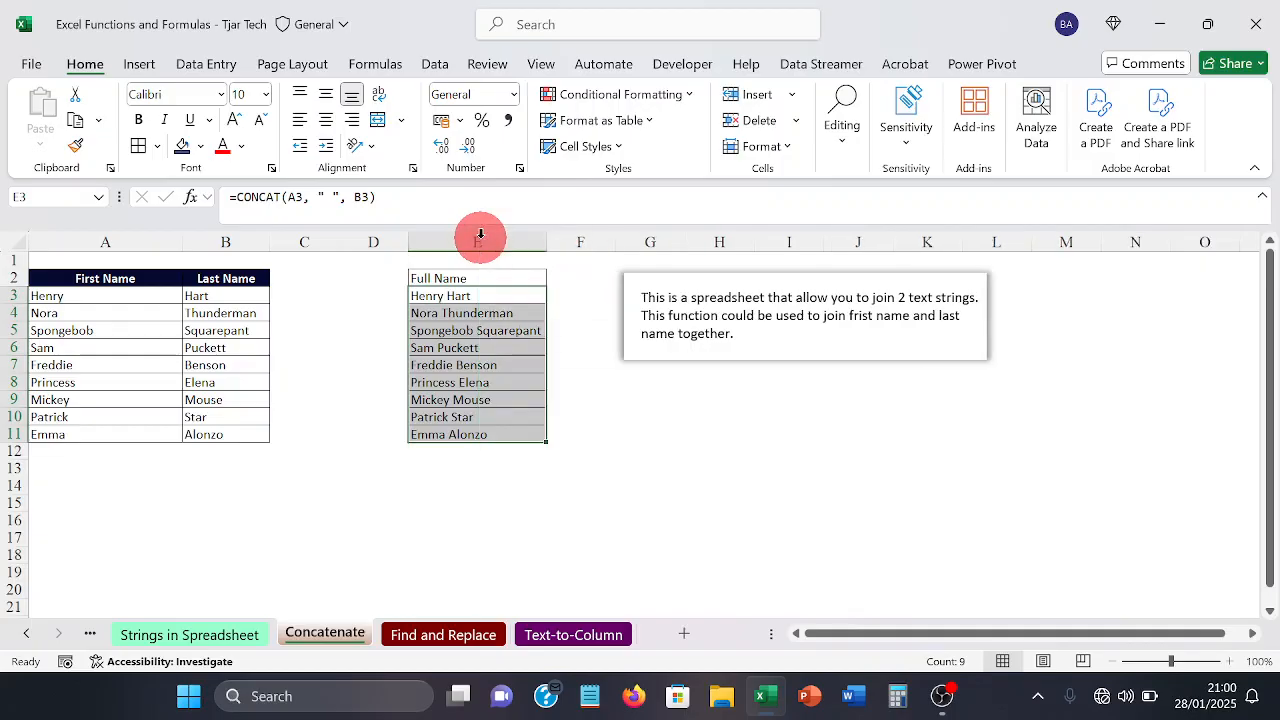
{"action": "left_click", "coordinate": [566, 450]}
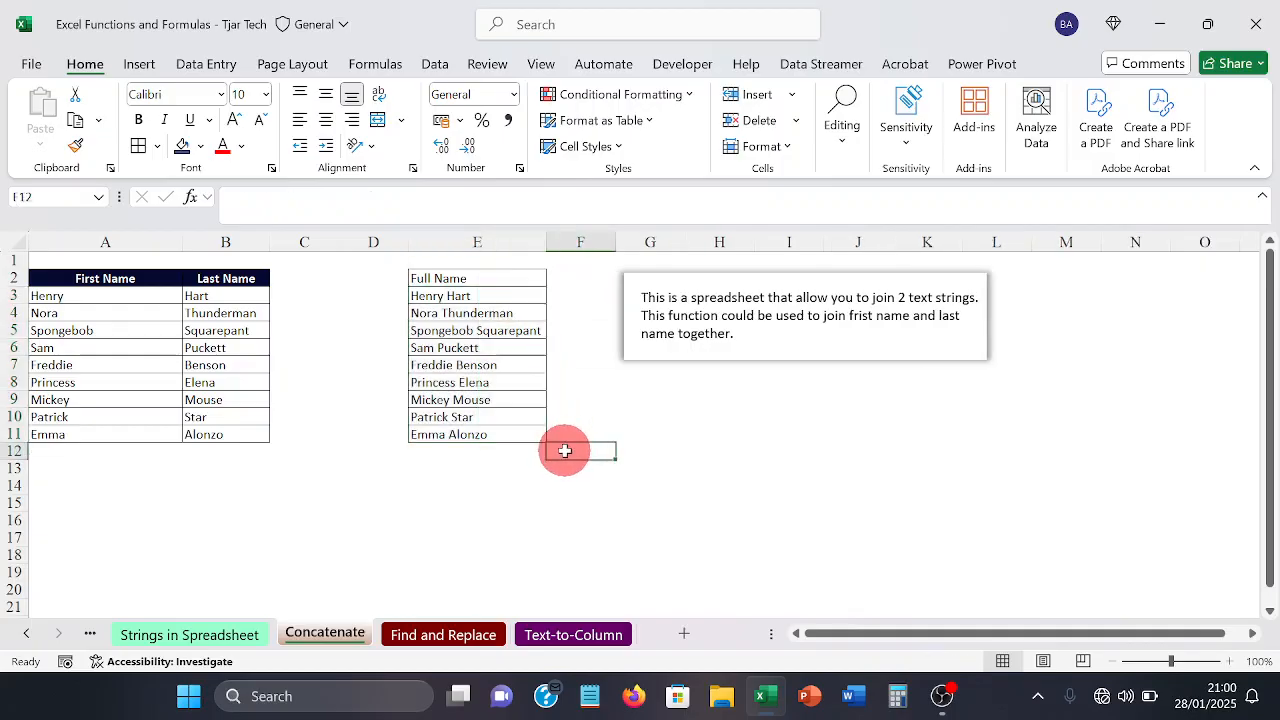
Step: Check the CONCAT formulas in E3:E5 and examine the space argument in E3's formula
{"action": "left_click", "coordinate": [476, 296]}
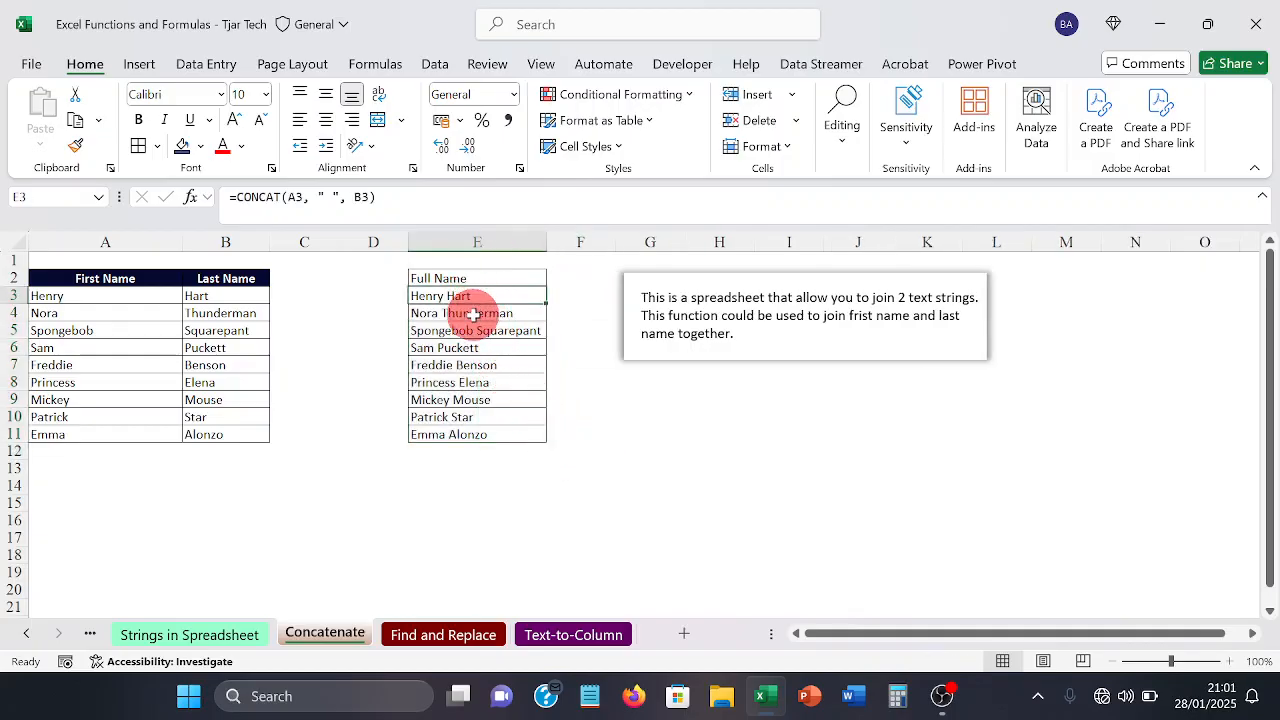
{"action": "left_click", "coordinate": [473, 314]}
{"action": "left_click", "coordinate": [472, 334]}
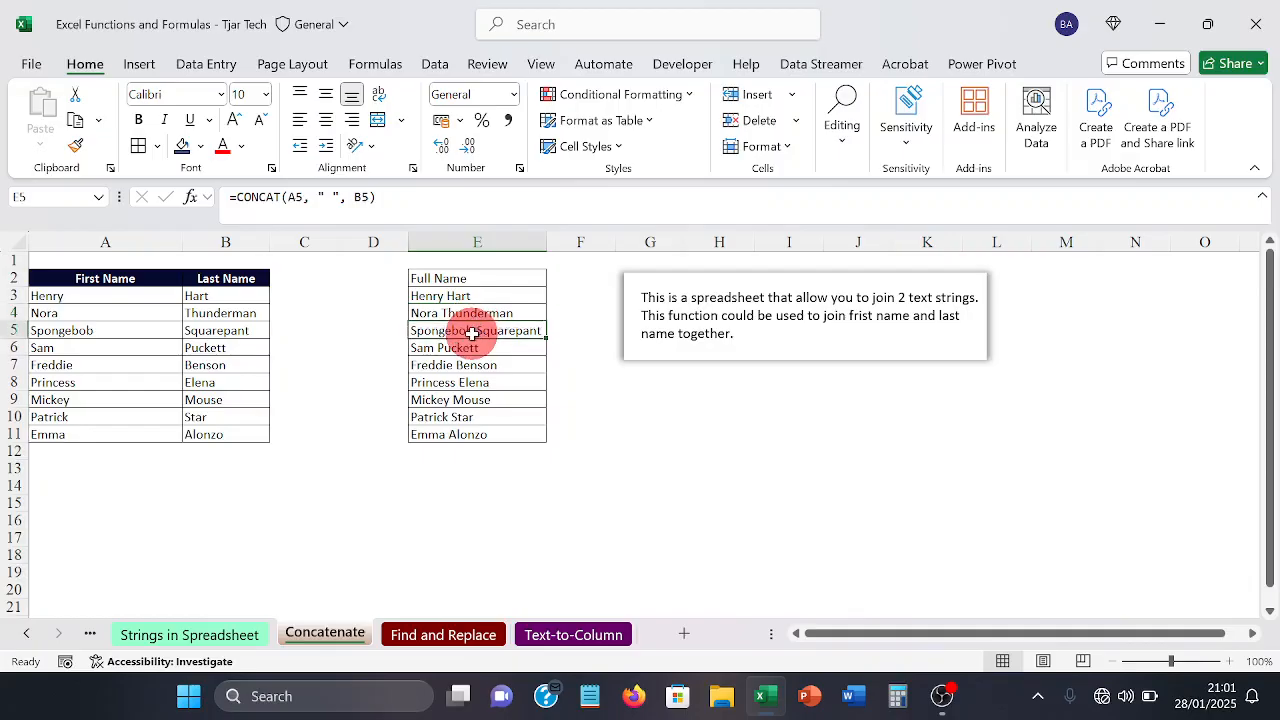
{"action": "left_click", "coordinate": [458, 297]}
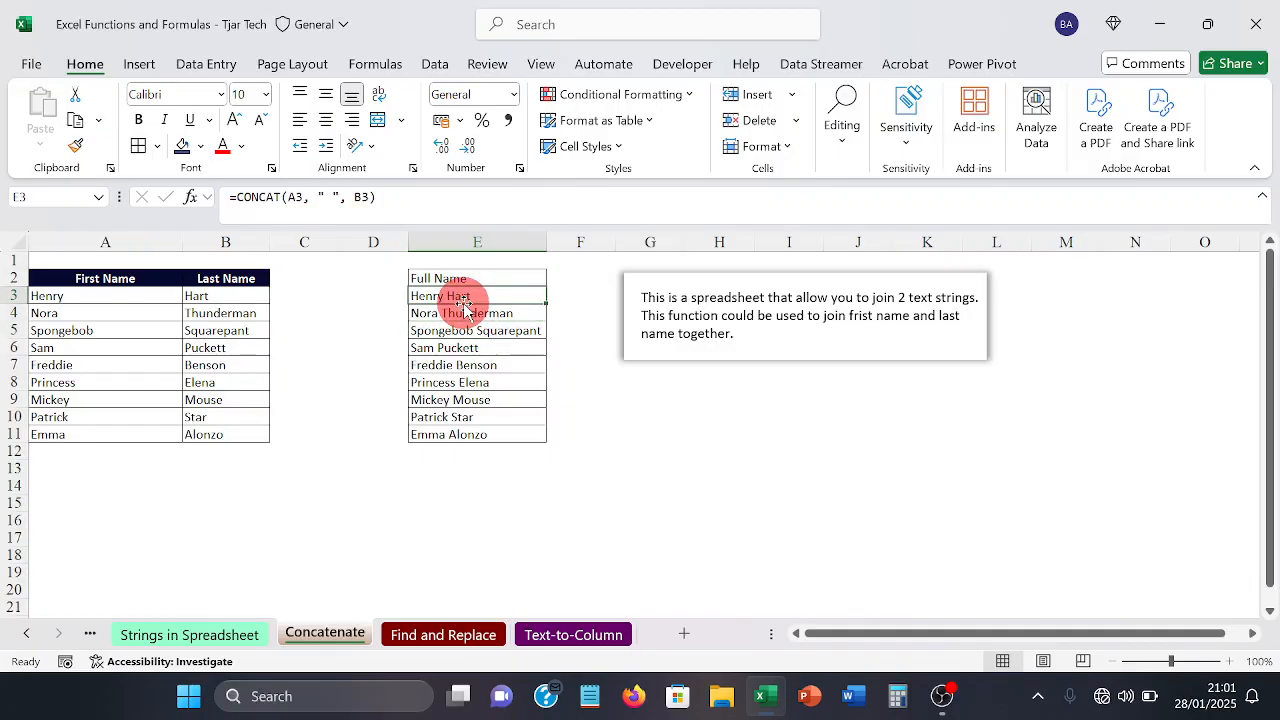
{"action": "left_click", "coordinate": [332, 196]}
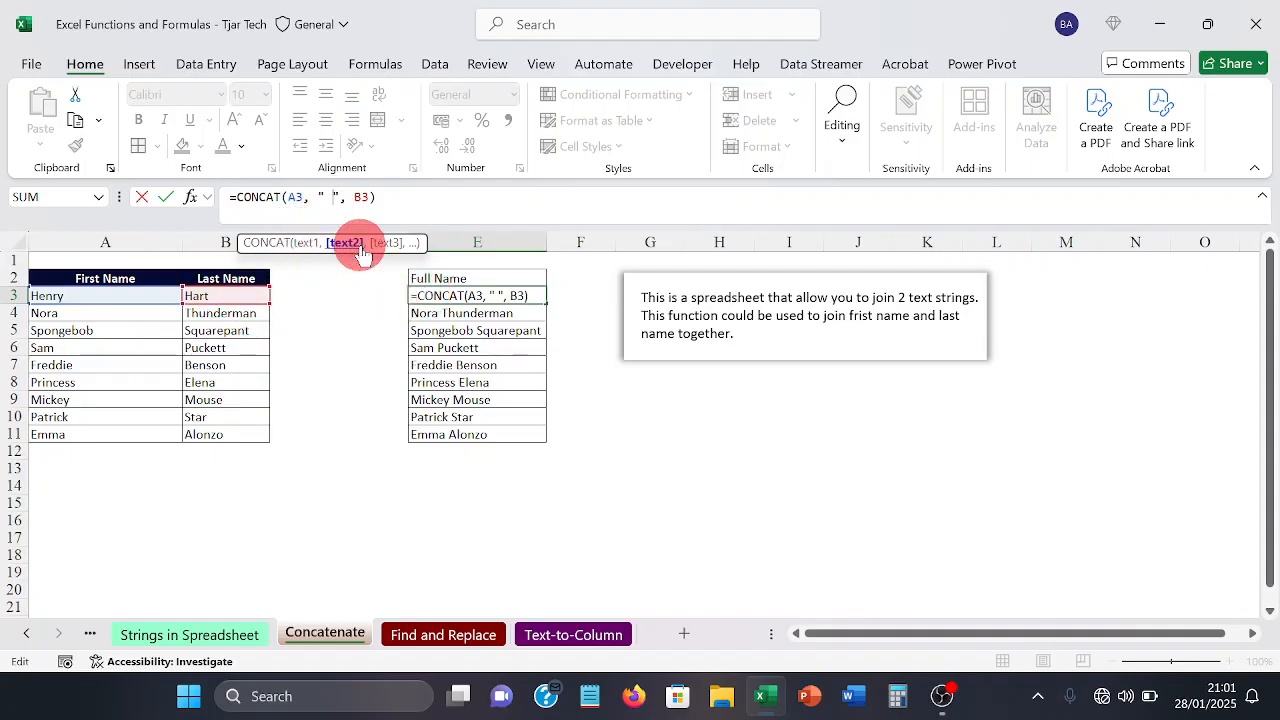
{"action": "key", "text": "ctrl+Return"}
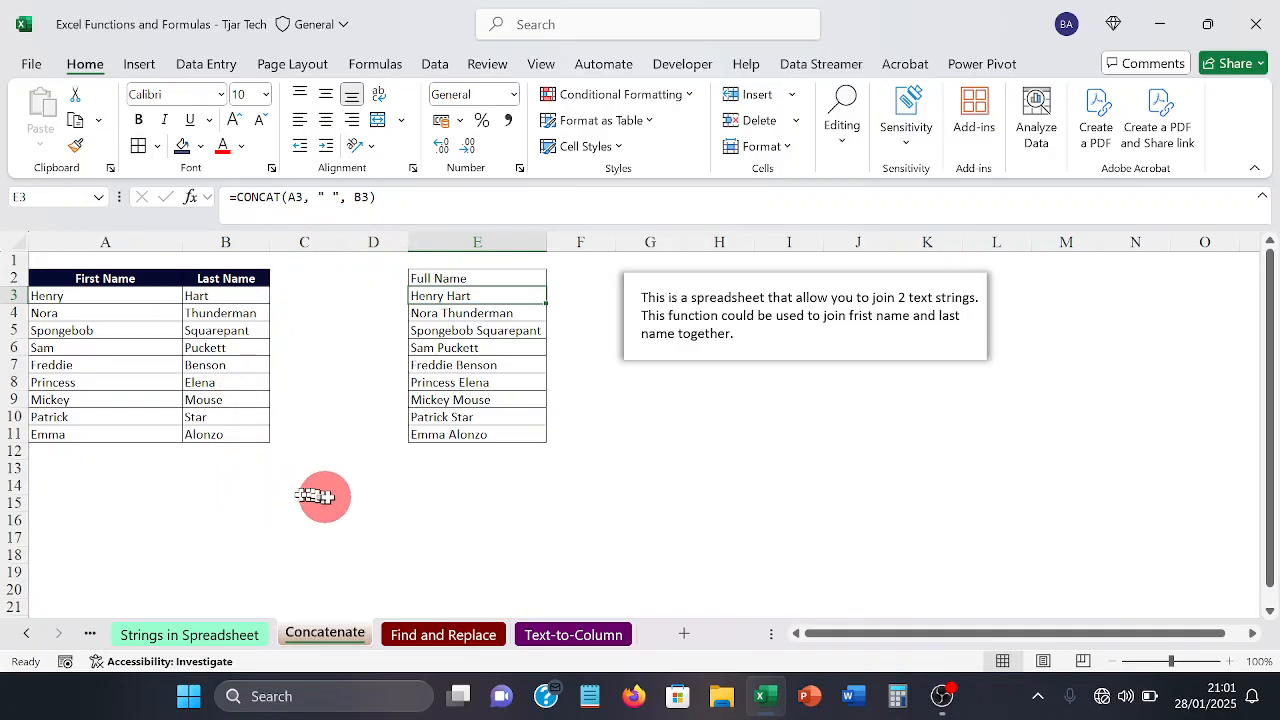
Step: Go to the Find and Replace sheet and check how far the table extends, returning to its header row
{"action": "left_click", "coordinate": [430, 636]}
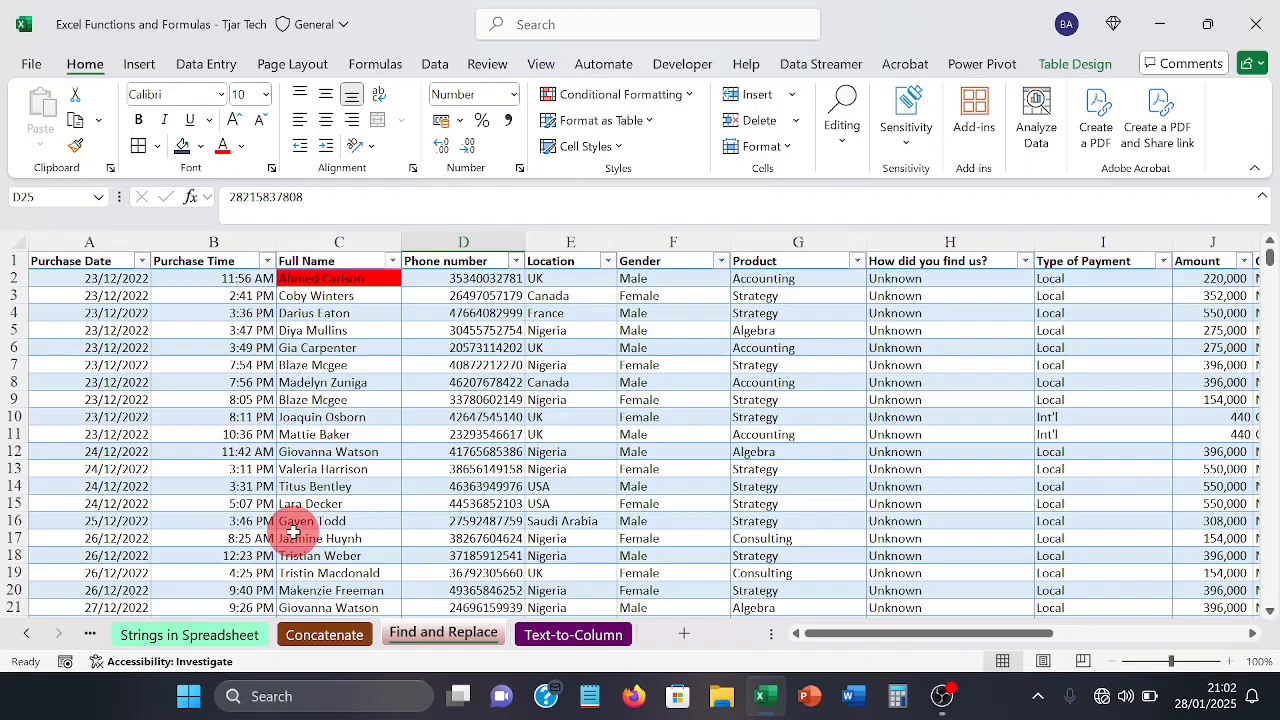
{"action": "left_click", "coordinate": [771, 399]}
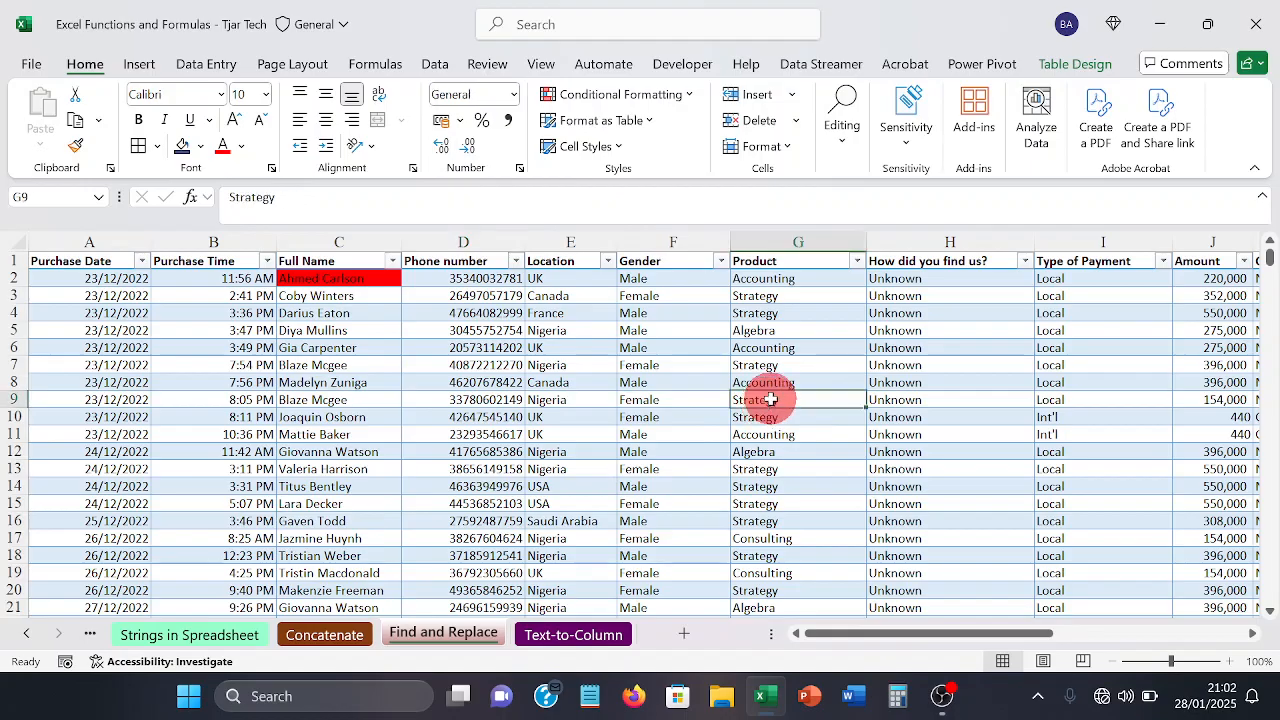
{"action": "key", "text": "ctrl+Down"}
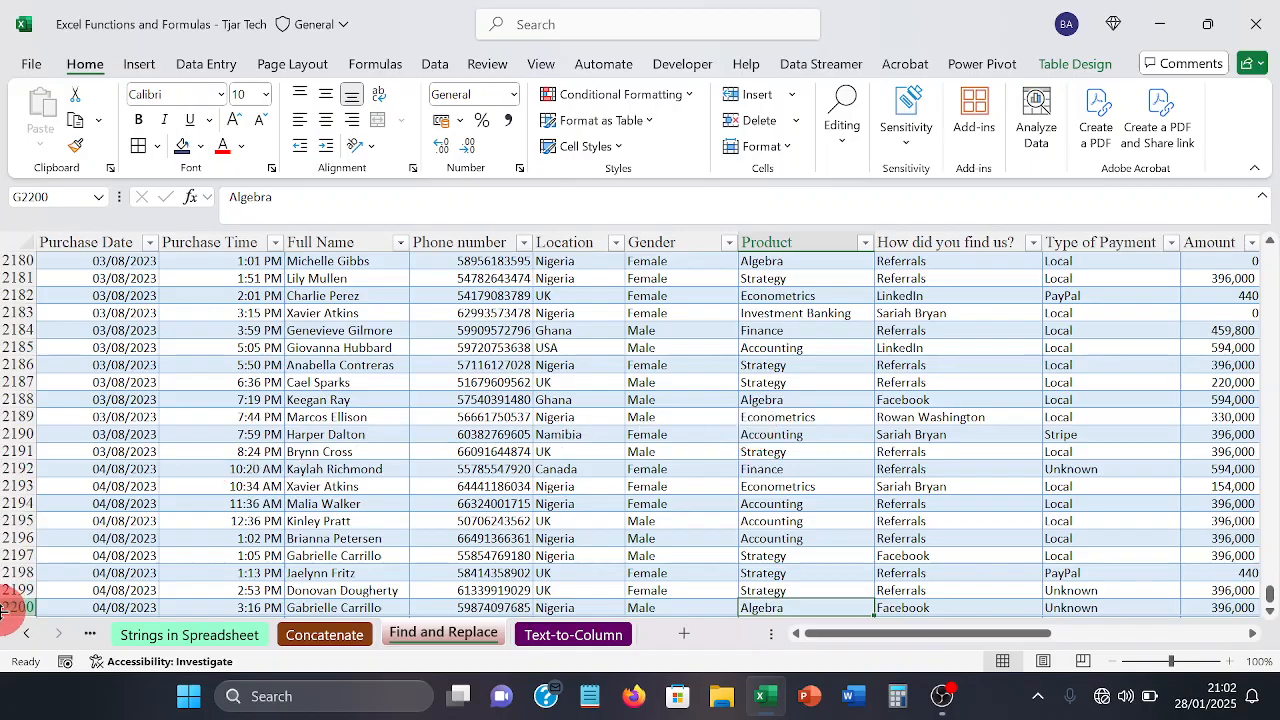
{"action": "left_click", "coordinate": [568, 570]}
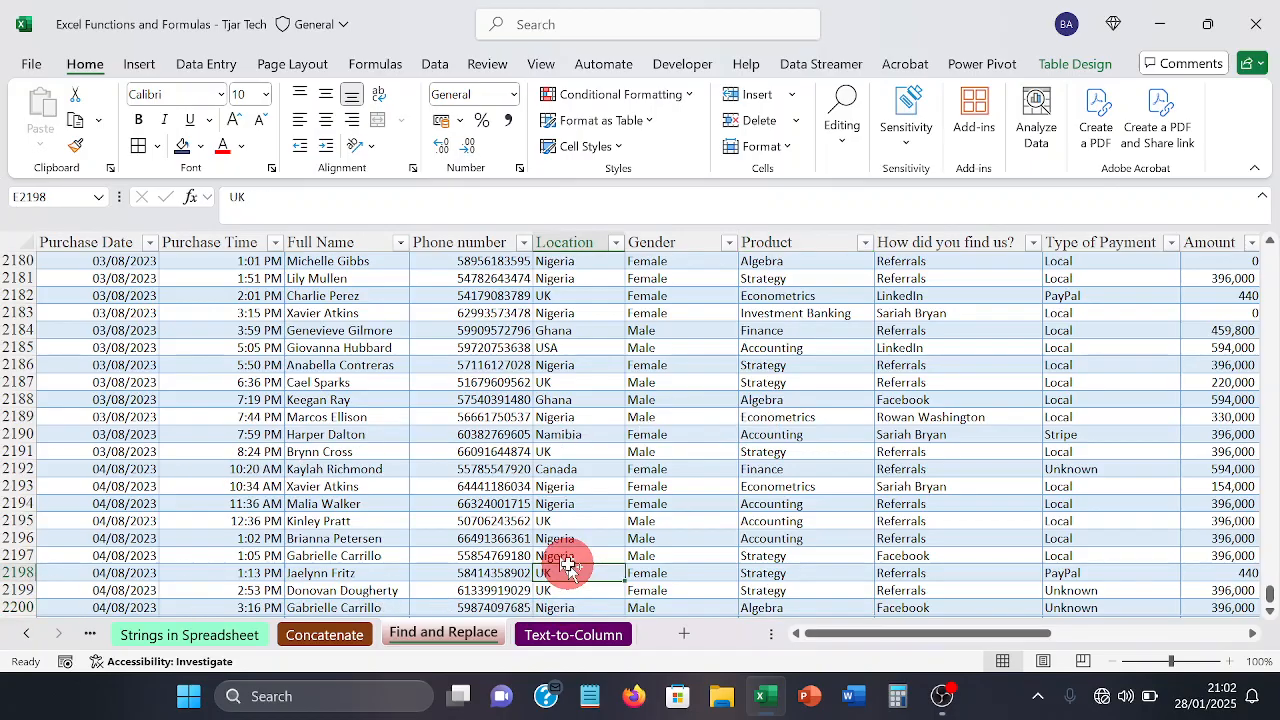
{"action": "key", "text": "ctrl+Up"}
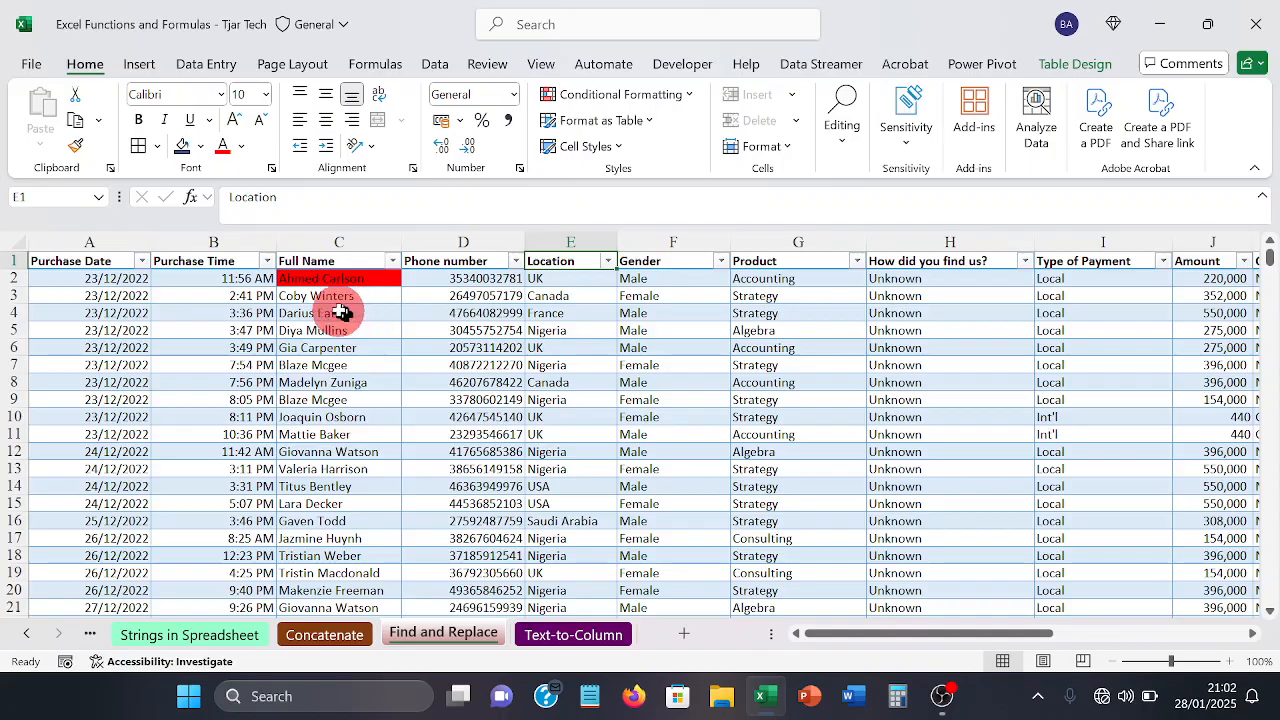
Step: Replace every occurrence of the customer's full name found in C2 with another customer's full name
{"action": "left_click", "coordinate": [297, 281]}
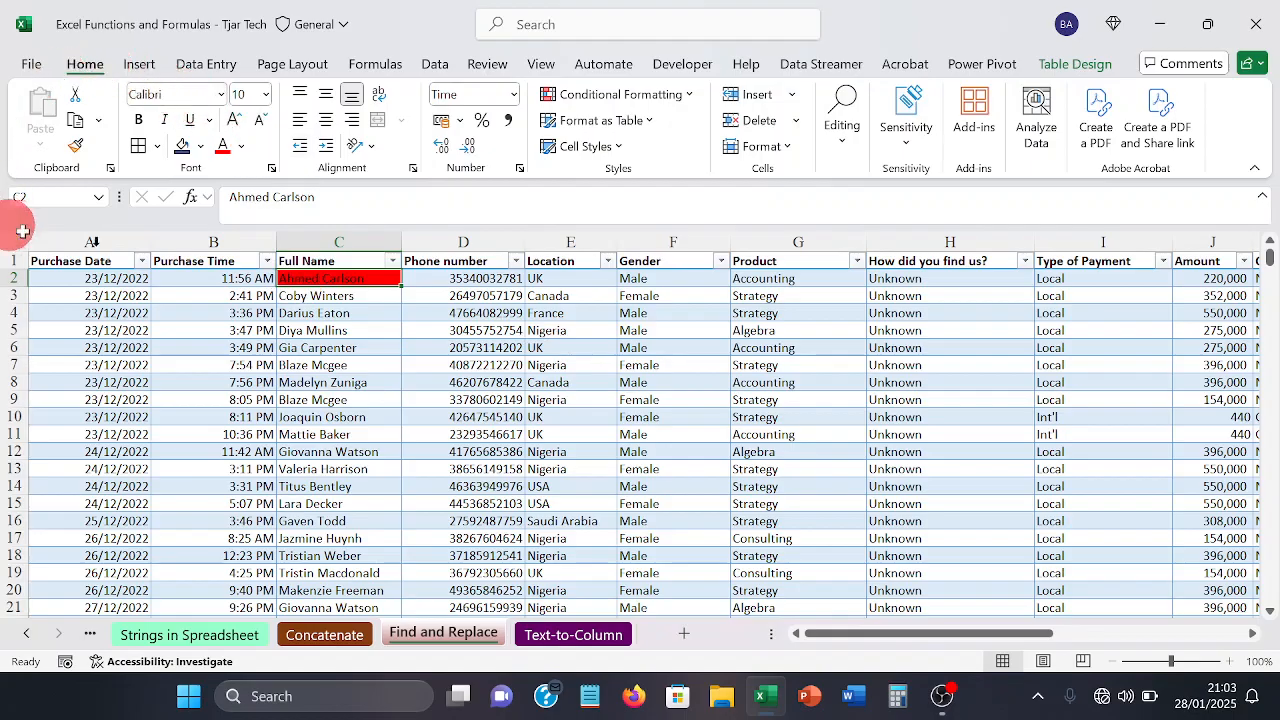
{"action": "left_click", "coordinate": [859, 151]}
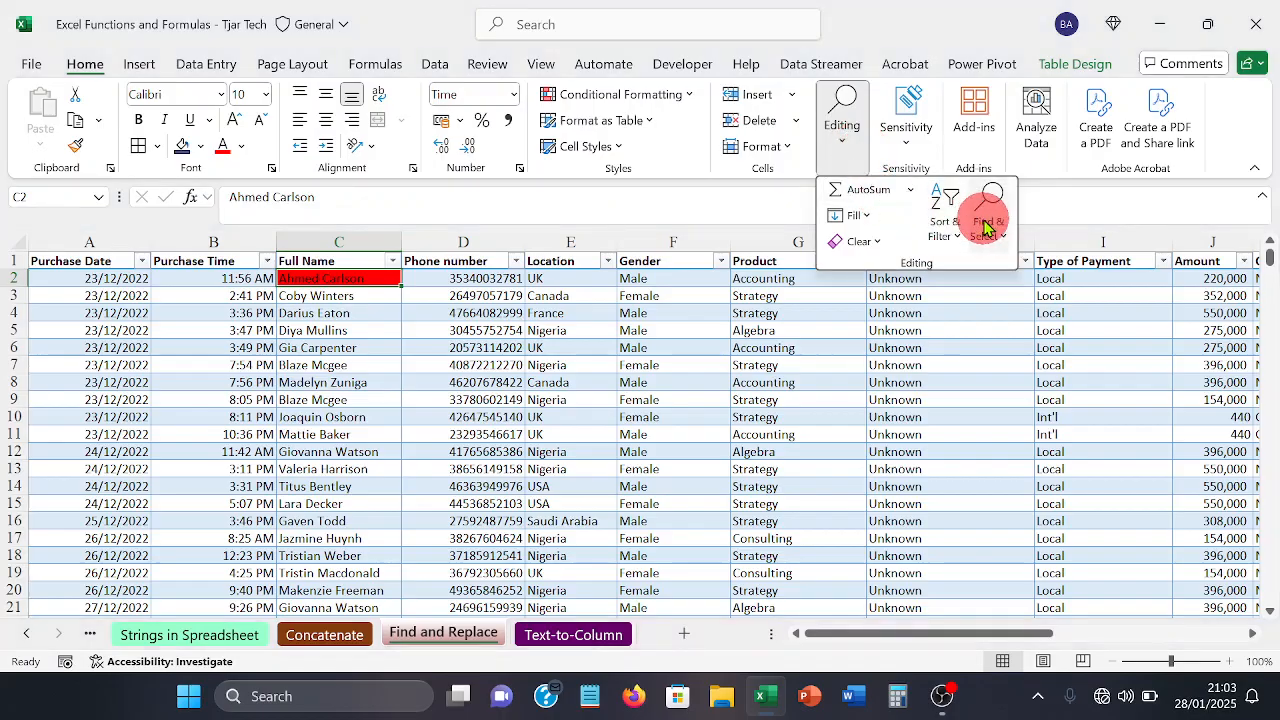
{"action": "left_click", "coordinate": [1004, 236]}
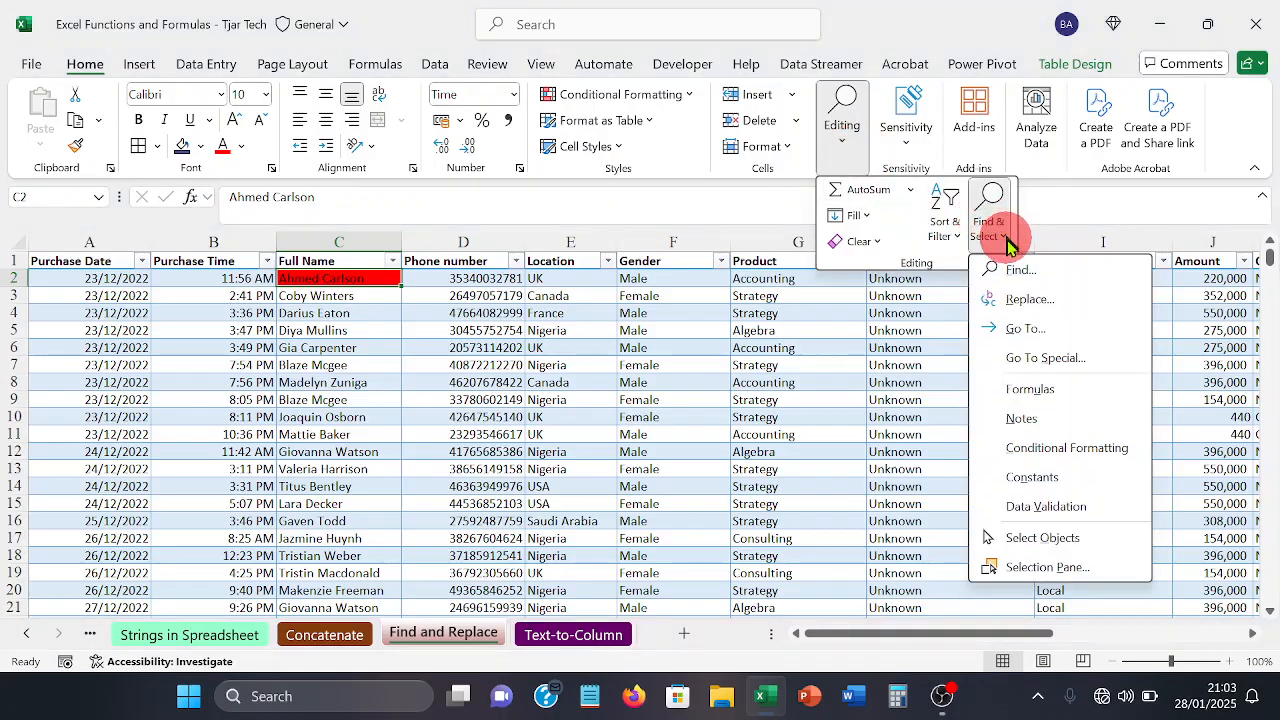
{"action": "left_click", "coordinate": [1033, 298]}
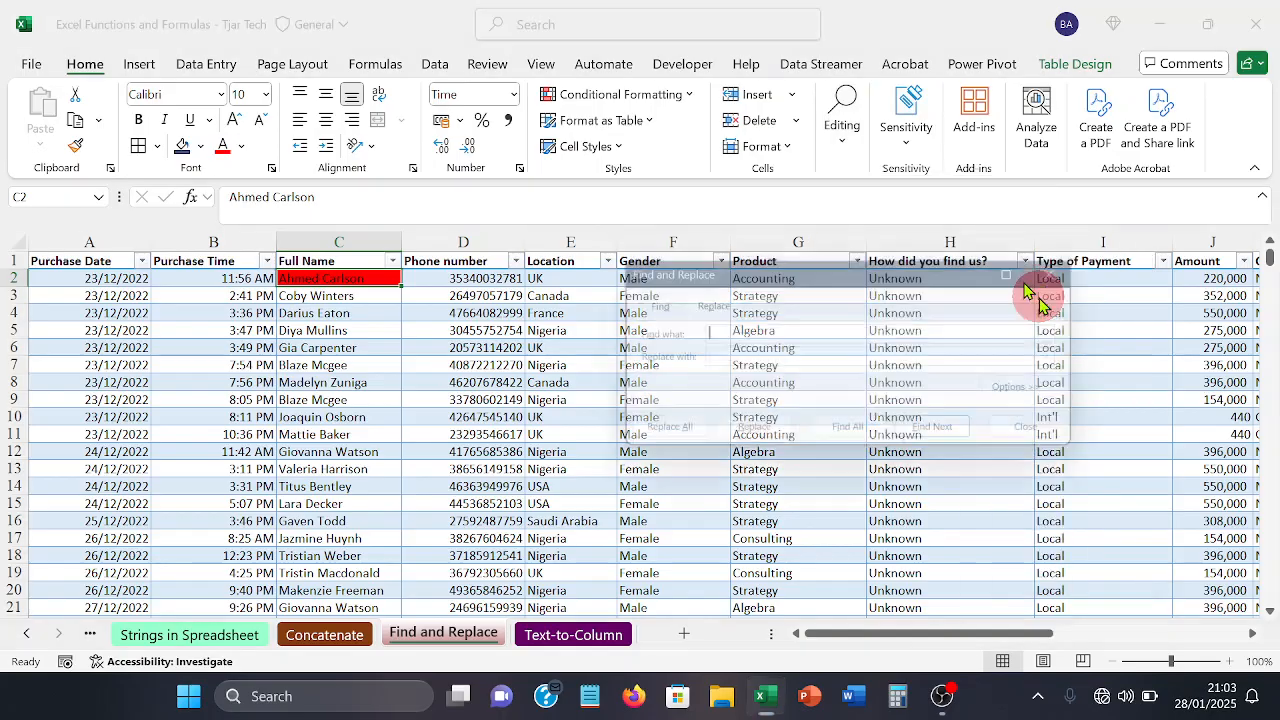
{"action": "left_click_drag", "start_coordinate": [937, 277], "coordinate": [852, 158]}
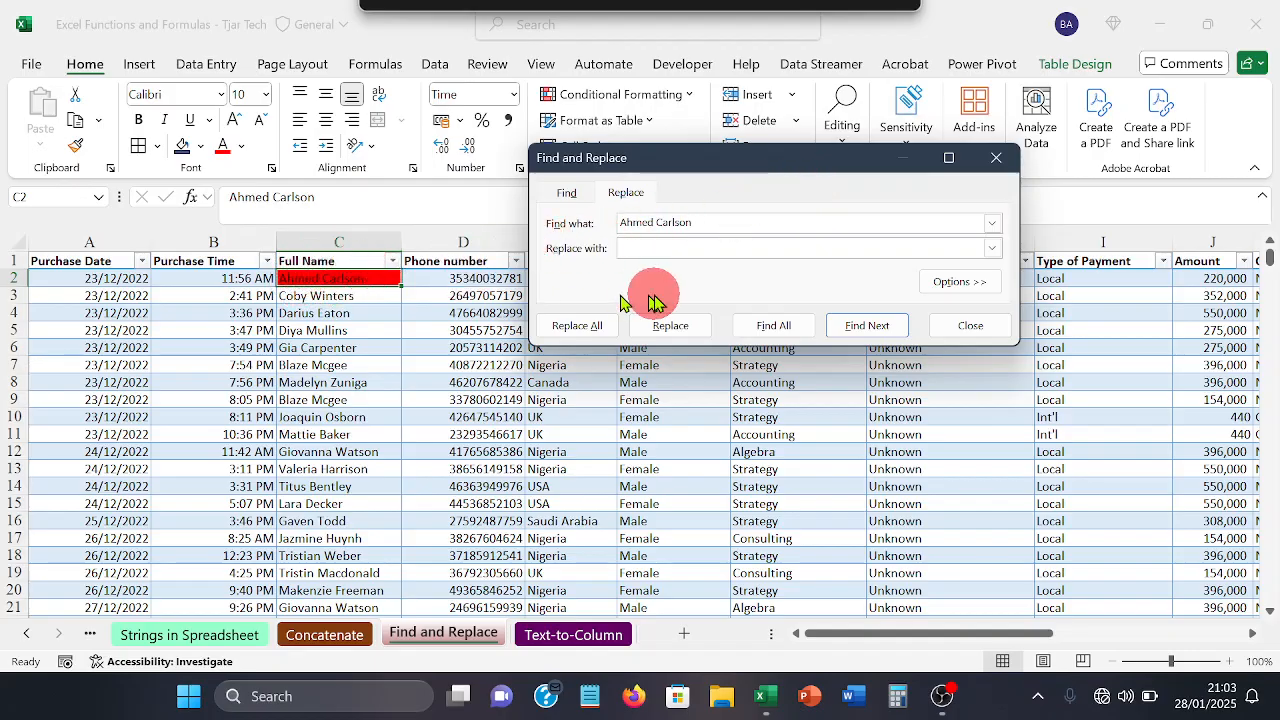
{"action": "left_click", "coordinate": [665, 249]}
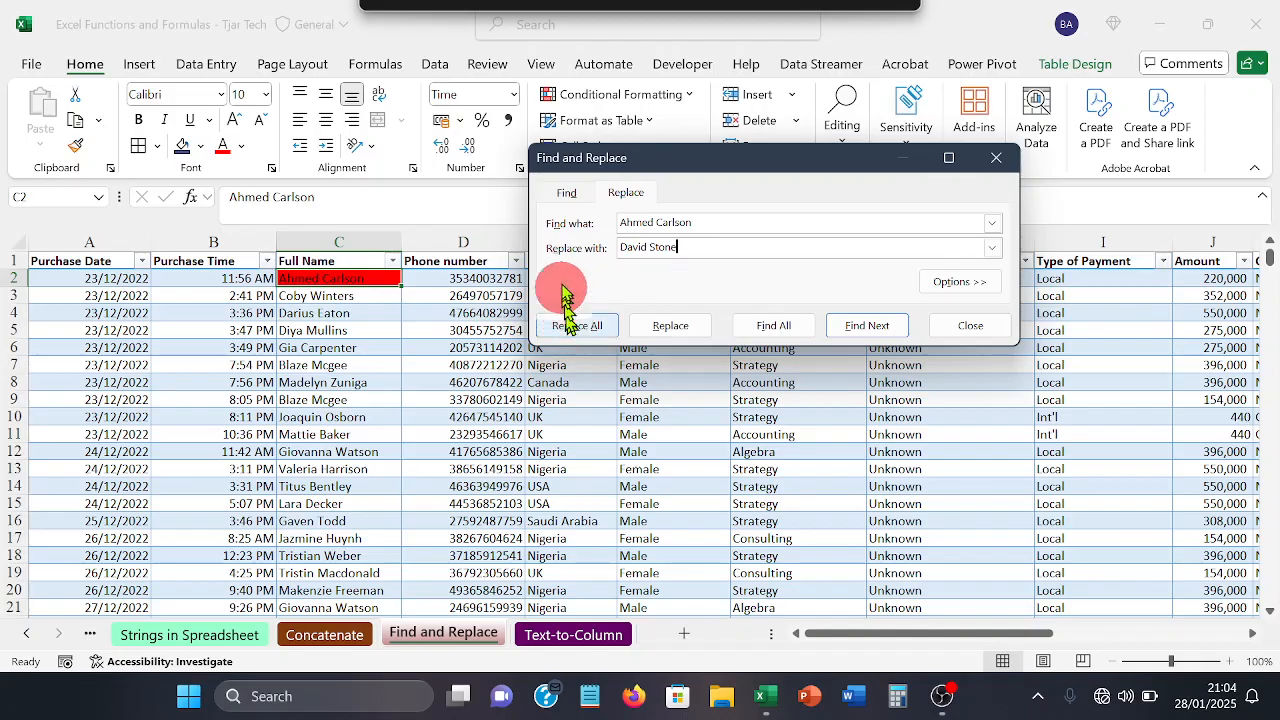
{"action": "left_click", "coordinate": [708, 246]}
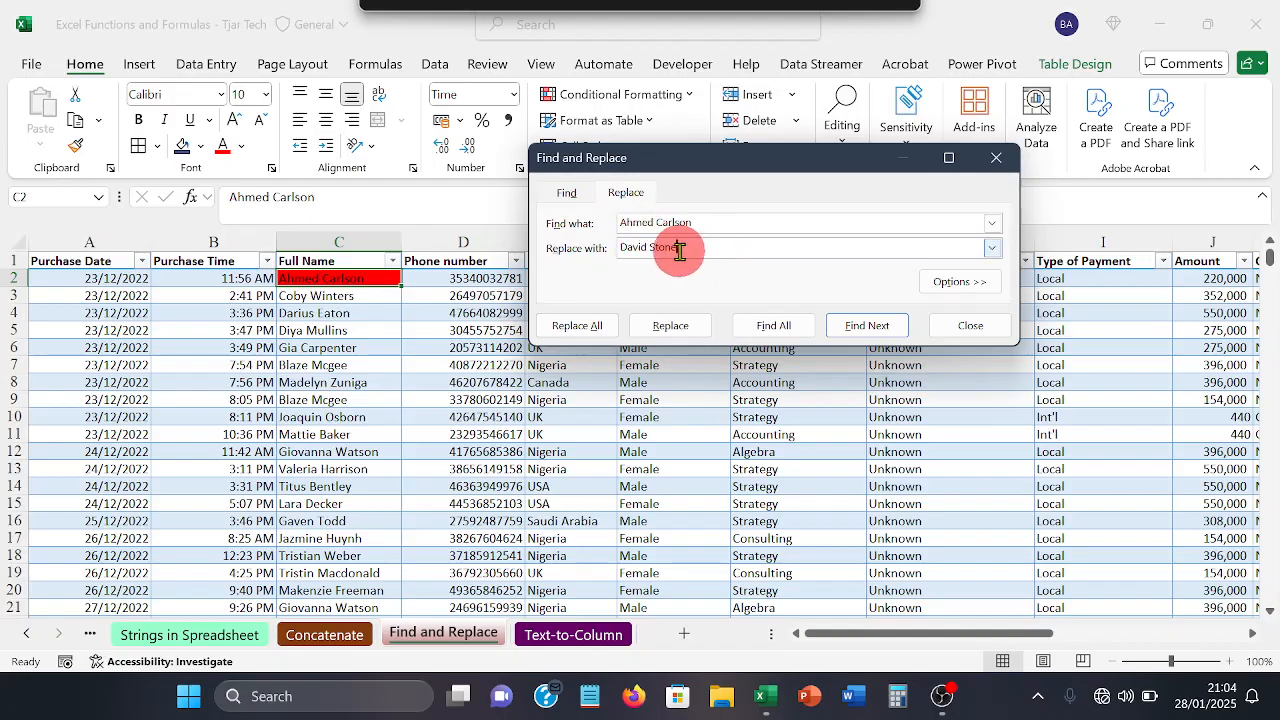
{"action": "left_click", "coordinate": [585, 327]}
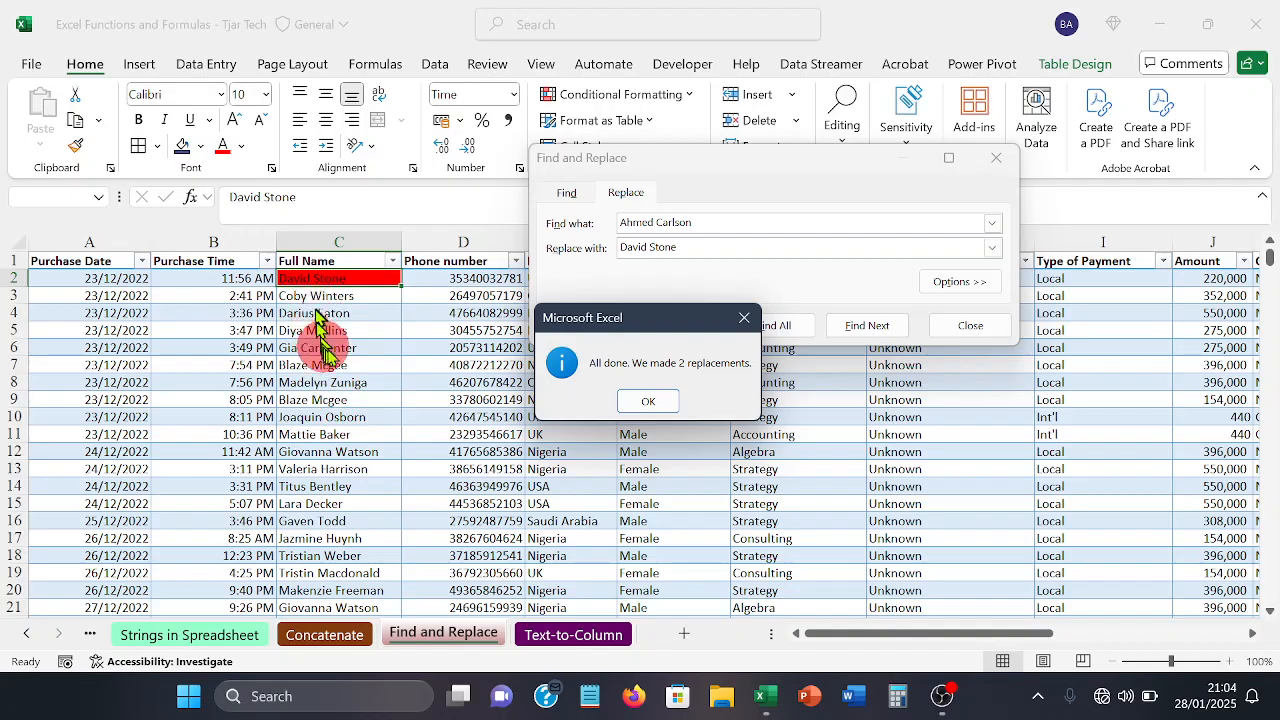
{"action": "left_click", "coordinate": [648, 401]}
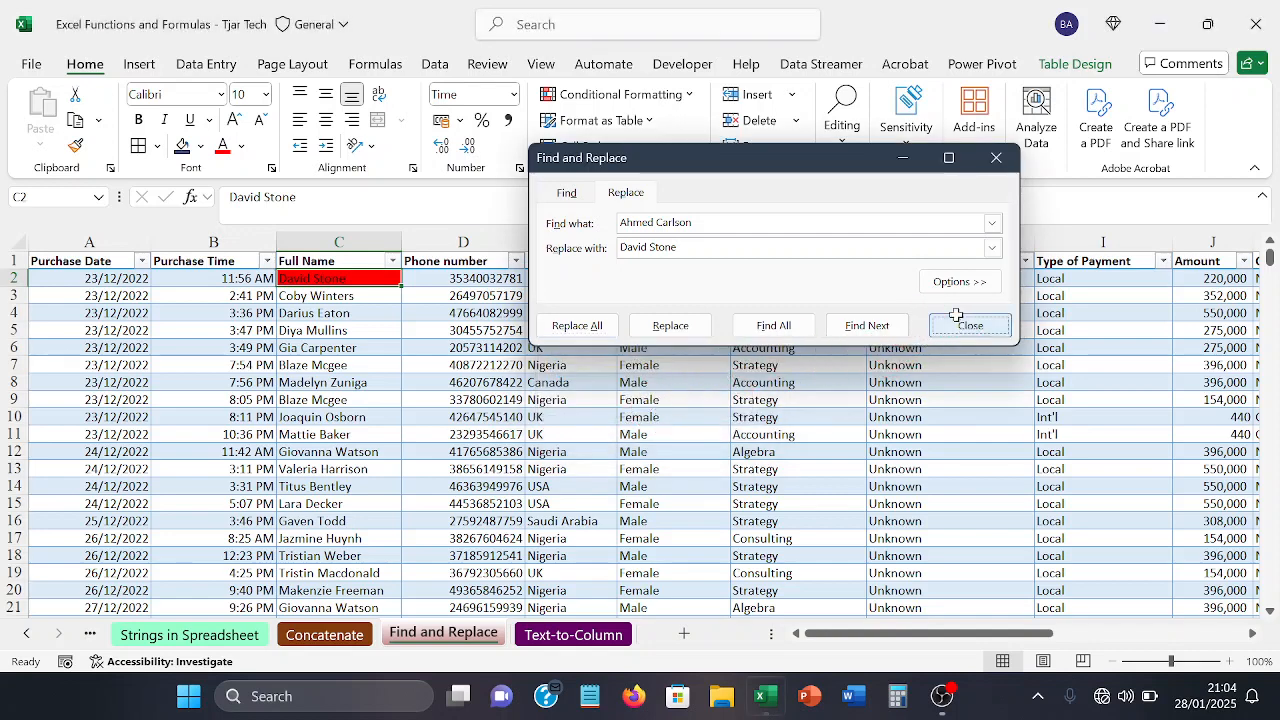
{"action": "left_click", "coordinate": [970, 325]}
{"action": "left_click", "coordinate": [425, 347]}
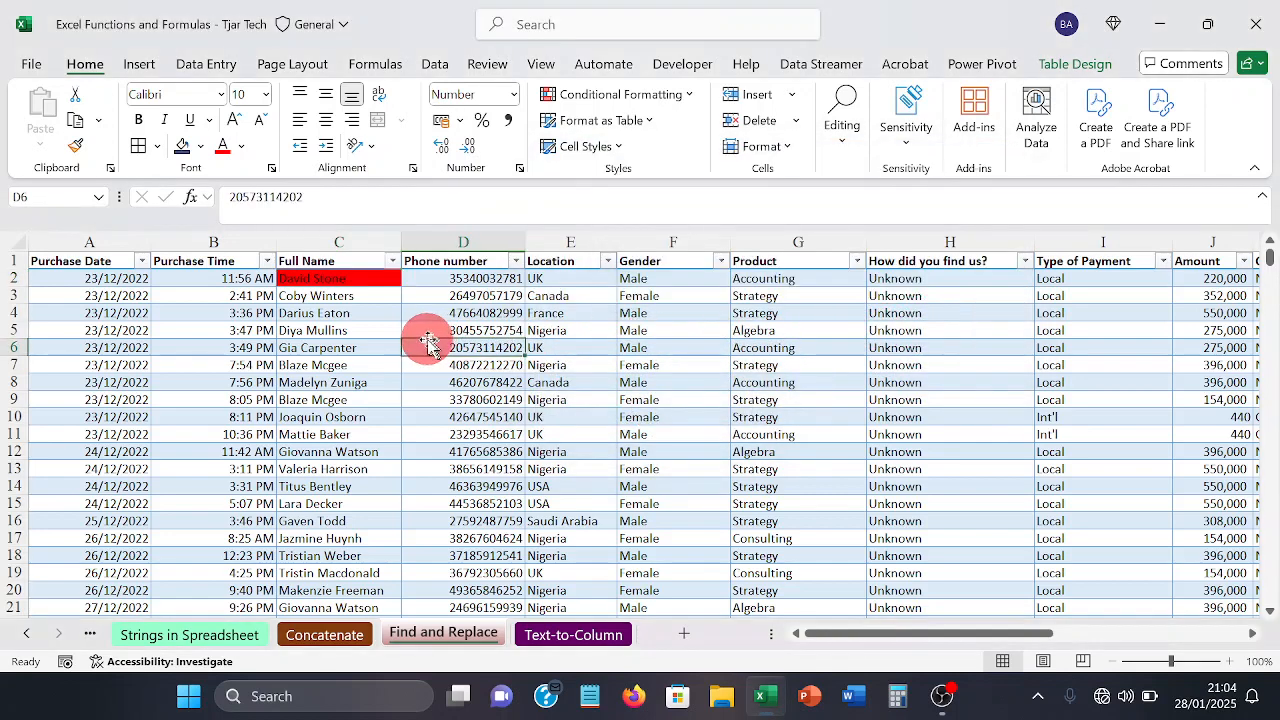
Step: Compare the Text-to-Column sheet with the joined names on the Concatenate sheet, ending on the Text-to-Column sheet
{"action": "left_click", "coordinate": [553, 634]}
{"action": "left_click", "coordinate": [580, 419]}
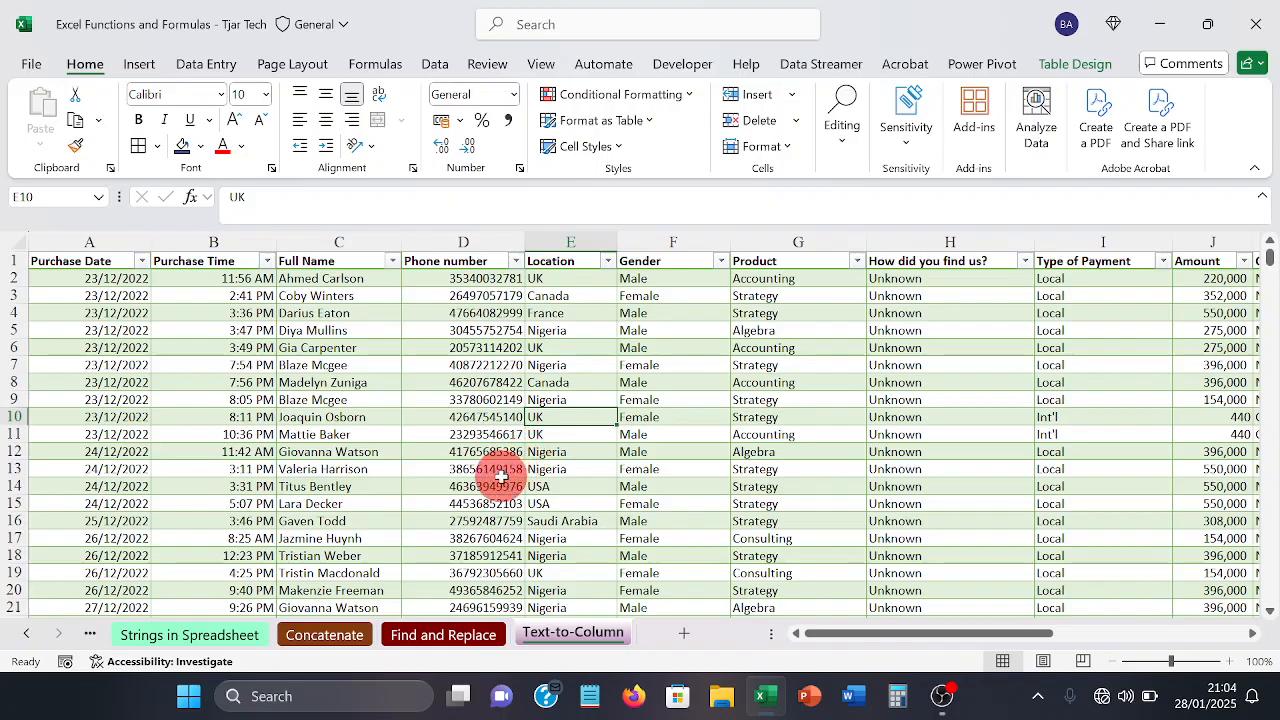
{"action": "left_click", "coordinate": [342, 630]}
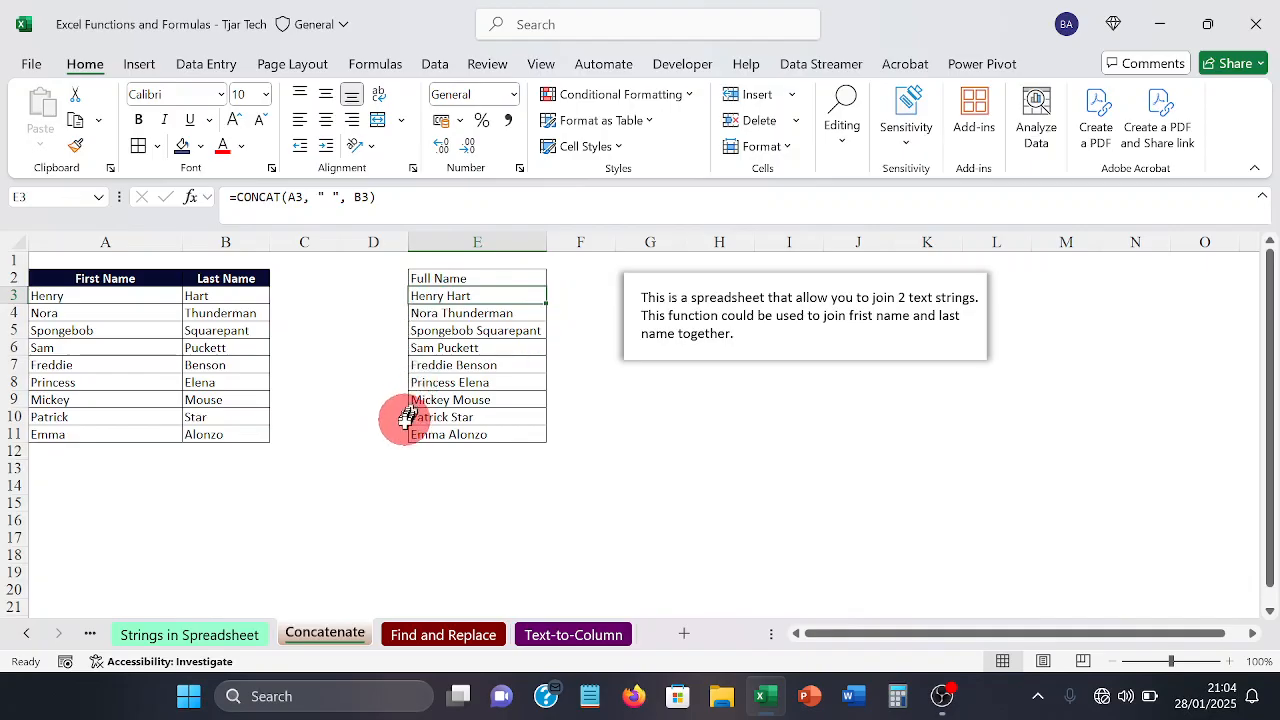
{"action": "left_click", "coordinate": [575, 635]}
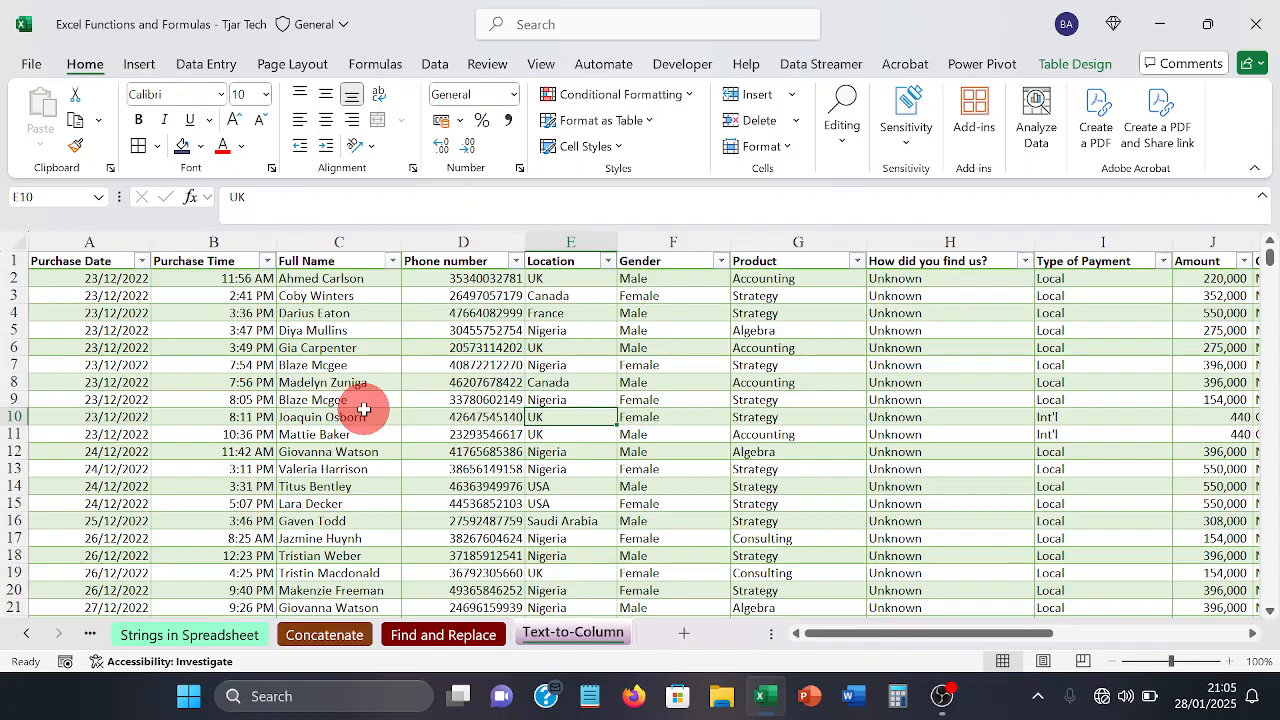
Step: Insert an empty column between the Full Name and Phone number columns
{"action": "left_click", "coordinate": [444, 243]}
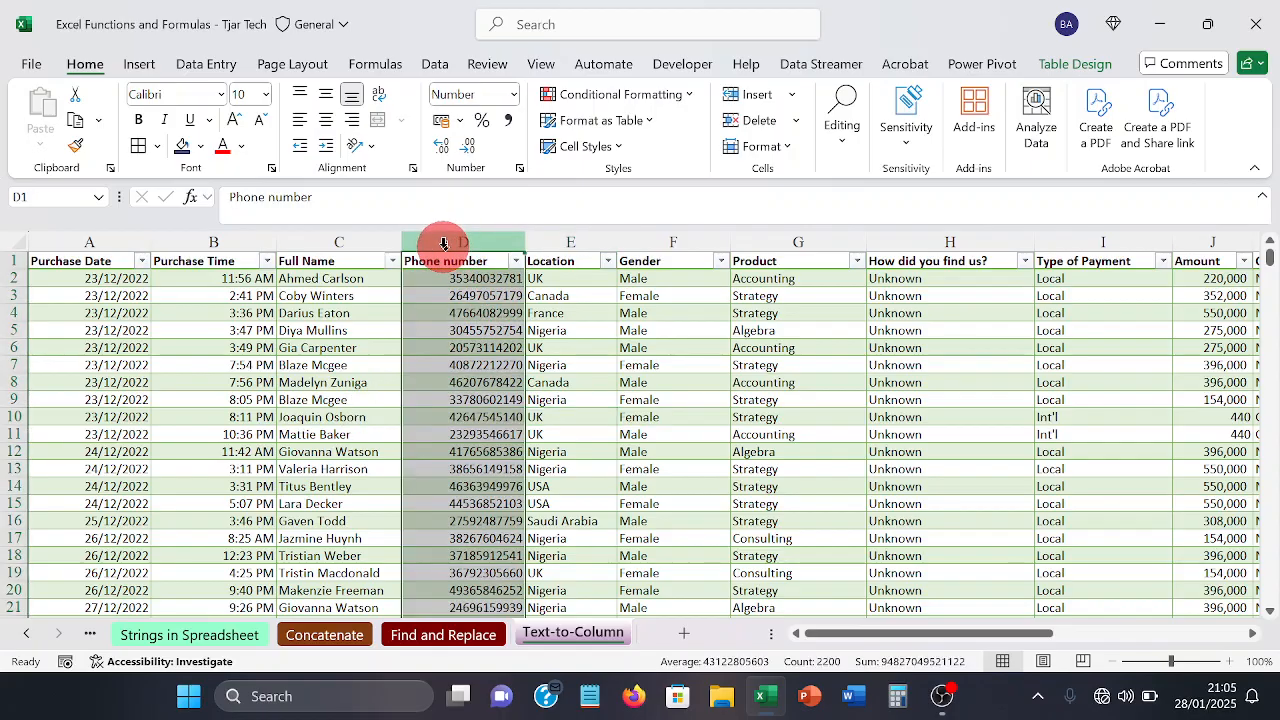
{"action": "right_click", "coordinate": [448, 250]}
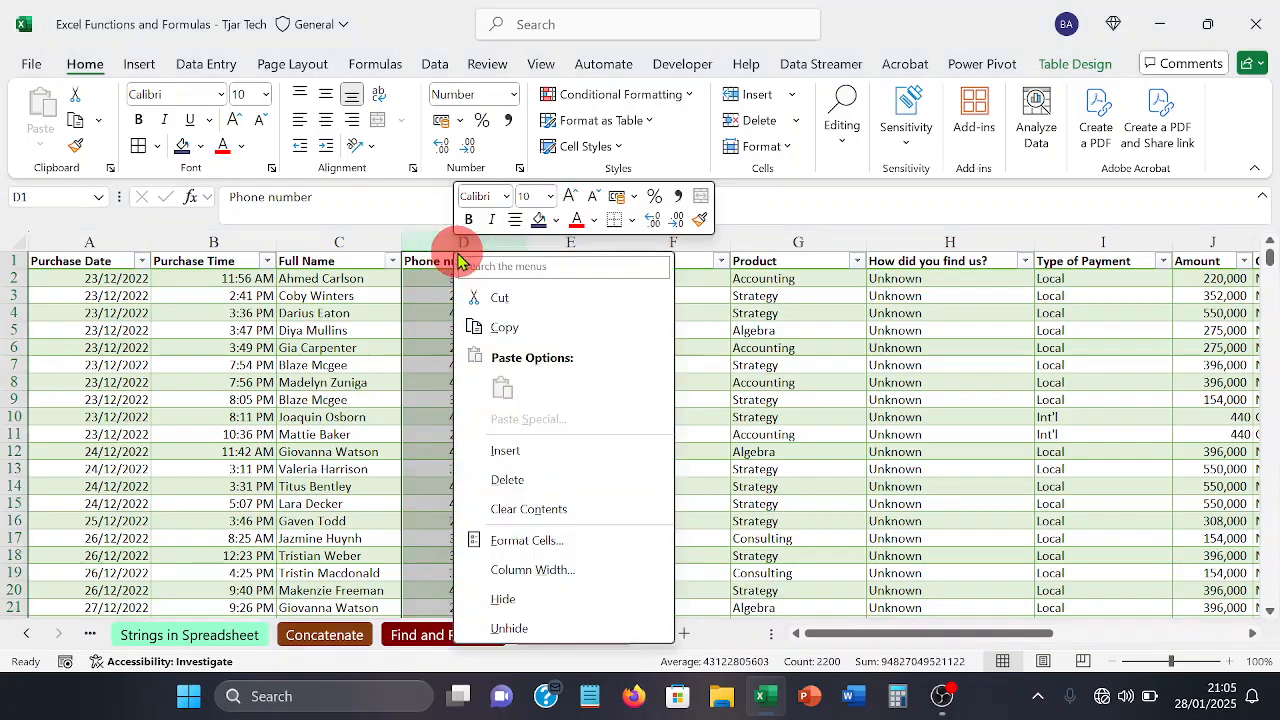
{"action": "left_click", "coordinate": [490, 451]}
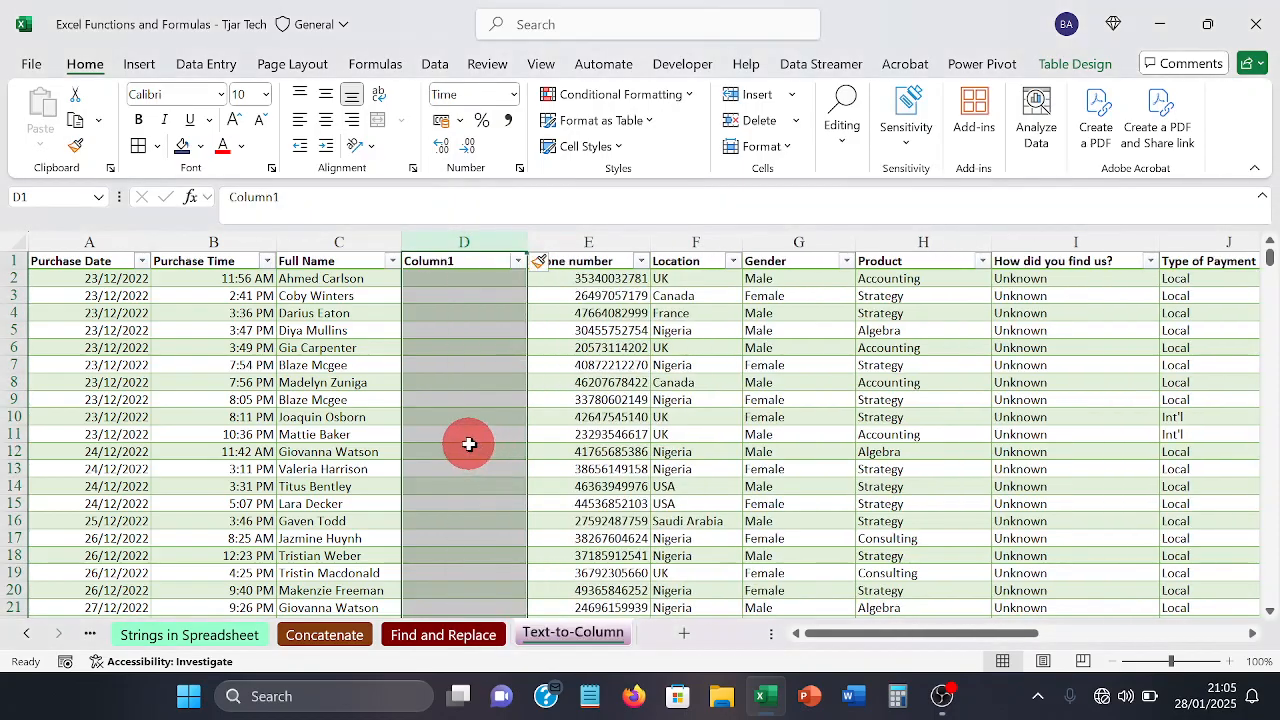
{"action": "left_click", "coordinate": [469, 444]}
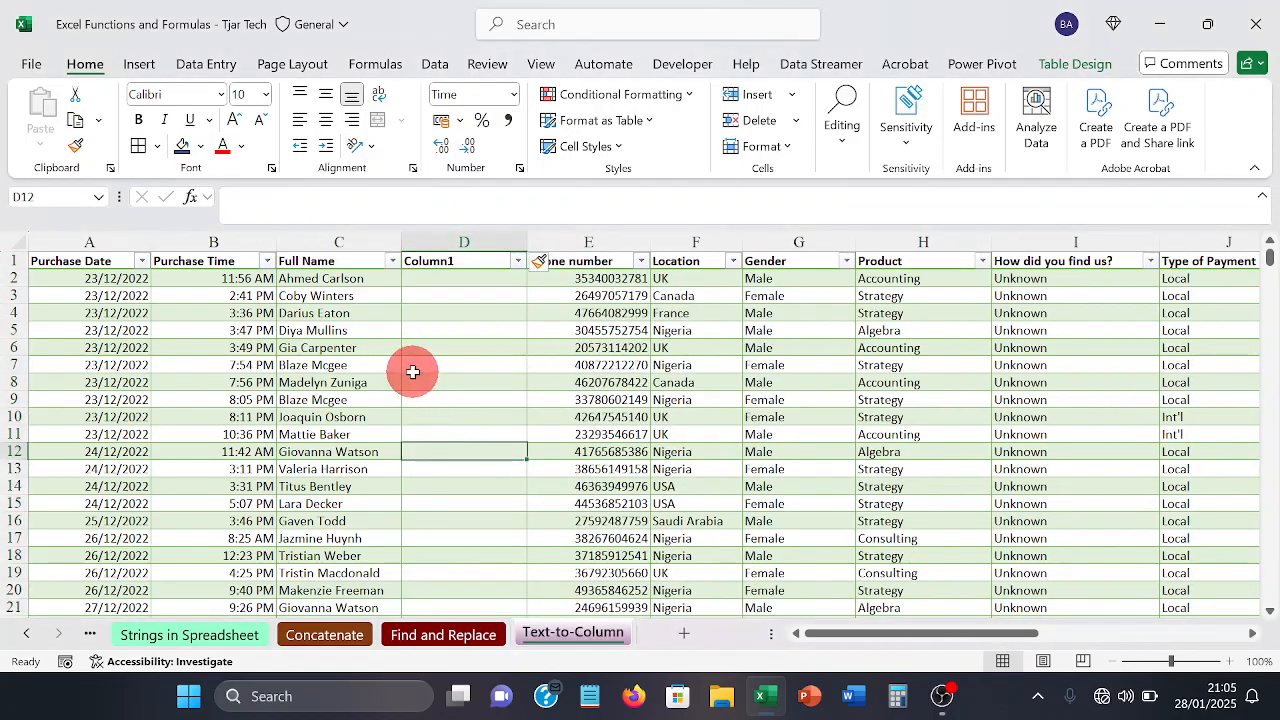
Step: Split the full names from C2 to C2200 using Text to Columns, delimited by tab and space, with the first output column formatted as Text
{"action": "left_click", "coordinate": [376, 278]}
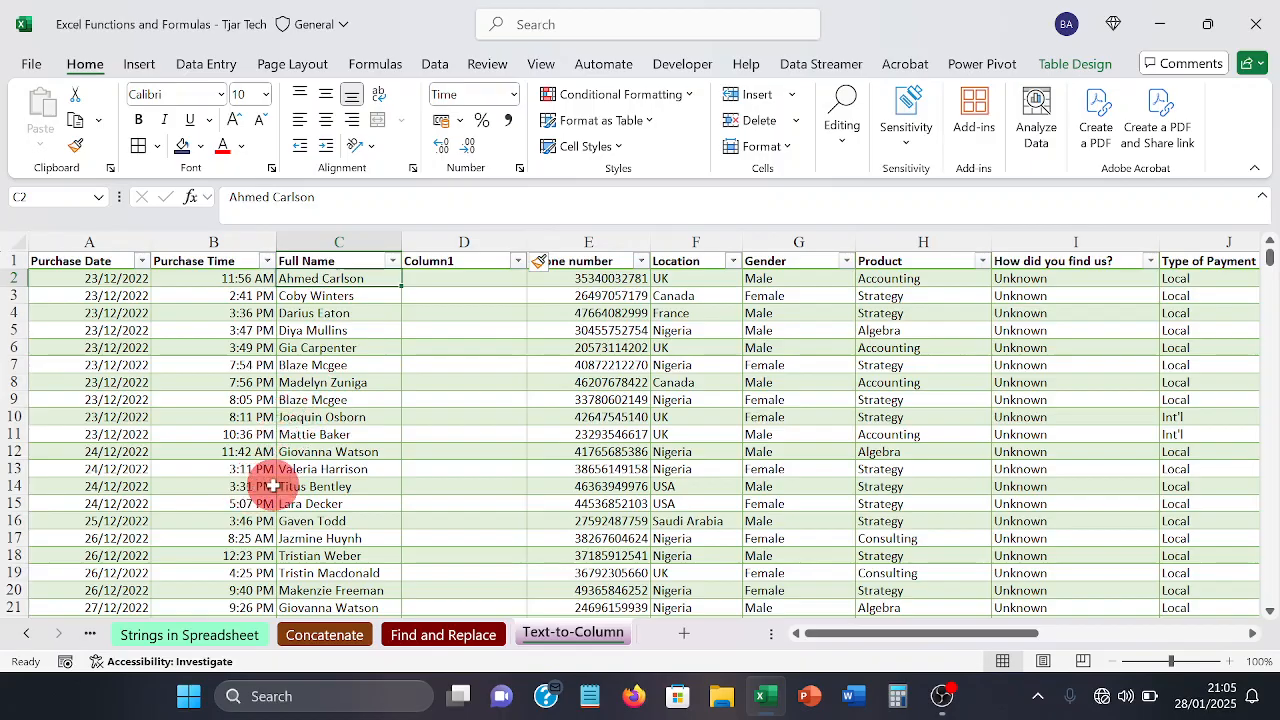
{"action": "key", "text": "ctrl+shift+Down"}
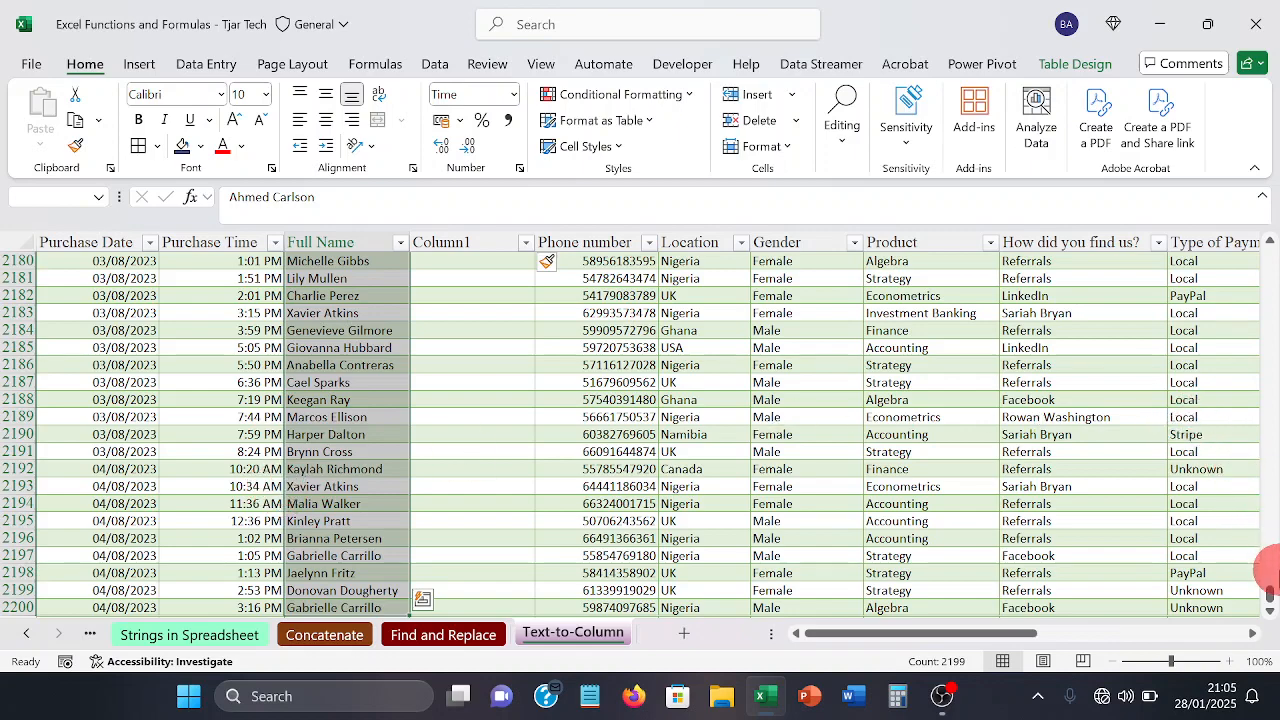
{"action": "left_click_drag", "start_coordinate": [1270, 600], "coordinate": [1265, 130]}
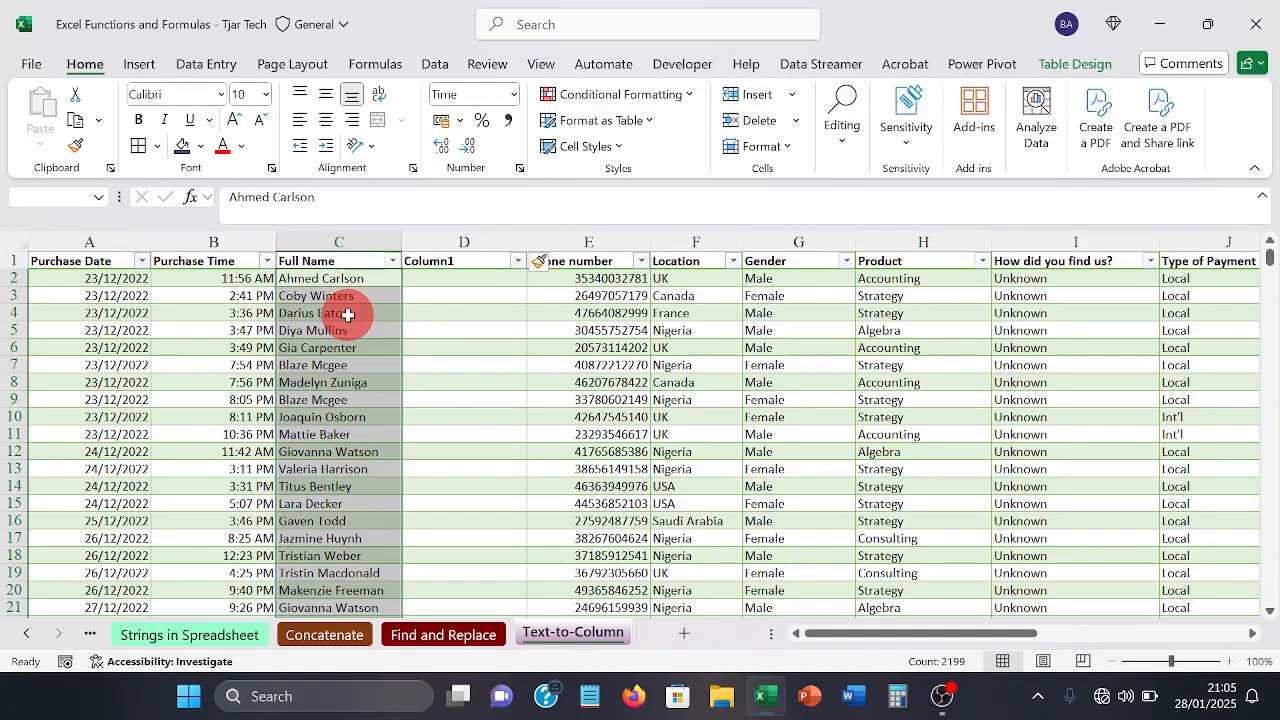
{"action": "left_click", "coordinate": [430, 66]}
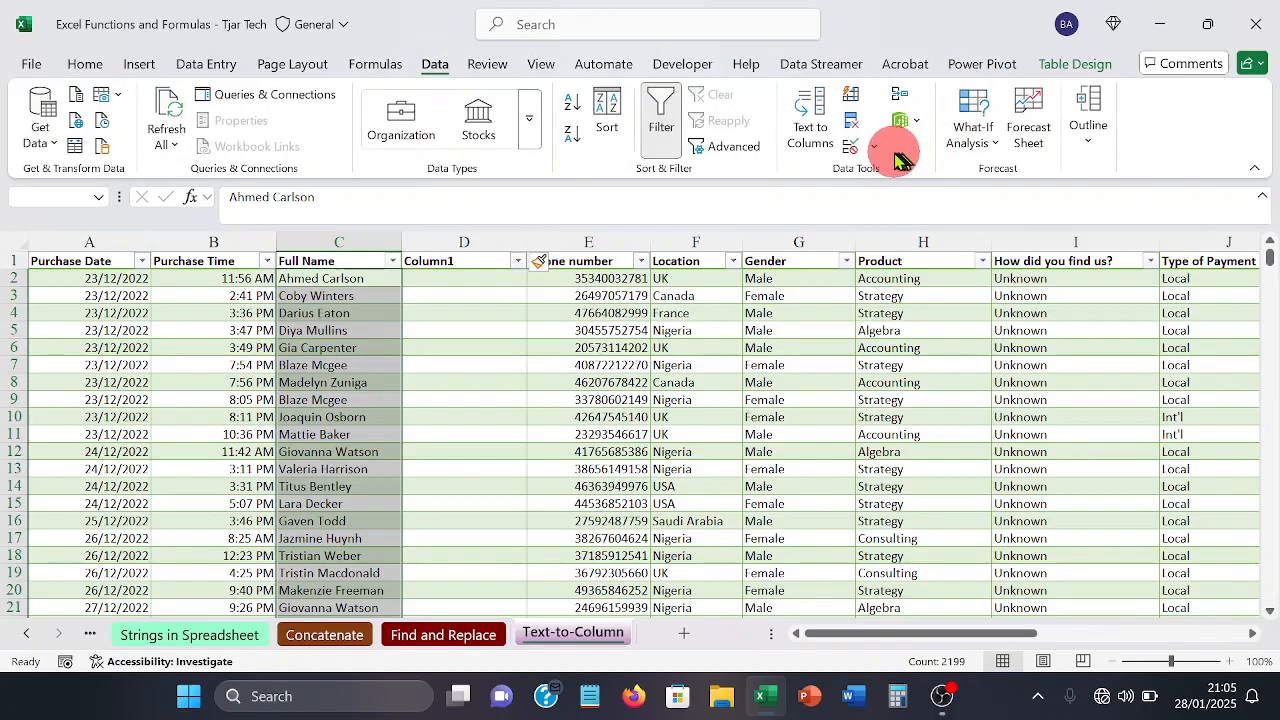
{"action": "left_click", "coordinate": [823, 126]}
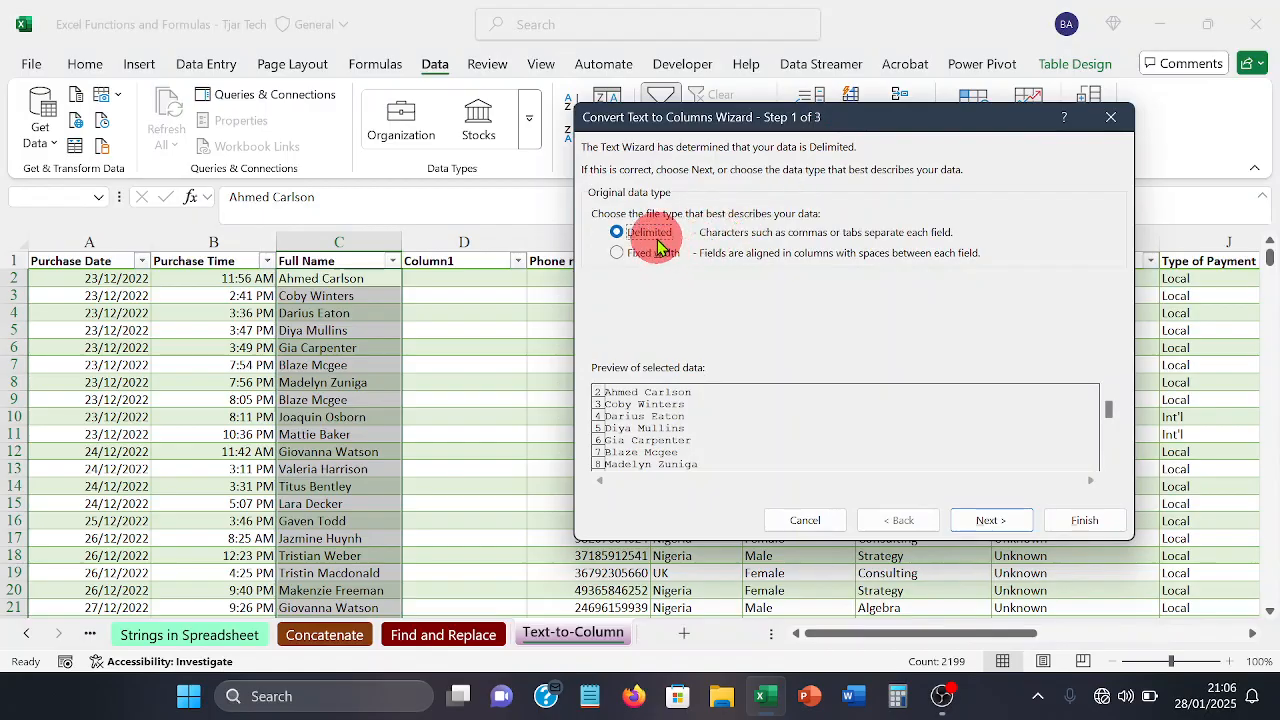
{"action": "left_click", "coordinate": [985, 520]}
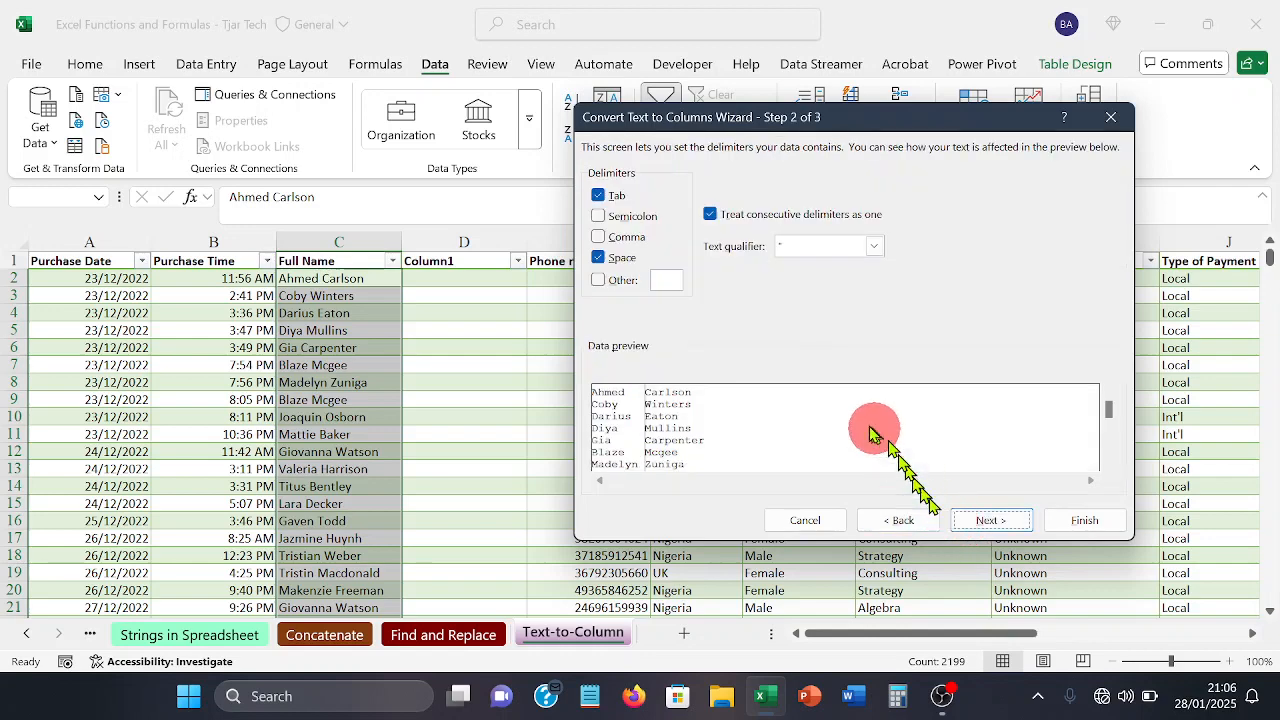
{"action": "left_click", "coordinate": [598, 258]}
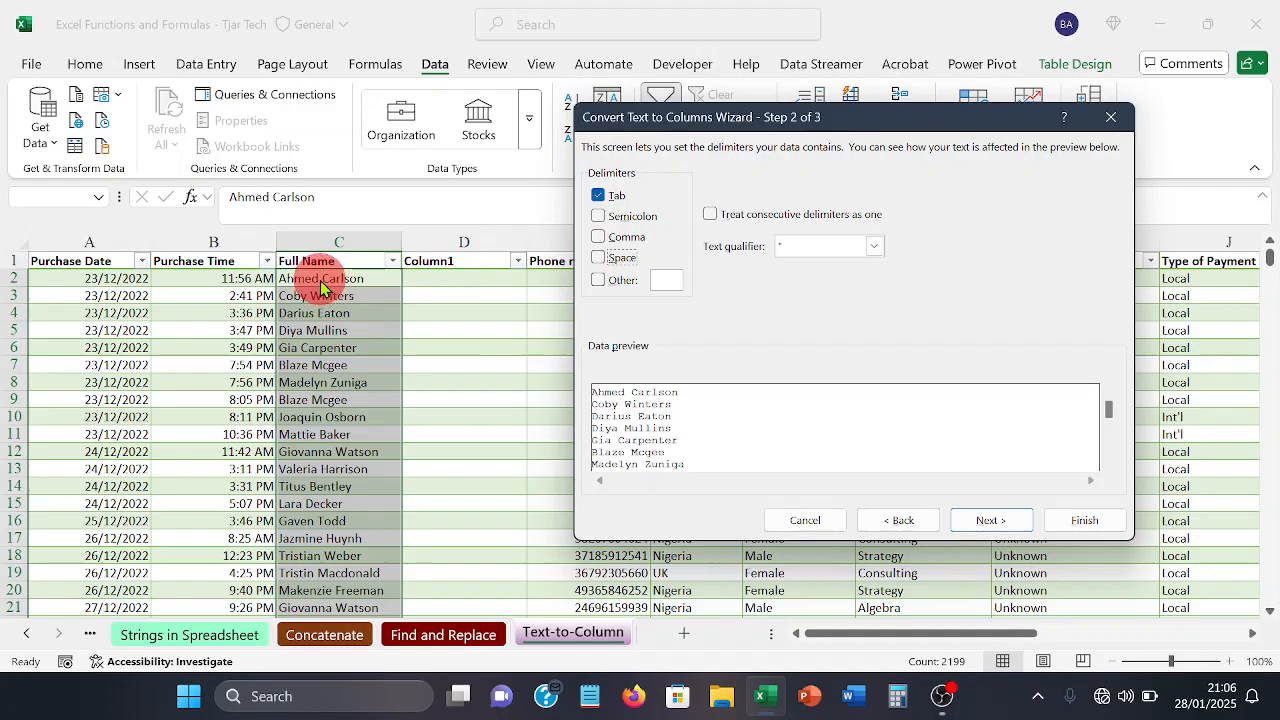
{"action": "left_click", "coordinate": [600, 259]}
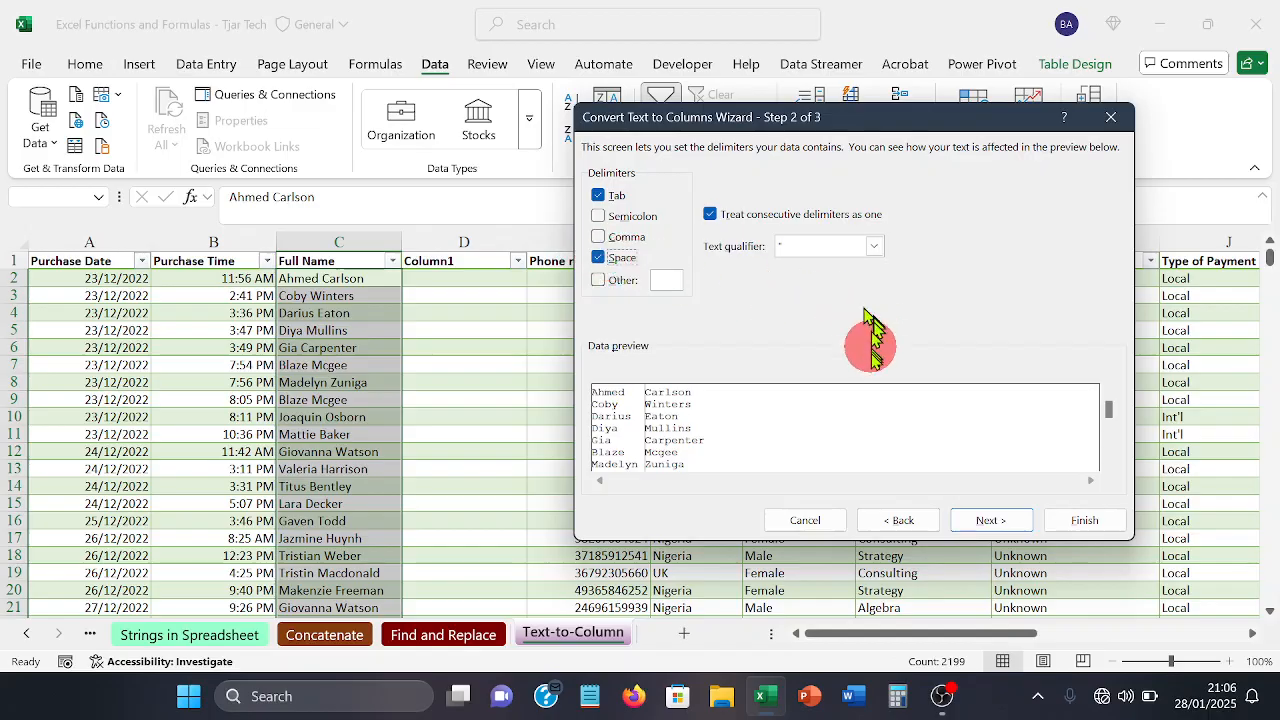
{"action": "left_click", "coordinate": [994, 522]}
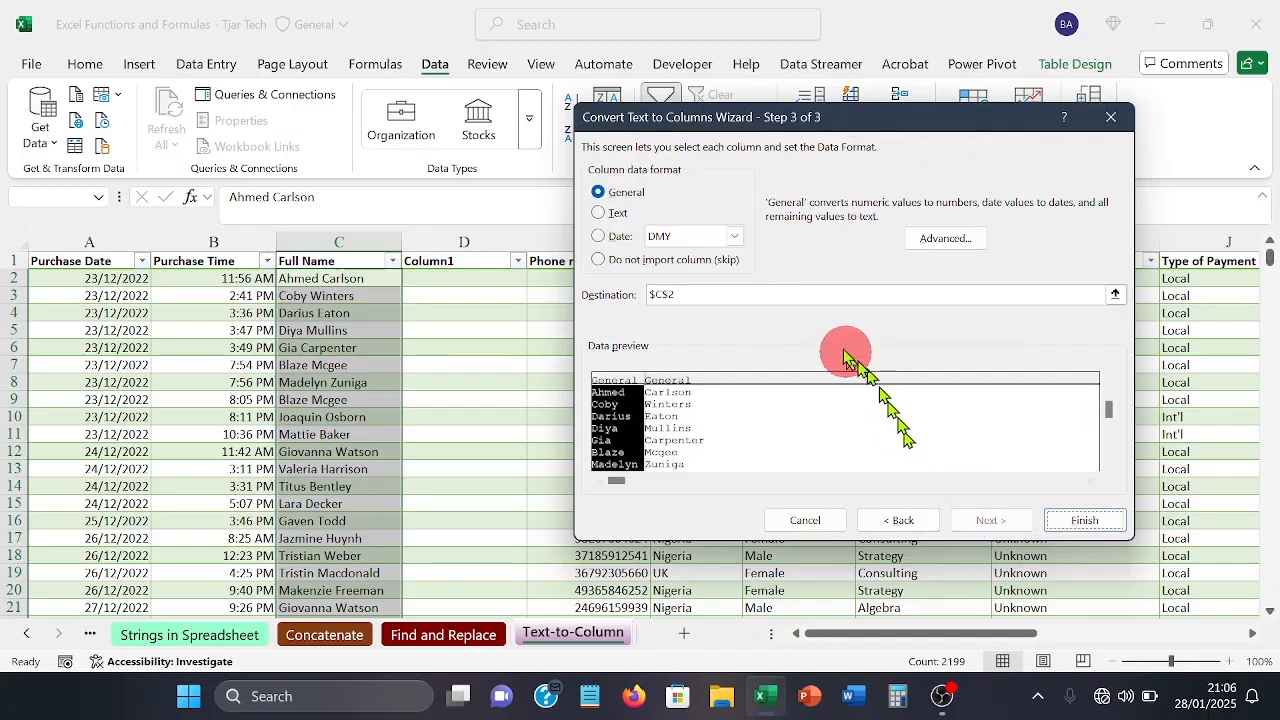
{"action": "left_click", "coordinate": [615, 216]}
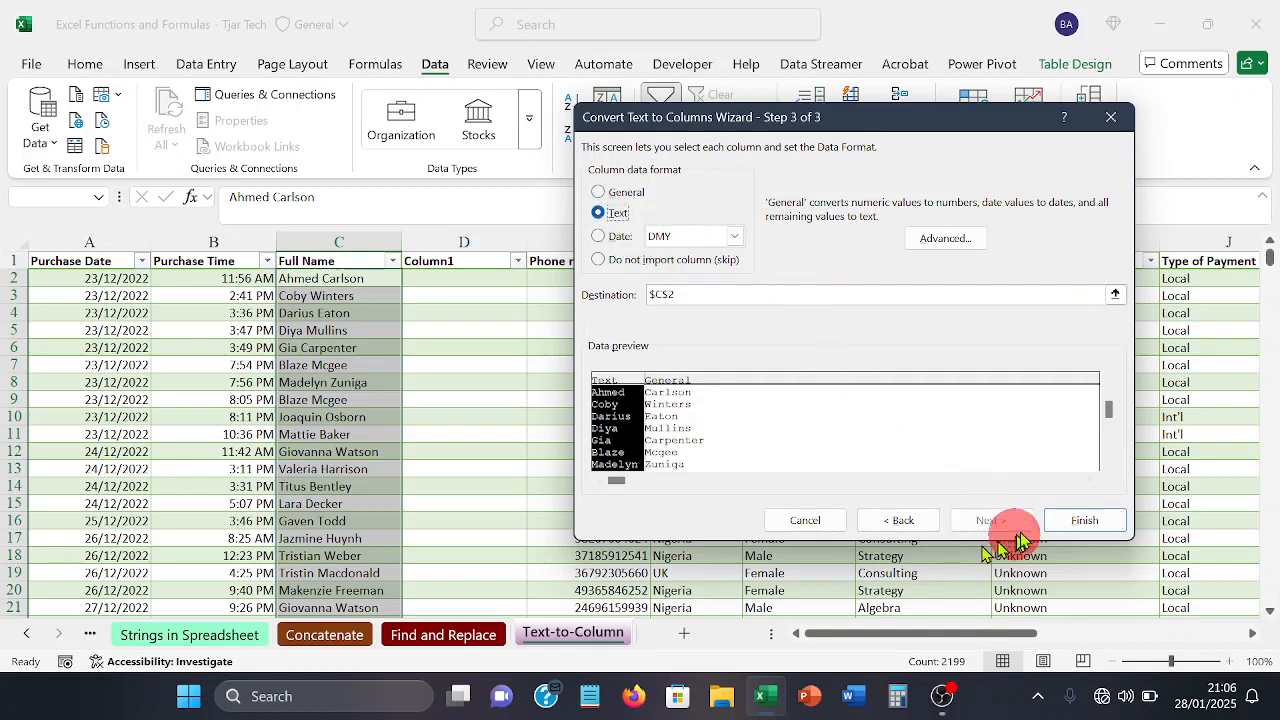
{"action": "left_click", "coordinate": [1078, 522]}
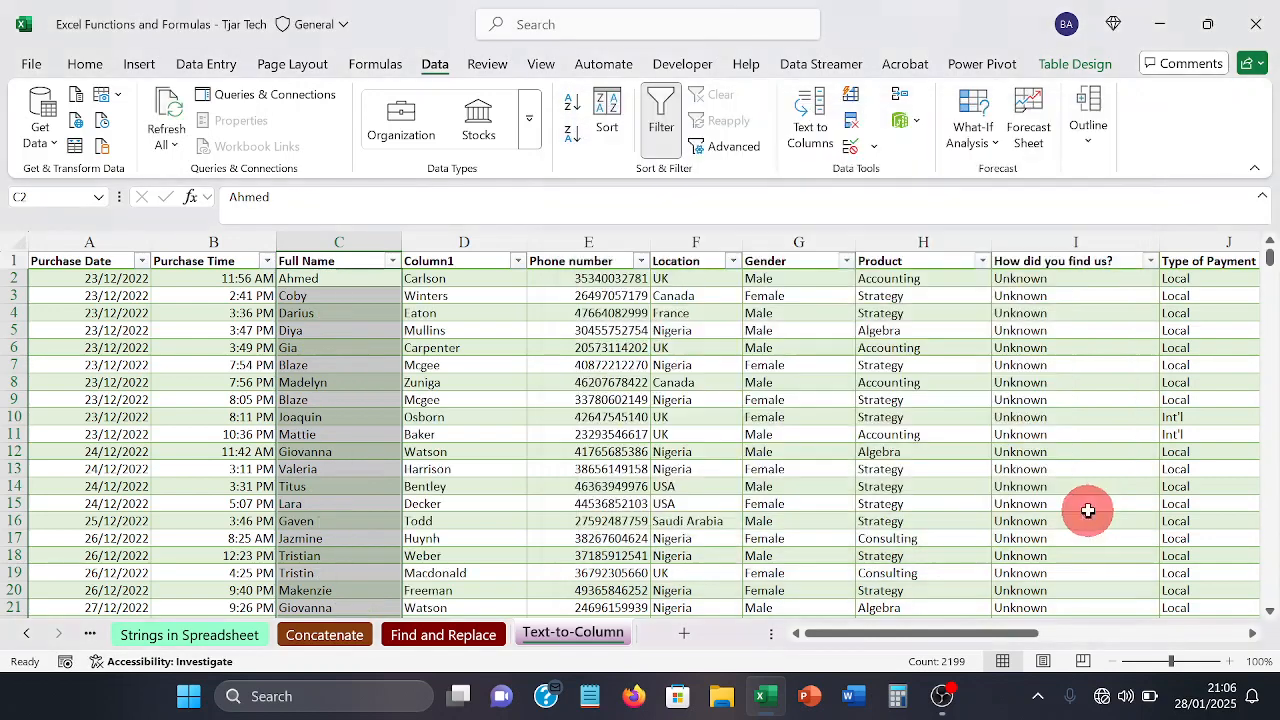
Step: Rename the Full Name header in C1 to First Name
{"action": "left_click", "coordinate": [347, 259]}
{"action": "double_click", "coordinate": [347, 259]}
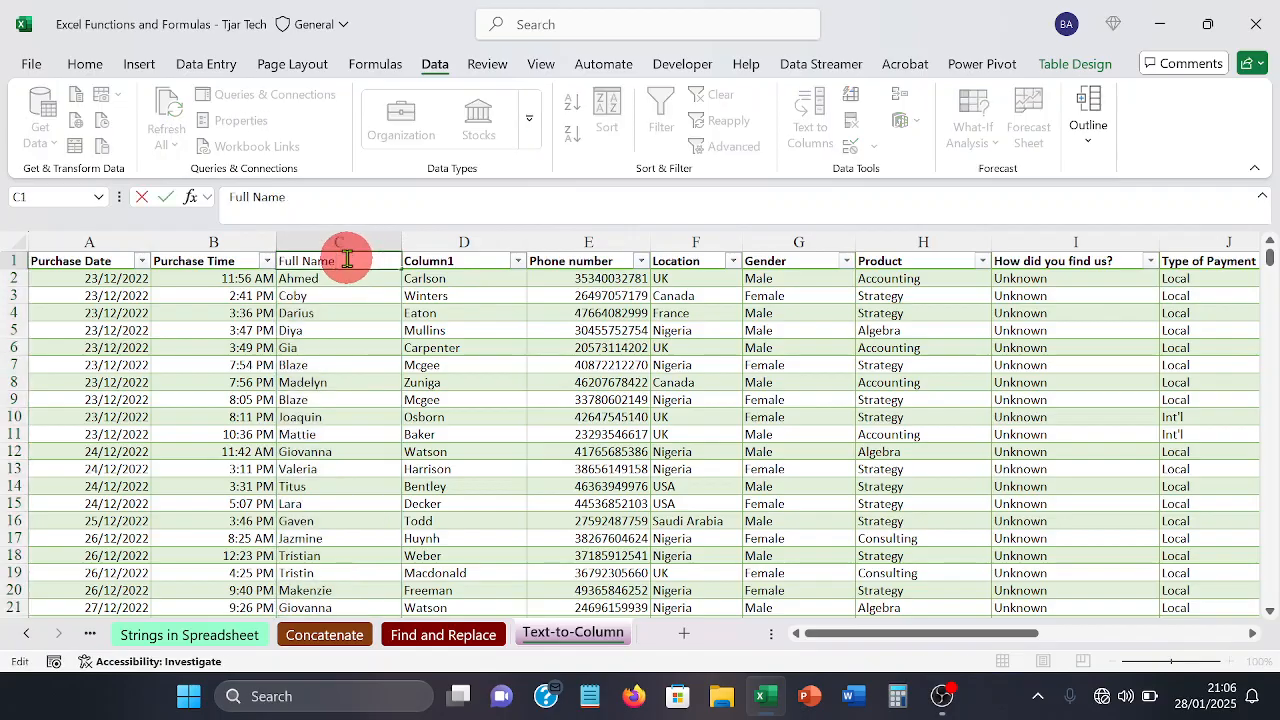
{"action": "key", "text": "BackSpace"}
{"action": "key", "text": "BackSpace"}
{"action": "key", "text": "BackSpace"}
{"action": "key", "text": "BackSpace"}
{"action": "key", "text": "BackSpace"}
{"action": "key", "text": "BackSpace"}
{"action": "key", "text": "BackSpace"}
{"action": "key", "text": "BackSpace"}
{"action": "key", "text": "BackSpace"}
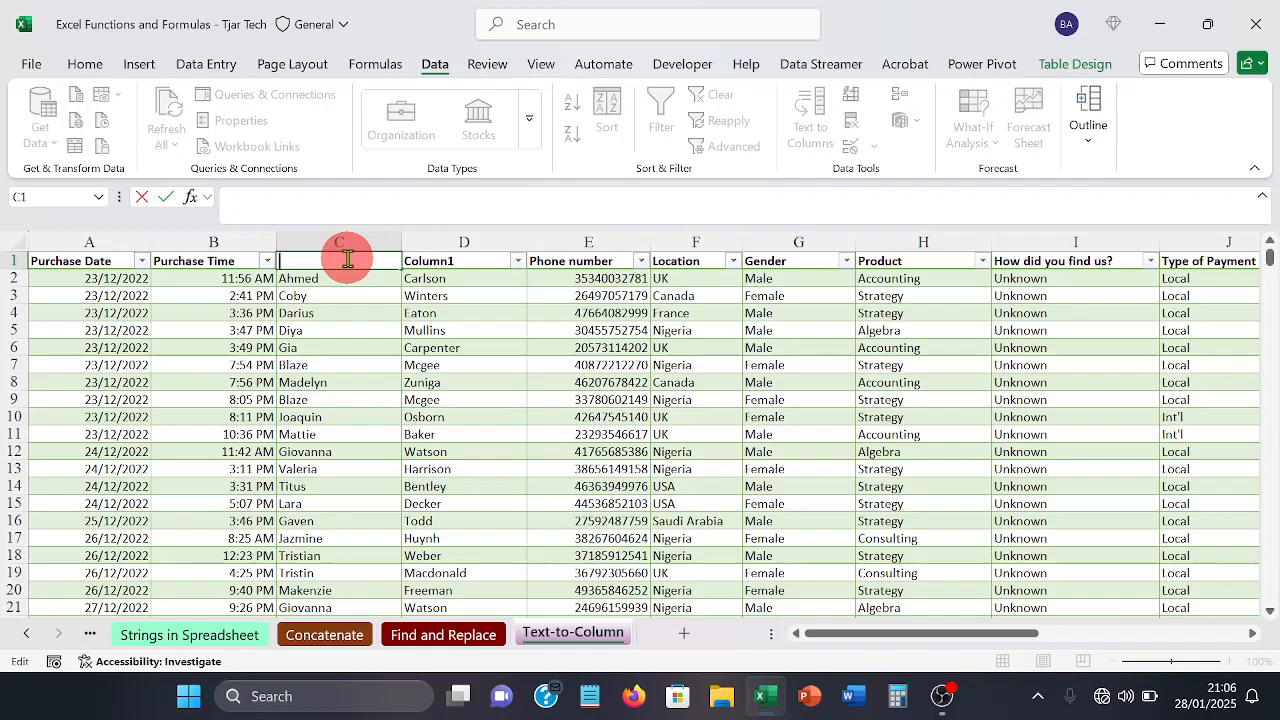
{"action": "type", "text": "First N"}
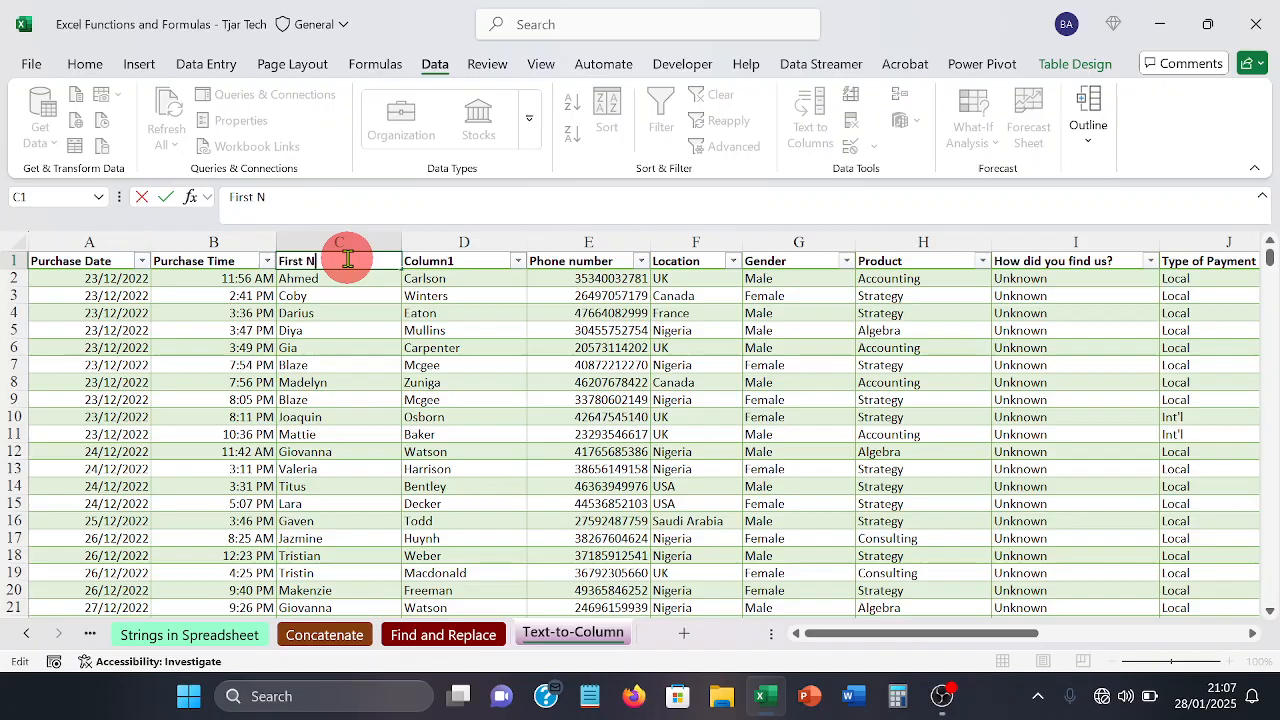
{"action": "type", "text": "ame"}
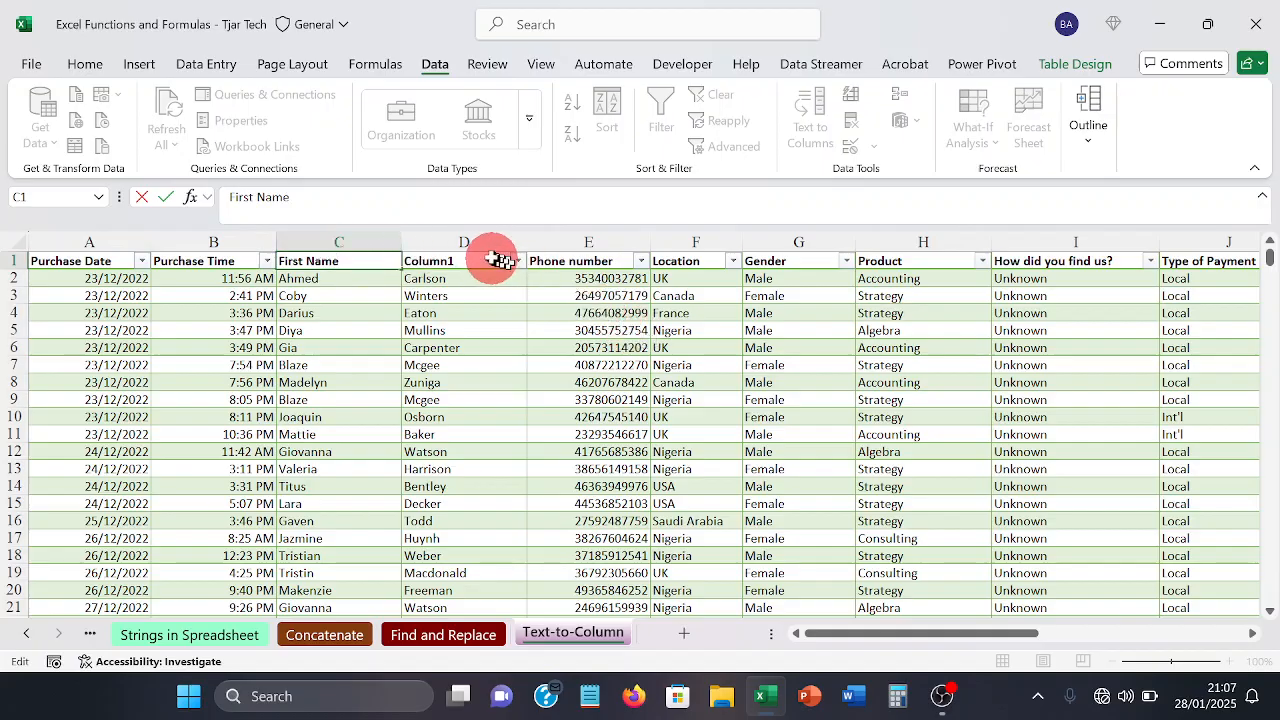
Step: Rename the Column1 header in D1 to Last Name
{"action": "left_click", "coordinate": [490, 258]}
{"action": "double_click", "coordinate": [490, 258]}
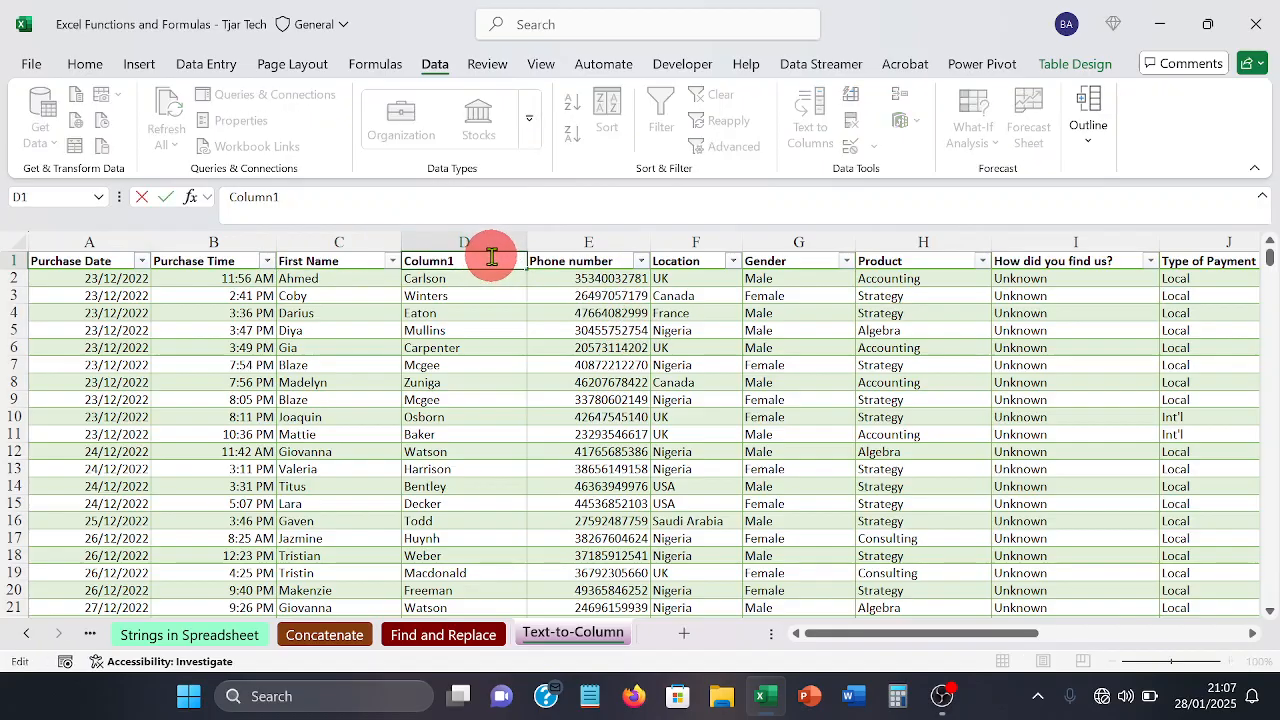
{"action": "key", "text": "BackSpace"}
{"action": "key", "text": "BackSpace"}
{"action": "key", "text": "BackSpace"}
{"action": "key", "text": "BackSpace"}
{"action": "key", "text": "BackSpace"}
{"action": "key", "text": "BackSpace"}
{"action": "key", "text": "BackSpace"}
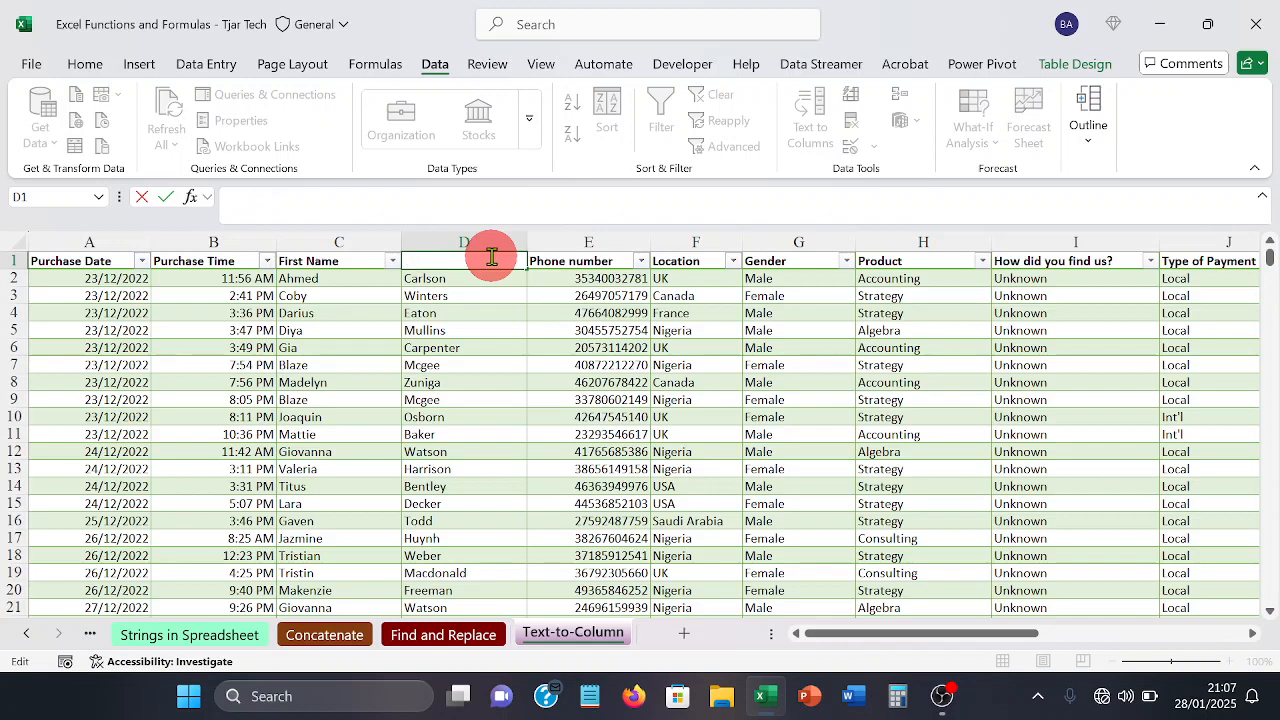
{"action": "type", "text": "Last Nam"}
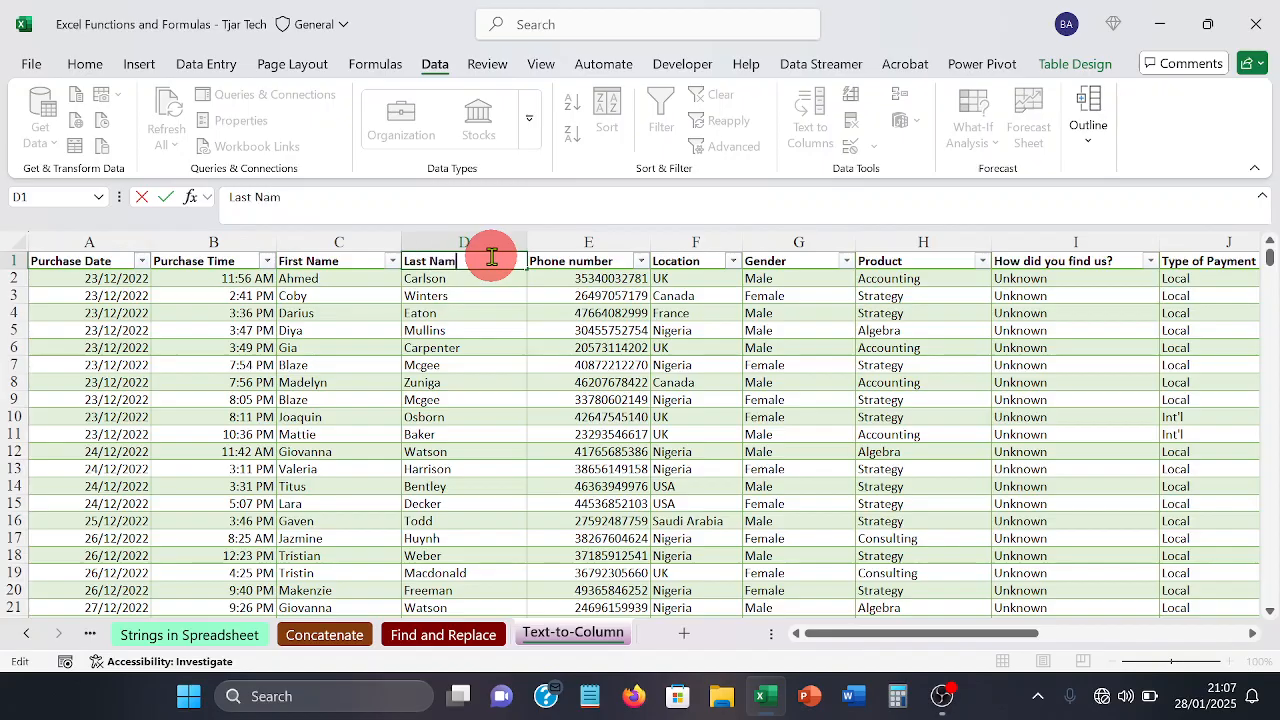
{"action": "type", "text": "e"}
{"action": "key", "text": "Return"}
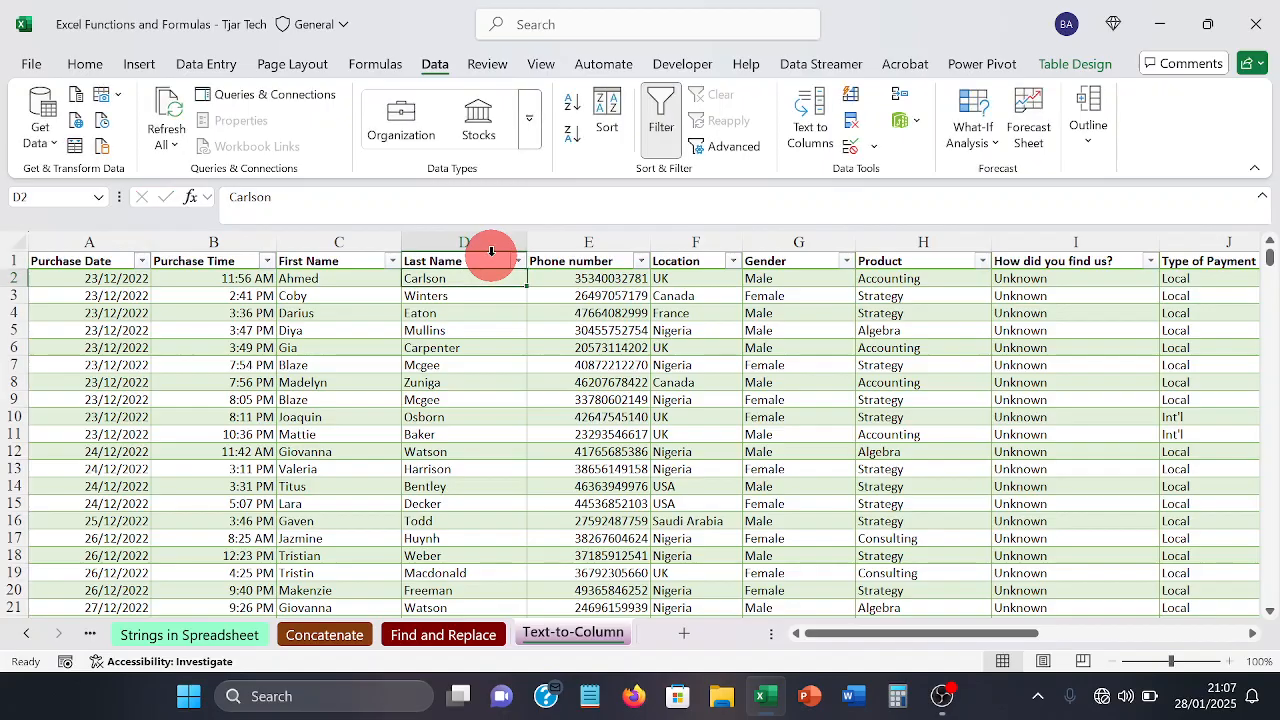